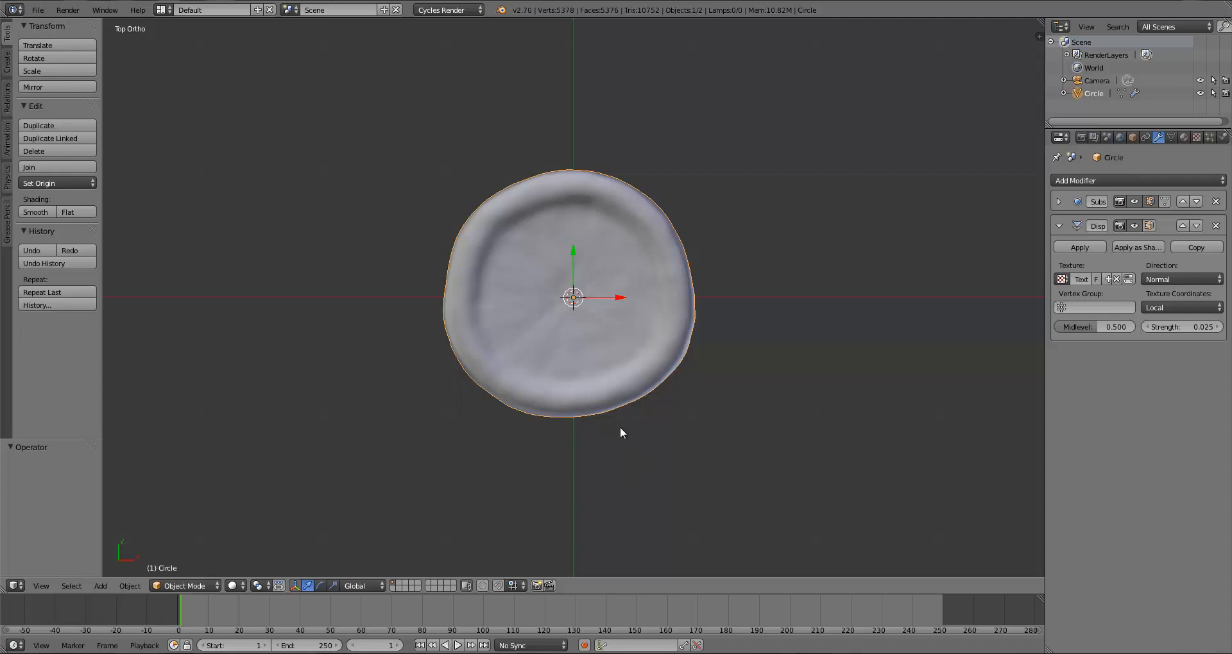
Raise the disc 0.224 along the Z axis, check it in perspective, and return to the top view
middle_drag(632, 481, 587, 341)
drag(574, 256, 575, 223)
middle_drag(645, 362, 663, 476)
middle_drag(526, 461, 653, 434)
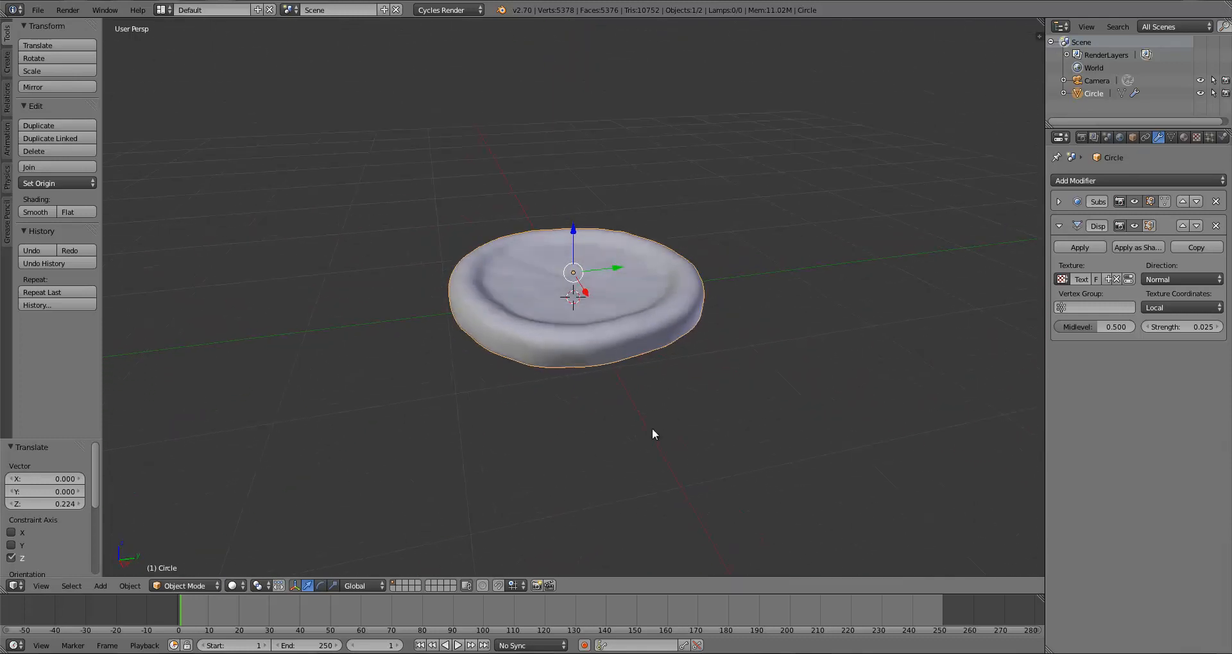
key(KP_7)
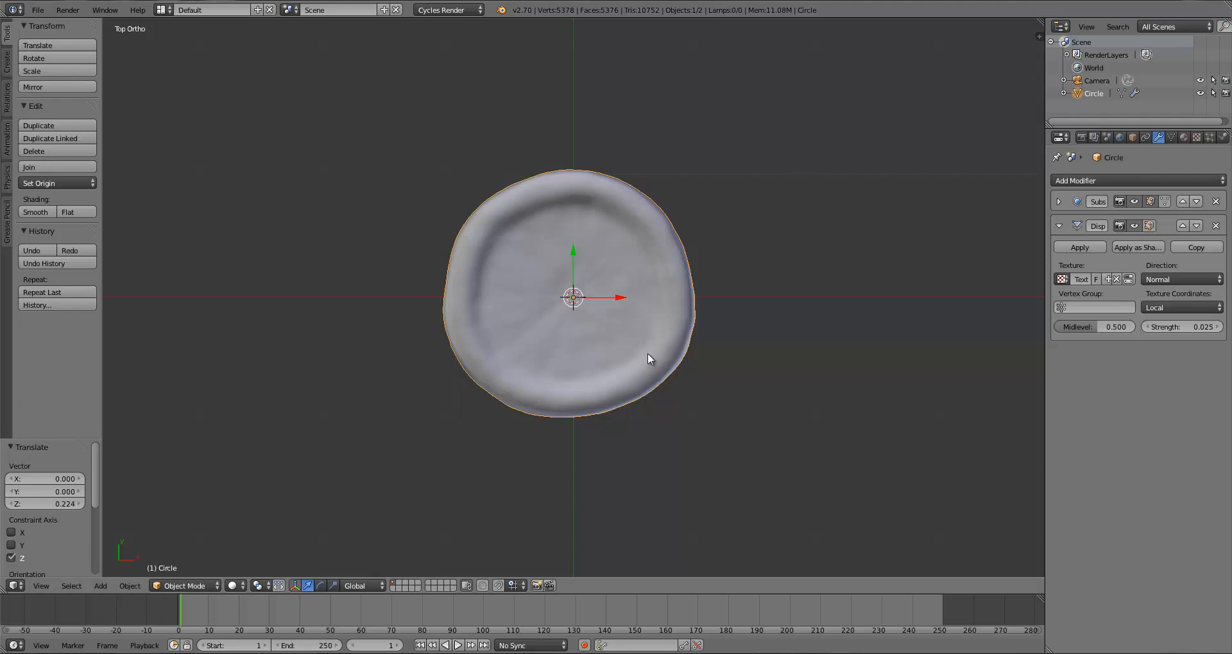
Enter Edit Mode on the disc and examine its mesh from above, from the side and from underneath
key(Tab)
middle_drag(712, 413, 657, 309)
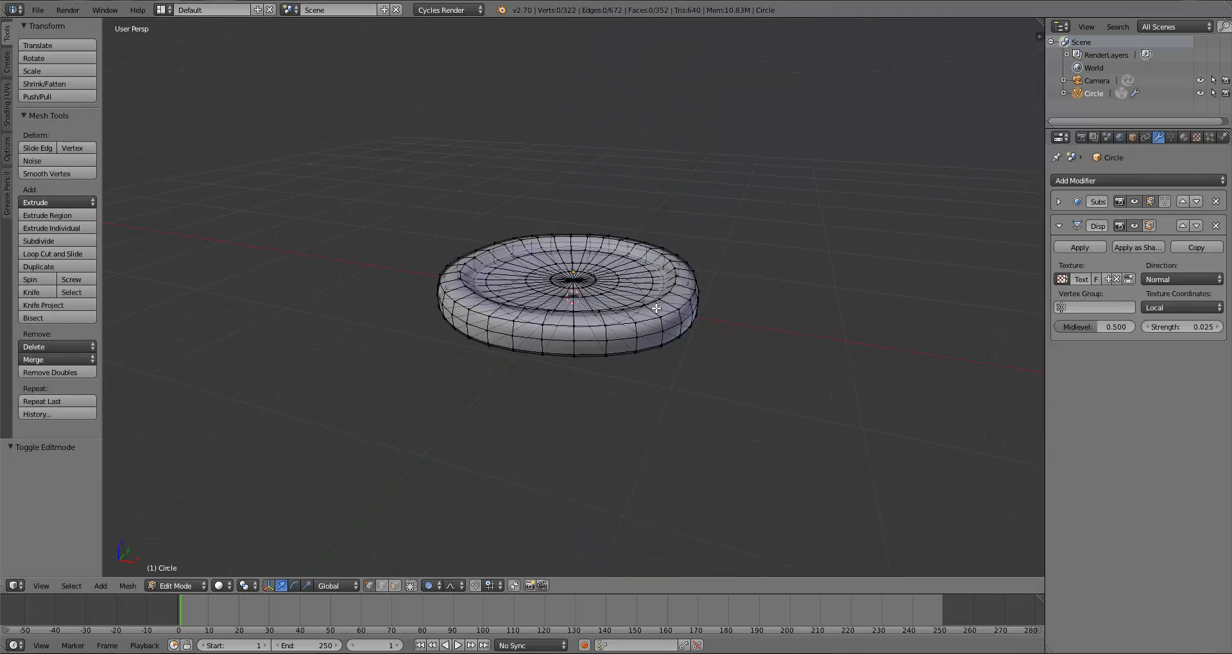
middle_drag(637, 366, 665, 284)
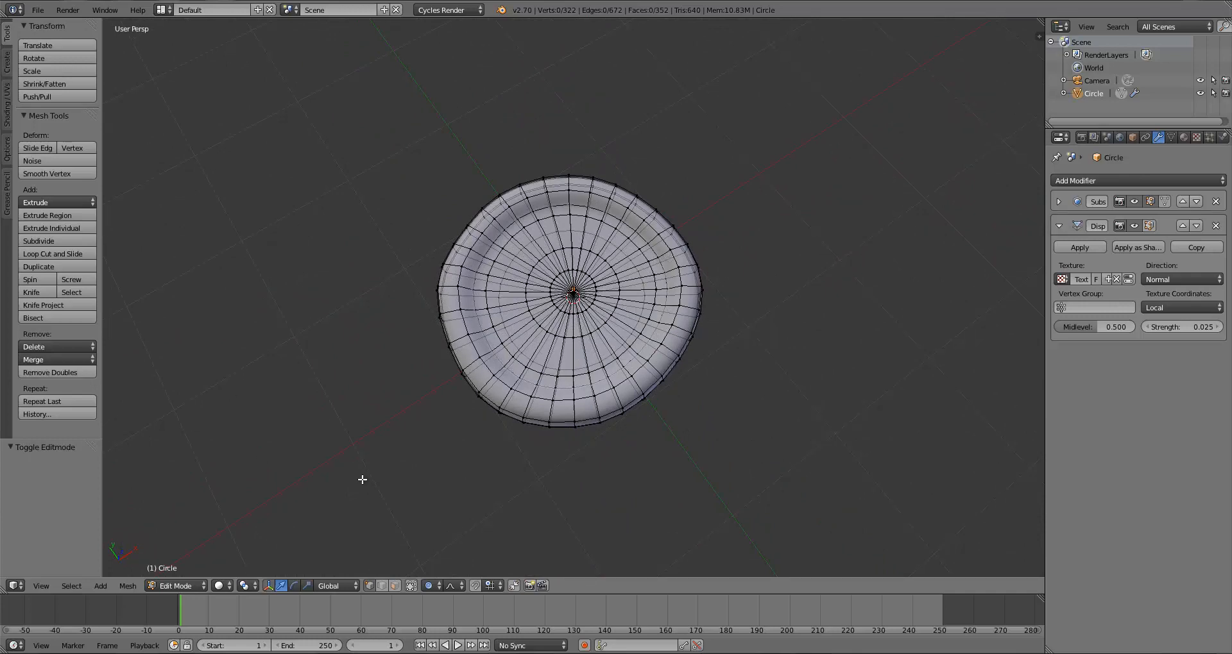
middle_drag(603, 218, 629, 227)
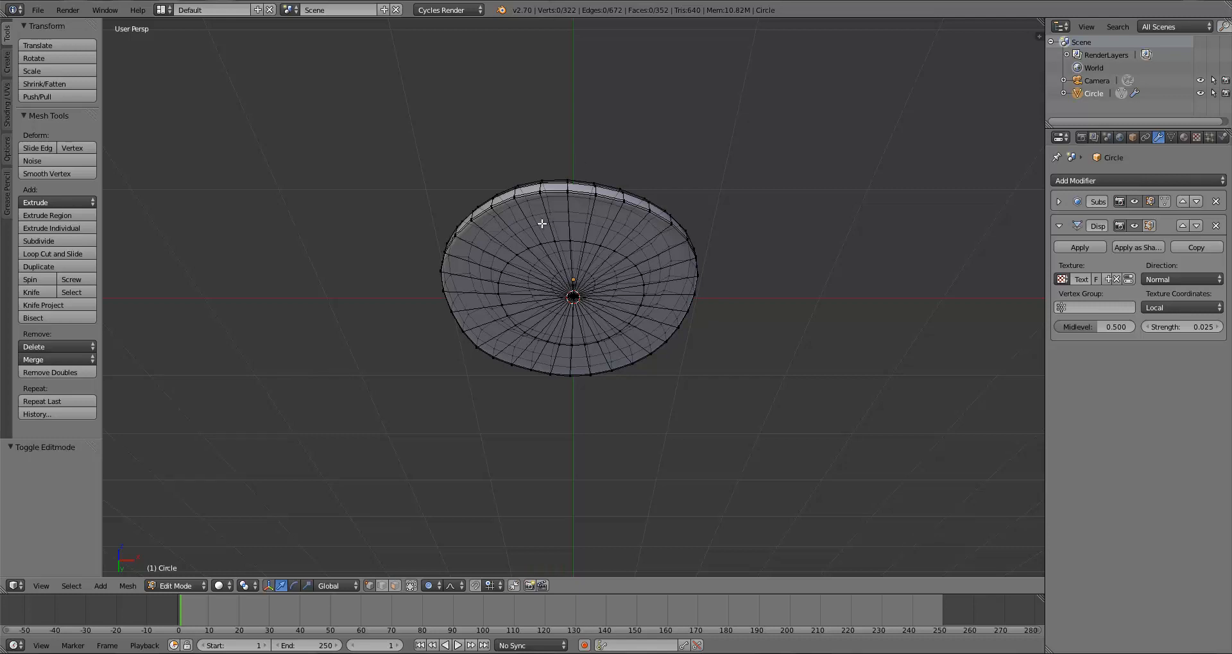
middle_drag(542, 224, 520, 310)
middle_drag(533, 192, 478, 260)
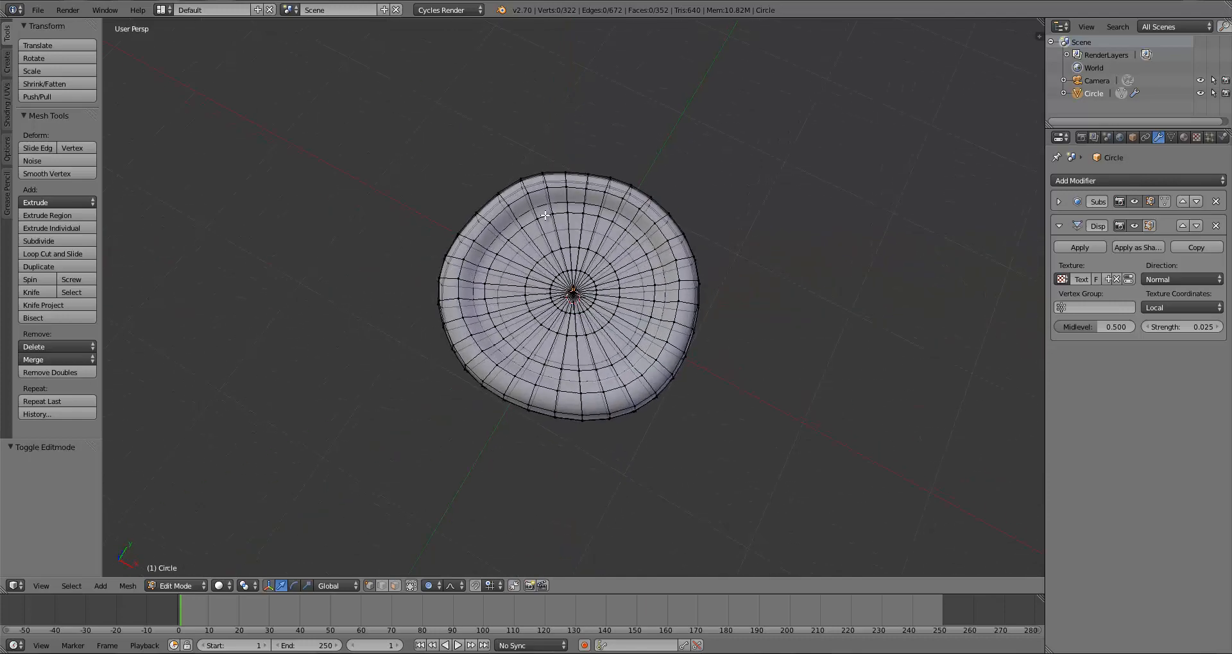
middle_drag(587, 405, 669, 306)
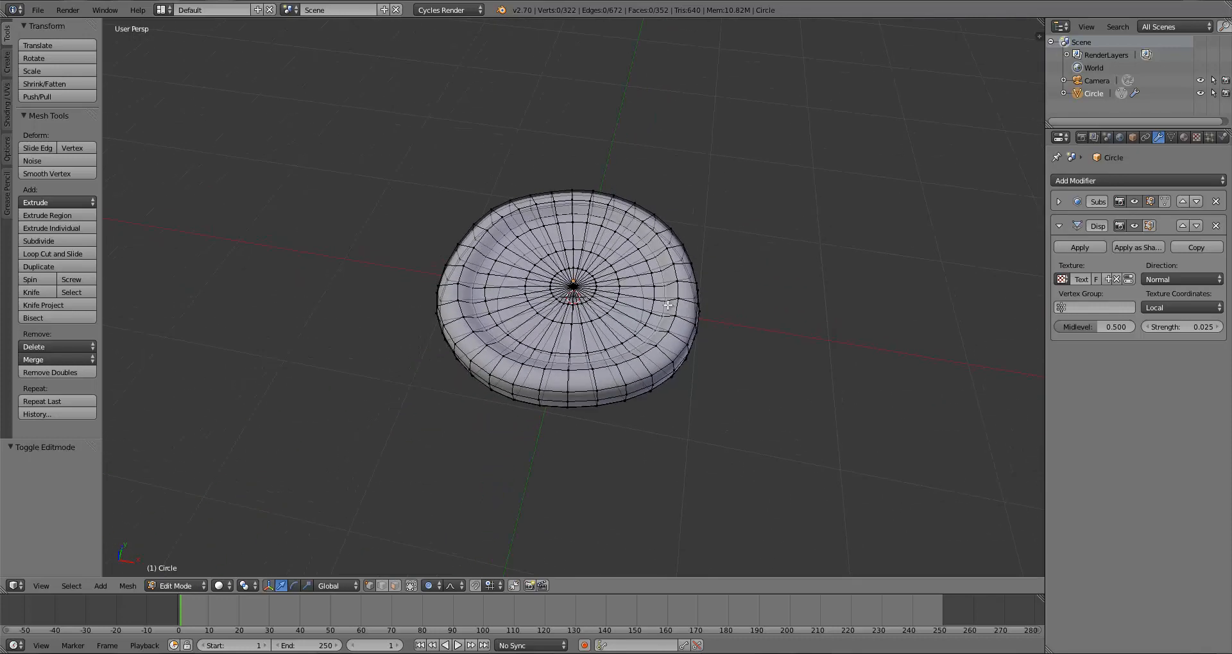
Shift the edge loop inside the raised rim slightly along Z and return to Object Mode
alt+right_click(675, 273)
middle_drag(683, 345, 684, 304)
scroll(684, 302, up, 3)
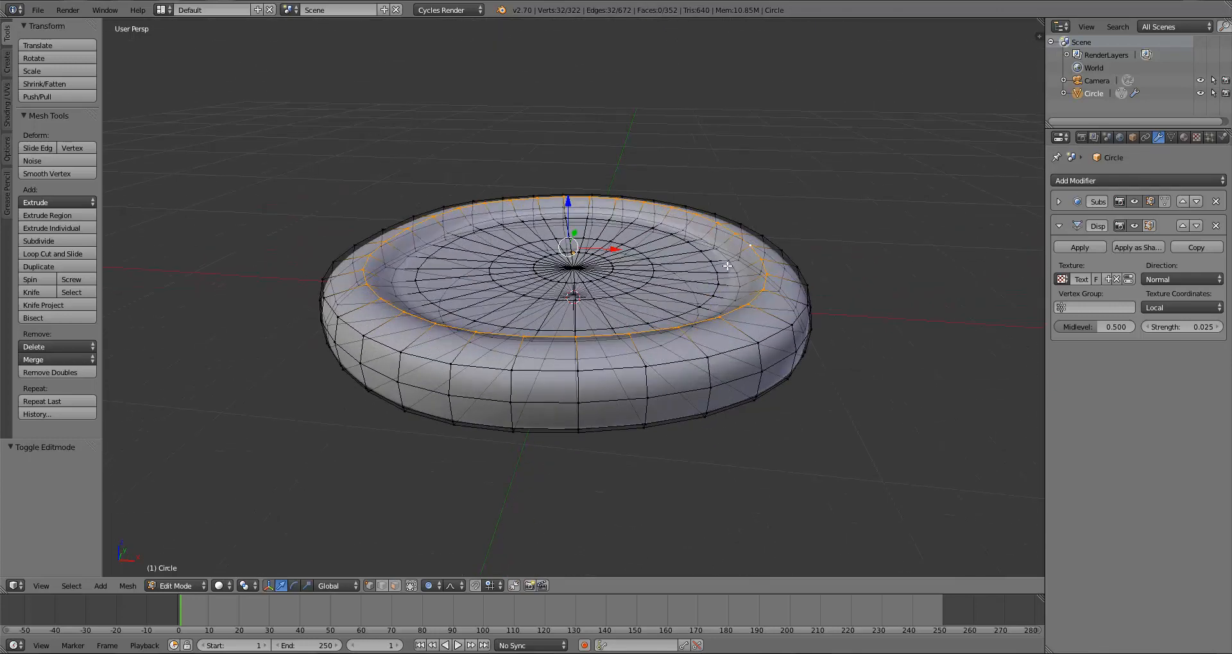
key(g)
key(z)
click(735, 299)
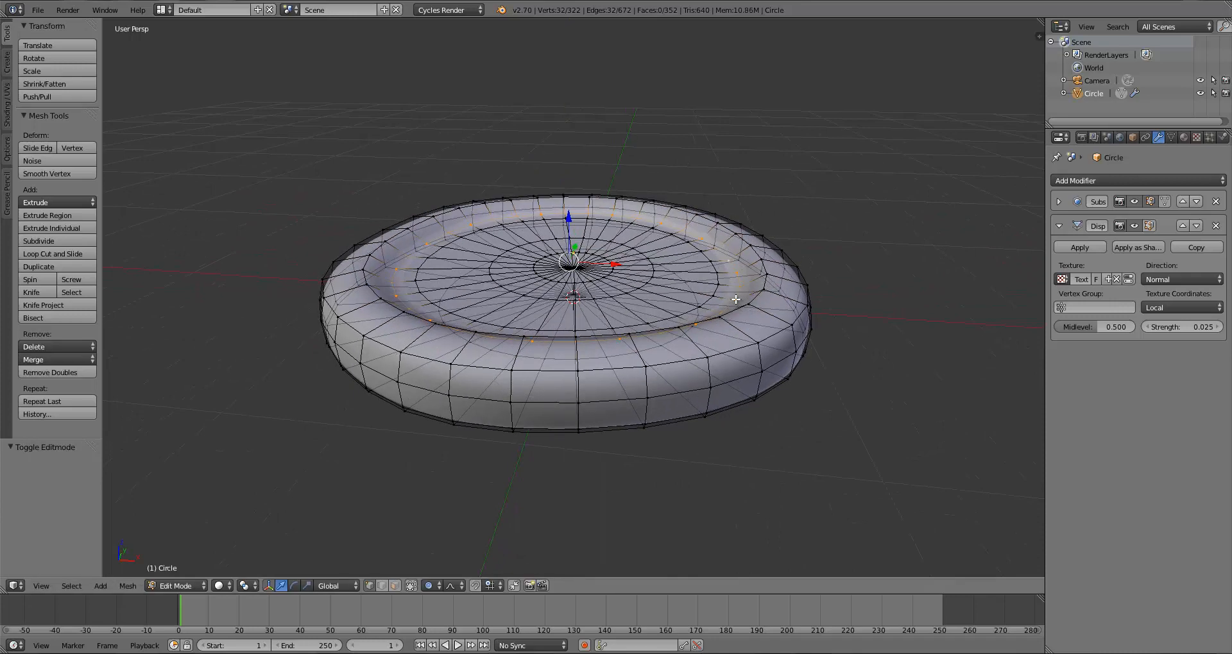
key(g)
key(z)
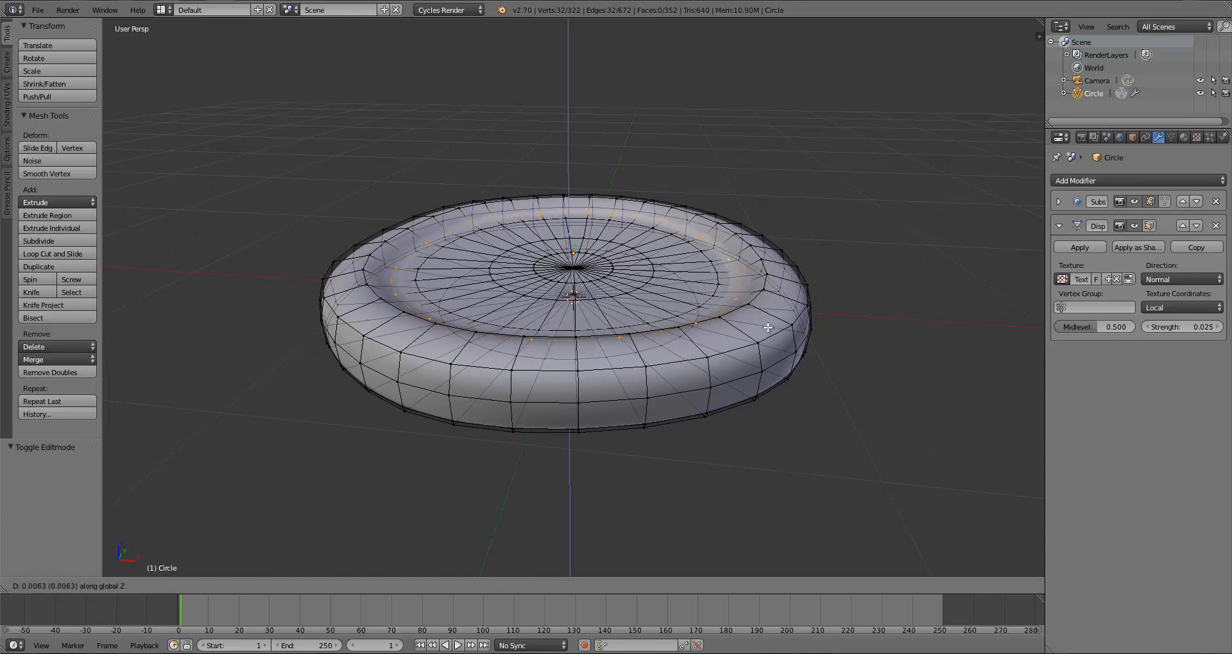
click(769, 324)
key(Tab)
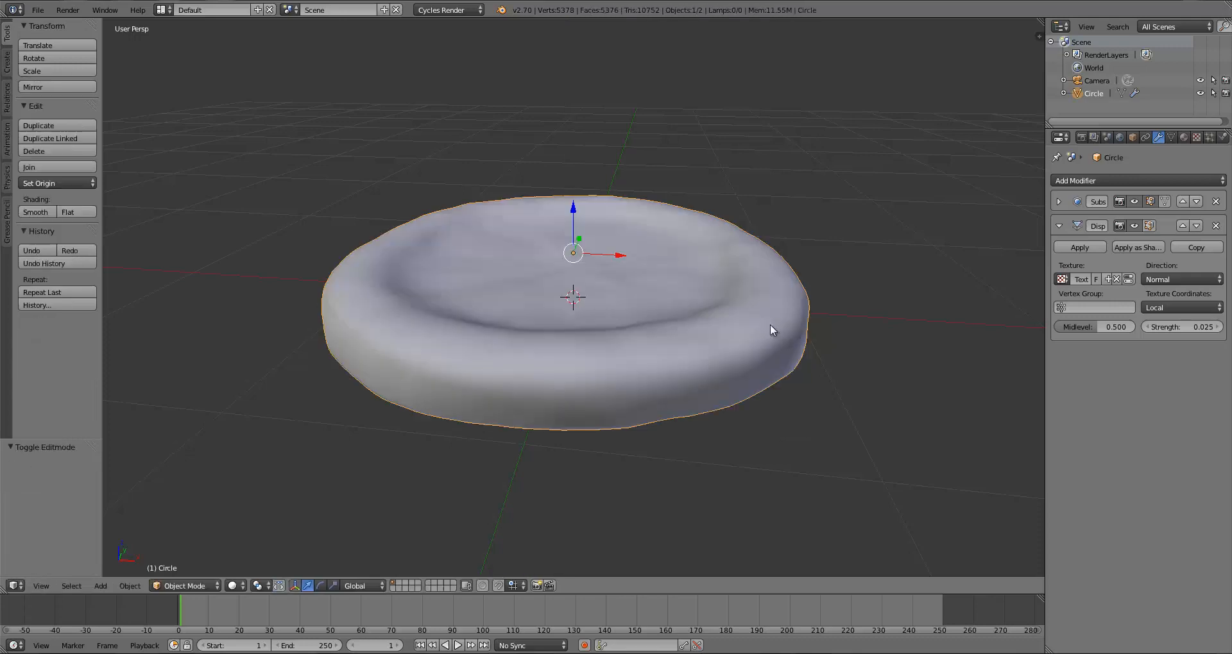
In Edit Mode, raise the edge loop at the inner foot of the rim 0.018 along Z
middle_drag(770, 324, 648, 264)
key(Tab)
alt+right_click(697, 267)
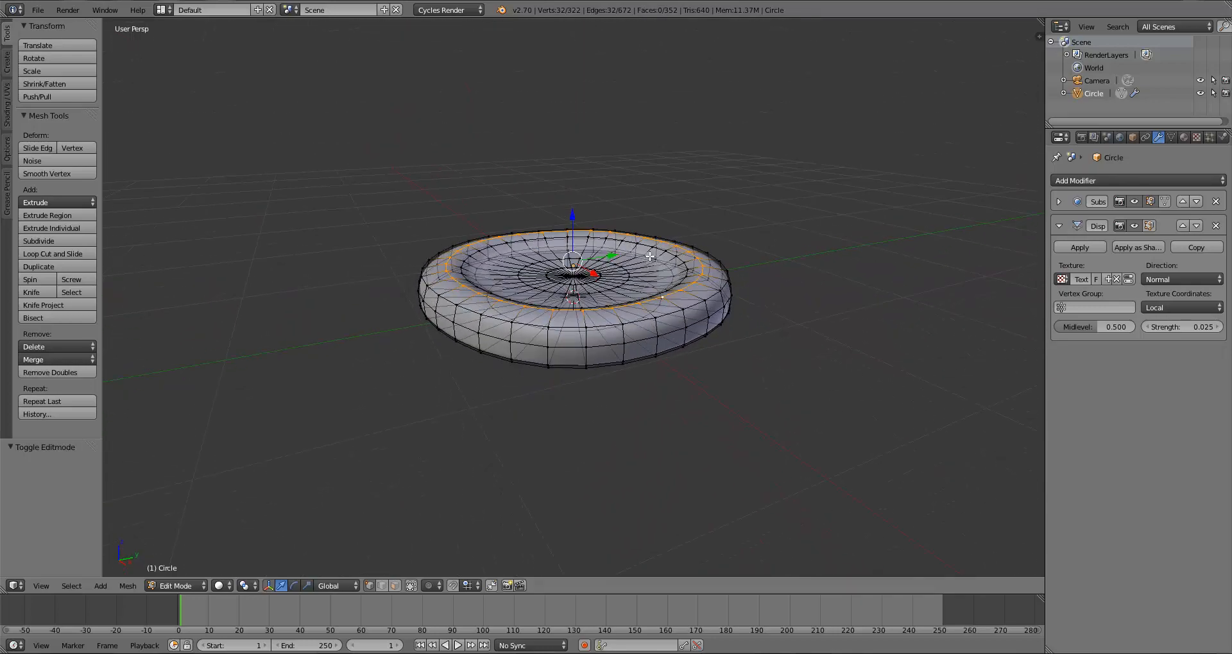
alt+right_click(649, 257)
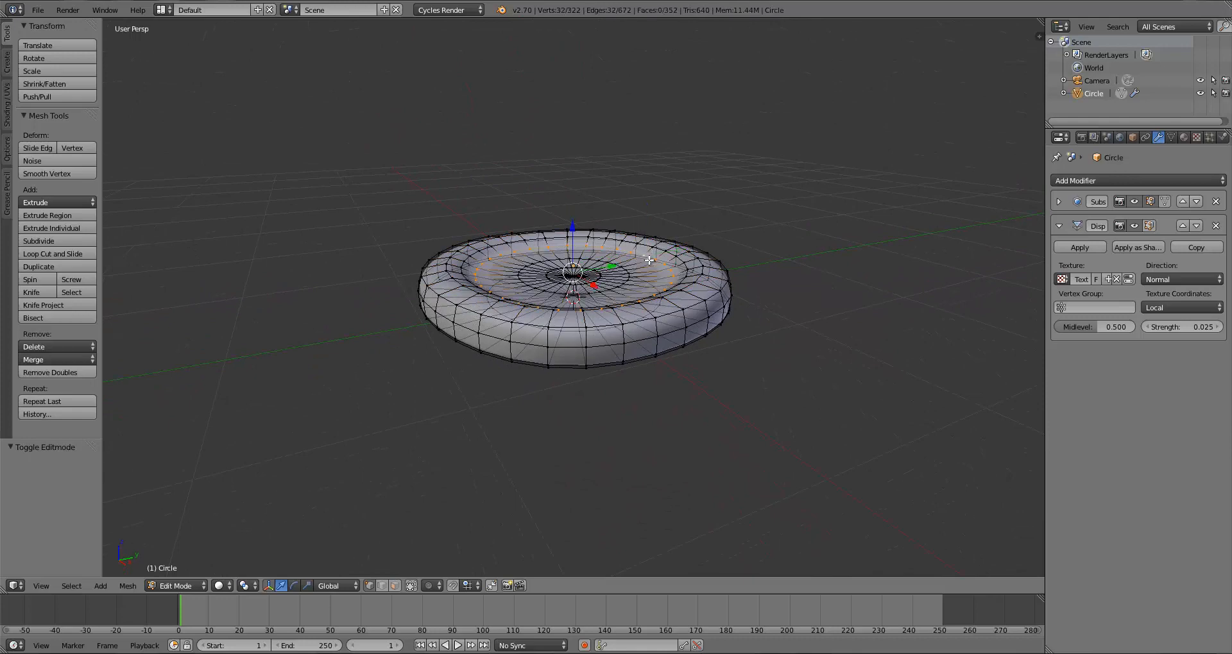
key(g)
key(z)
click(657, 243)
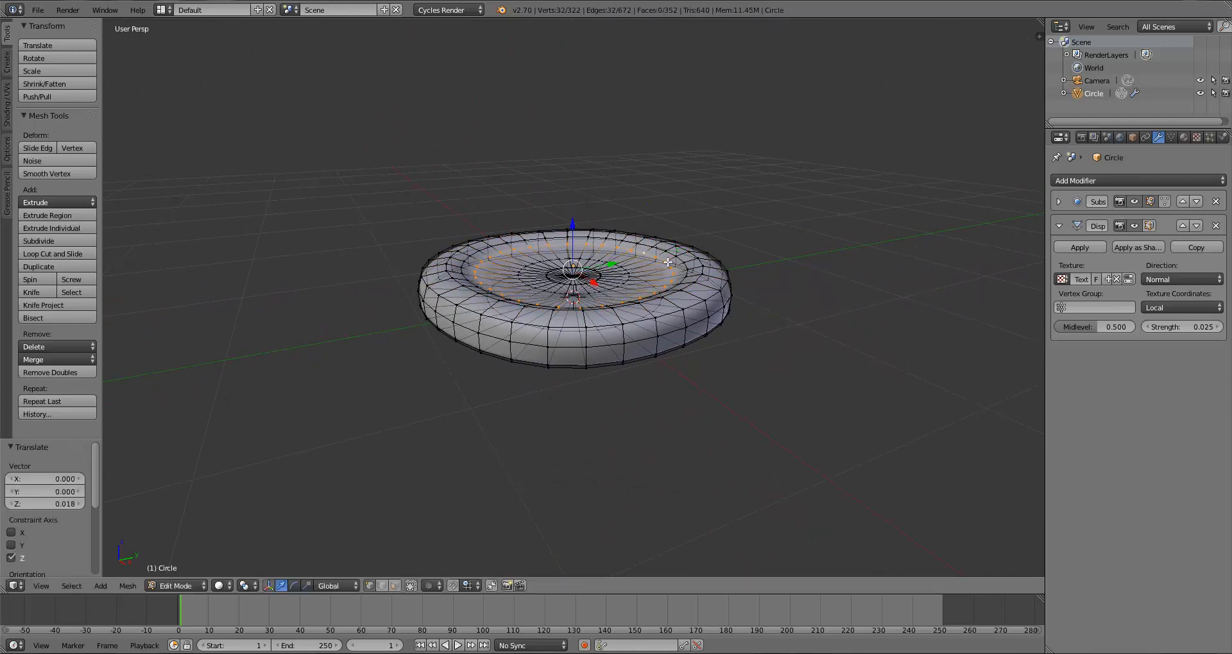
Scale the edge loop on top of the rim to about 0.987
middle_drag(657, 243, 737, 308)
alt+right_click(698, 259)
alt+right_click(697, 261)
key(s)
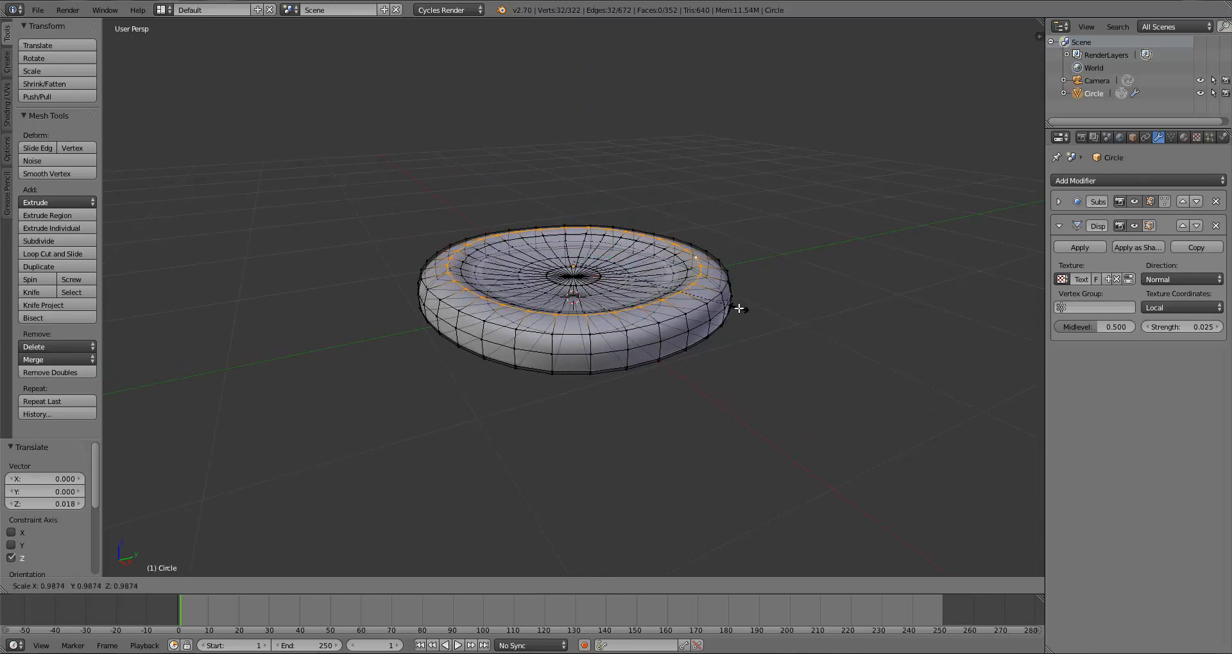
click(739, 309)
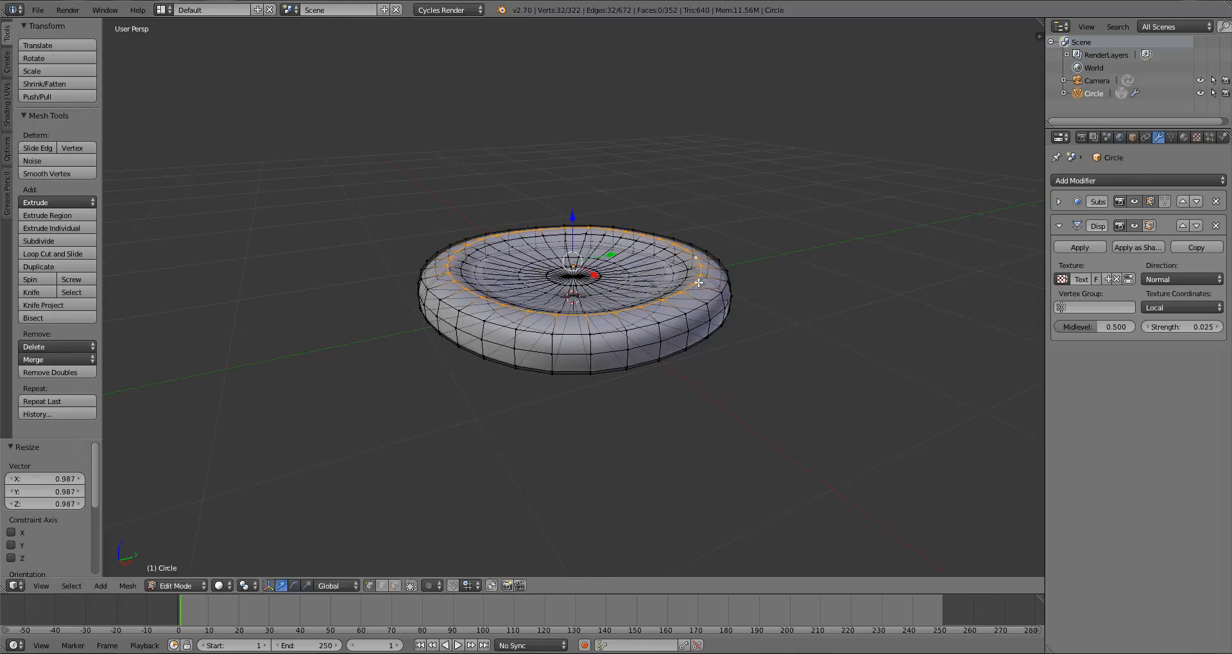
Reselect the full edge loop on top of the rim and mark it as a seam
alt+right_click(684, 290)
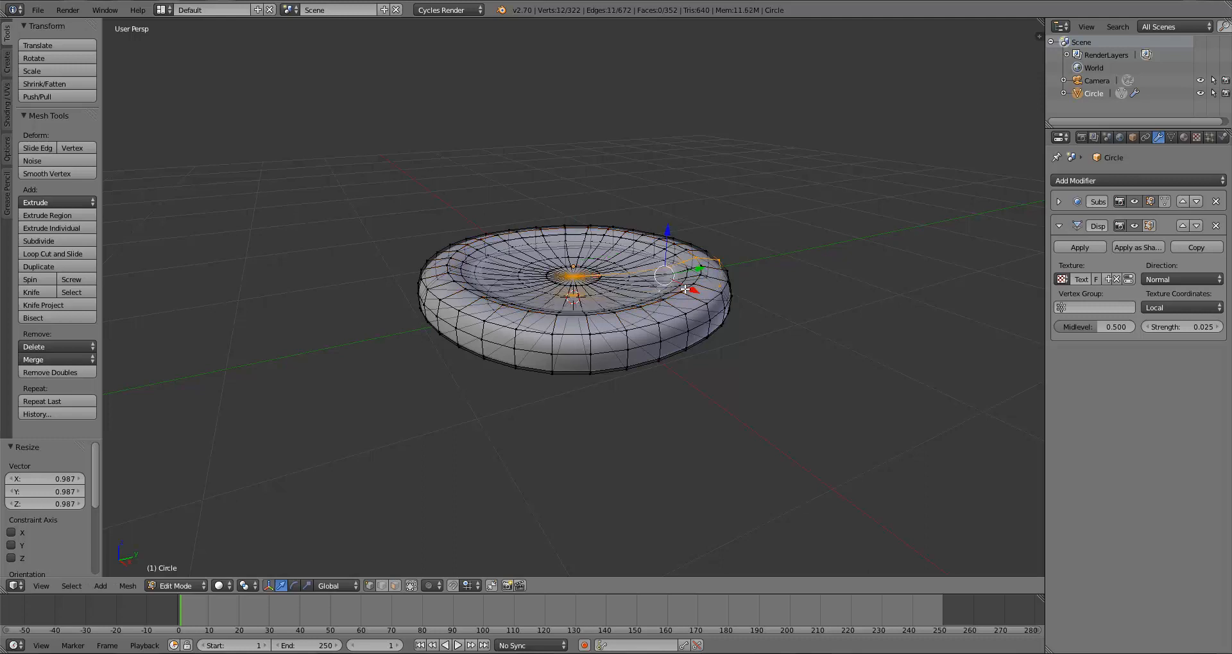
alt+right_click(686, 290)
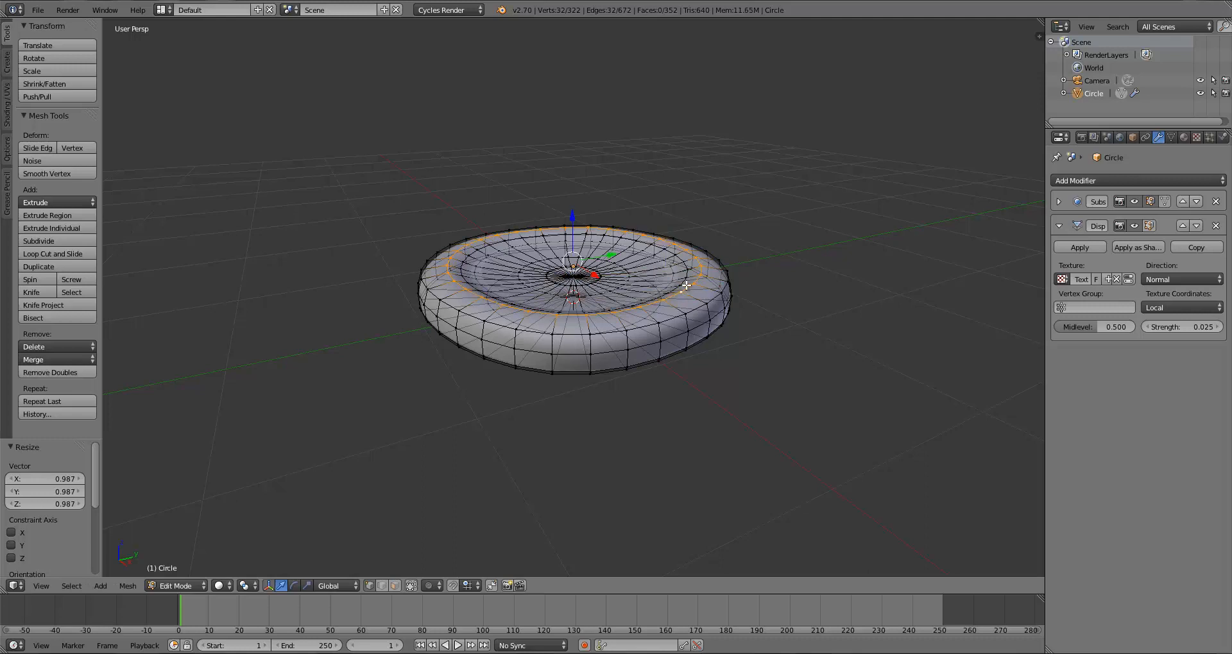
key(ctrl+e)
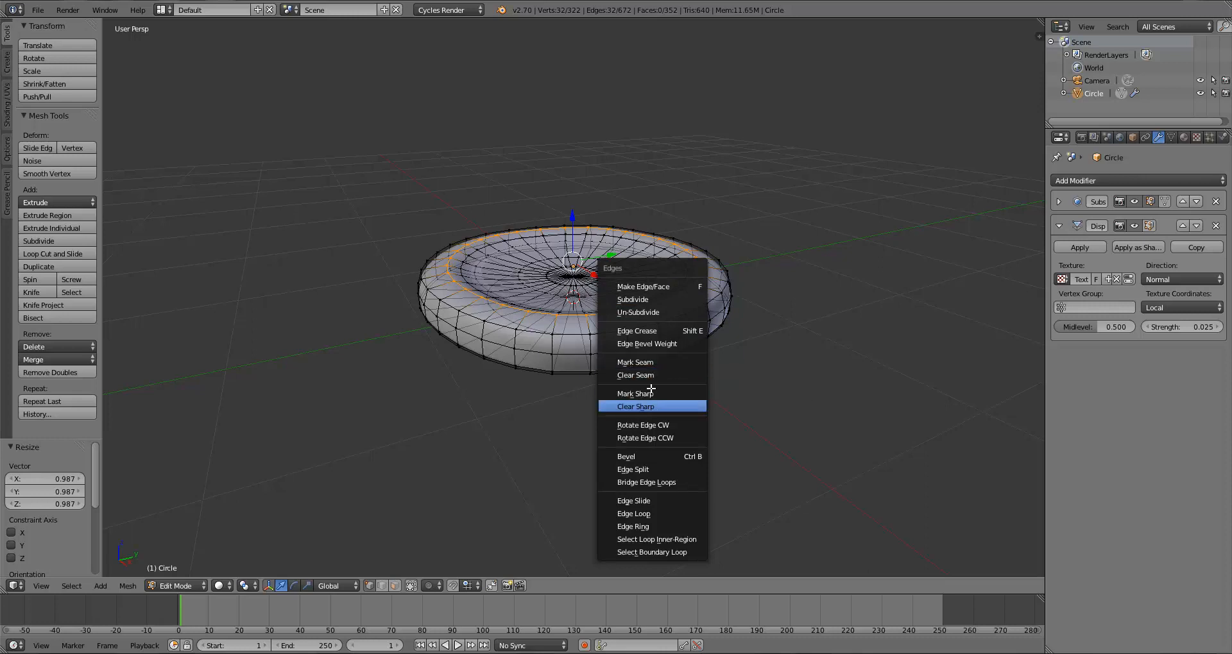
click(647, 362)
Start the Screencast Keys display in the 3D view, check its mouse setting, and hide the properties again
key(n)
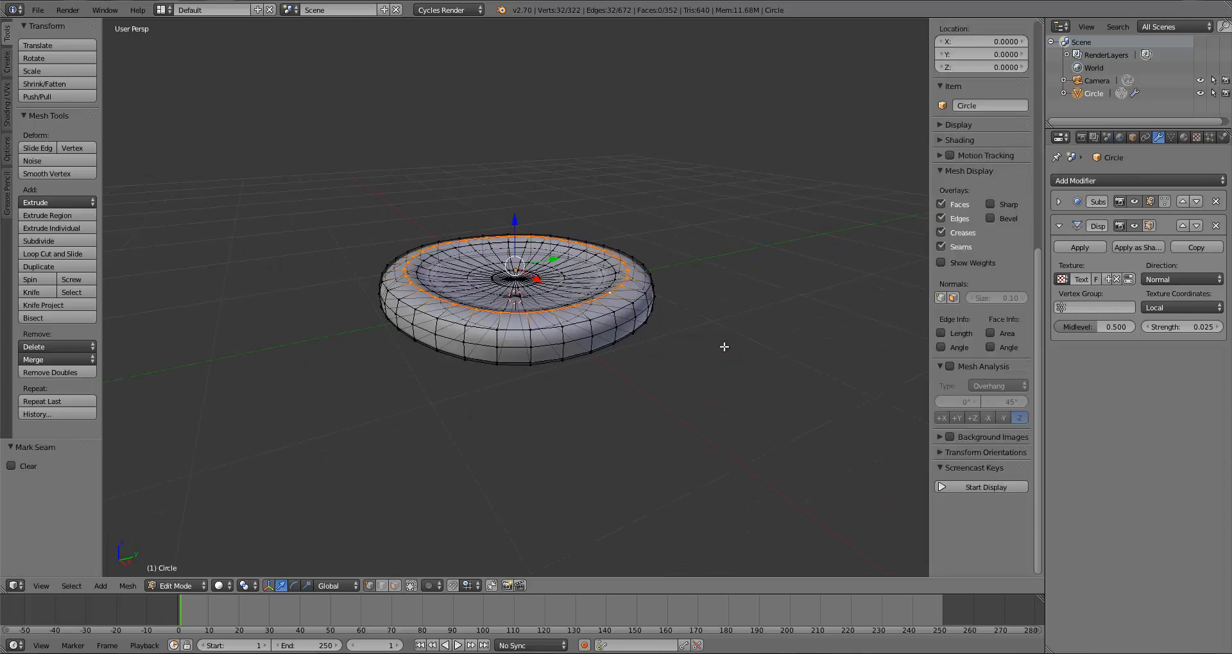
click(950, 488)
scroll(982, 449, down, 5)
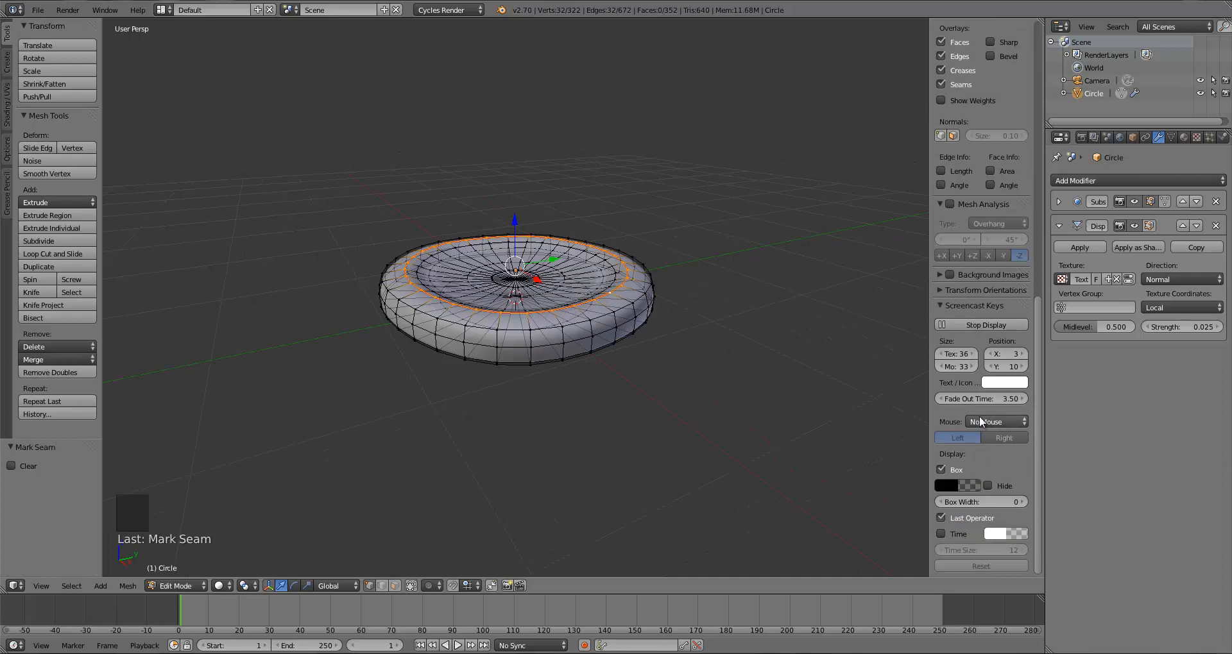
click(998, 422)
key(n)
Select the outer edge loop on the underside of the disc and mark it as a seam
middle_drag(576, 335, 636, 428)
middle_drag(638, 313, 658, 256)
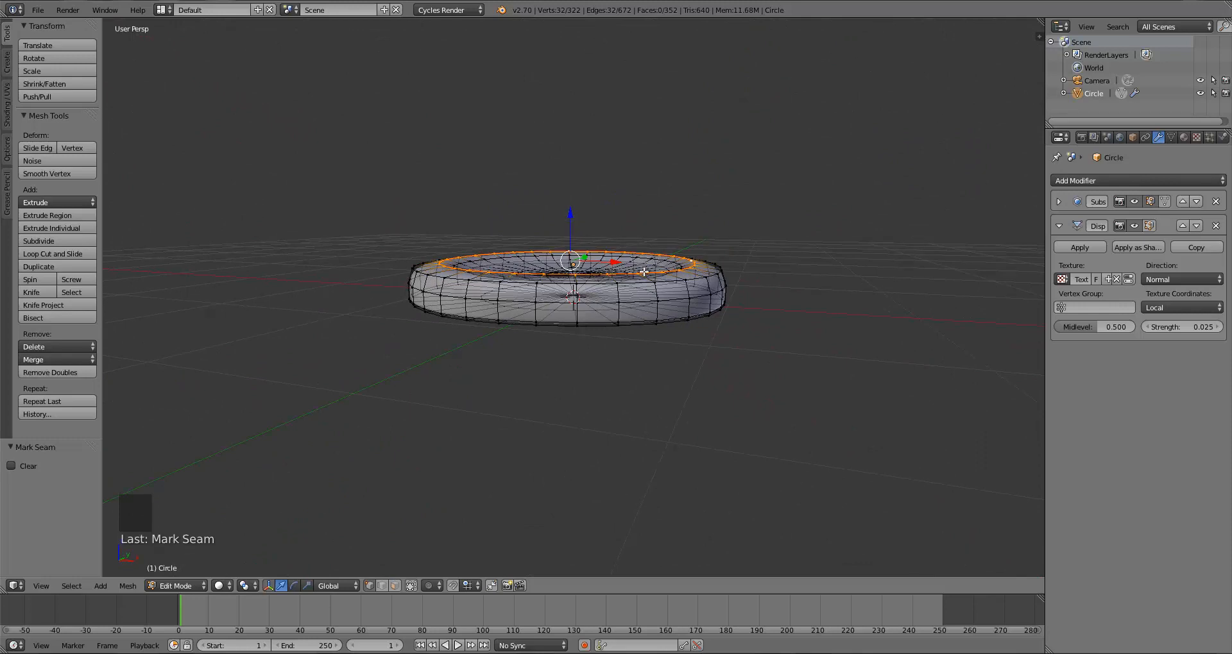
middle_drag(643, 271, 645, 336)
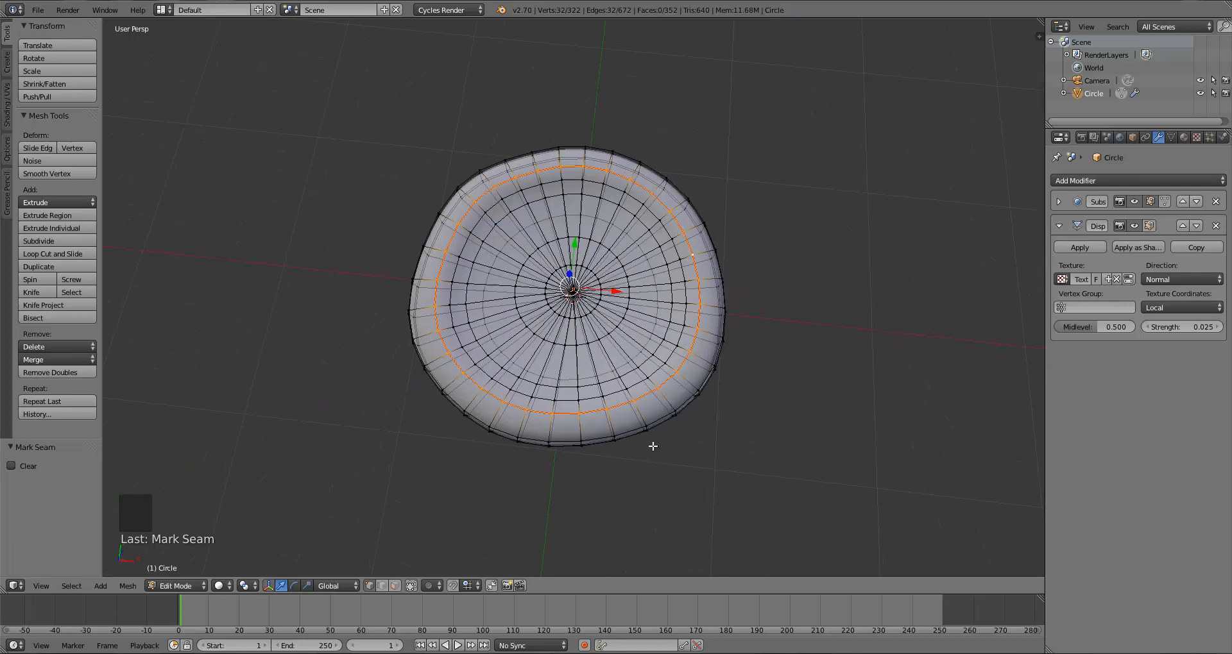
middle_drag(590, 401, 514, 275)
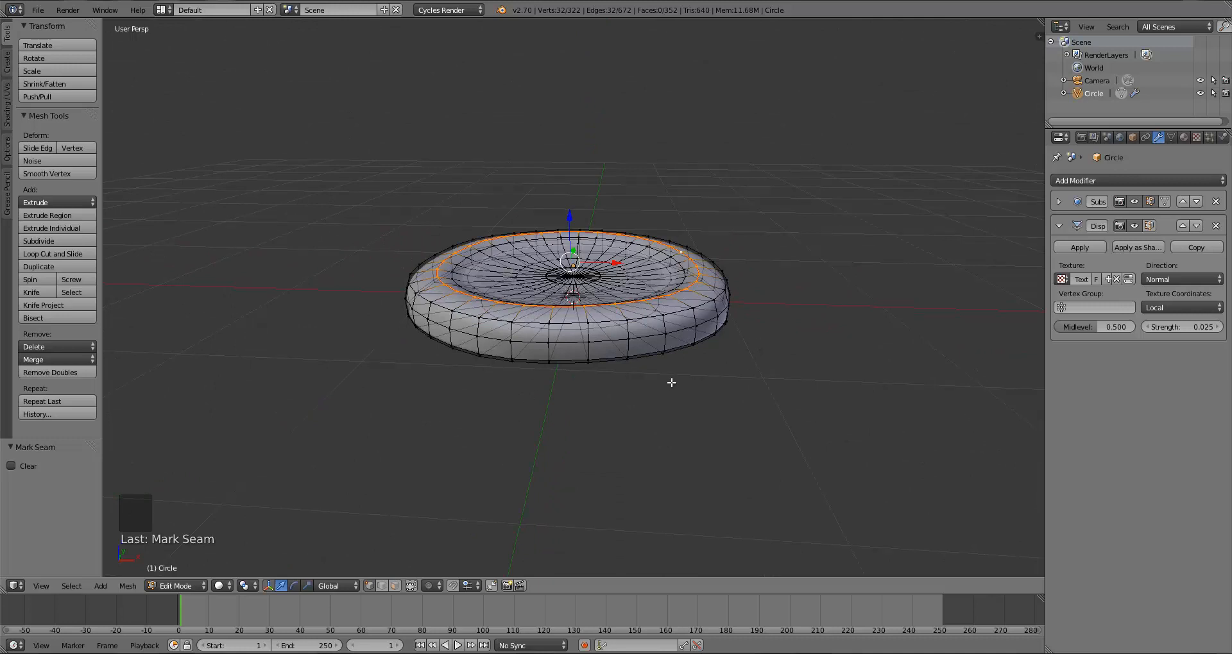
middle_drag(671, 360, 690, 274)
alt+right_click(657, 228)
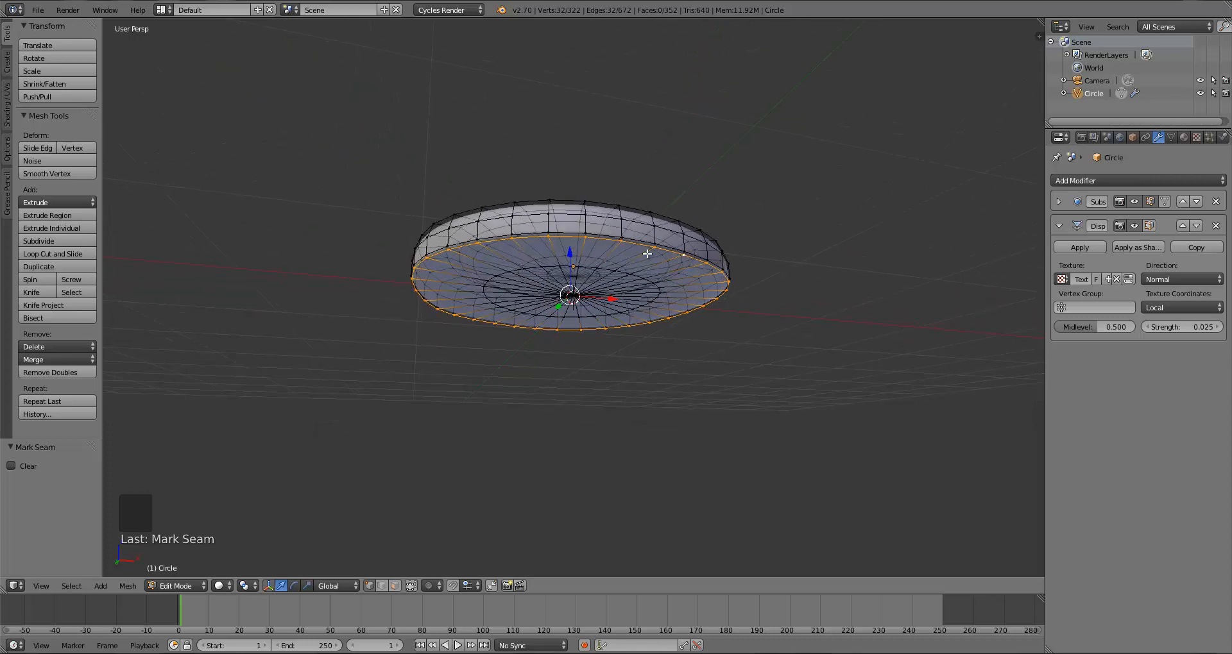
key(ctrl+e)
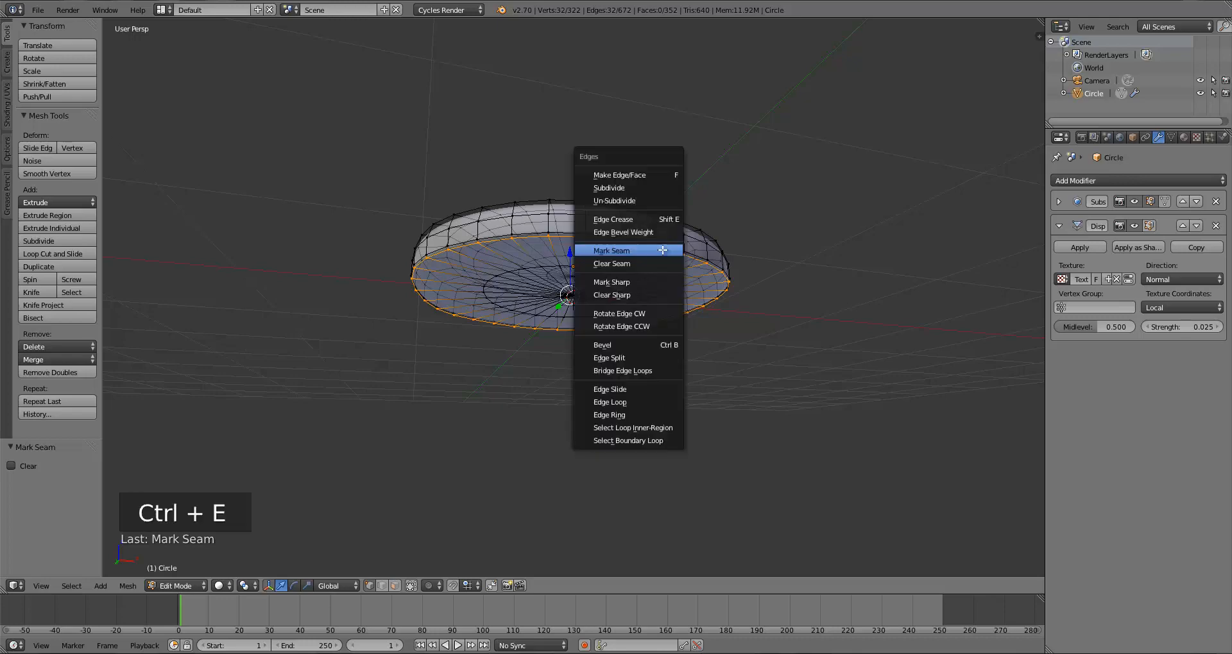
click(663, 250)
Clear the selection and select the vertical chain of five vertices down the crust side between the two seams
middle_drag(663, 250, 687, 282)
key(a)
right_click(530, 364)
shift+right_click(520, 391)
shift+right_click(518, 407)
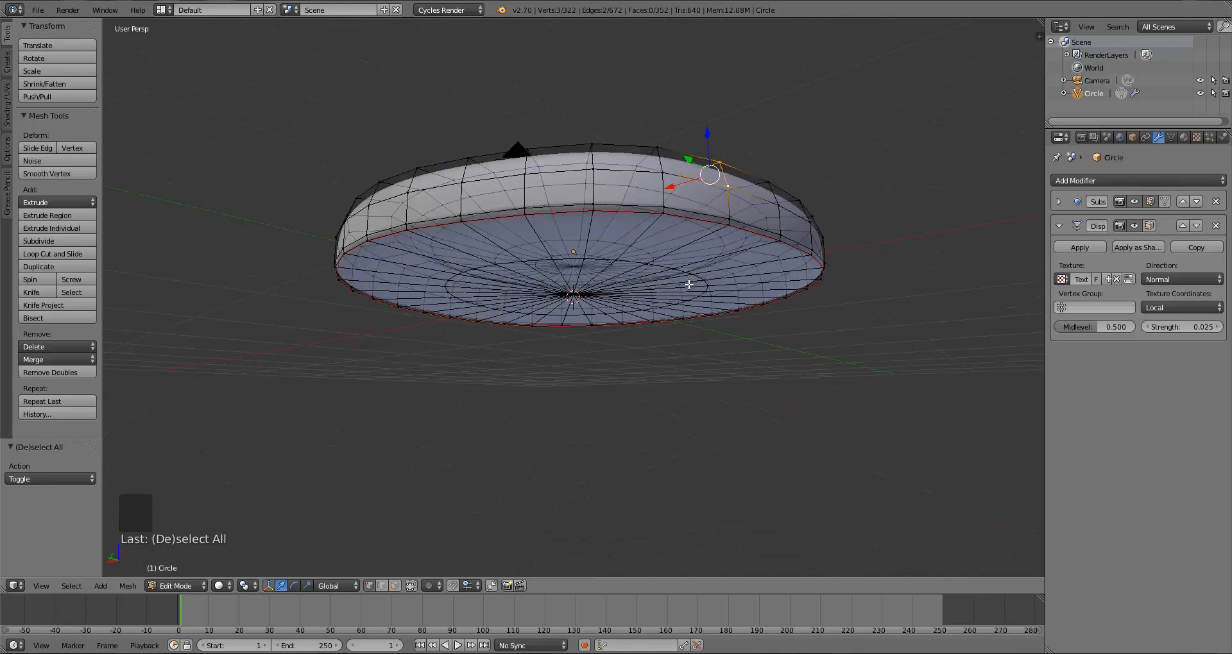
shift+right_click(727, 221)
shift+right_click(730, 225)
Split the 3D view vertically and change the new area to the UV/Image Editor
drag(1041, 22, 653, 192)
click(667, 585)
click(692, 494)
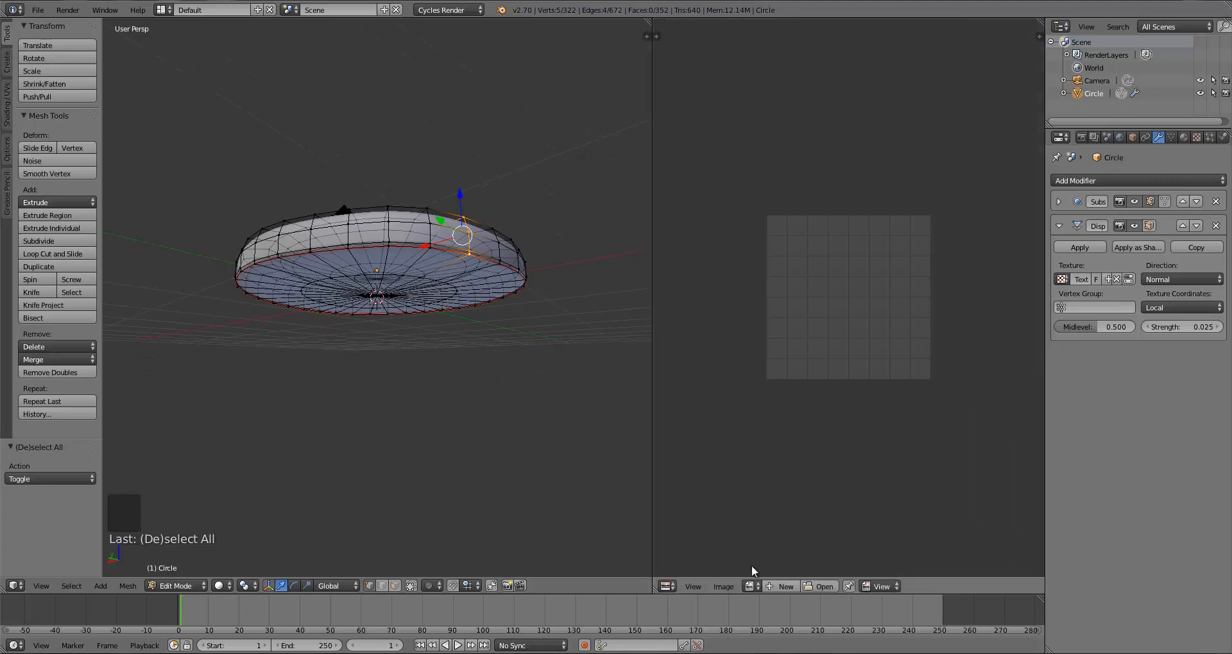
Load Final Pizza Texture.png from the Pizza Textures folder on the Desktop into the image editor, browsing with thumbnails, and frame the image
click(721, 588)
click(737, 560)
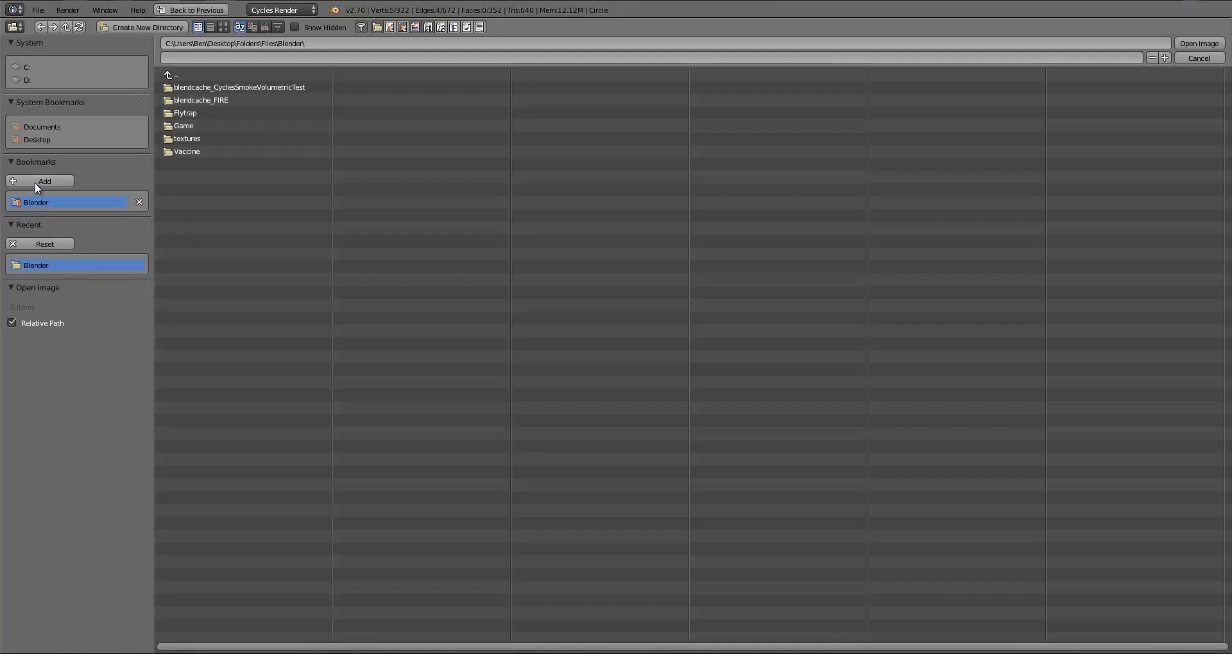
click(37, 139)
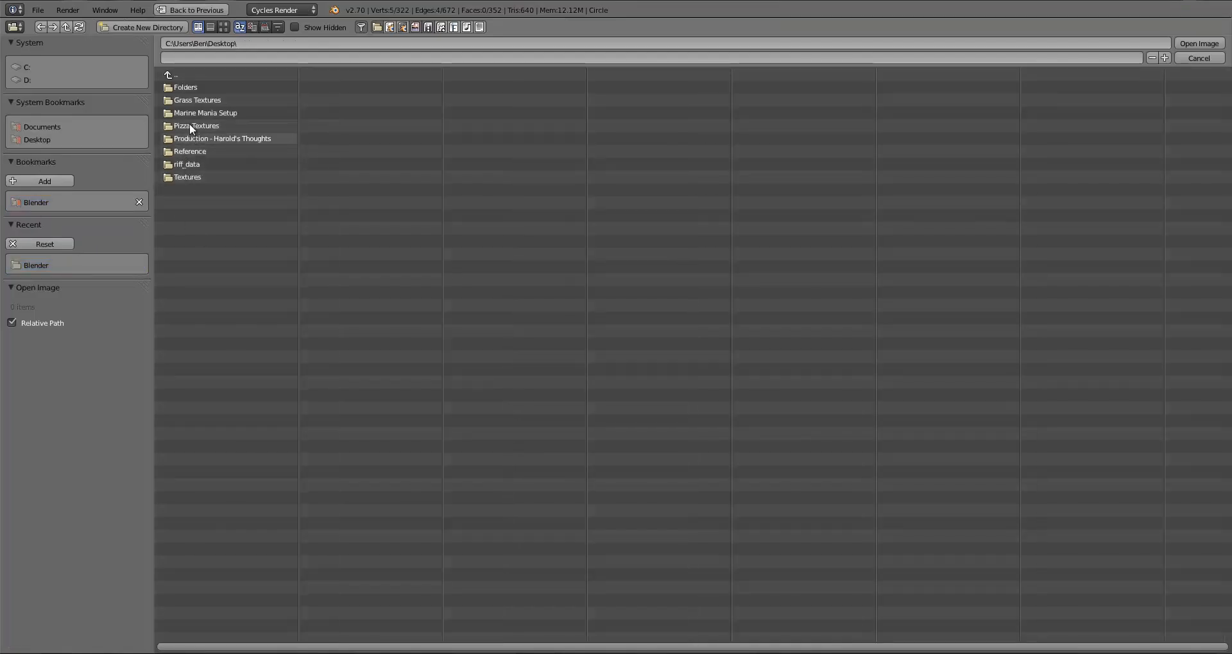
click(190, 125)
click(223, 27)
drag(579, 244, 627, 232)
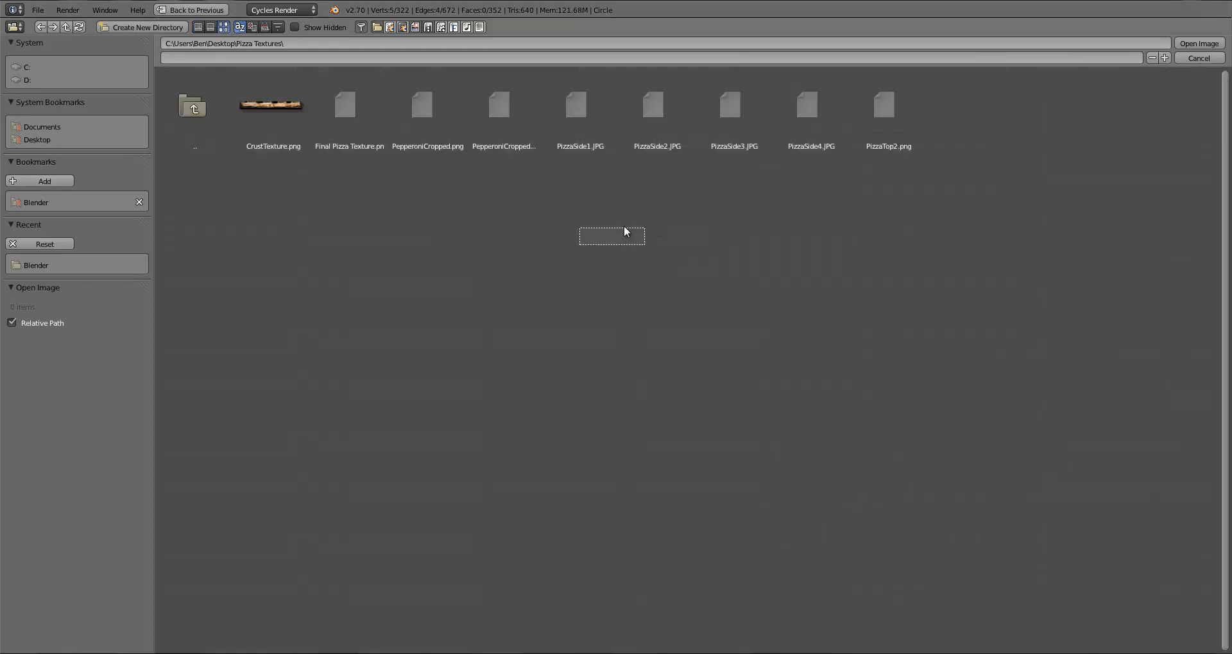
click(338, 125)
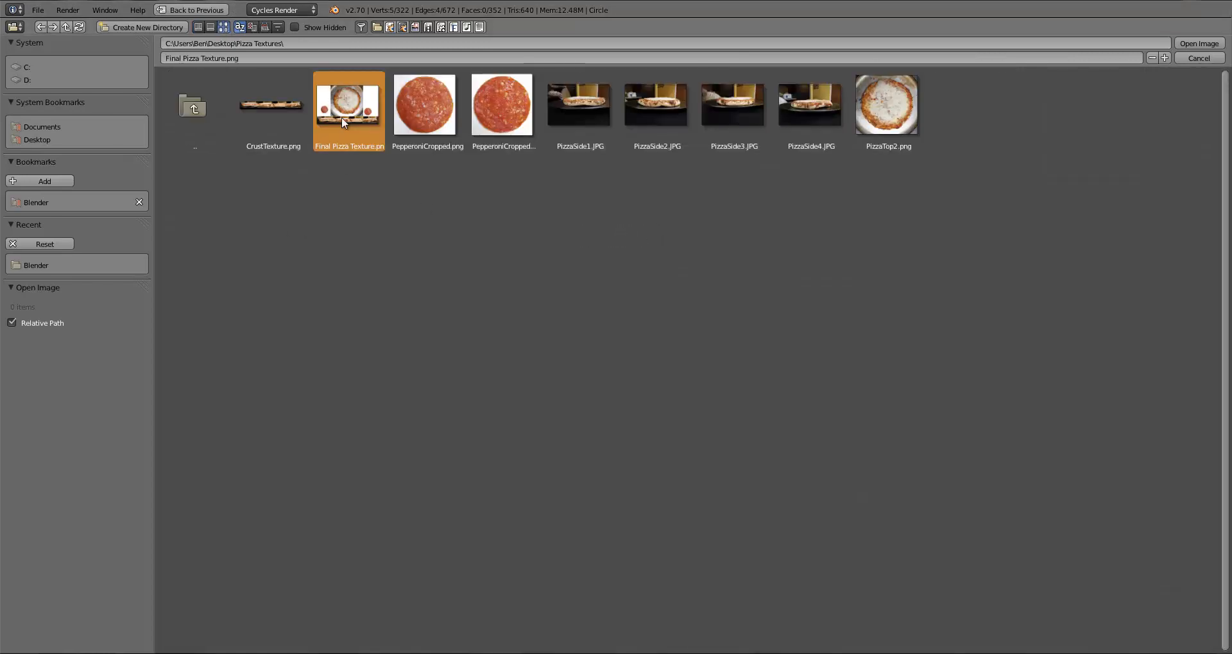
key(Return)
scroll(797, 344, down, 2)
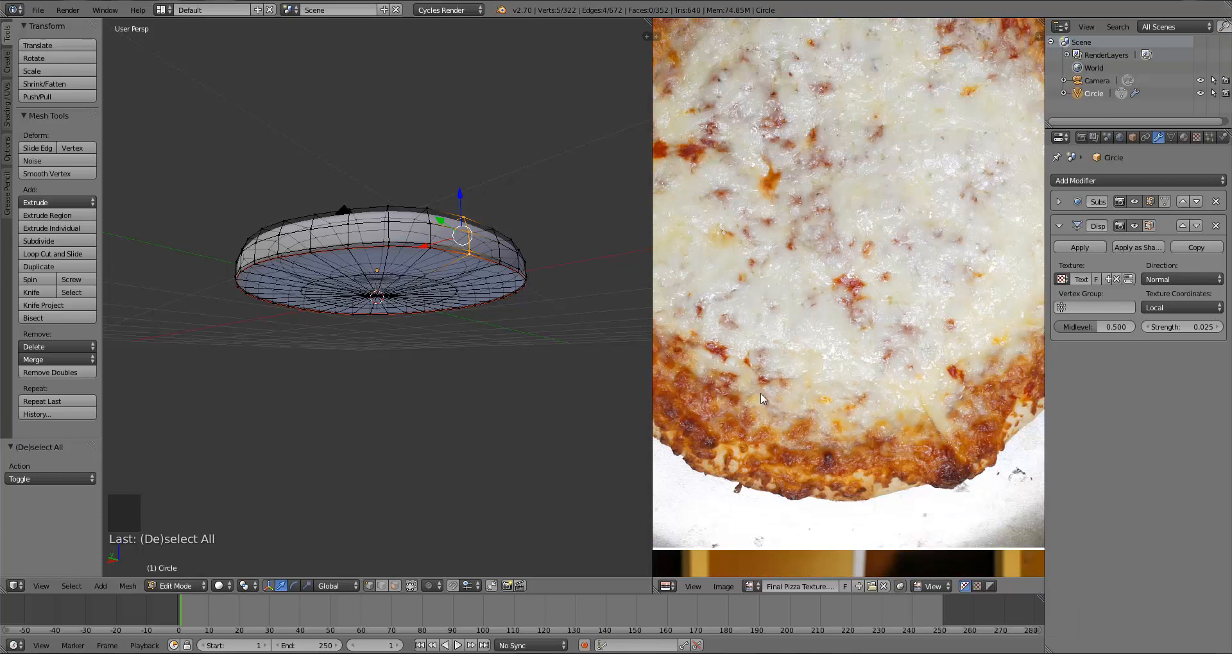
scroll(834, 370, down, 6)
scroll(834, 370, up, 2)
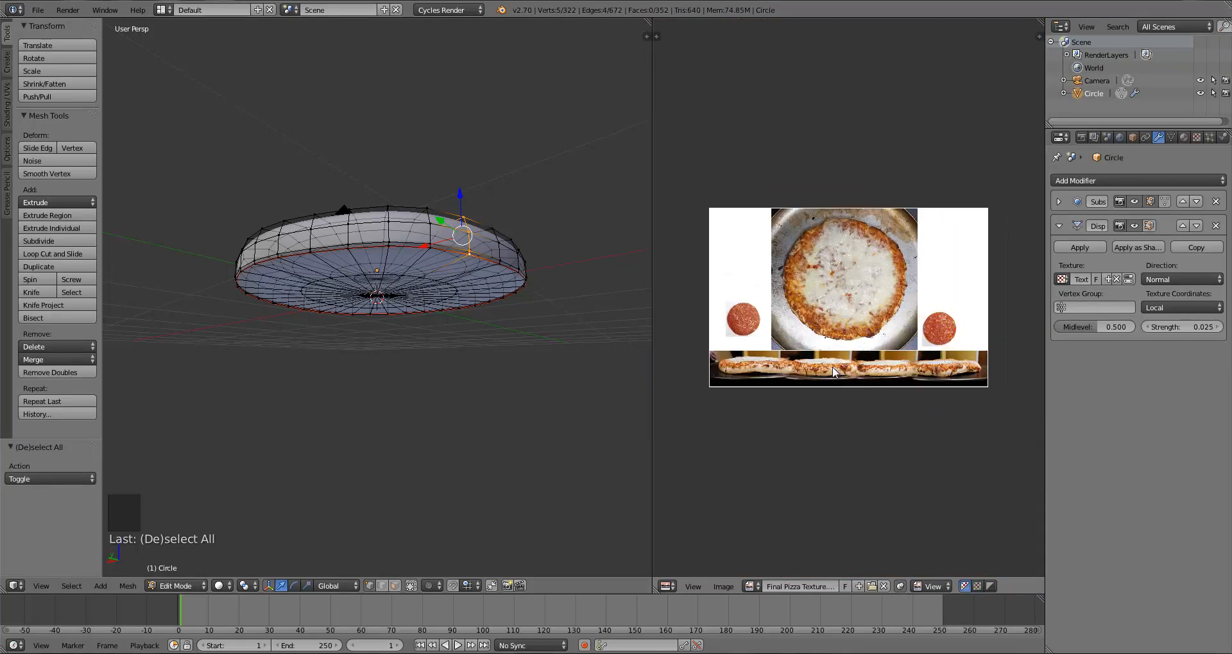
scroll(834, 370, up, 2)
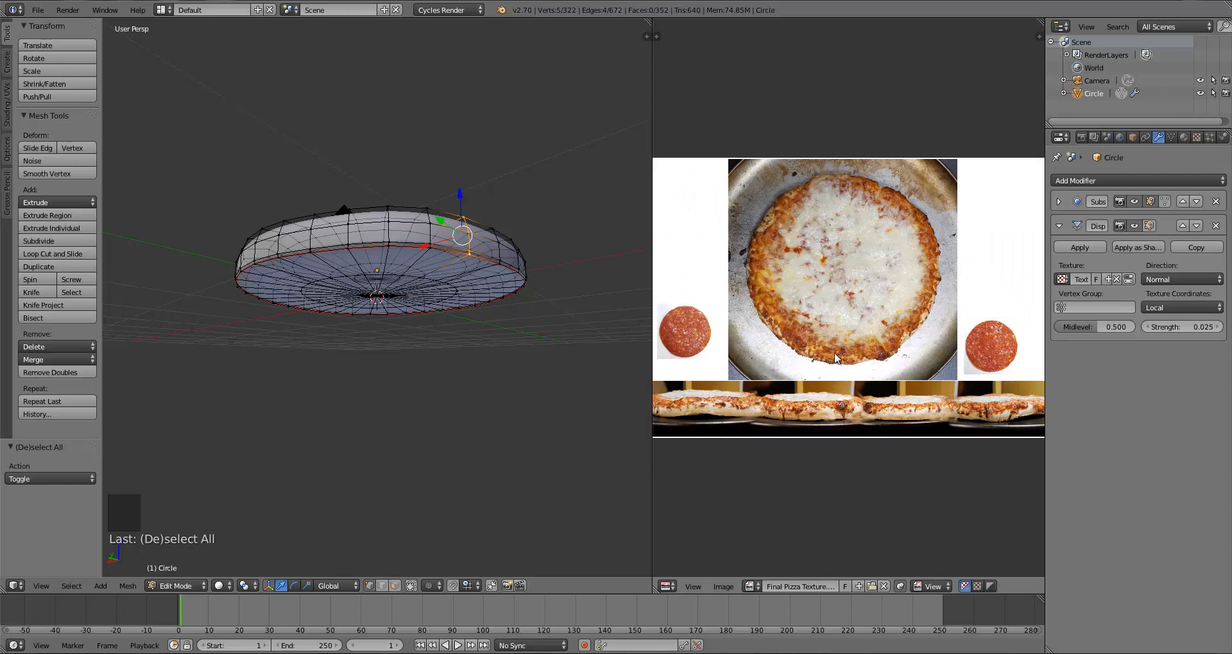
Examine the pizza and crust areas of the texture image and compare them with the seams around the disc
click(798, 357)
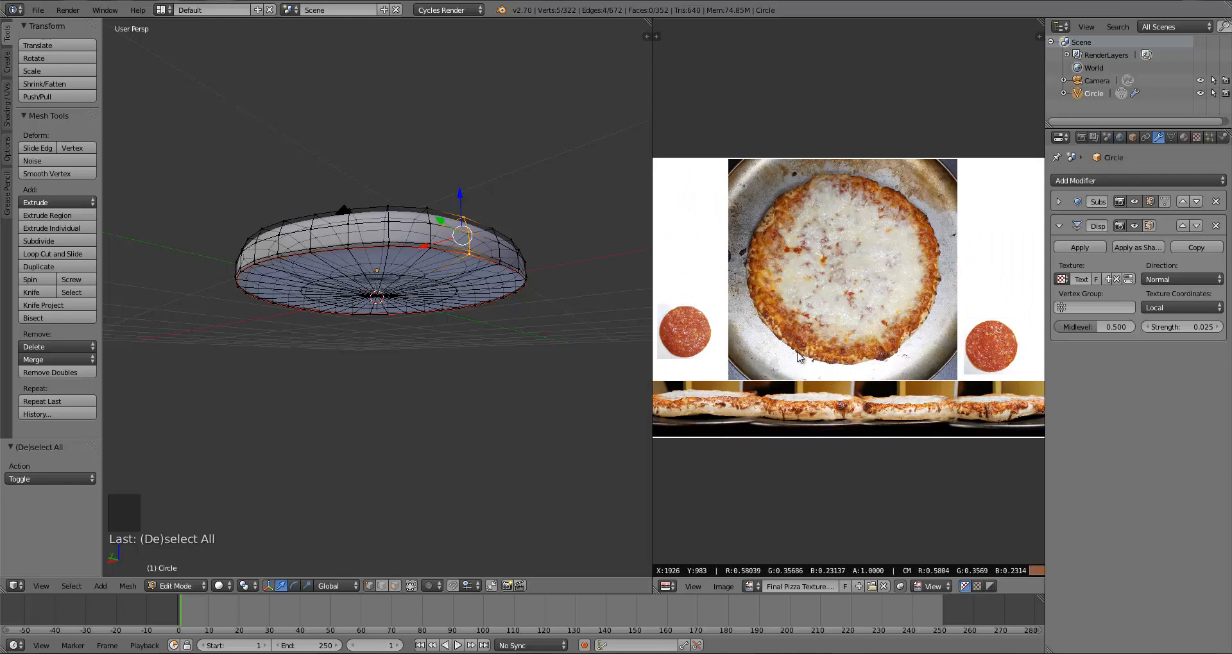
middle_drag(800, 360, 806, 300)
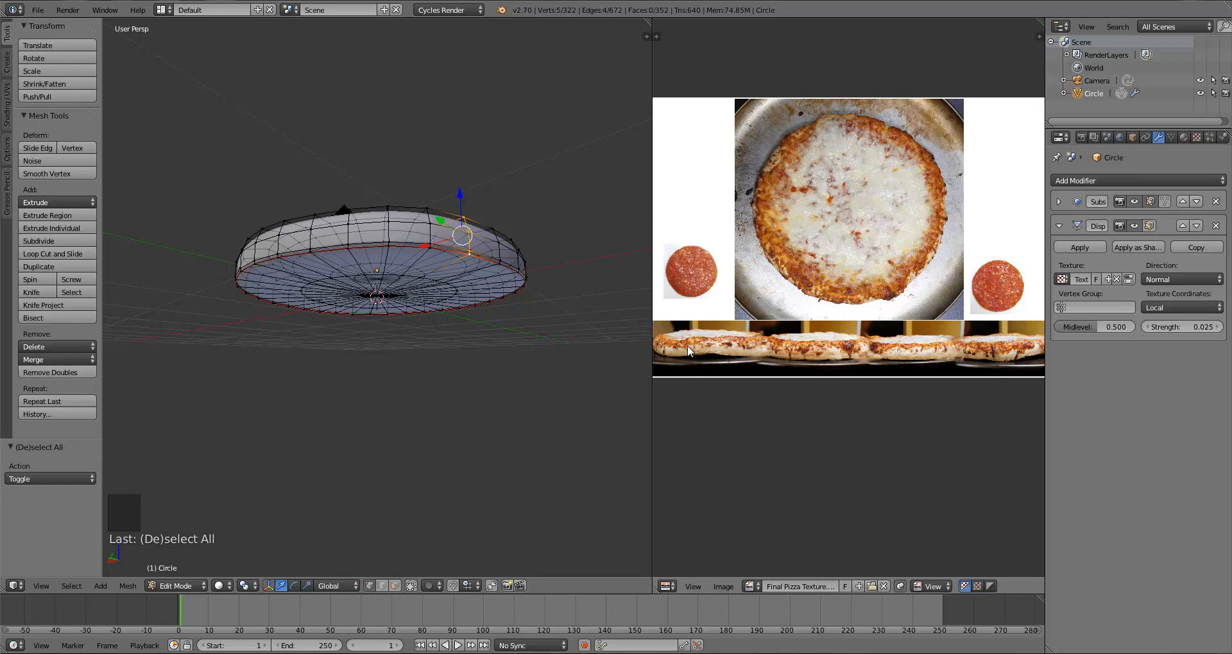
middle_drag(495, 302, 440, 355)
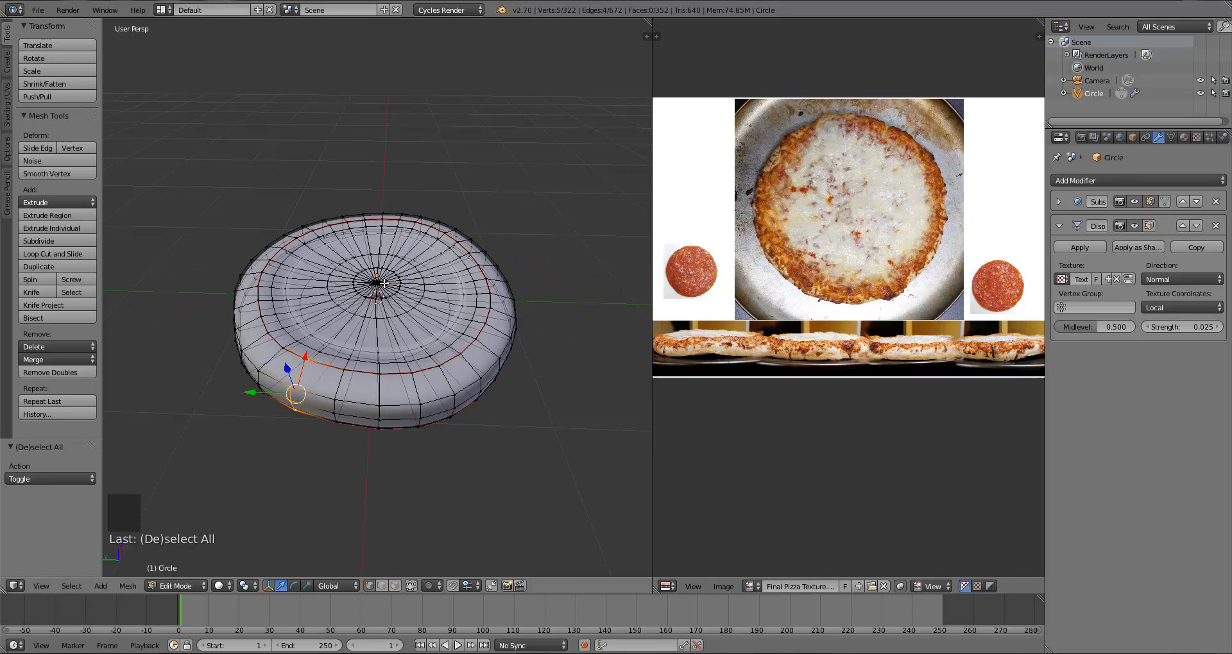
middle_drag(344, 385, 445, 350)
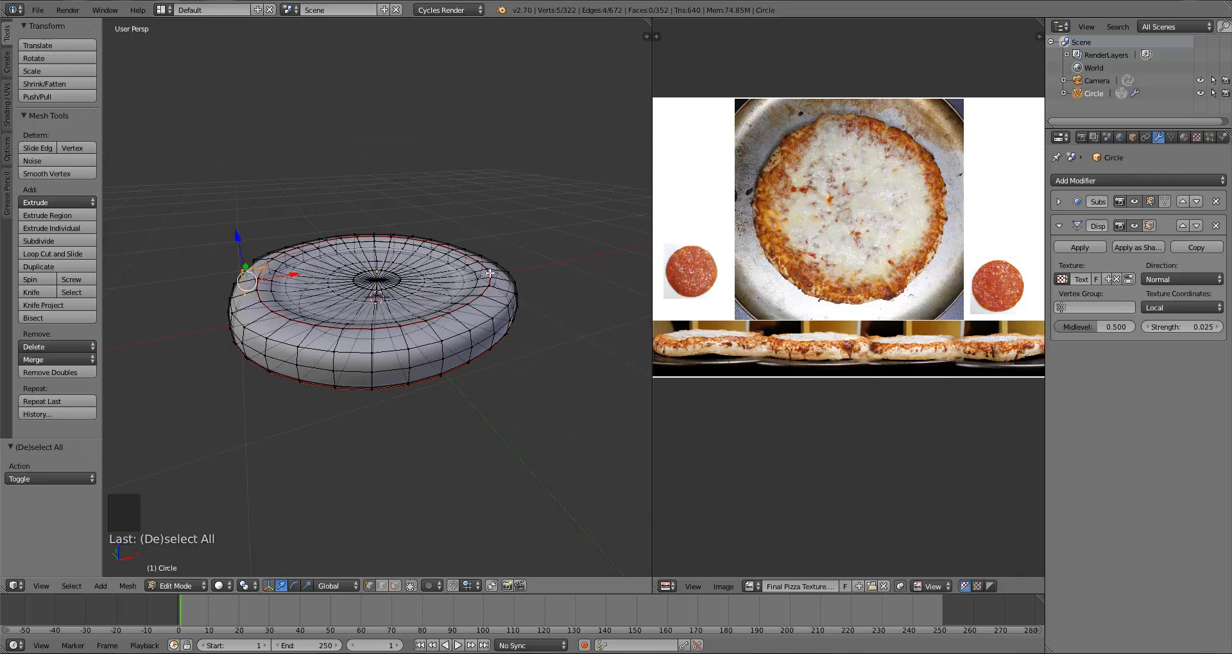
middle_drag(406, 331, 415, 360)
scroll(345, 403, up, 2)
scroll(415, 360, down, 3)
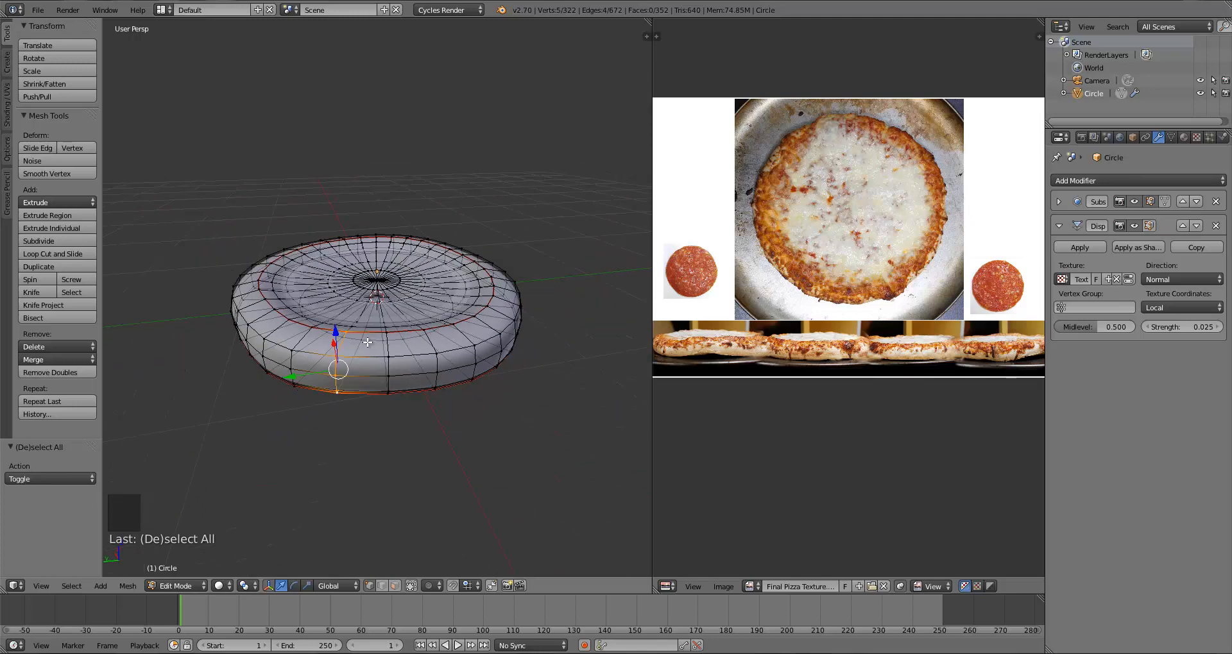
middle_drag(367, 343, 349, 356)
right_click(317, 343)
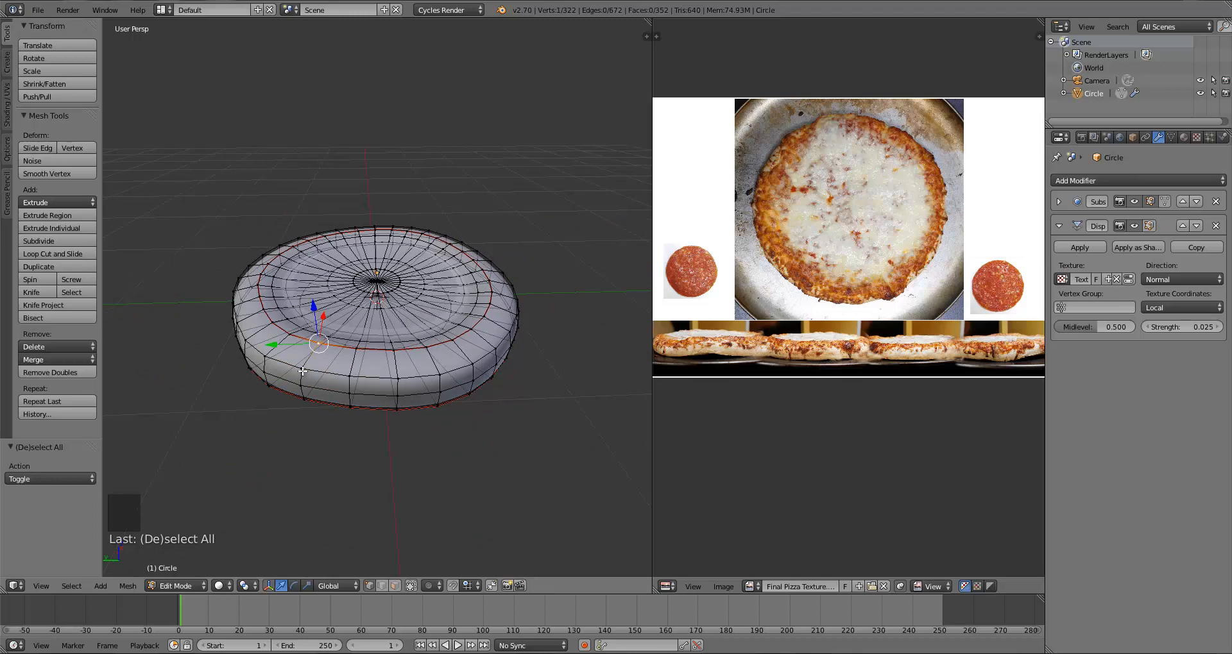
shift+right_click(302, 371)
shift+right_click(299, 386)
shift+right_click(300, 401)
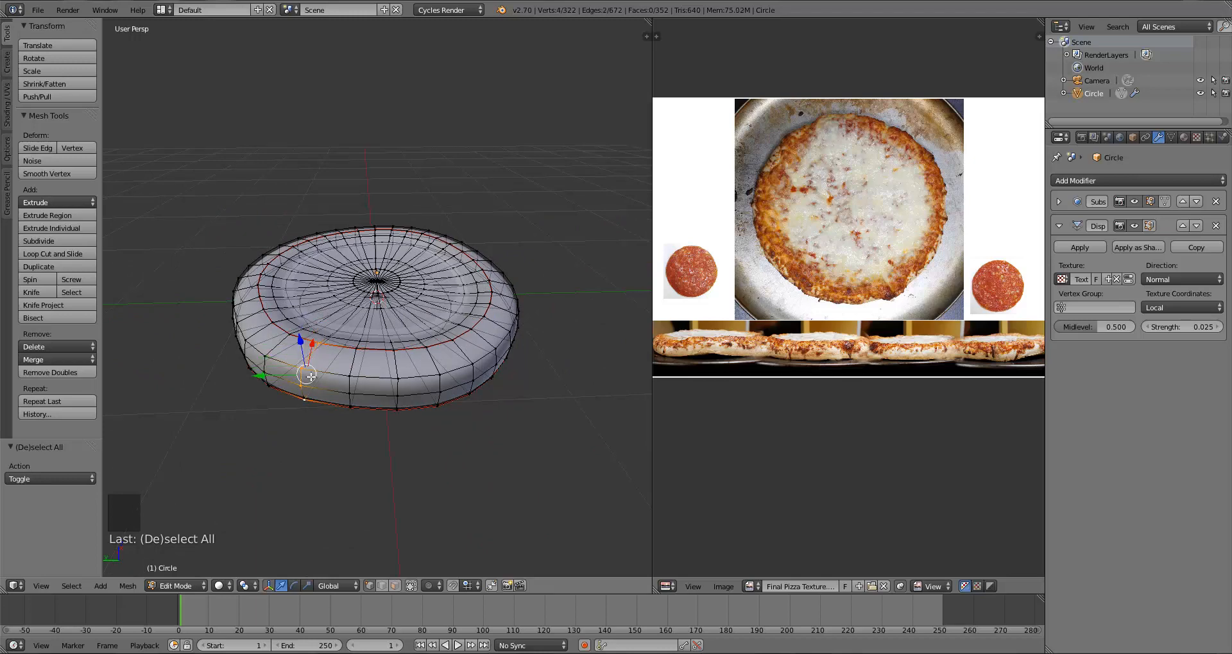
middle_drag(310, 377, 303, 403)
key(ctrl+z)
key(ctrl+z)
key(ctrl+z)
key(ctrl+z)
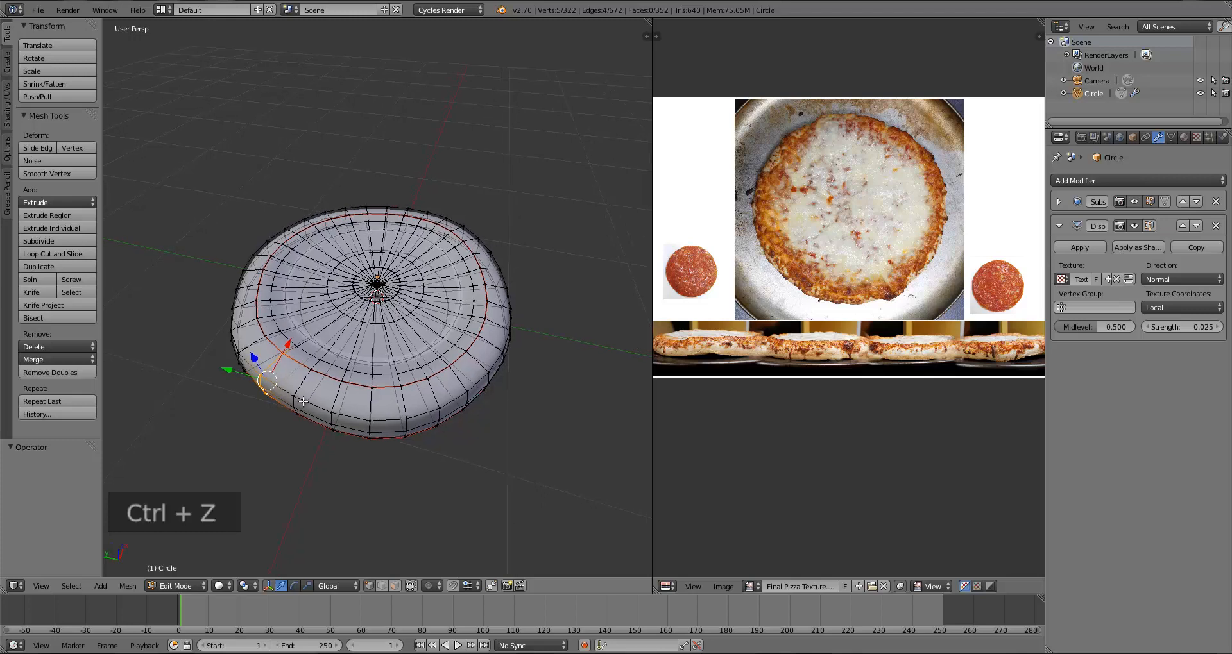
Mark the selected vertical edge chain down the crust side as a seam and clear the selection
key(ctrl+e)
click(306, 399)
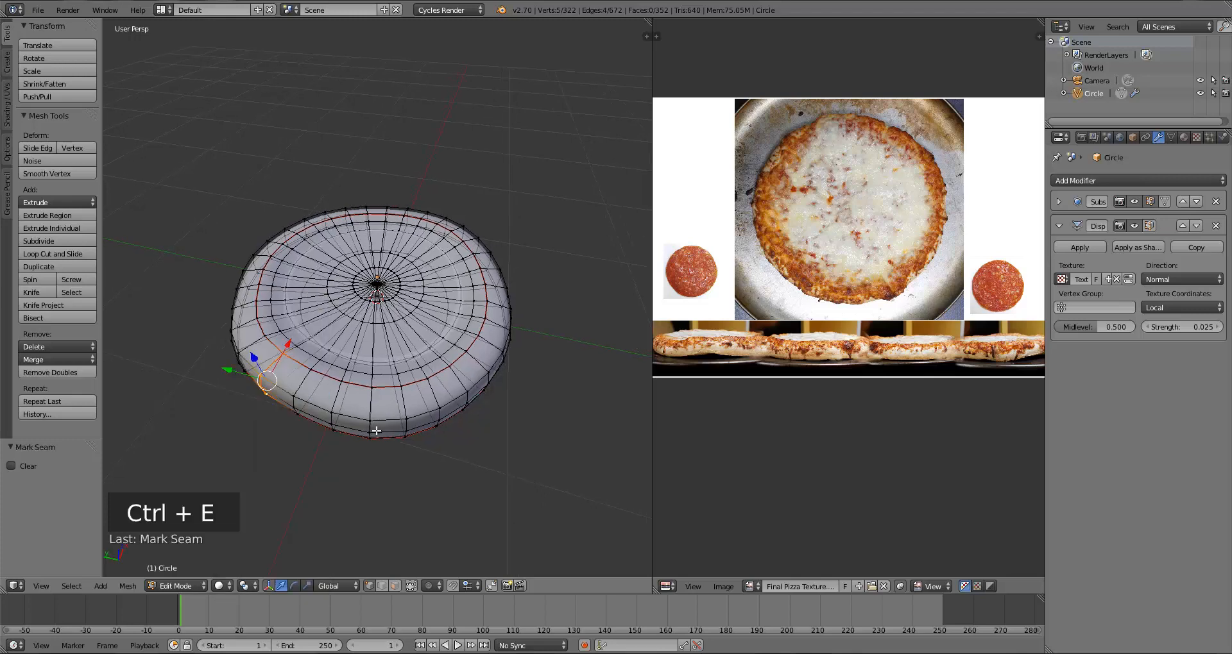
key(a)
middle_drag(376, 431, 361, 364)
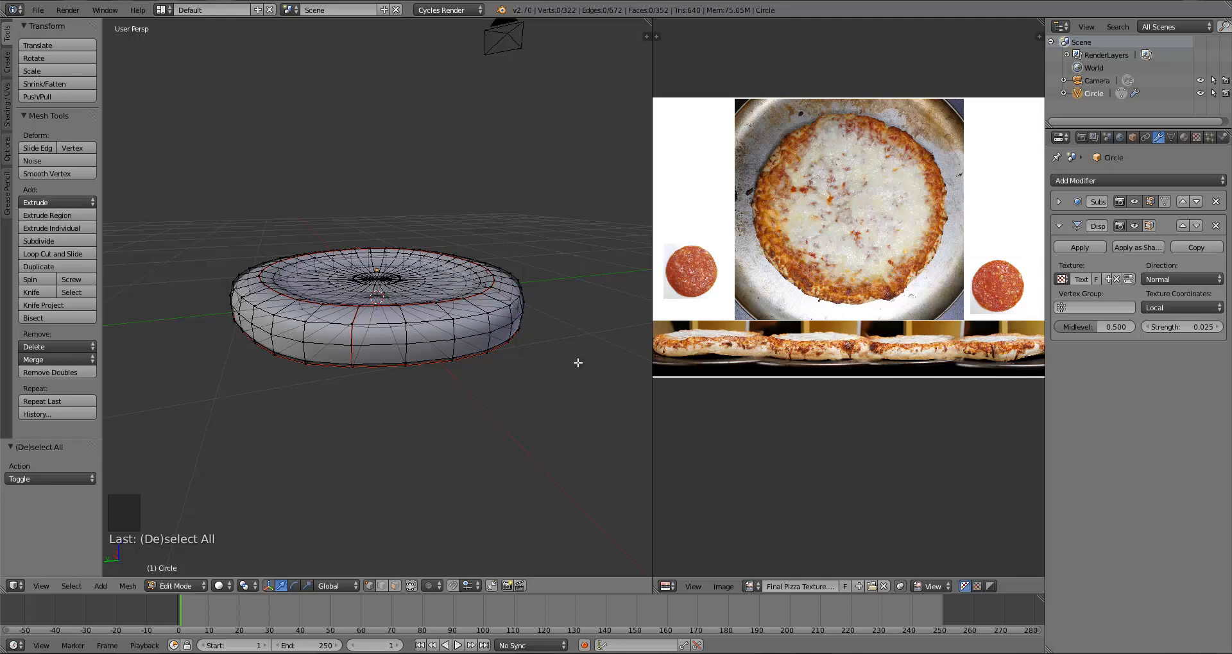
Snap the 3D cursor to the scene centre and switch to the top orthographic view in solid shading
key(shift+s)
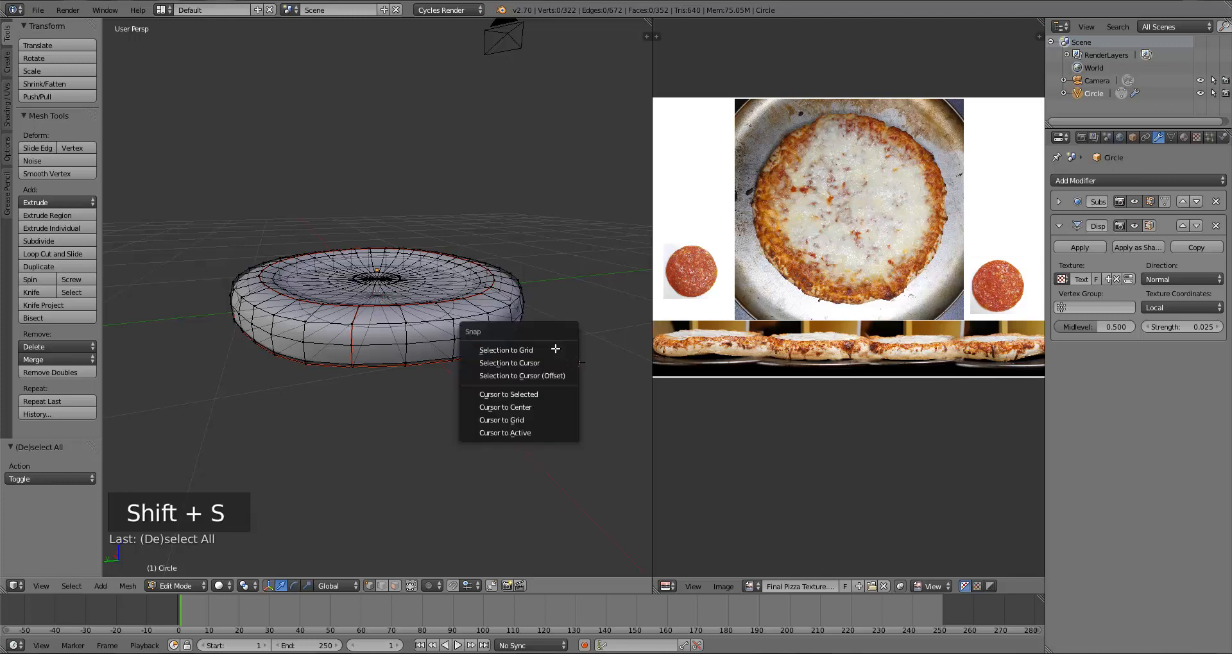
click(531, 404)
key(KP_7)
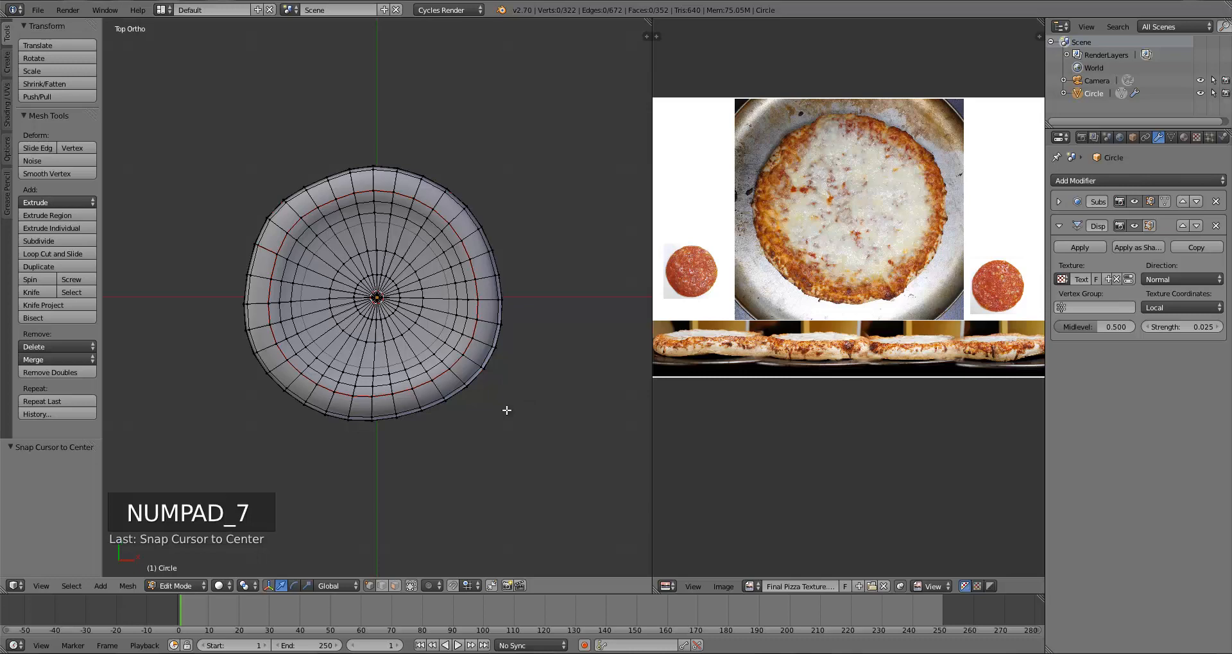
key(z)
key(z)
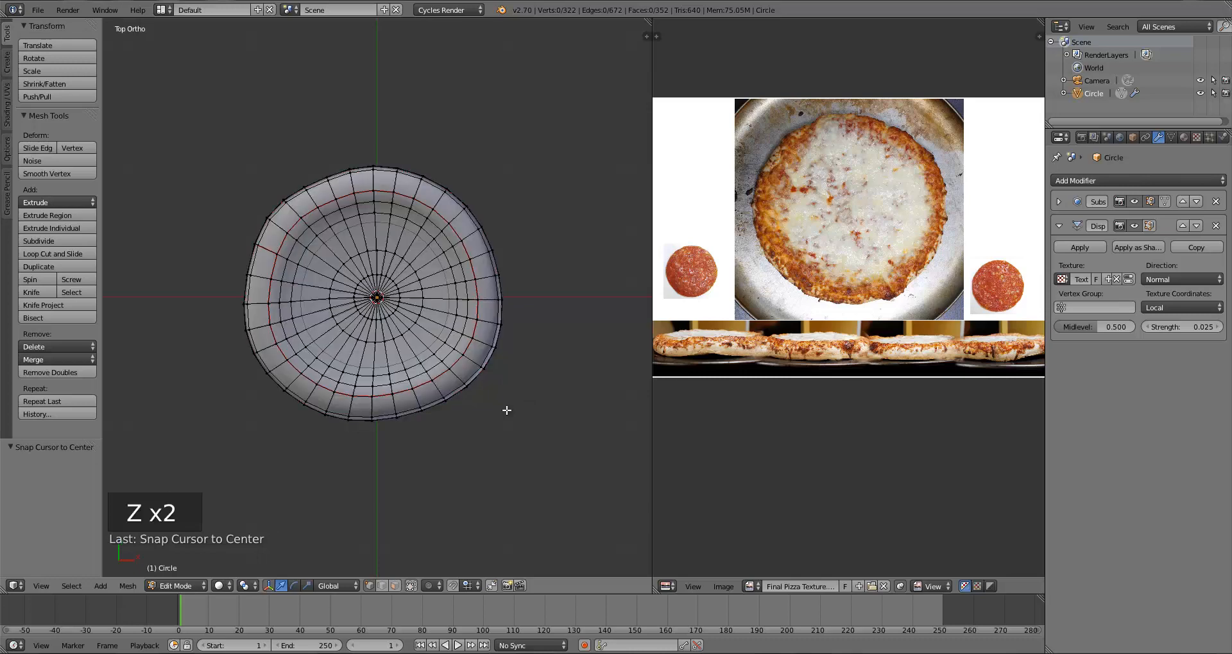
Select the whole pizza mesh and unwrap it along its marked seams
key(a)
middle_drag(478, 440, 457, 349)
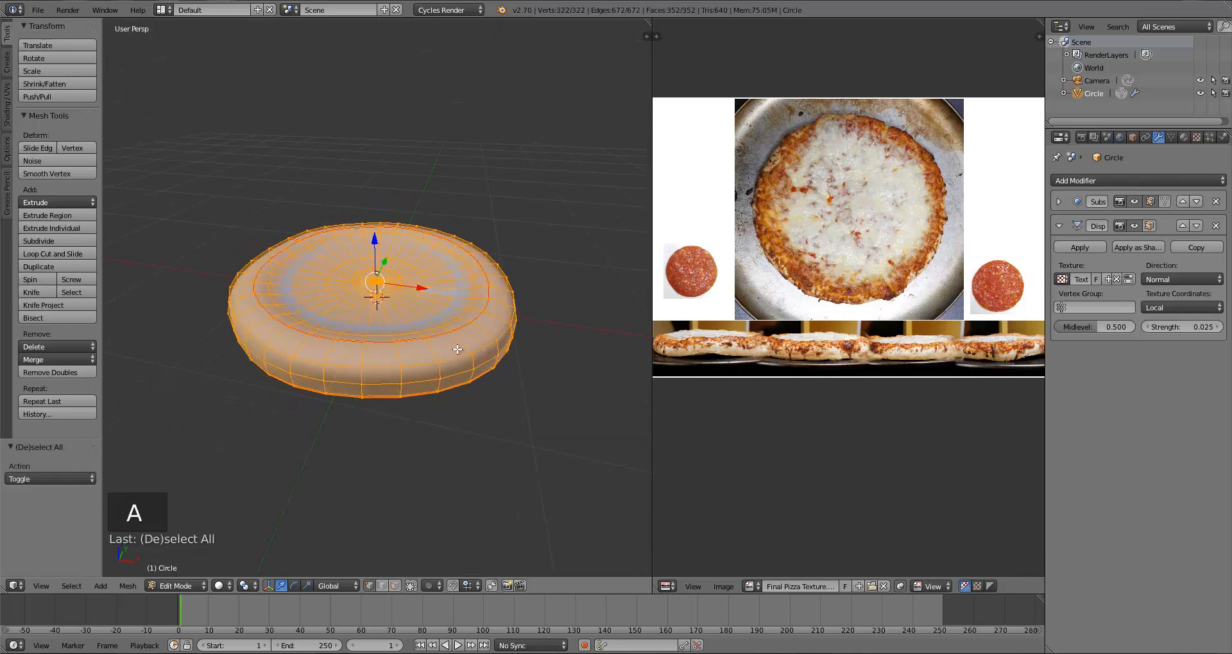
key(u)
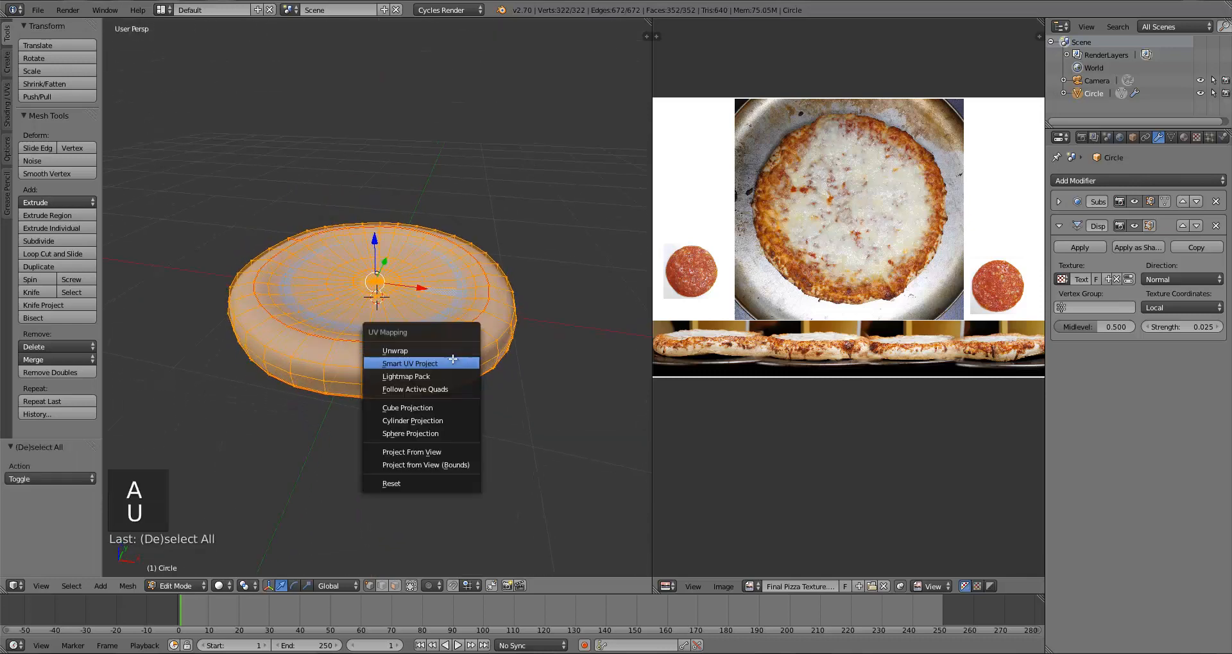
click(404, 350)
middle_drag(875, 311, 848, 326)
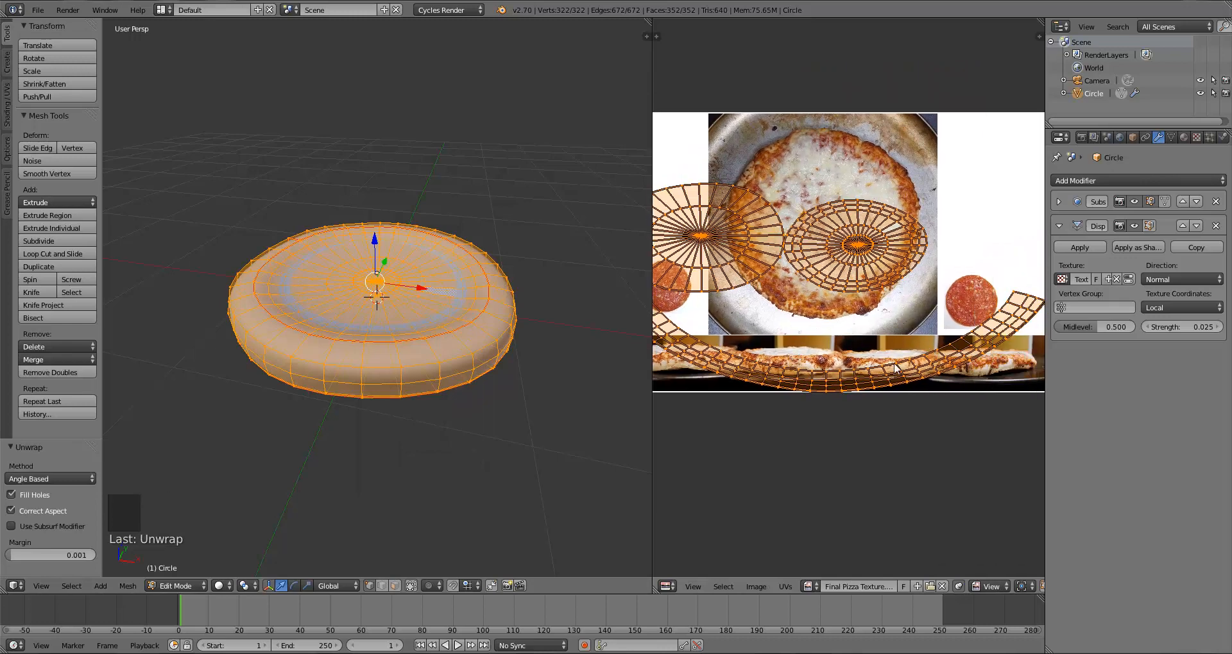
Narrow all UV islands along X, move them by about 0.149 in X and 0.112 in Y, rescale X by about 1.122, and deselect them
key(s)
key(x)
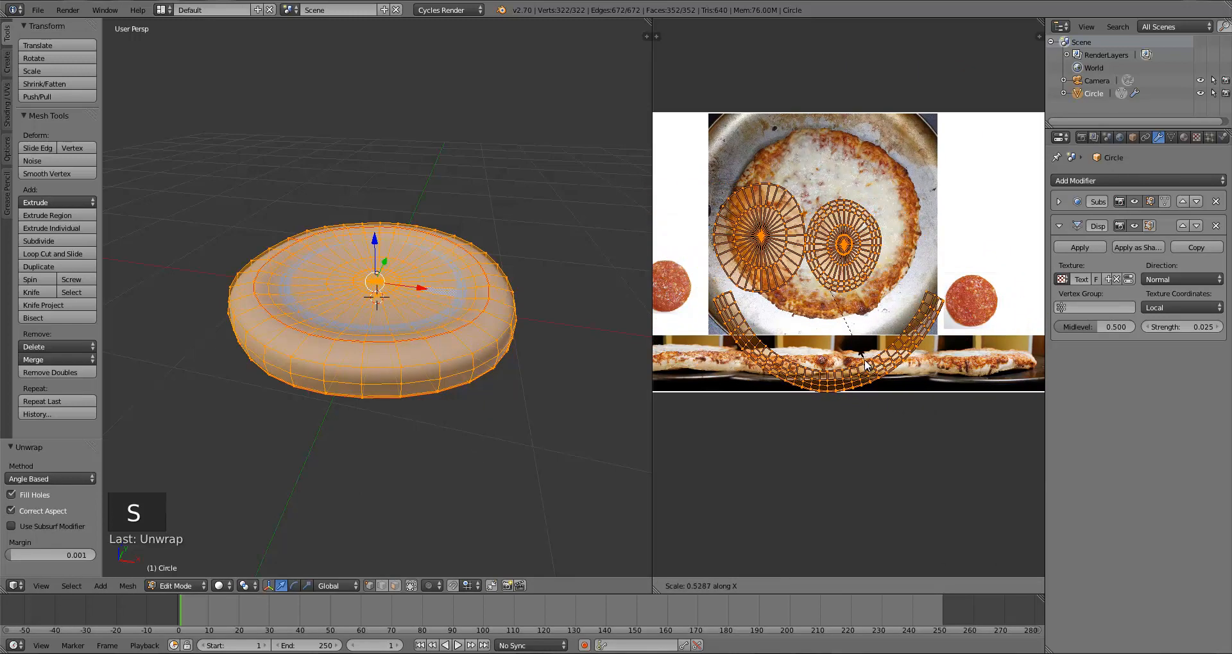
click(872, 365)
key(g)
click(917, 335)
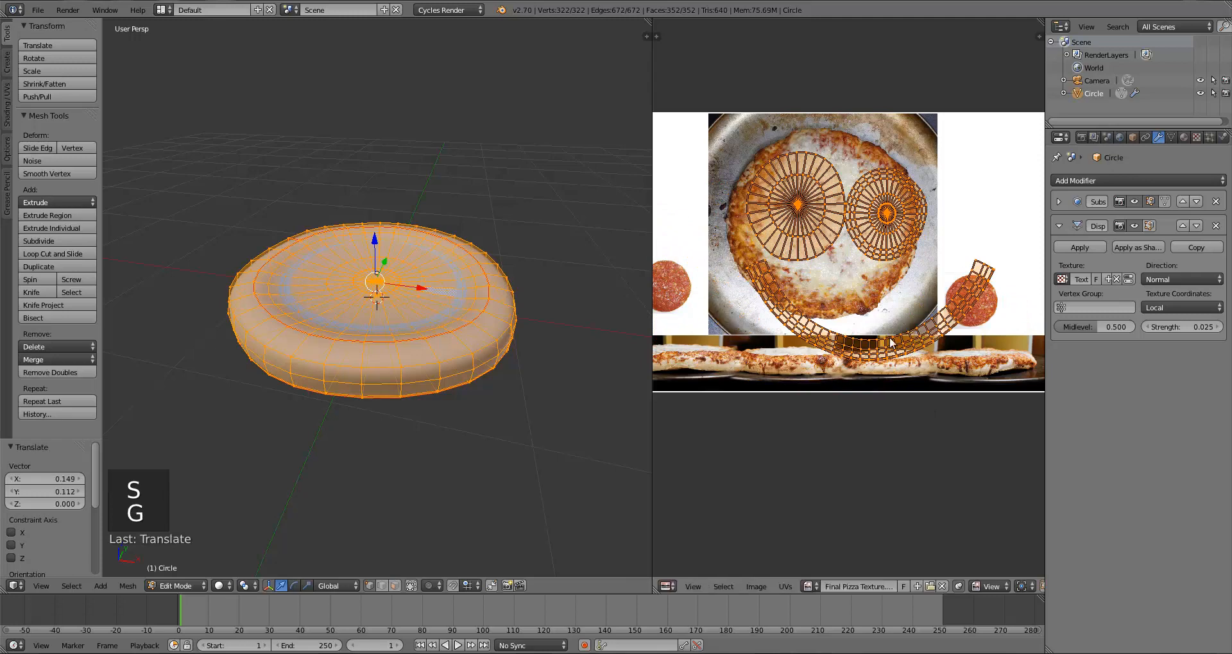
key(s)
key(x)
click(853, 352)
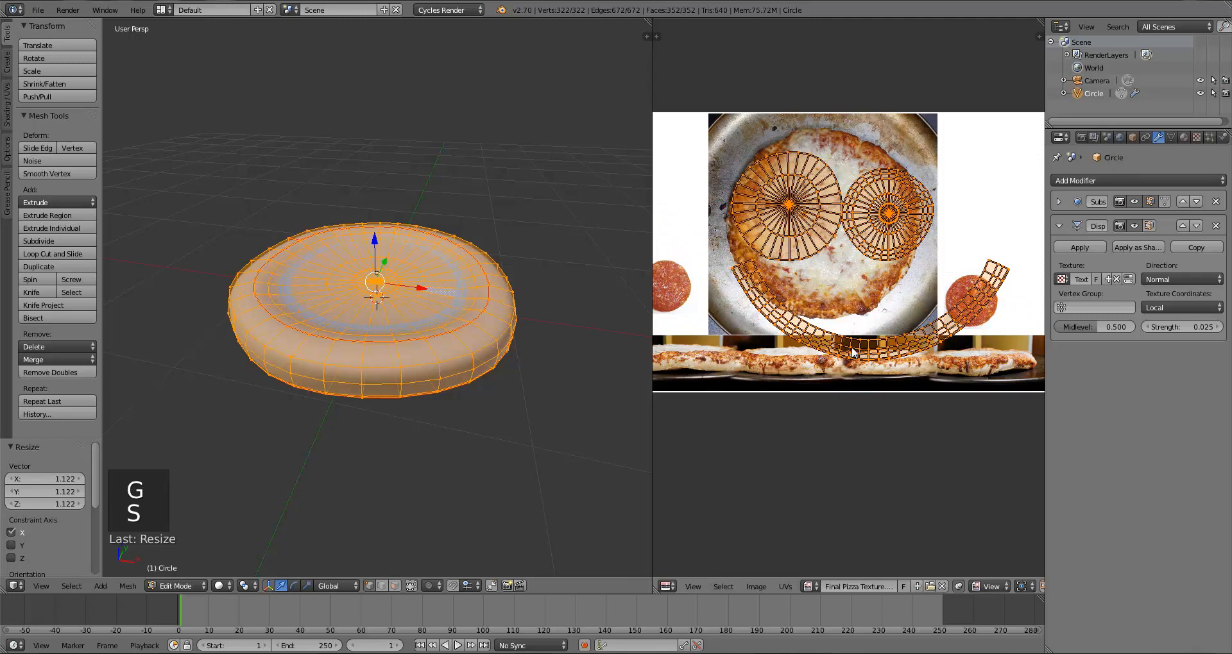
key(a)
Select the centre vertex on the pizza's top and grow the selection seven times, out to the upper seam
middle_drag(401, 347, 401, 370)
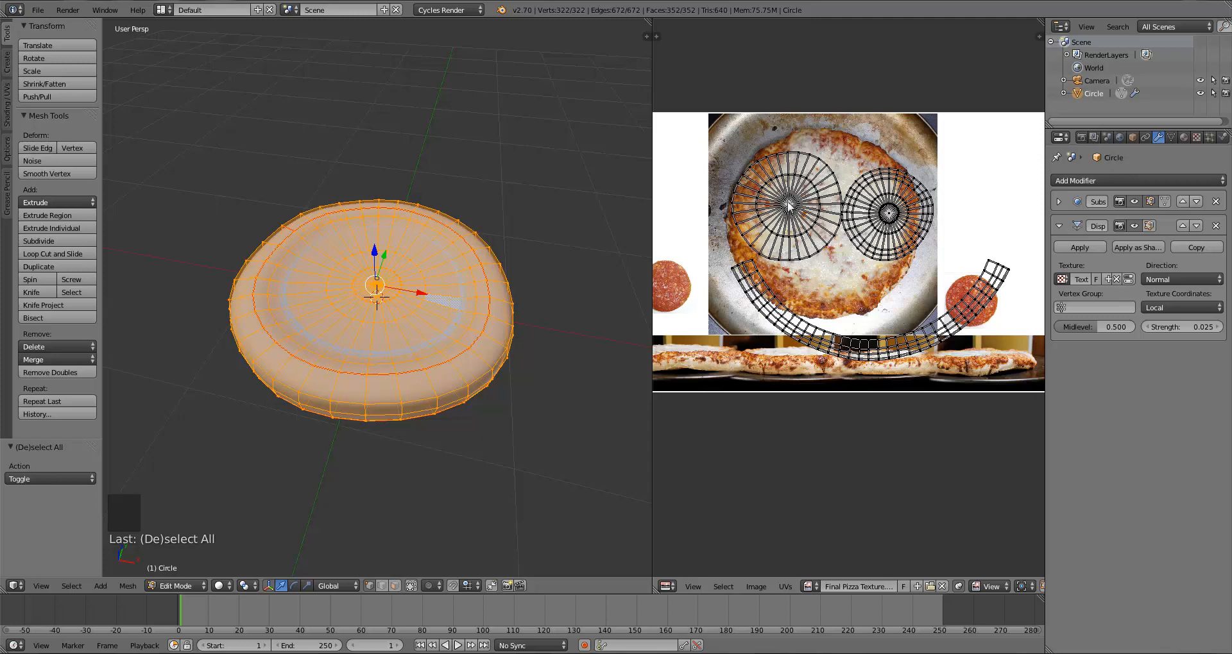
scroll(789, 205, up, 2)
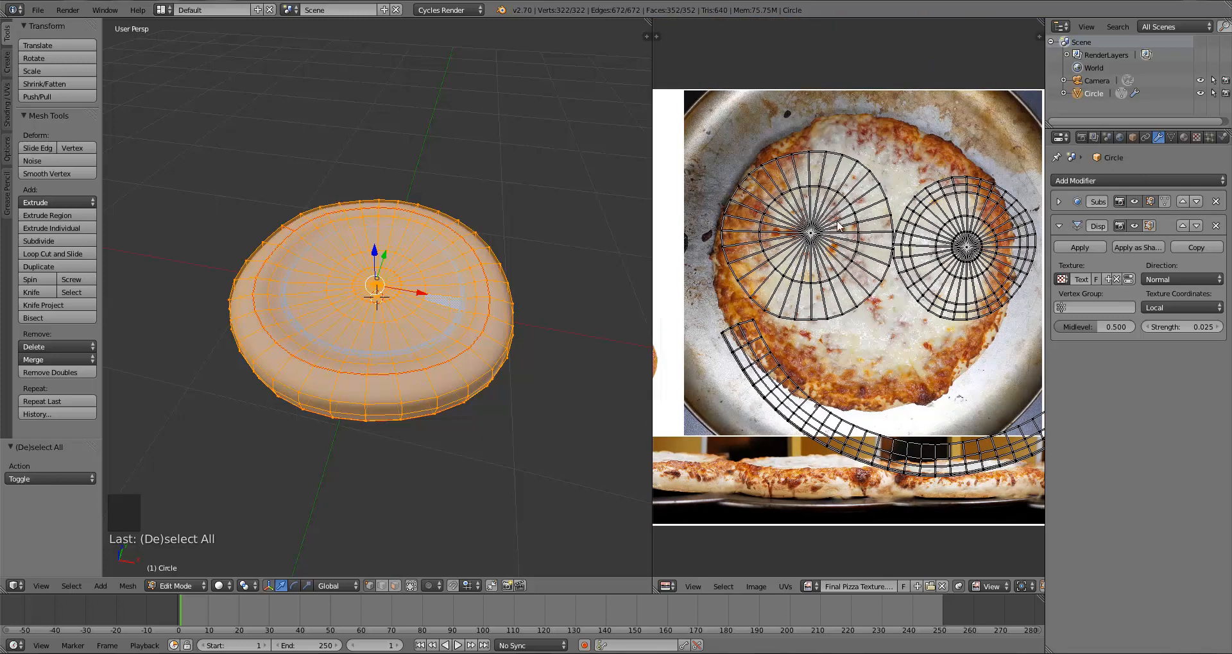
middle_drag(468, 179, 478, 234)
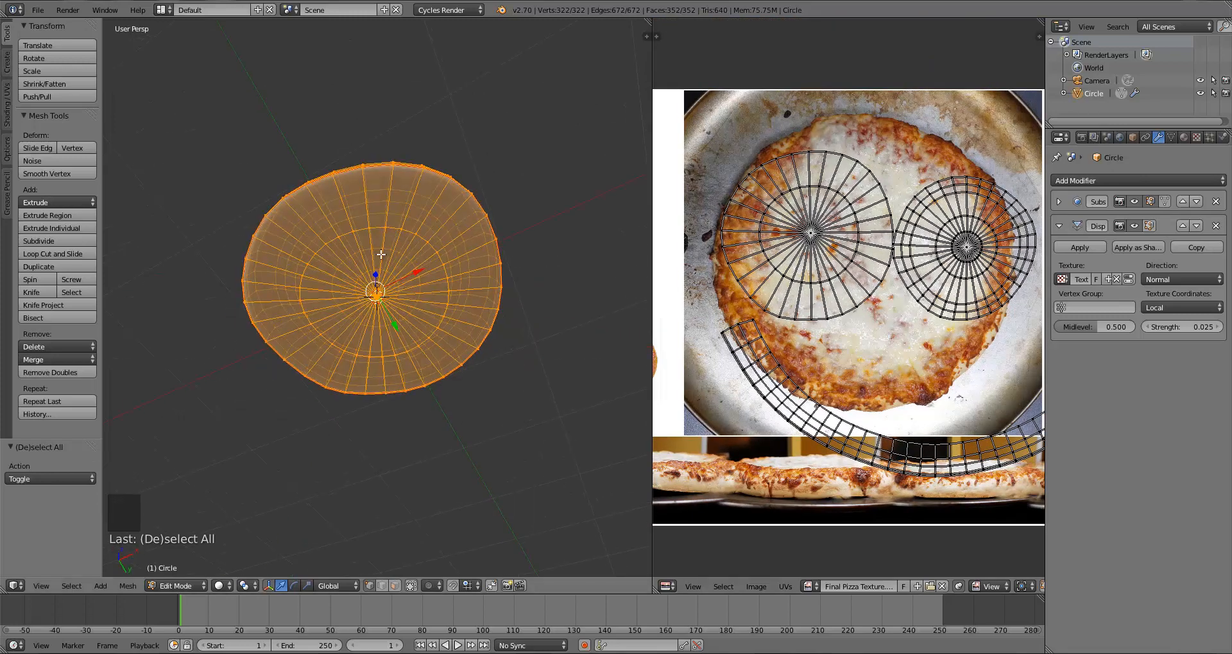
middle_drag(728, 256, 743, 295)
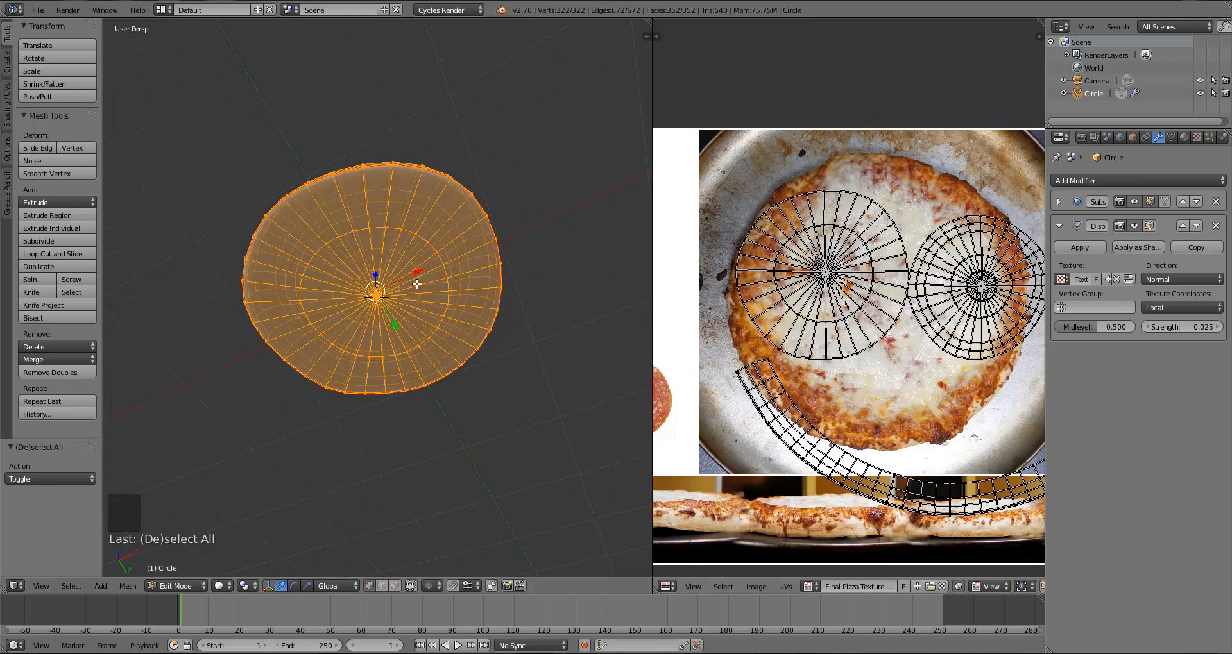
middle_drag(417, 285, 408, 321)
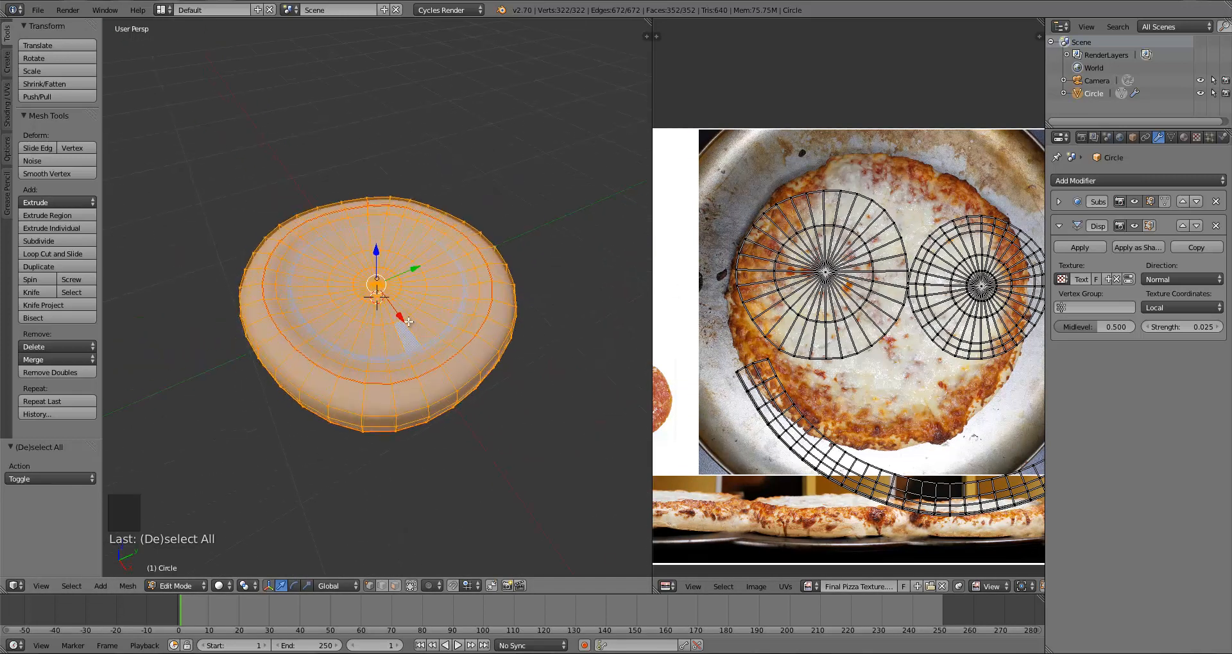
right_click(377, 284)
key(ctrl+KP_Add)
key(ctrl+KP_Add)
key(ctrl+KP_Add)
key(ctrl+KP_Add)
key(ctrl+KP_Add)
key(ctrl+KP_Add)
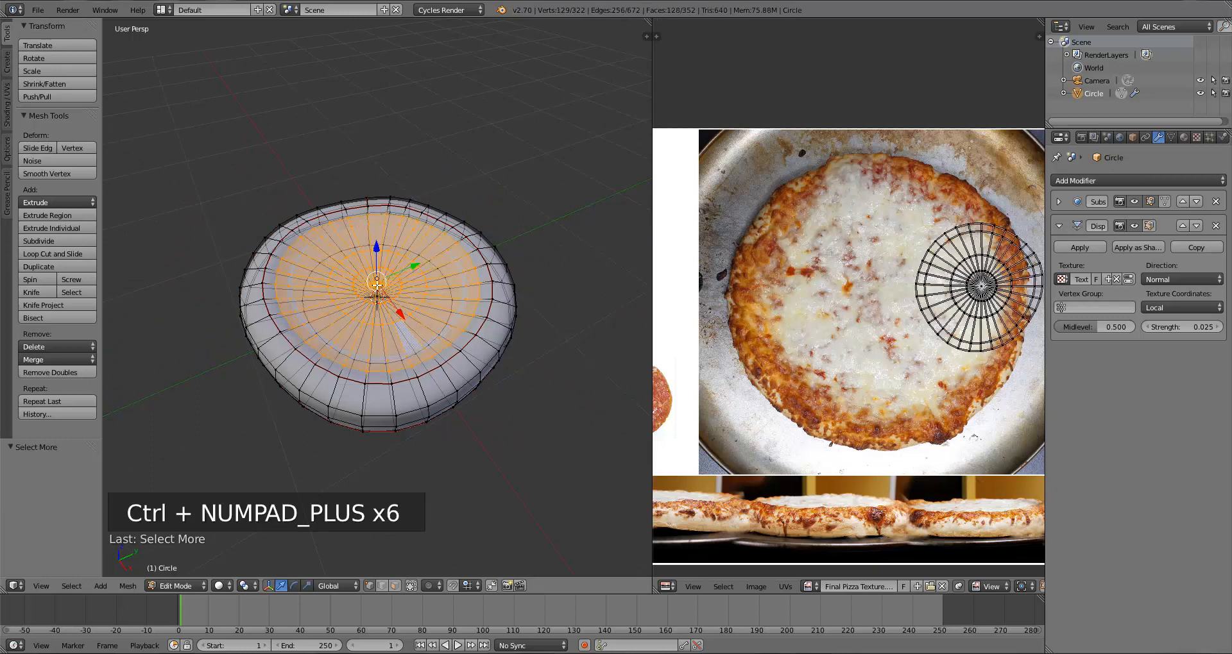
key(ctrl+KP_Add)
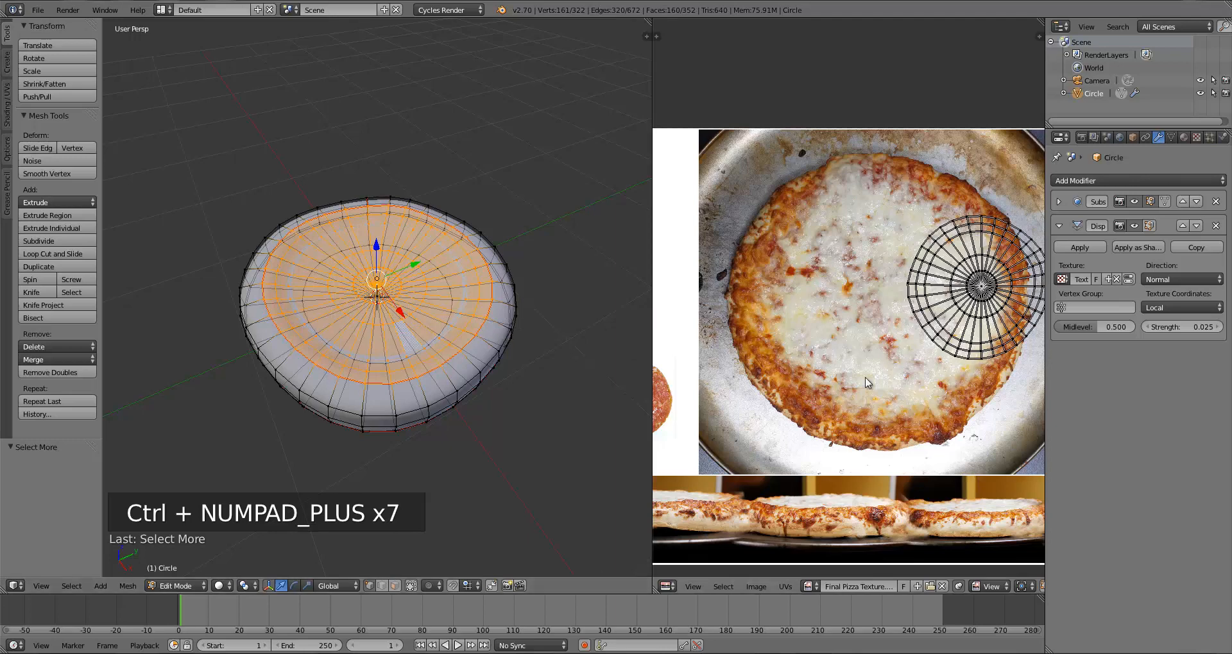
Select the top's UV island, move it onto the round pizza photo, and enlarge and adjust it to fit inside the crust
key(a)
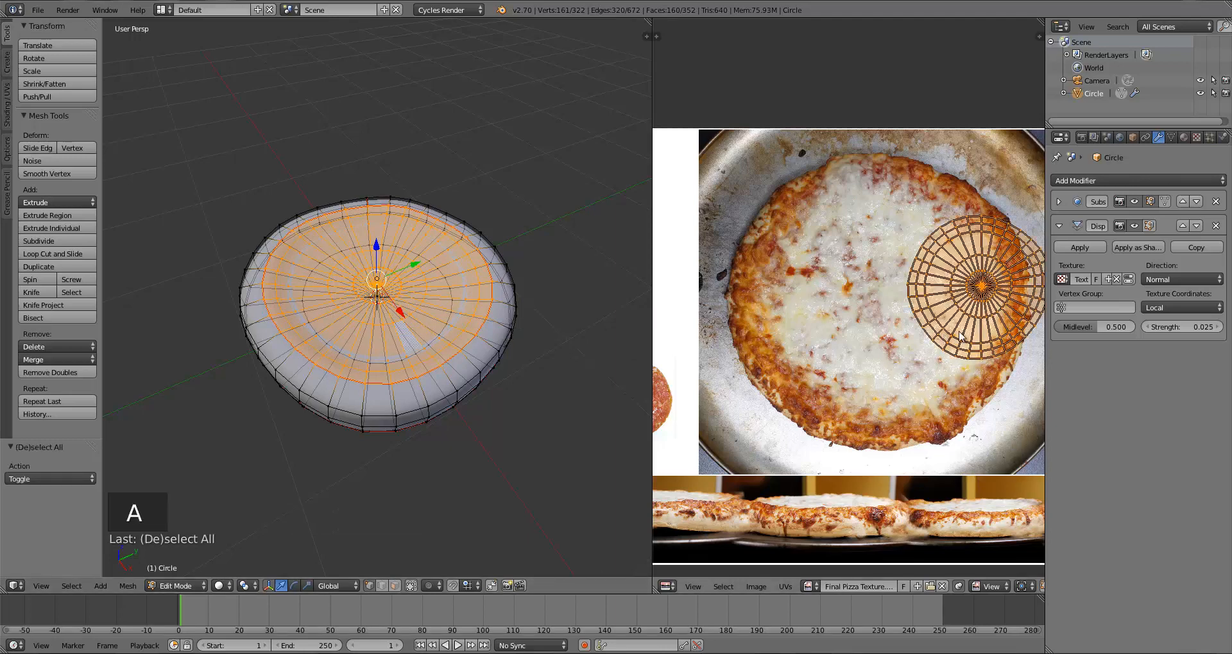
key(g)
click(865, 364)
key(s)
click(857, 384)
key(g)
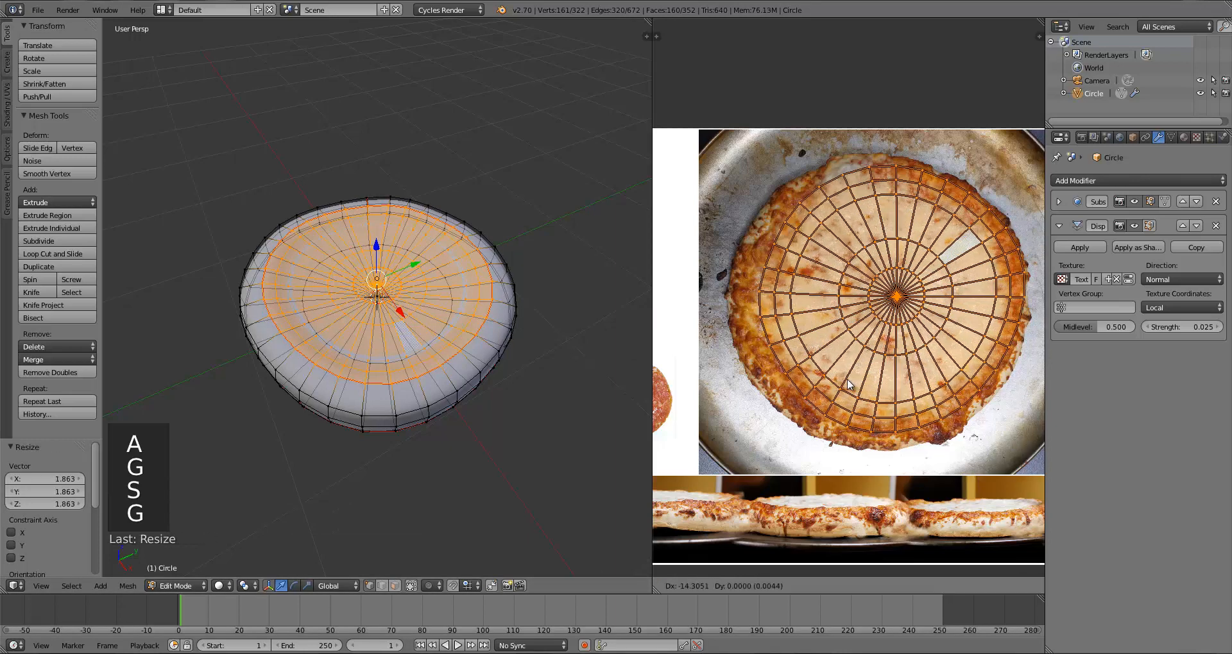
click(835, 386)
key(s)
click(834, 388)
key(g)
click(832, 391)
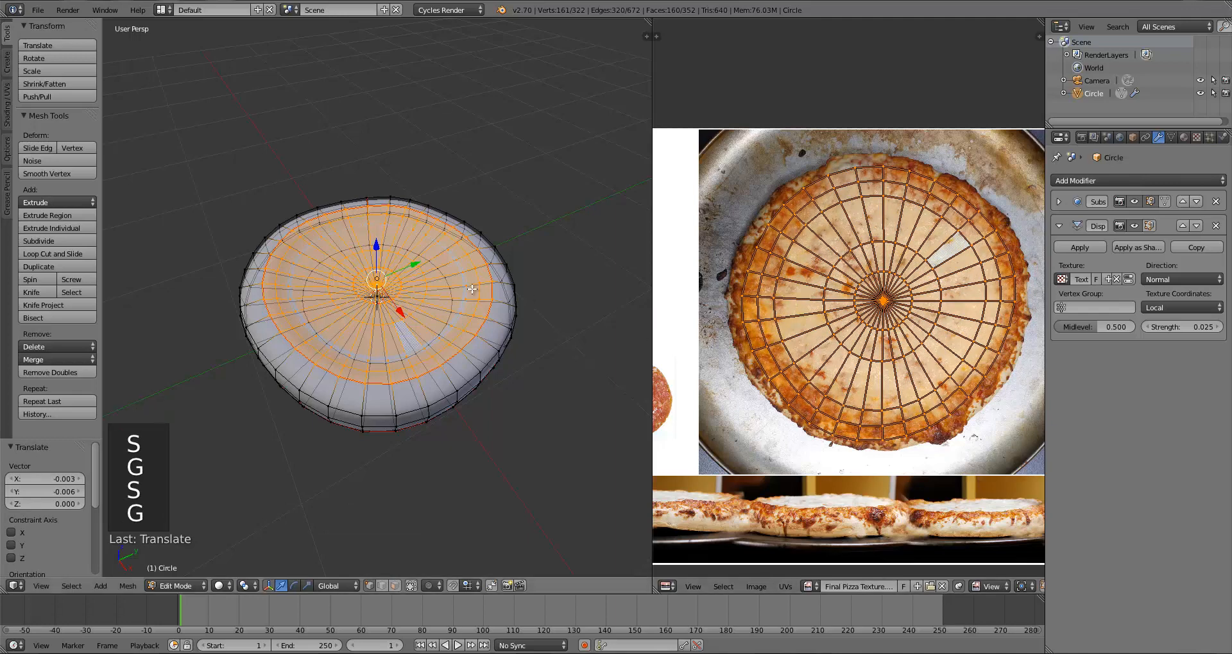
Switch the render engine to Blender Render and set the 3D view's shading to Texture
click(444, 10)
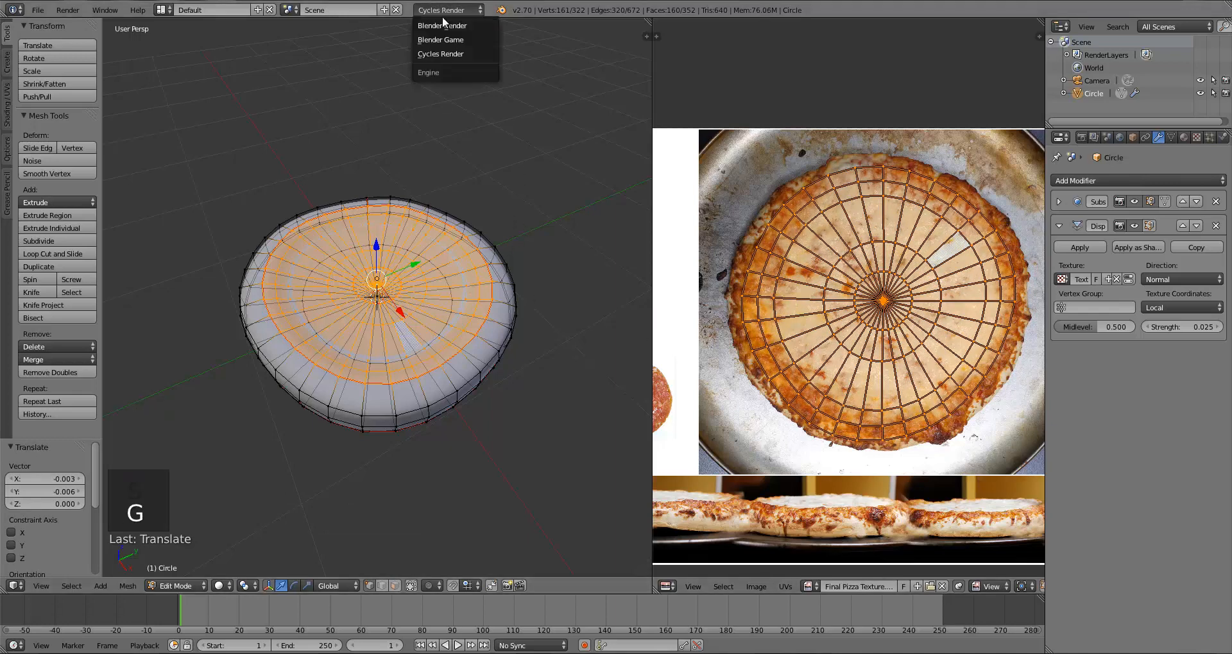
click(443, 25)
click(229, 586)
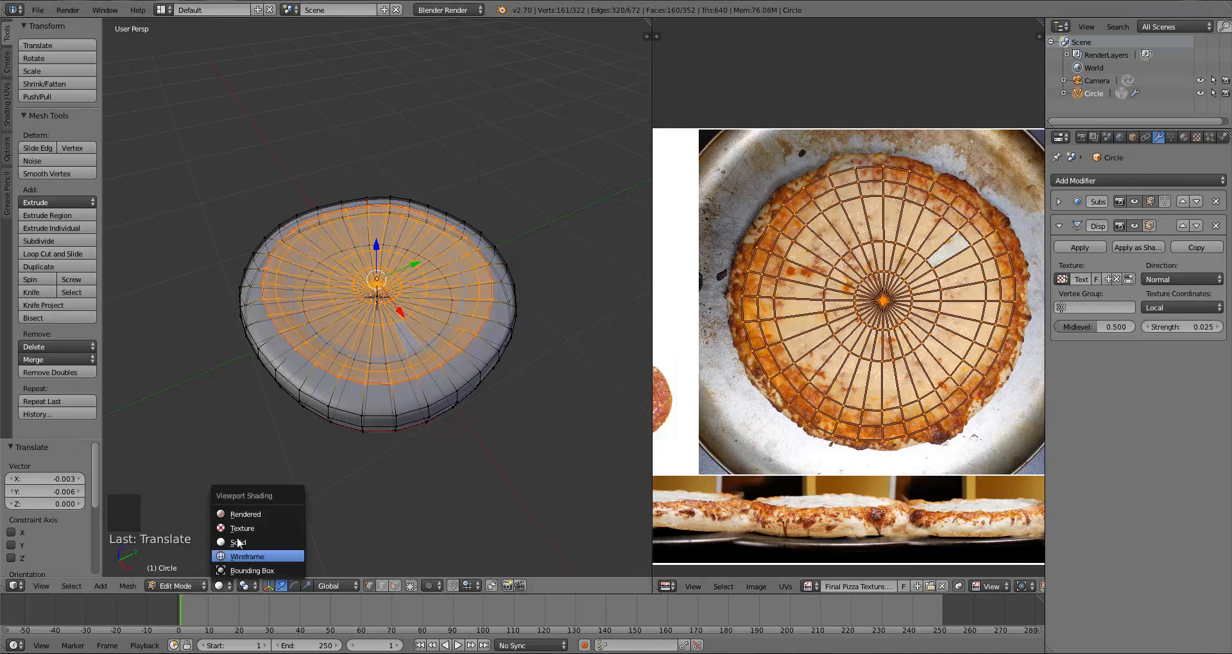
click(238, 532)
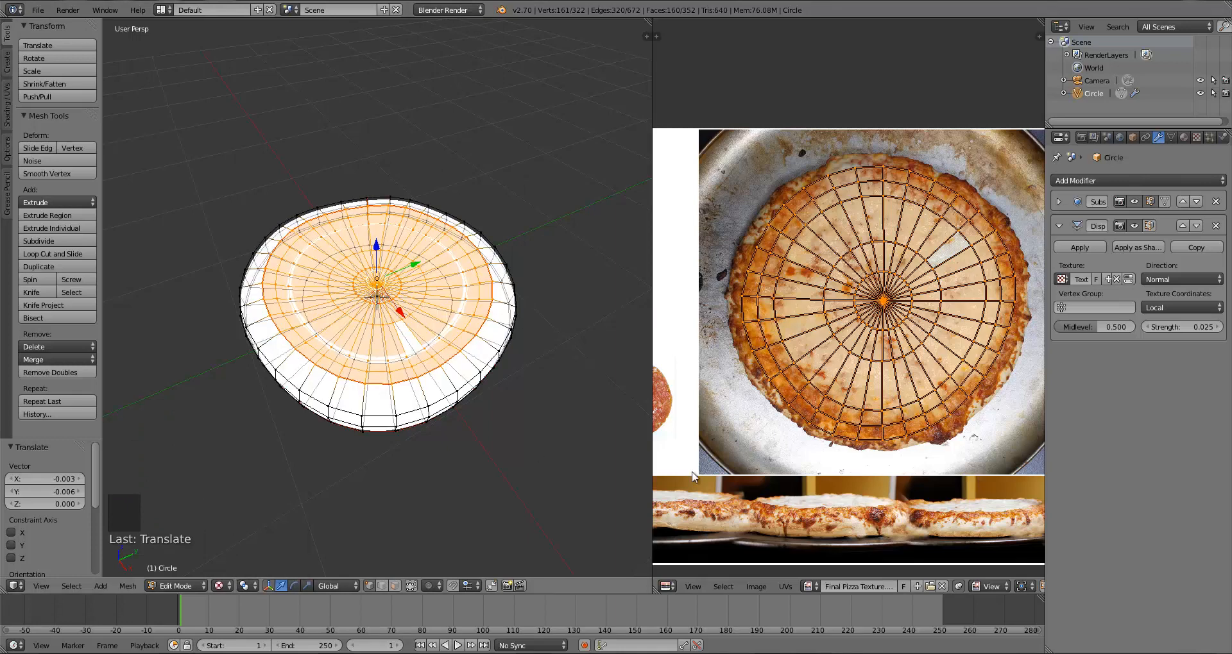
Assign the Final Pizza Texture image to the selected top faces and scale their UV island by about 1.031
click(807, 587)
click(827, 447)
middle_drag(445, 383, 448, 401)
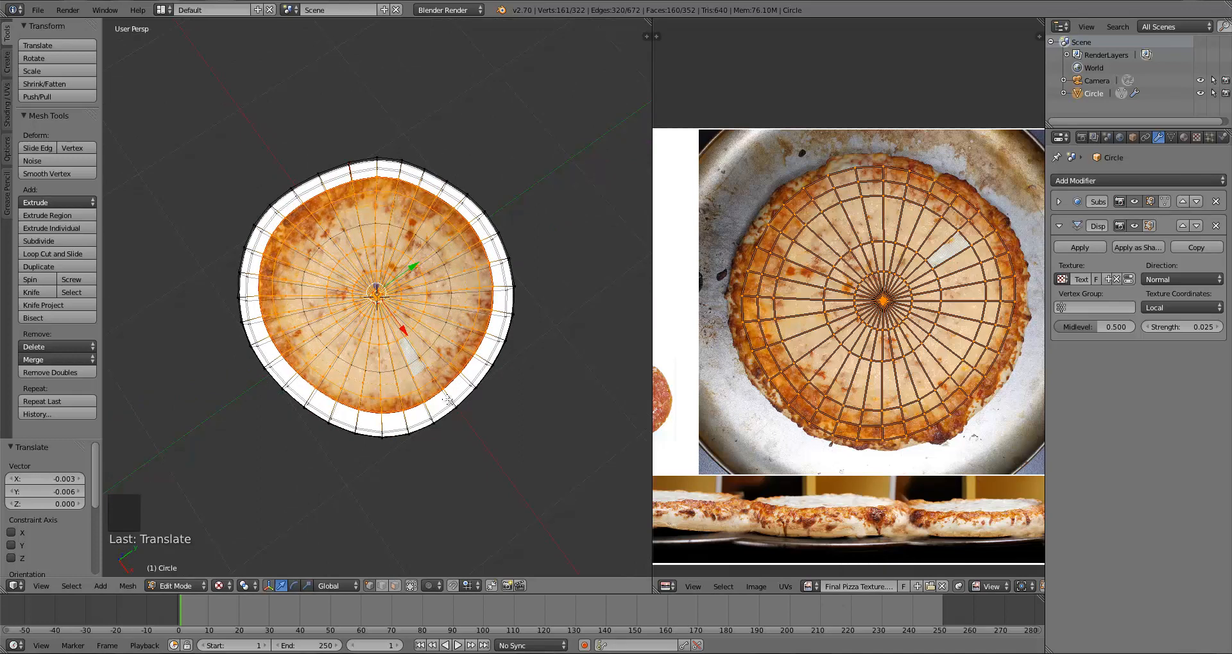
key(s)
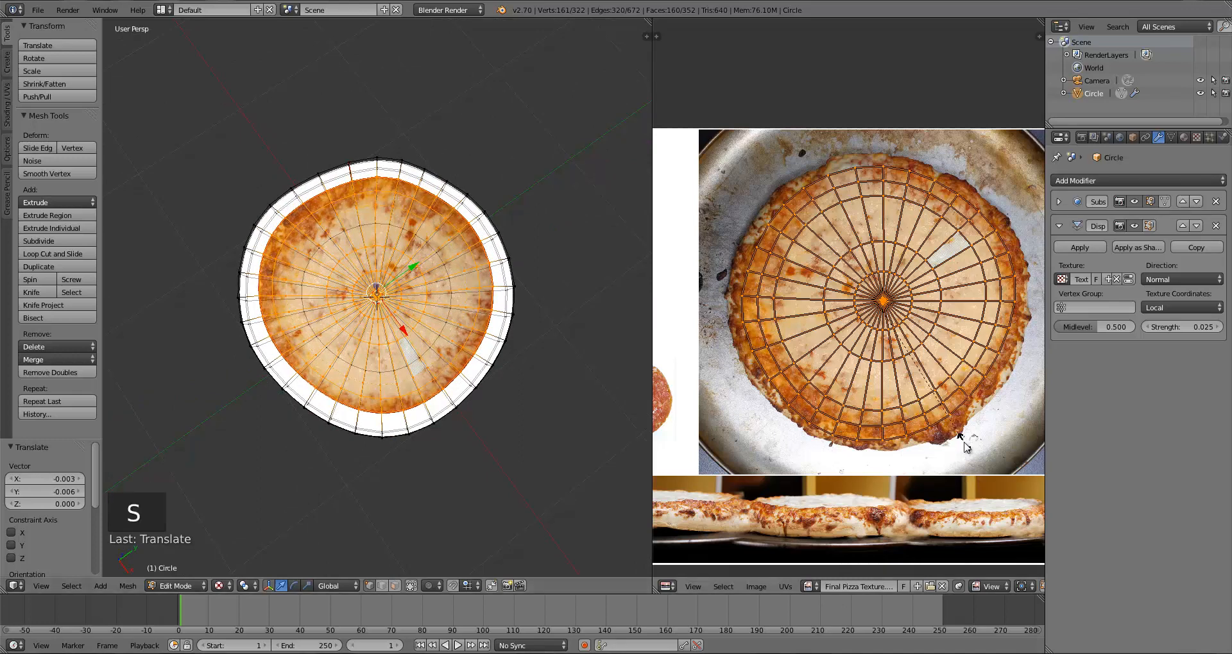
click(971, 451)
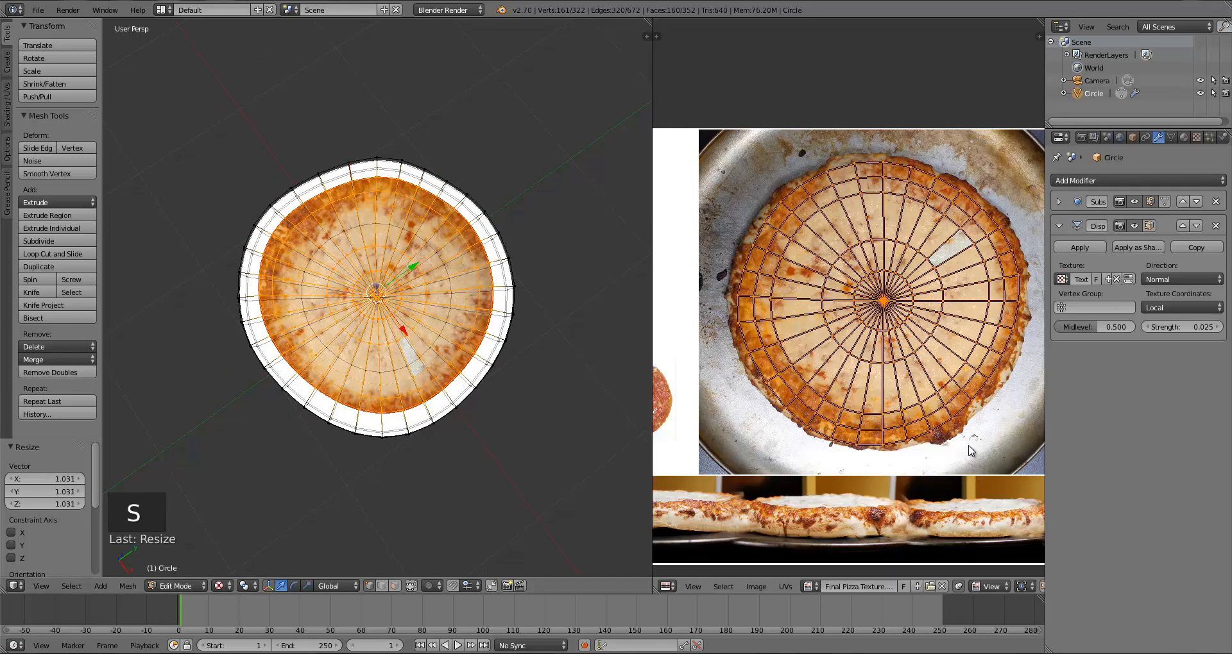
Nudge and rescale the top's UV island on the round pizza photo to fit the crust outline, finishing with a scale of 0.980
key(g)
click(970, 450)
key(s)
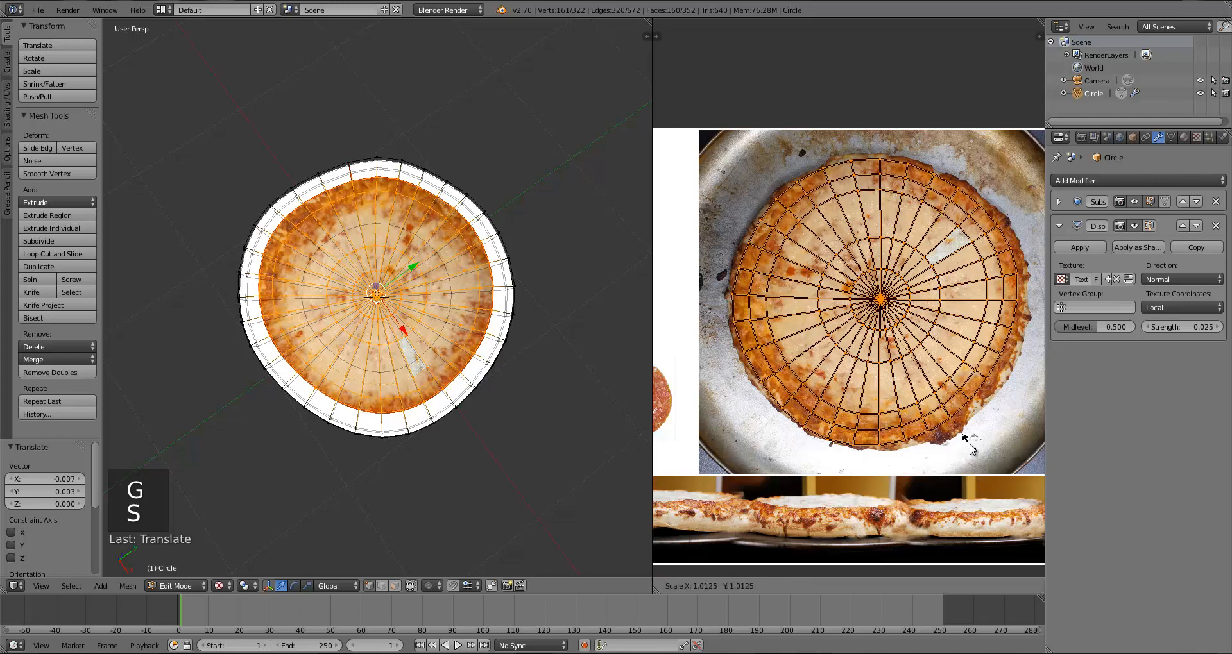
click(974, 446)
key(g)
click(978, 447)
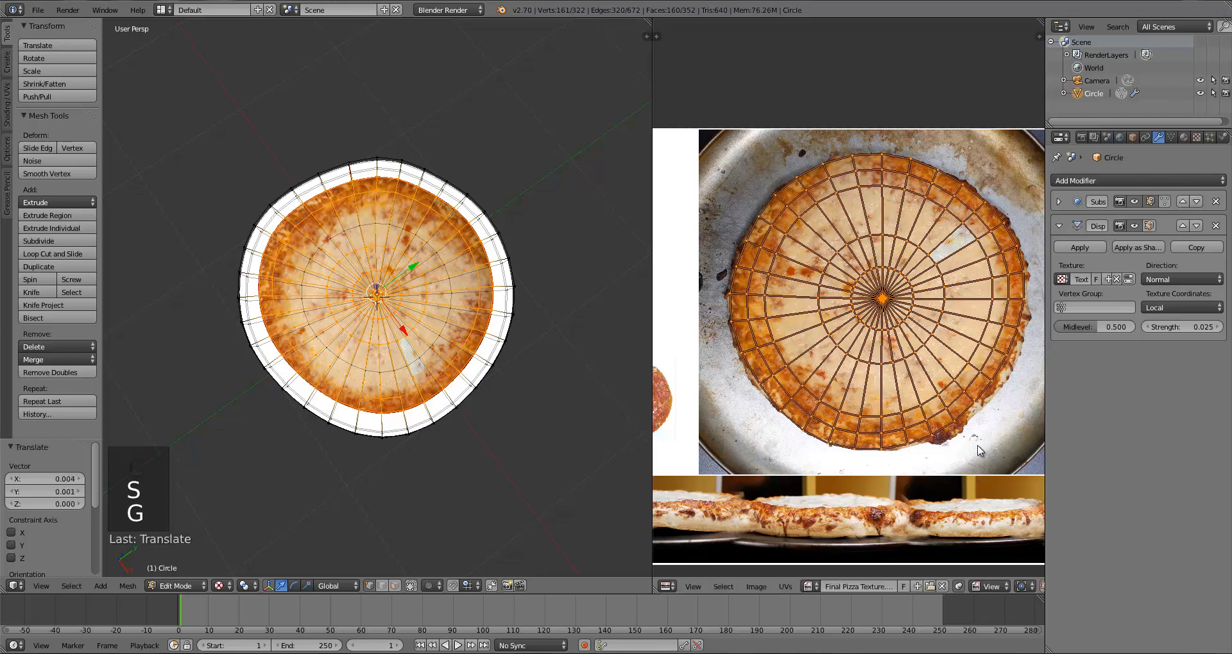
key(s)
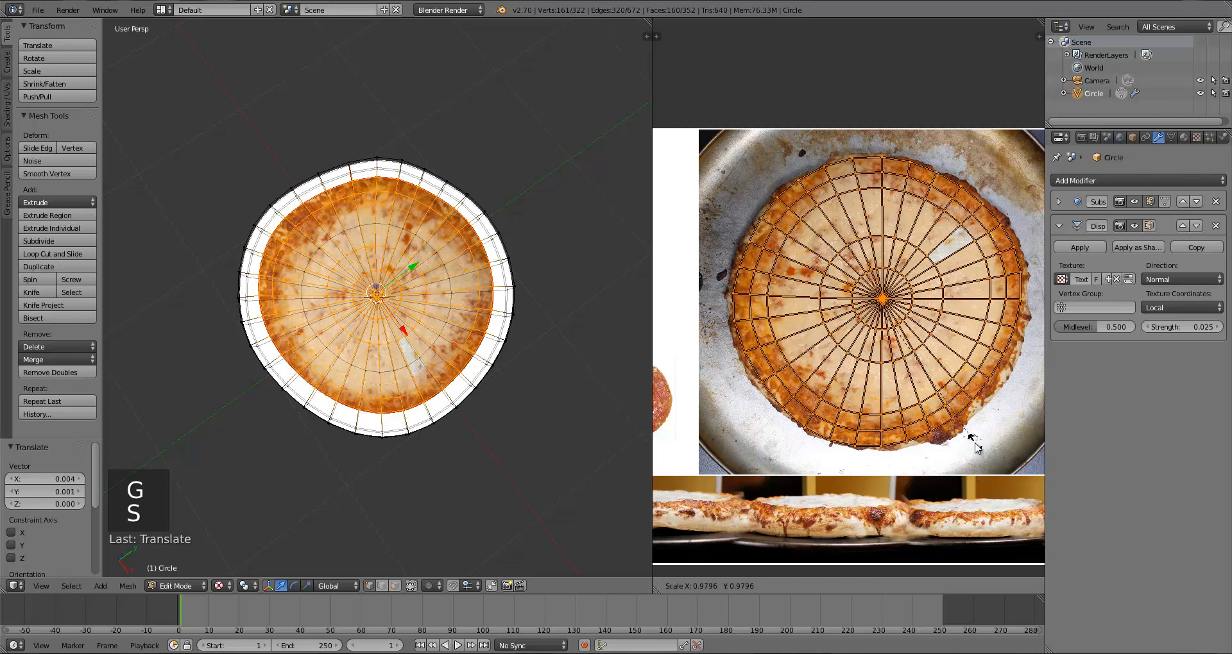
click(975, 447)
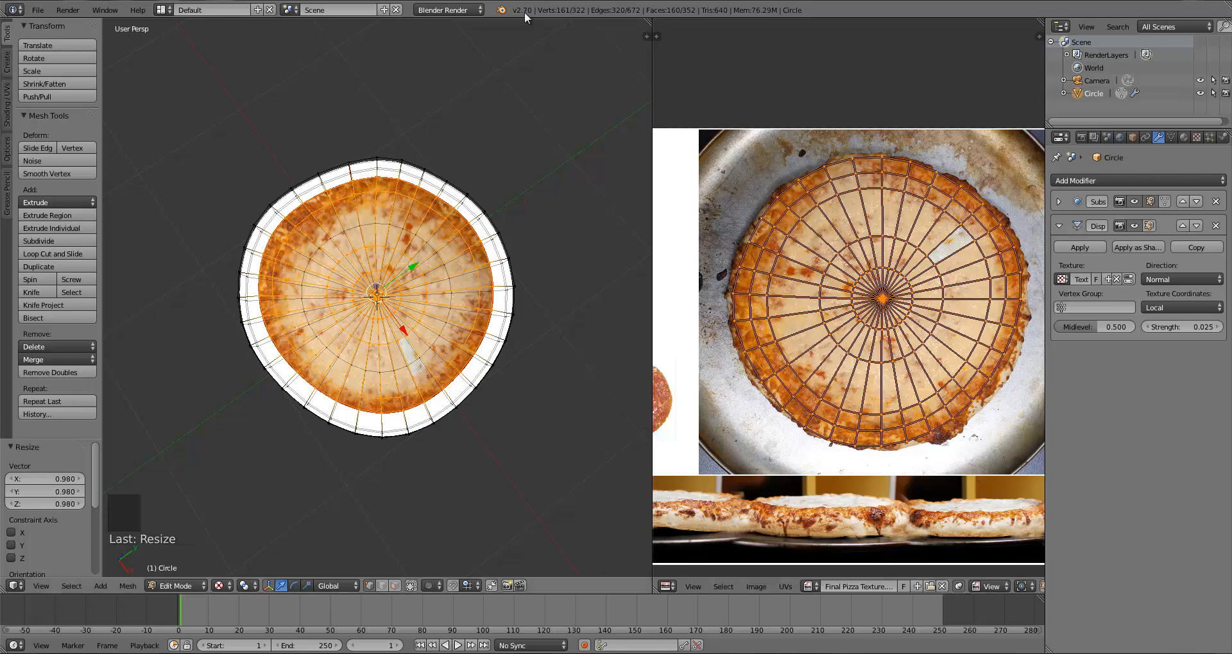
Switch the 3D view to orthographic and examine the textured pizza top from an angle outside Edit Mode
middle_drag(533, 294, 480, 367)
scroll(528, 322, up, 3)
key(Tab)
key(KP_5)
scroll(442, 395, up, 3)
scroll(522, 344, down, 2)
key(Tab)
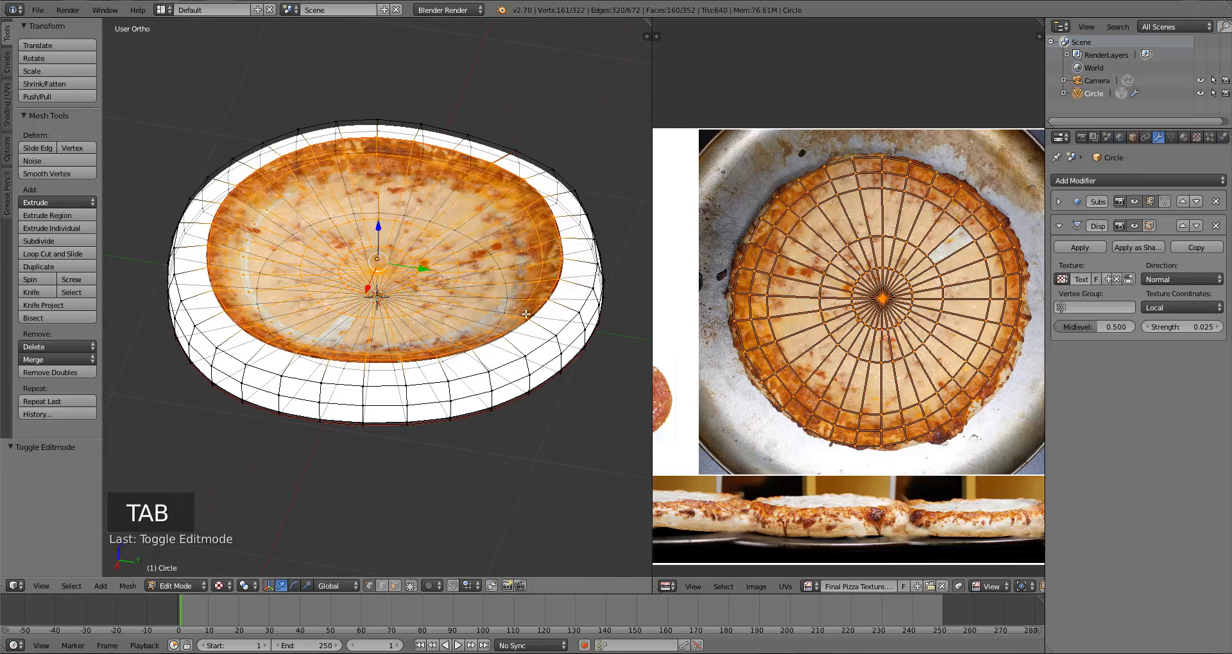
Clear the selection and select all the edge loops around the pizza's outer crust, from the upper seam down to the lower rim
key(a)
alt+right_click(560, 267)
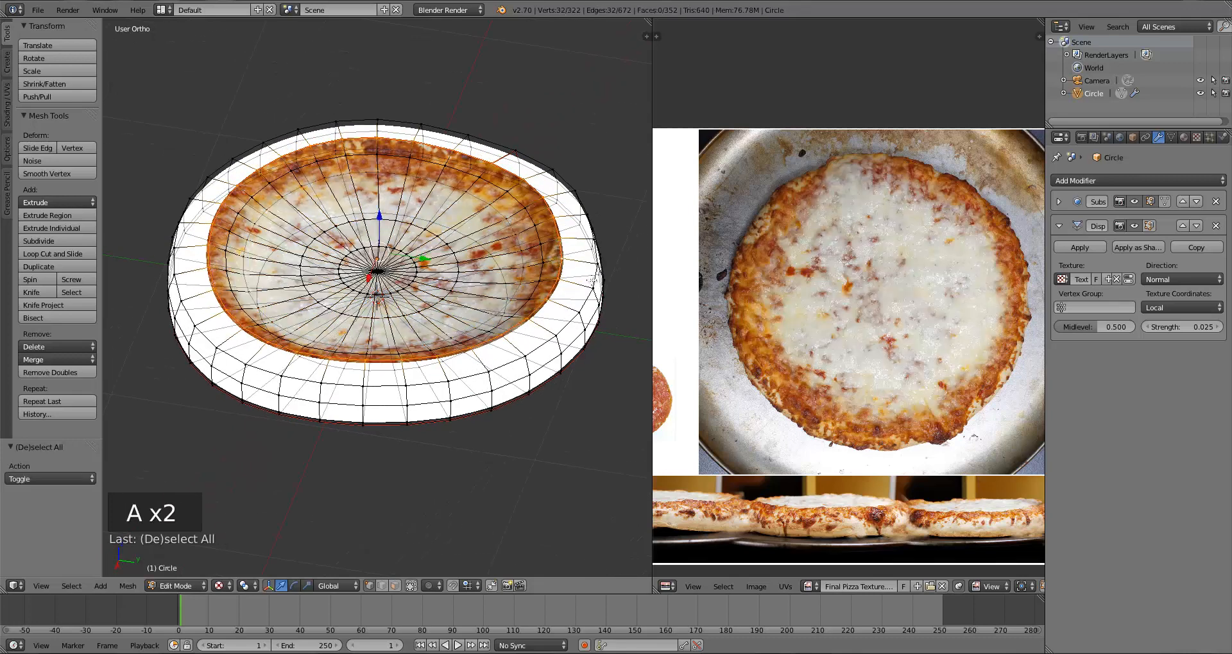
alt+shift+right_click(594, 282)
middle_drag(594, 282, 542, 317)
alt+shift+right_click(556, 323)
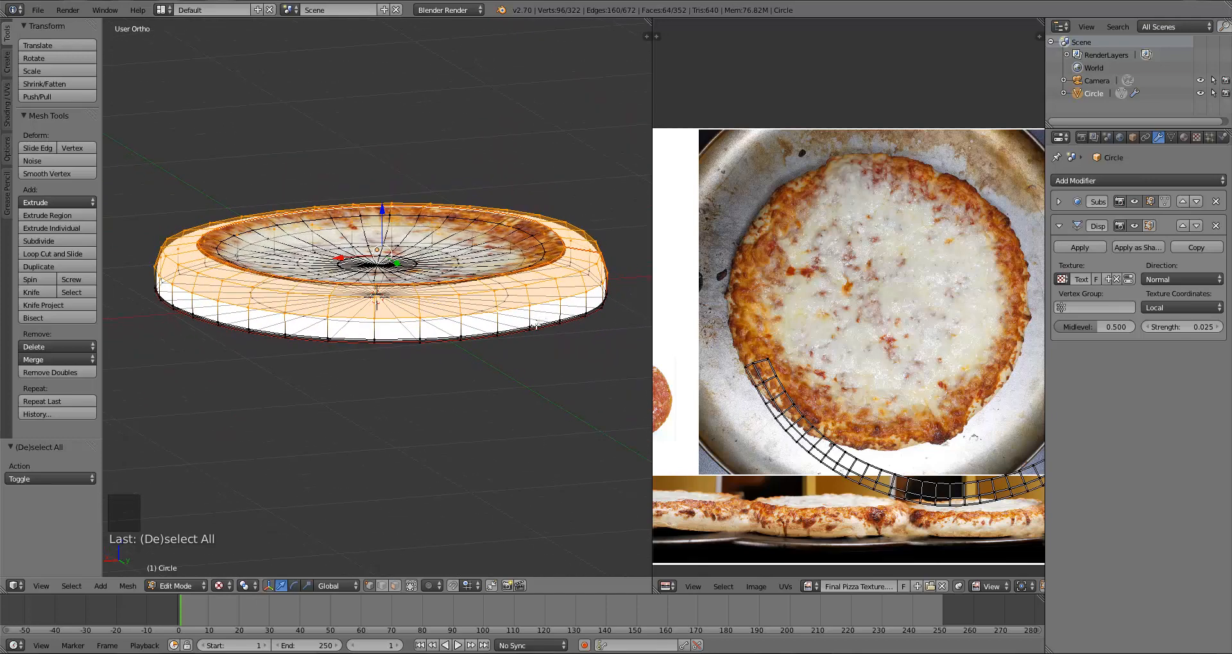
scroll(537, 326, up, 4)
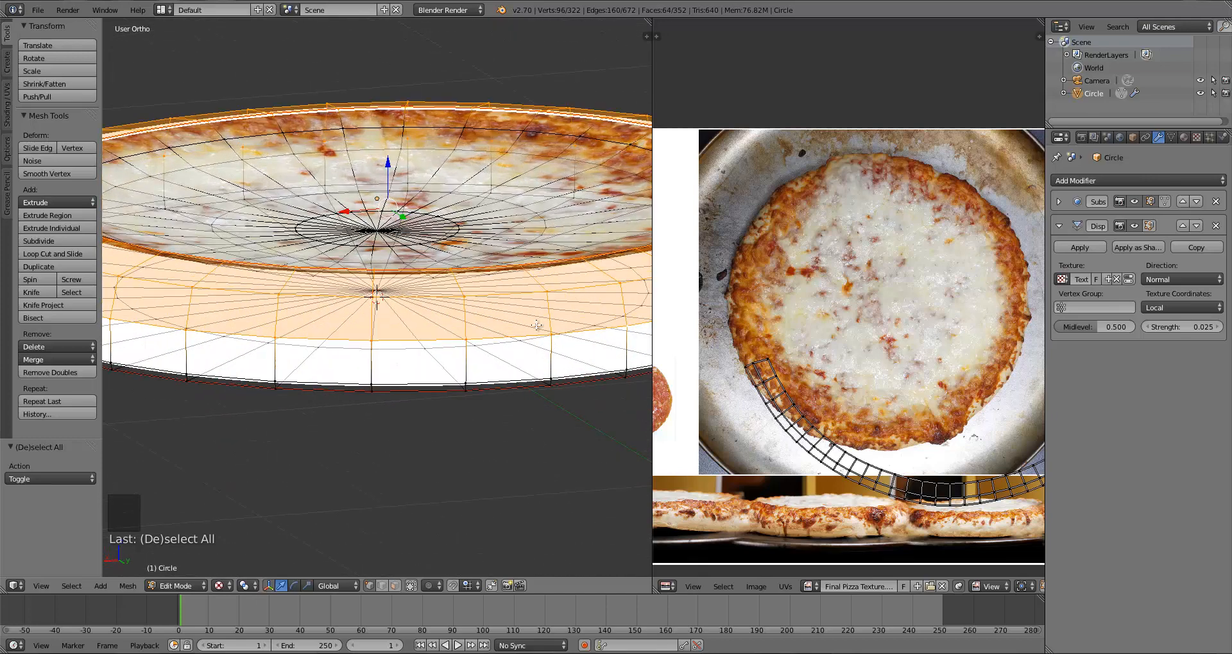
alt+shift+right_click(405, 385)
alt+shift+right_click(404, 393)
middle_drag(405, 393, 428, 419)
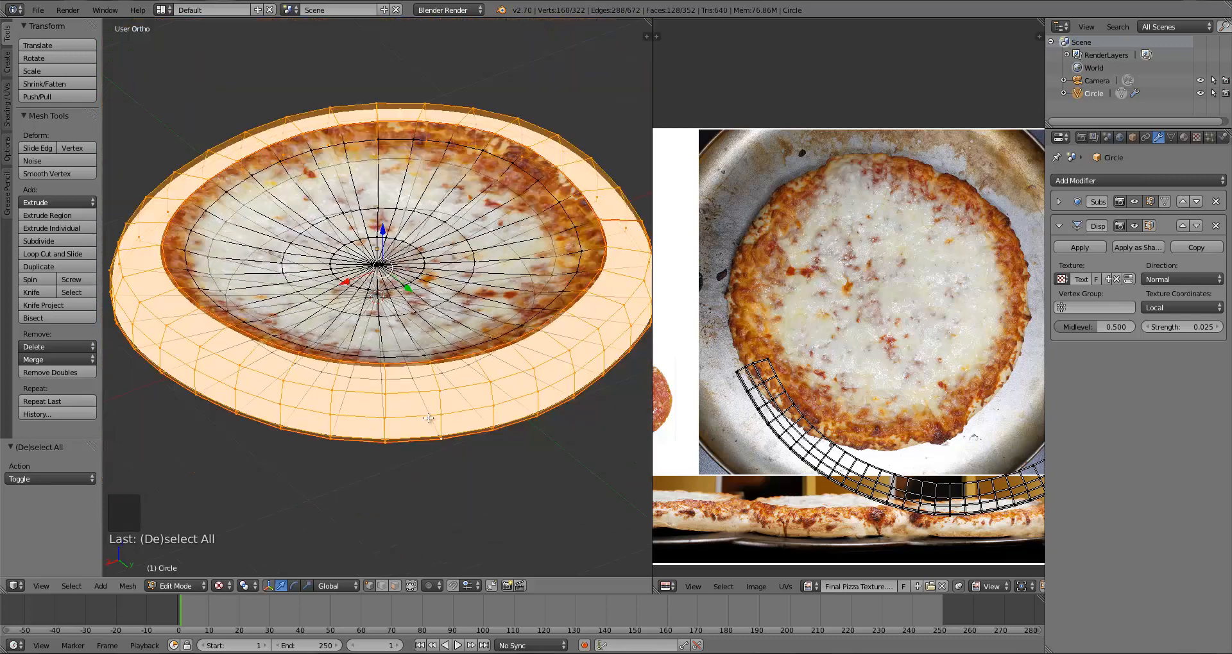
scroll(428, 418, down, 2)
middle_drag(414, 339, 431, 356)
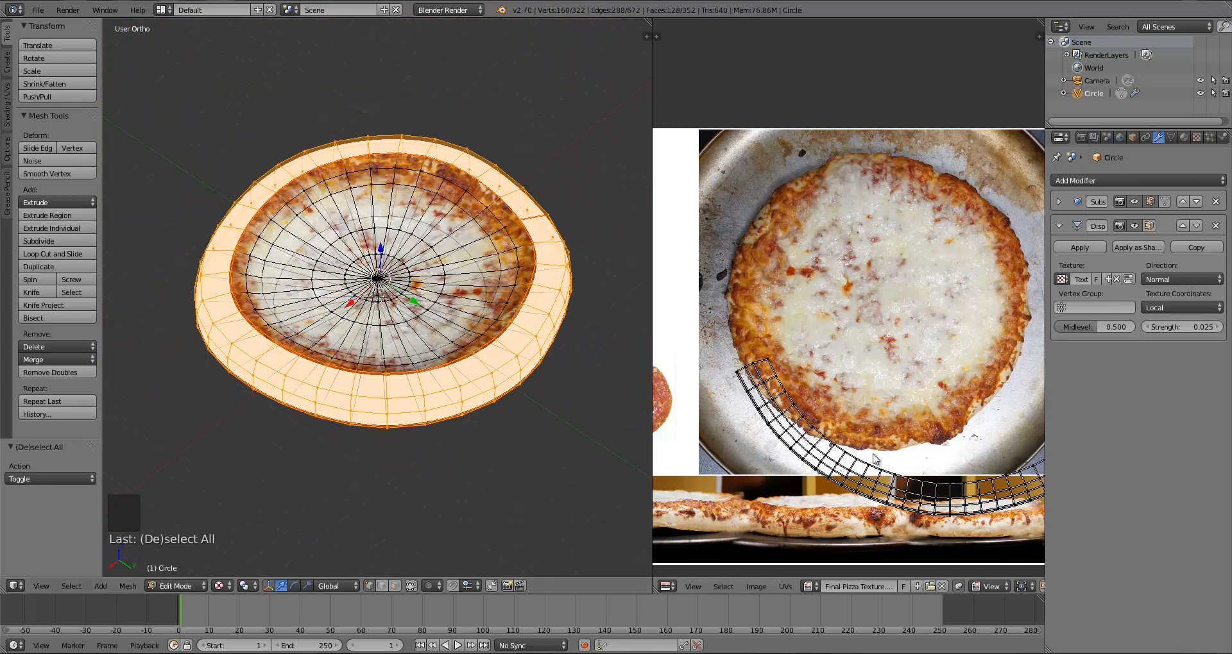
Try rotating the end edge of the crust's curved UV strip nearest the round pizza by about -44° with proportional editing enabled
scroll(875, 459, down, 2)
middle_drag(876, 459, 813, 388)
key(a)
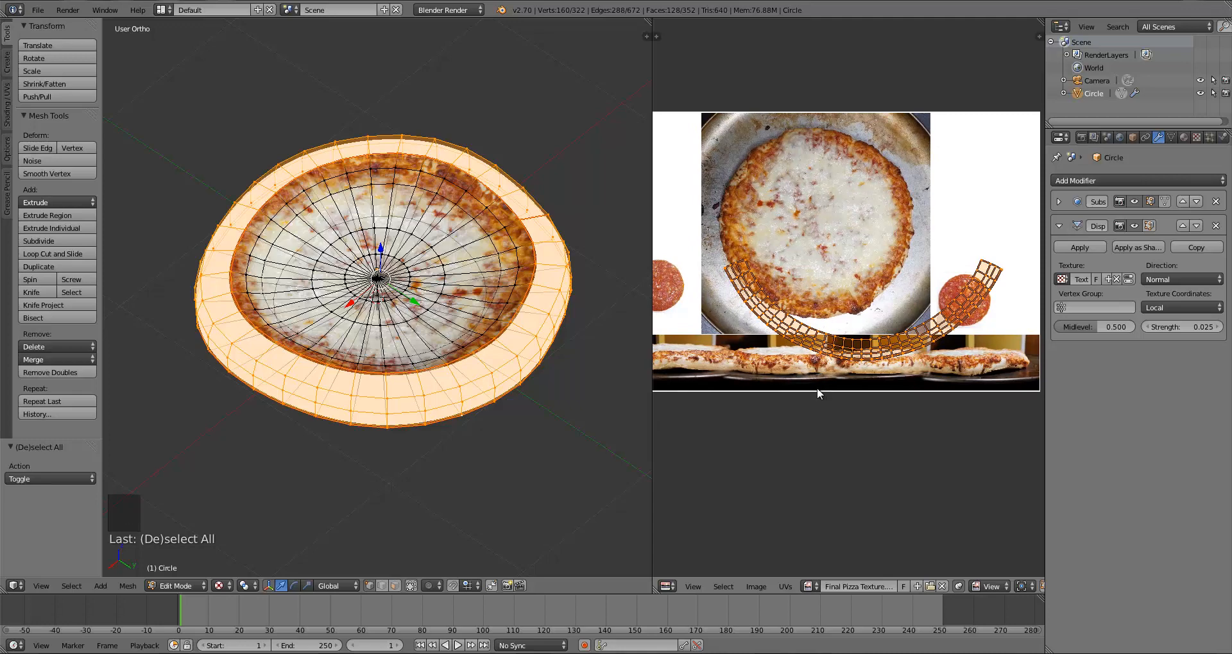
middle_drag(820, 387, 932, 435)
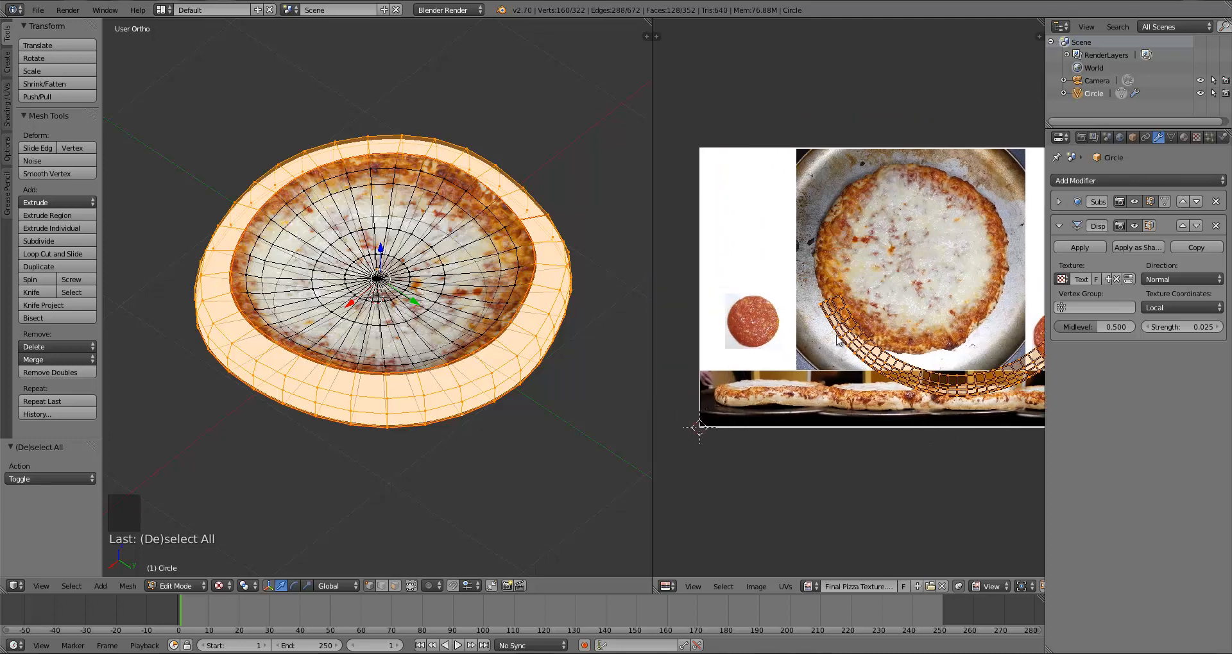
key(a)
scroll(837, 302, up, 2)
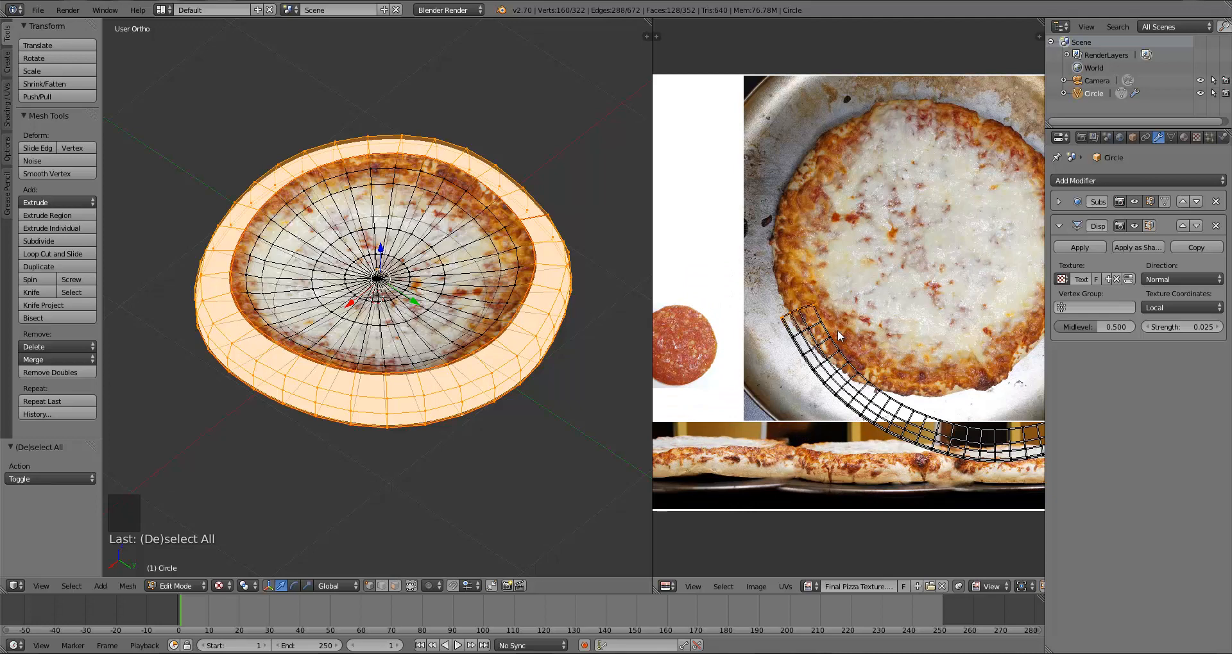
key(o)
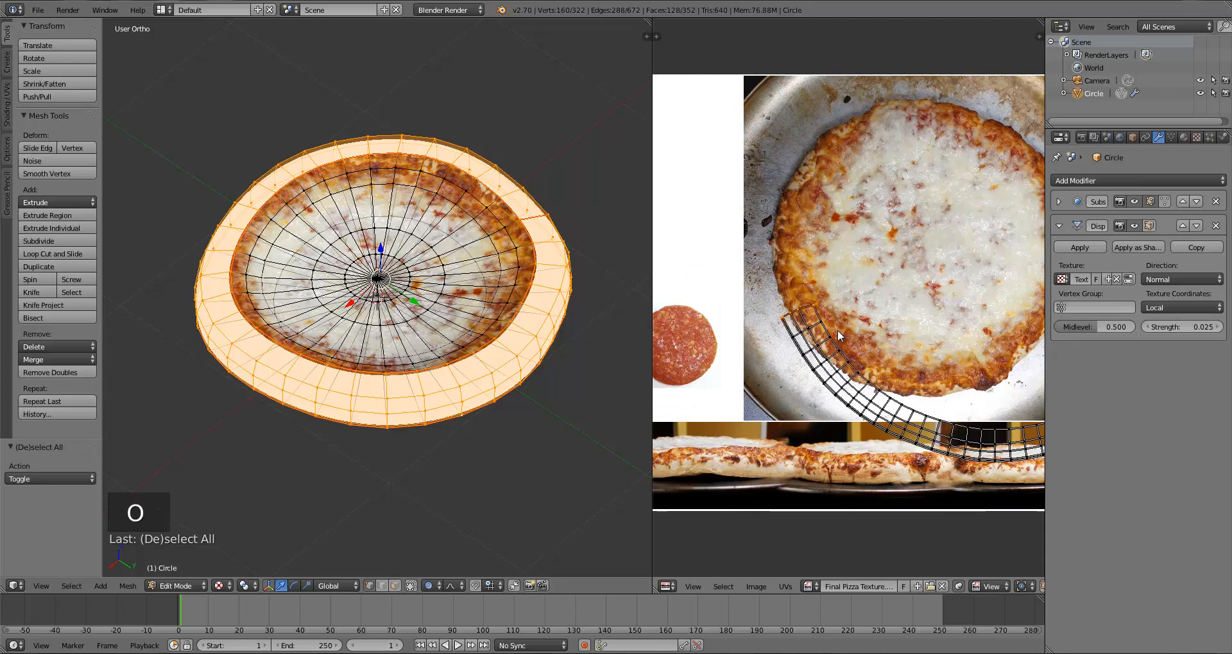
key(g)
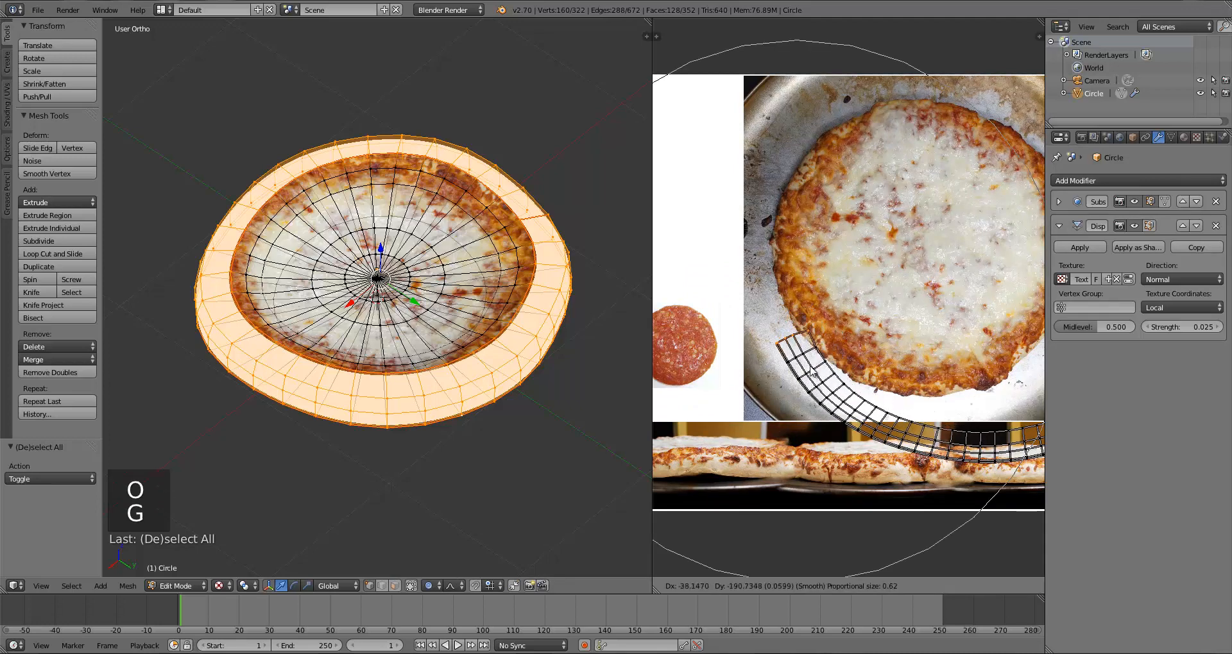
right_click(811, 371)
key(r)
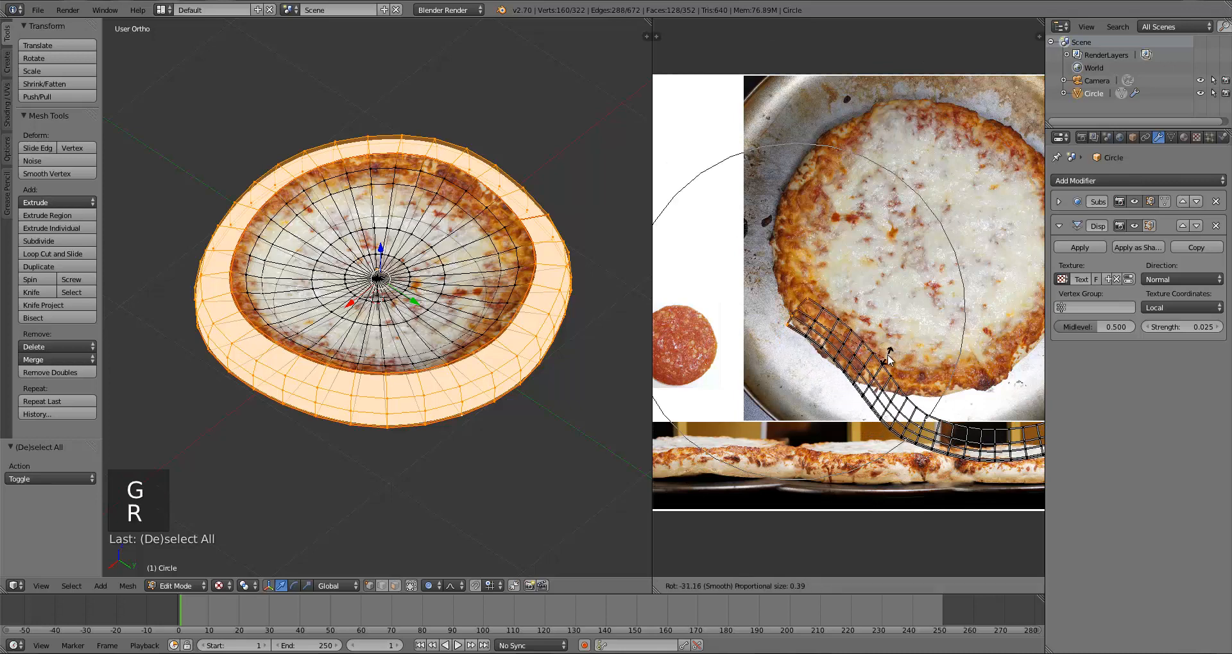
click(853, 385)
Try to straighten the strip further by moving its end about -0.088, -0.123 and rotating it about 19° with a different proportional size
key(g)
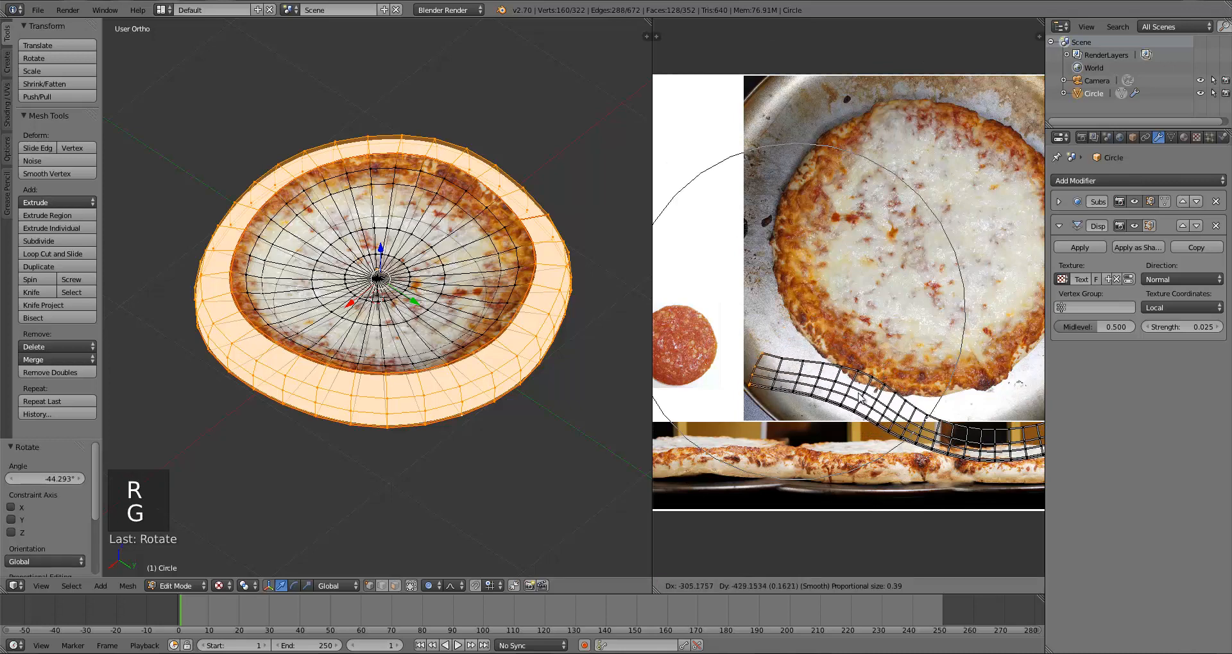
click(848, 405)
key(r)
scroll(850, 398, up, 6)
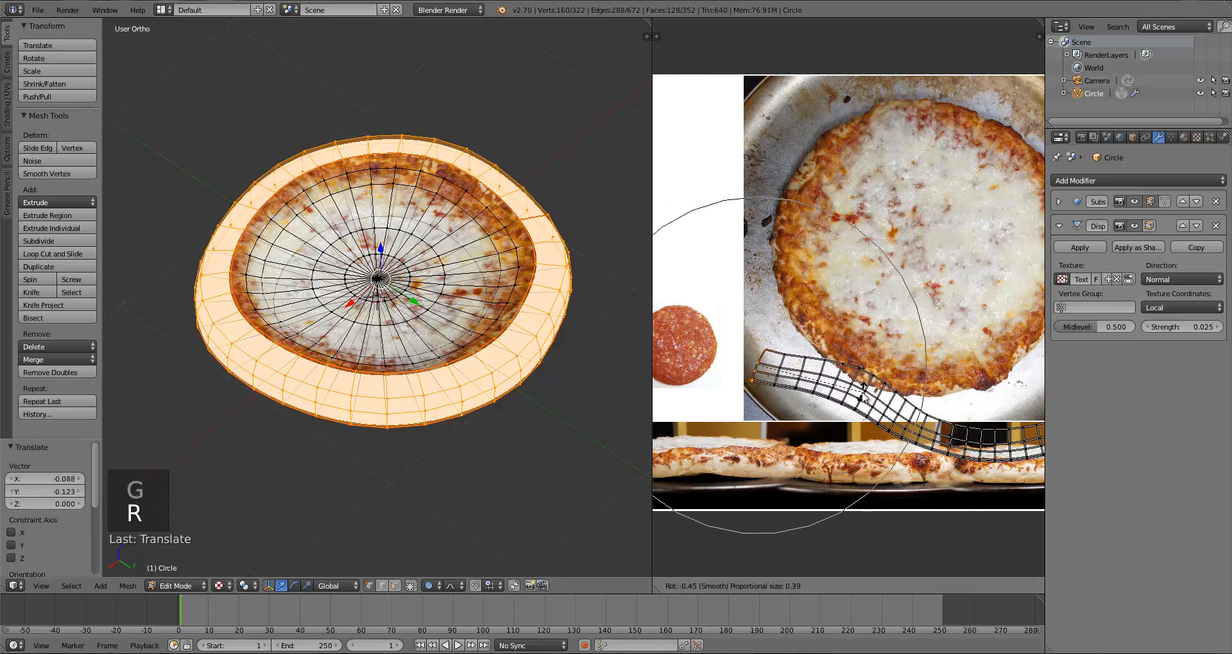
scroll(853, 385, up, 1)
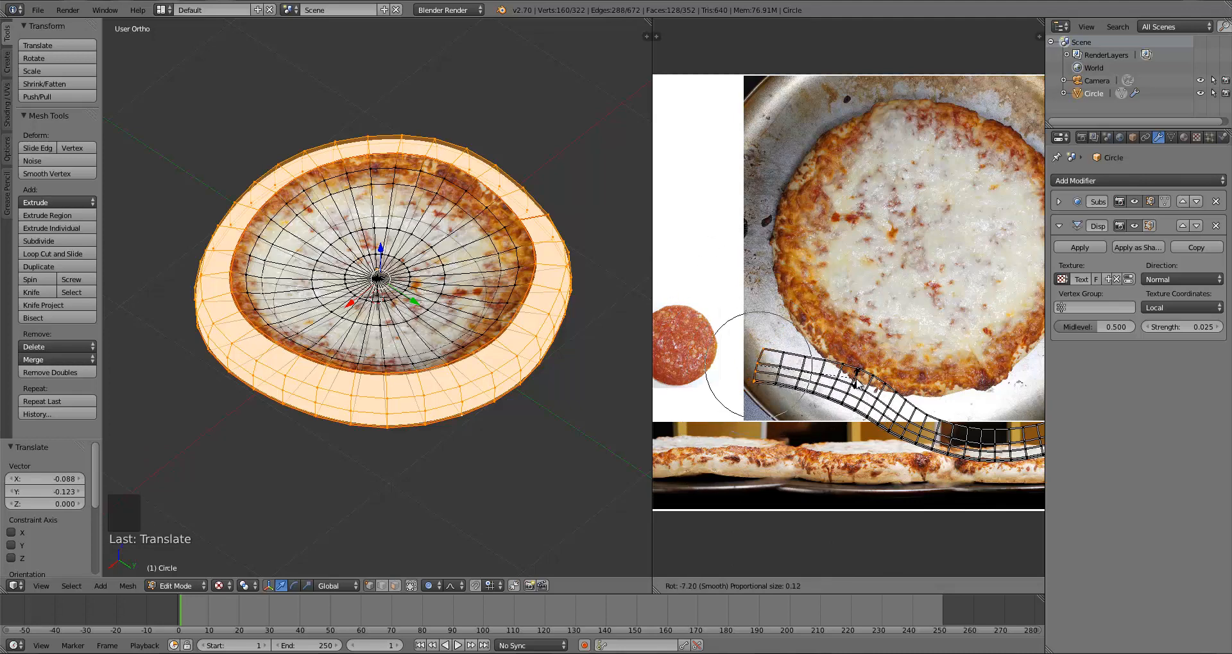
scroll(854, 384, down, 9)
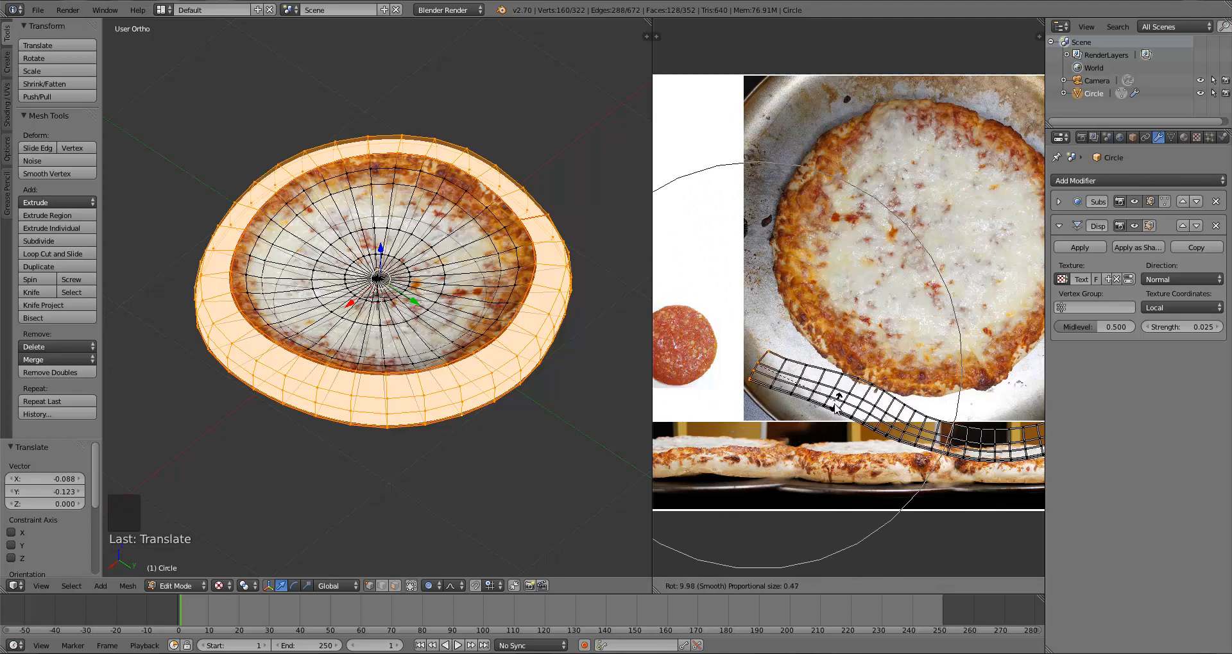
click(821, 412)
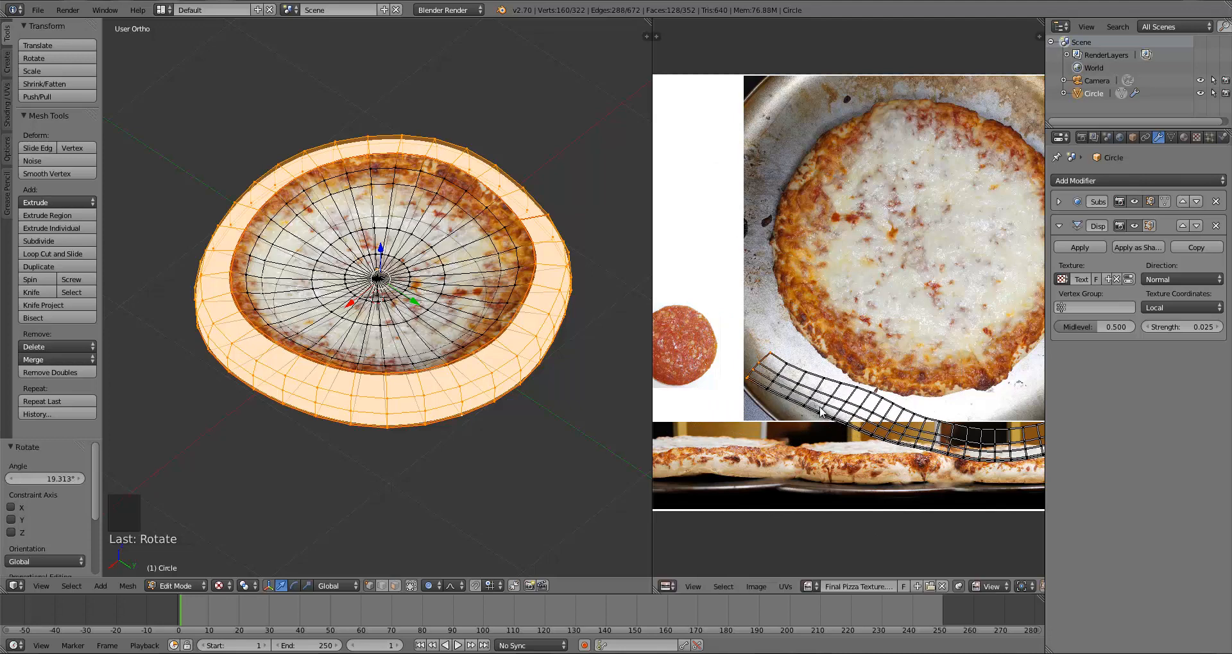
Undo the four last changes to the crust's UV strip and turn proportional editing off
key(ctrl+z)
key(ctrl+z)
key(ctrl+z)
key(ctrl+z)
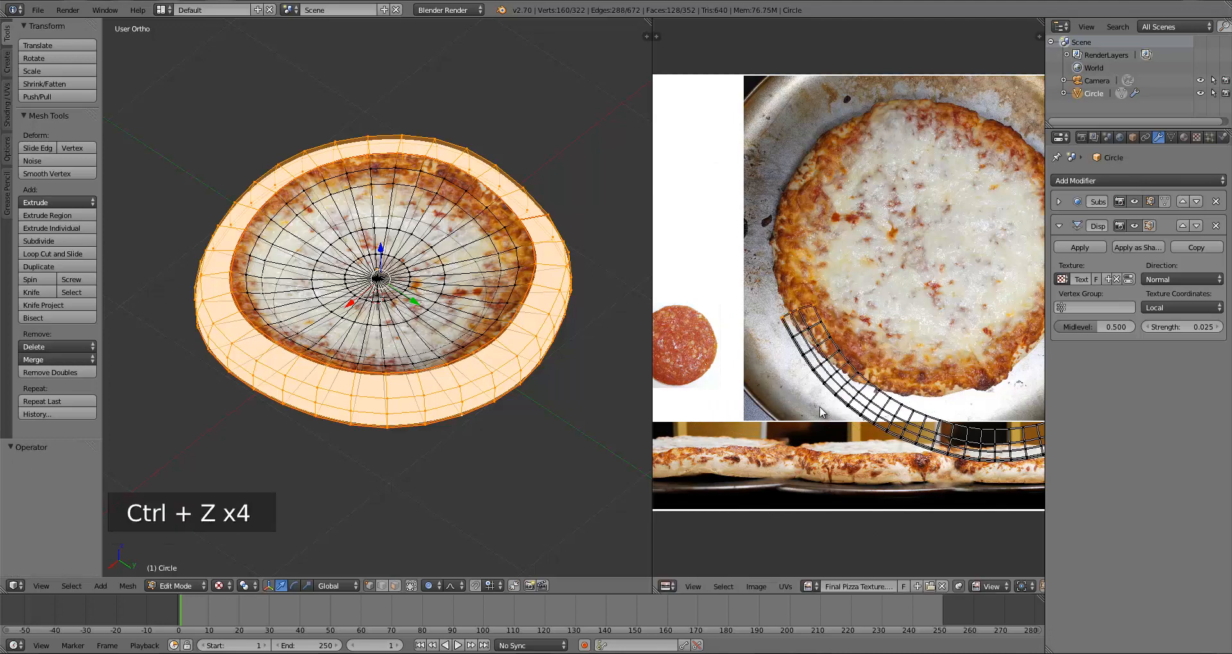
key(o)
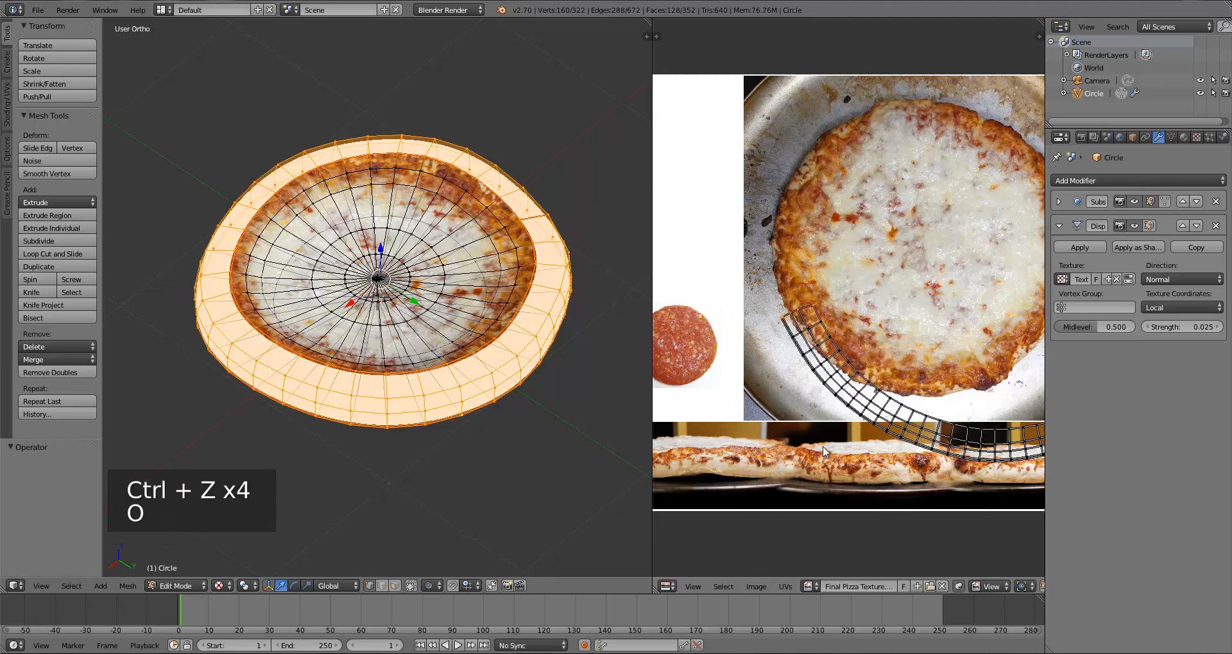
Clear the UV selection and select the upper edge loop along the crust's curved UV strip
scroll(857, 423, down, 4)
key(a)
key(a)
key(a)
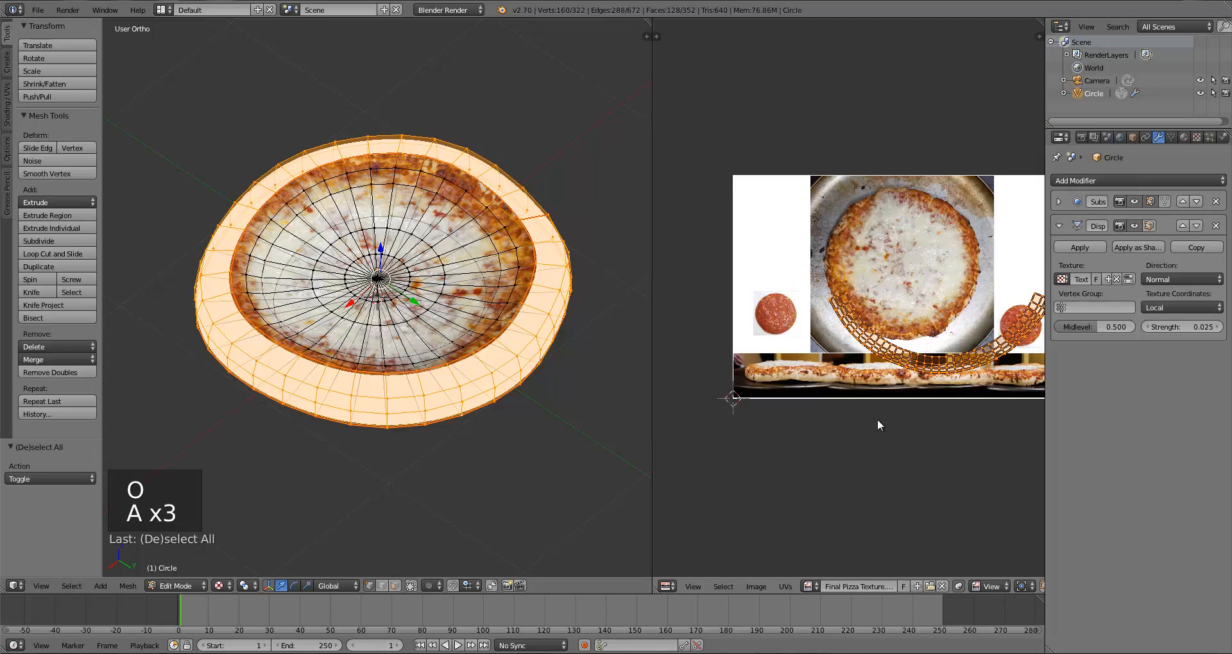
scroll(866, 431, up, 5)
key(a)
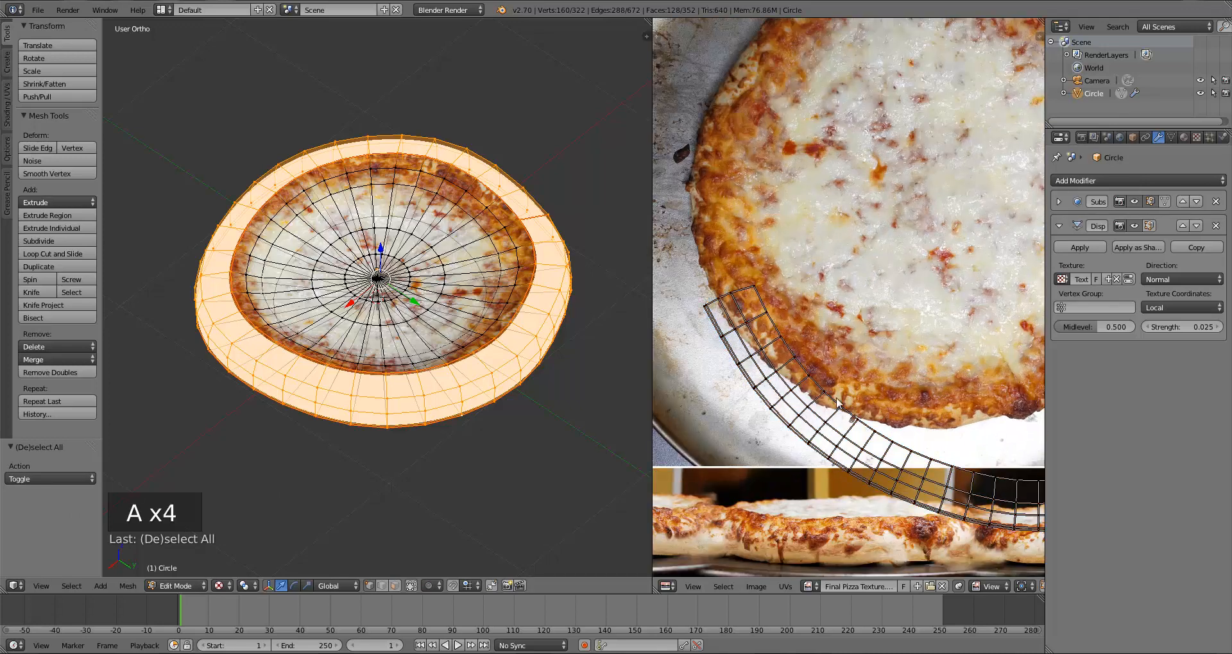
scroll(832, 404, up, 2)
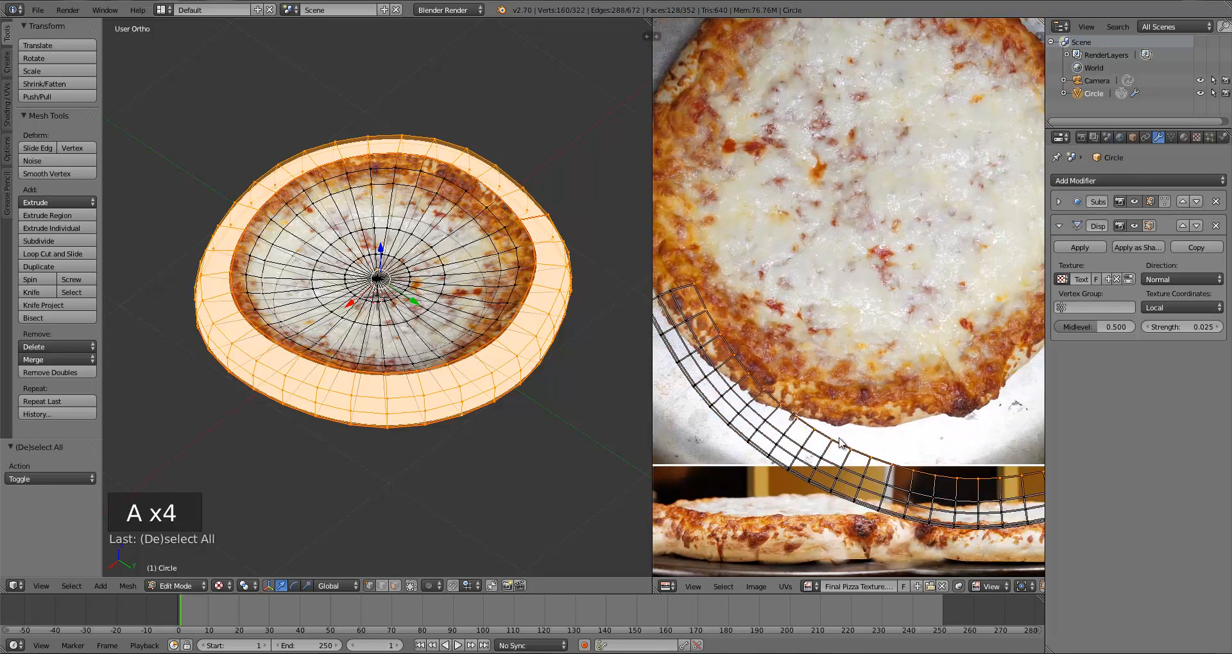
scroll(865, 425, up, 5)
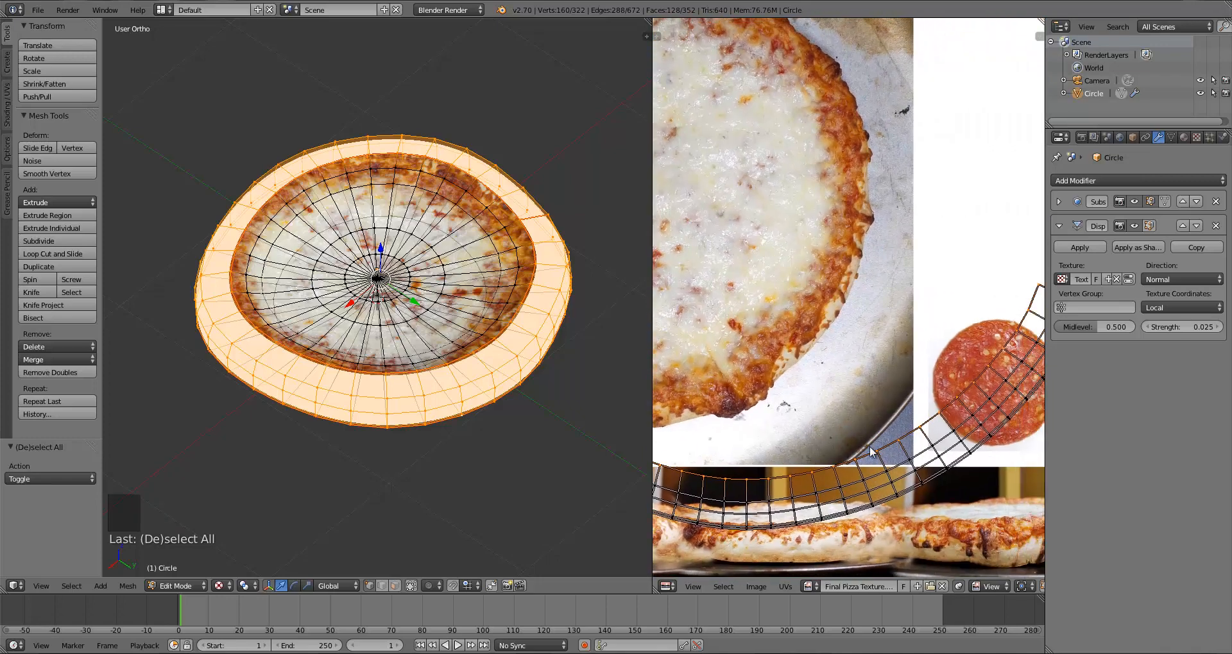
scroll(852, 399, up, 6)
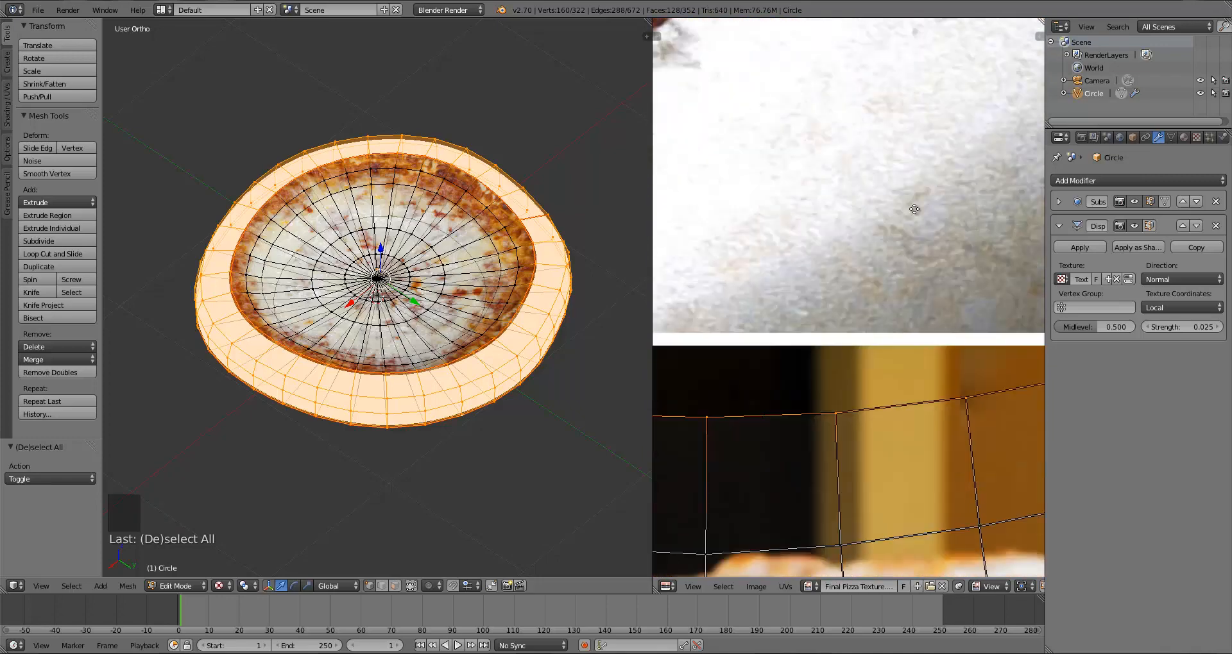
scroll(830, 318, down, 10)
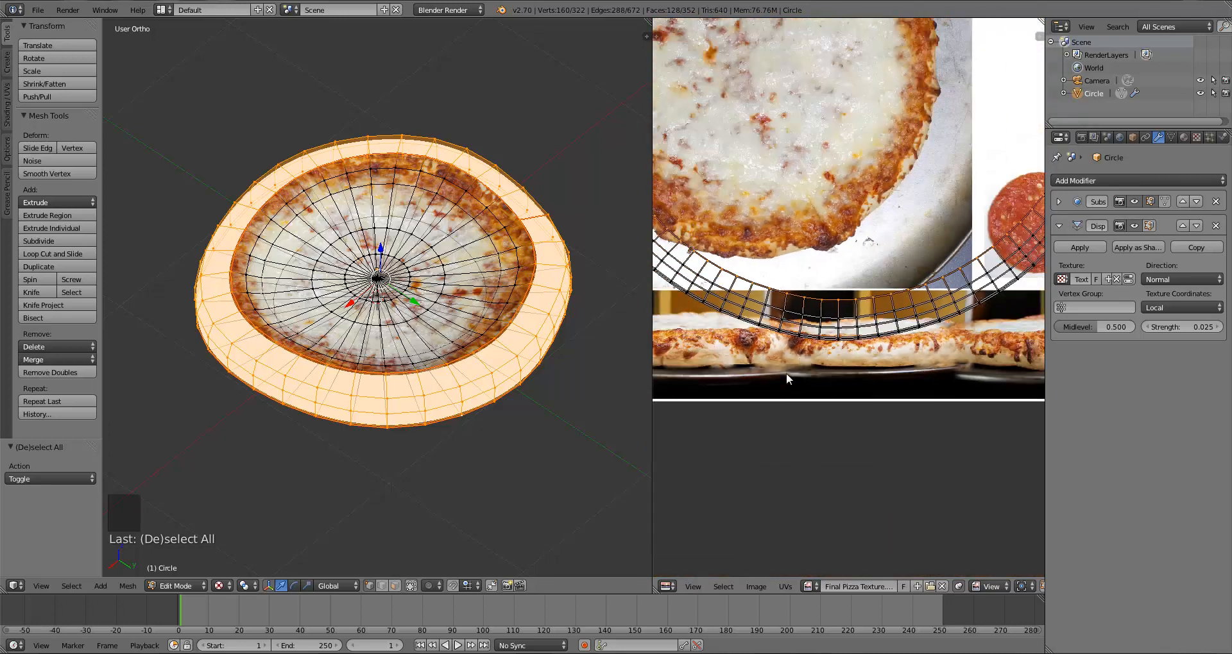
scroll(819, 337, up, 3)
scroll(818, 340, down, 2)
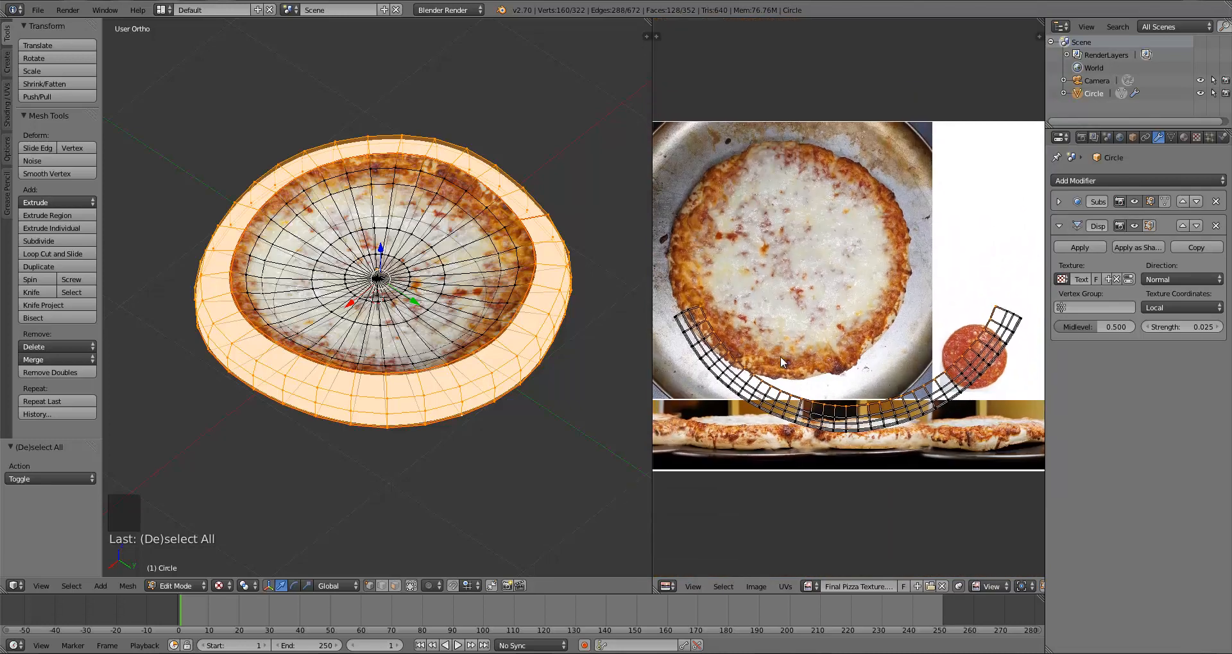
key(s)
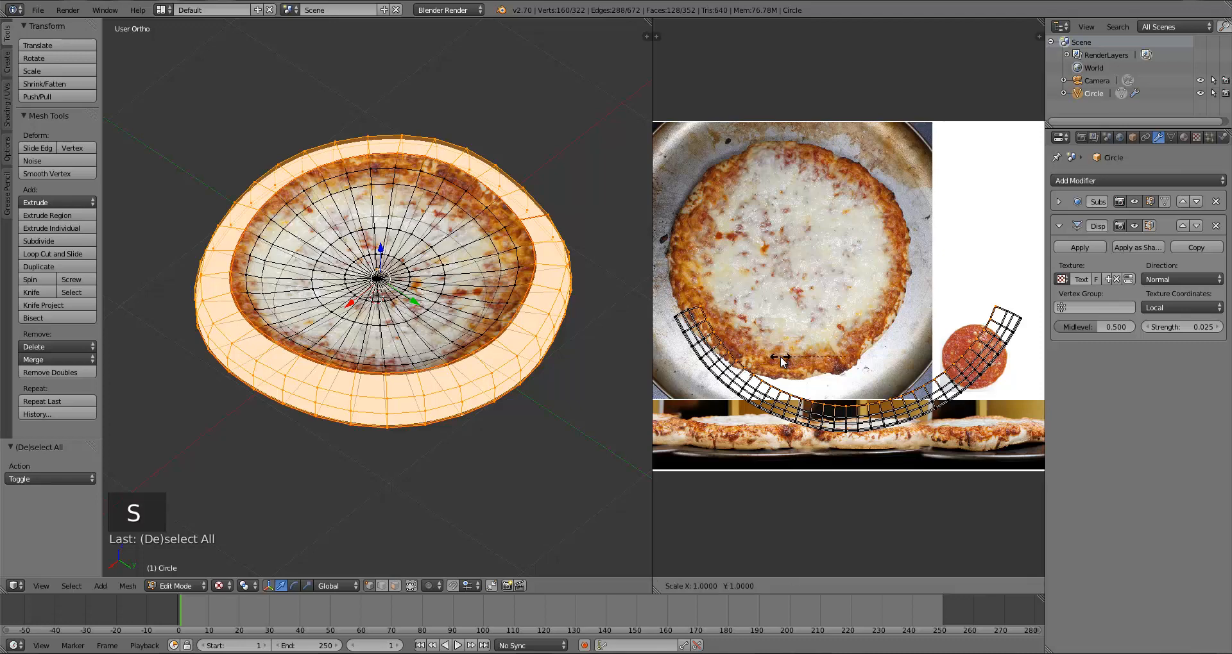
key(x)
text(0)
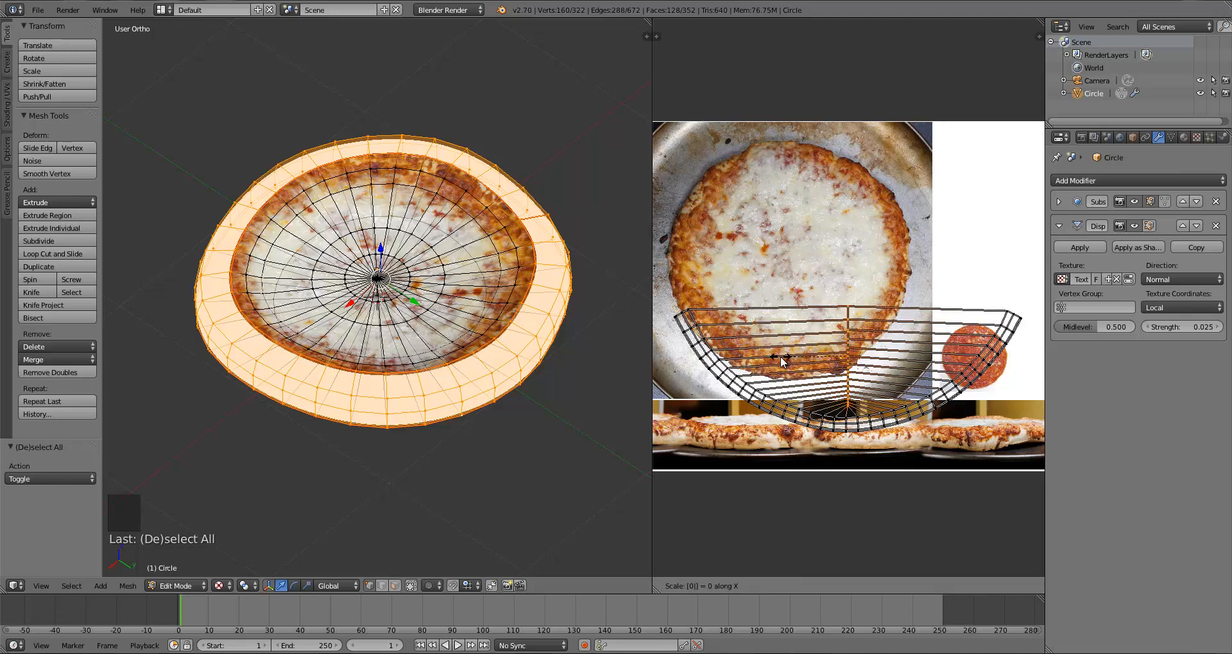
key(Escape)
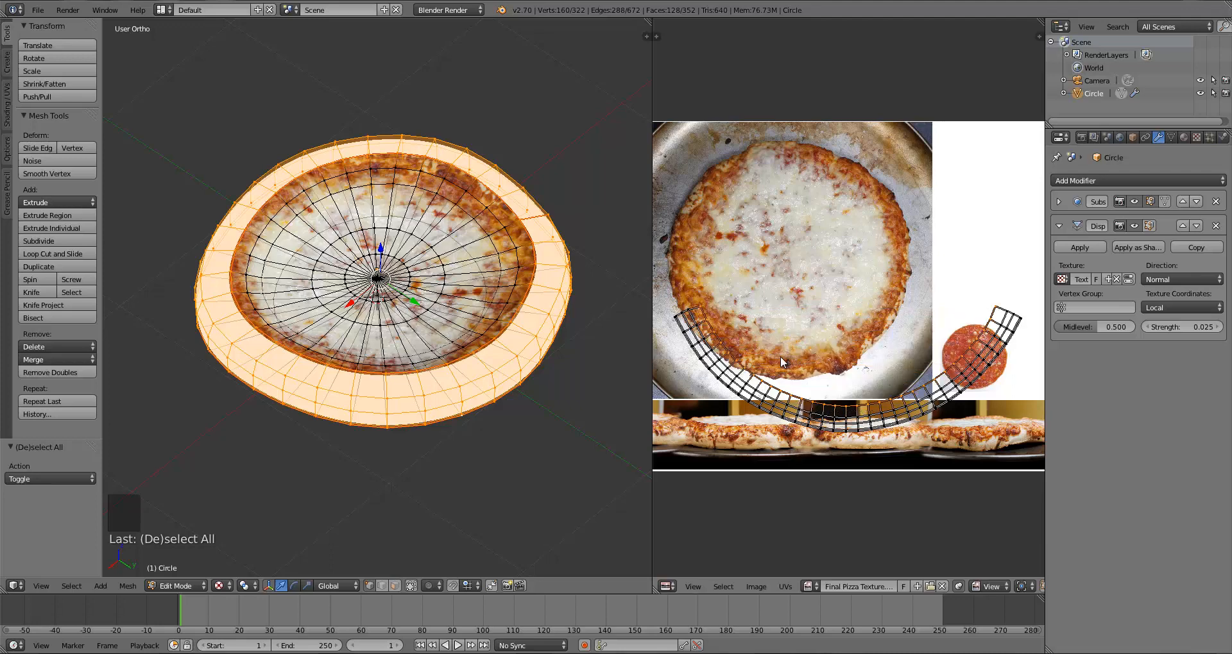
Flatten the selected upper edge loop of the crust's UV strip by scaling it to 0 along Y
key(s)
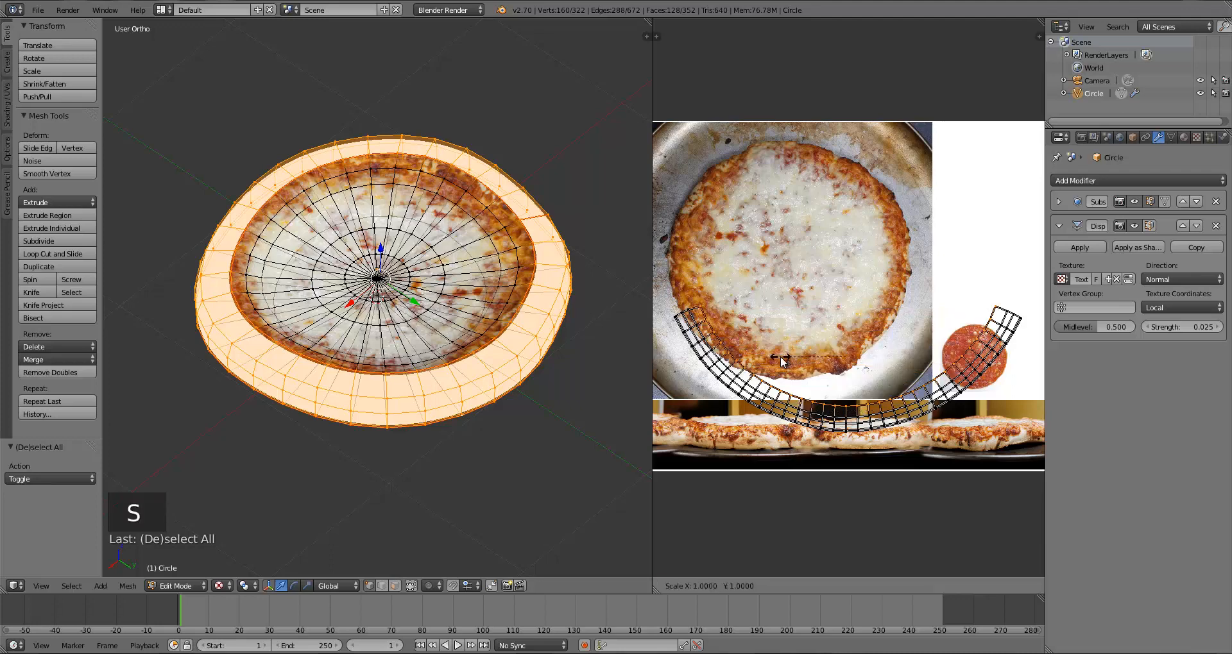
key(y)
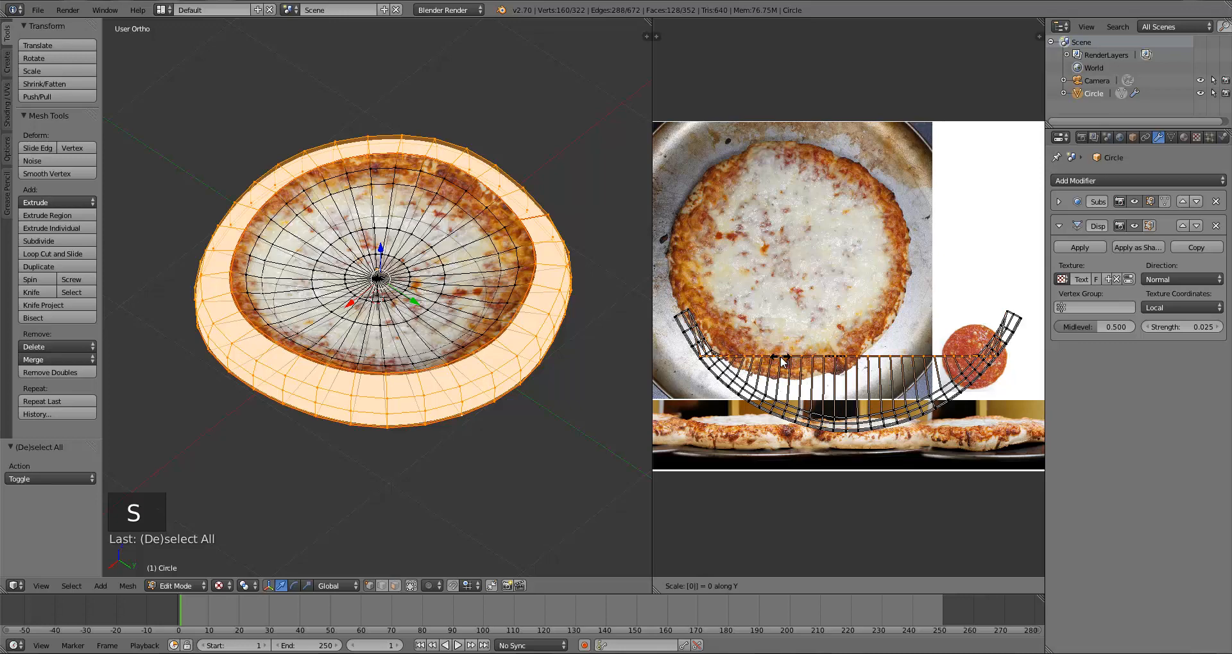
key(Return)
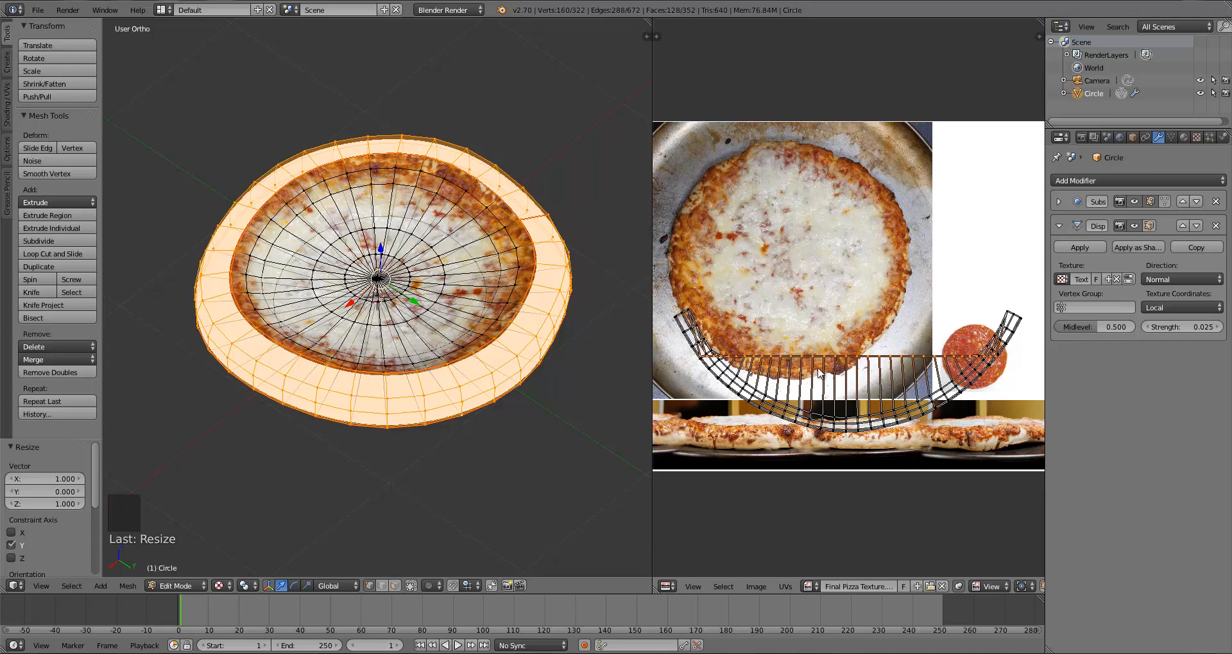
Flatten each of the three inner lengthwise edge loops of the crust strip by scaling it to 0 along Y
key(s)
click(784, 406)
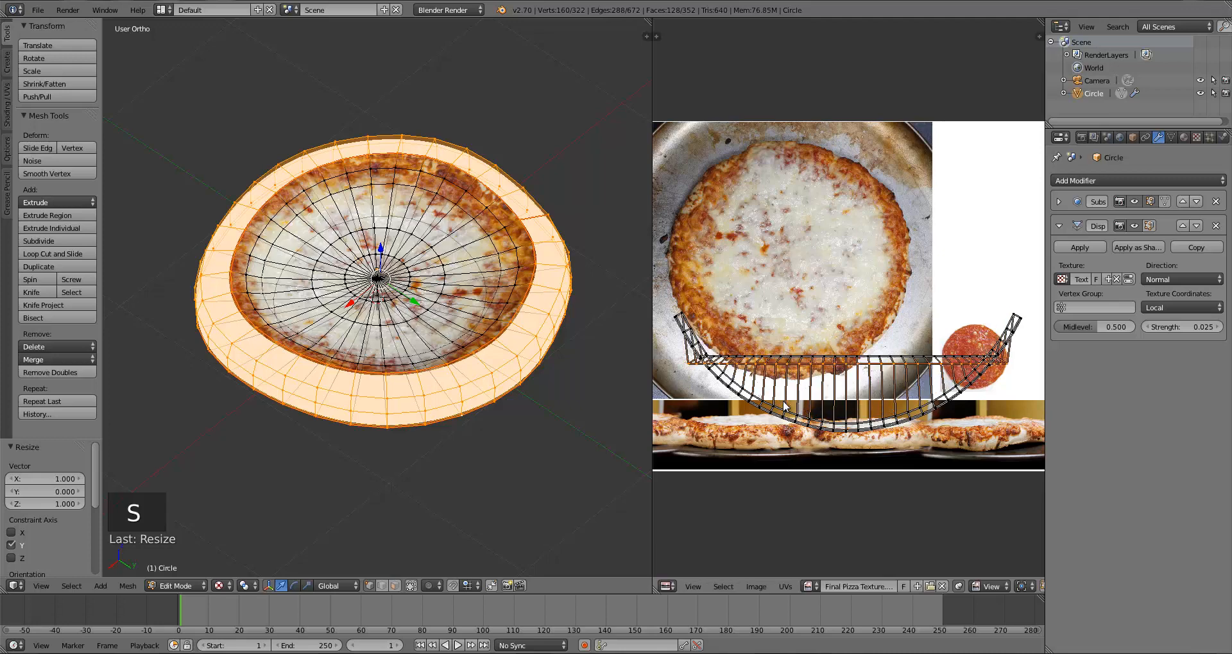
key(s)
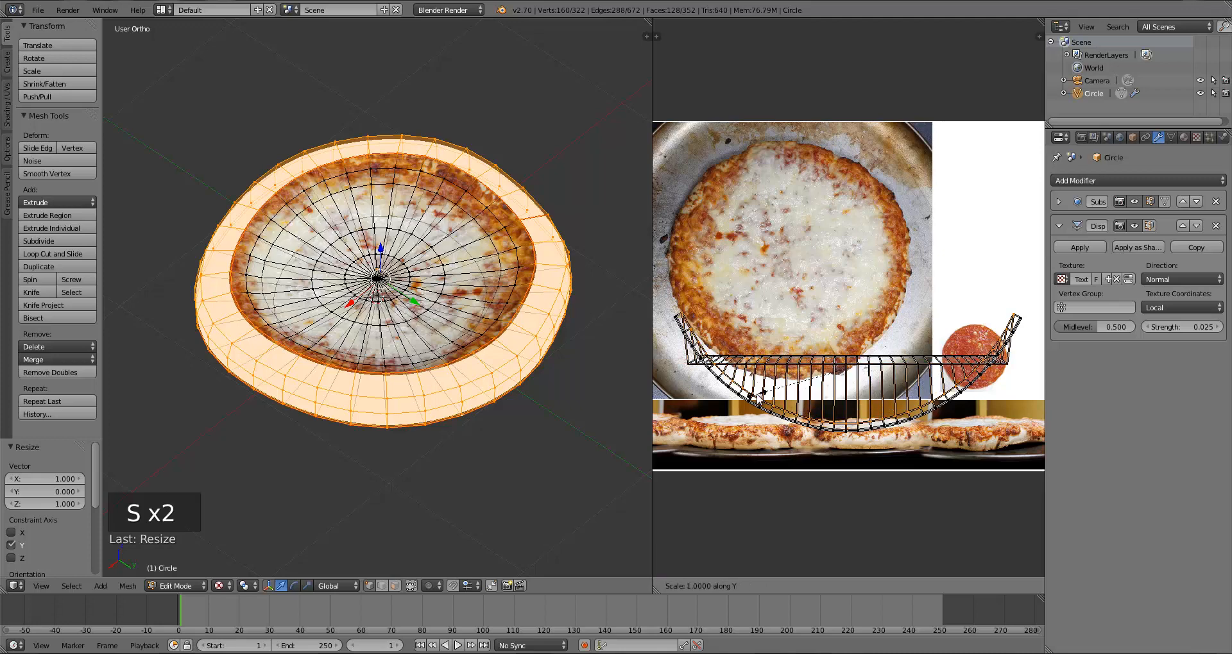
click(758, 399)
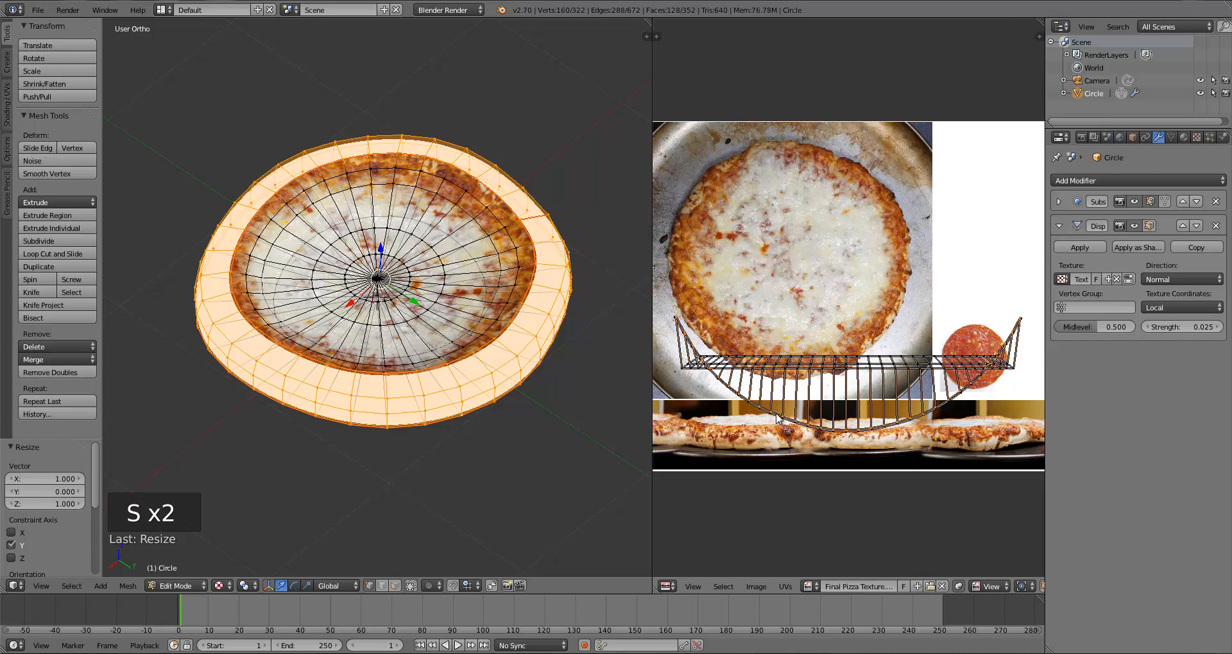
key(s)
click(777, 417)
key(a)
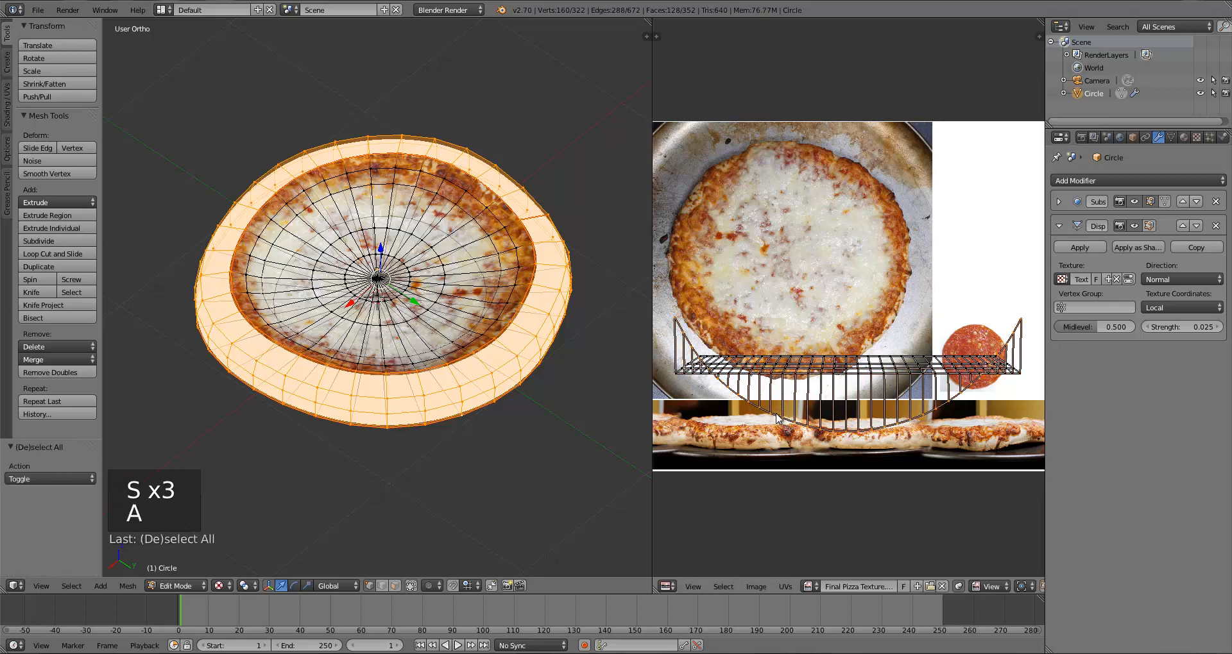
Flatten the lowest lengthwise edge loop of the crust strip by scaling it to 0 along Y, then clear the selection
key(s)
key(y)
key(0)
click(789, 445)
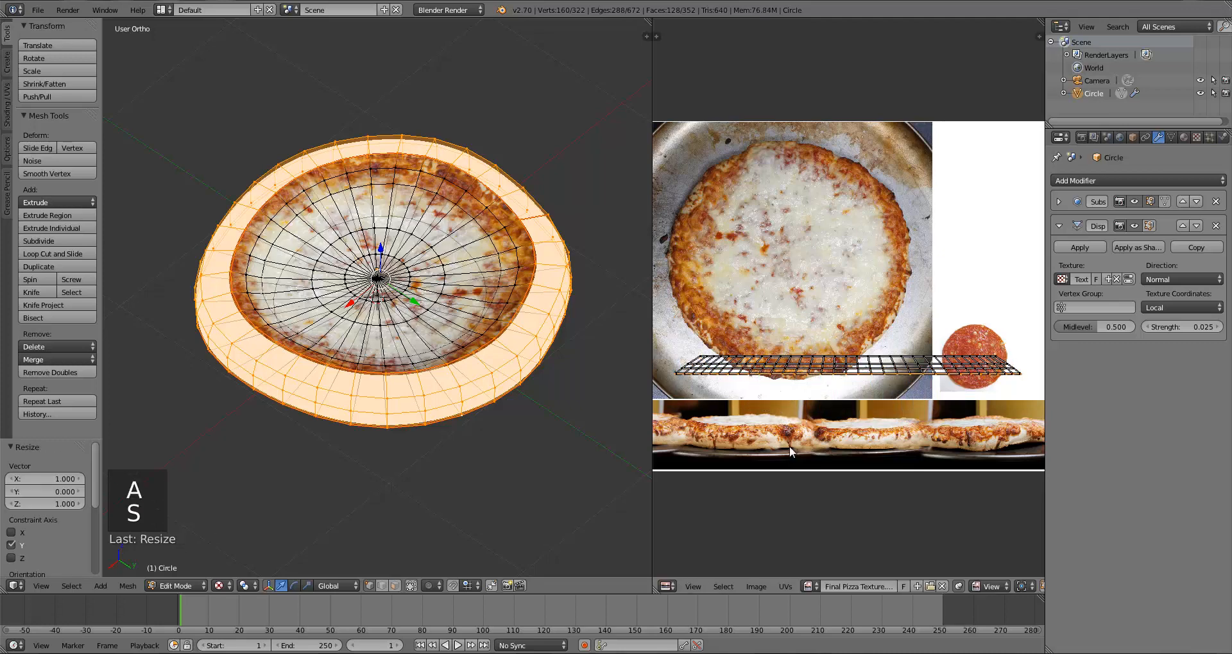
key(a)
Make the slanted cross edge at the left end of the crust strip vertical by scaling it to 0 along X
scroll(798, 433, up, 4)
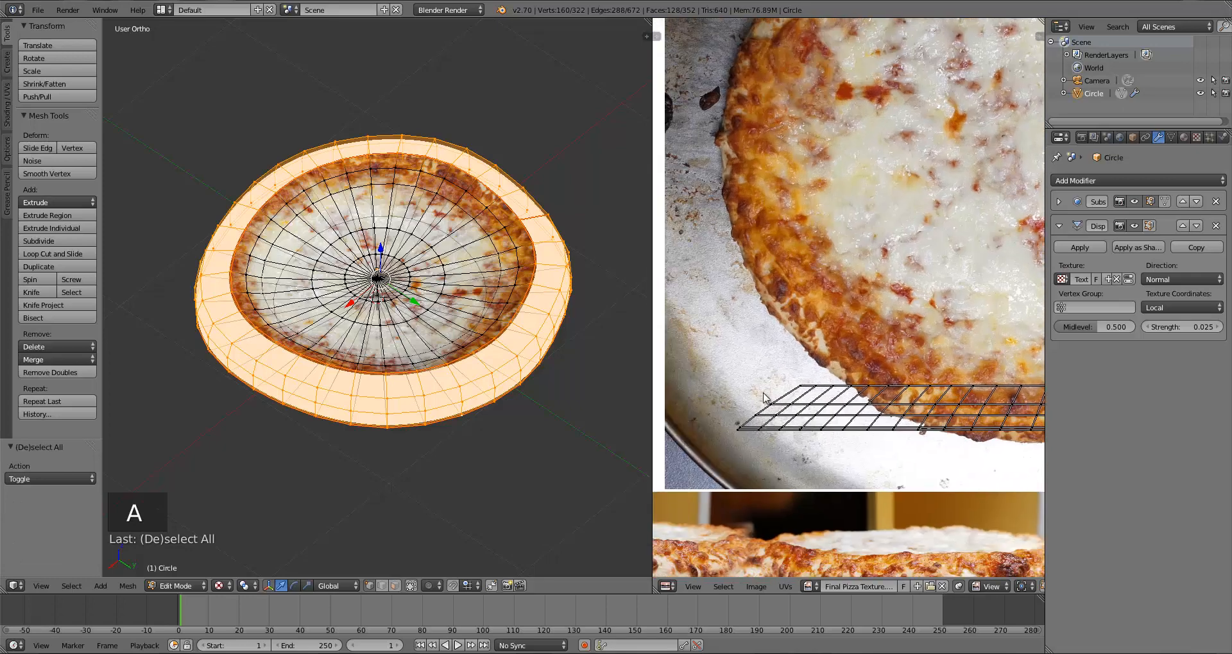
scroll(763, 398, down, 5)
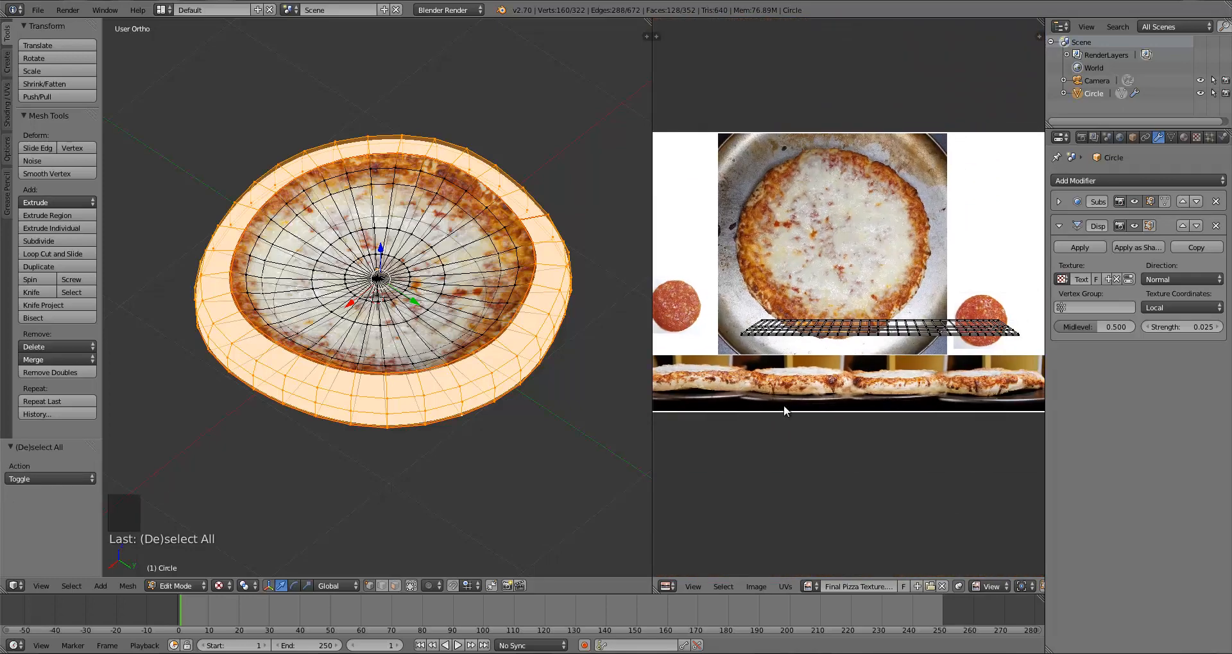
scroll(785, 411, up, 5)
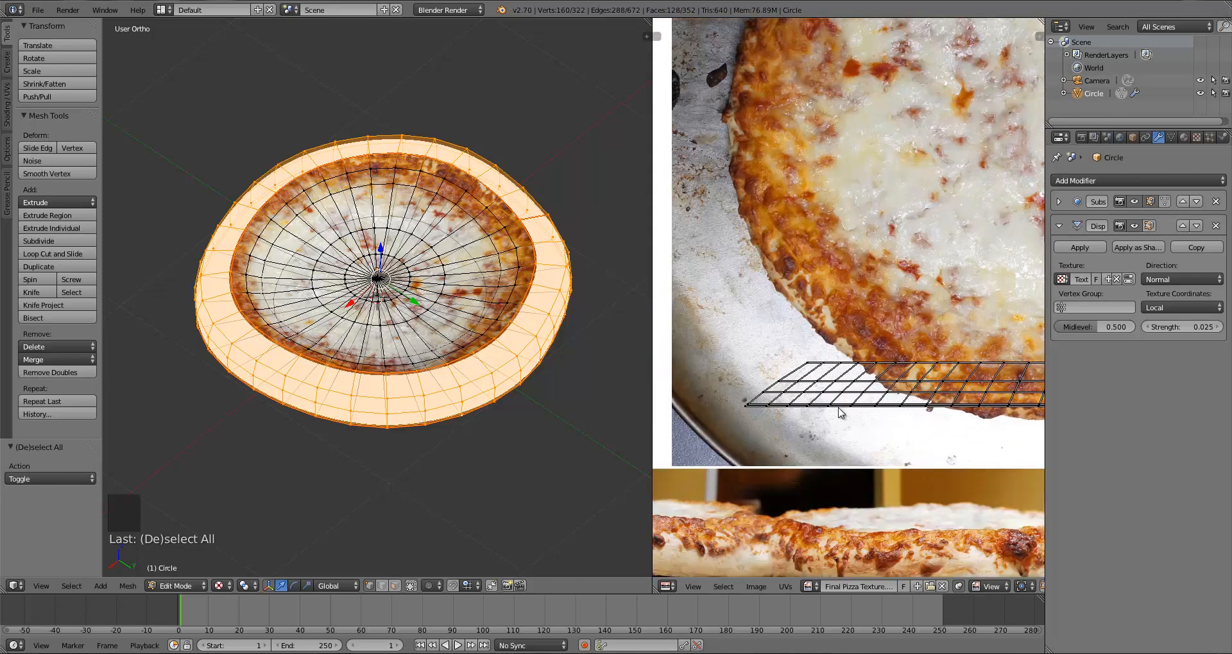
scroll(808, 417, up, 1)
key(s)
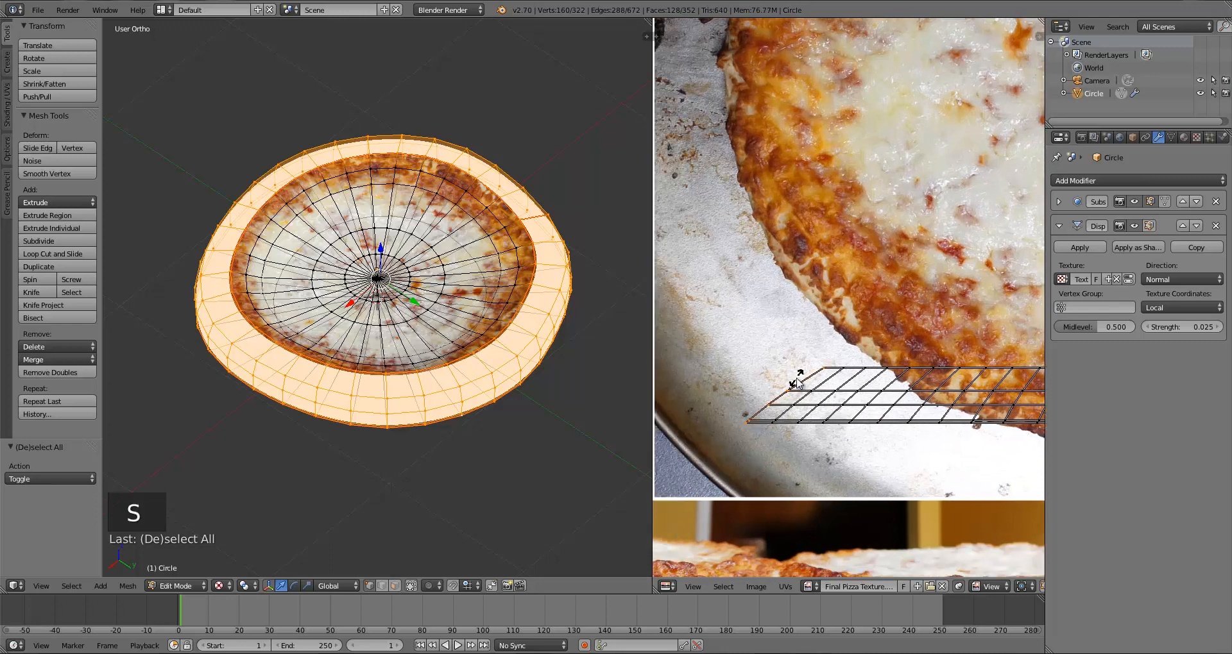
key(x)
key(0)
key(Return)
key(a)
Make the second and third cross edges from the strip's left end vertical, scaling each to 0 along X
key(s)
key(x)
key(0)
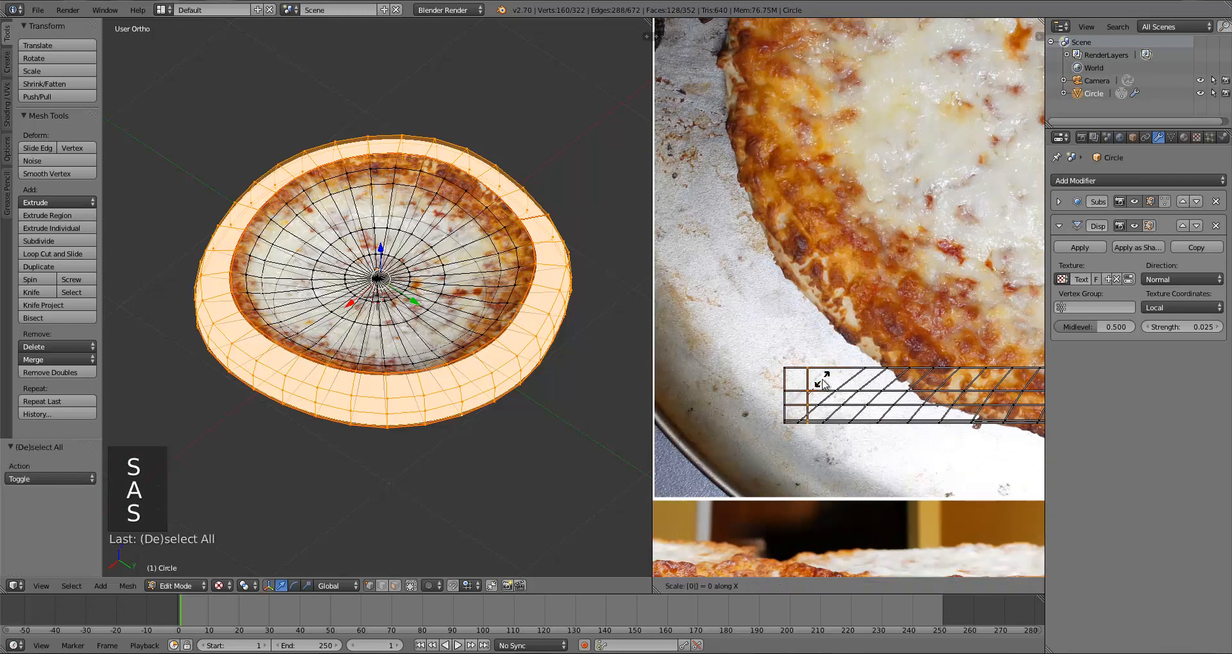
key(Return)
key(a)
key(s)
key(x)
key(0)
key(Return)
key(a)
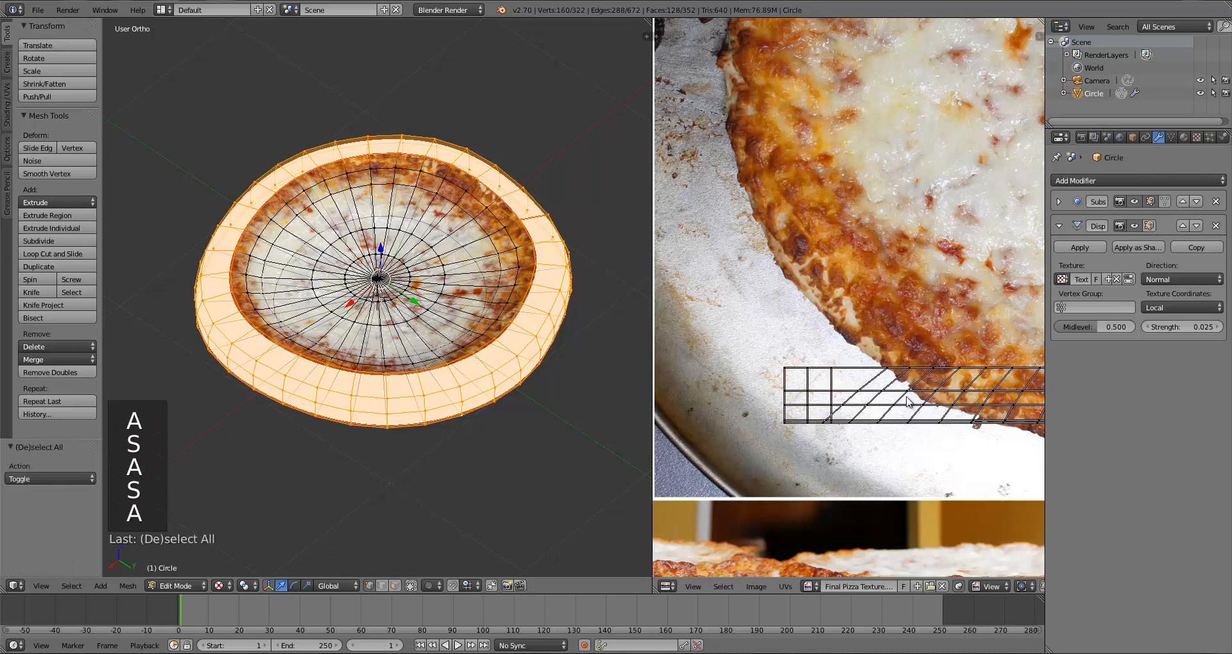
Straighten the fourth and fifth cross edges of the crust strip by scaling each one to 0 along X
middle_drag(906, 397, 809, 383)
alt+right_click(774, 371)
key(s)
key(x)
key(0)
key(Return)
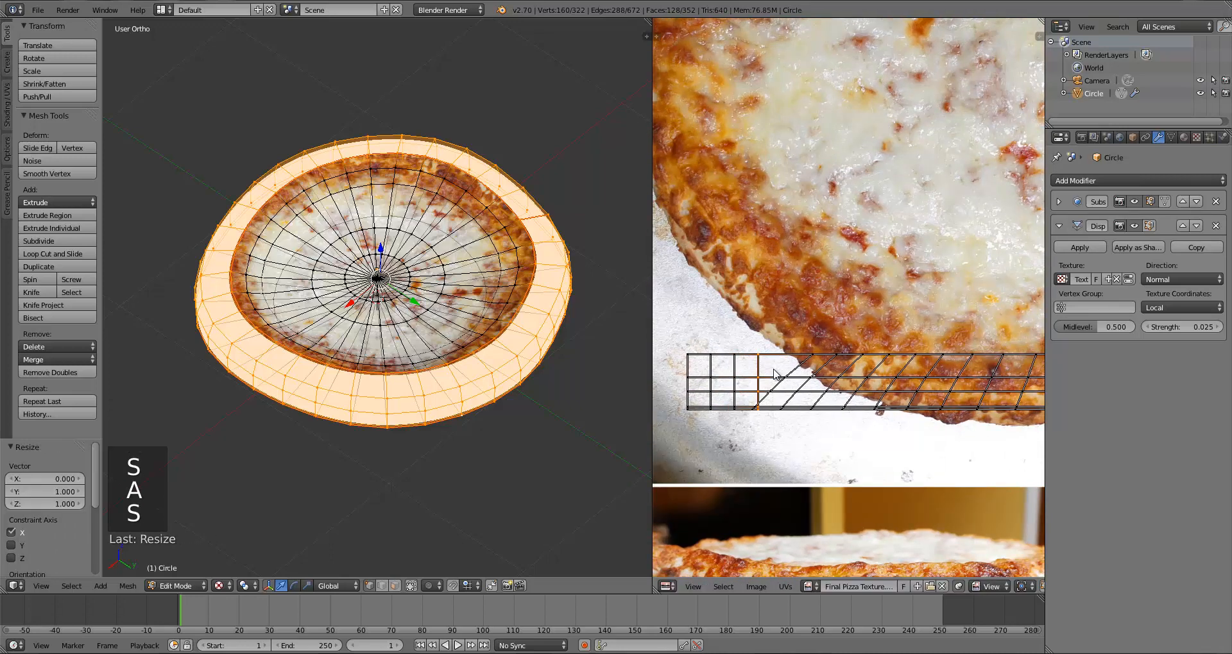
key(a)
alt+right_click(790, 370)
key(s)
key(x)
key(0)
key(Return)
key(a)
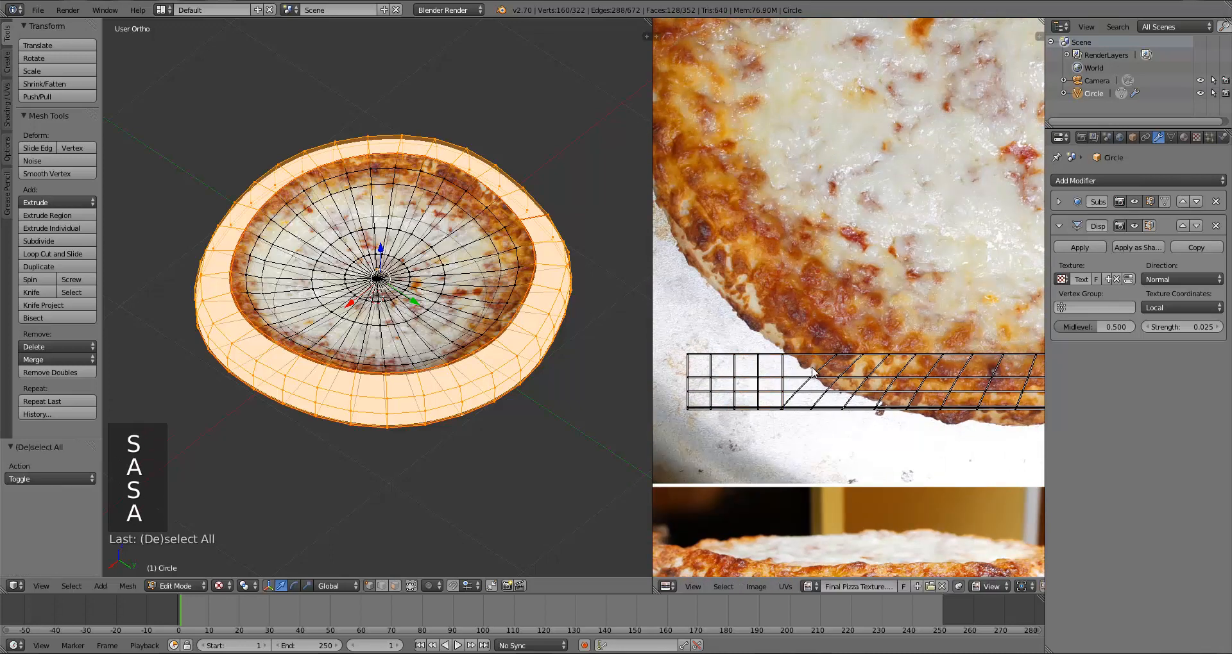
Straighten the sixth and seventh cross edges, where the strip meets the pizza's lower rim, scaling each to 0 along X
alt+right_click(813, 371)
key(s)
key(x)
key(0)
key(Return)
key(a)
alt+right_click(845, 371)
key(s)
key(x)
key(0)
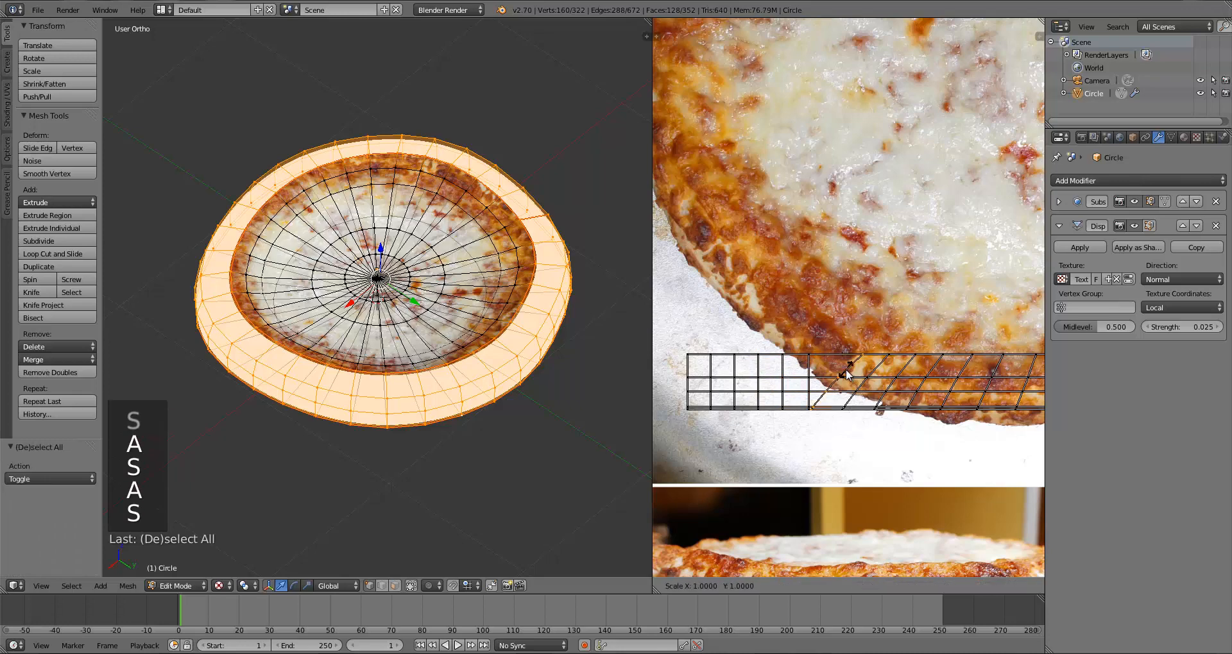
key(Return)
key(a)
Scale the eighth and ninth cross edges of the crust strip individually to 0 along X so they stand vertical
middle_drag(845, 370, 719, 367)
alt+right_click(719, 369)
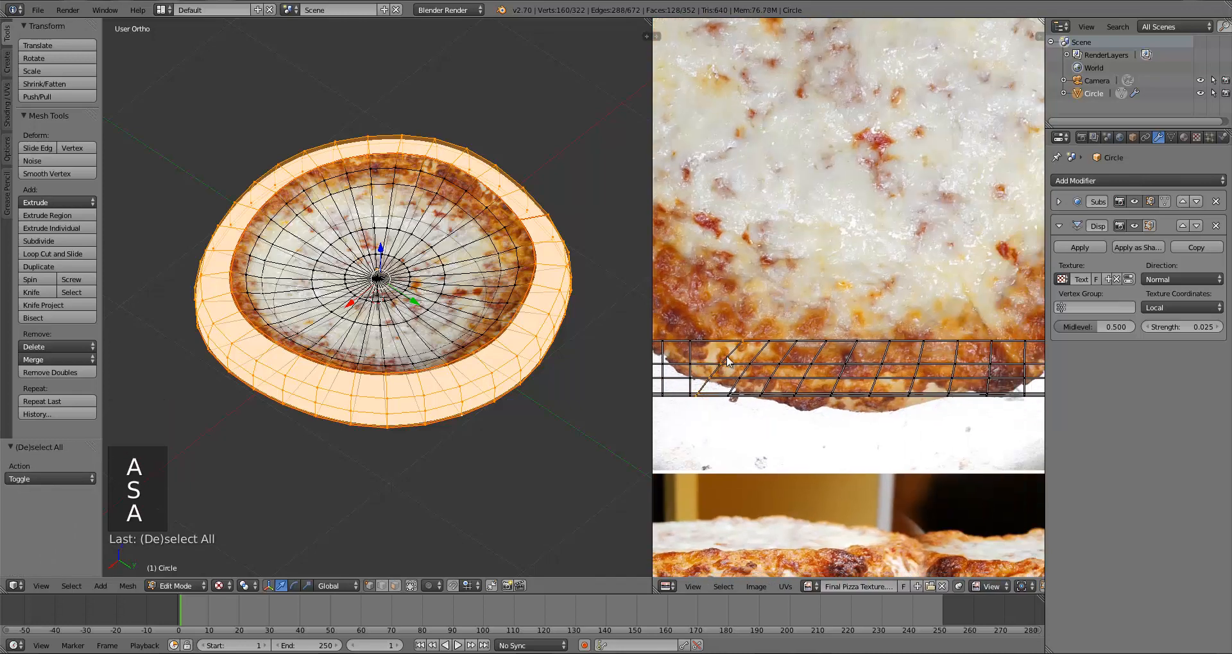
key(s)
key(x)
key(0)
key(Return)
key(a)
alt+right_click(760, 356)
key(s)
key(x)
key(0)
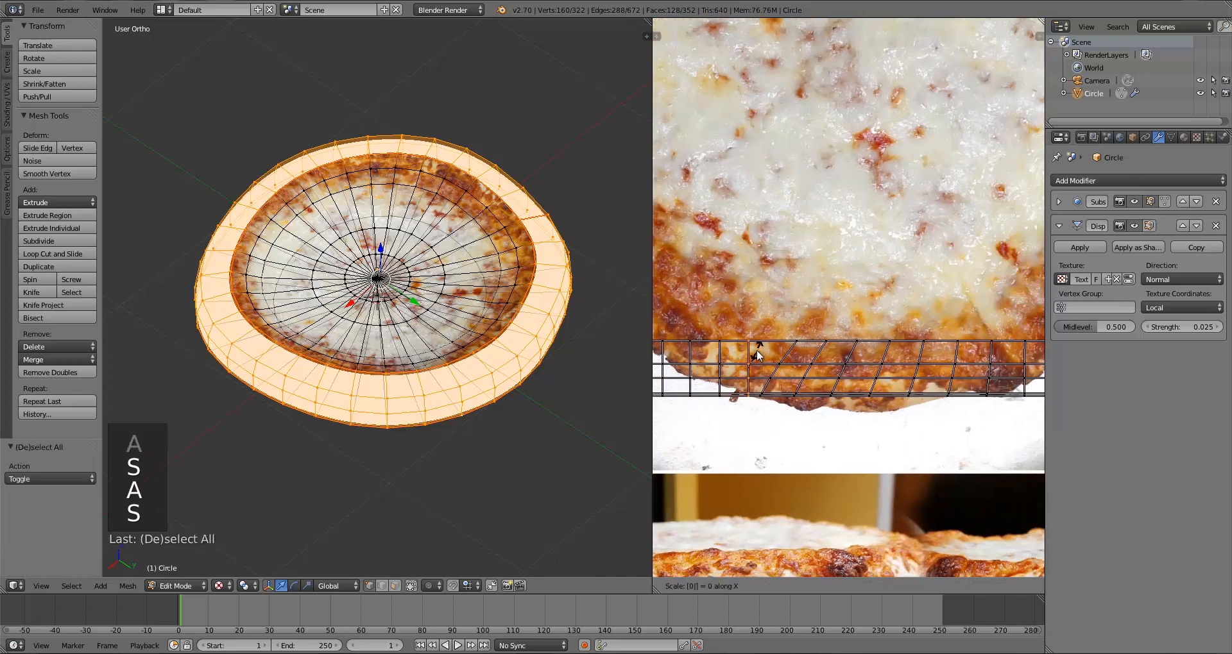
key(Return)
key(a)
Straighten the tenth and eleventh cross edges of the crust strip by scaling each to 0 along X
alt+right_click(790, 354)
key(s)
key(x)
key(0)
key(Return)
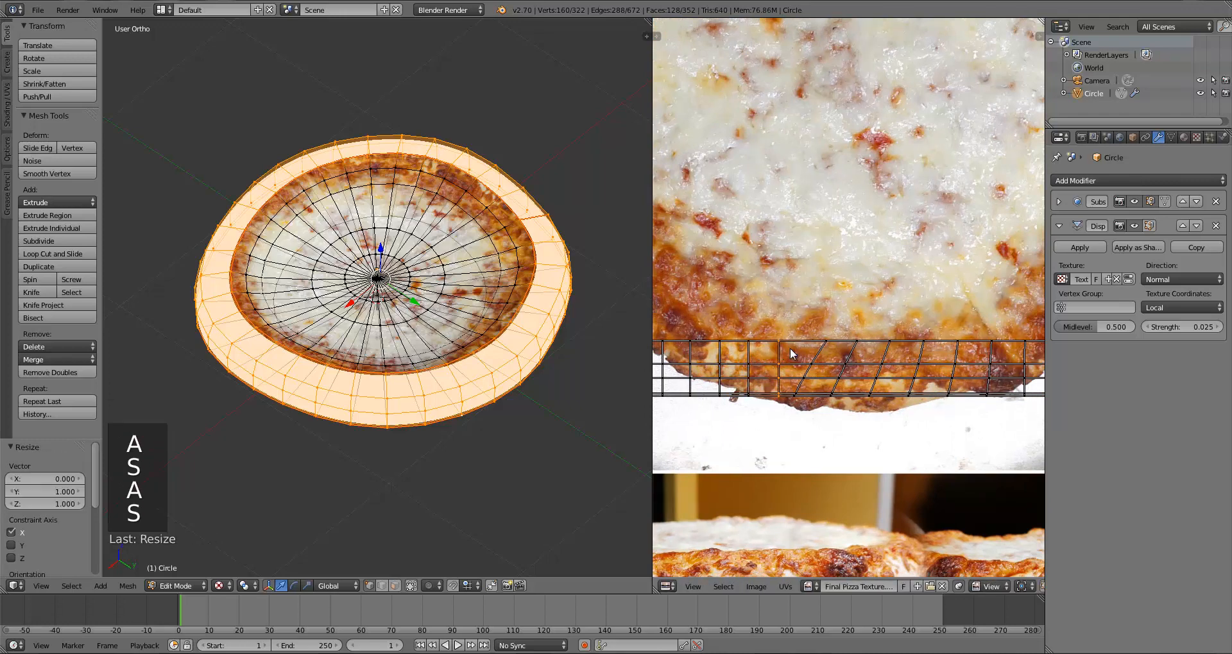
key(a)
alt+right_click(824, 358)
key(s)
key(Return)
key(a)
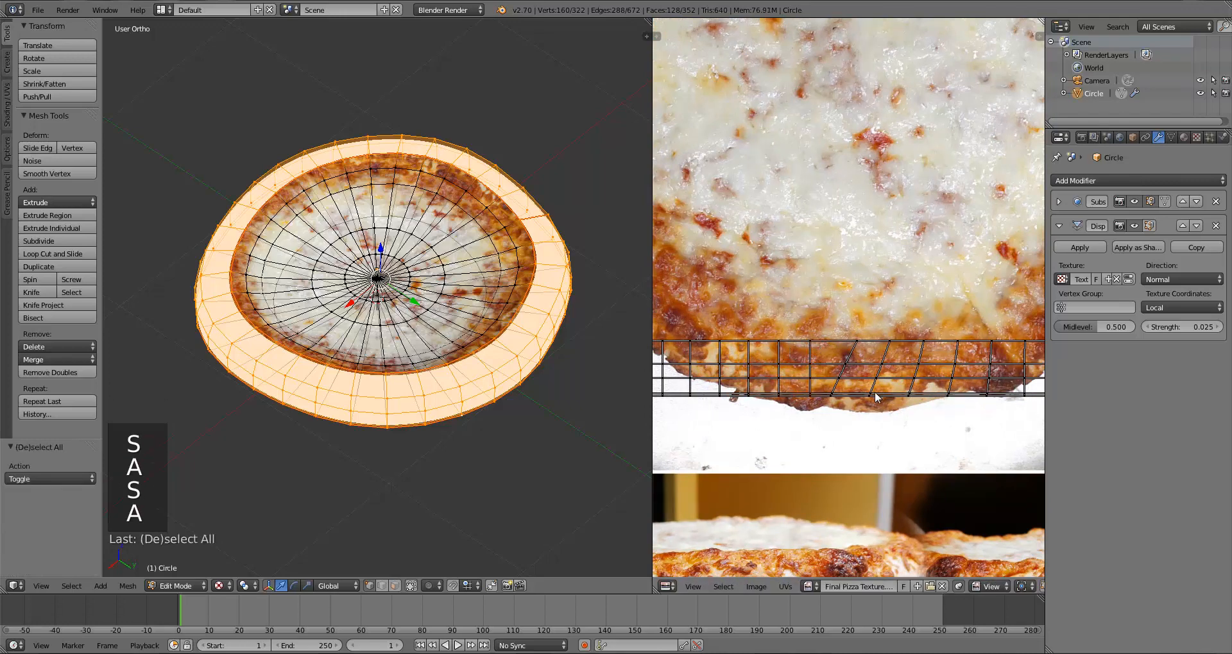
Make the twelfth and thirteenth cross edges of the crust strip vertical, scaling each to 0 along X
middle_drag(823, 354, 775, 357)
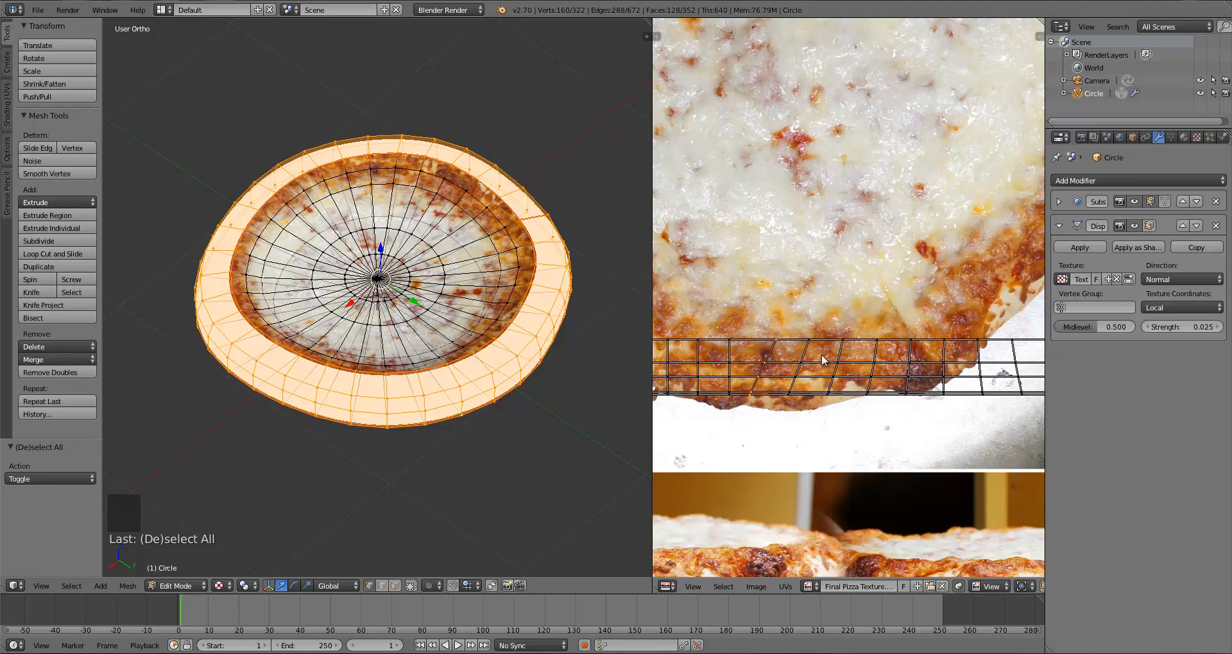
key(s)
click(863, 374)
key(a)
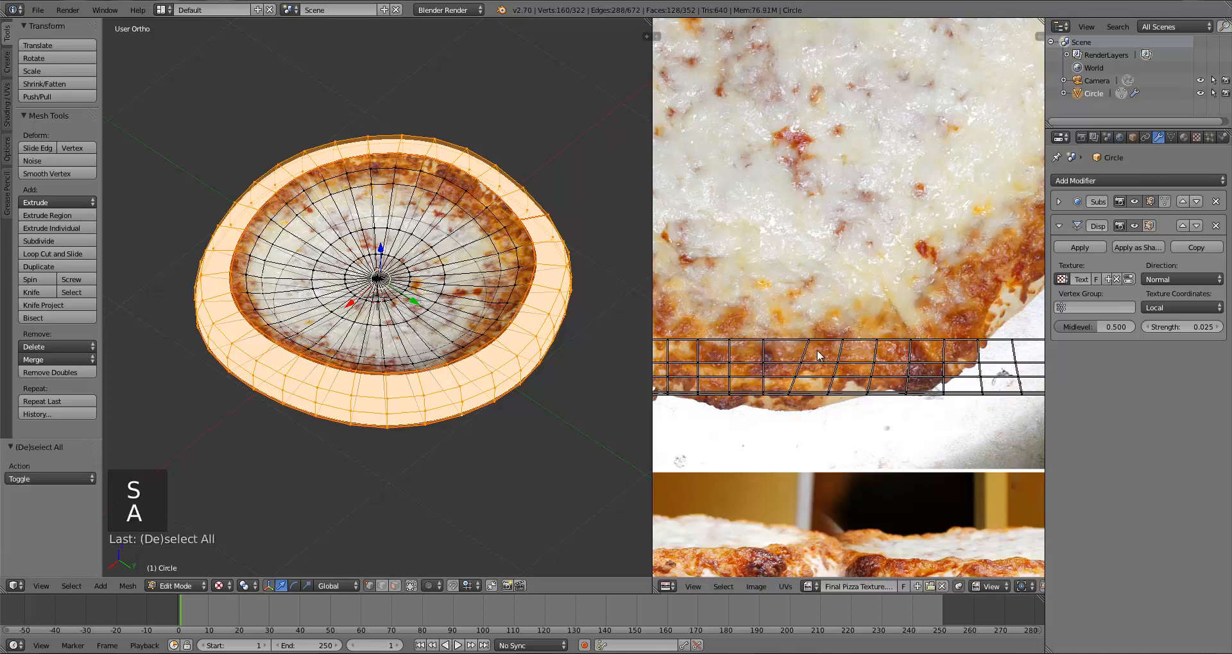
key(s)
click(811, 350)
key(a)
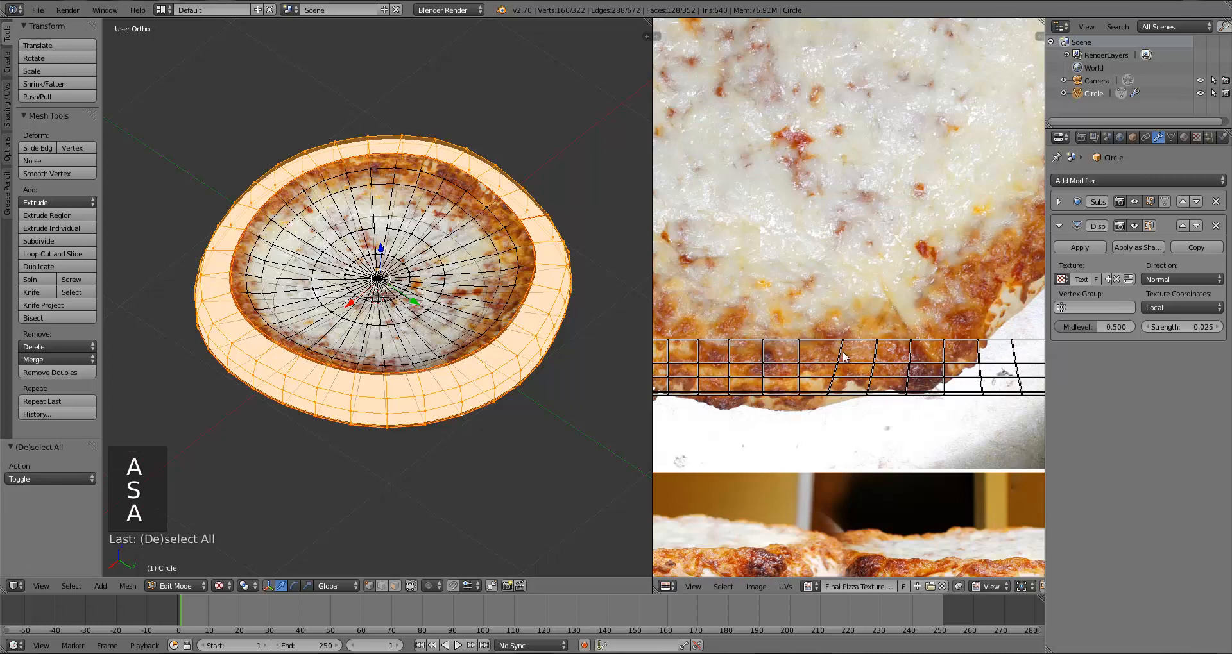
Straighten the fourteenth and fifteenth cross edges of the crust strip, scaling each separately to 0 along X
key(s)
key(x)
key(0)
key(Return)
middle_drag(883, 363, 781, 363)
key(a)
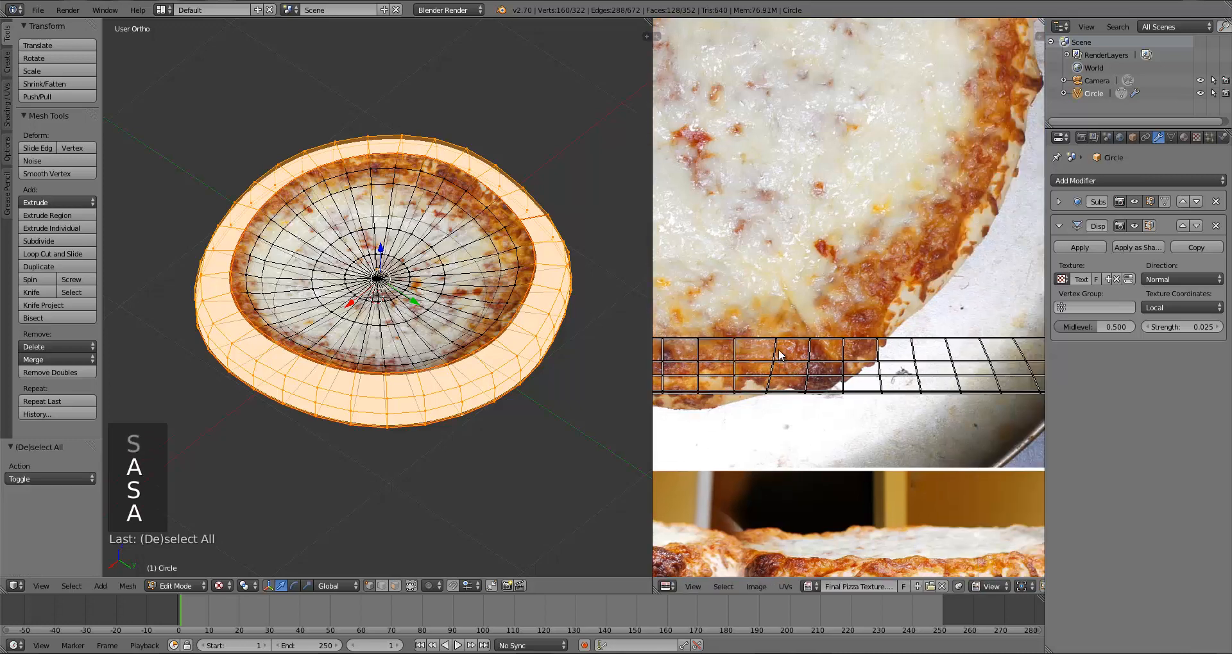
alt+right_click(779, 355)
key(s)
key(x)
key(0)
key(Return)
key(a)
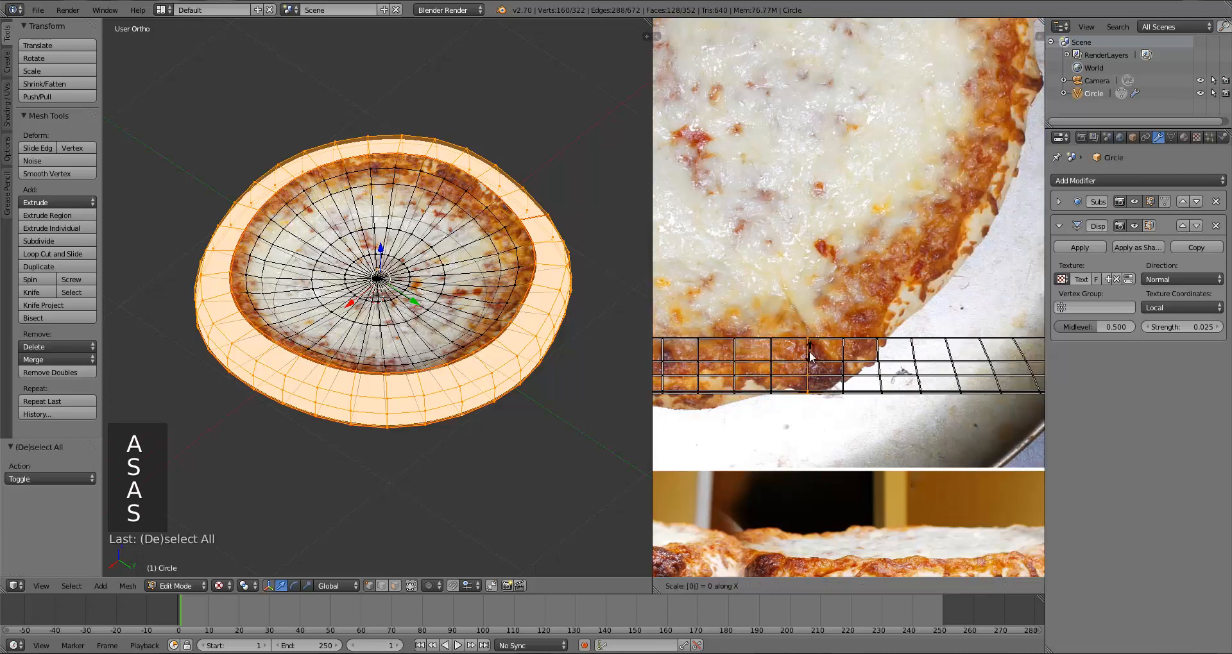
Straighten the sixteenth to eighteenth cross edges, where the strip leaves the pizza's rim, scaling each to 0 along X
middle_drag(846, 355, 810, 362)
alt+right_click(810, 362)
key(s)
key(x)
key(0)
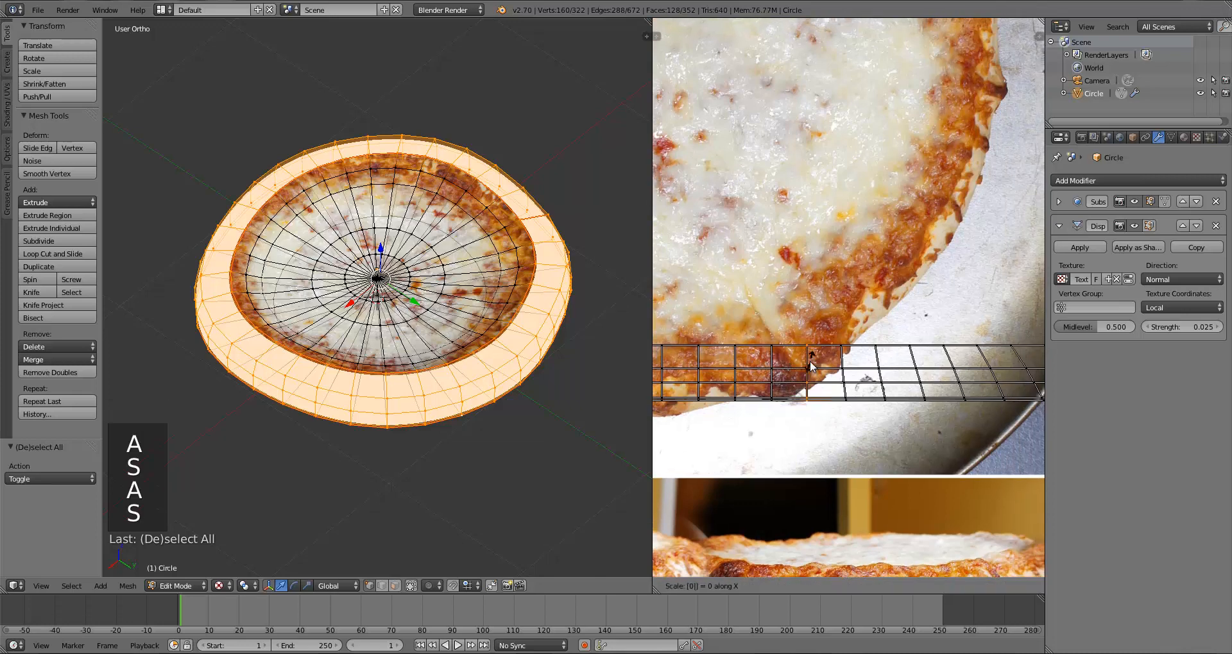
key(Return)
key(a)
middle_drag(857, 379, 747, 367)
alt+right_click(746, 364)
key(s)
key(x)
key(0)
key(Return)
key(a)
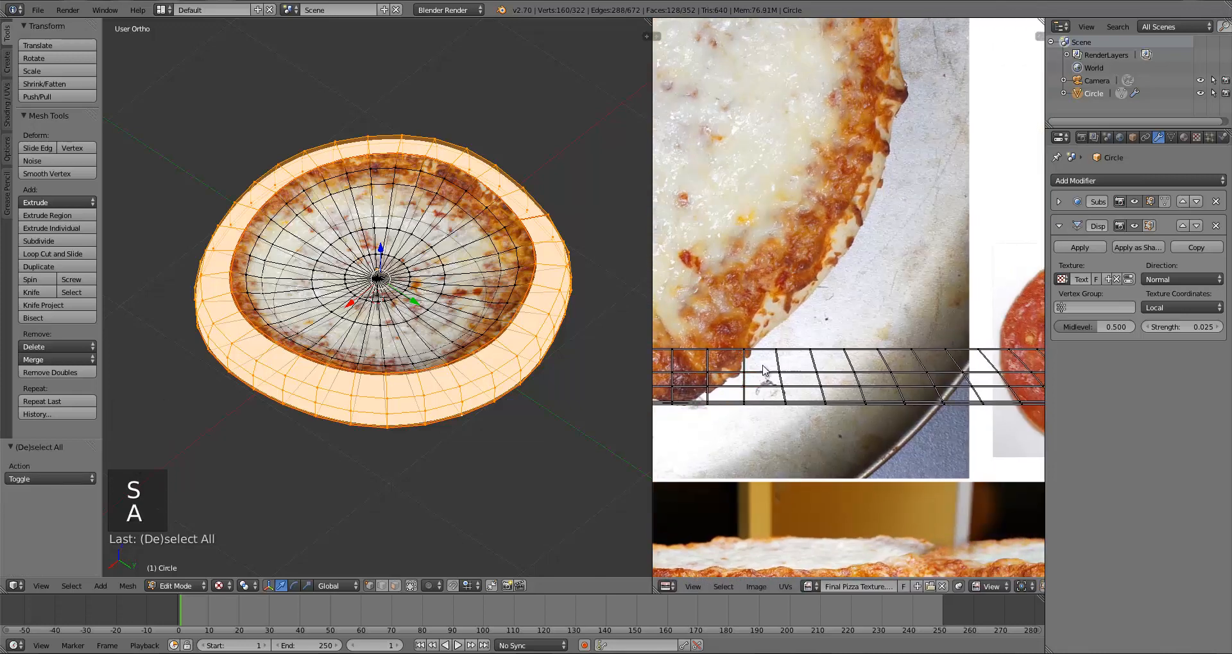
Make the nineteenth and twentieth cross edges, over the bare pan, vertical by scaling each to 0 along X
alt+right_click(781, 363)
key(s)
key(x)
key(0)
key(Return)
key(a)
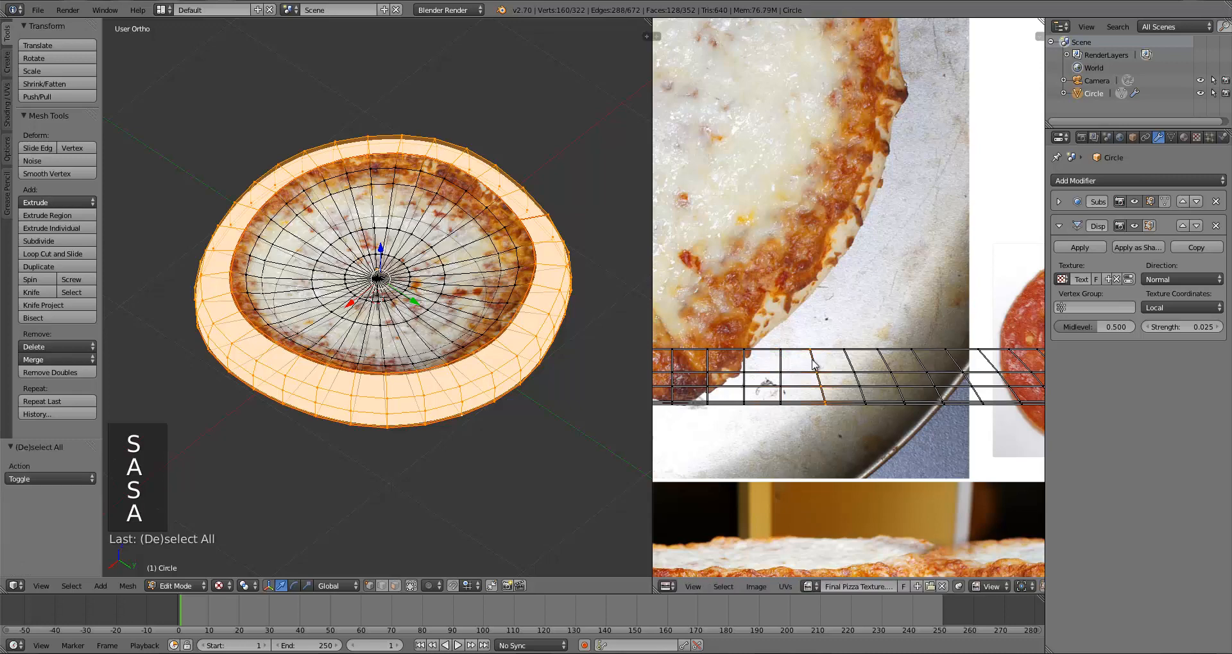
key(s)
key(x)
key(0)
key(Return)
key(a)
Straighten the next two slanted cross edges over the pan by scaling each one to 0 along X
alt+right_click(846, 361)
key(s)
key(x)
key(0)
key(Return)
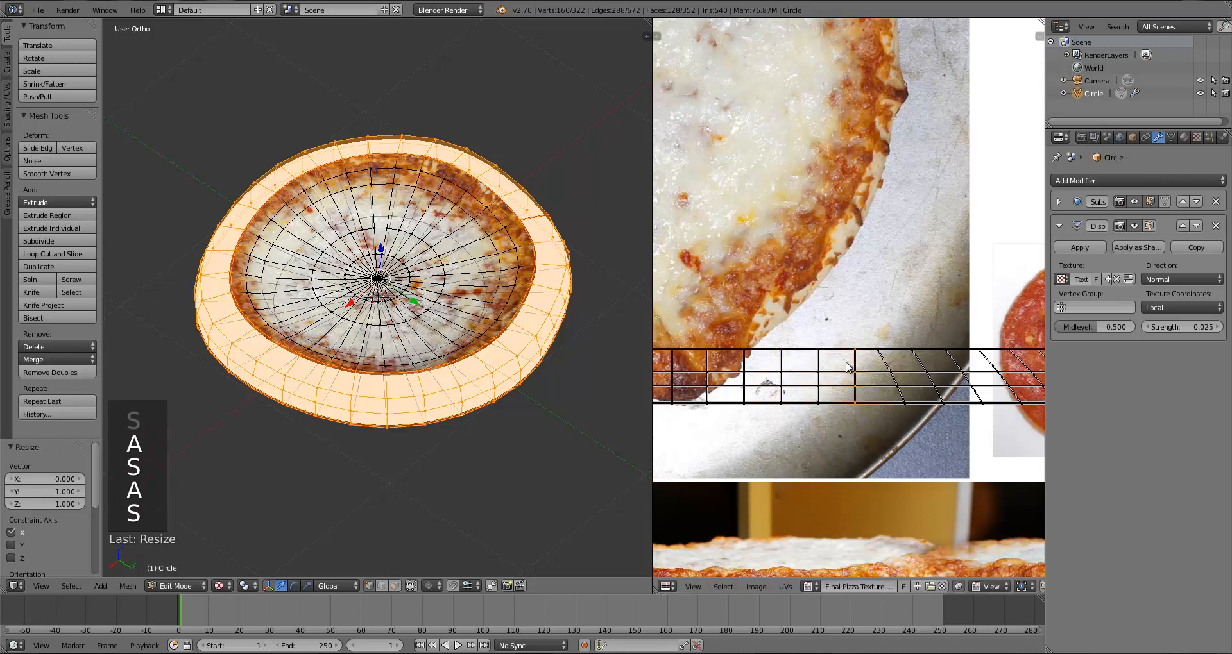
key(a)
middle_drag(874, 366, 712, 359)
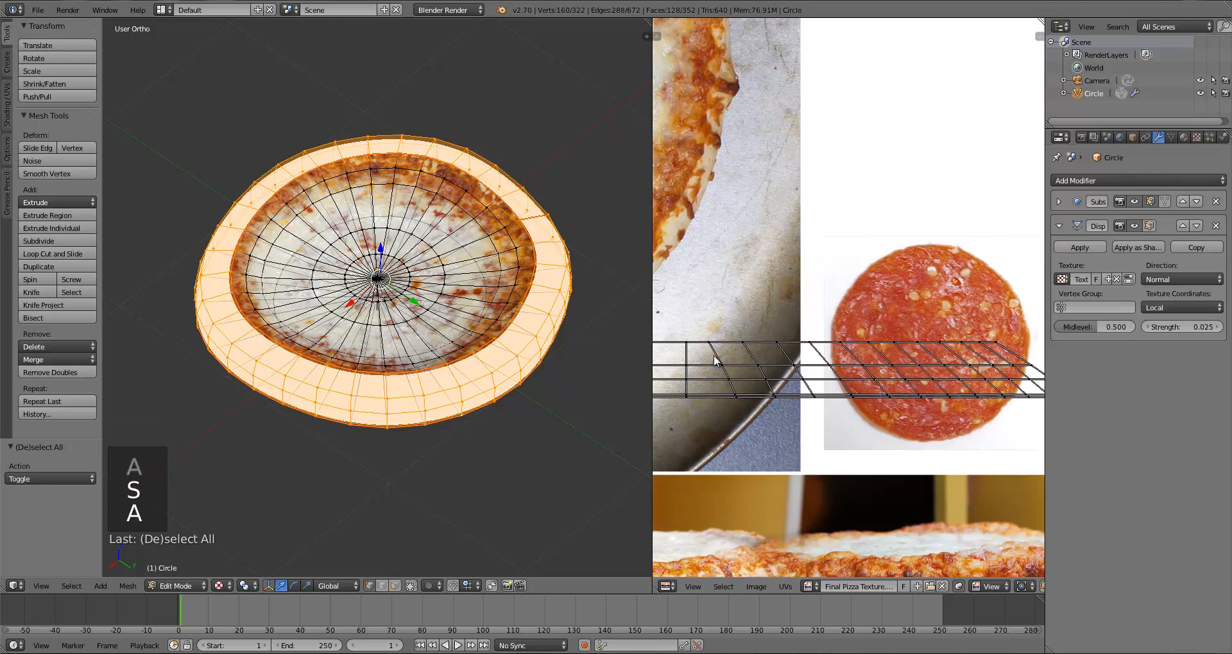
alt+right_click(715, 361)
key(x)
key(0)
key(Return)
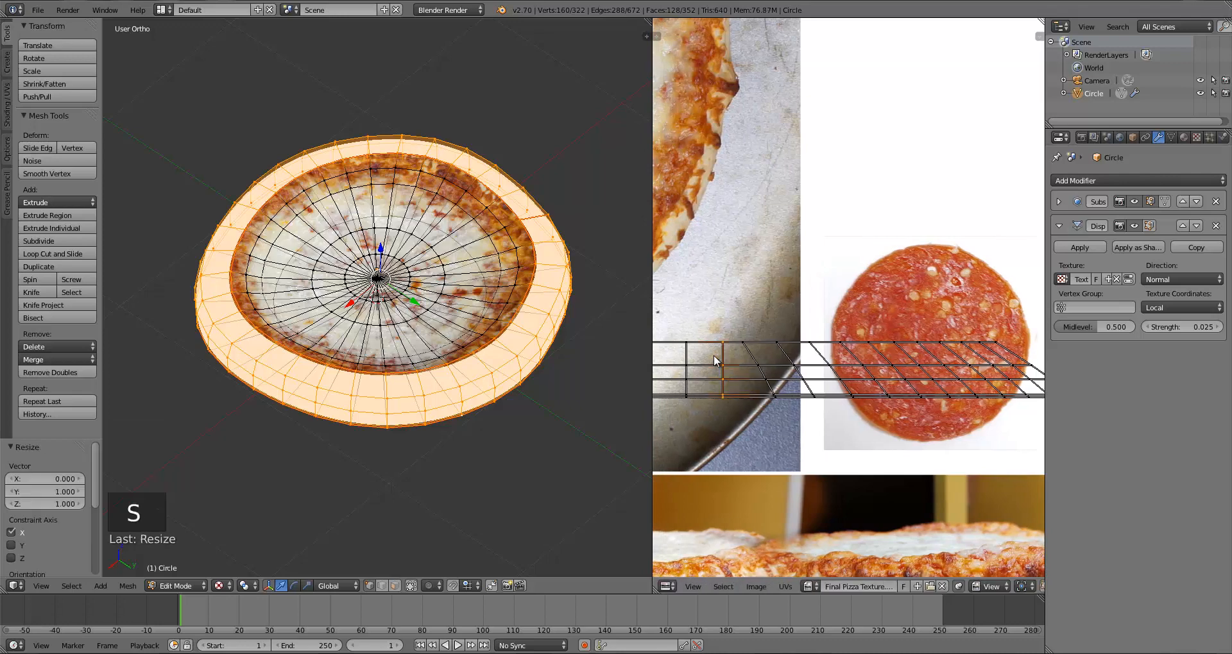
key(a)
Make the last two slanted cross edges before the pan photo's right border vertical, scaling each to 0 along X
alt+right_click(748, 355)
key(s)
key(x)
key(0)
key(Return)
key(a)
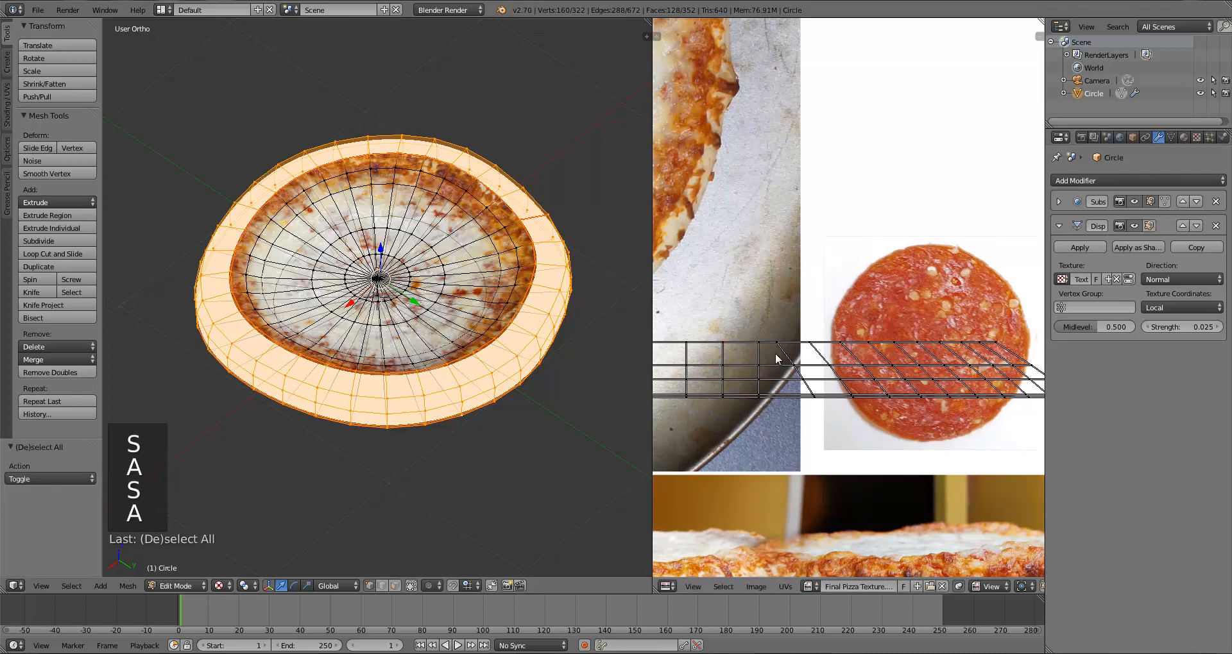
alt+right_click(781, 355)
key(s)
key(Return)
key(a)
Straighten the first slanted cross edge beside the pepperoni photo by scaling it to 0 along X and clear the selection
alt+right_click(829, 355)
key(s)
key(x)
key(0)
key(Return)
key(a)
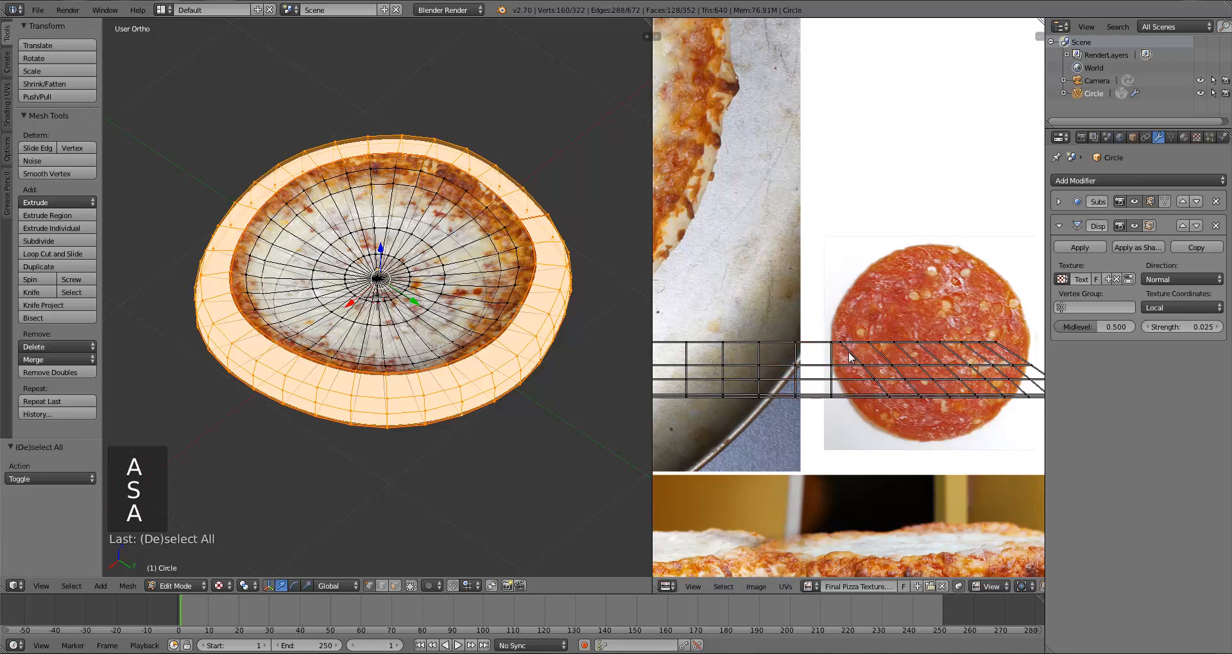
Straighten the first two slanted cross edges over the pepperoni photo by scaling each one to 0 along X
alt+right_click(848, 357)
key(s)
key(x)
key(0)
key(Return)
key(a)
alt+right_click(882, 358)
key(s)
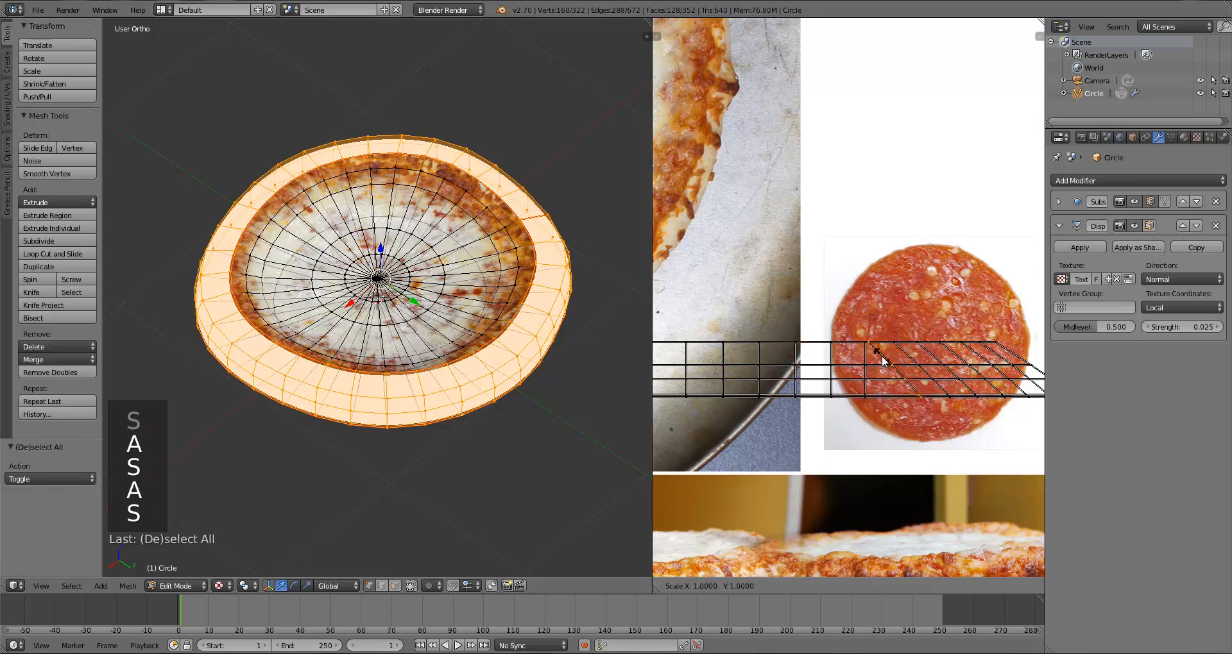
key(x)
key(0)
key(Return)
key(a)
Make the next three slanted cross edges across the pepperoni's centre vertical, scaling each to 0 along X
alt+right_click(912, 360)
key(s)
key(x)
key(0)
key(Return)
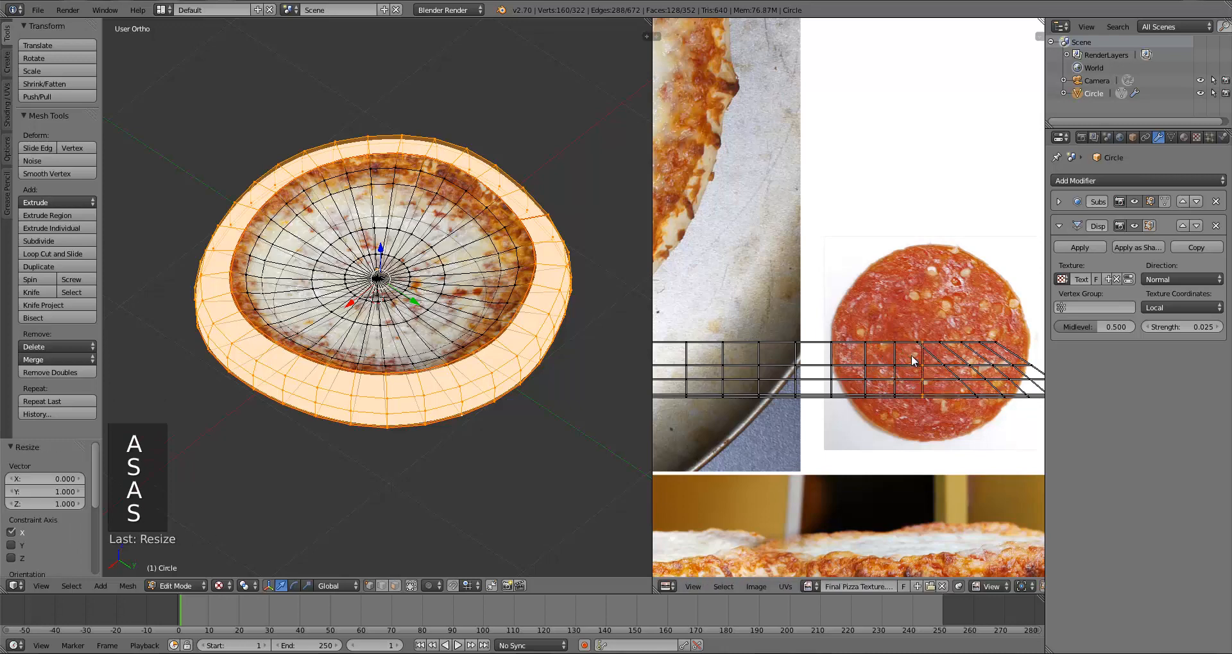
middle_drag(914, 360, 800, 389)
key(s)
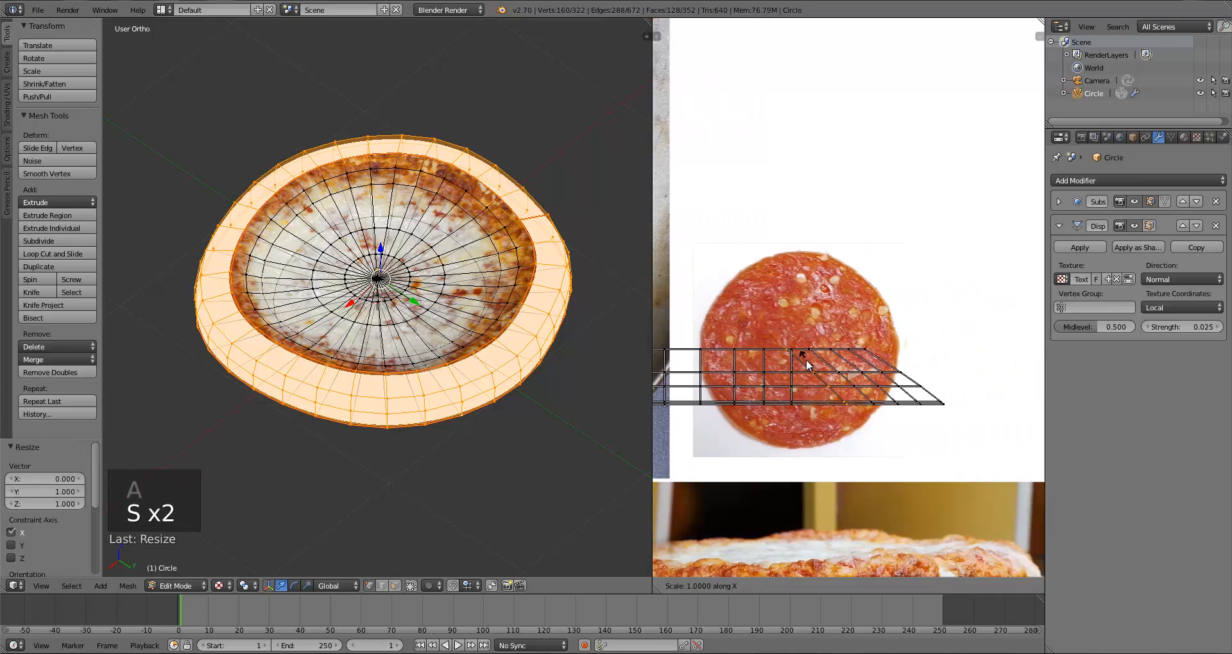
key(a)
key(s)
key(a)
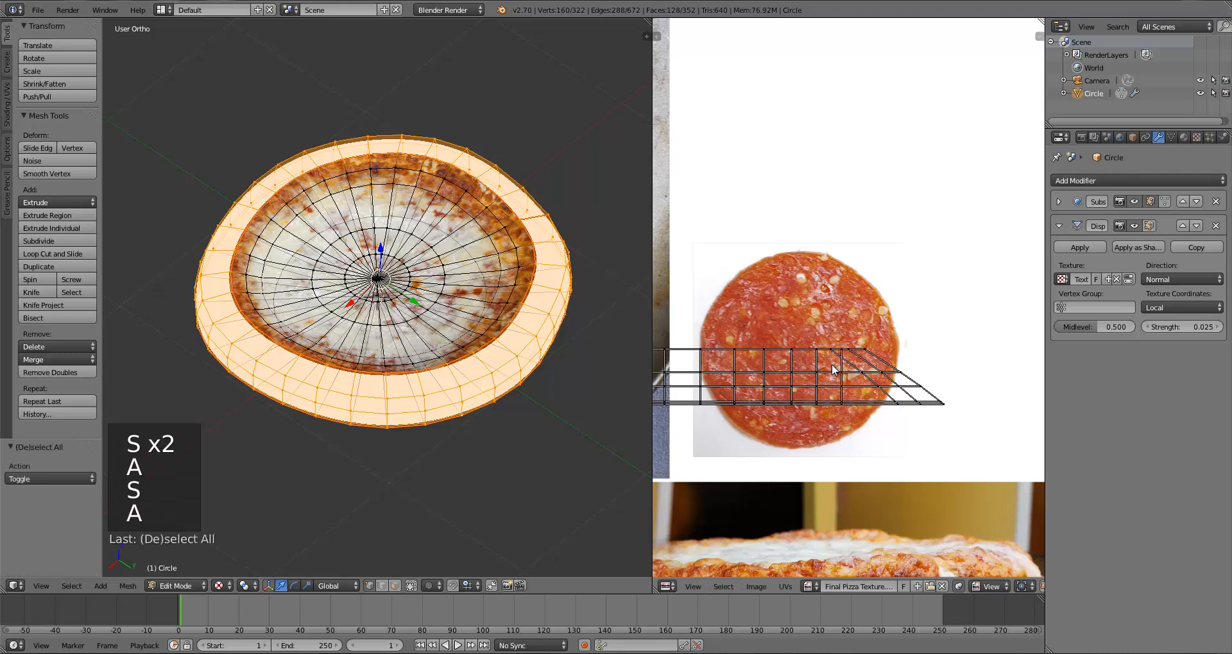
Straighten the two slanted cross edges before the strip's end edge by scaling each to 0 along X
key(s)
key(a)
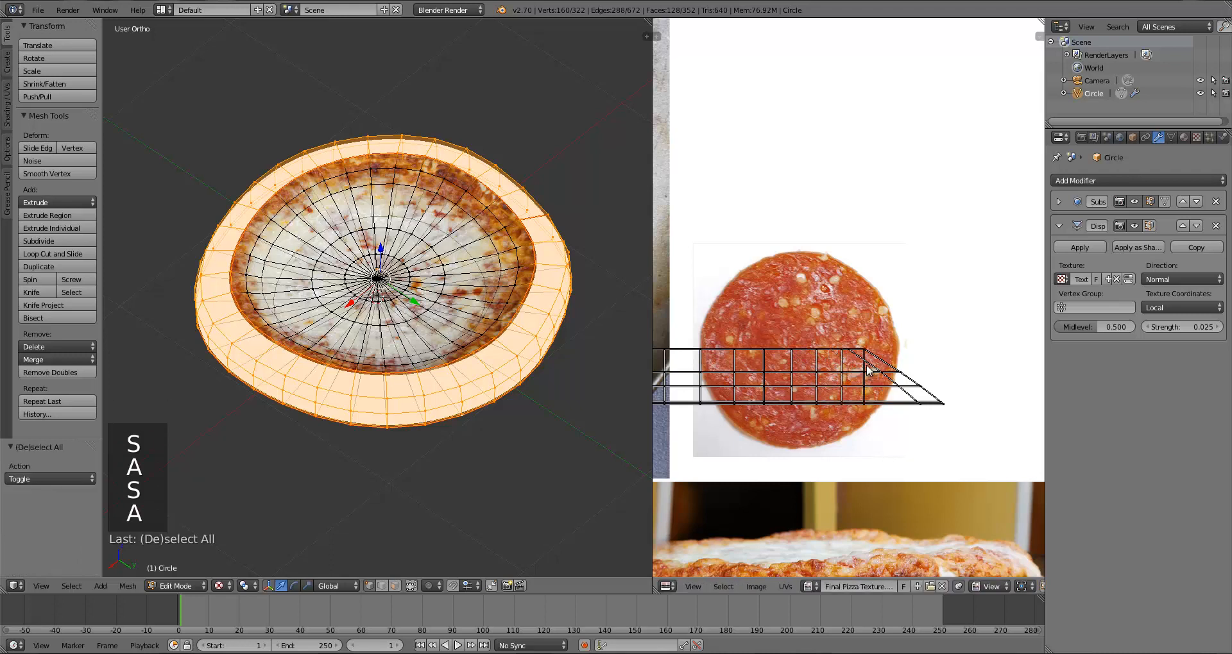
key(s)
right_click(866, 365)
alt+right_click(869, 363)
key(s)
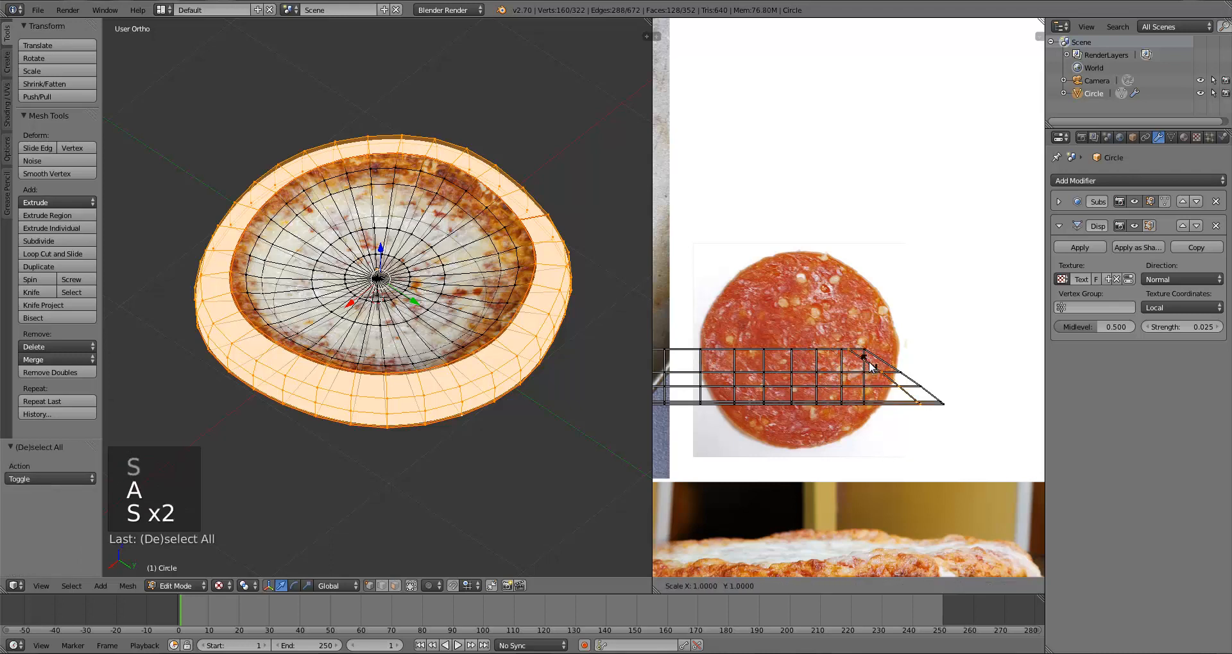
key(x)
key(0)
key(Return)
key(a)
Scale the strip's slanted right end edge to 0 along X and clear the selection
key(s)
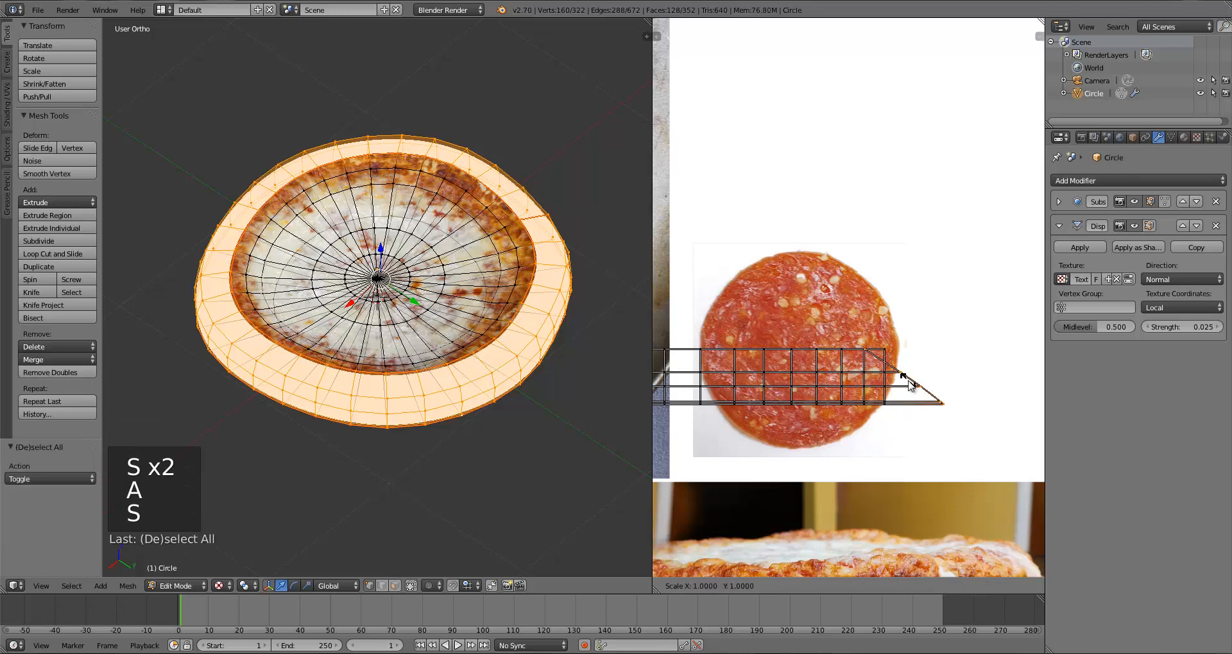
click(907, 385)
key(a)
Select the column near the strip's middle and enable proportional editing with Constant falloff
scroll(874, 393, down, 3)
mouse_move(920, 402)
middle_down()
mouse_move(1029, 391)
mouse_move(914, 390)
mouse_move(892, 410)
middle_up()
scroll(914, 389, down, 3)
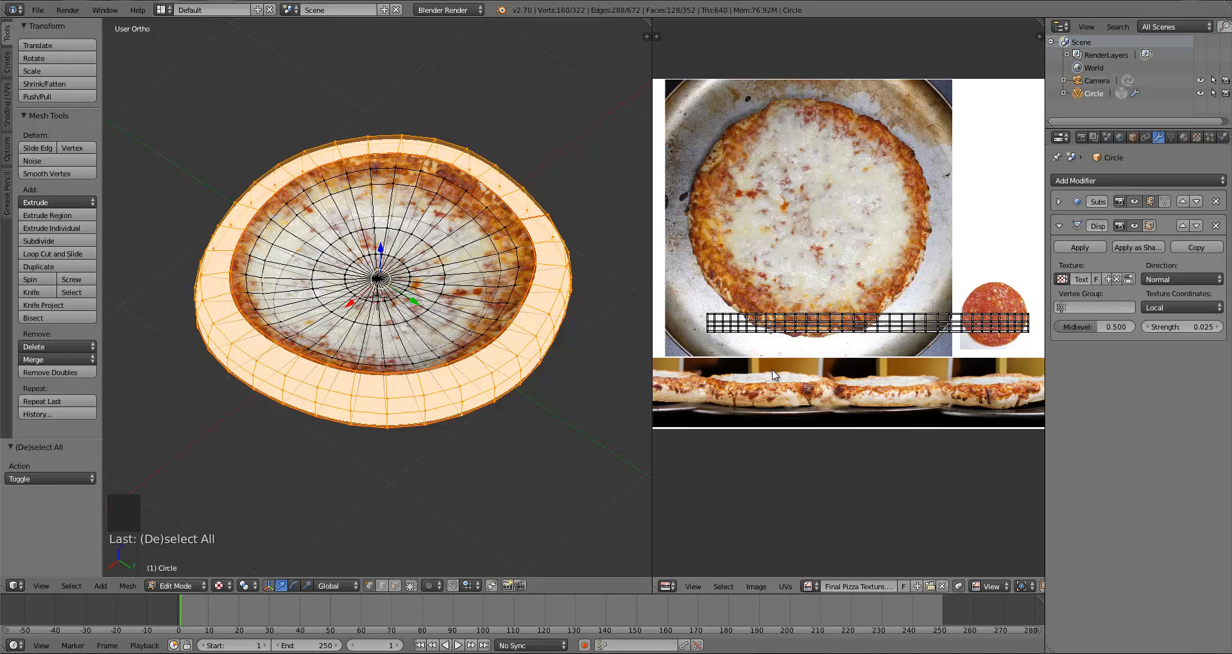
key(b)
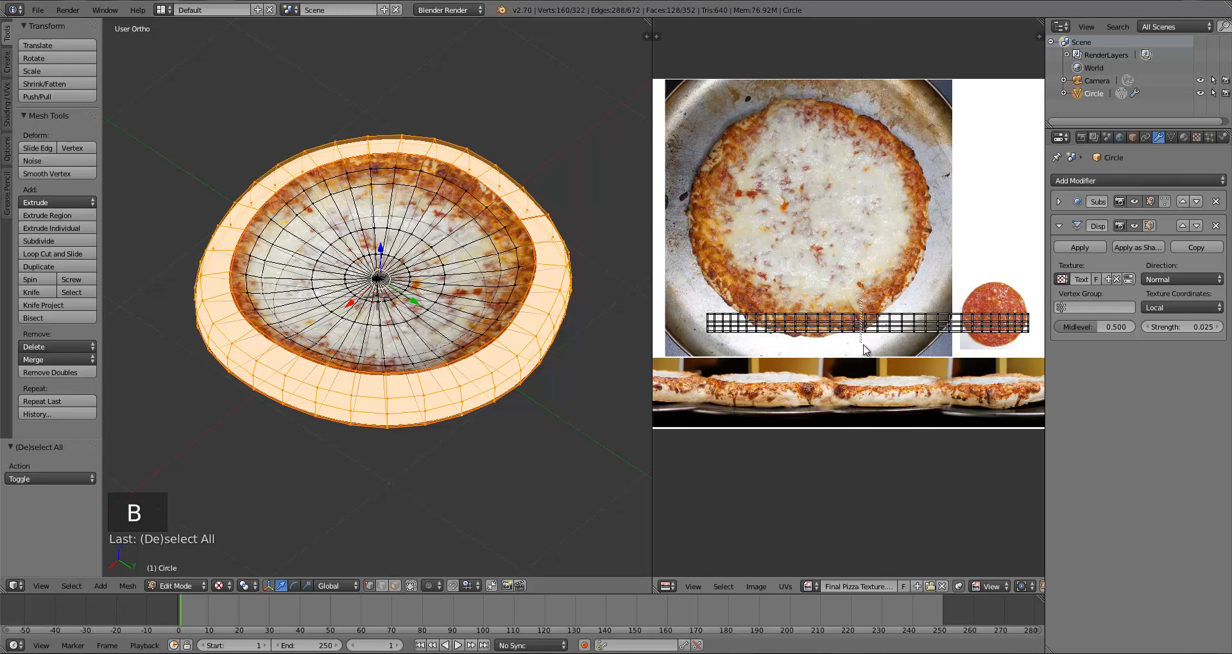
drag(873, 356, 672, 533)
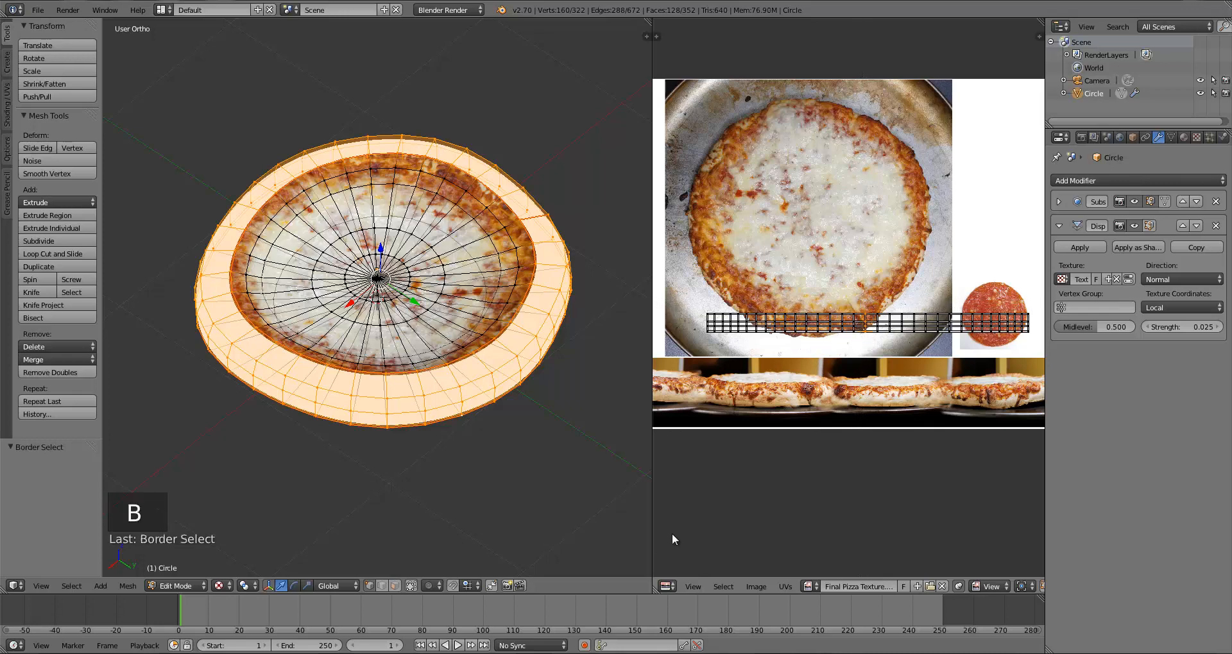
click(433, 590)
click(446, 556)
click(451, 586)
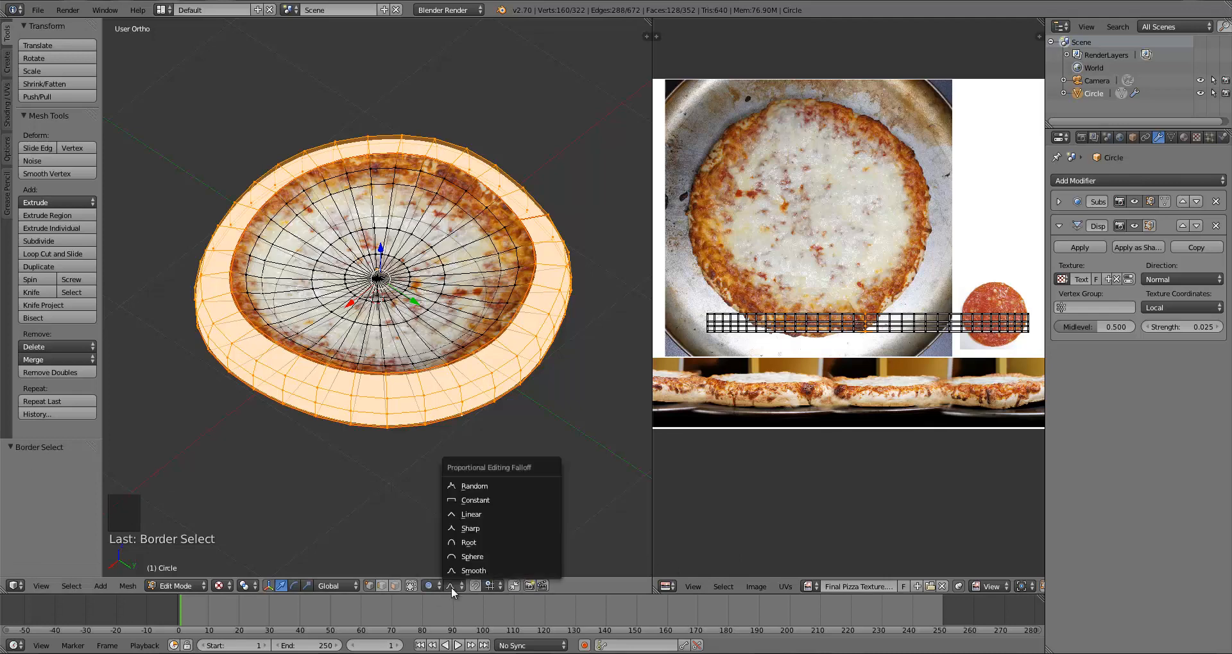
click(475, 499)
Try to scale the selected middle column along X with Constant proportional falloff
key(s)
scroll(864, 443, up, 4)
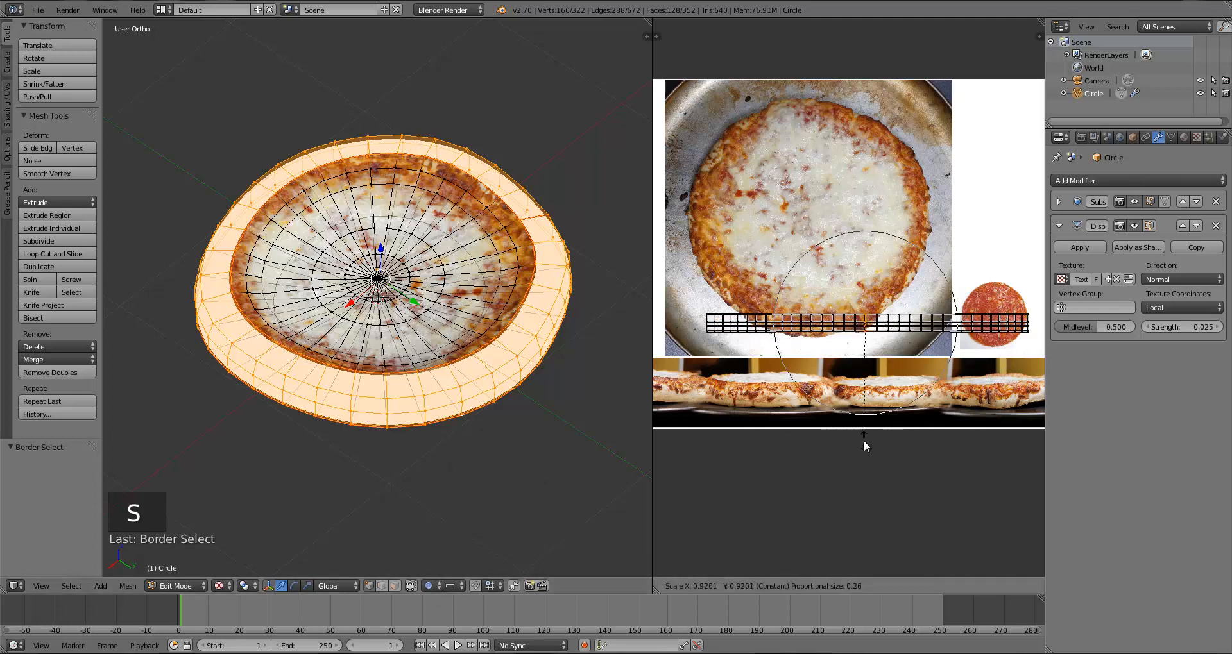
key(x)
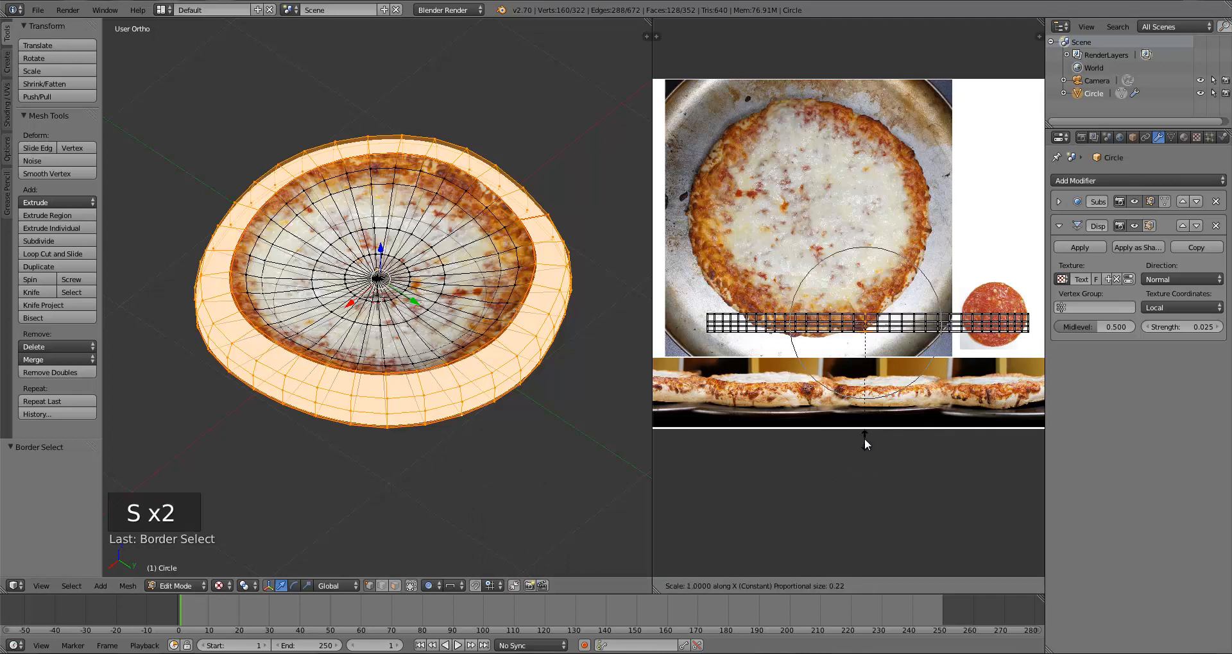
scroll(863, 433, down, 6)
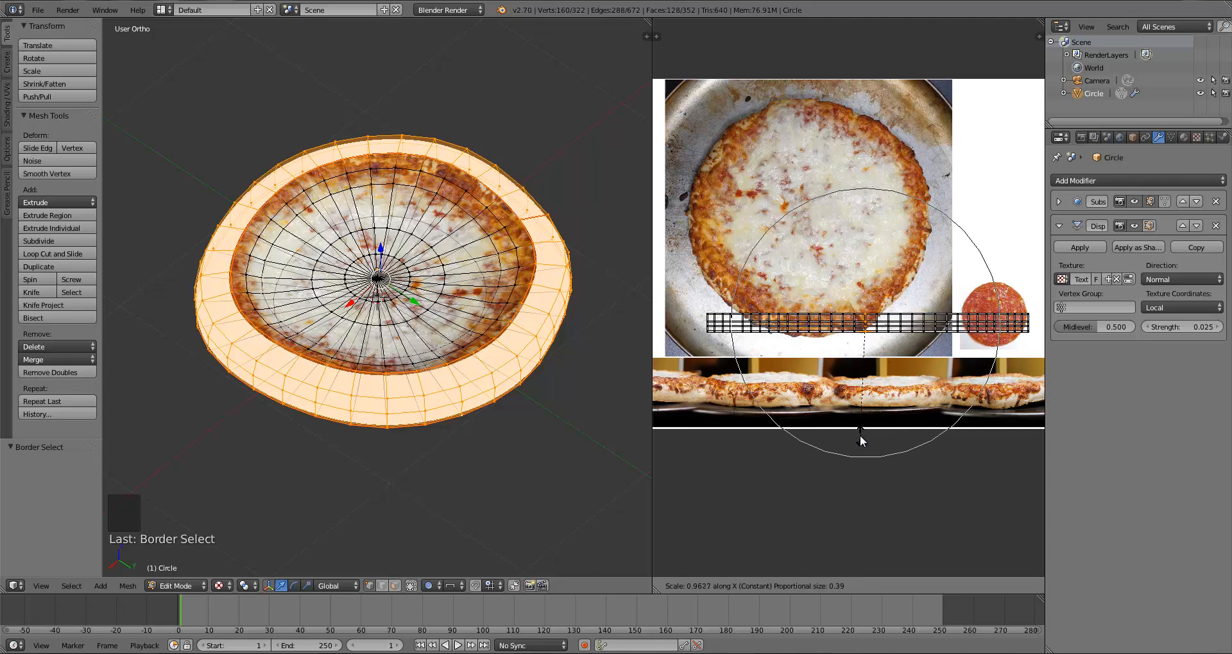
click(846, 447)
Set the proportional falloff to Smooth, try scaling the middle column along X, and clear the selection
click(453, 586)
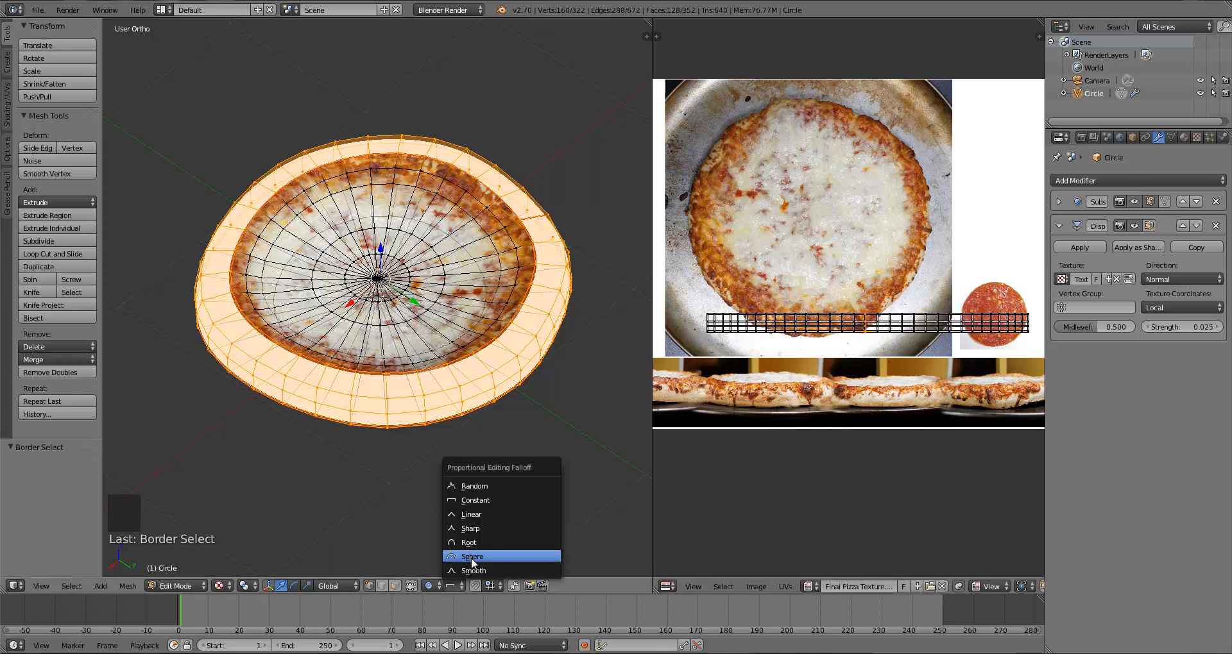
click(474, 571)
key(s)
key(x)
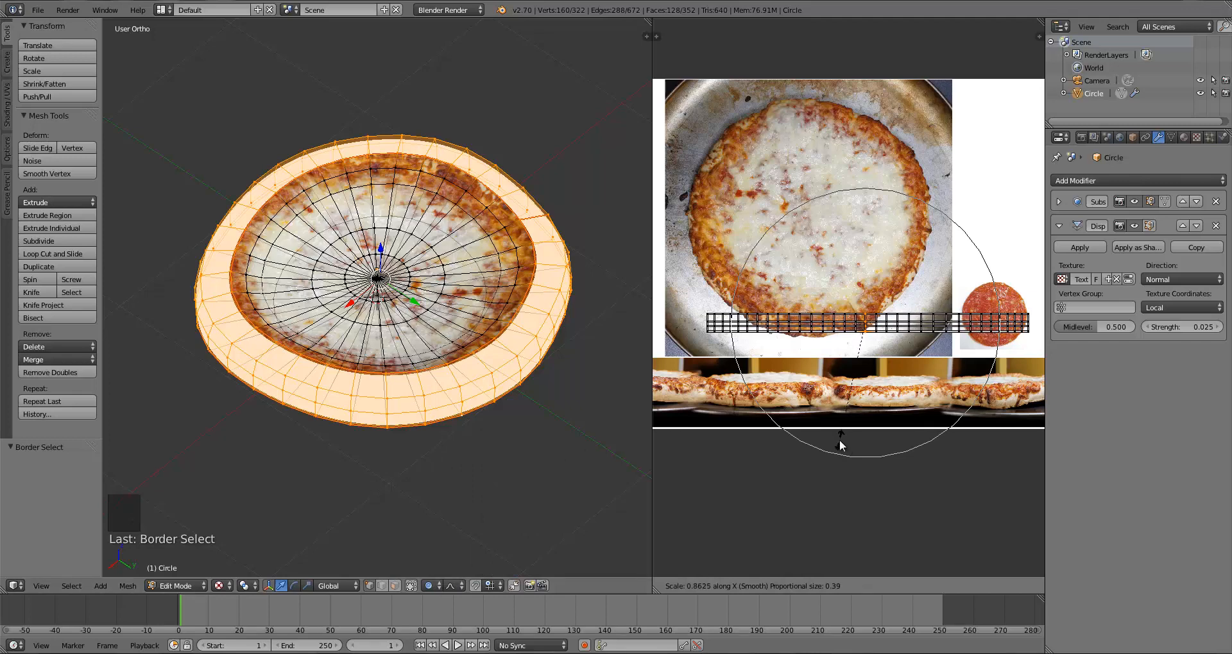
click(840, 441)
key(a)
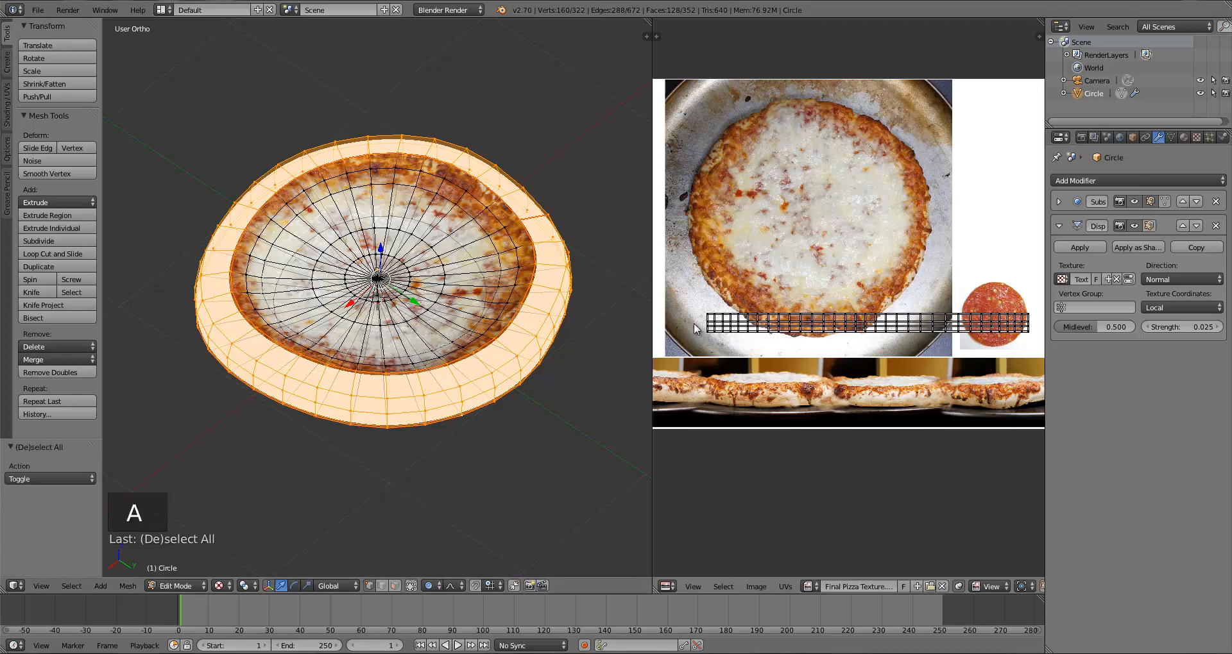
Move the strip's left end column outward along X in two small proportional moves with a size of 0.08
key(v)
key(b)
drag(692, 295, 707, 340)
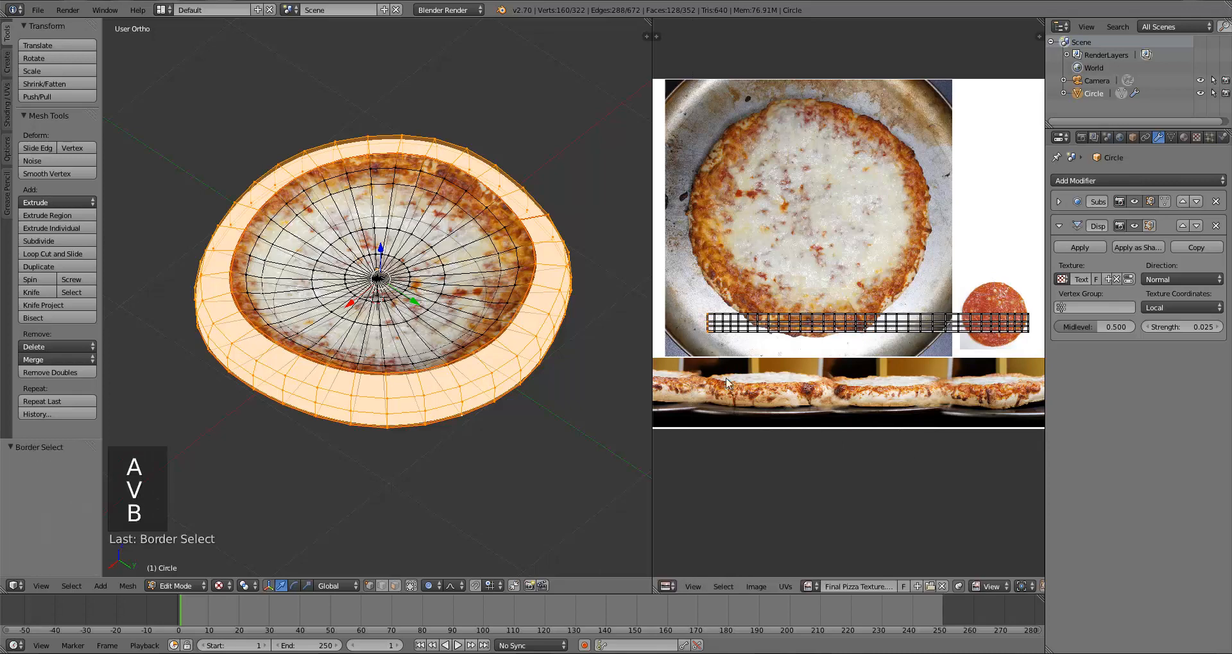
key(g)
scroll(725, 385, up, 9)
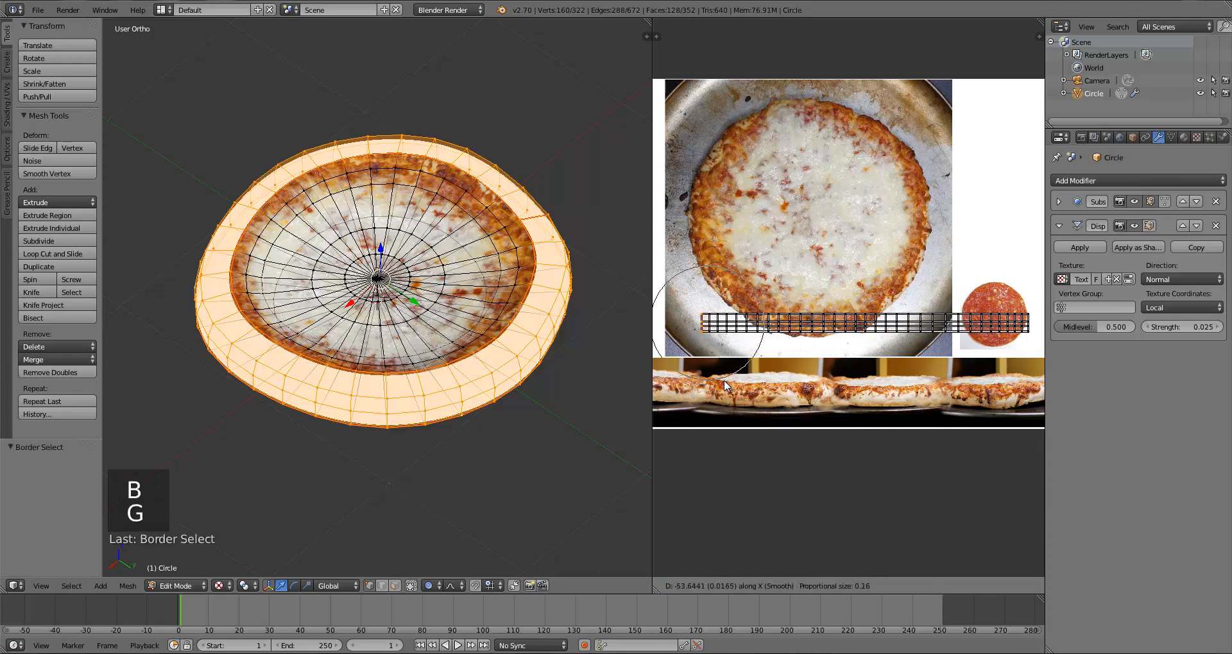
key(g)
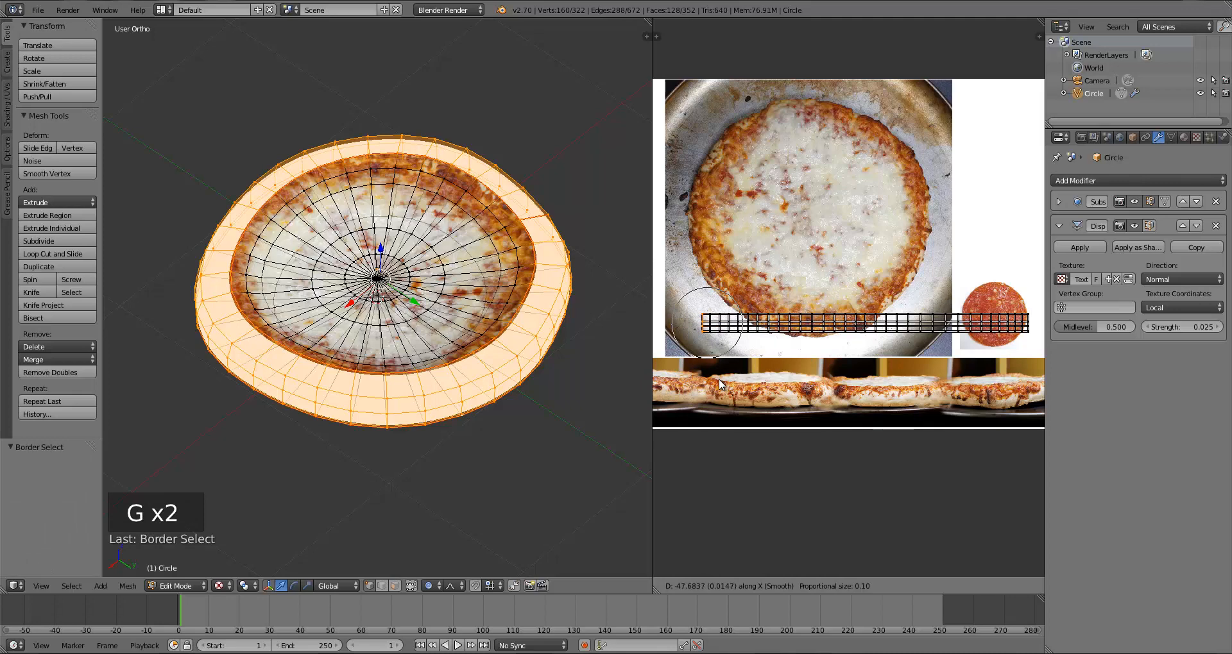
key(g)
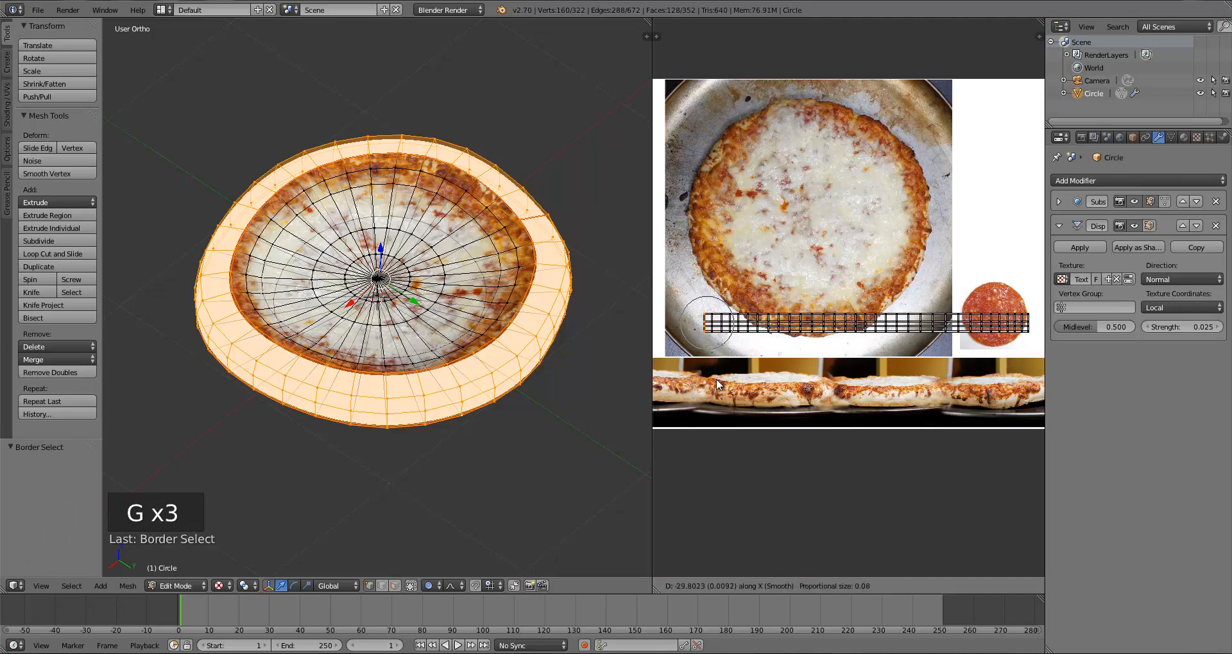
click(719, 383)
key(g)
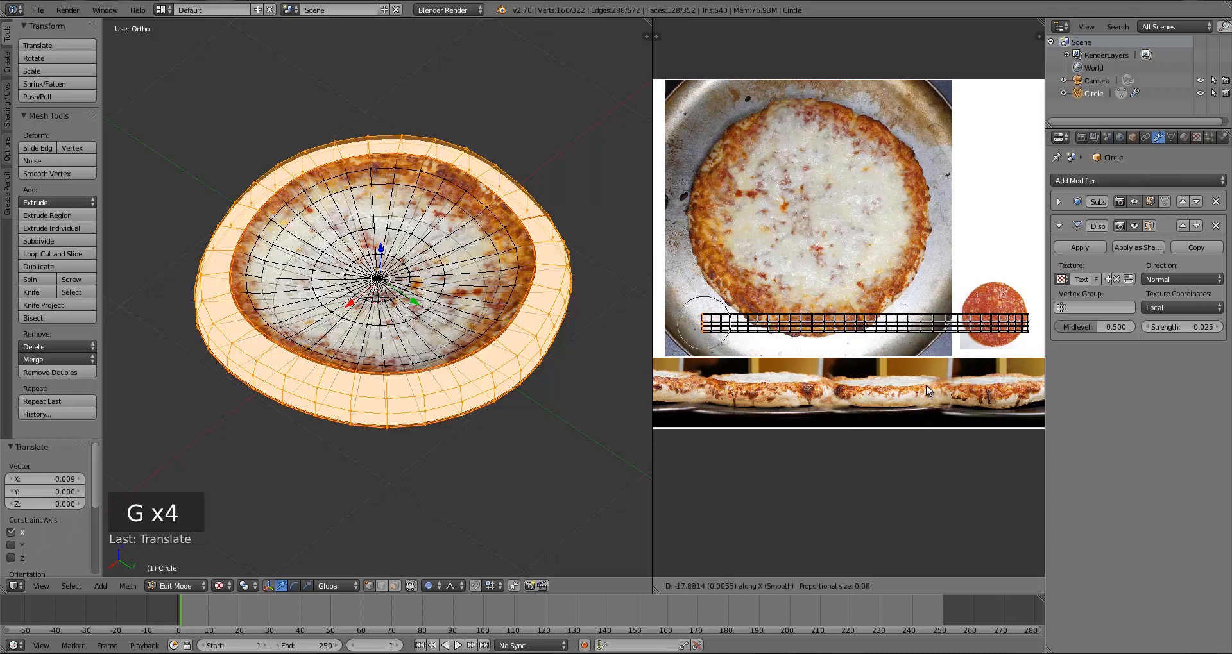
click(926, 391)
Move the strip's right end column outward by about 0.017 along X, nudge it slightly further and clear the selection
key(a)
key(b)
drag(1023, 308, 1040, 350)
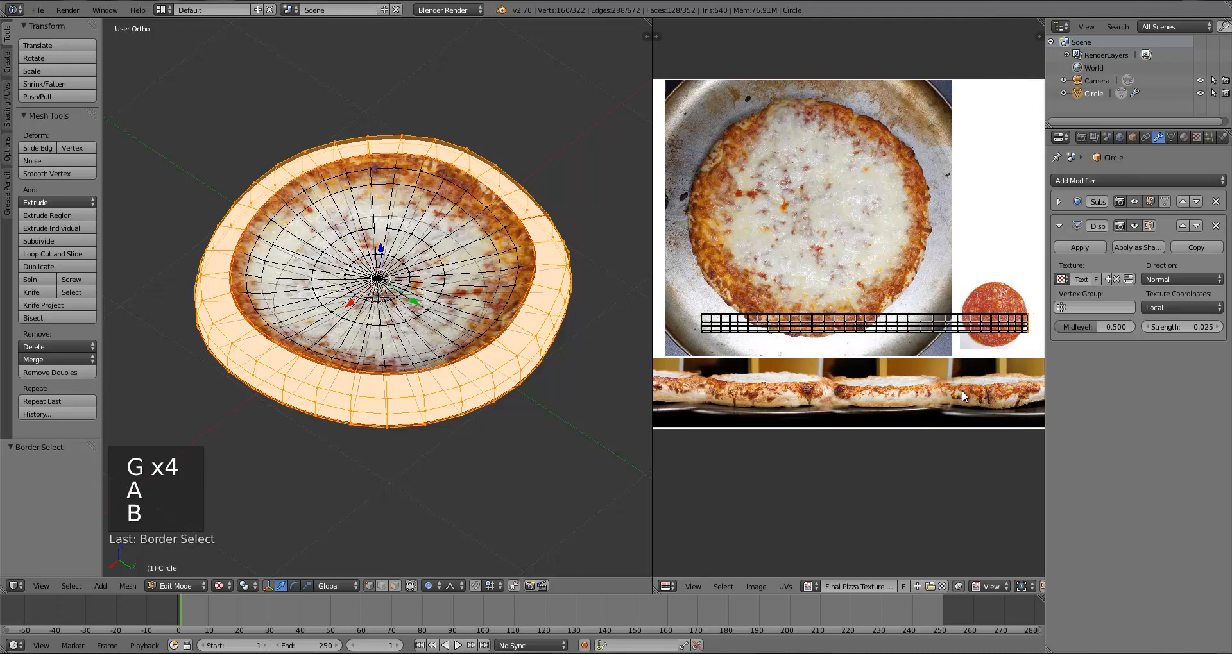
key(g)
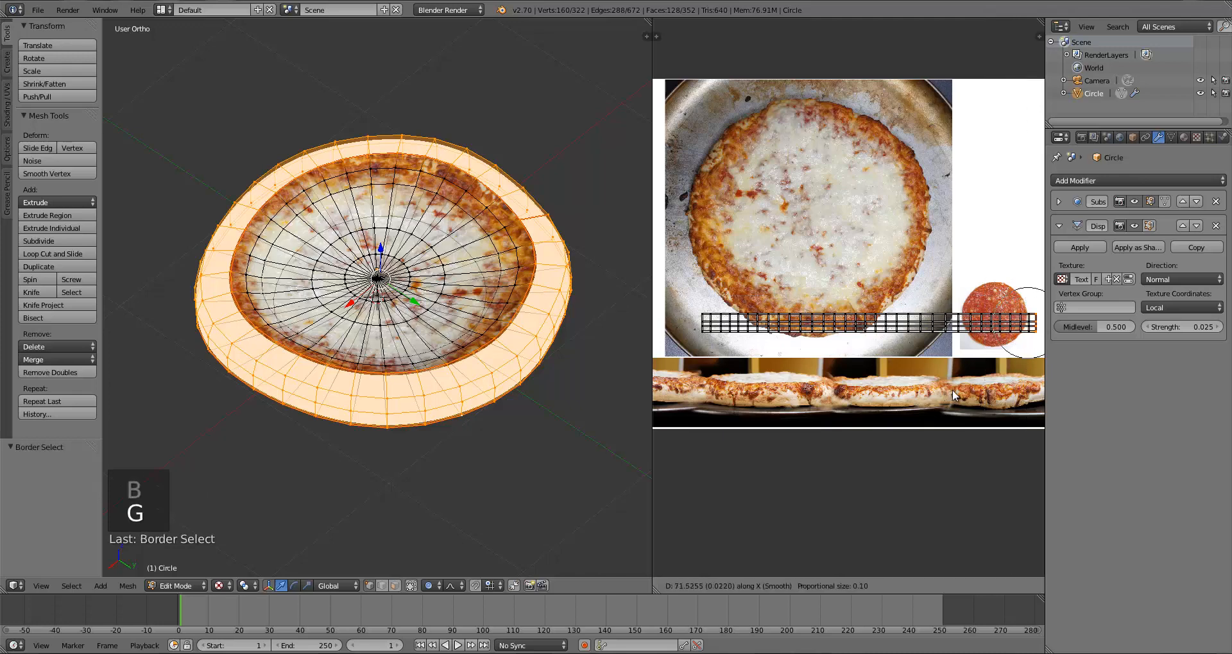
scroll(950, 389, up, 5)
click(949, 389)
key(g)
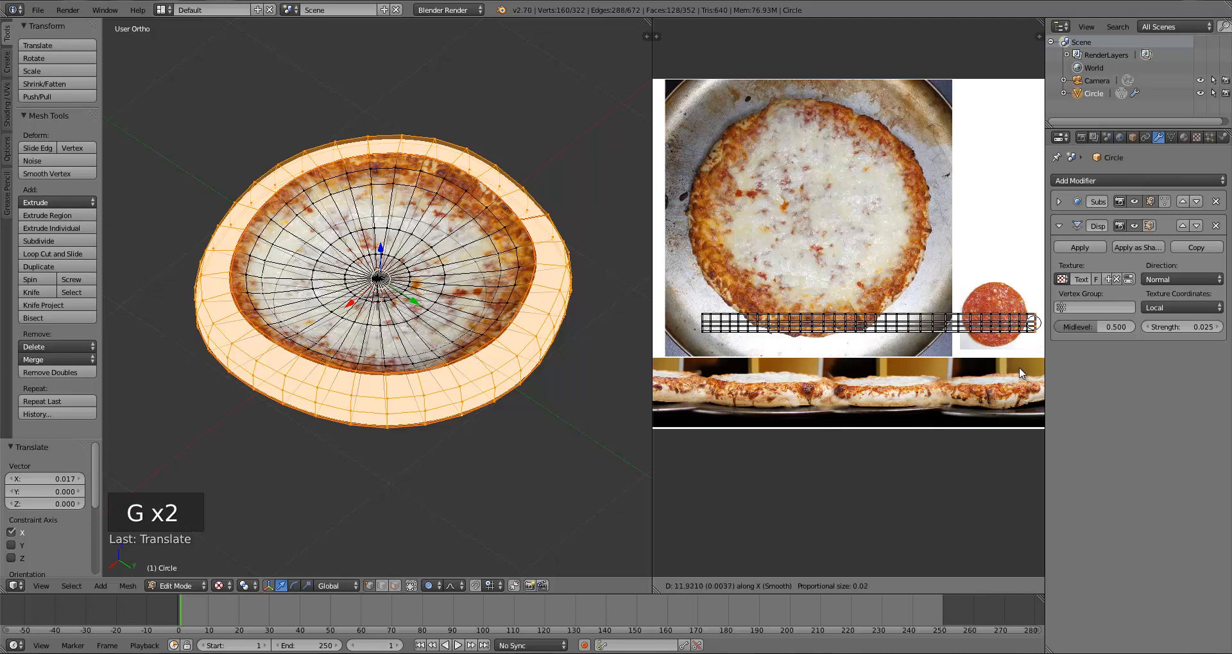
click(1022, 373)
key(a)
Select the strip's left end column again, nudge it outward and clear the selection
key(b)
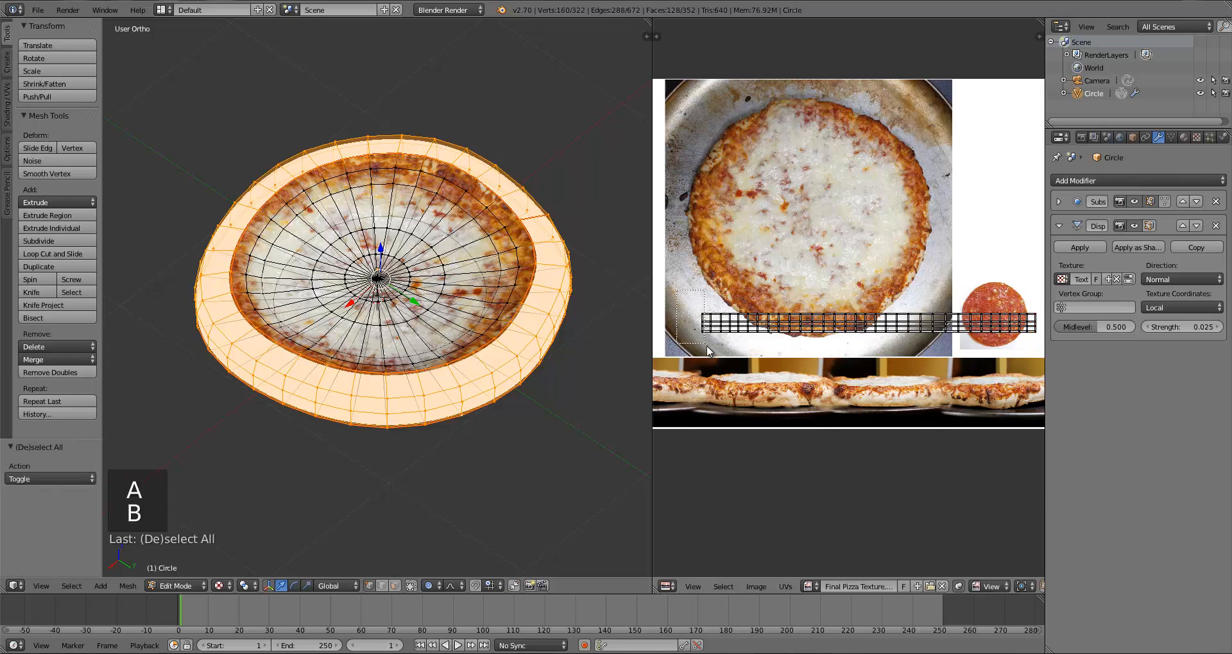
drag(708, 351, 709, 353)
key(g)
click(816, 377)
key(a)
Re-enter Edit Mode and move the whole strip by -0.024 in X and -0.202 in Y onto the side-view crust photo
key(Tab)
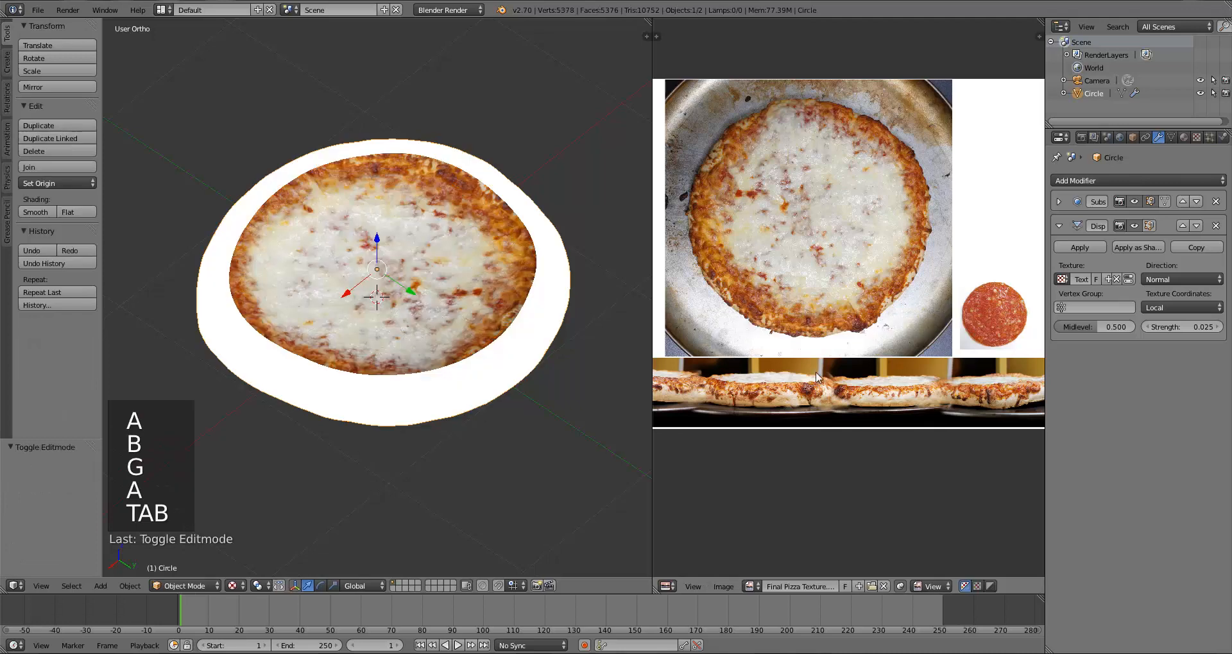
key(Tab)
key(a)
key(a)
key(a)
key(g)
click(863, 448)
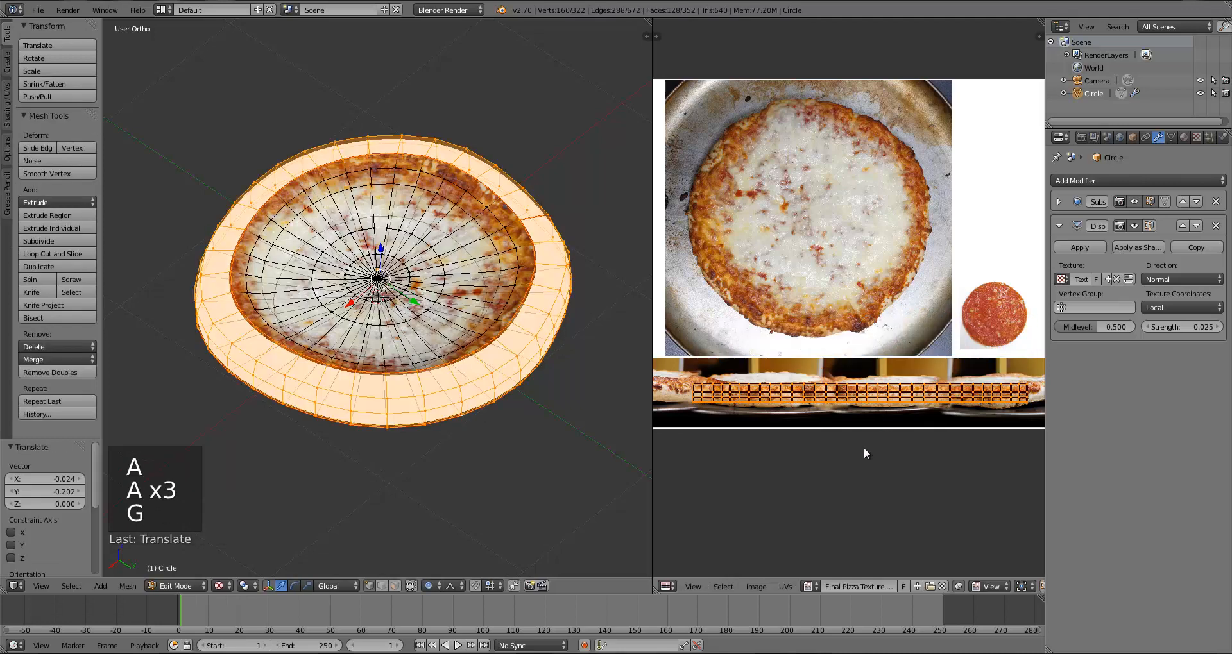
Widen the UV editor to fit the whole texture and stretch the strip along X by about 1.289
drag(651, 380, 339, 381)
middle_drag(629, 441, 676, 409)
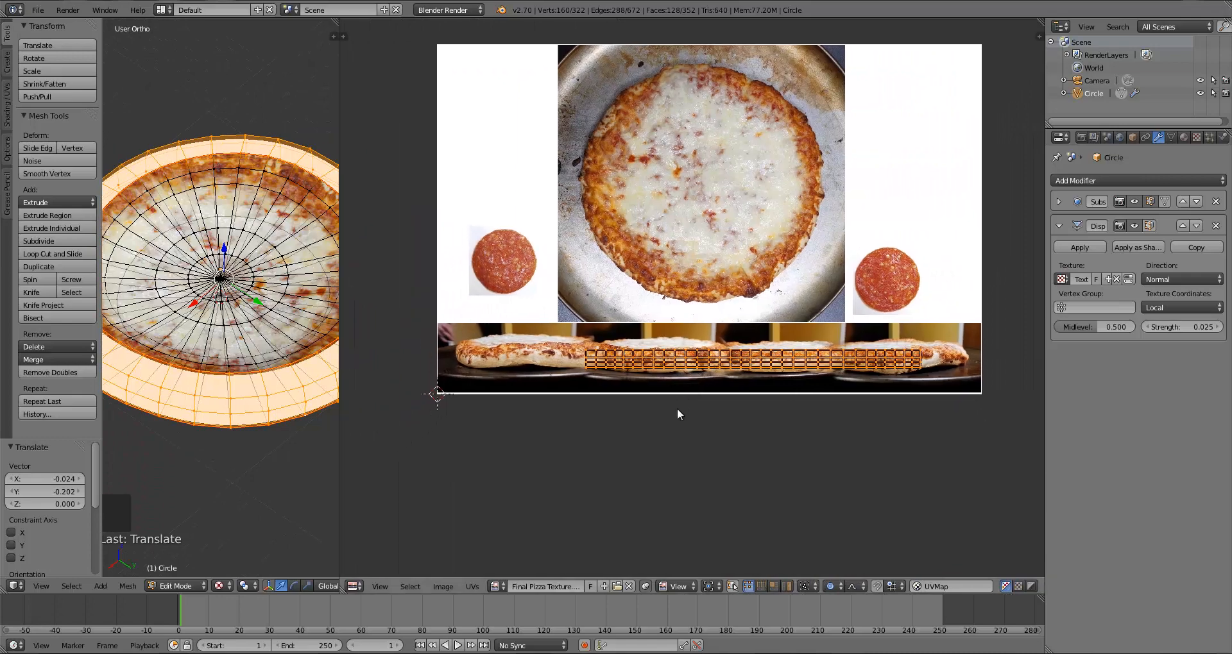
scroll(674, 411, up, 4)
middle_drag(629, 440, 649, 367)
scroll(680, 372, down, 3)
key(s)
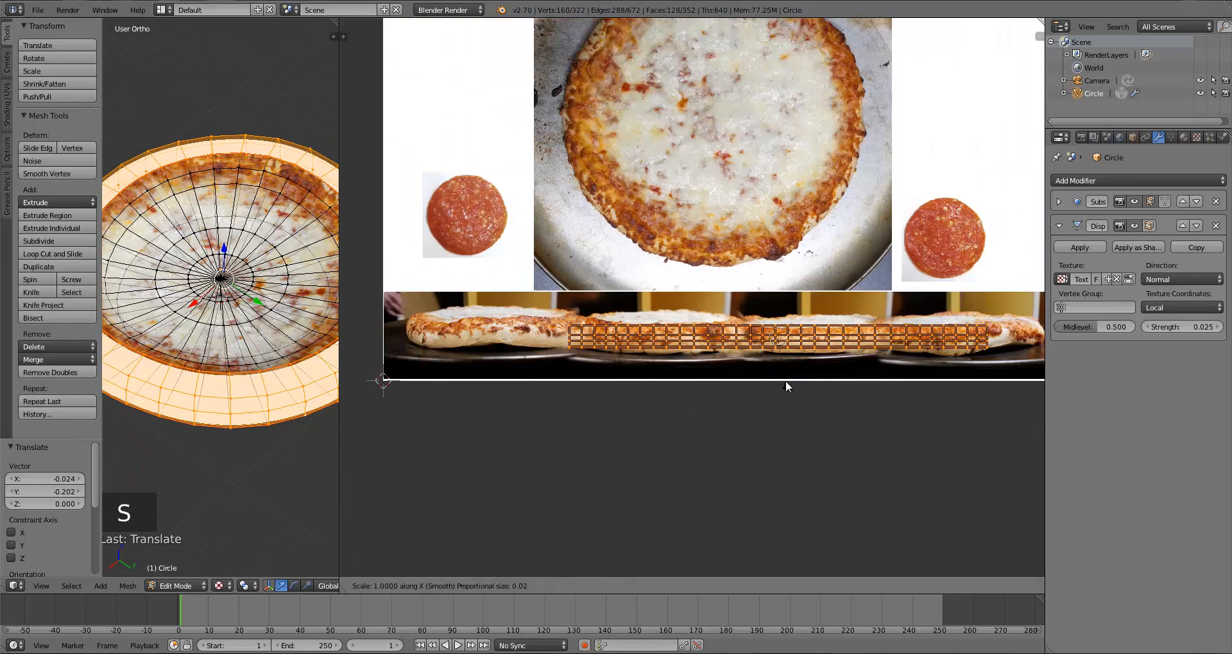
click(795, 388)
Align the strip with the full row of crust photos, stretching it along X by about 1.159
key(g)
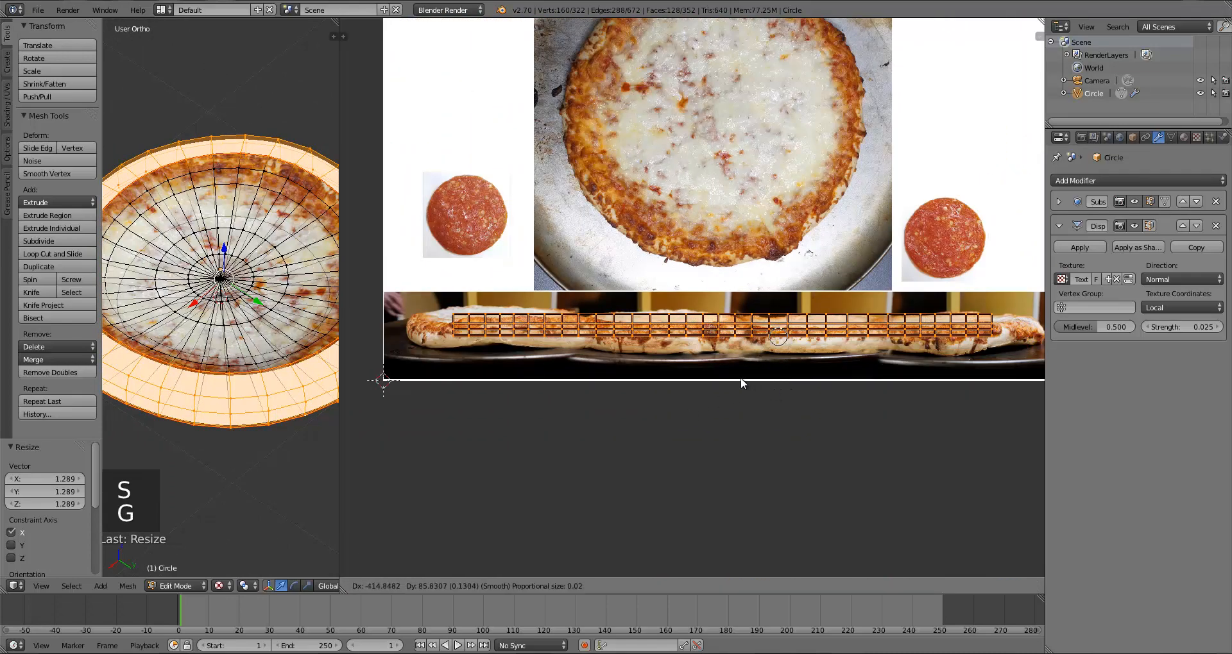
click(741, 378)
key(s)
click(745, 389)
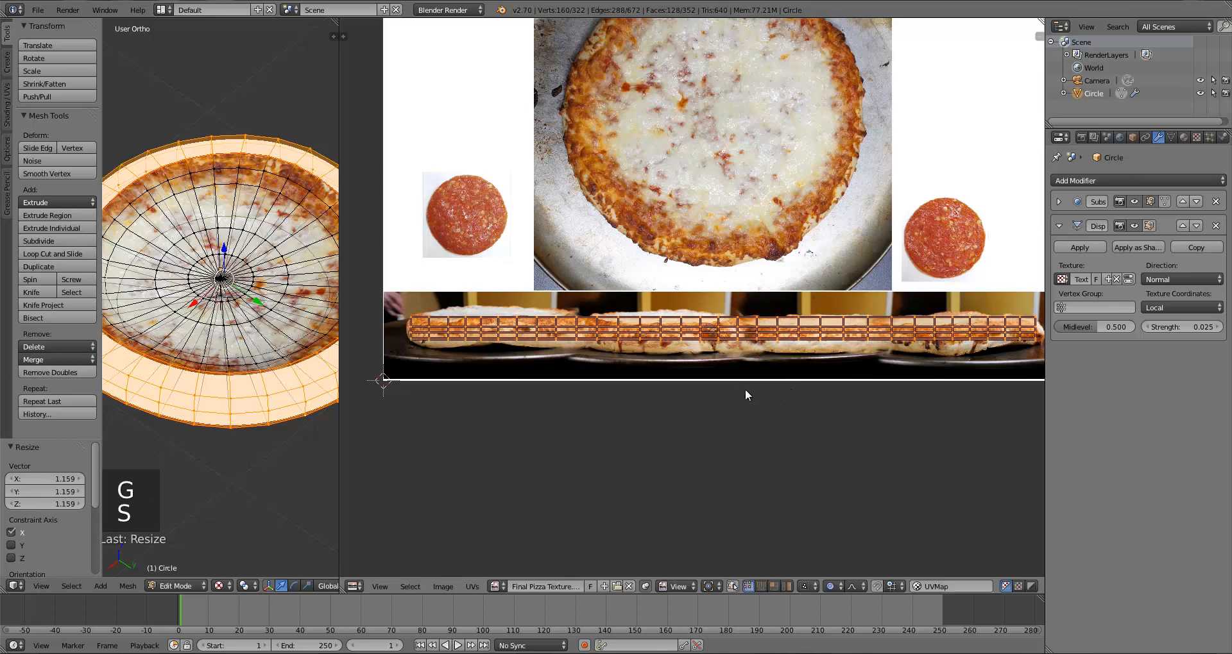
key(g)
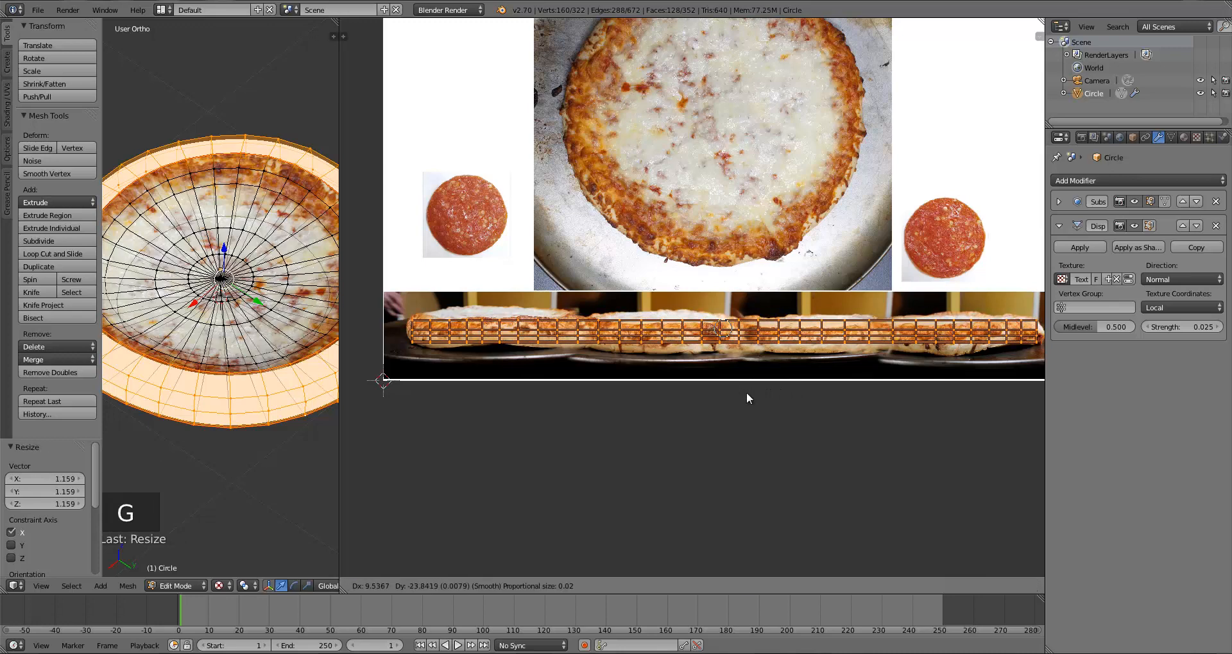
click(746, 393)
Select the strip's left end column and shift it slightly to fit the crust's left edge
scroll(691, 398, up, 4)
scroll(719, 403, up, 4)
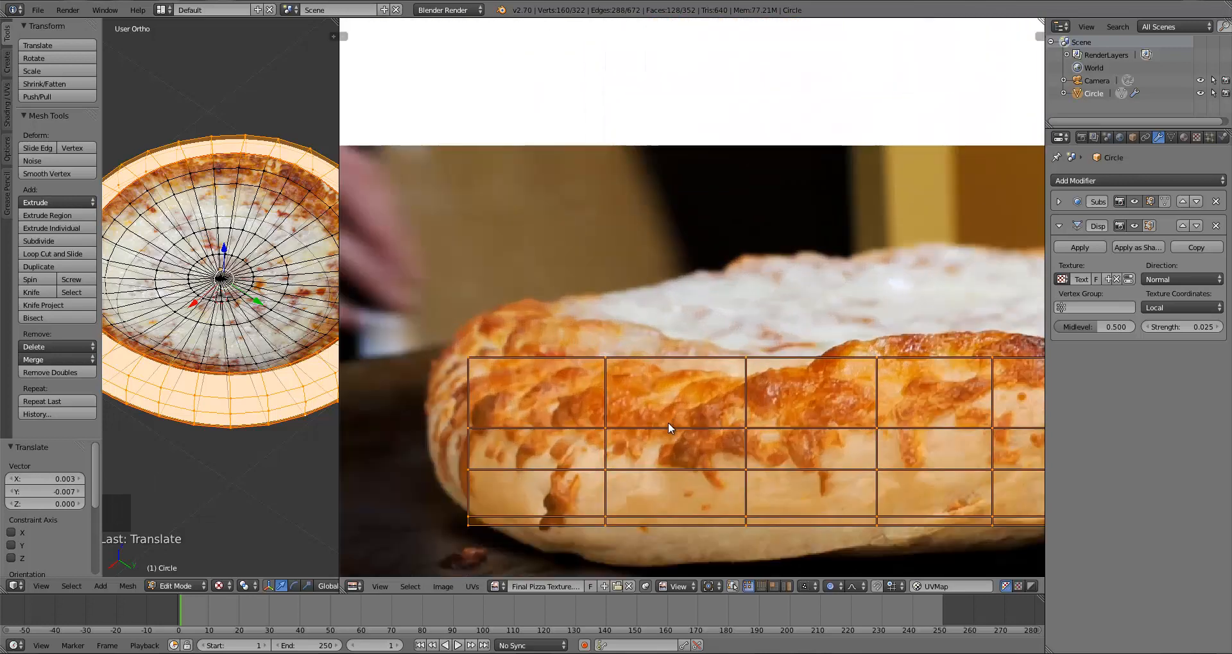
scroll(556, 290, up, 2)
key(a)
key(b)
drag(515, 236, 582, 468)
key(g)
click(619, 462)
Select the strip's second column of UV points and shift it with proportional editing on
key(a)
key(b)
drag(668, 241, 726, 433)
key(g)
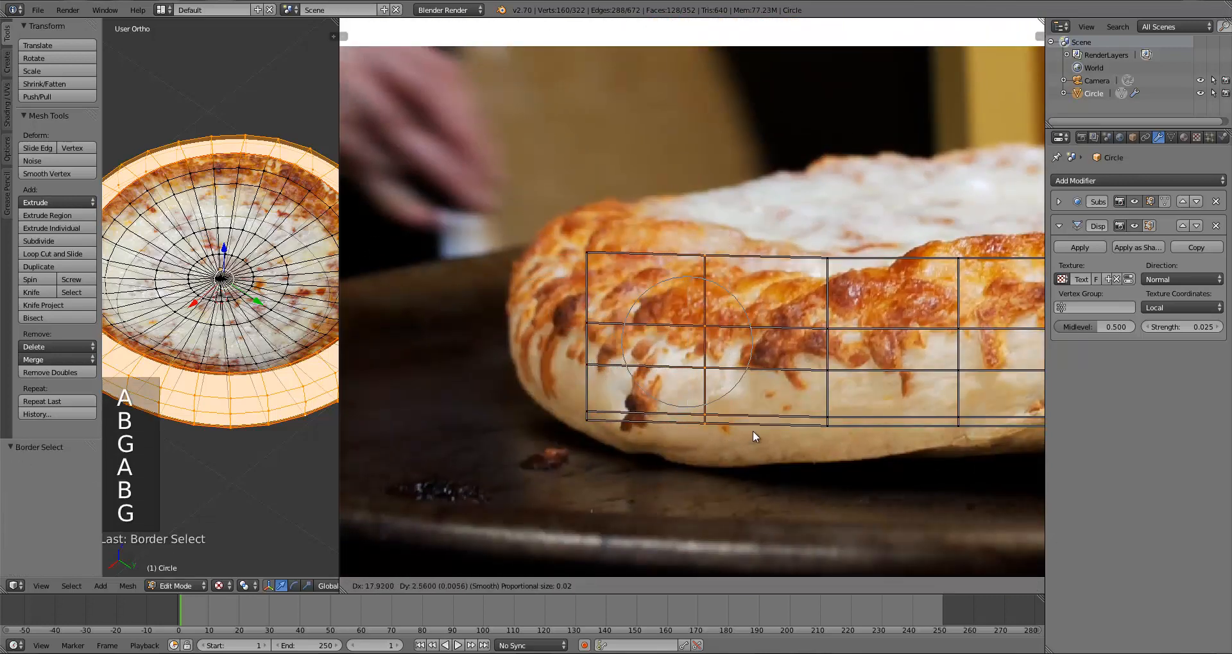
click(755, 428)
Turn off proportional editing and lower the strip's third column toward the crust's bottom edge
key(o)
key(a)
key(b)
drag(799, 240, 852, 423)
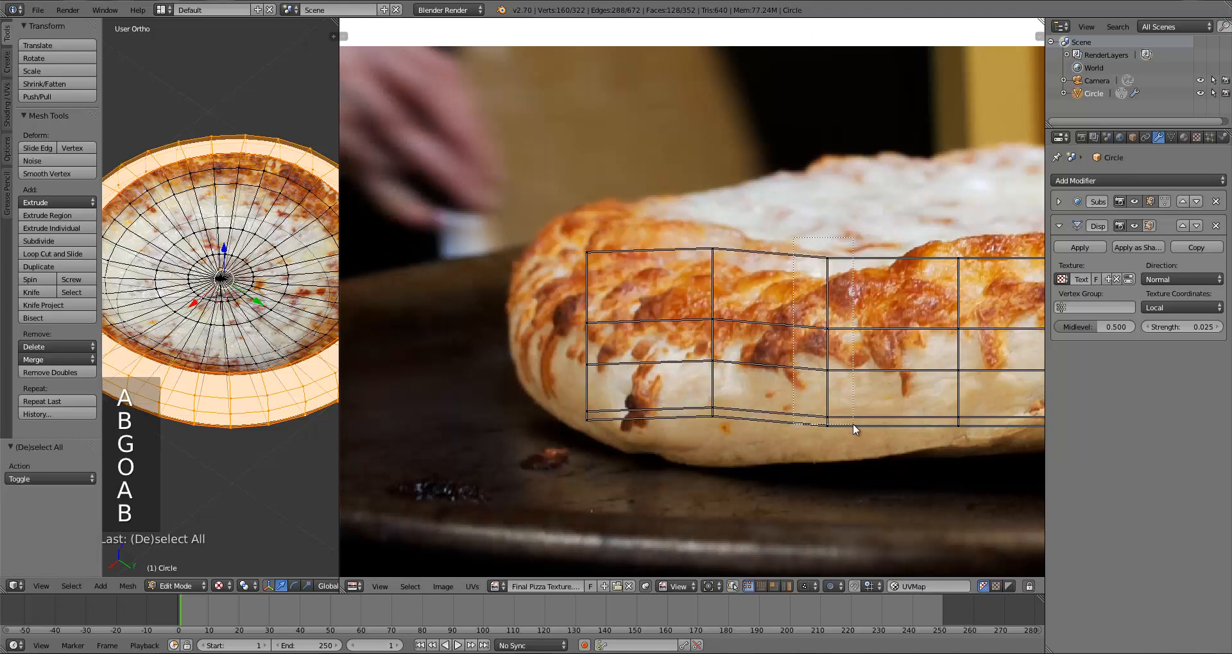
key(g)
click(853, 456)
key(a)
key(b)
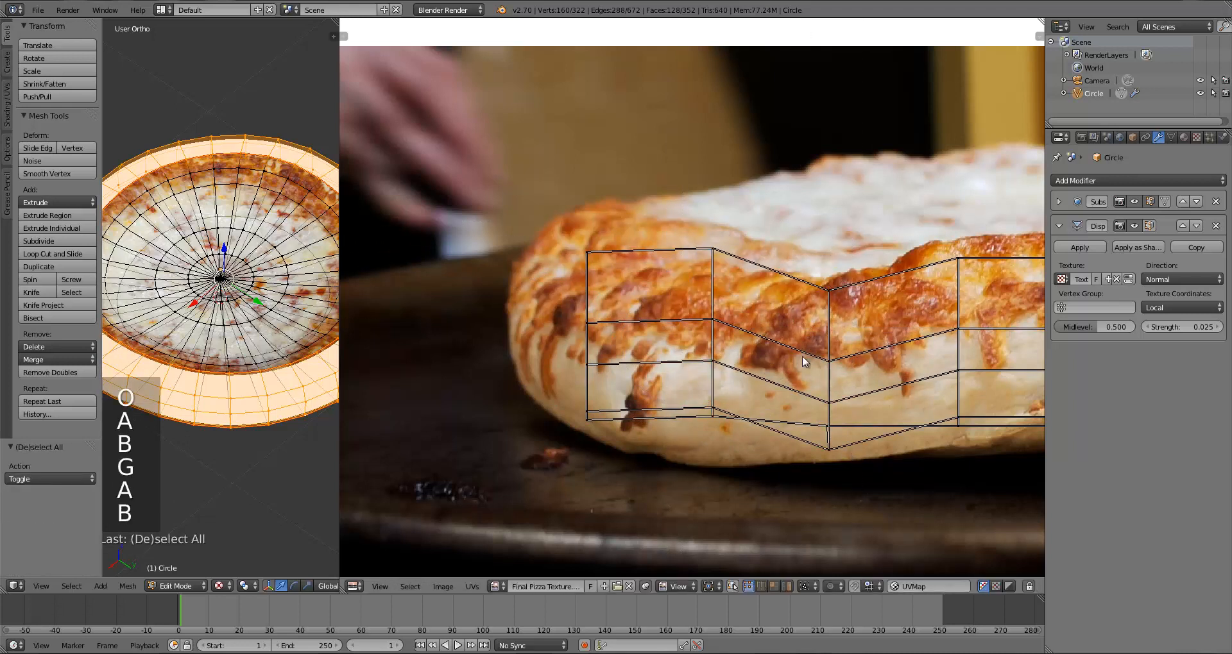
Undo the third column's move, reselect the full column and lower it slightly less to follow the crust
key(ctrl+z)
key(ctrl+z)
key(ctrl+z)
key(b)
drag(802, 240, 834, 460)
key(g)
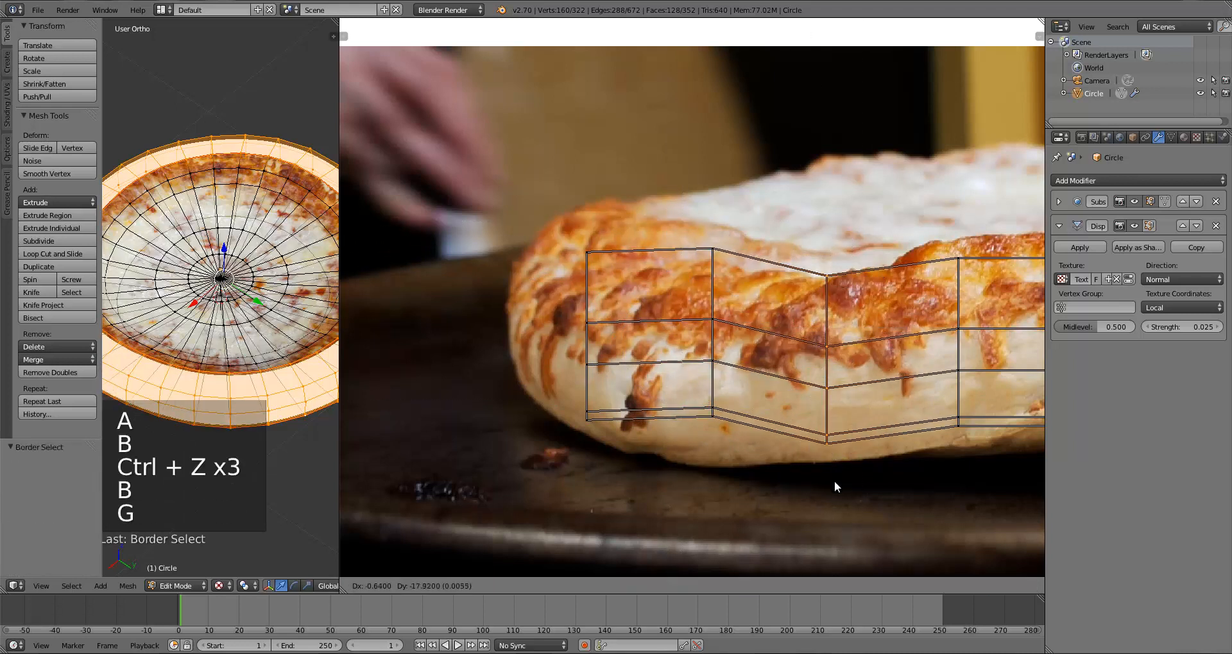
click(834, 486)
Select the strip's second column and lower it to follow the curve of the crust
key(a)
key(b)
drag(673, 200, 748, 436)
key(g)
click(742, 461)
key(g)
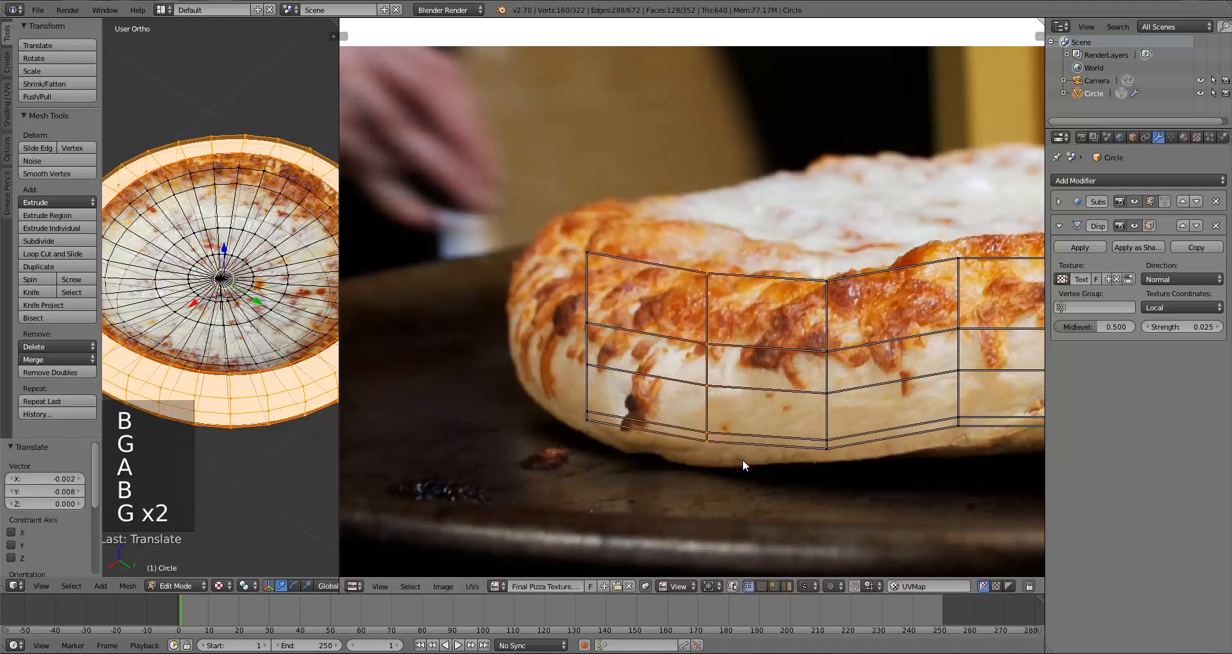
click(742, 465)
Select the strip's fourth column and lower it slightly to continue the crust's curve
middle_drag(834, 411, 726, 418)
key(a)
key(b)
drag(772, 224, 874, 444)
key(g)
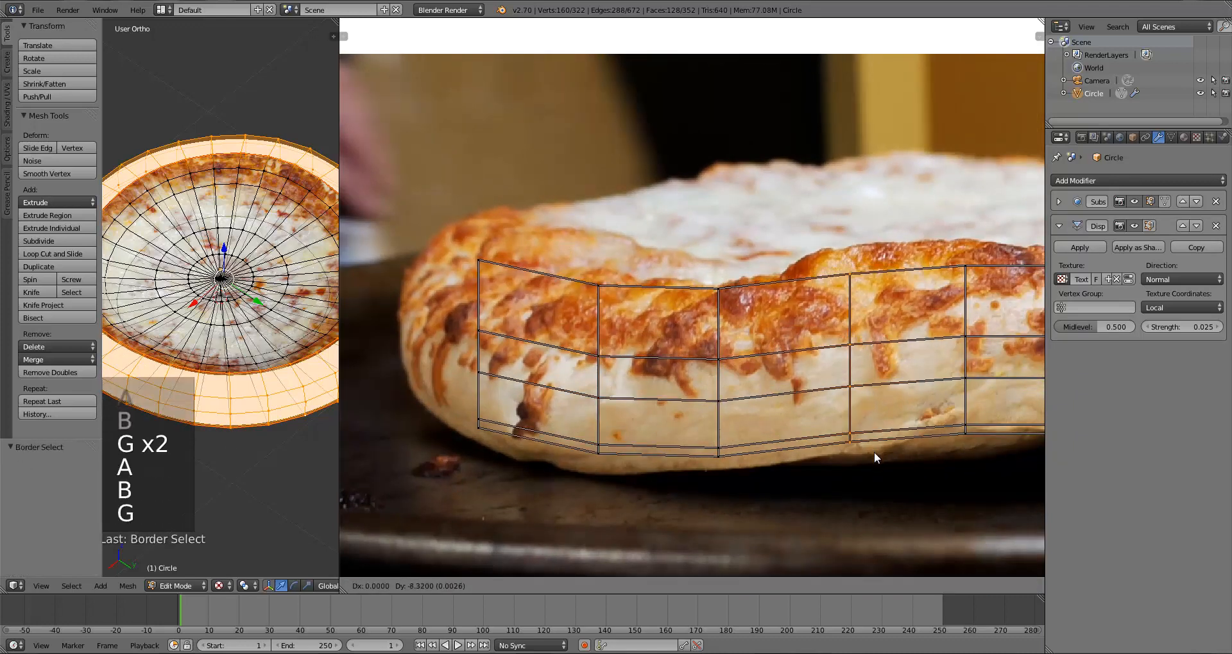
click(874, 452)
Select the whole strip, assign the Final Pizza Texture image to its faces and check the crust on the model
key(a)
key(a)
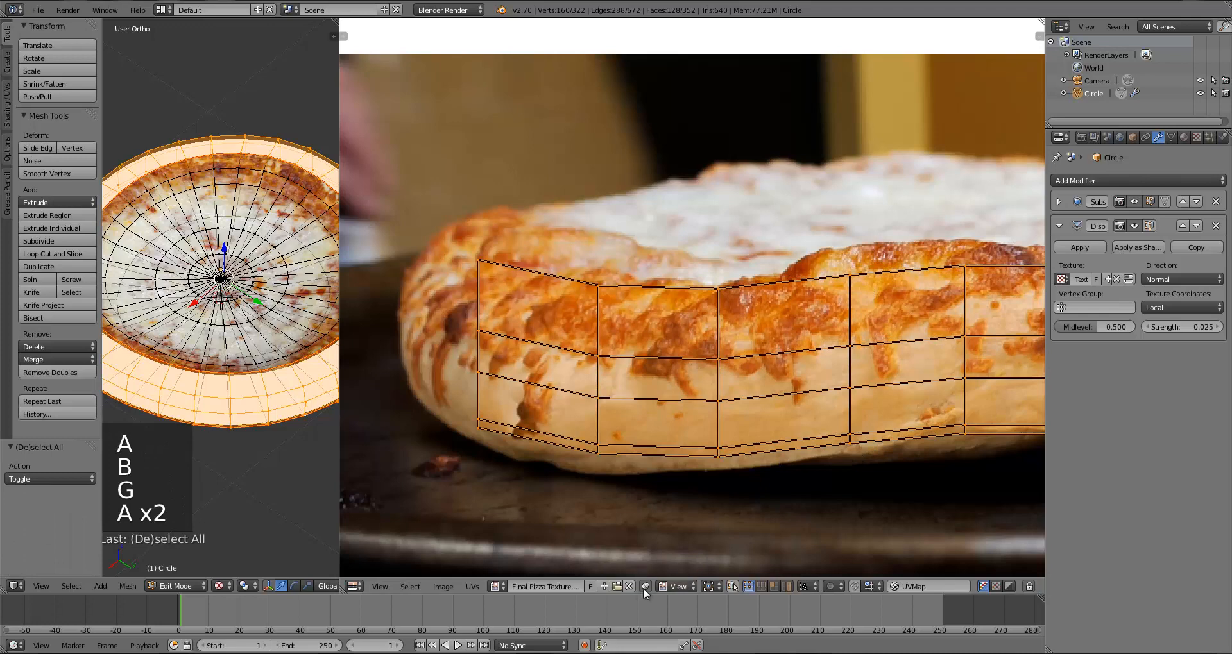
click(494, 586)
click(522, 449)
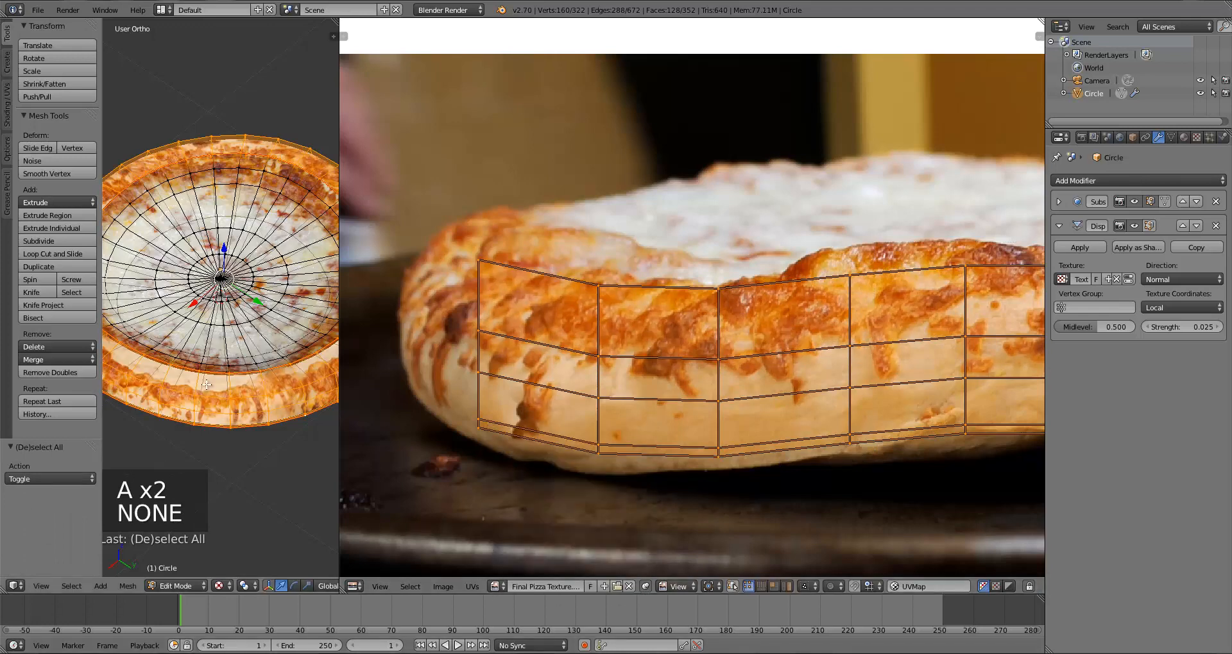
middle_drag(206, 385, 614, 465)
key(Tab)
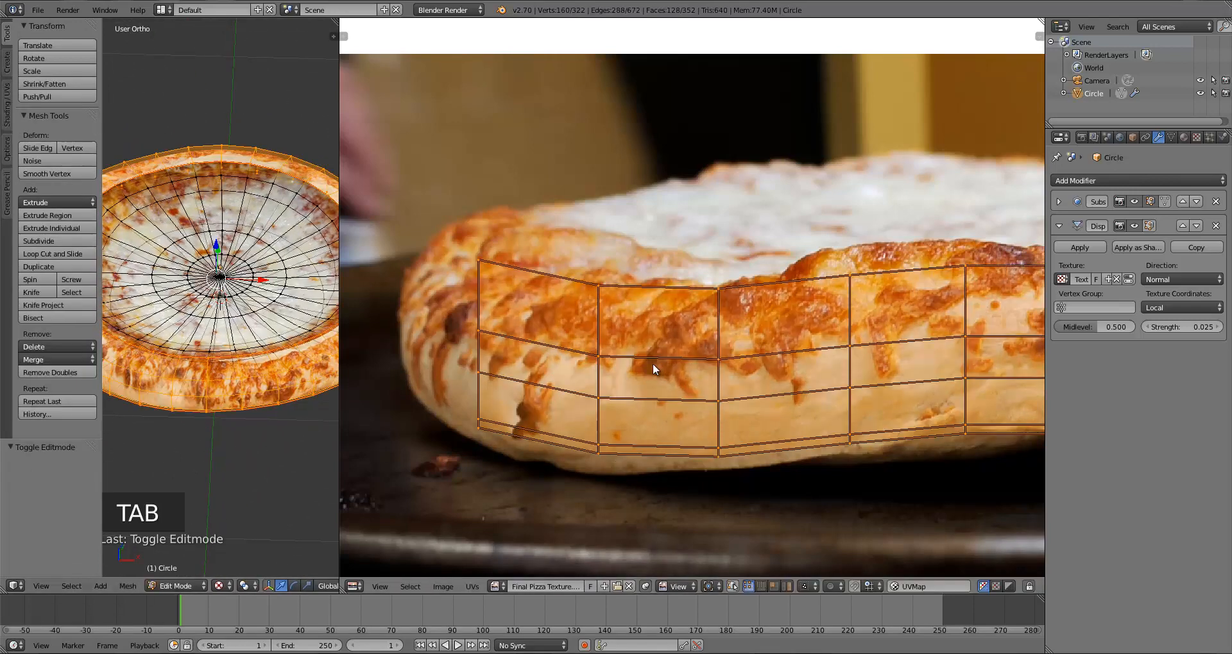
Undo the texture assignment and all the column shifts, back to the straight, rectangular strip
key(ctrl+z)
key(ctrl+z)
key(ctrl+z)
key(ctrl+z)
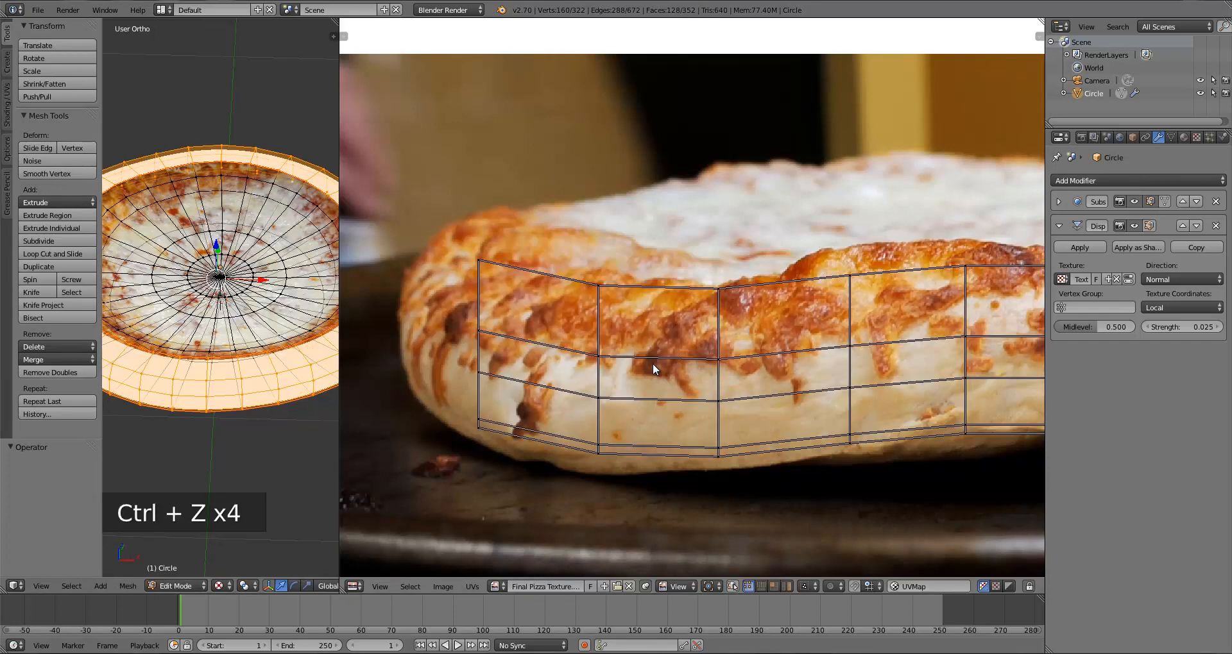
key(ctrl+z)
key(ctrl+z)
key(ctrl+z)
key(ctrl+z)
key(ctrl+z)
key(ctrl+z)
key(ctrl+z)
key(ctrl+z)
key(ctrl+z)
key(ctrl+z)
key(ctrl+z)
key(ctrl+z)
key(ctrl+z)
key(ctrl+z)
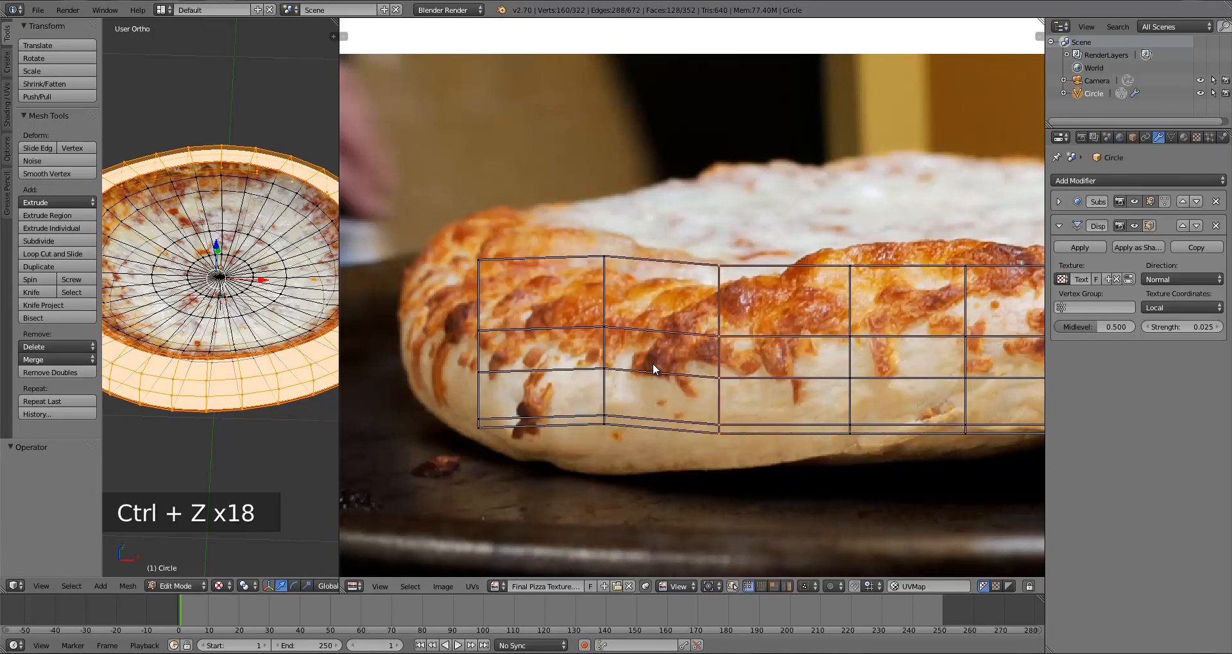
key(ctrl+z)
key(ctrl+z)
key(ctrl+z)
key(ctrl+z)
key(ctrl+z)
key(ctrl+z)
key(ctrl+z)
key(ctrl+z)
key(ctrl+z)
key(ctrl+z)
key(ctrl+z)
key(ctrl+z)
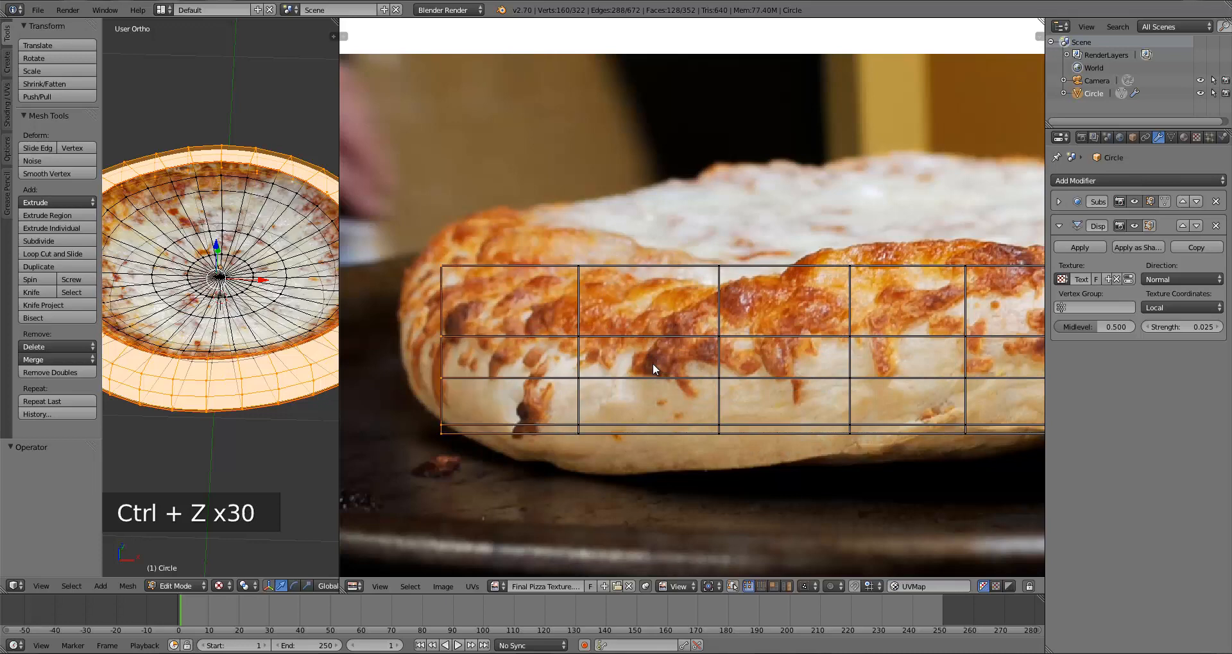
Select the whole straight strip and assign the Final Pizza Texture image to the crust faces
key(a)
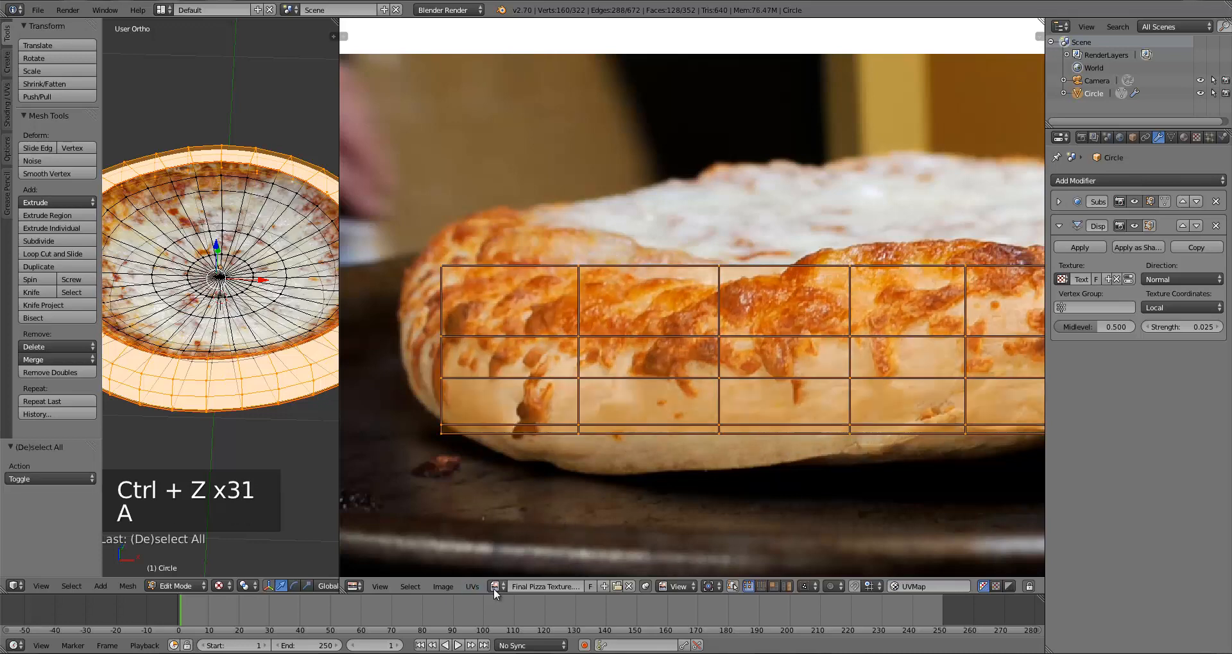
click(495, 587)
click(526, 451)
Inspect how the photo texture wraps the crust, in Object Mode and in Edit Mode, from several angles and close up
middle_drag(206, 422, 252, 371)
key(Tab)
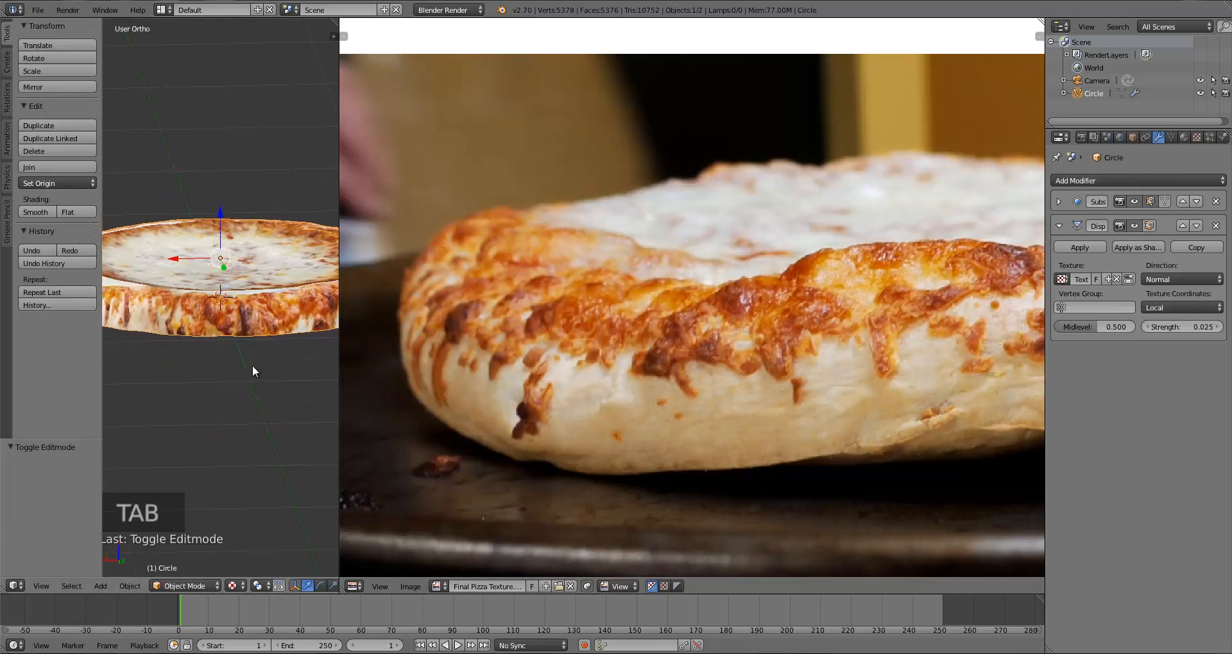
key(Tab)
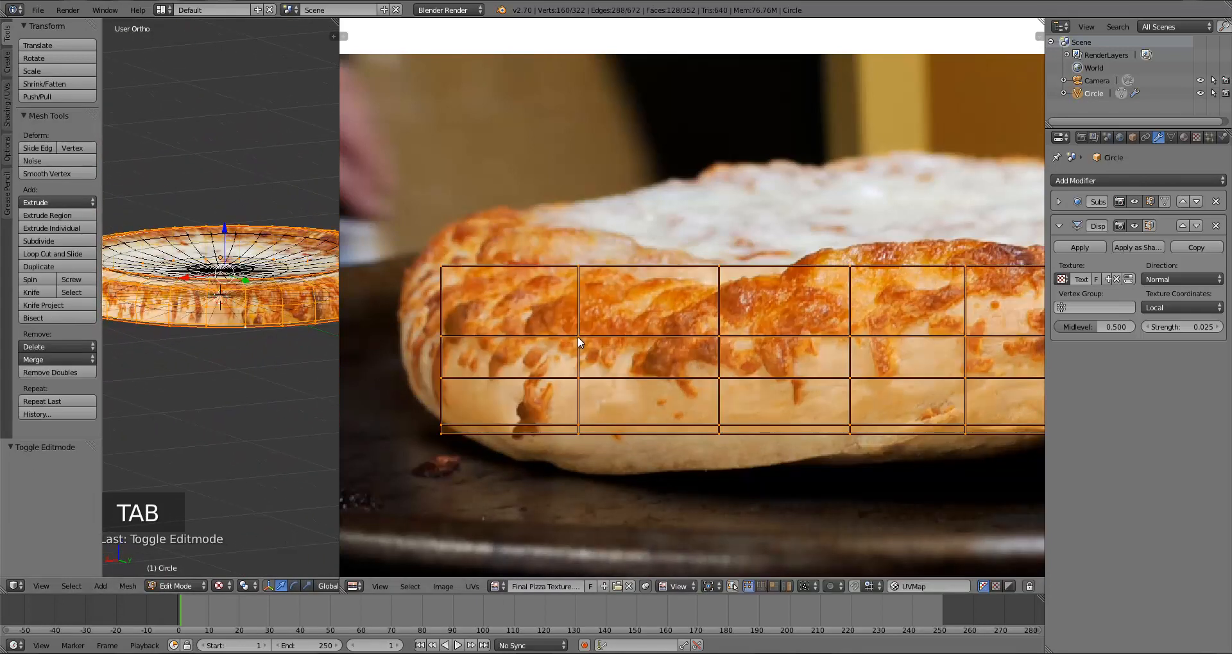
mouse_move(237, 321)
middle_down()
mouse_move(242, 360)
mouse_move(243, 334)
middle_up()
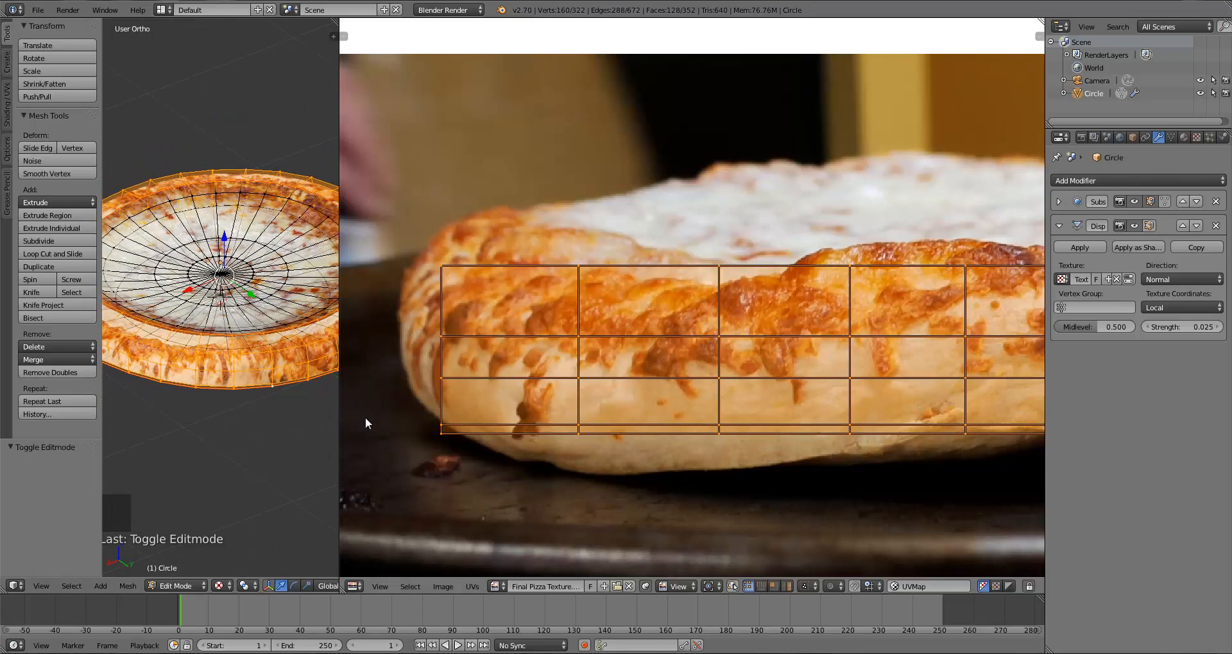
middle_drag(217, 364, 206, 396)
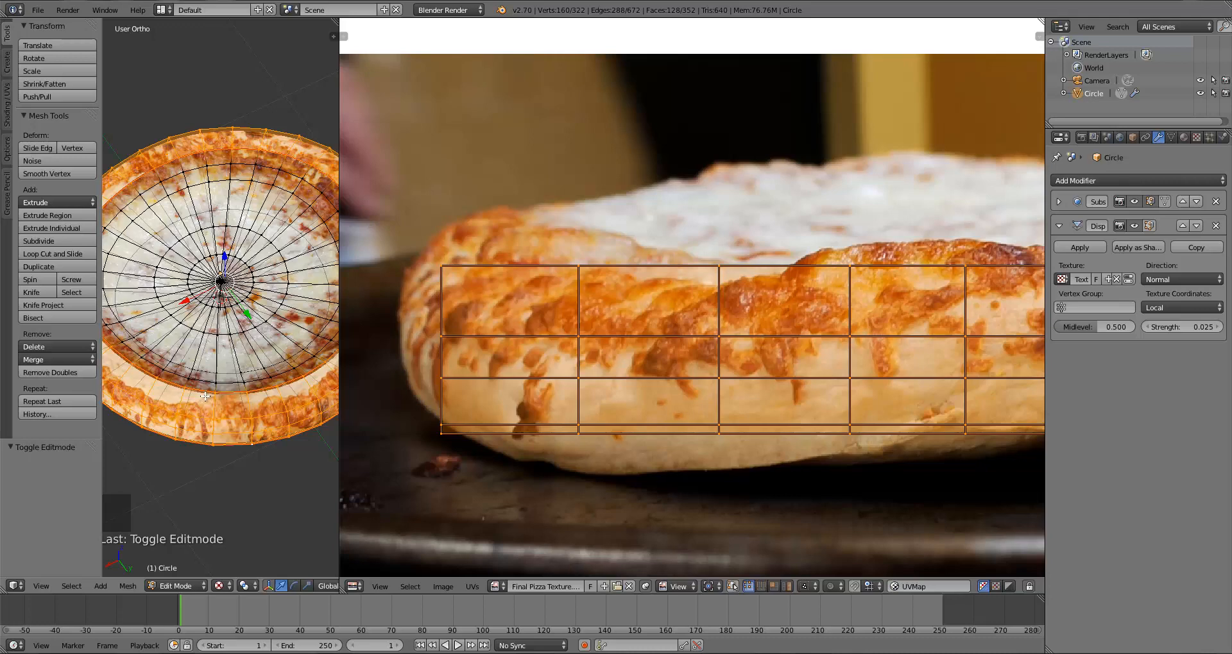
middle_drag(244, 432, 286, 368)
scroll(286, 368, up, 6)
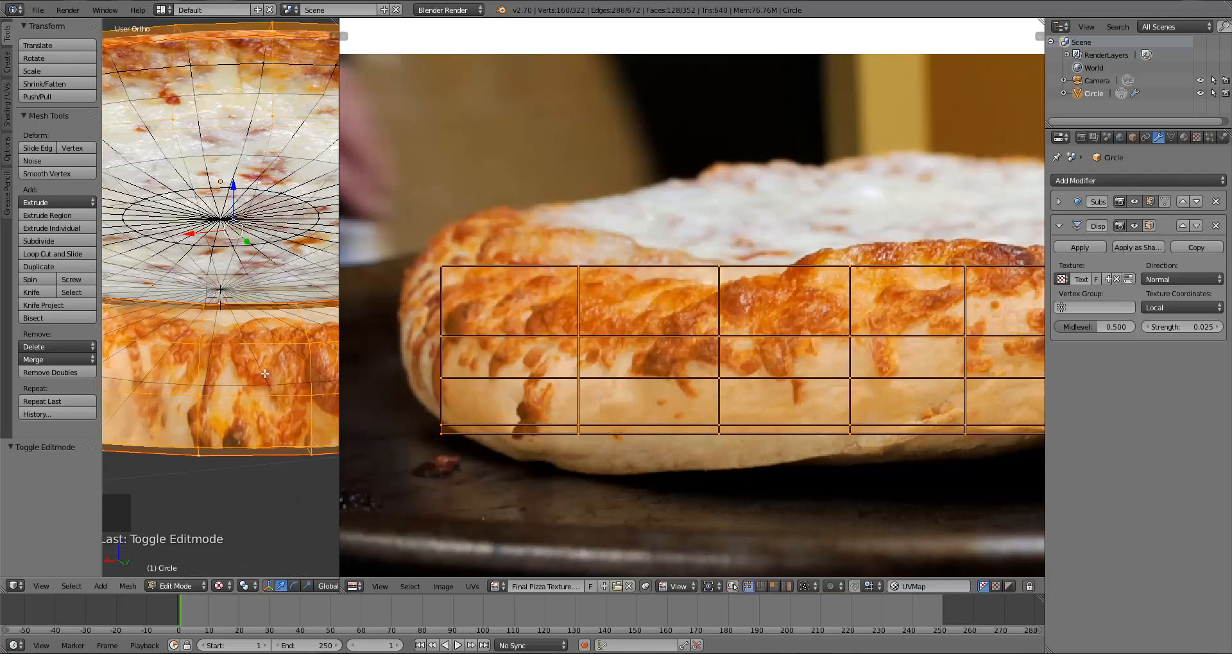
Select the crust's middle band of faces by its edge loops to locate it in the UV strip
alt+right_click(246, 347)
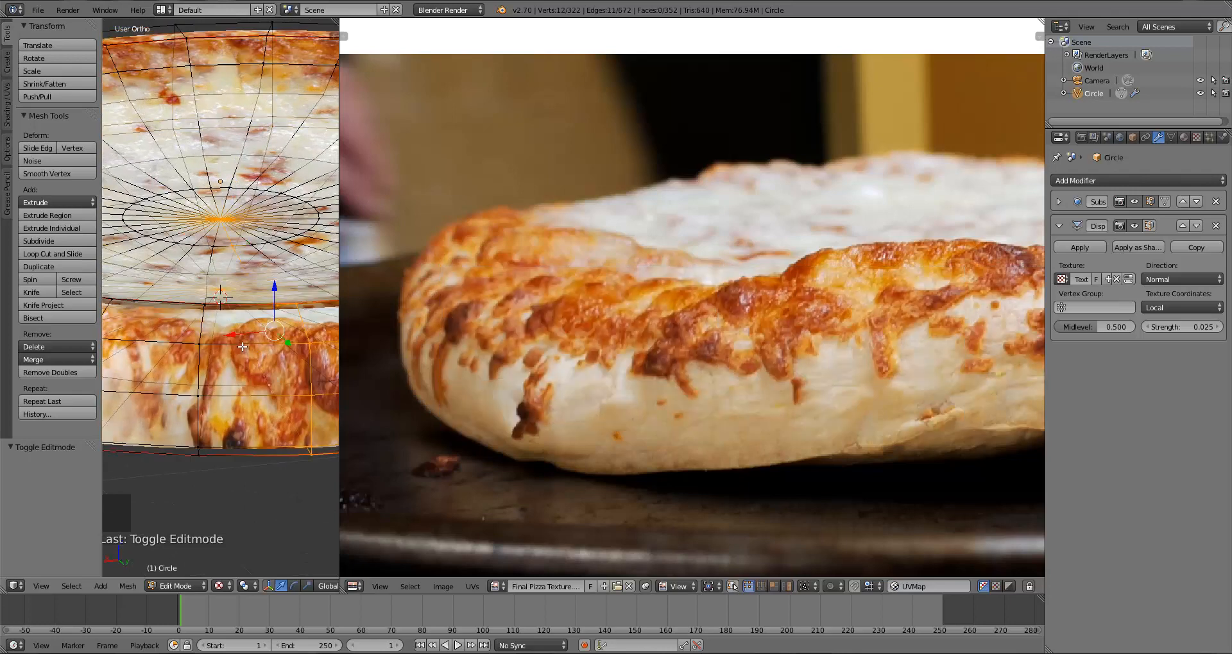
alt+right_click(243, 347)
alt+shift+right_click(236, 396)
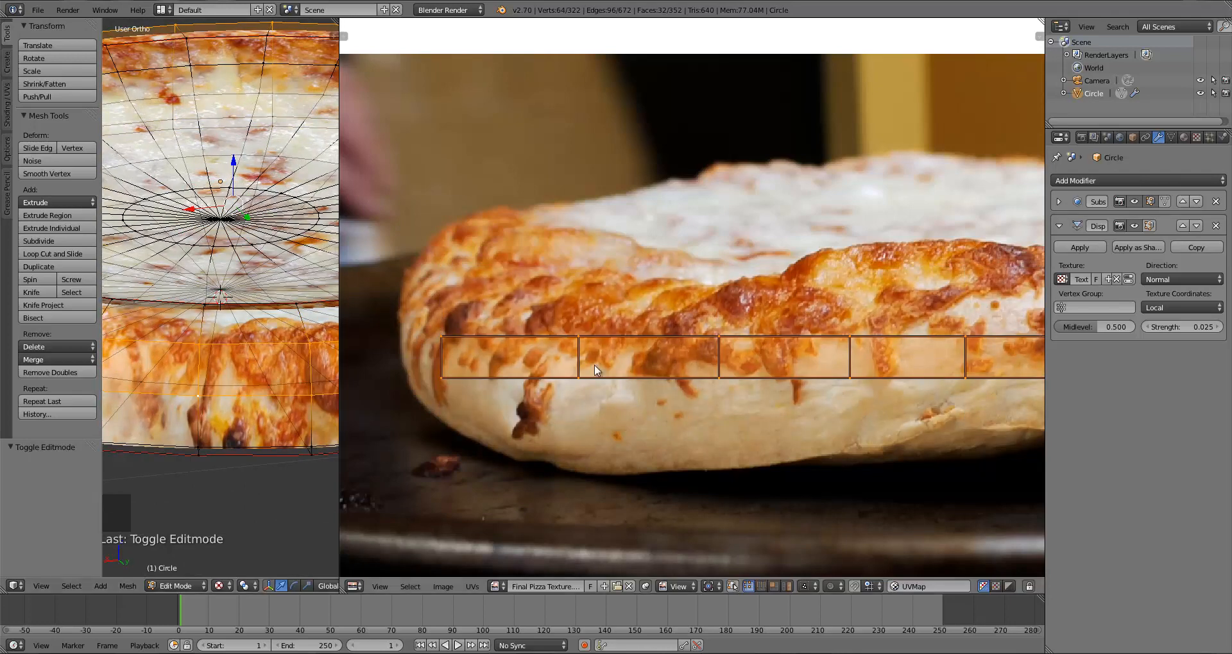
Clear the selection and select the crust's lower and middle face bands by their edge loops
key(a)
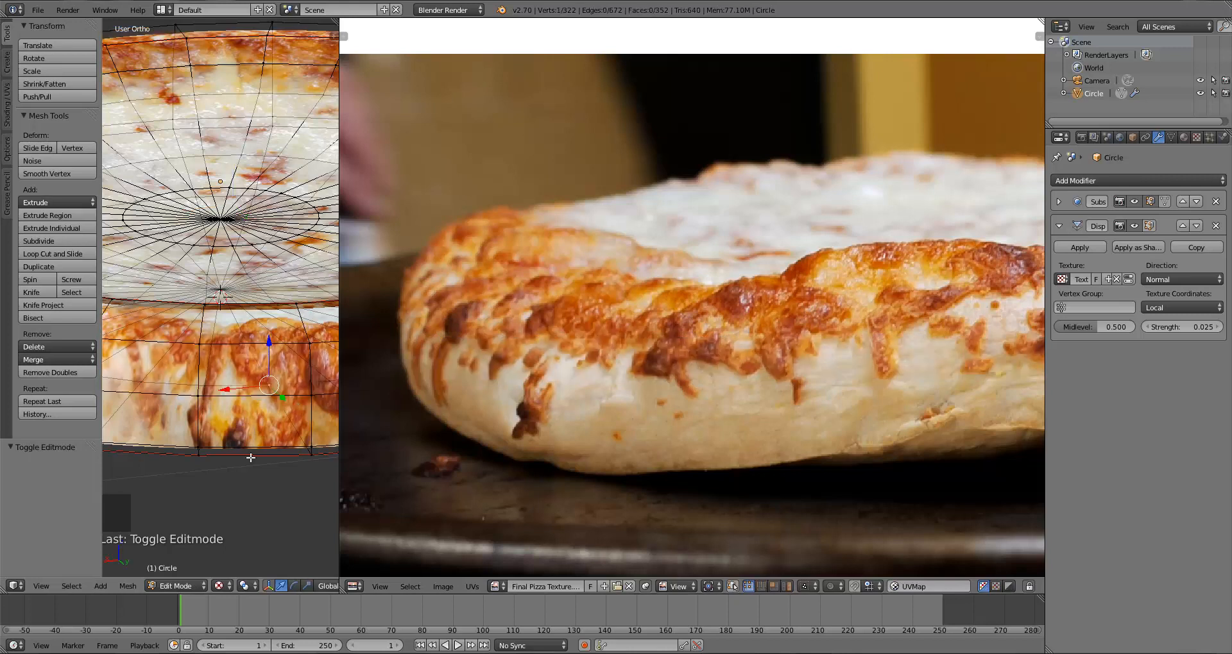
alt+right_click(246, 461)
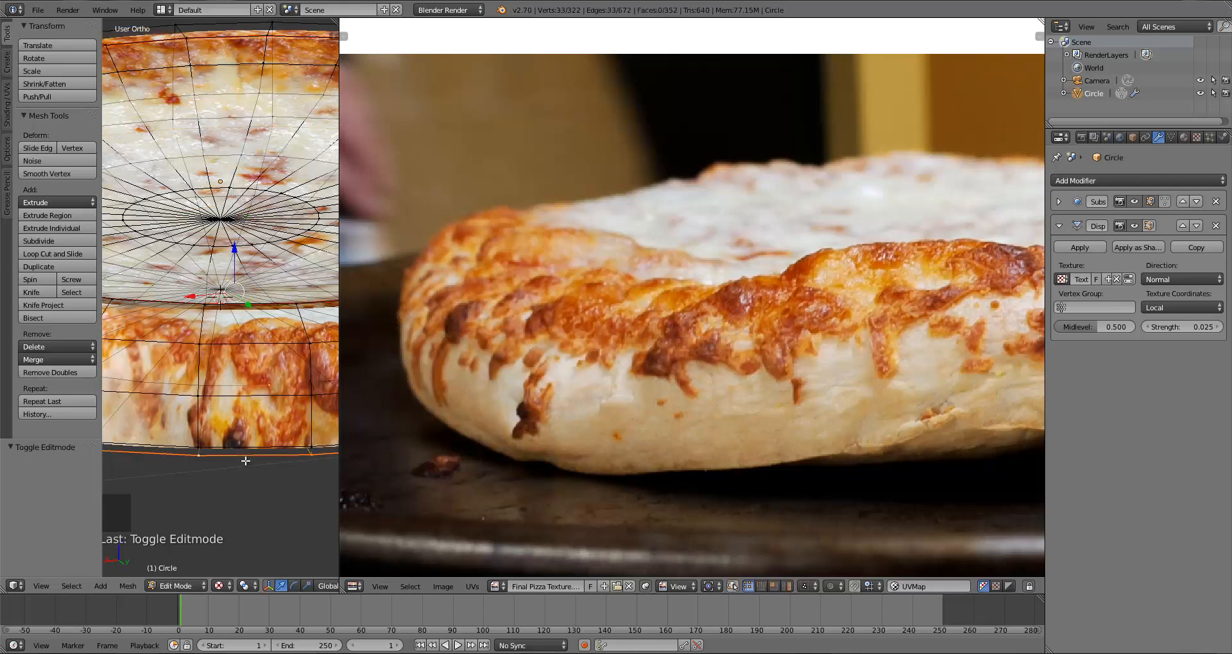
alt+right_click(245, 399)
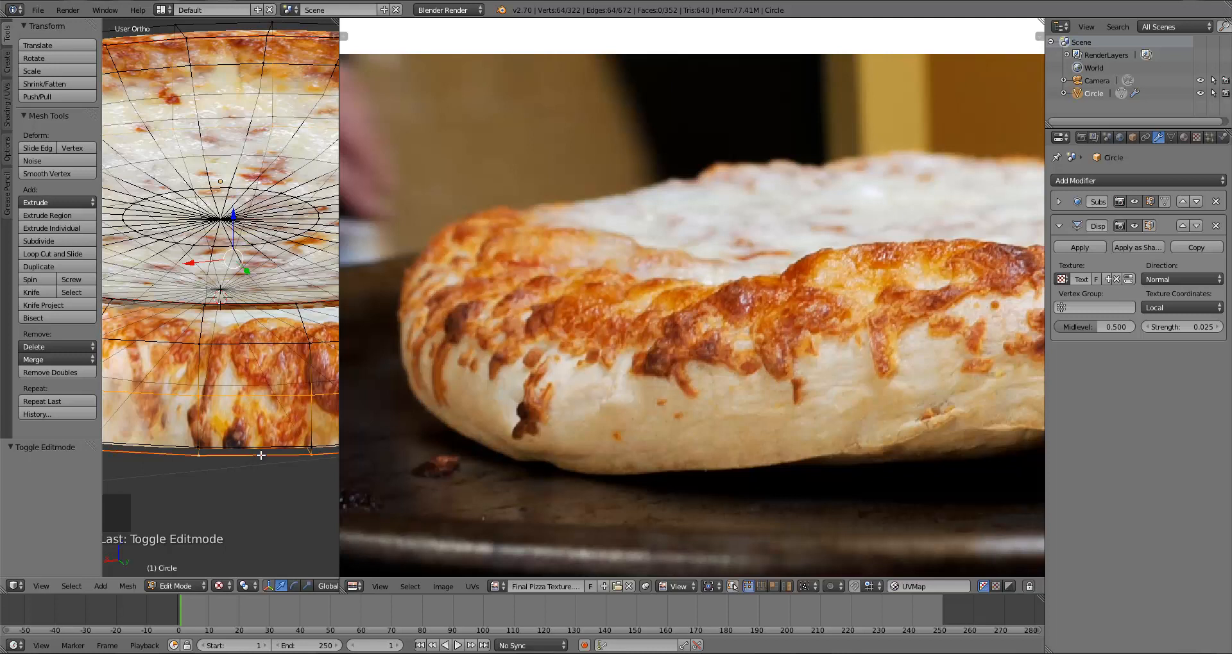
key(a)
alt+right_click(262, 448)
alt+shift+right_click(267, 397)
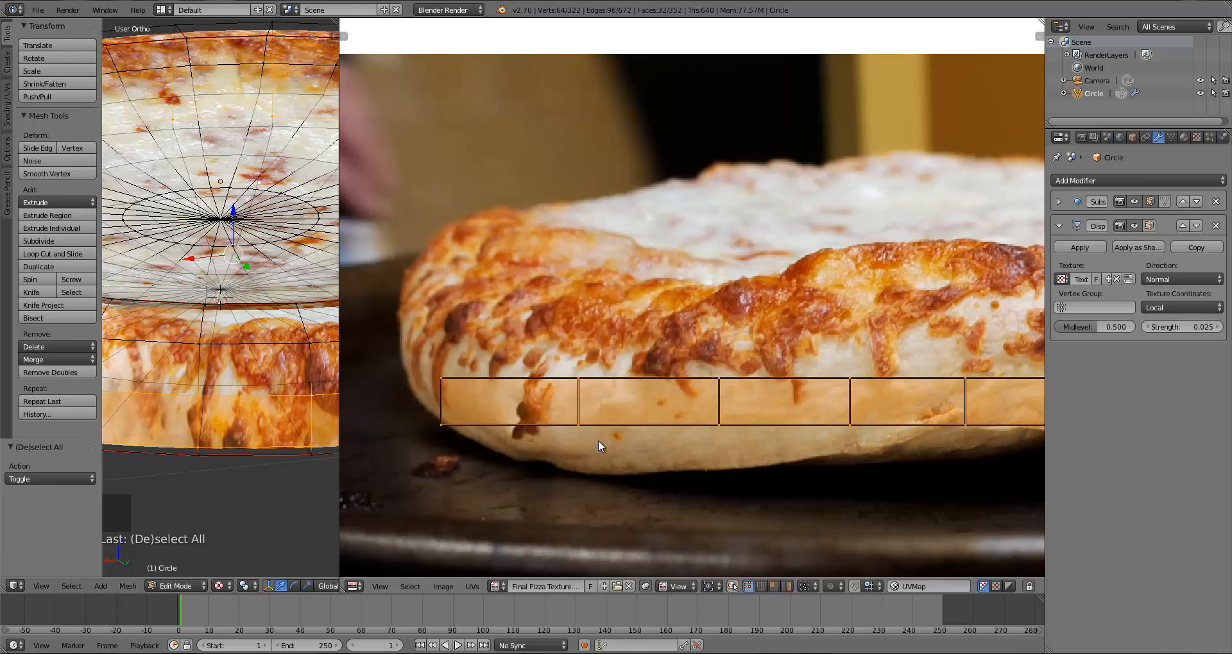
alt+shift+right_click(287, 345)
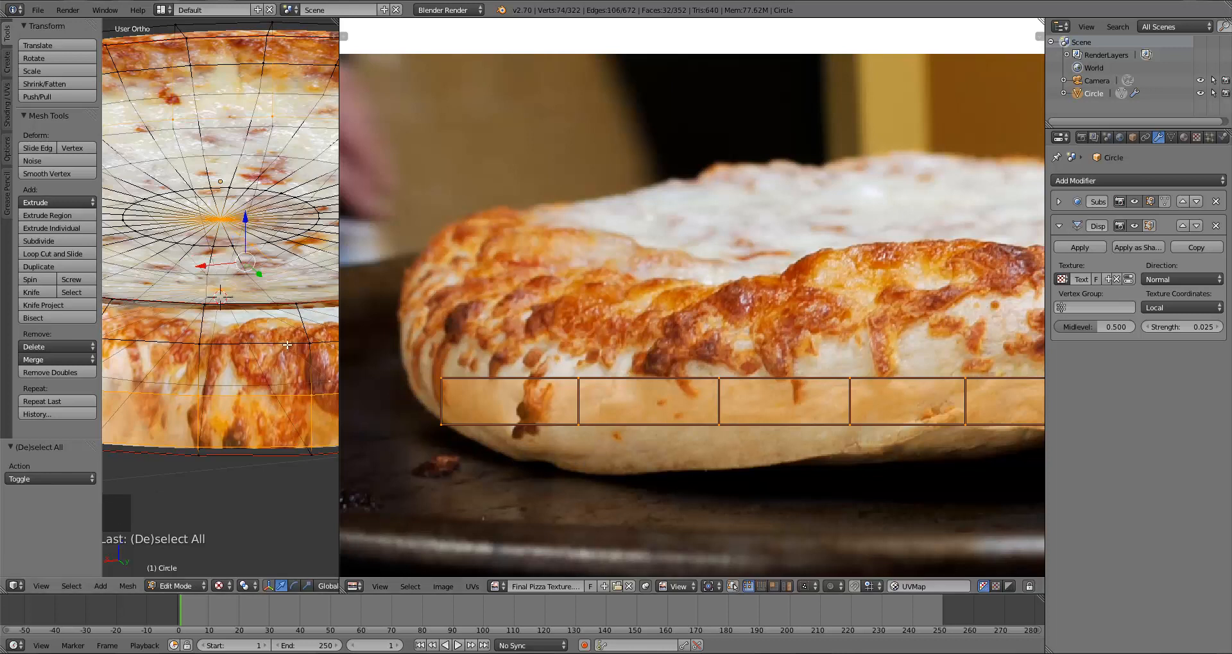
key(ctrl+z)
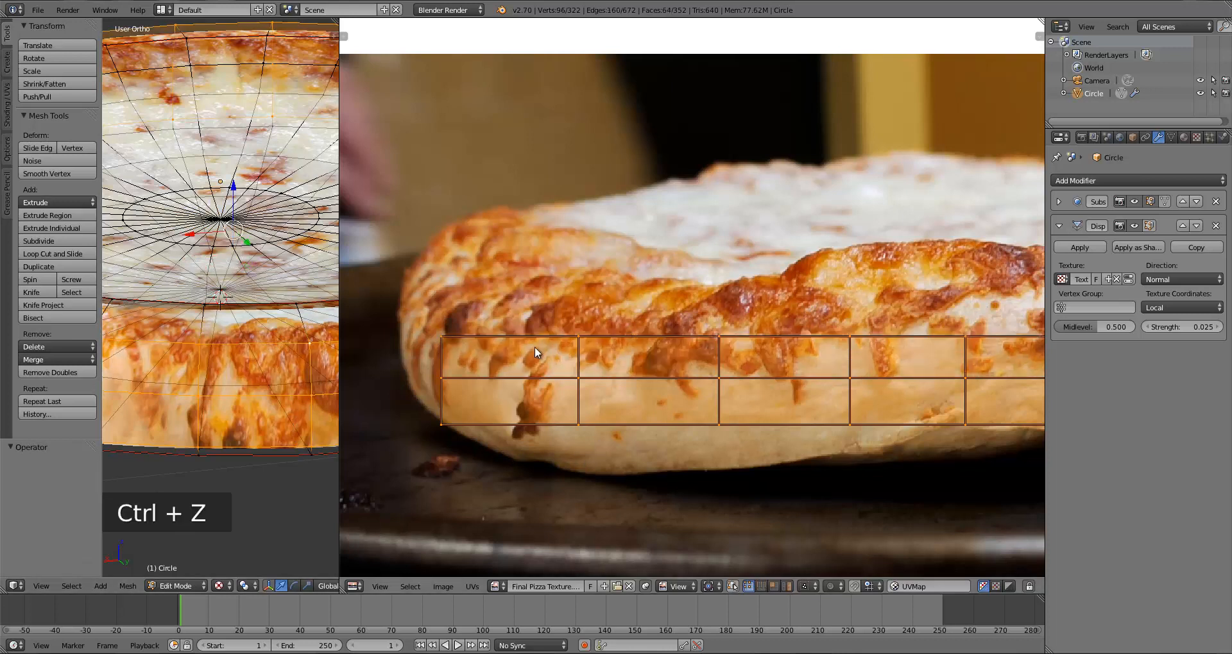
Add the bottom and top crust edge loops to the mesh selection, keeping only the UV strip's two inner rows selected
scroll(627, 376, down, 1)
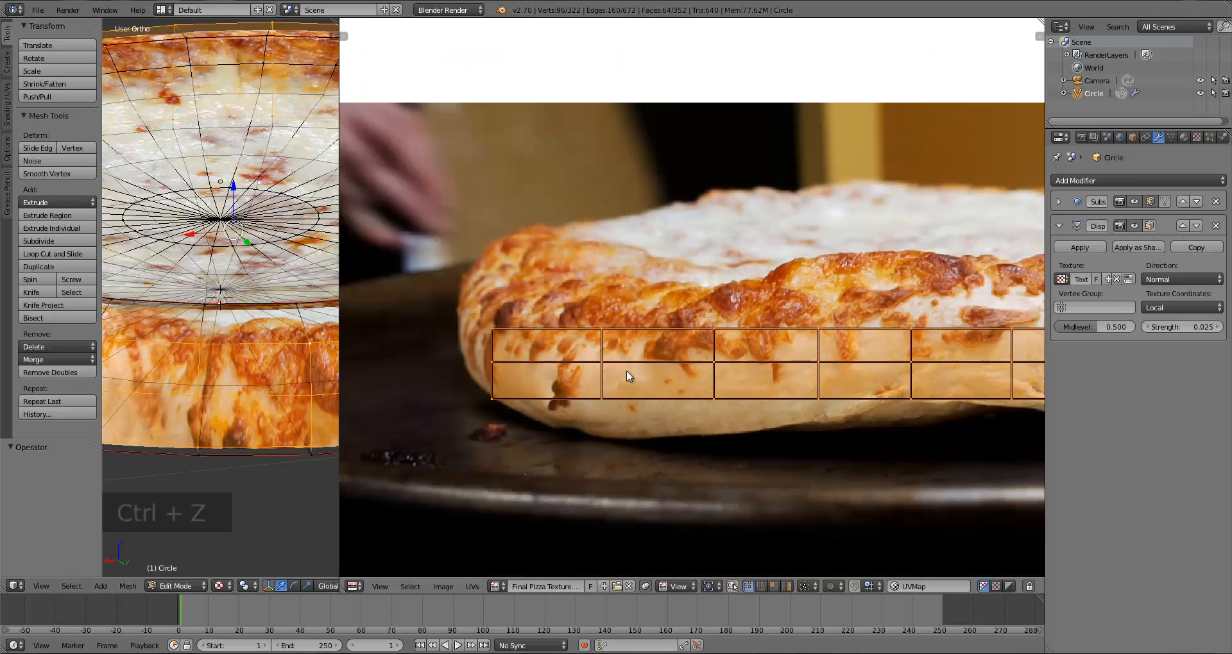
key(a)
key(b)
drag(445, 349, 876, 441)
scroll(866, 440, down, 3)
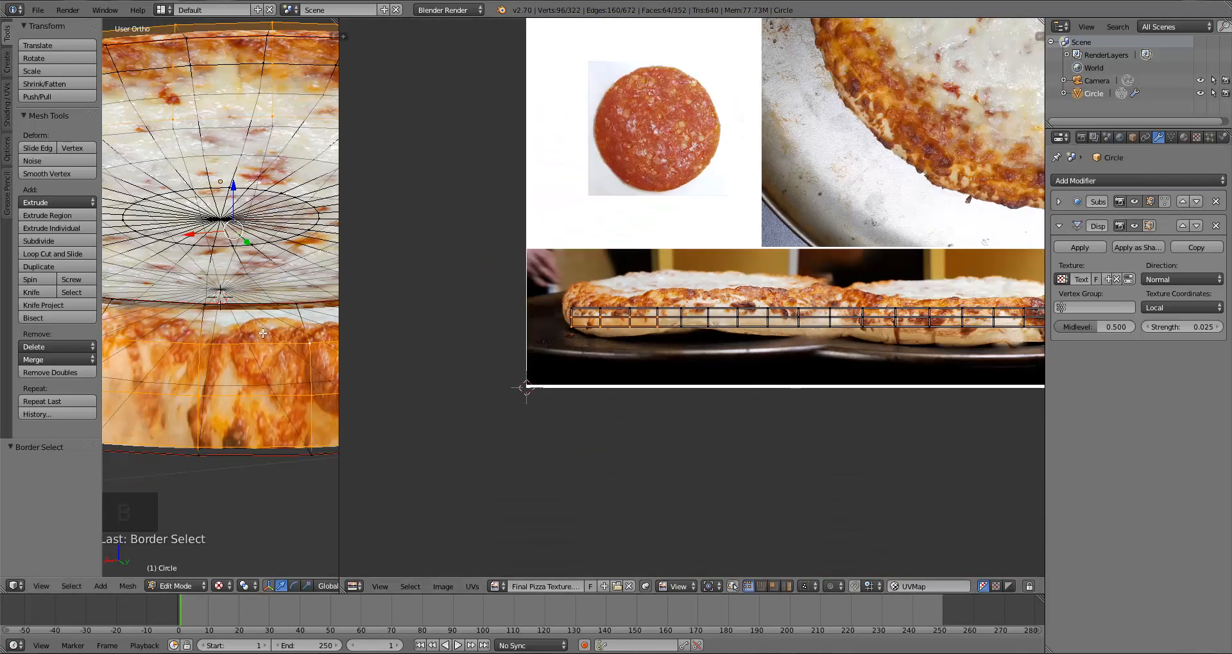
alt+shift+right_click(262, 459)
middle_drag(263, 390, 263, 412)
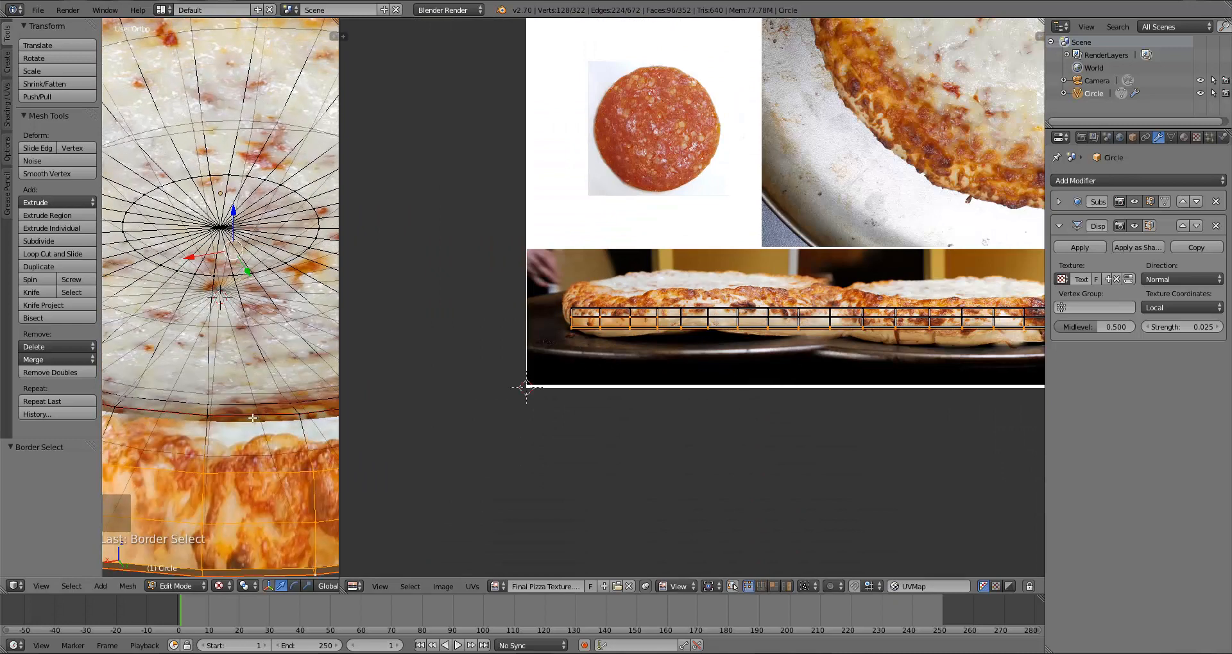
alt+shift+right_click(251, 417)
scroll(687, 372, up, 1)
key(a)
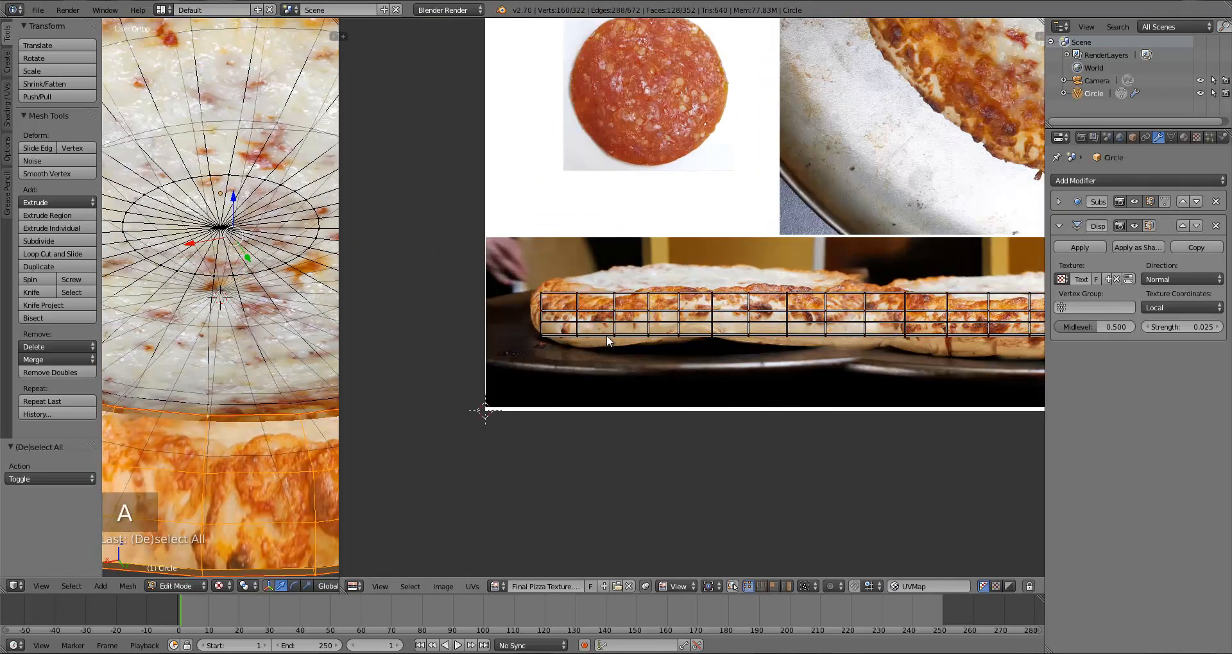
scroll(633, 378, up, 2)
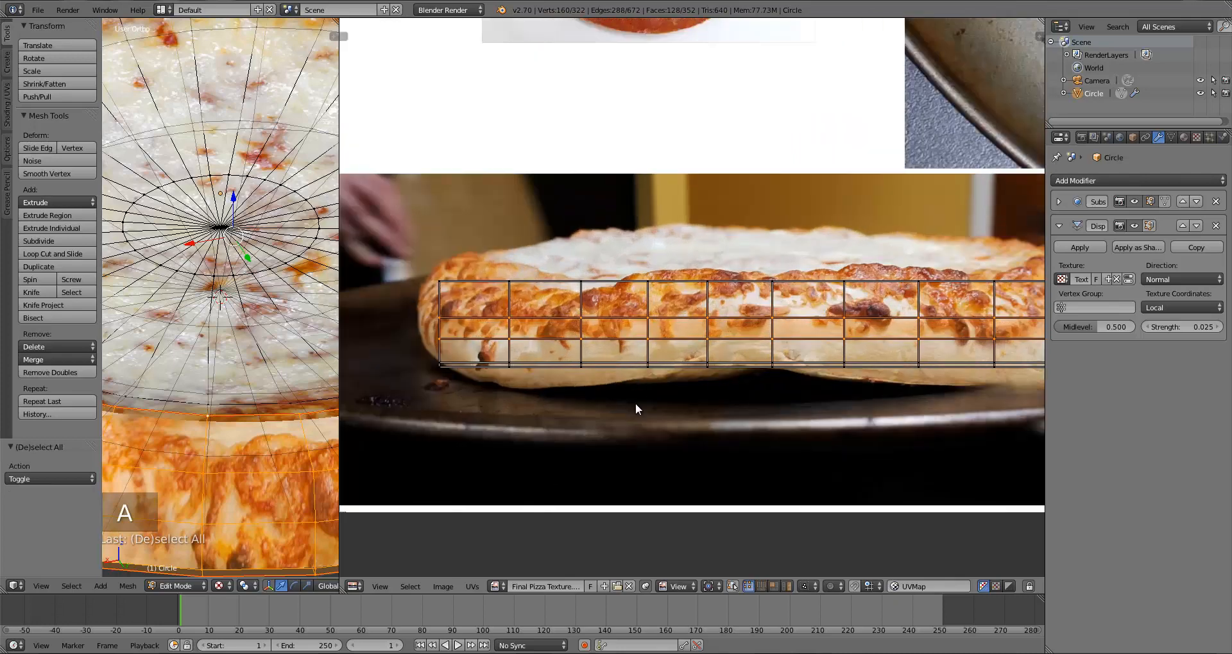
key(s)
key(y)
key(s)
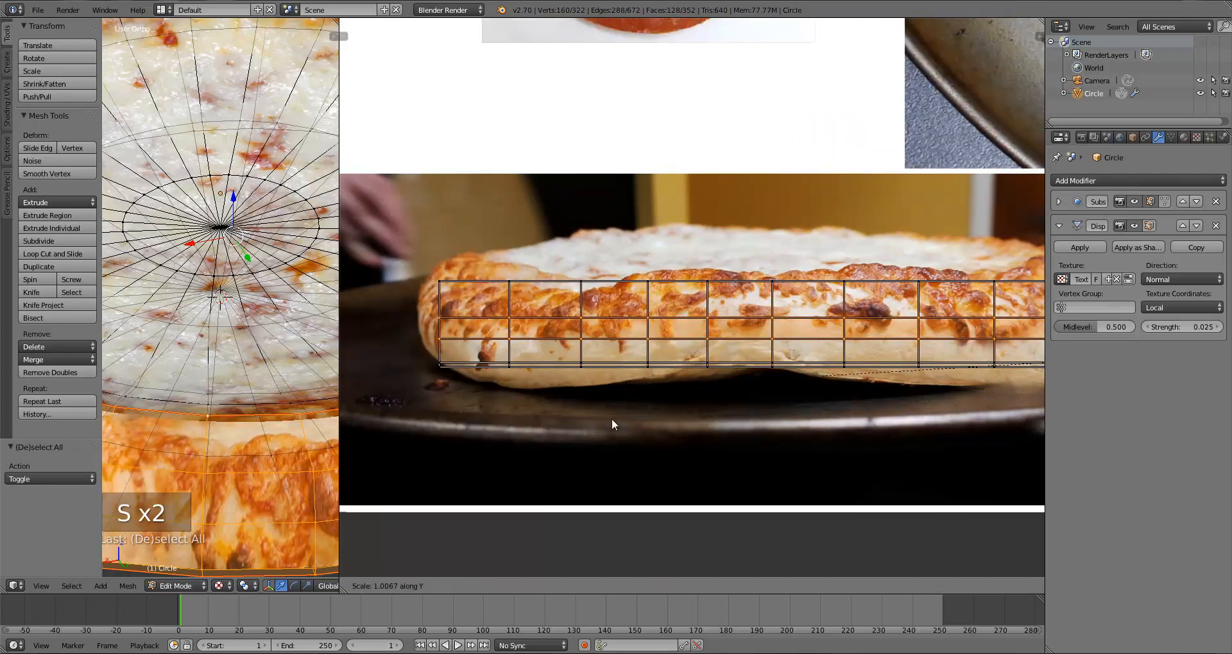
right_click(617, 307)
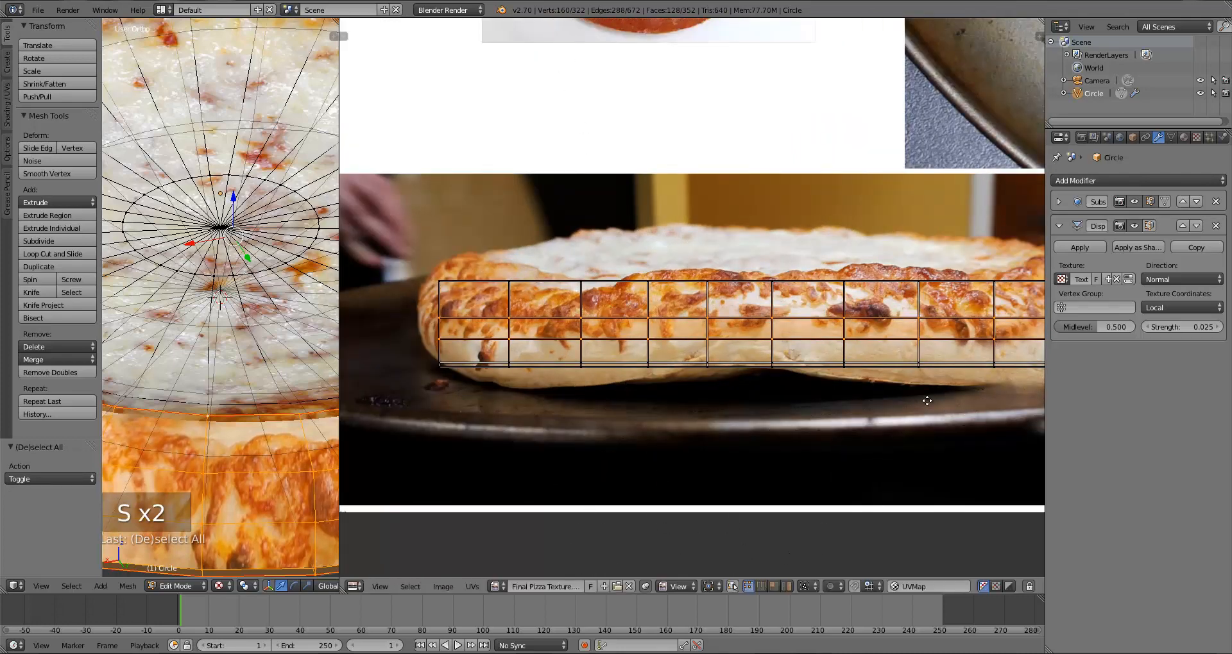
Scale the strip's two inner rows apart along Y by about 1.546
middle_drag(1000, 402, 692, 393)
scroll(718, 395, down, 2)
middle_drag(783, 402, 690, 390)
scroll(690, 393, down, 2)
key(s)
key(y)
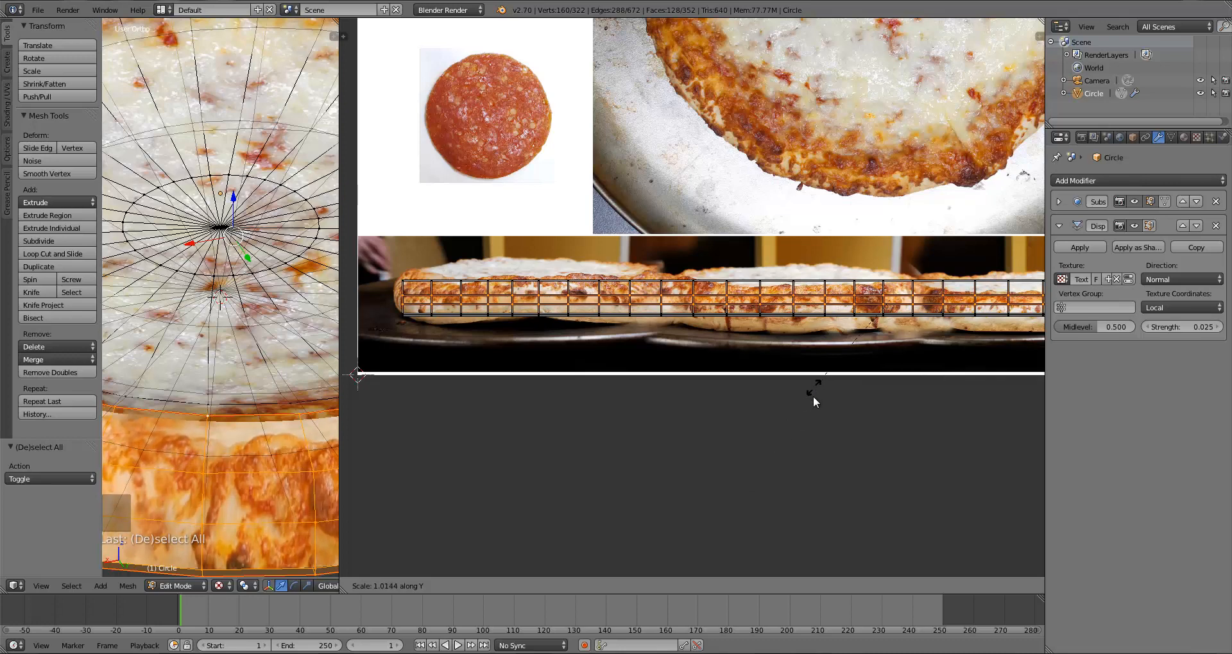
click(790, 445)
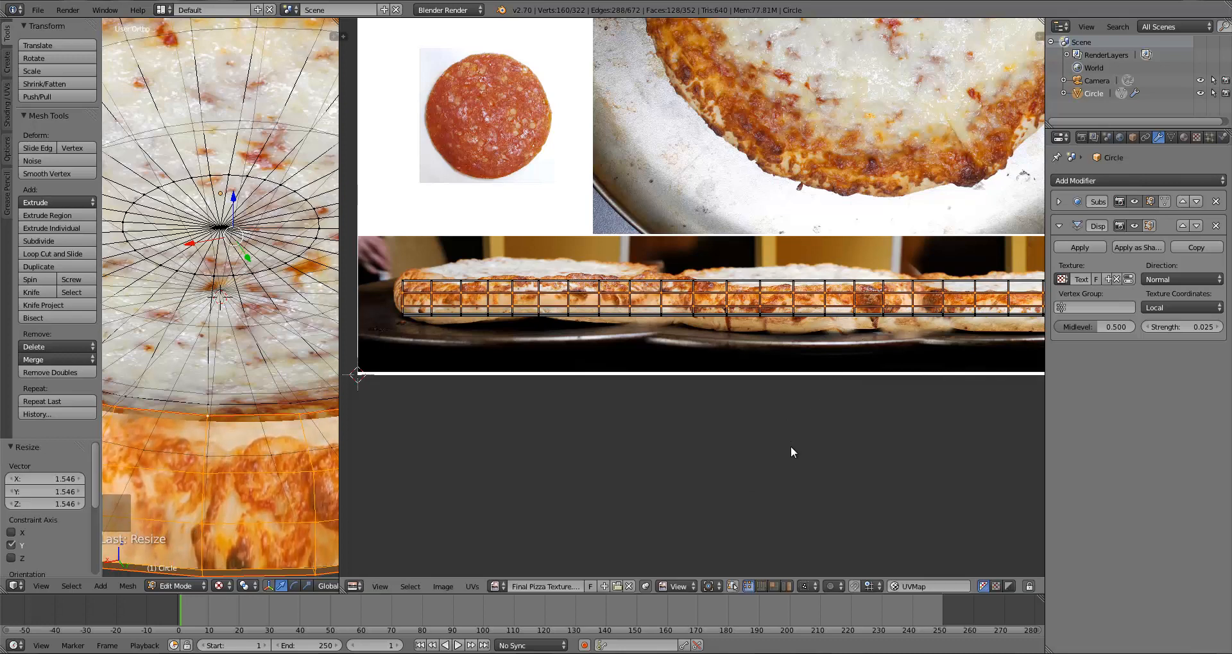
Select the whole crust UV strip and scale it slightly taller along Y
key(Tab)
middle_drag(241, 409, 236, 433)
key(Tab)
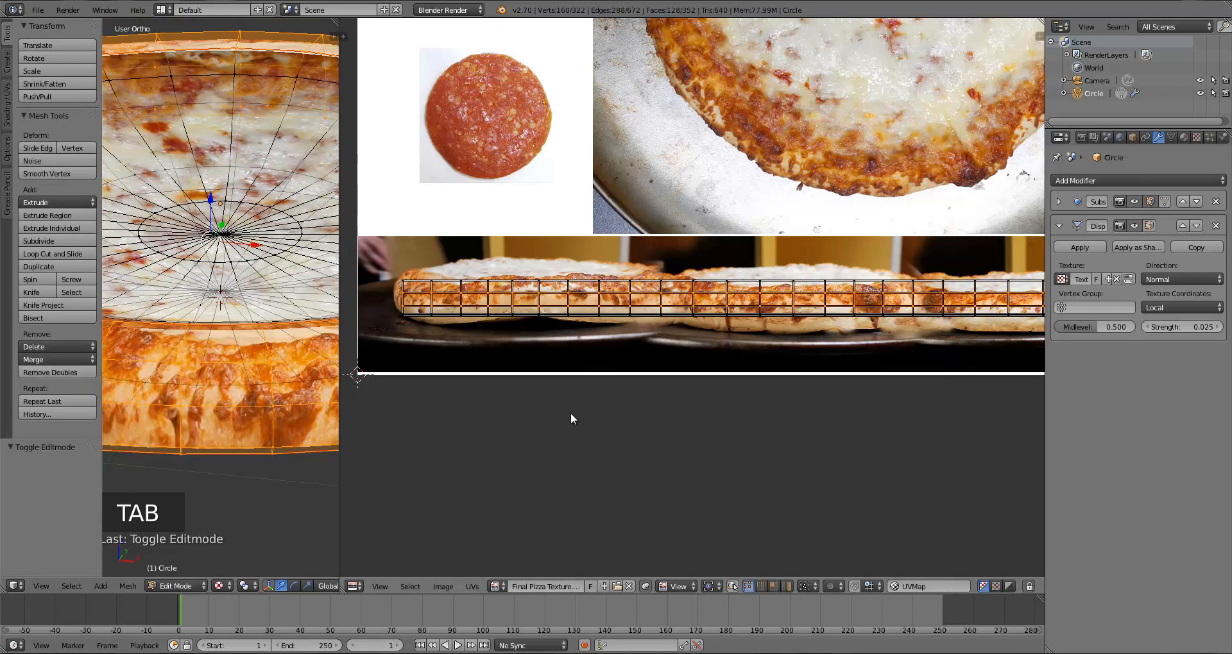
key(a)
key(a)
key(a)
key(a)
key(s)
key(s)
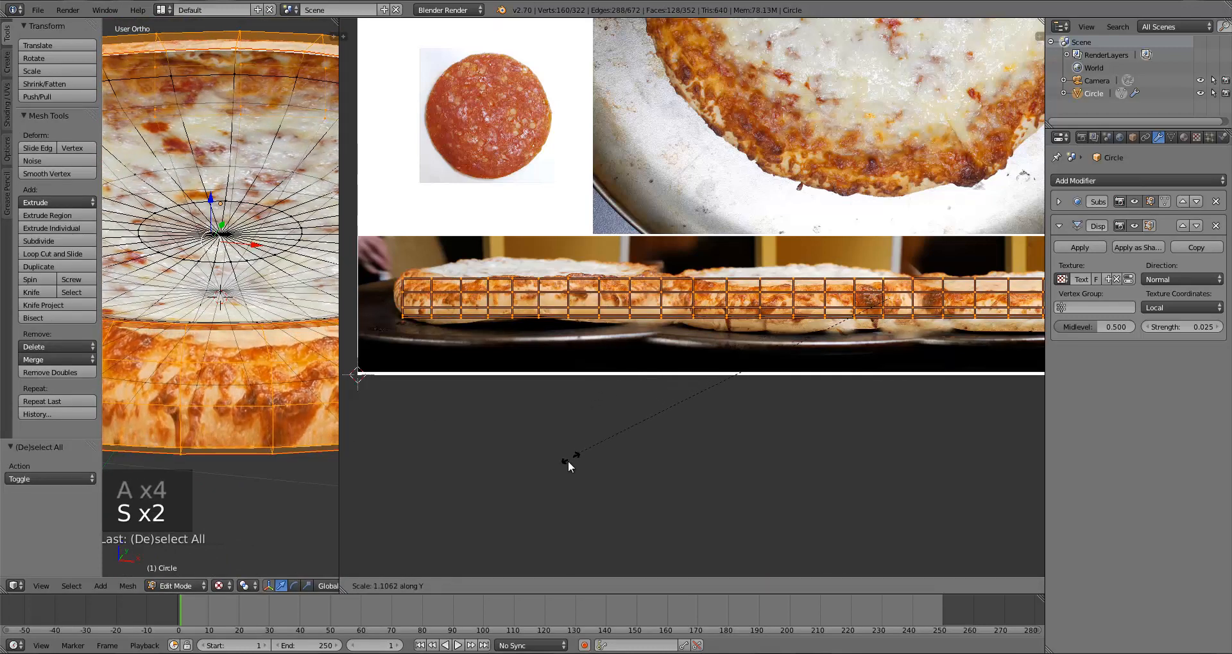
key(s)
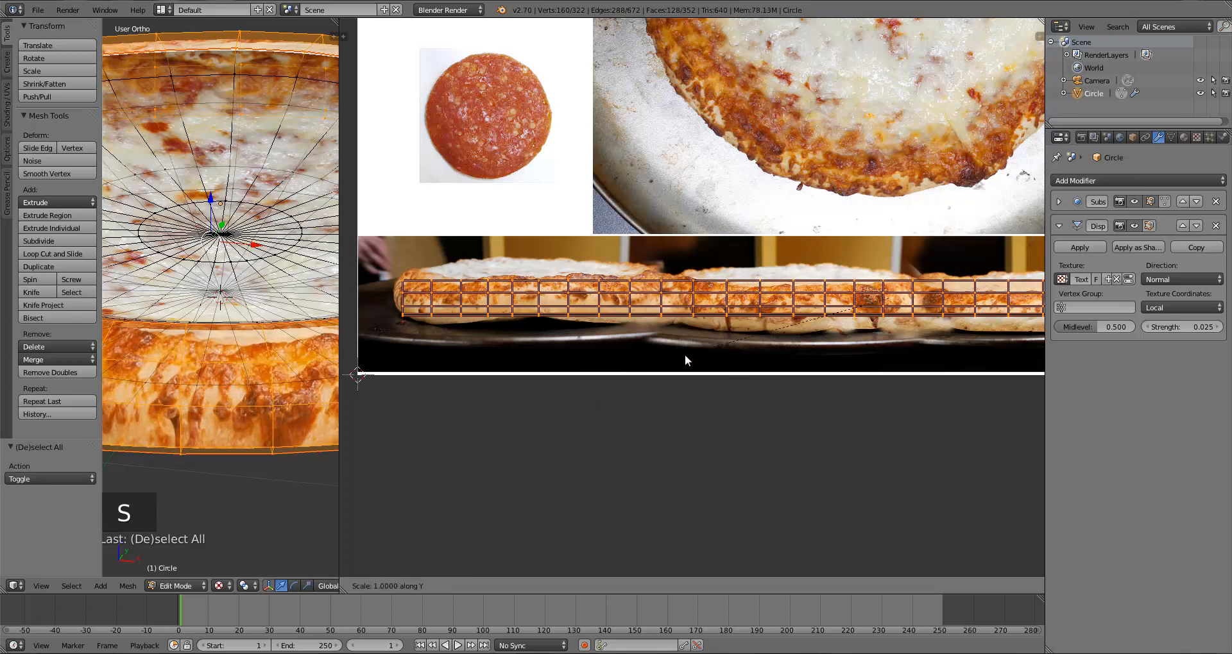
click(666, 394)
Leave Edit Mode, widen the 3D viewport and examine the textured crust from several angles for seams and background showing through
key(Tab)
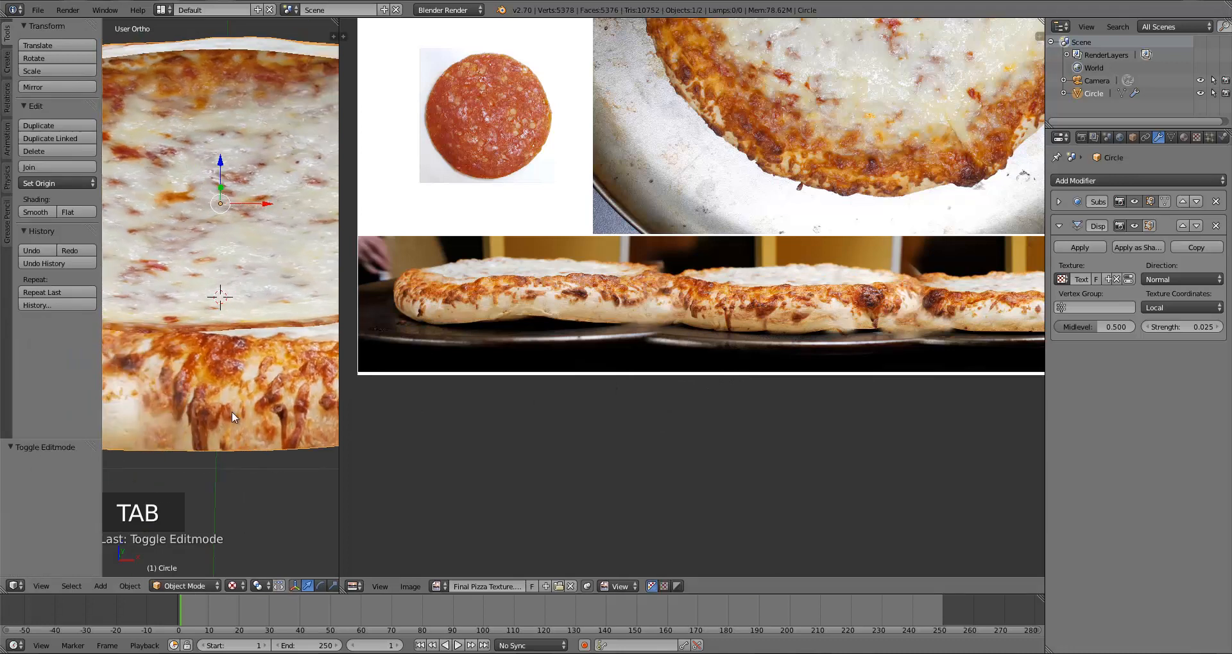
mouse_move(232, 411)
middle_down()
mouse_move(224, 402)
mouse_move(186, 425)
mouse_move(229, 410)
mouse_move(265, 426)
mouse_move(234, 425)
middle_up()
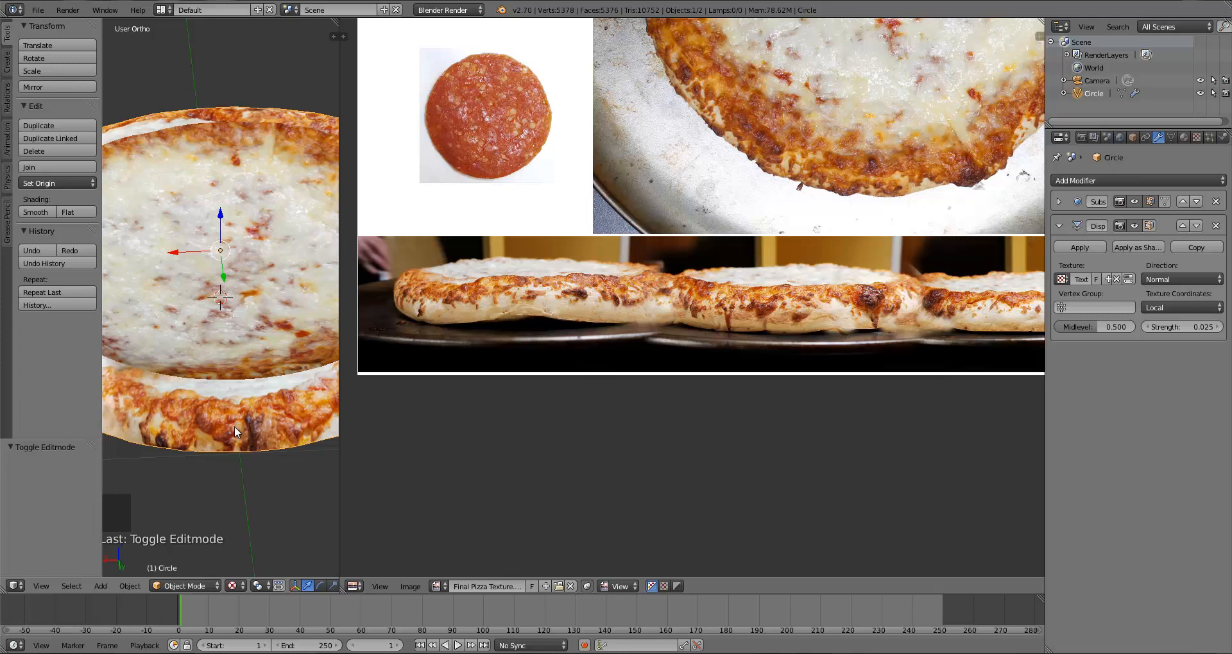
middle_drag(217, 426, 232, 358)
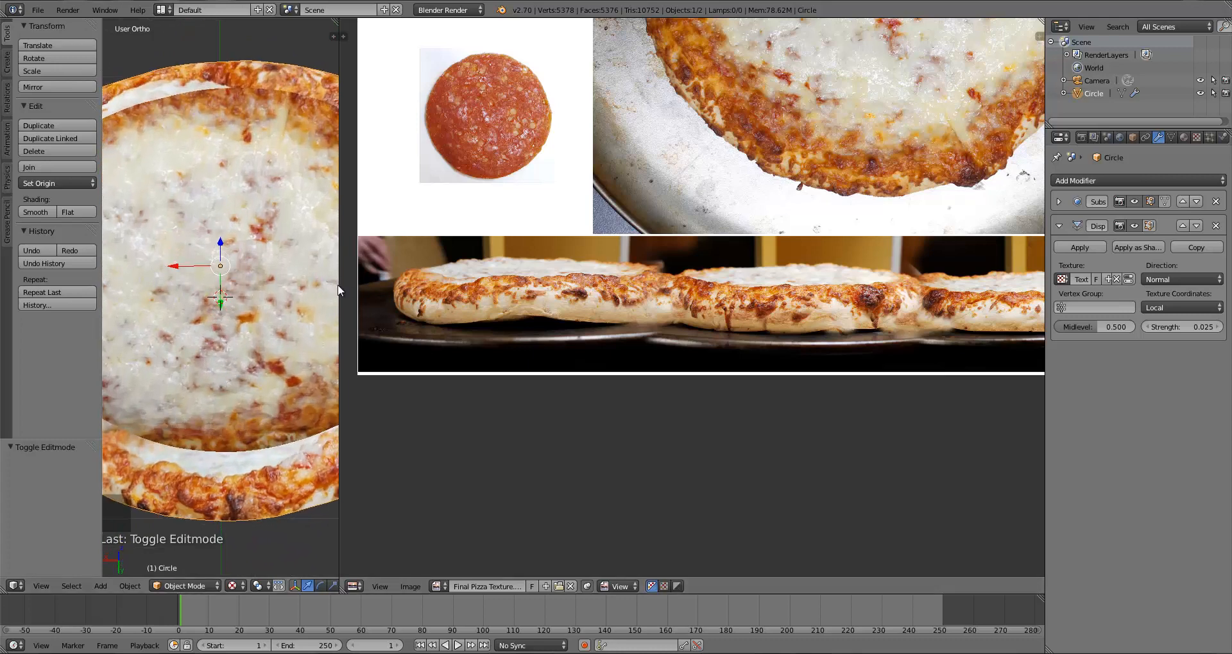
drag(339, 285, 491, 284)
middle_drag(416, 371, 332, 363)
scroll(331, 361, up, 2)
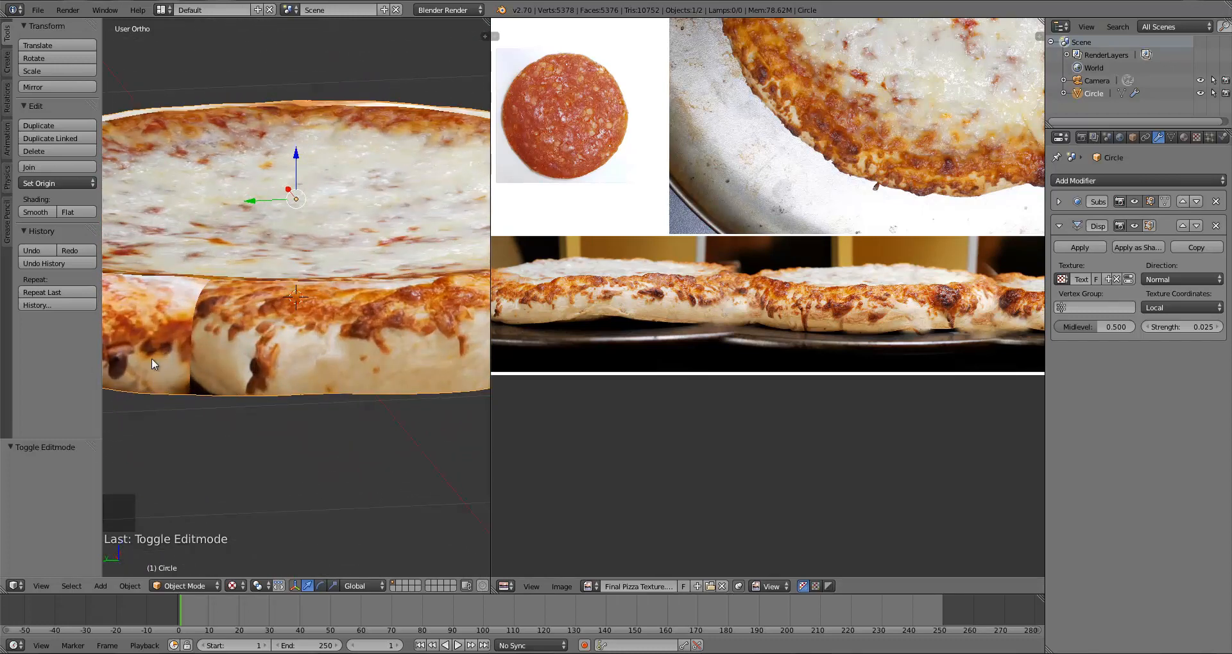
middle_drag(615, 352, 737, 343)
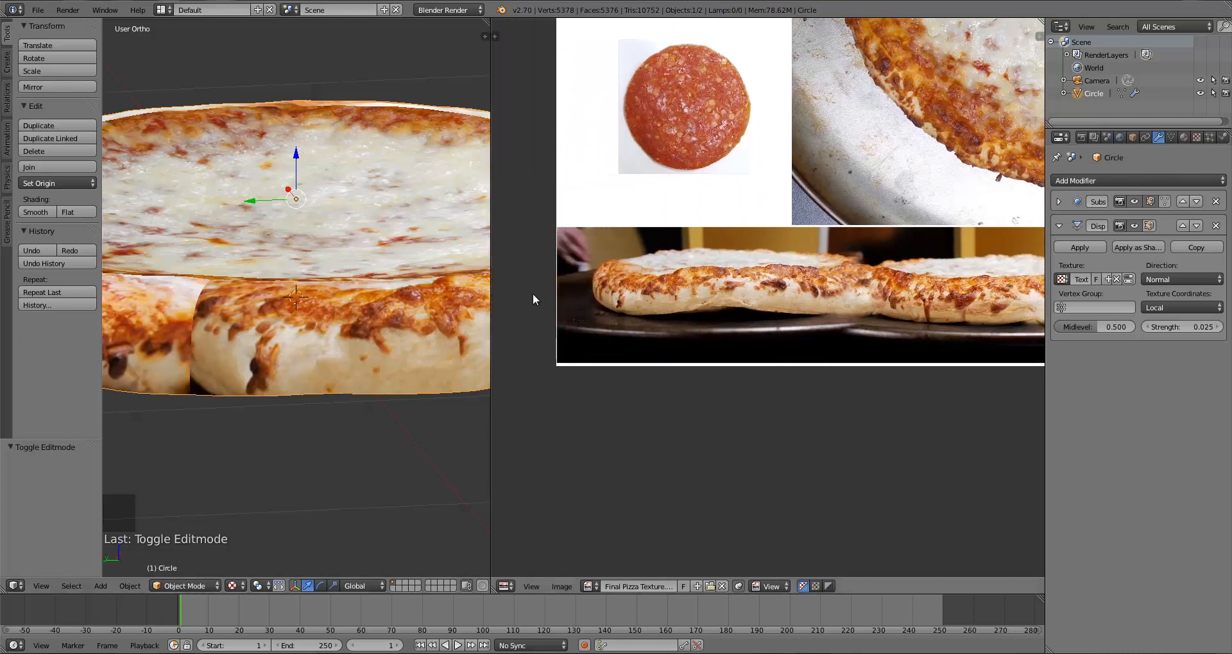
middle_drag(273, 362, 249, 372)
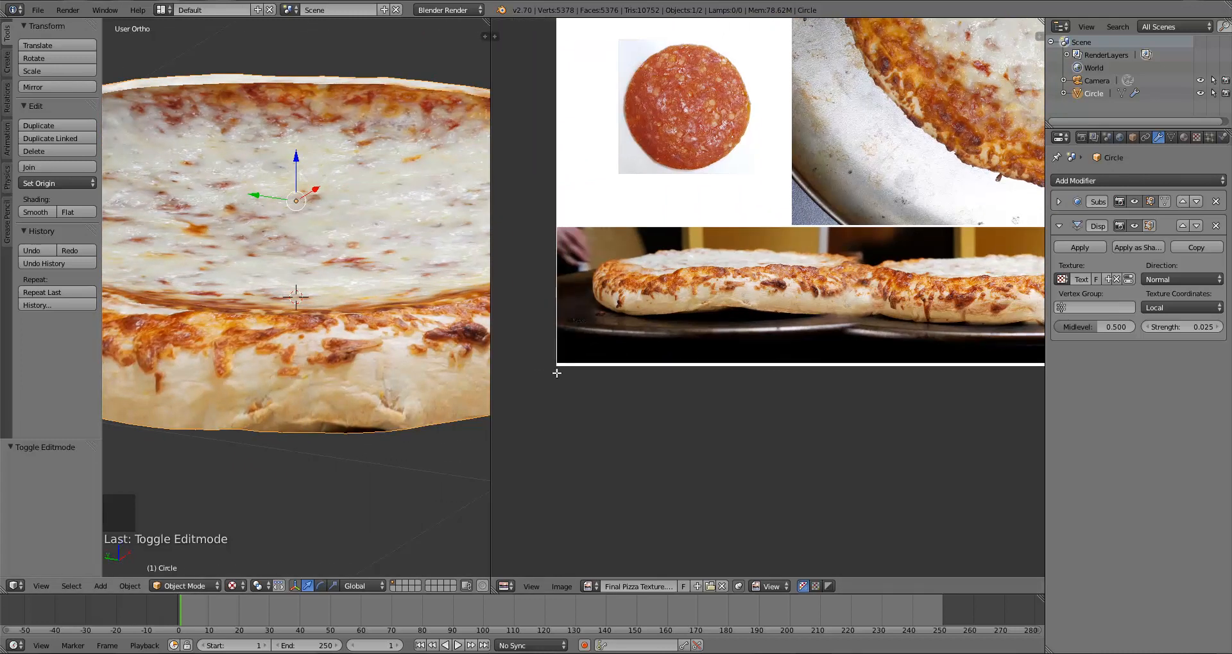
Back in Edit Mode, box-select the strip's first UV column and move it inward and slightly up on the crust's rounded end
key(Tab)
scroll(701, 377, up, 2)
middle_drag(701, 377, 821, 397)
scroll(784, 404, up, 3)
key(a)
key(a)
key(b)
drag(537, 202, 646, 509)
key(g)
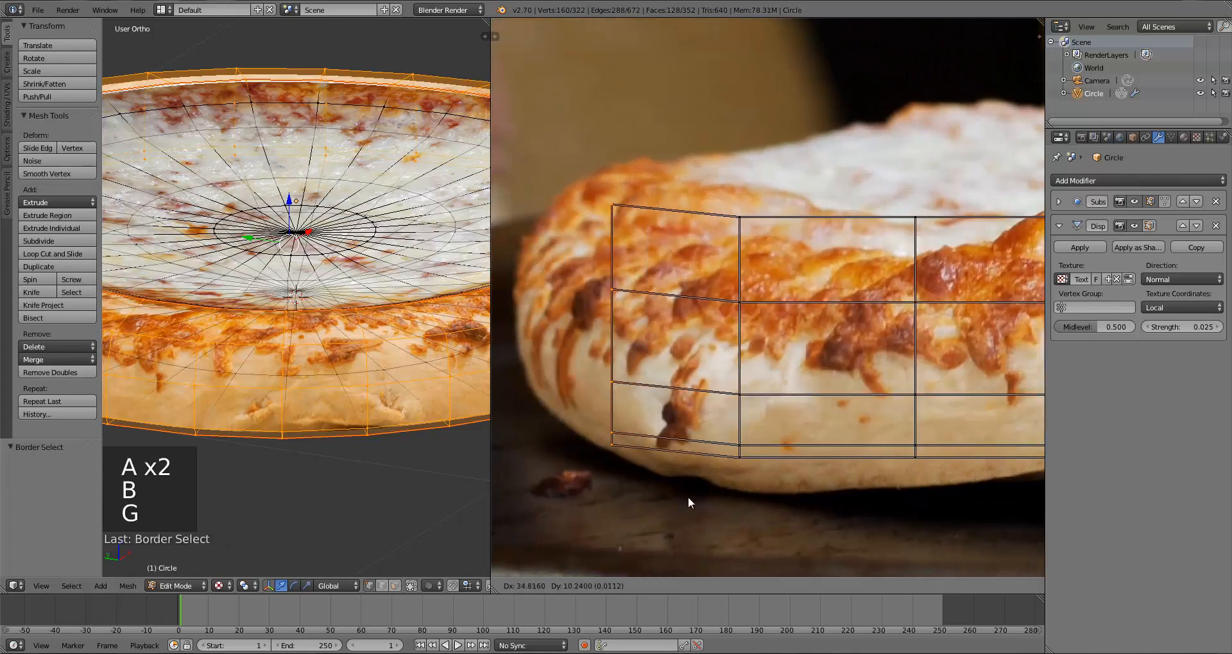
click(686, 498)
Move the strip's second UV column down so its lowest vertices reach the crust's bottom edge
key(a)
key(b)
drag(775, 516, 777, 520)
key(b)
drag(719, 129, 796, 511)
key(g)
click(809, 413)
Move the third UV column down and slightly toward the fourth to follow the crust outline
middle_drag(772, 401, 664, 384)
key(a)
key(b)
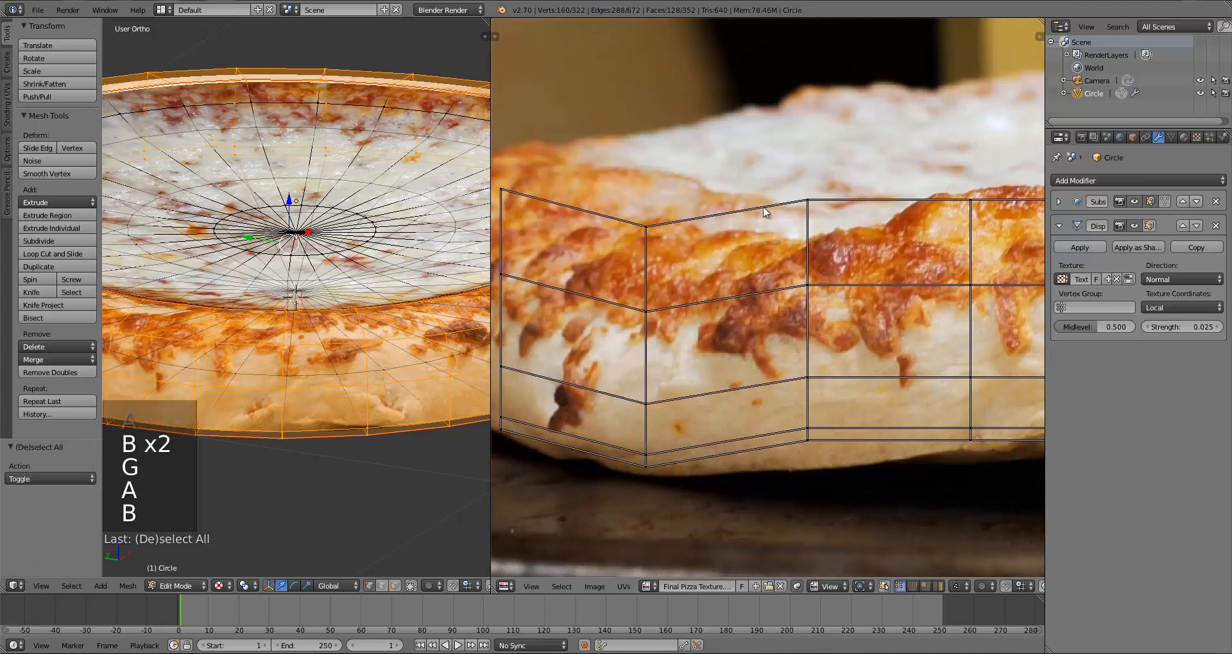
drag(773, 154, 877, 488)
key(g)
click(891, 510)
Box-select the fourth UV column and nudge it into line with the crust in the photo
middle_drag(878, 415, 757, 401)
key(a)
key(b)
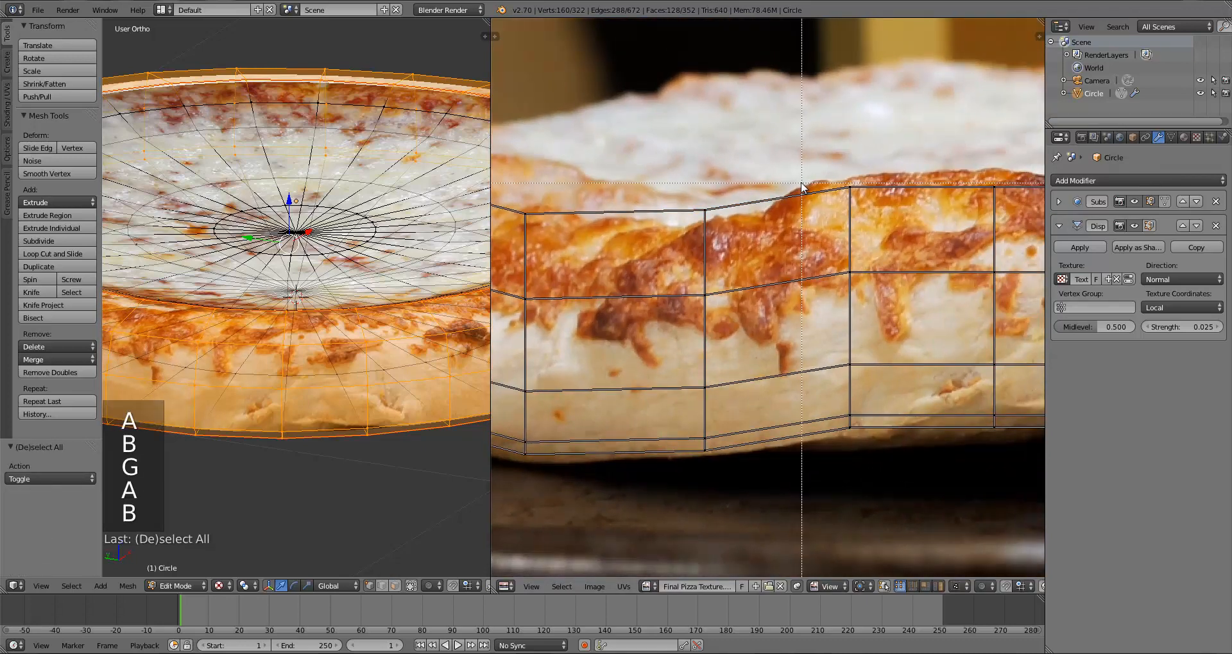
drag(801, 152, 928, 481)
key(g)
click(932, 482)
Skip further along the strip and nudge the UV column there slightly to fit the crust photo
middle_drag(908, 470, 776, 460)
middle_drag(893, 444, 720, 455)
middle_drag(916, 417, 680, 404)
key(a)
key(b)
drag(764, 211, 862, 497)
key(g)
click(864, 501)
Select the following UV column of the strip and move it down by 0.002
middle_drag(917, 445, 736, 444)
key(a)
key(b)
drag(777, 120, 836, 460)
key(g)
click(836, 468)
Select the next UV column along the strip and move it by -0.003 in X and -0.006 in Y
middle_drag(943, 426, 761, 404)
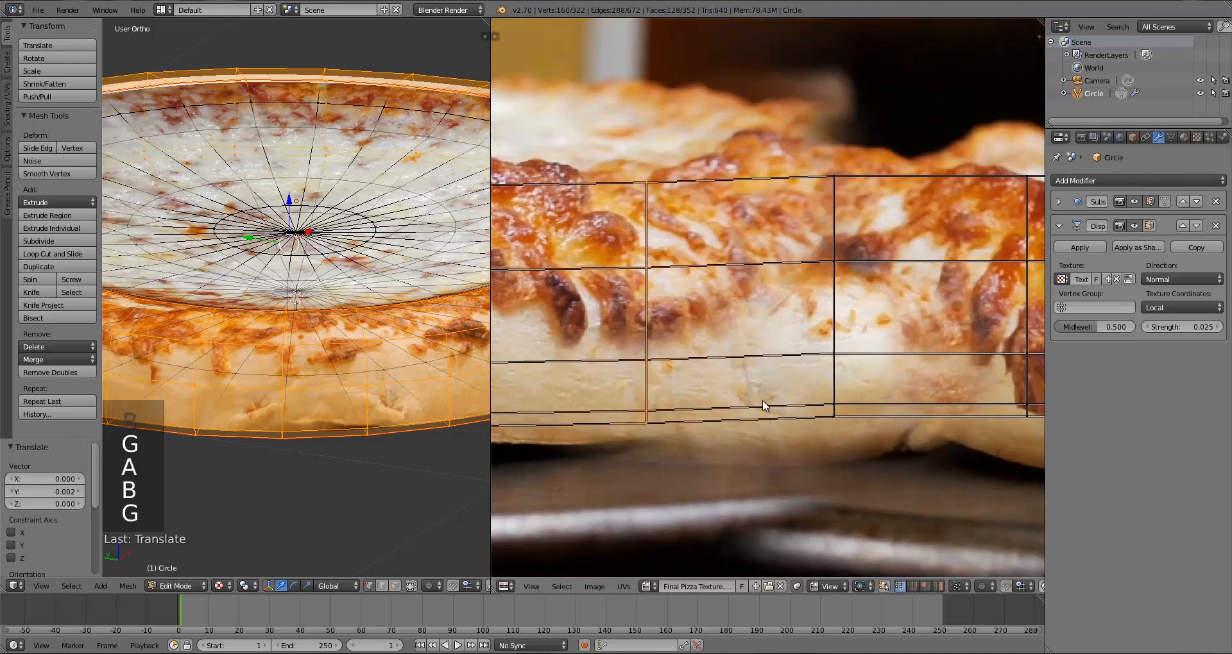
key(a)
key(b)
drag(764, 431, 897, 495)
key(b)
drag(804, 160, 859, 449)
key(g)
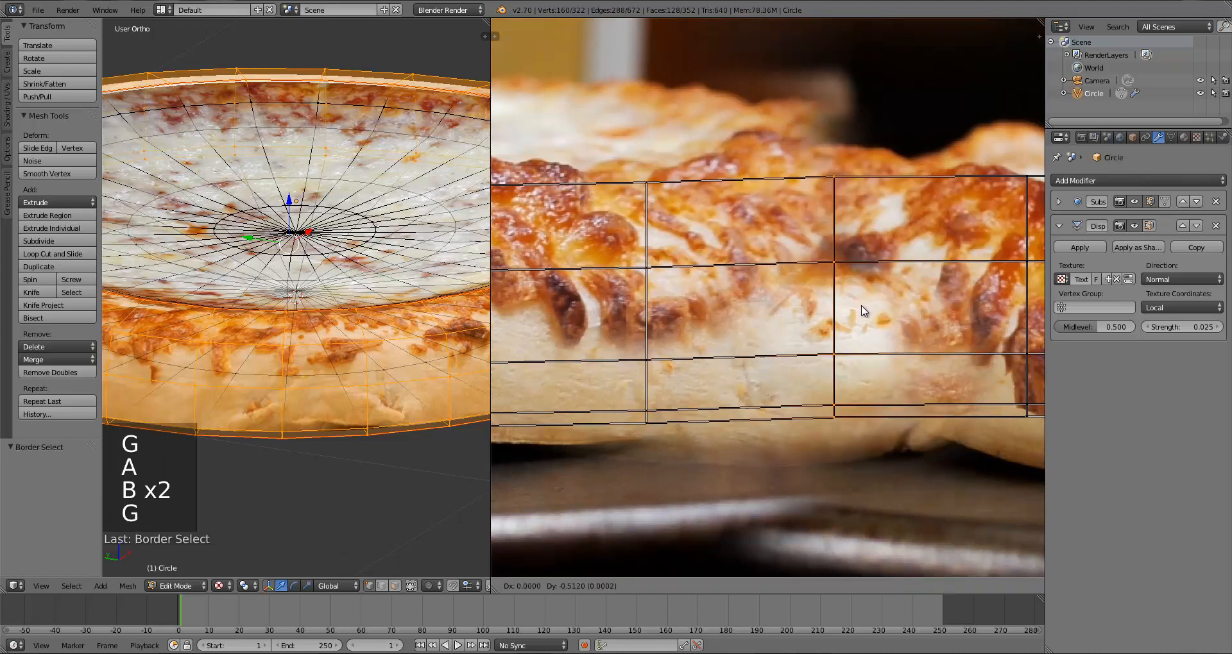
click(853, 335)
Move the next UV column down and slightly back so it lies level with the column before it
middle_drag(852, 336, 665, 329)
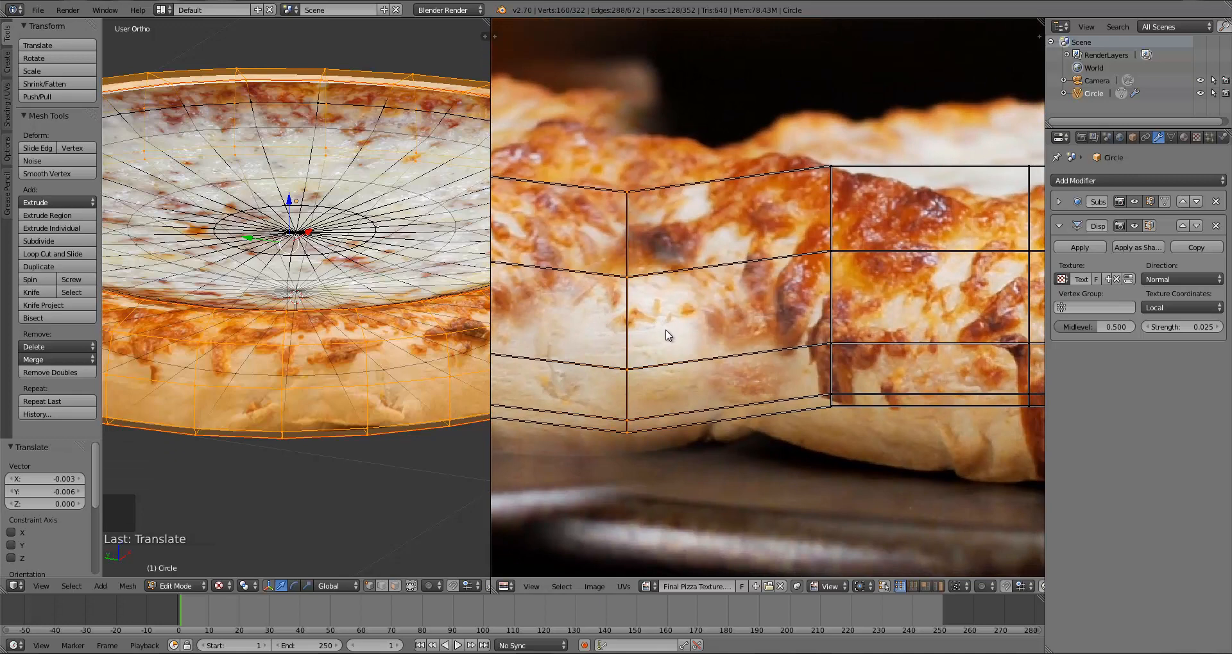
key(a)
key(b)
drag(807, 115, 900, 504)
key(g)
click(886, 540)
Move the UV column beside the long dark drip by -0.004 in X and -0.015 in Y
middle_drag(907, 392, 805, 359)
key(a)
key(b)
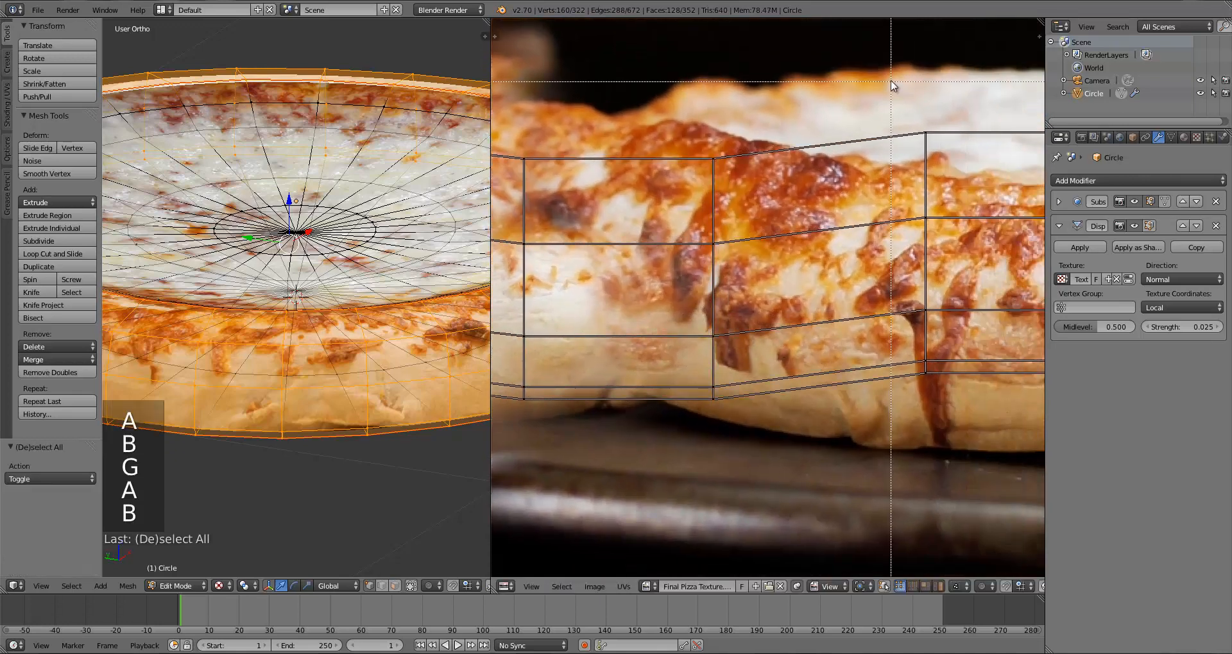
drag(943, 403, 943, 405)
key(g)
click(927, 468)
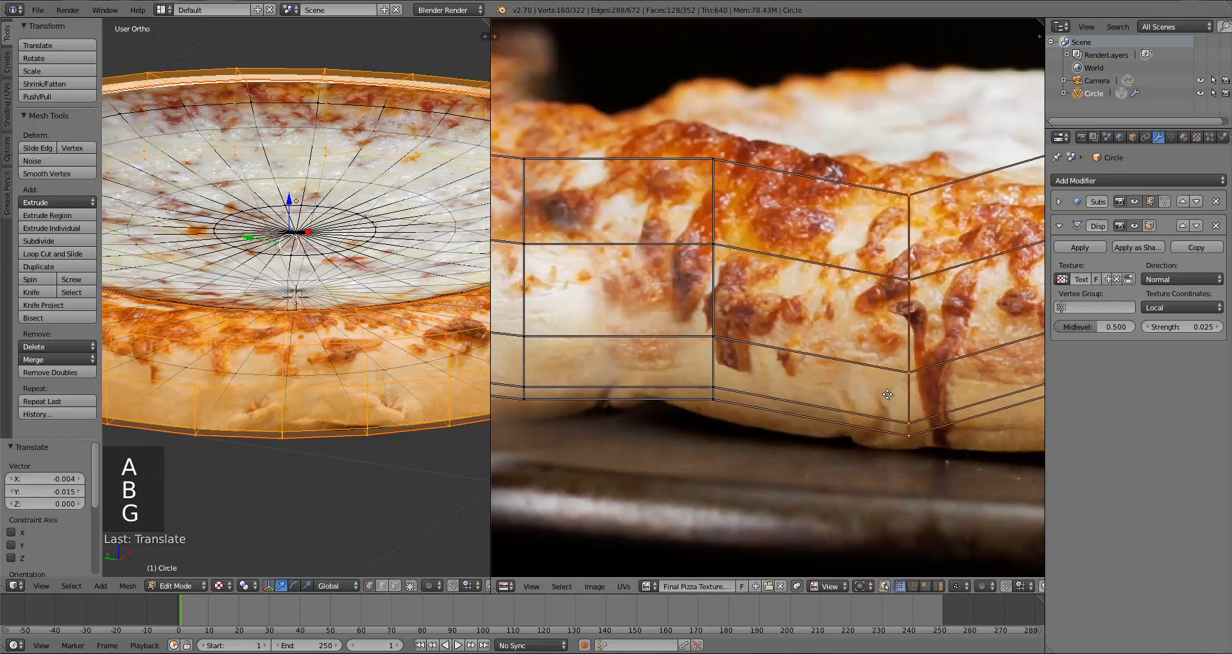
Lower the UV column just past the dark drip to the crust's bottom edge
middle_drag(816, 351, 754, 349)
key(a)
key(b)
drag(895, 96, 949, 441)
key(g)
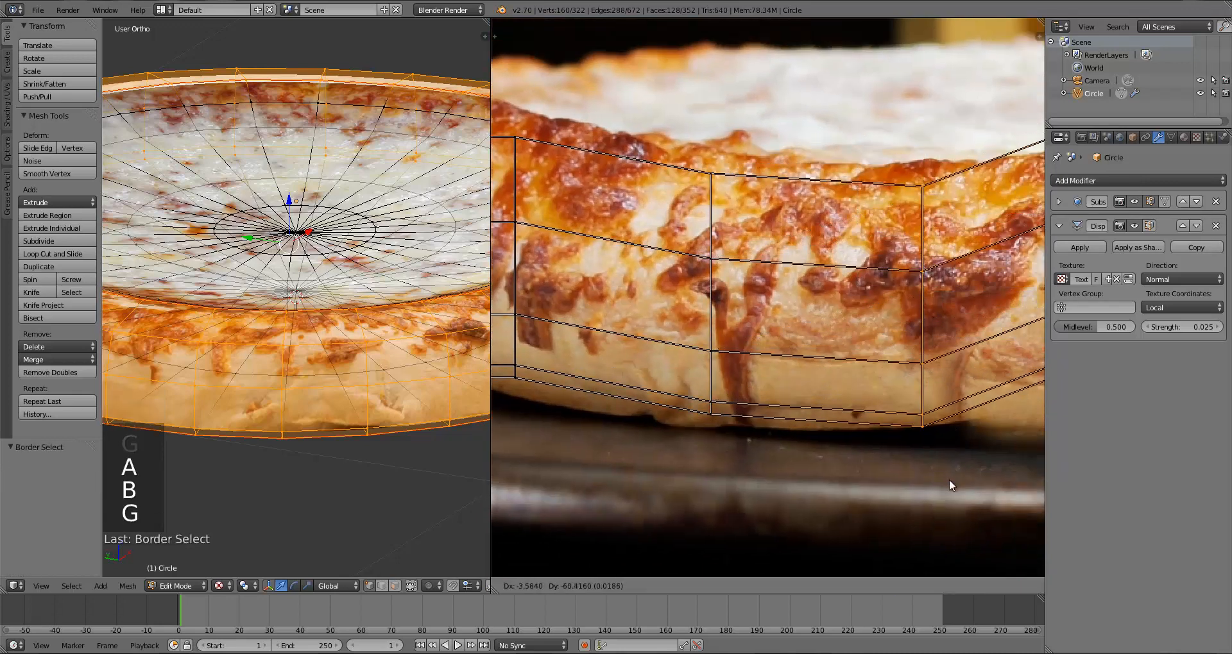
click(950, 478)
Lower the next UV column so its top is level with the column just past the drip
middle_drag(946, 372, 720, 365)
key(a)
key(b)
drag(860, 60, 959, 446)
key(g)
click(949, 513)
Select the following UV column and move it straight down by 0.014
middle_drag(949, 513, 757, 494)
key(a)
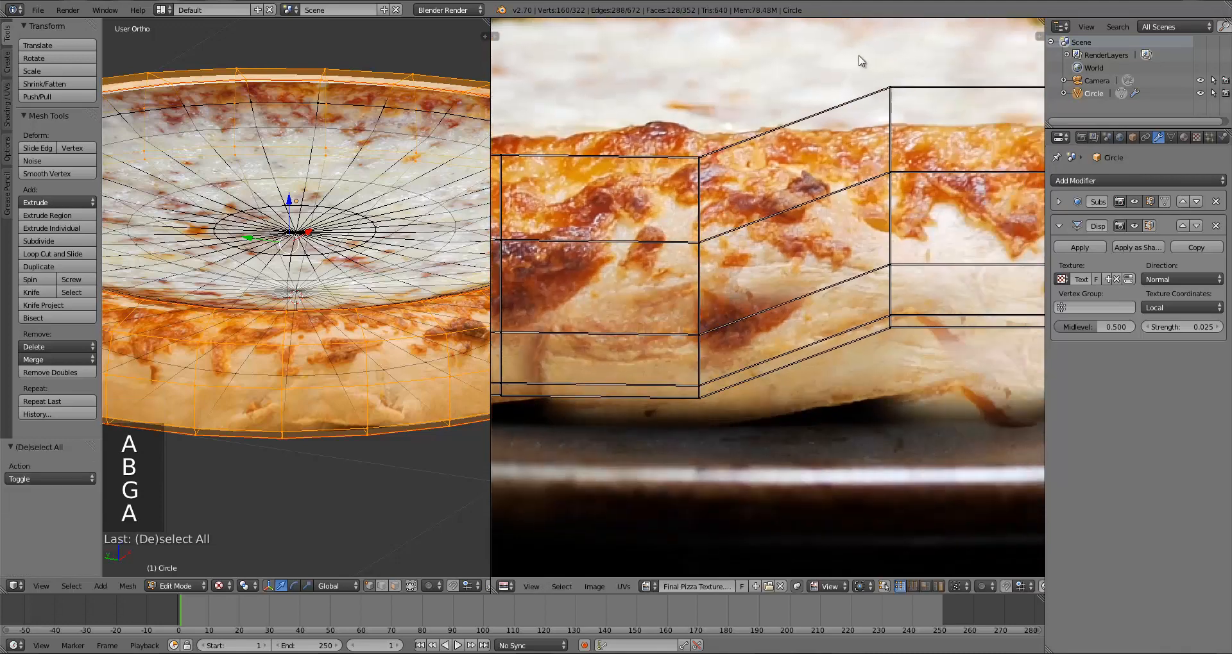
key(b)
drag(853, 46, 950, 408)
key(g)
click(957, 448)
Move the UV column just before the dark burnt spot by -0.001 in X and -0.013 in Y
middle_drag(759, 423, 712, 385)
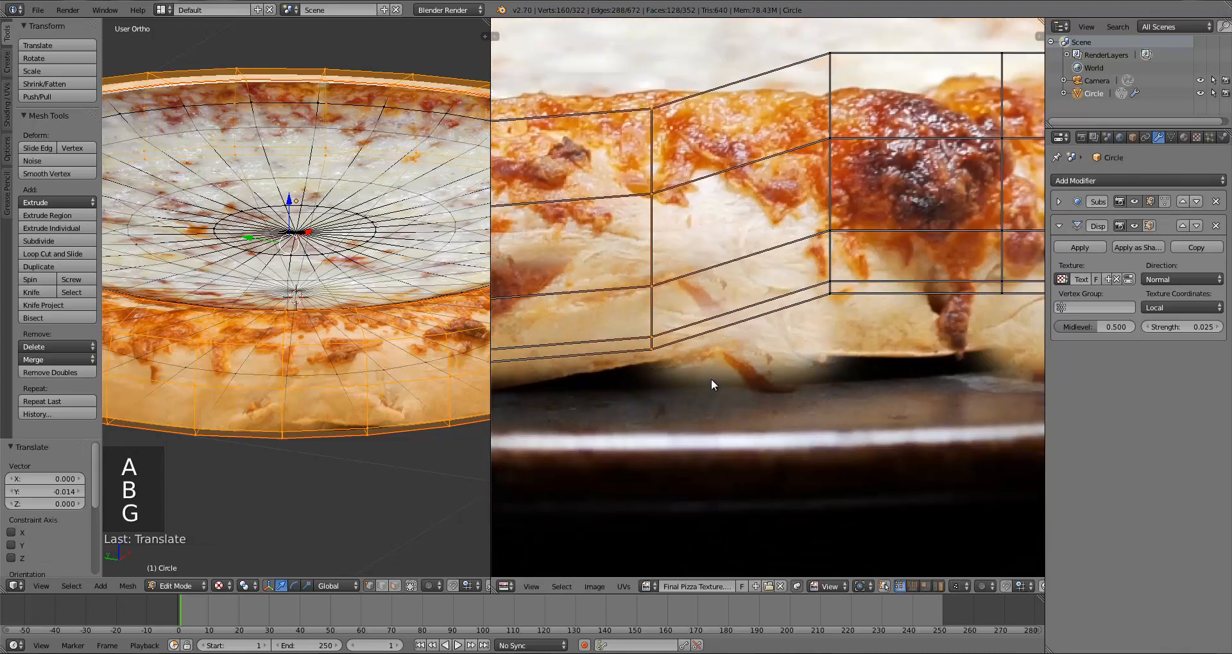
key(a)
key(b)
drag(788, 36, 855, 402)
key(g)
click(849, 457)
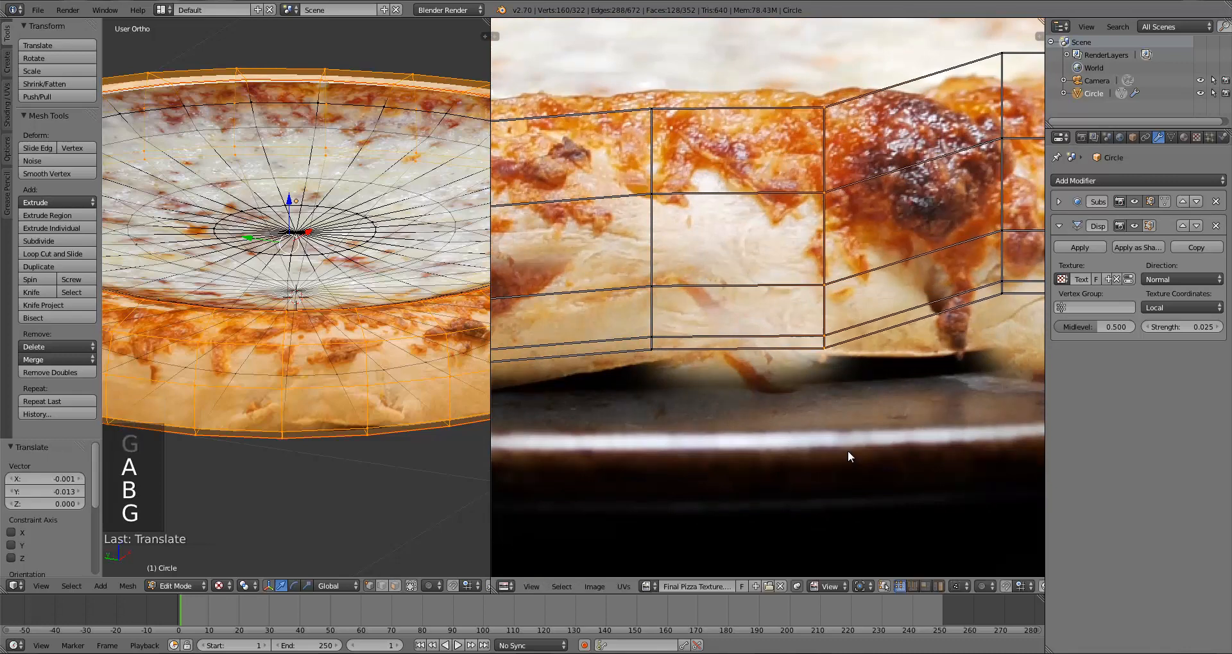
Lower the next two UV columns past the dark burnt spot onto the crust, one after the other
middle_drag(849, 370, 705, 433)
key(a)
key(b)
drag(827, 80, 901, 453)
key(g)
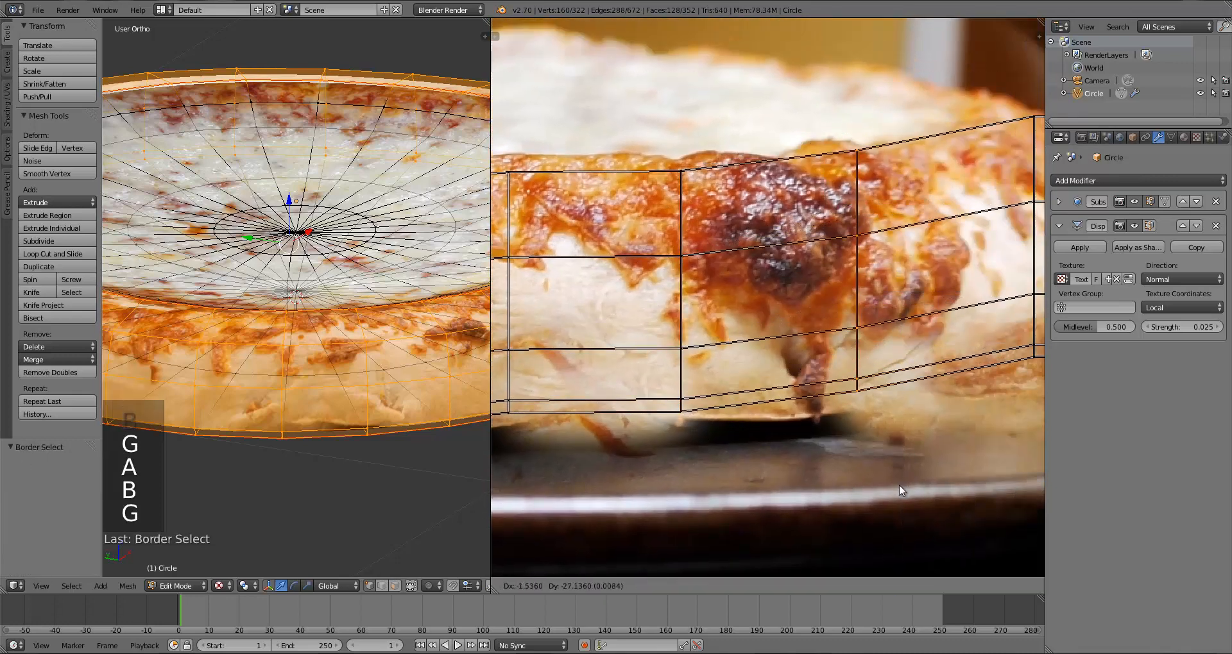
click(899, 486)
middle_drag(841, 421, 709, 435)
key(a)
key(b)
drag(853, 89, 937, 414)
key(g)
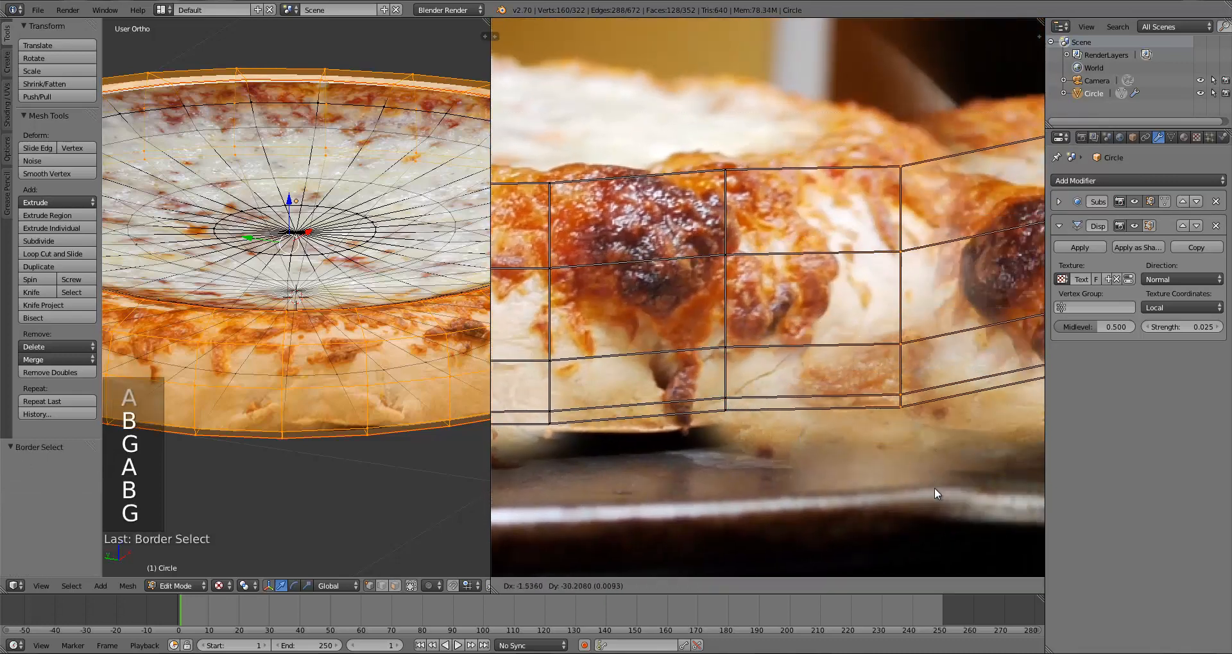
click(962, 420)
Move the next UV column, beside the second burnt spot, by -0.0004728 in X and -0.012 in Y
middle_drag(962, 419, 780, 385)
key(a)
key(b)
drag(834, 54, 936, 401)
key(g)
click(938, 379)
Move the first UV column past the second burnt spot by 0.001 in X and -0.019 in Y
middle_drag(938, 379, 815, 347)
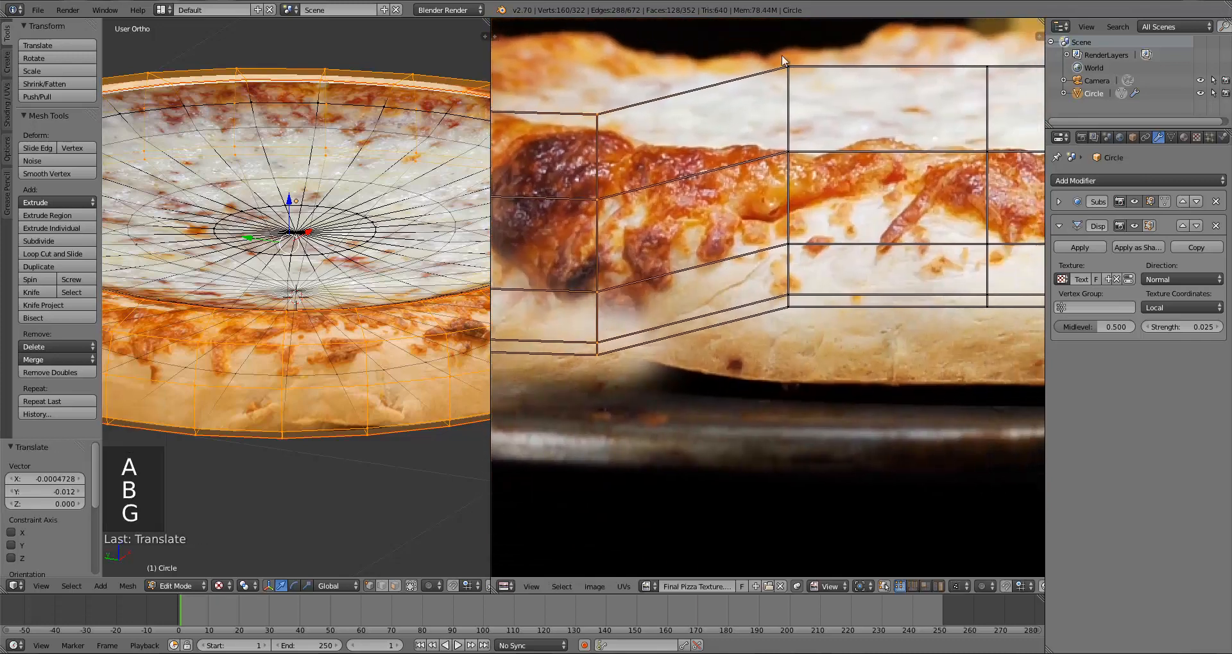
key(a)
key(b)
drag(766, 45, 848, 385)
key(g)
click(852, 457)
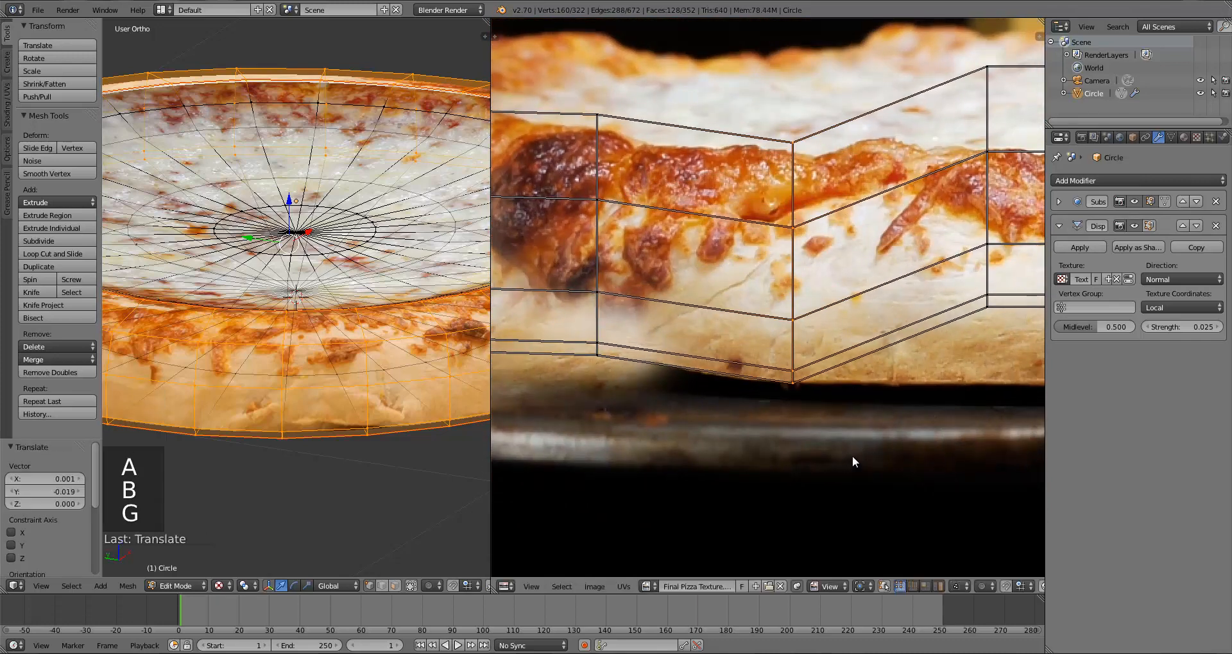
Lower the following UV column so its lowest vertices meet the crust's bottom edge above the pan
key(a)
middle_drag(892, 346, 786, 371)
key(b)
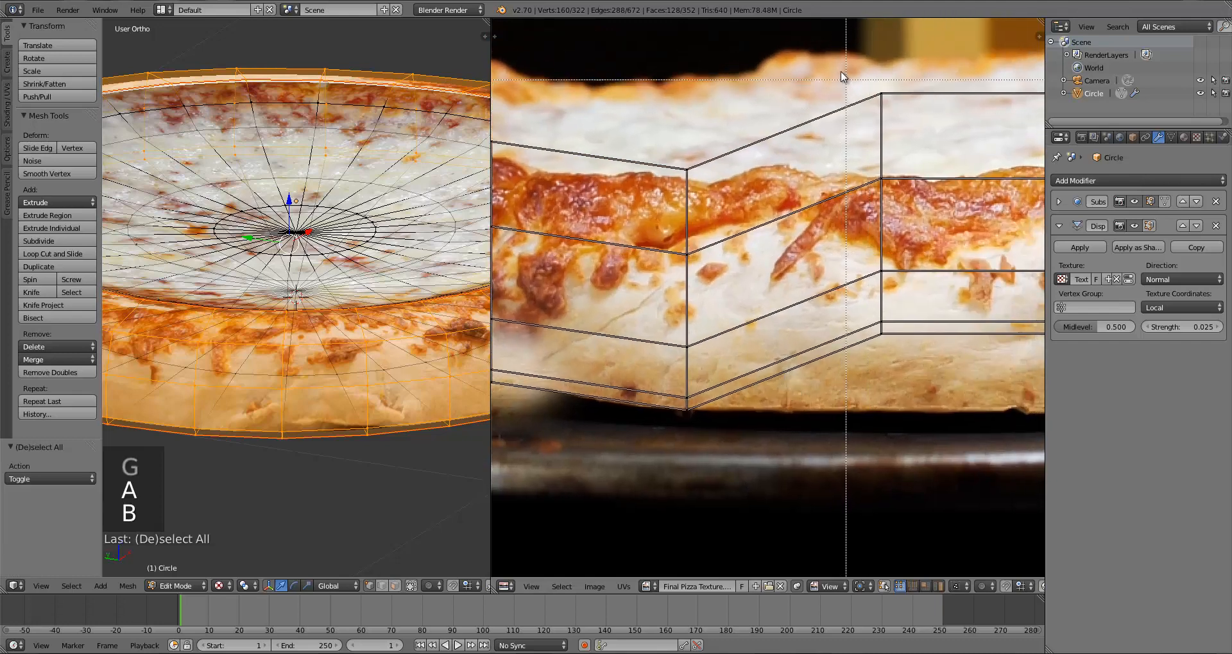
drag(844, 77, 945, 404)
key(g)
click(936, 464)
Lower the next two UV columns in turn to keep the strip along the crust's straight bottom edge
middle_drag(976, 332, 685, 359)
drag(846, 392, 848, 409)
key(g)
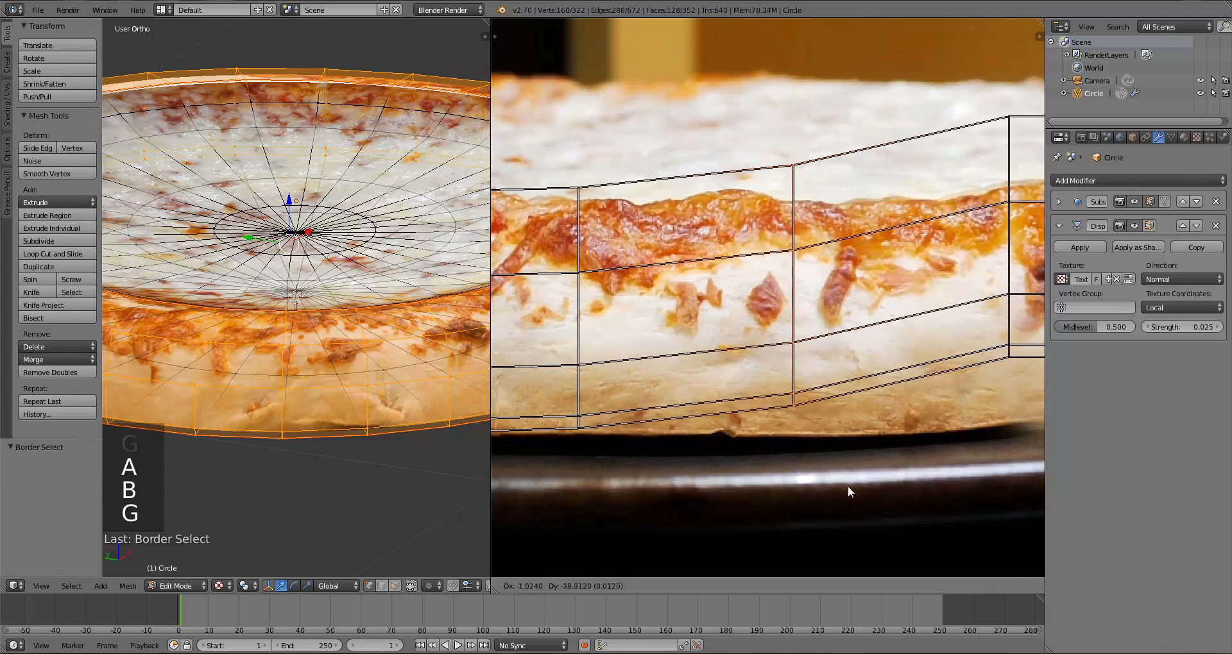
click(848, 491)
middle_drag(772, 447, 657, 450)
key(a)
key(b)
drag(858, 85, 931, 404)
key(g)
click(921, 479)
Move the next UV column, near where the crusts meet, by -0.0006303 in X and -0.014 in Y
middle_drag(856, 420, 708, 428)
middle_drag(900, 385, 813, 388)
key(a)
key(b)
drag(852, 86, 923, 403)
key(g)
click(929, 362)
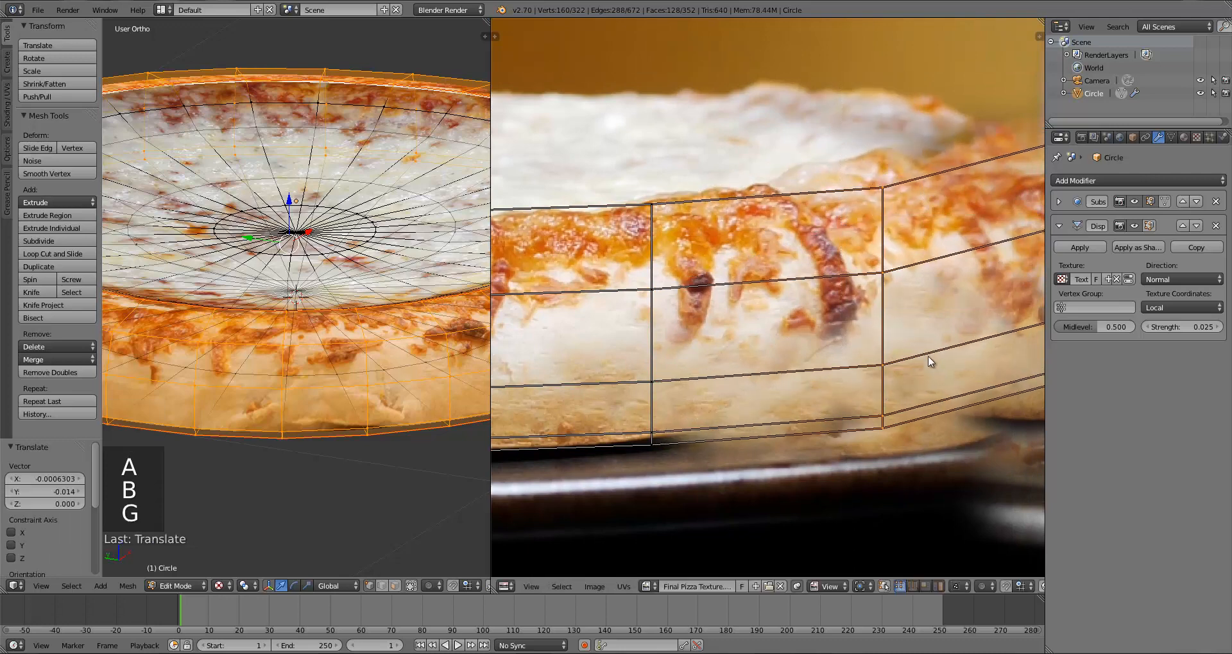
Lower the next UV column, just past the gap between the crusts, so its lowest vertices meet the crust's bottom edge
middle_drag(929, 357, 652, 324)
key(a)
key(b)
drag(783, 73, 869, 421)
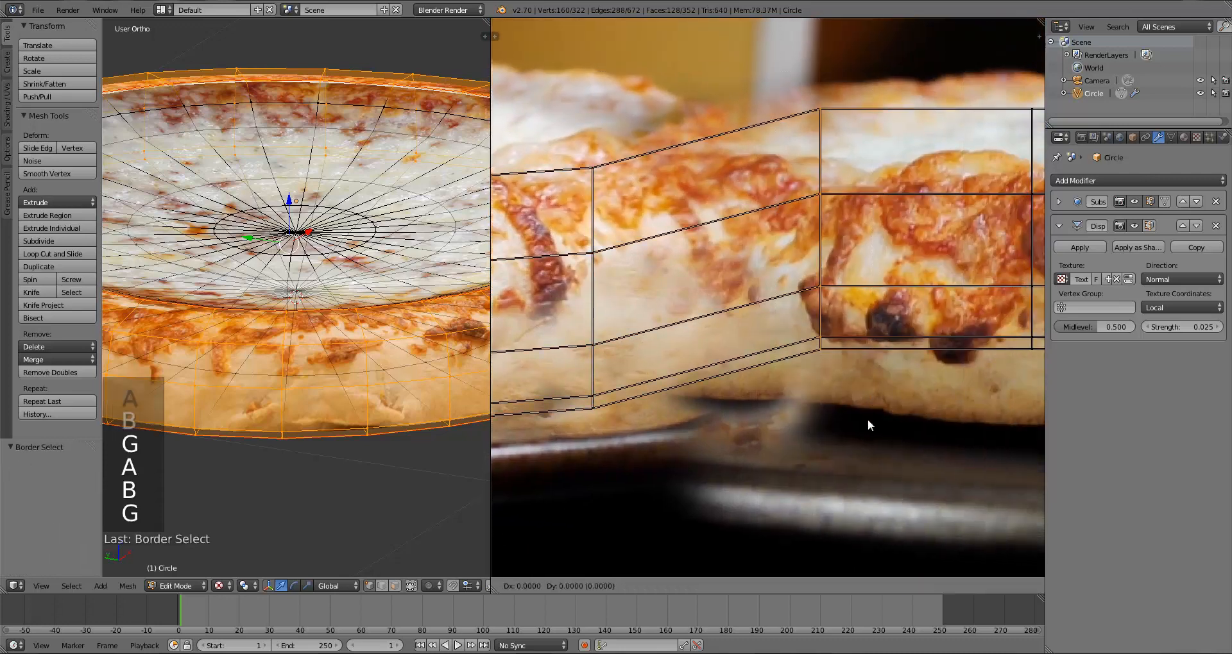
key(g)
click(869, 432)
Move the next UV column, past the pair of burnt spots, by -0.002 in X and -0.018 in Y
middle_drag(868, 431, 697, 438)
key(a)
click(787, 87)
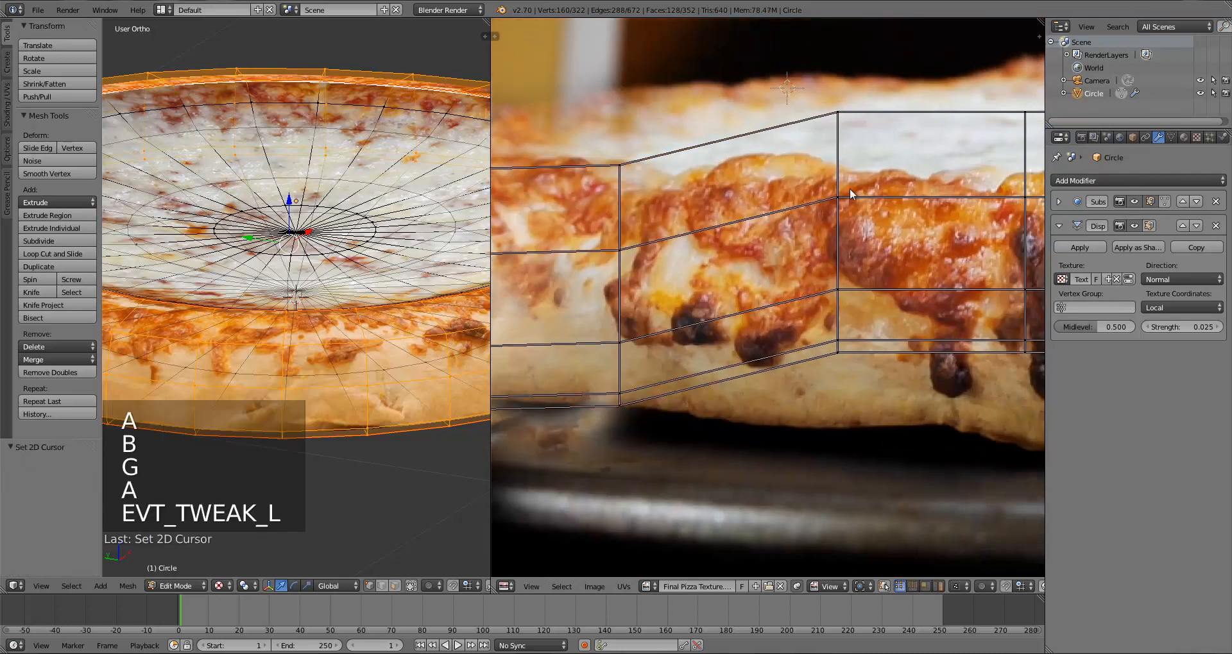
key(b)
drag(789, 90, 905, 441)
key(g)
click(900, 533)
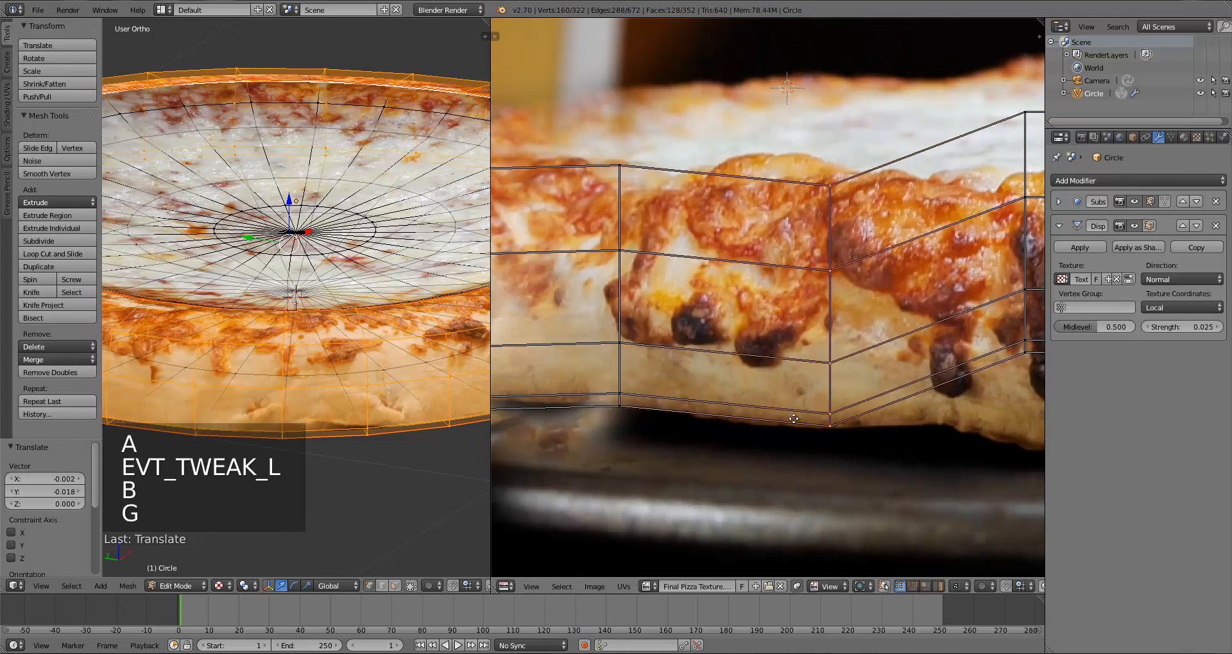
middle_drag(899, 532, 721, 423)
key(shift+s)
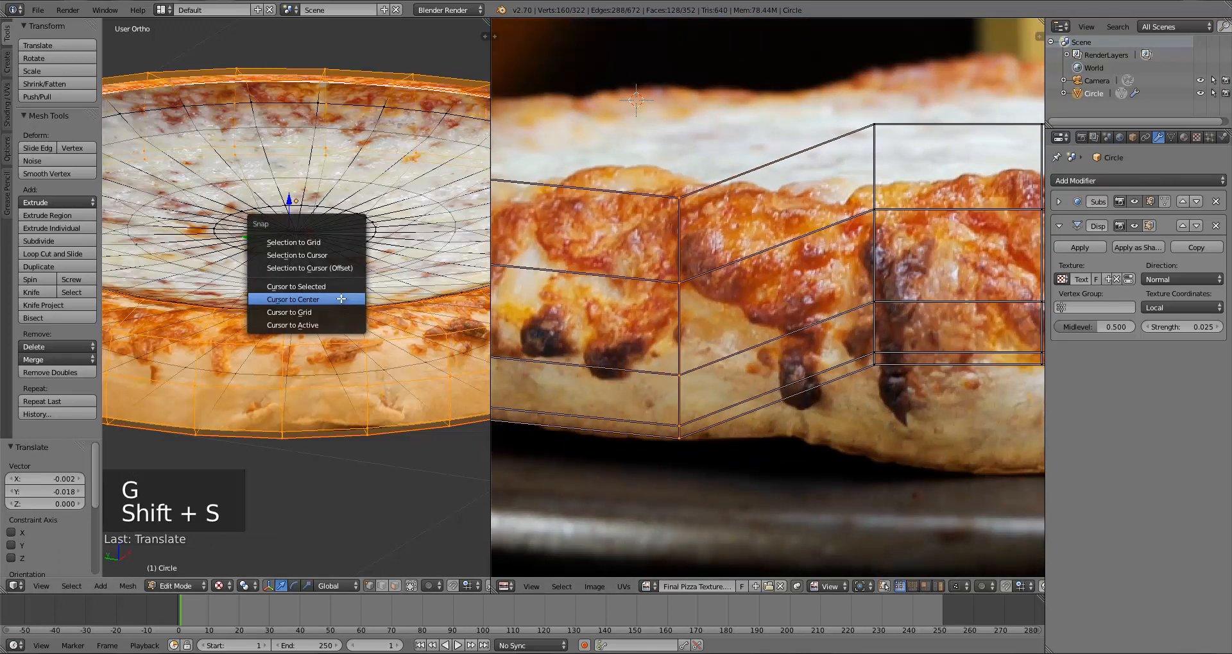
click(343, 299)
key(b)
drag(950, 408, 948, 426)
key(g)
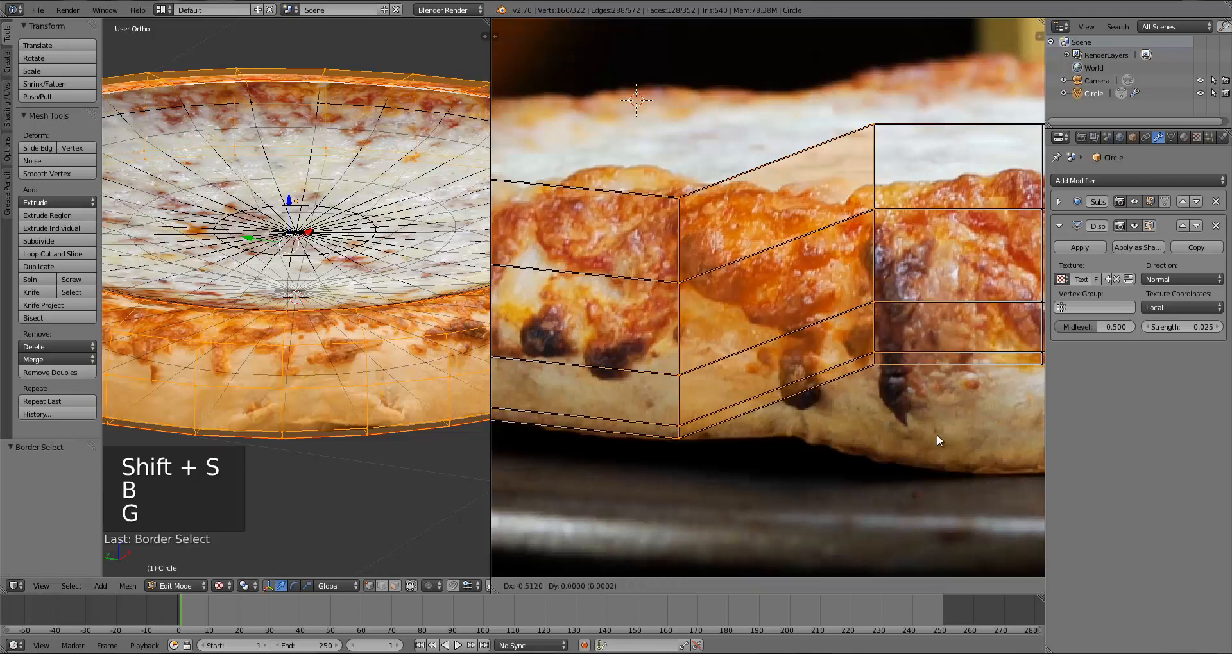
right_click(931, 481)
Lower the UV column beside the long burnt streak by about 0.019 toward the crust's bottom edge
key(a)
key(b)
drag(859, 97, 932, 478)
key(g)
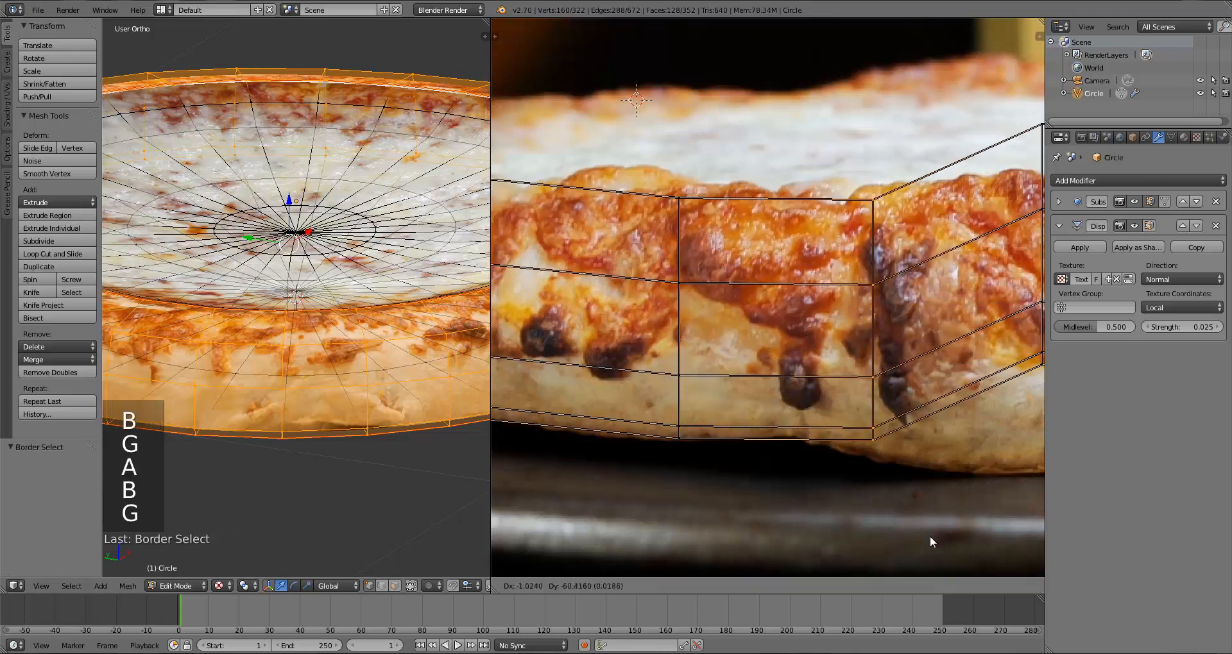
click(930, 534)
Move the UV column following the long burnt streak by 0.002 in X and -0.022 in Y
middle_drag(930, 534, 726, 538)
key(a)
key(b)
drag(800, 61, 858, 451)
key(g)
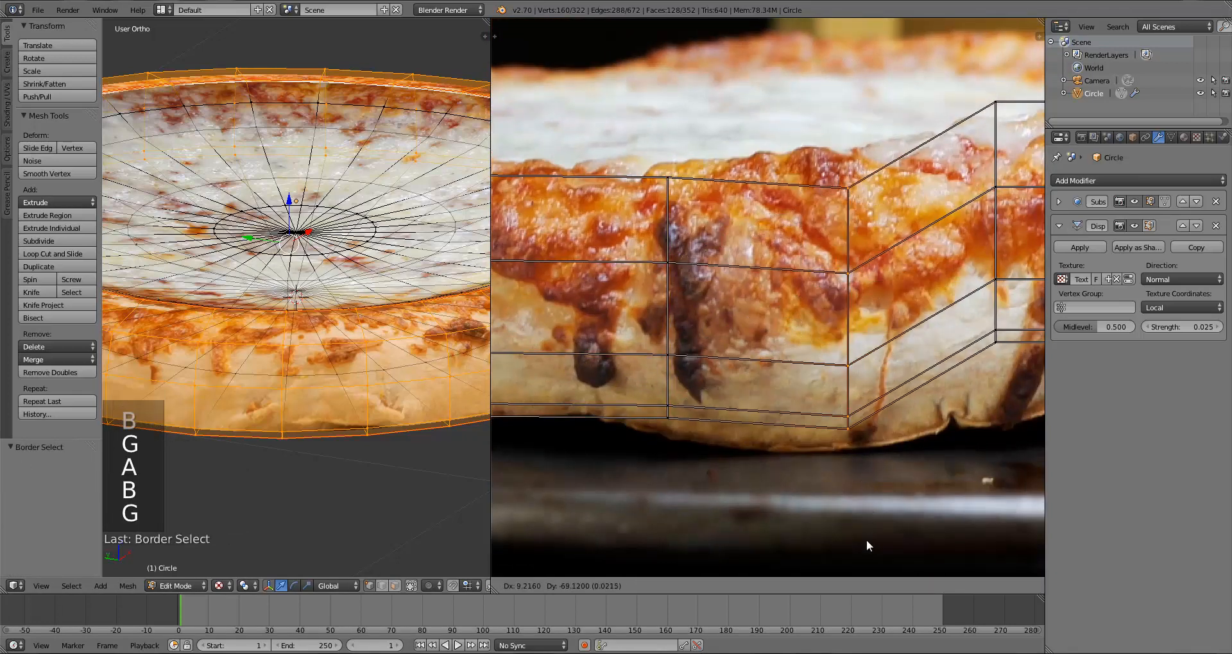
click(866, 540)
Lower the next UV column, next to the slanted burnt drip, by about 0.016 to follow the rising crust edge
scroll(832, 444, down, 4)
middle_drag(819, 421, 748, 447)
scroll(748, 449, up, 5)
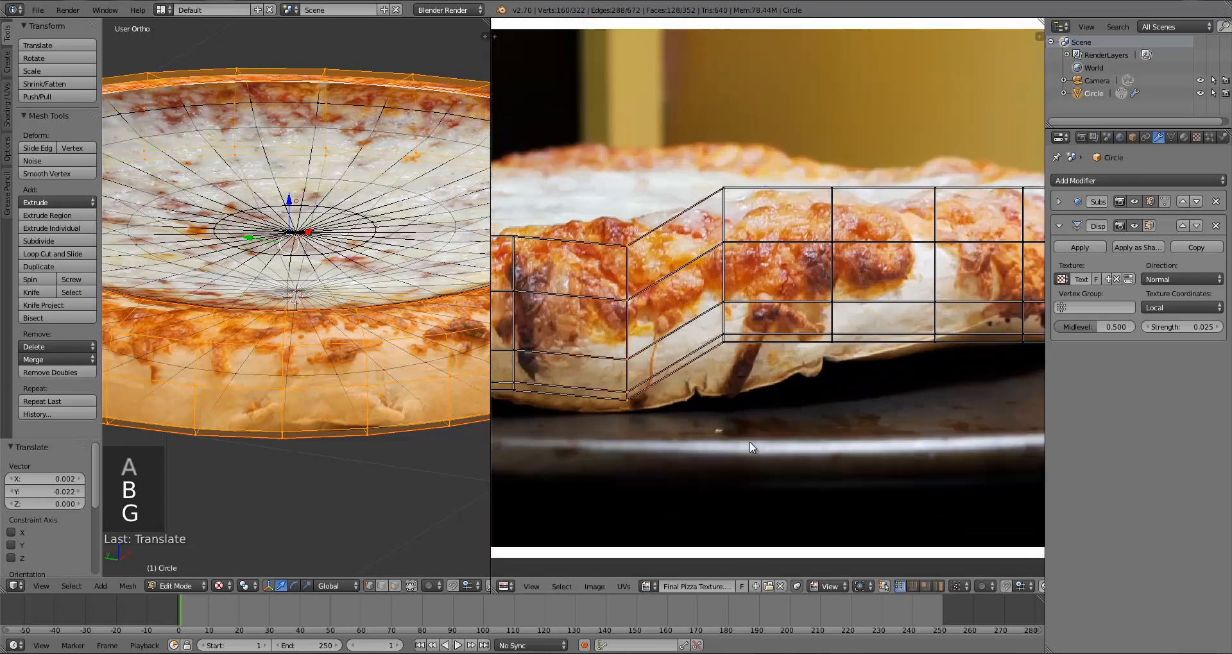
key(a)
key(b)
drag(660, 116, 777, 148)
key(g)
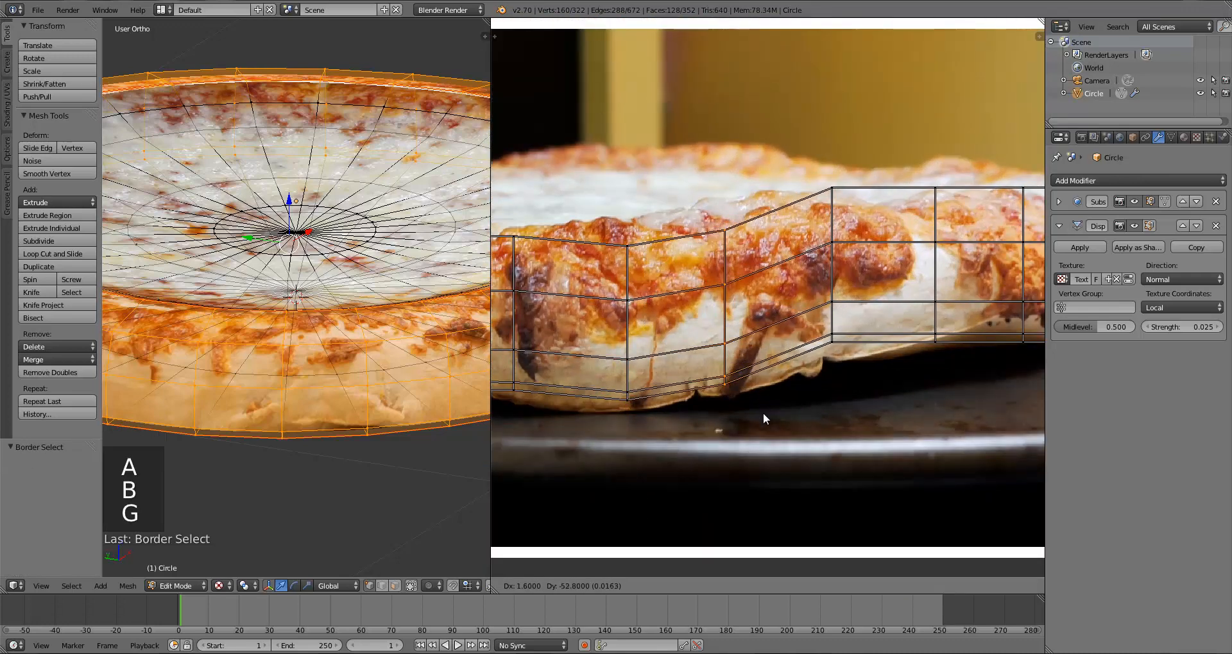
click(763, 413)
Lower the UV column to the right of the slanted burnt drip slightly toward the crust's bottom edge
key(a)
key(b)
drag(819, 257, 859, 380)
key(g)
click(860, 383)
Nudge the third-to-last UV column by -0.0009849 in X and 0.0002462 in Y
key(a)
key(b)
drag(917, 168, 944, 373)
key(g)
right_click(943, 337)
key(b)
key(g)
click(942, 371)
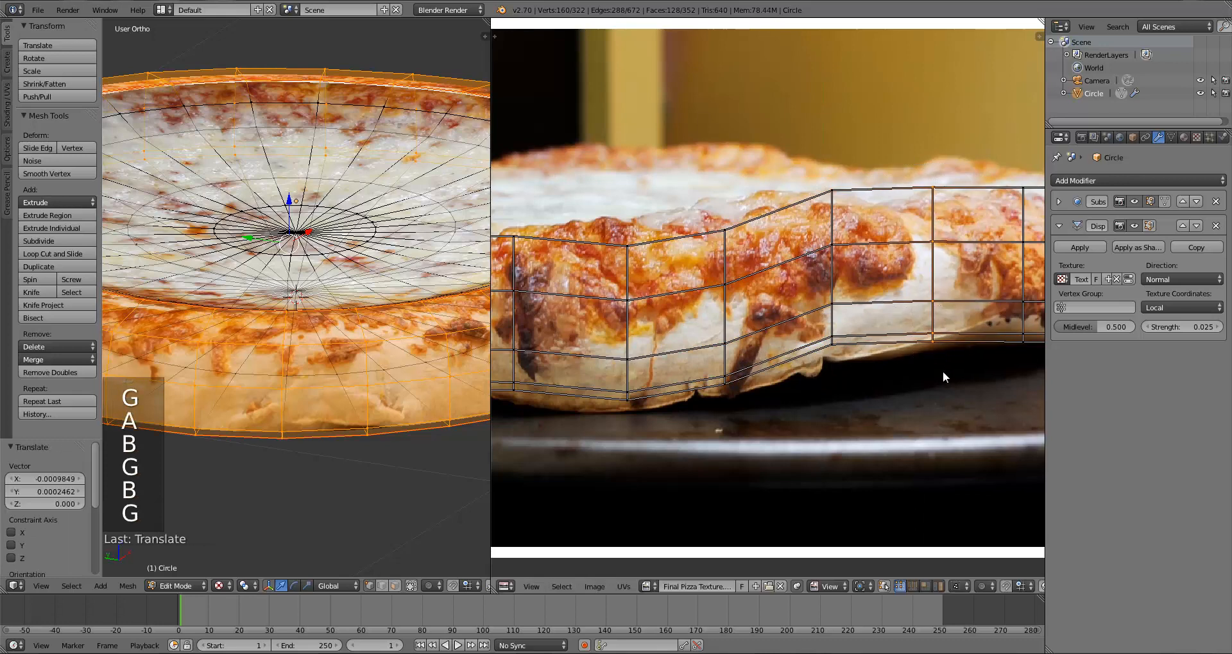
Shift the second-to-last UV column left and slightly up to match the crust's raised bottom edge
middle_drag(942, 371, 766, 367)
key(a)
key(b)
drag(821, 142, 875, 338)
key(g)
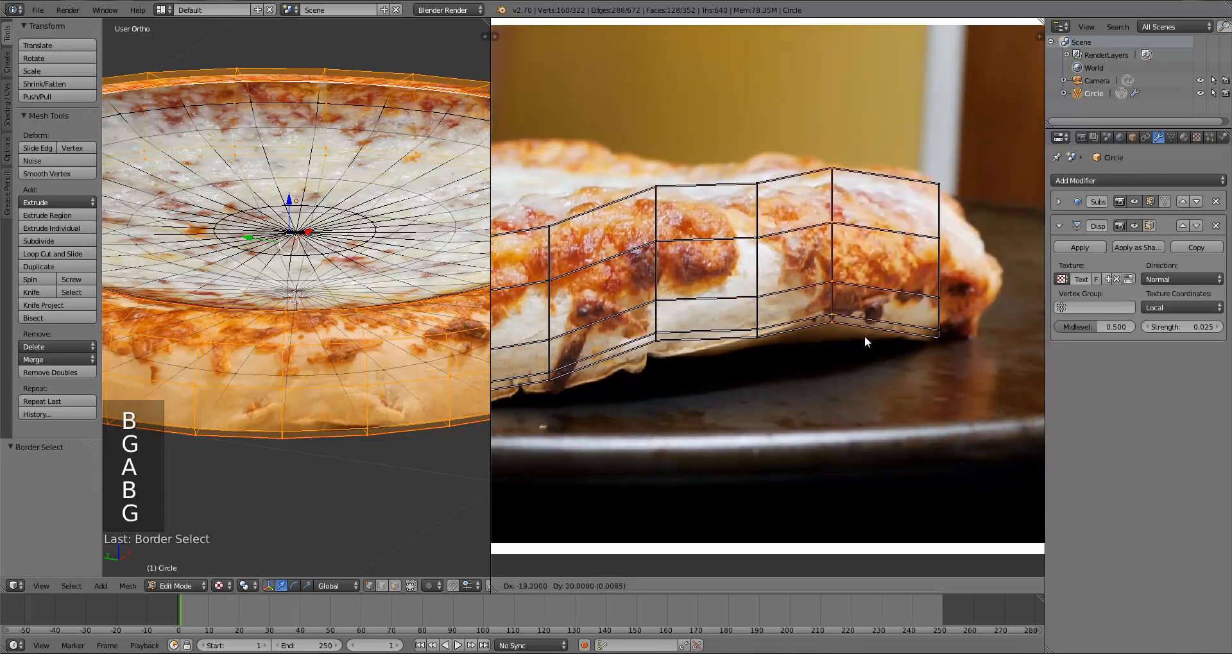
click(866, 342)
Move the last UV column left, off the burnt end of the crust, and clear the UV selection
key(a)
key(b)
drag(898, 137, 965, 383)
key(g)
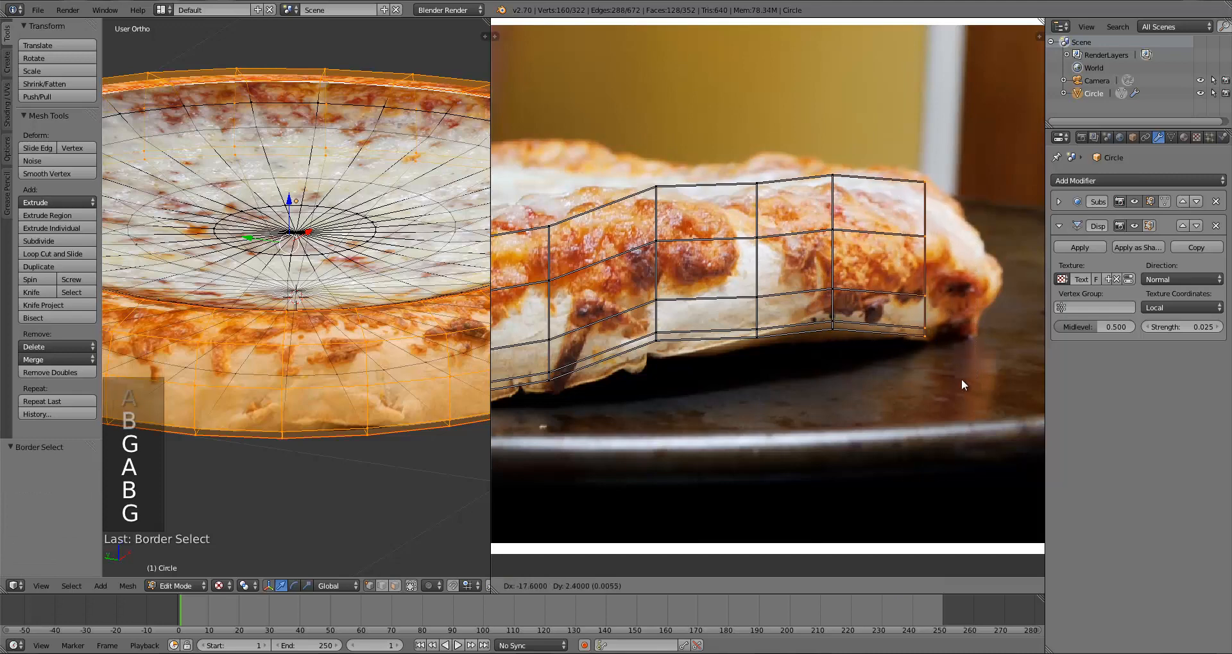
key(a)
Leave Edit Mode and examine the textured crust up close, the whole pizza and its underside
key(Tab)
middle_drag(266, 430, 346, 365)
scroll(344, 363, up, 3)
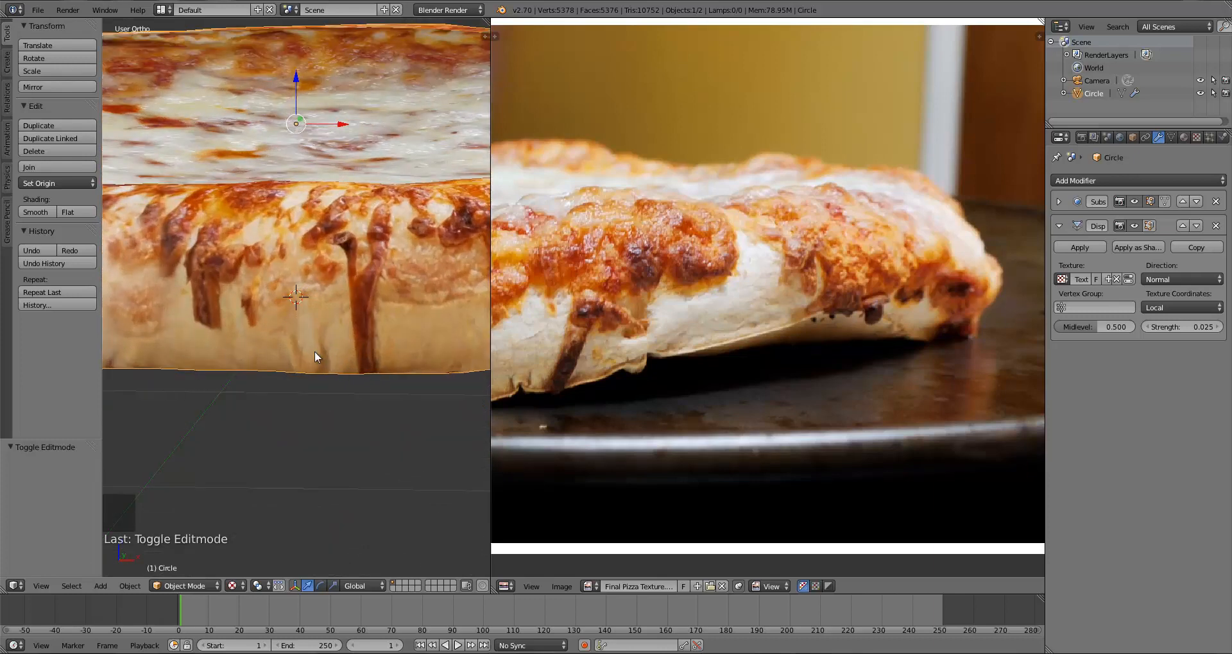
middle_drag(333, 367, 313, 434)
scroll(276, 382, down, 2)
scroll(279, 397, down, 5)
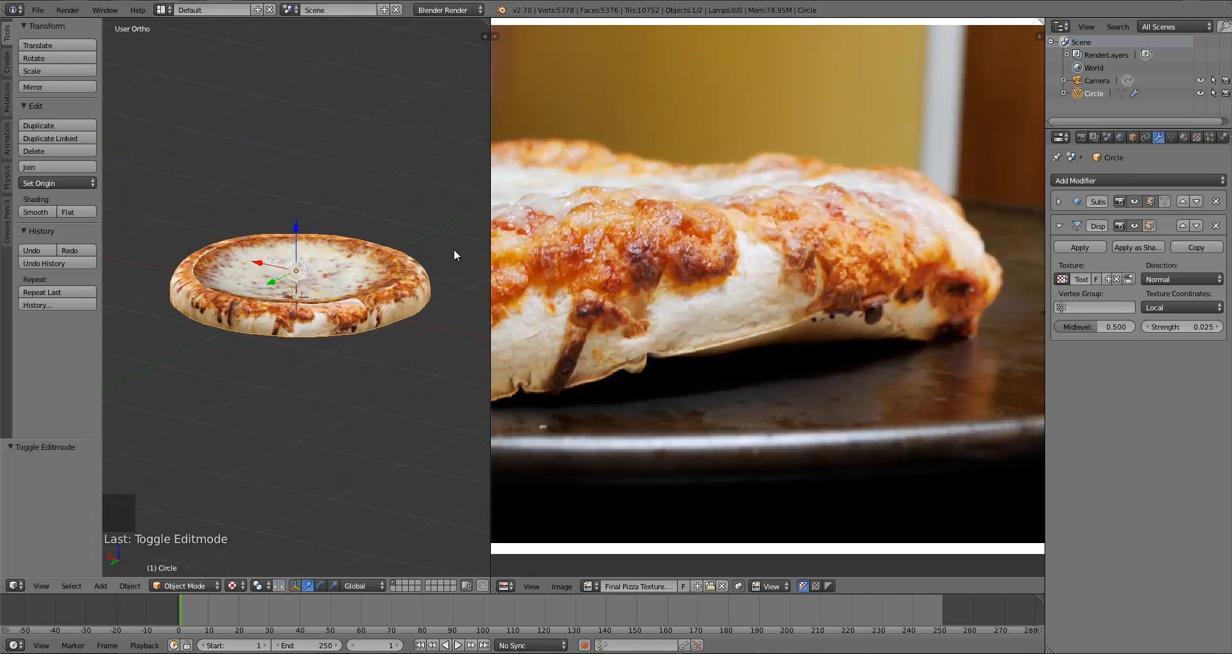
scroll(366, 346, up, 4)
middle_drag(375, 301, 365, 164)
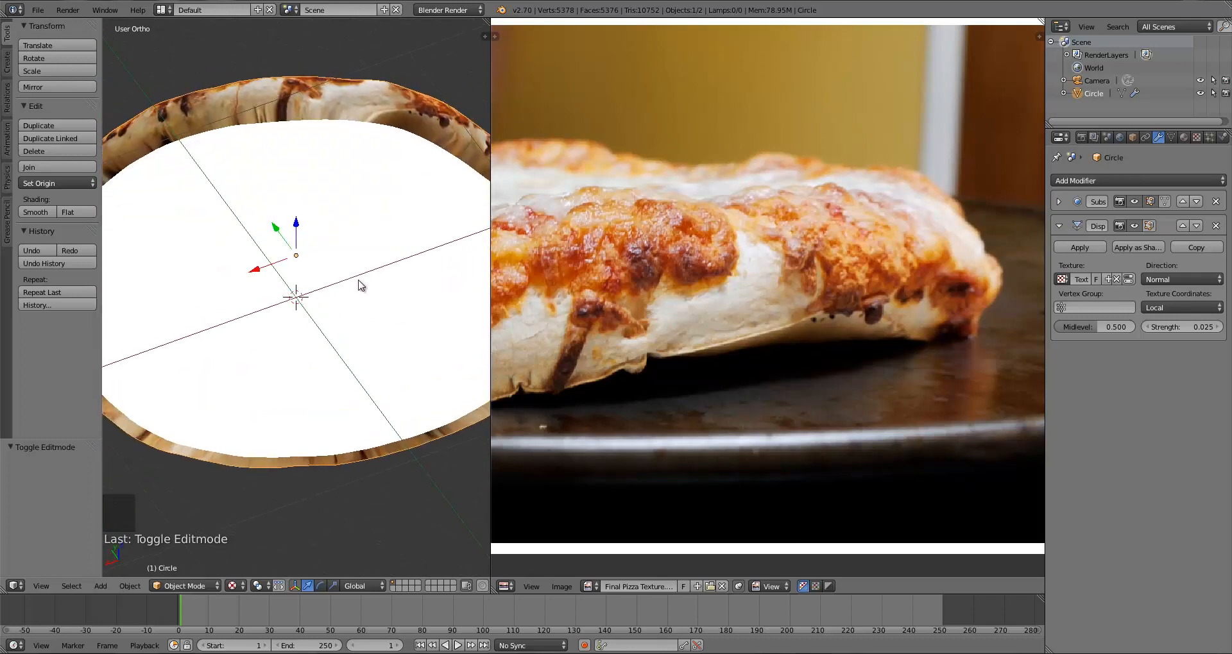
middle_drag(360, 282, 364, 253)
Select the whole pizza mesh in Edit Mode to check its UVs on the texture, and return to Object Mode
key(Tab)
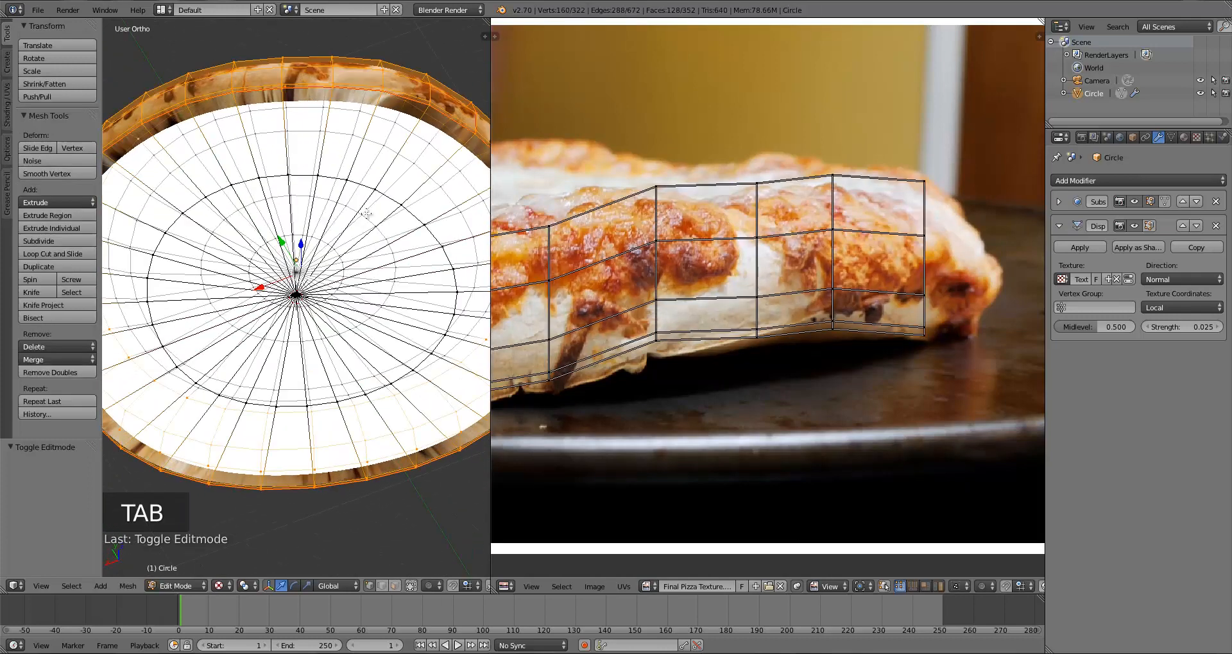
key(a)
key(a)
key(Tab)
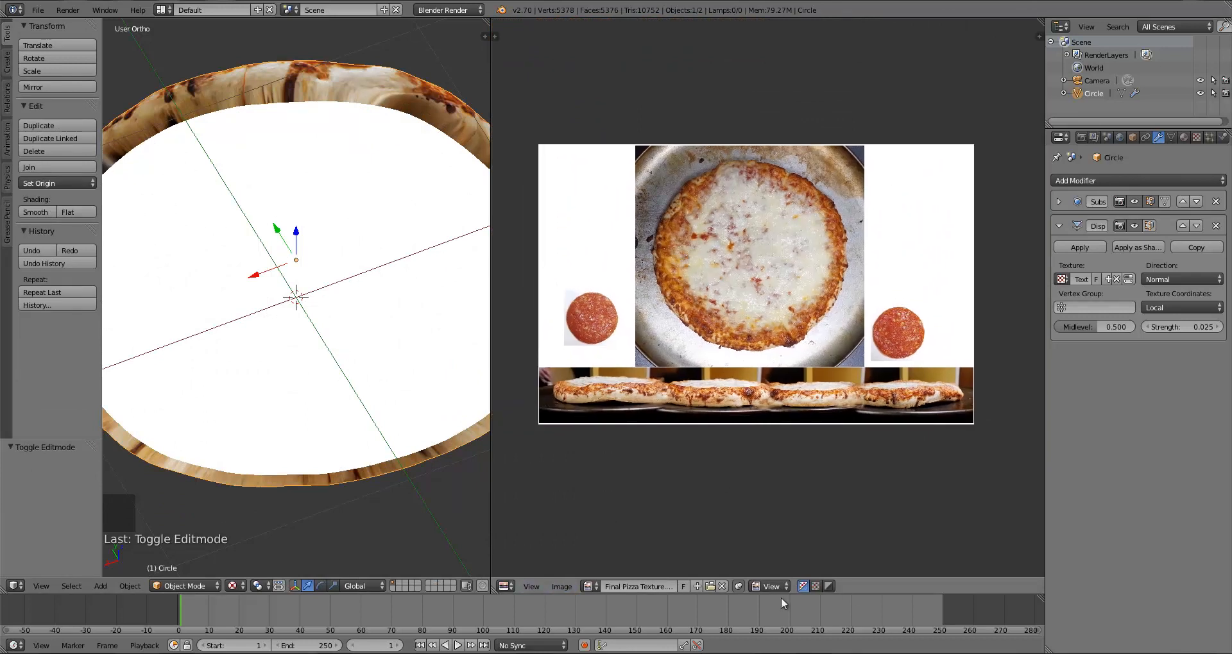
Put the pizza texture image into Paint mode and show the brush settings
click(763, 590)
click(775, 557)
key(n)
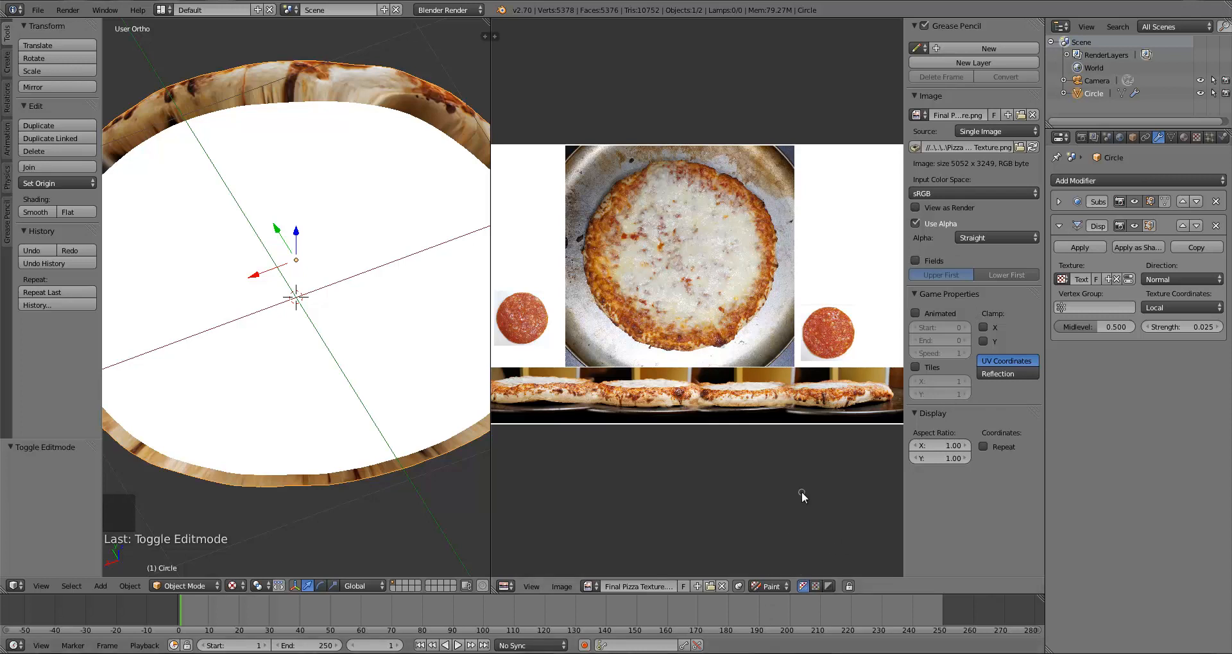
key(n)
mouse_move(495, 34)
mouse_down()
mouse_move(647, 37)
mouse_move(634, 56)
mouse_up()
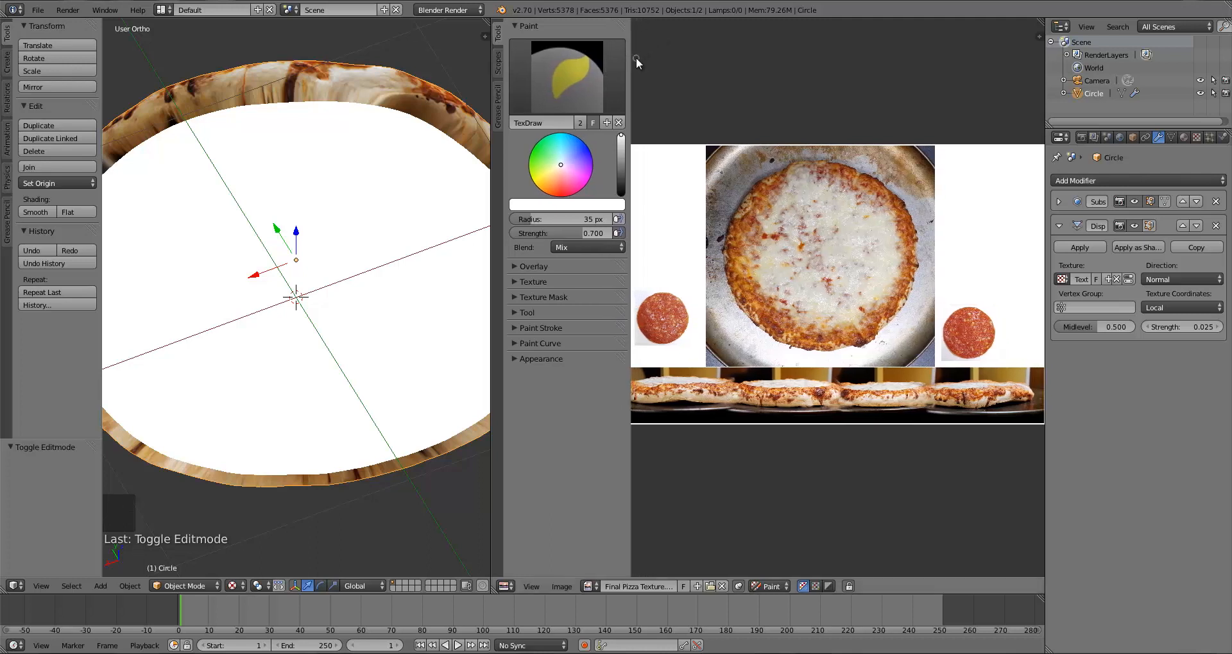
Sample a brown crust colour from the side-view crust photo as the brush colour
click(614, 204)
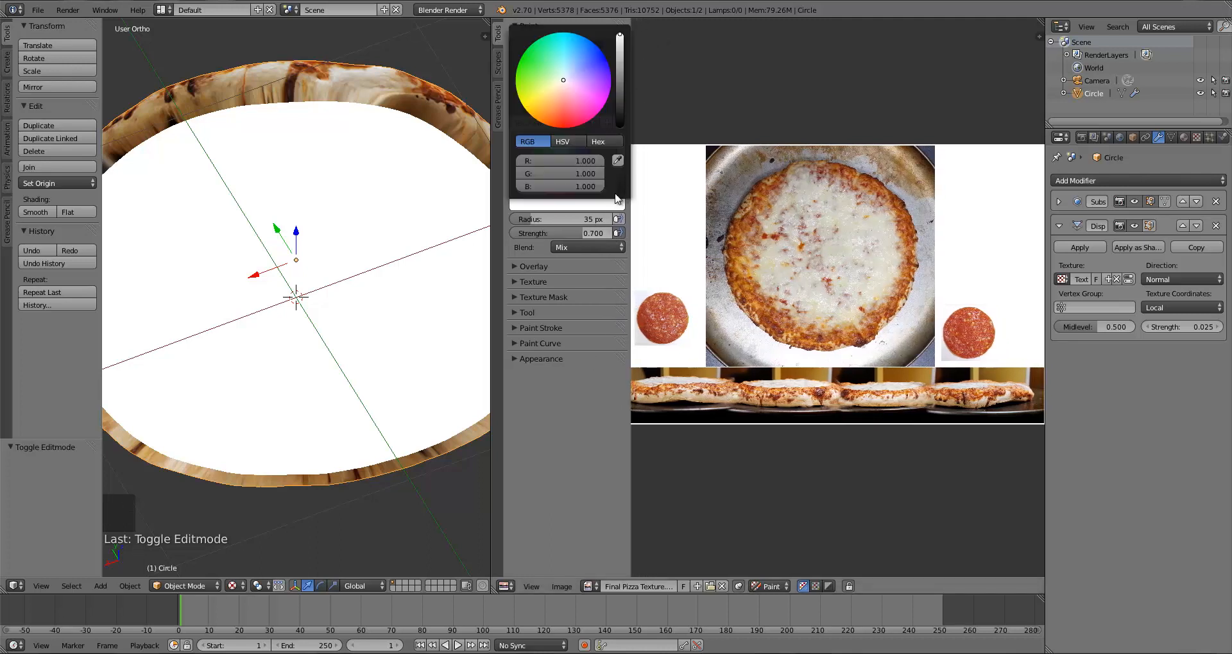
click(902, 399)
scroll(898, 406, up, 3)
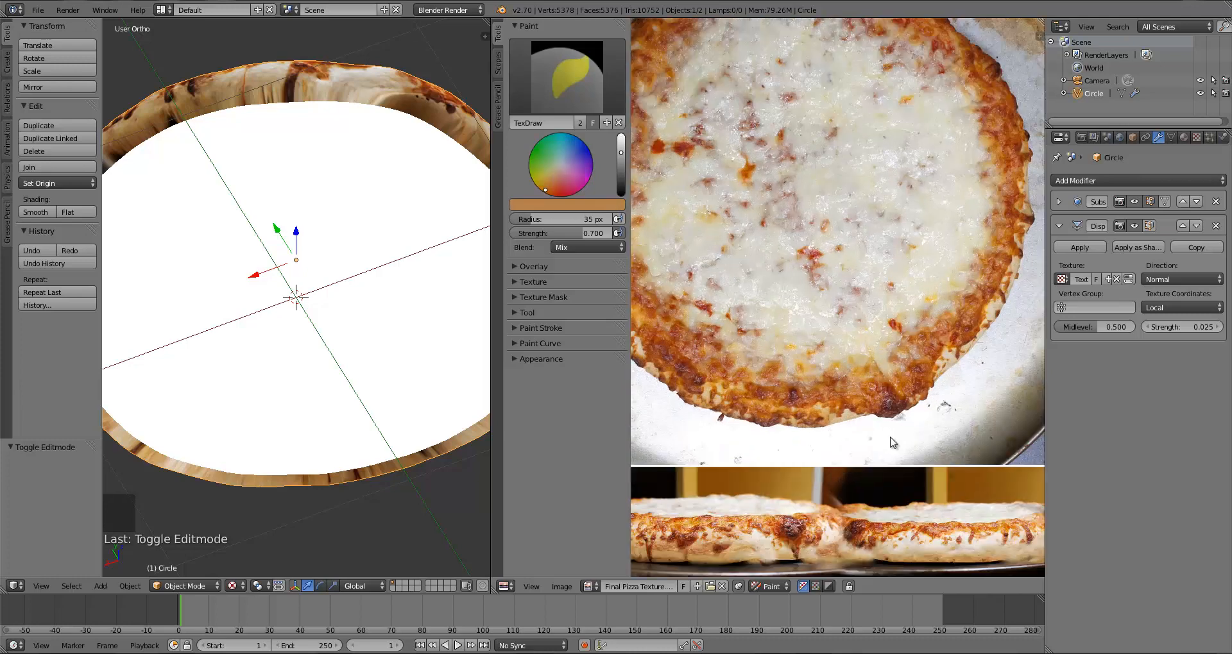
scroll(737, 349, down, 2)
scroll(737, 350, down, 1)
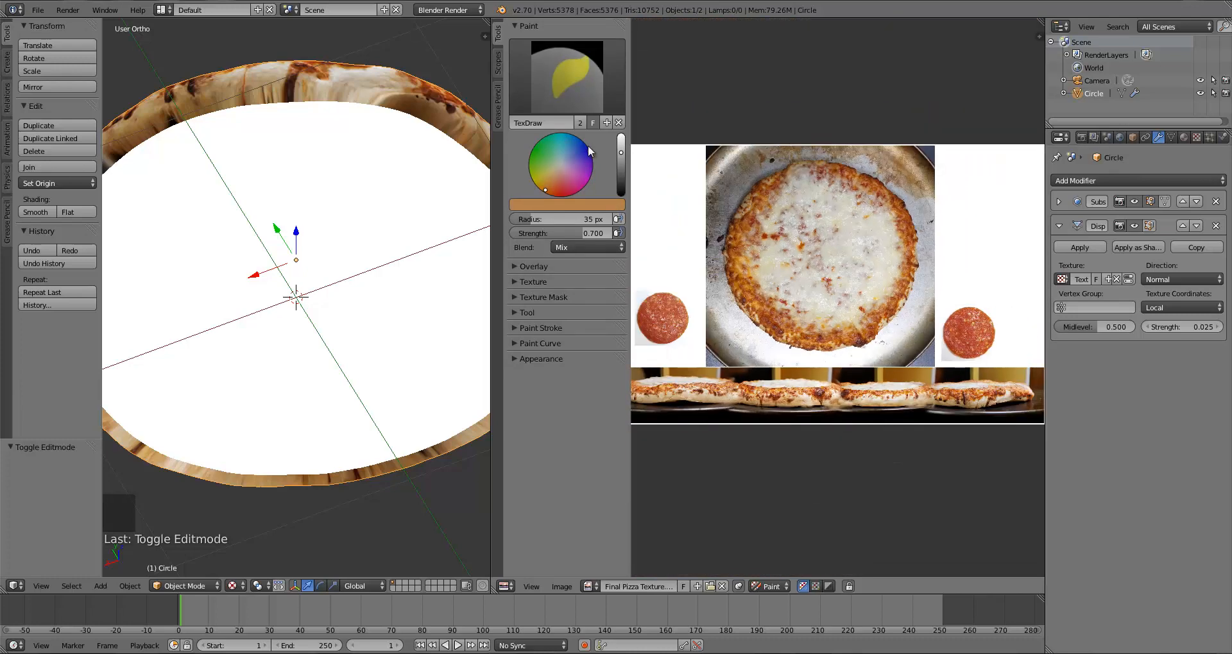
Set the brush strength to 1.000 and radius to 145 px, and paint a brown patch above the left pepperoni
mouse_move(624, 153)
mouse_down()
mouse_move(624, 141)
mouse_move(625, 153)
mouse_up()
drag(595, 234, 665, 245)
drag(533, 220, 568, 218)
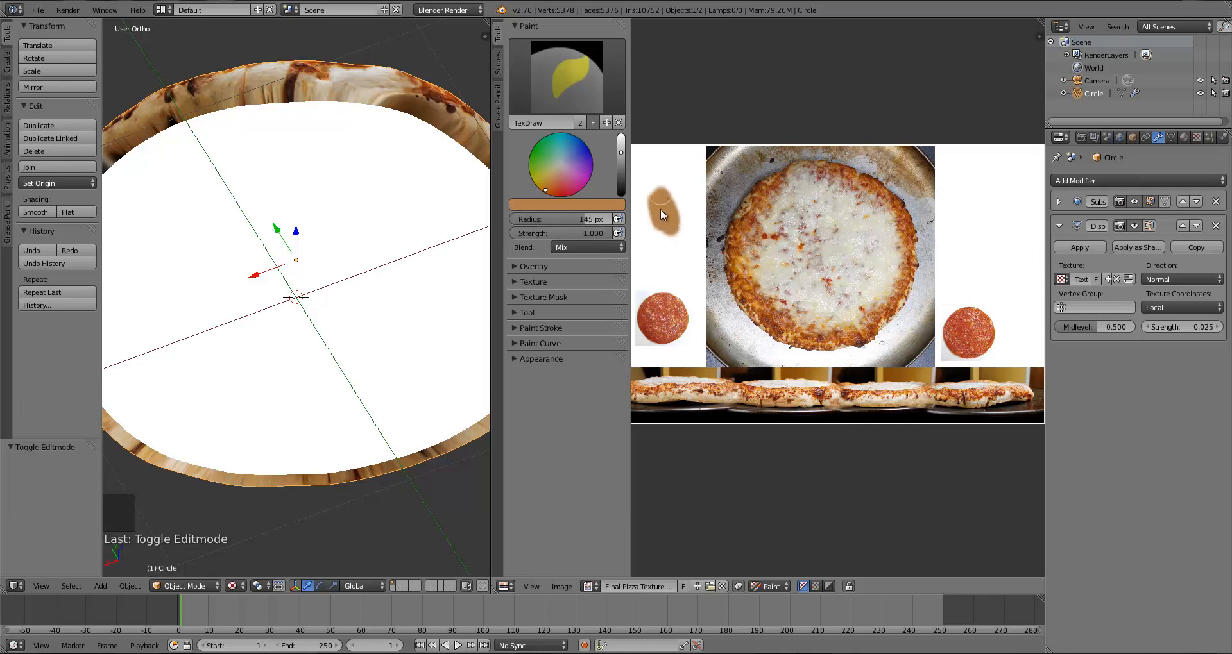
mouse_move(680, 207)
mouse_down()
mouse_move(677, 238)
mouse_move(662, 230)
mouse_up()
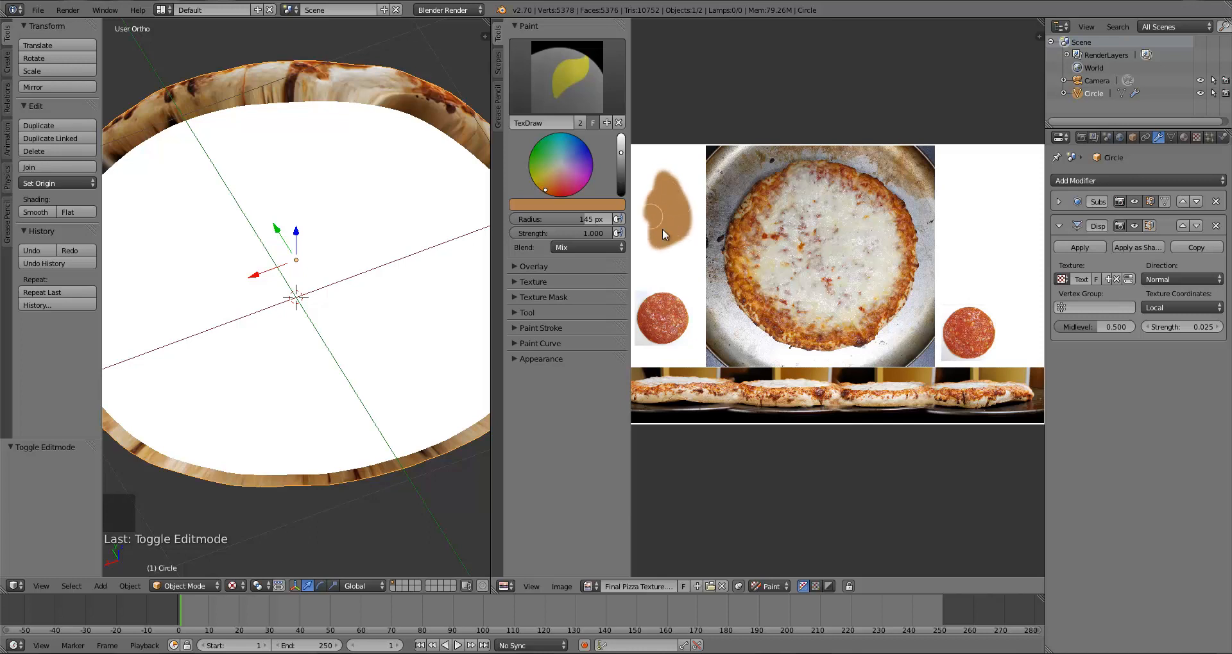
Change the brush to a lighter tan and paint over the brown patch, enlarging it within the white area
click(544, 188)
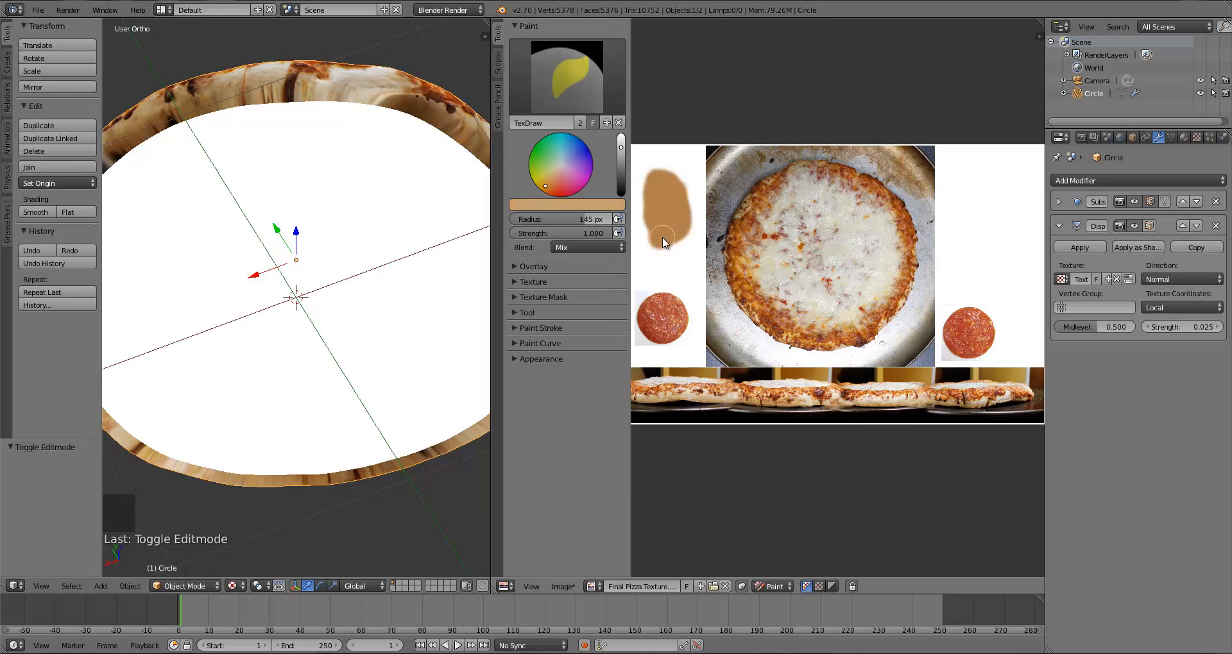
mouse_move(671, 209)
mouse_down()
mouse_move(683, 231)
mouse_move(671, 218)
mouse_up()
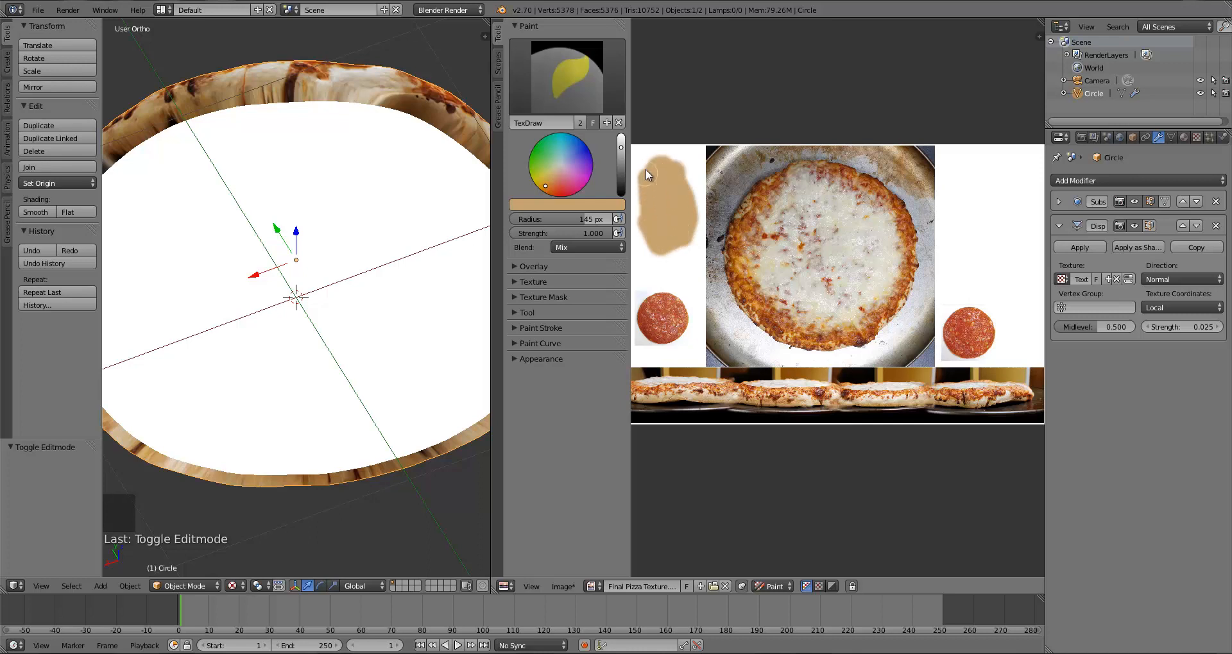
drag(651, 256, 672, 255)
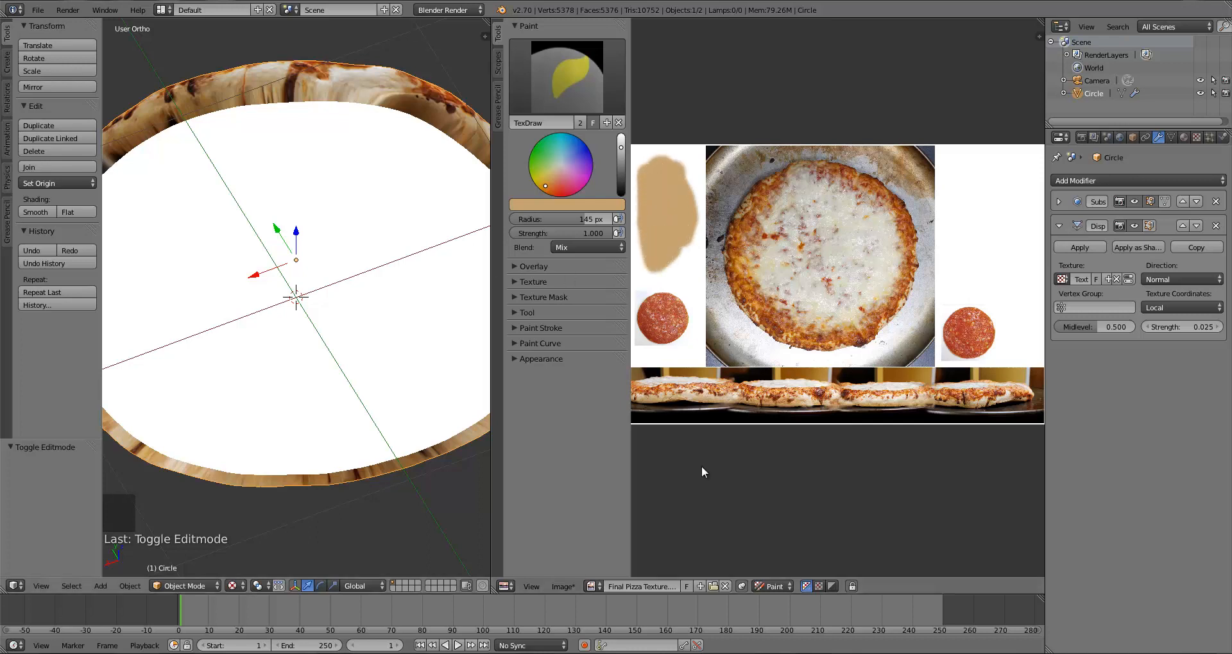
Return the texture image to View mode and hide its tool shelf
click(776, 586)
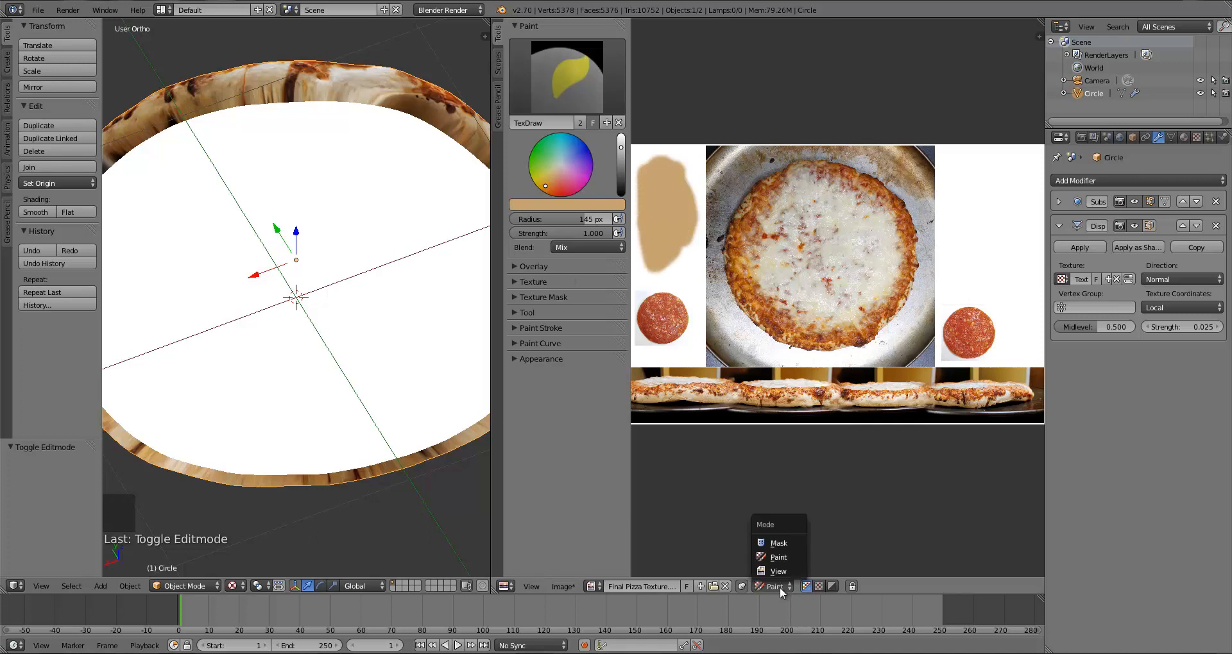
click(778, 572)
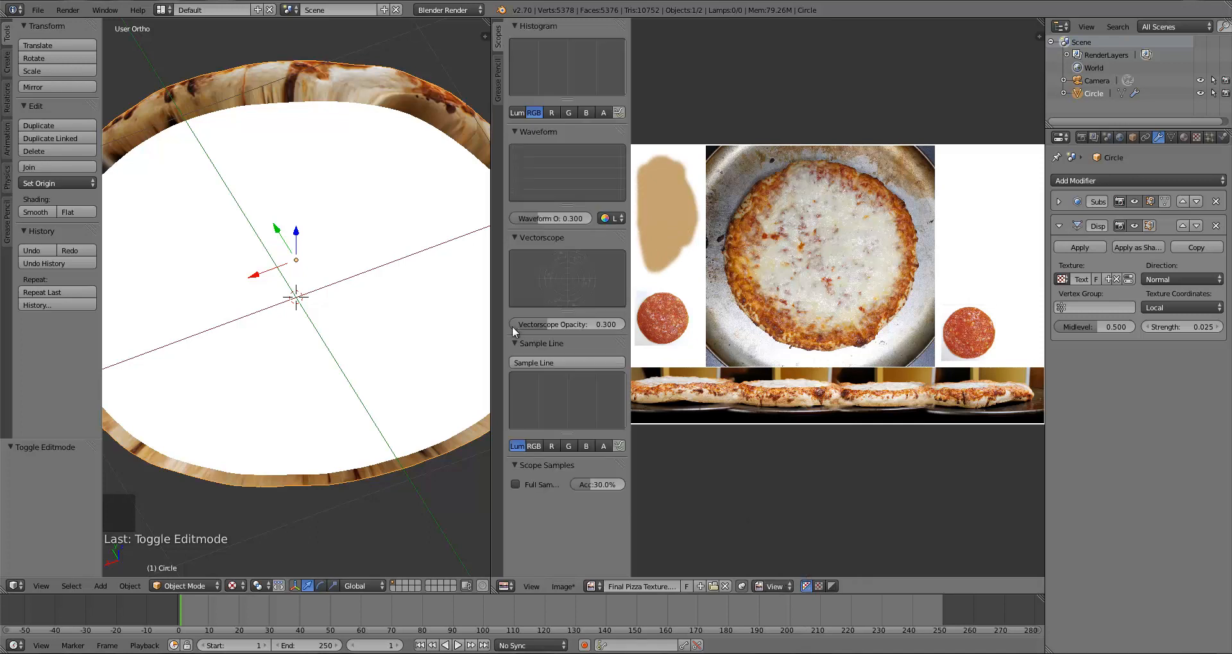
key(t)
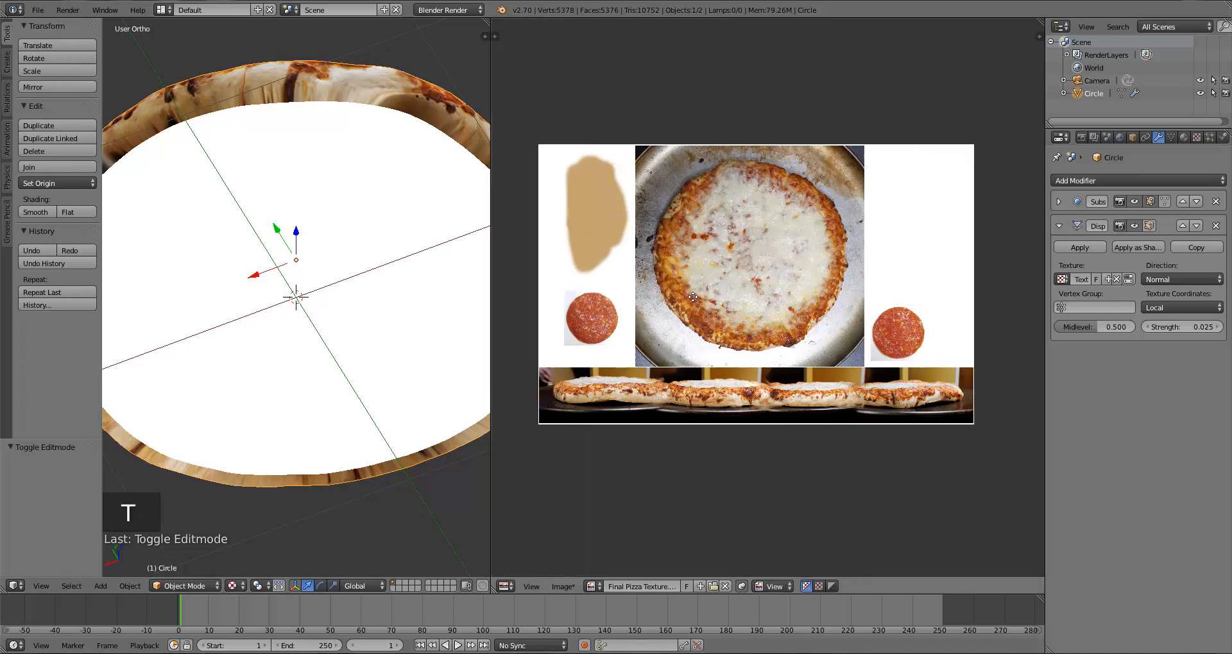
In Edit Mode, select the centre vertex of the pizza's underside and grow the selection twice to cover the bottom faces
key(grave)
key(Tab)
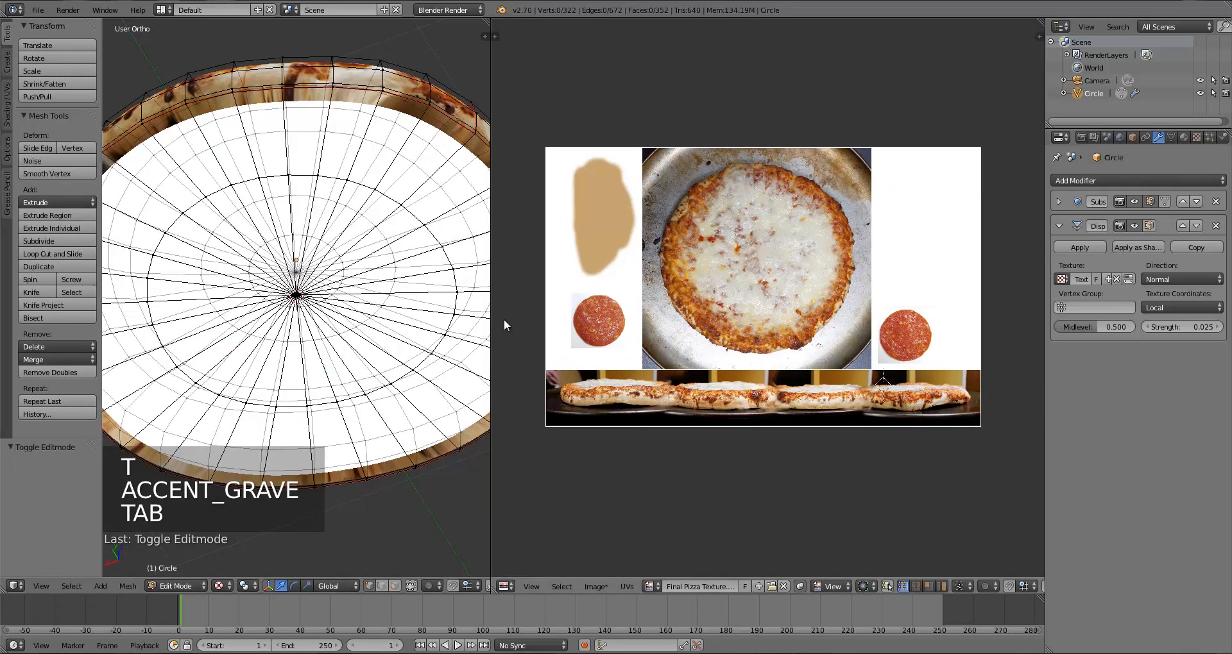
key(Tab)
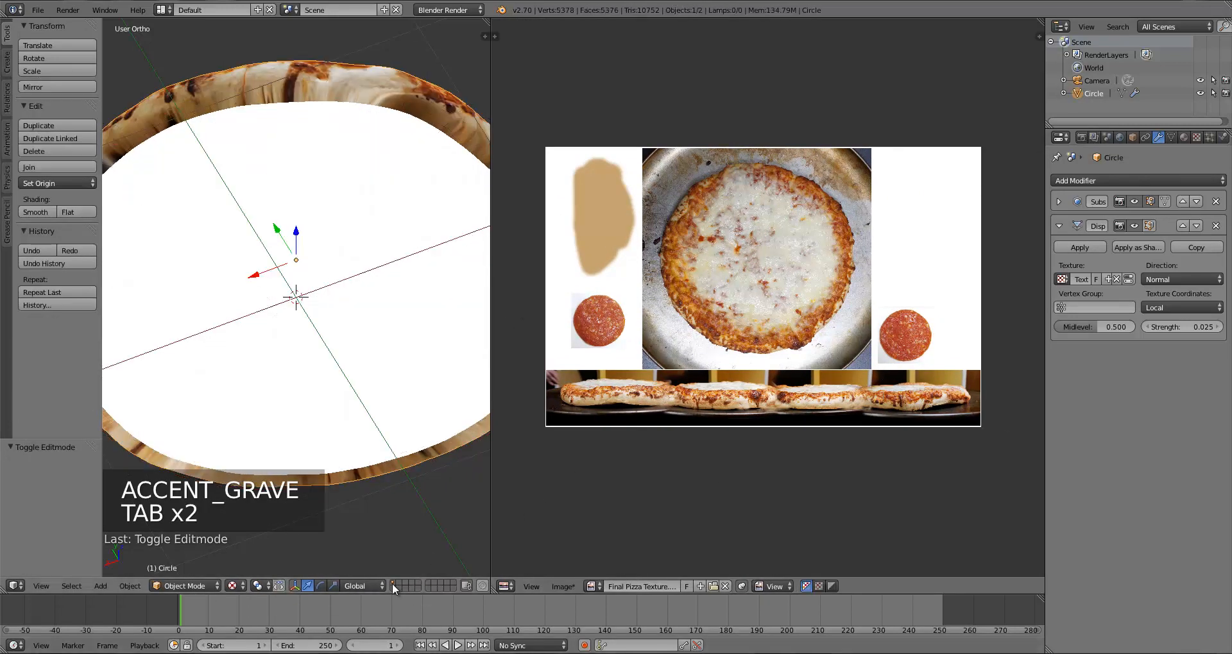
key(Tab)
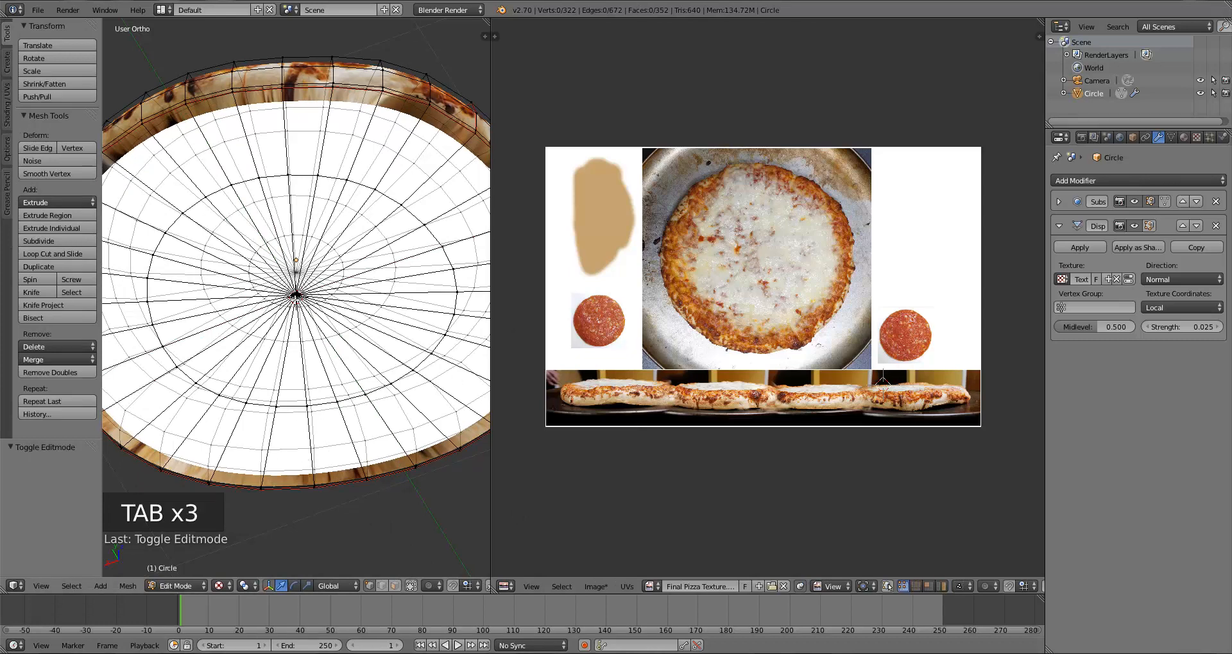
right_click(296, 297)
middle_drag(296, 299, 329, 295)
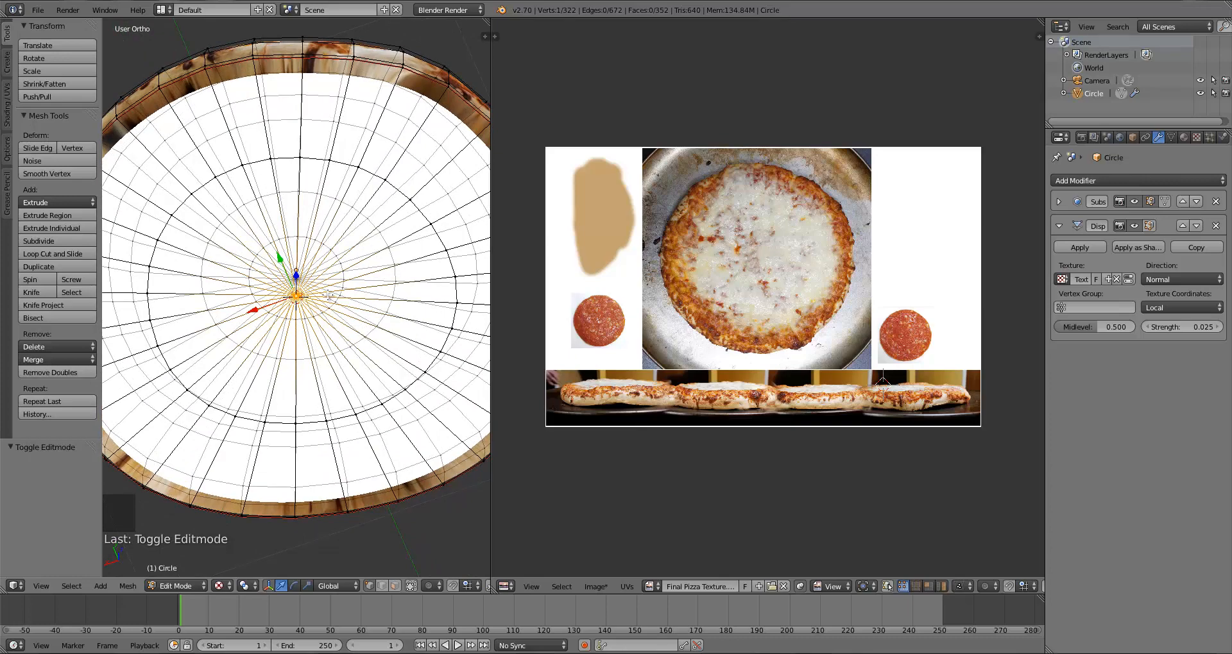
middle_drag(304, 306, 287, 359)
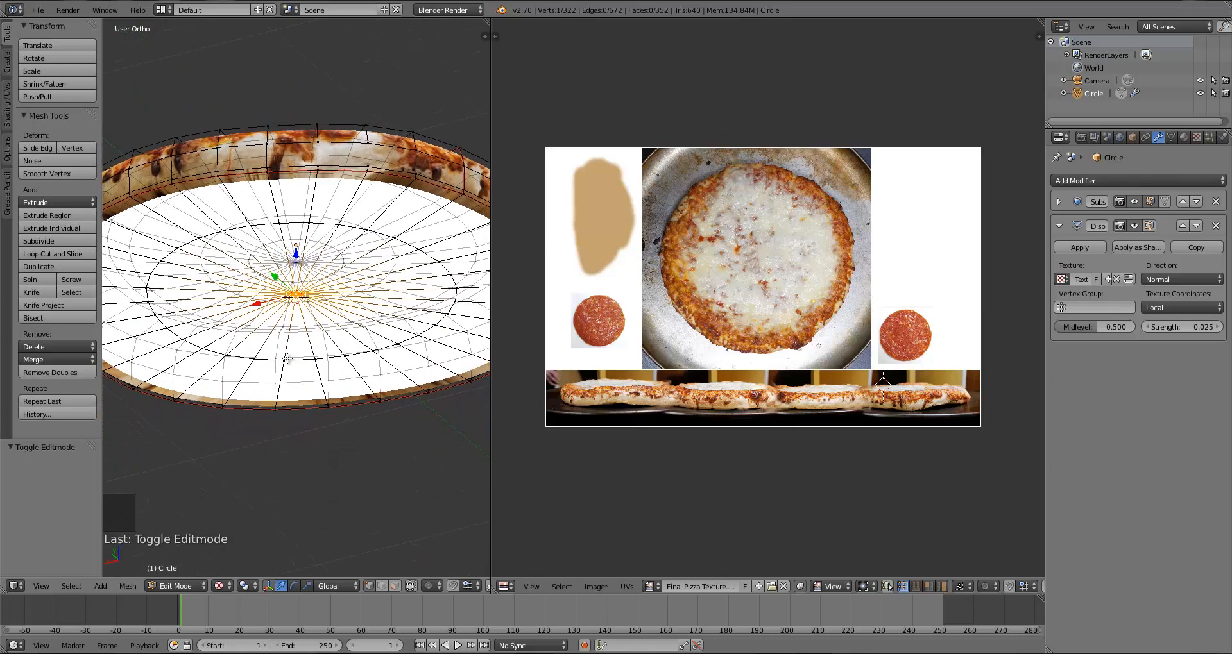
key(ctrl+KP_Add)
key(ctrl+KP_Add)
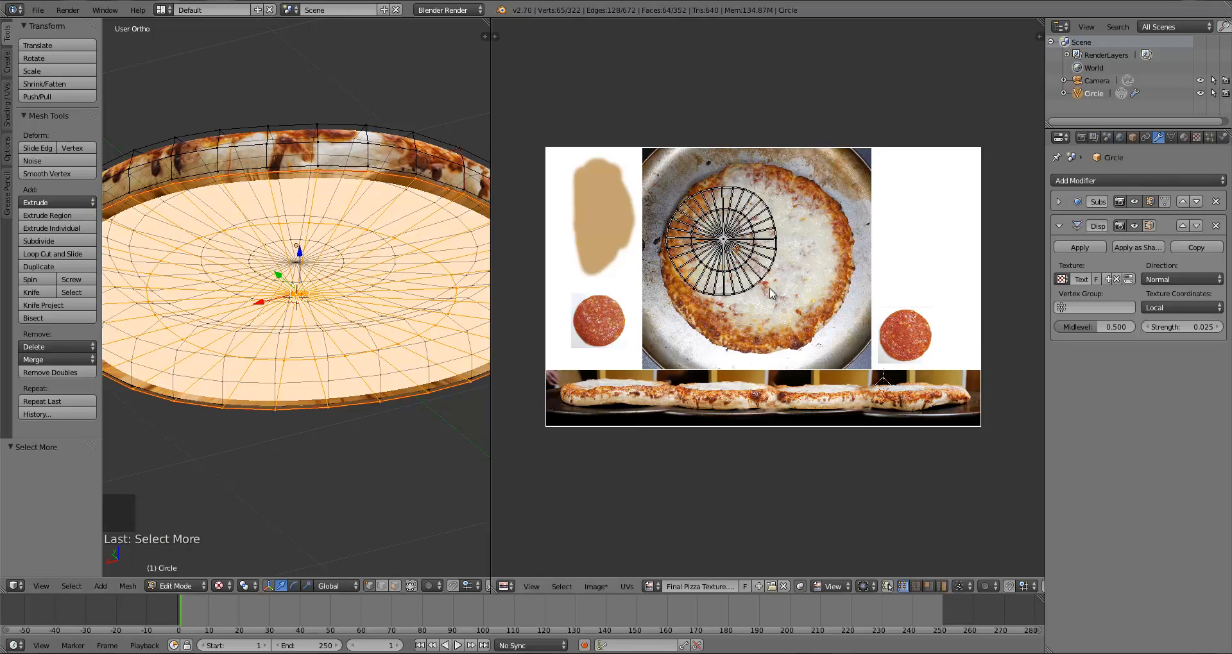
Move and scale the bottom faces' UVs so they lie inside the tan dough patch of the texture image
key(a)
key(g)
click(639, 265)
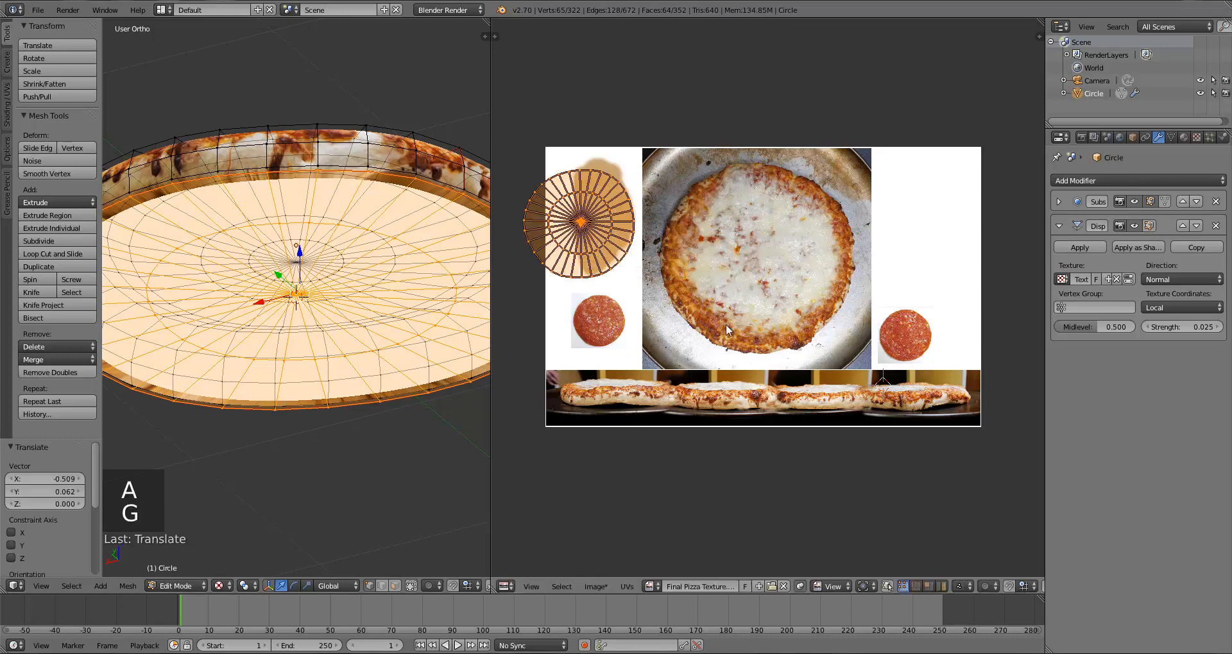
key(s)
click(630, 255)
key(g)
click(657, 243)
key(s)
click(650, 243)
key(g)
click(637, 237)
key(s)
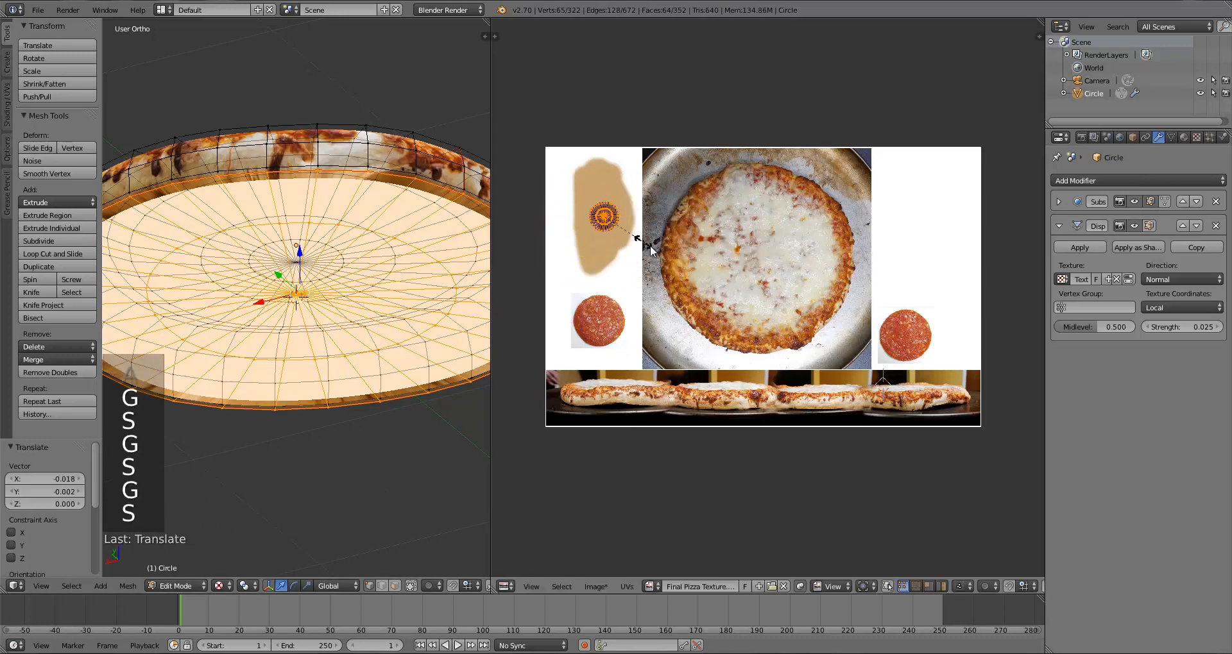
click(652, 246)
Assign the Final Pizza Texture image to the selected bottom faces and return to Object Mode
click(650, 585)
click(684, 450)
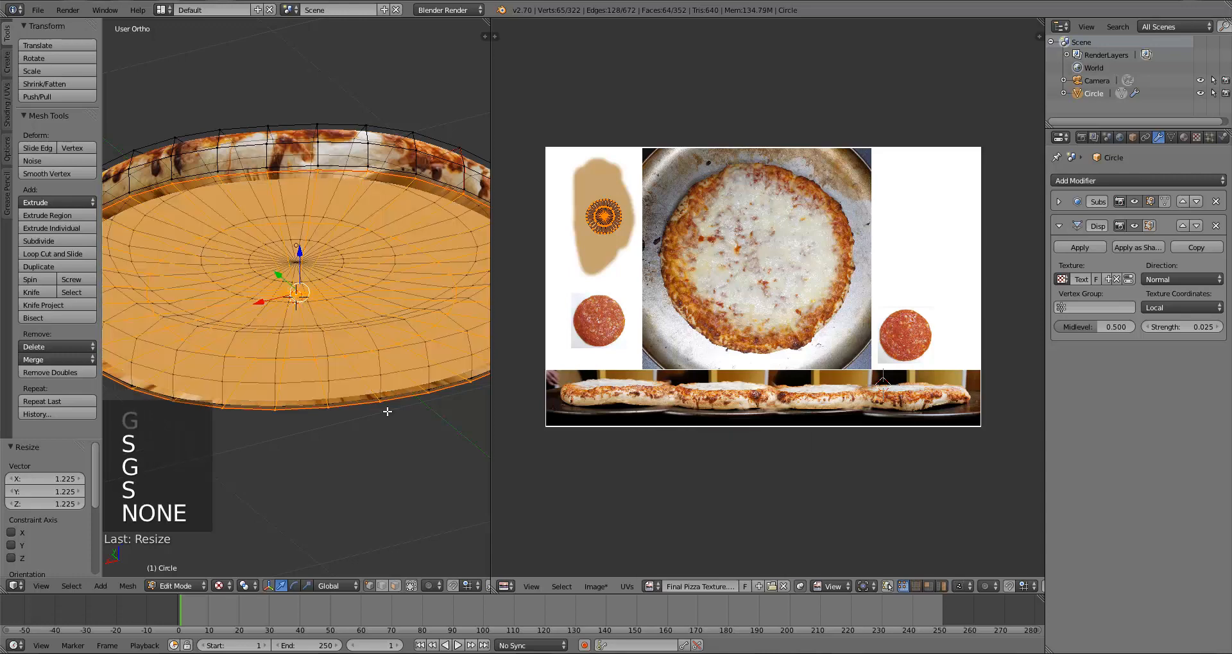
key(Tab)
middle_drag(381, 400, 386, 458)
scroll(387, 375, down, 4)
middle_drag(380, 380, 383, 433)
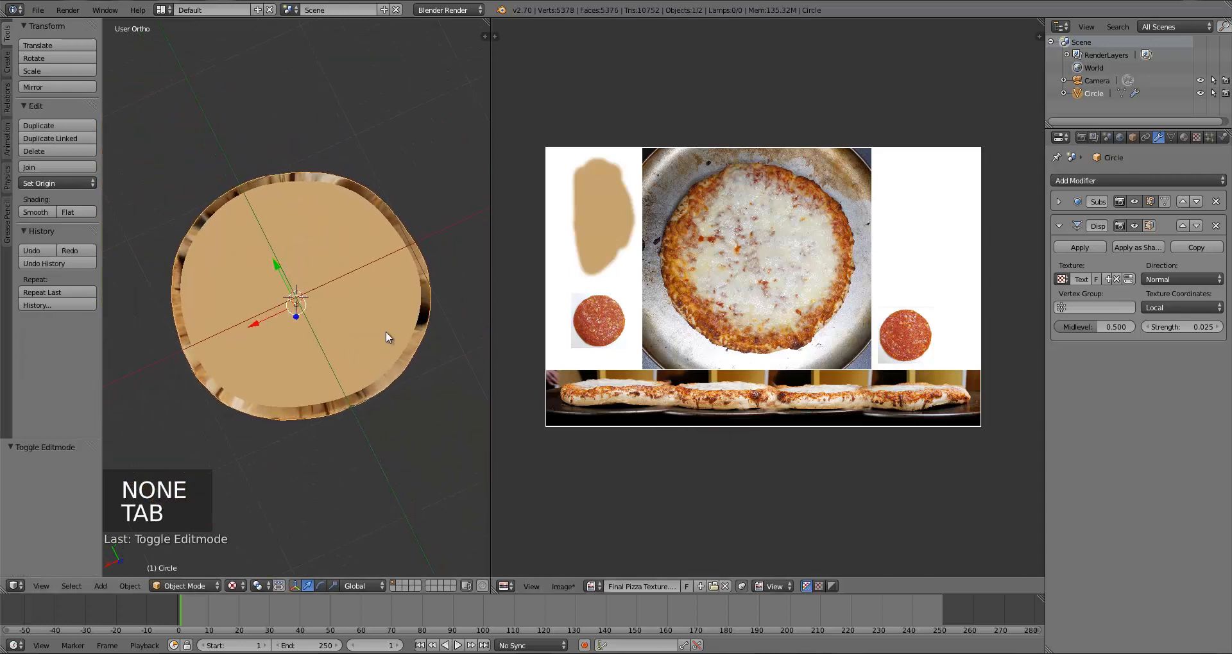
middle_drag(333, 291, 301, 354)
scroll(366, 318, up, 2)
scroll(351, 348, up, 3)
scroll(343, 352, down, 2)
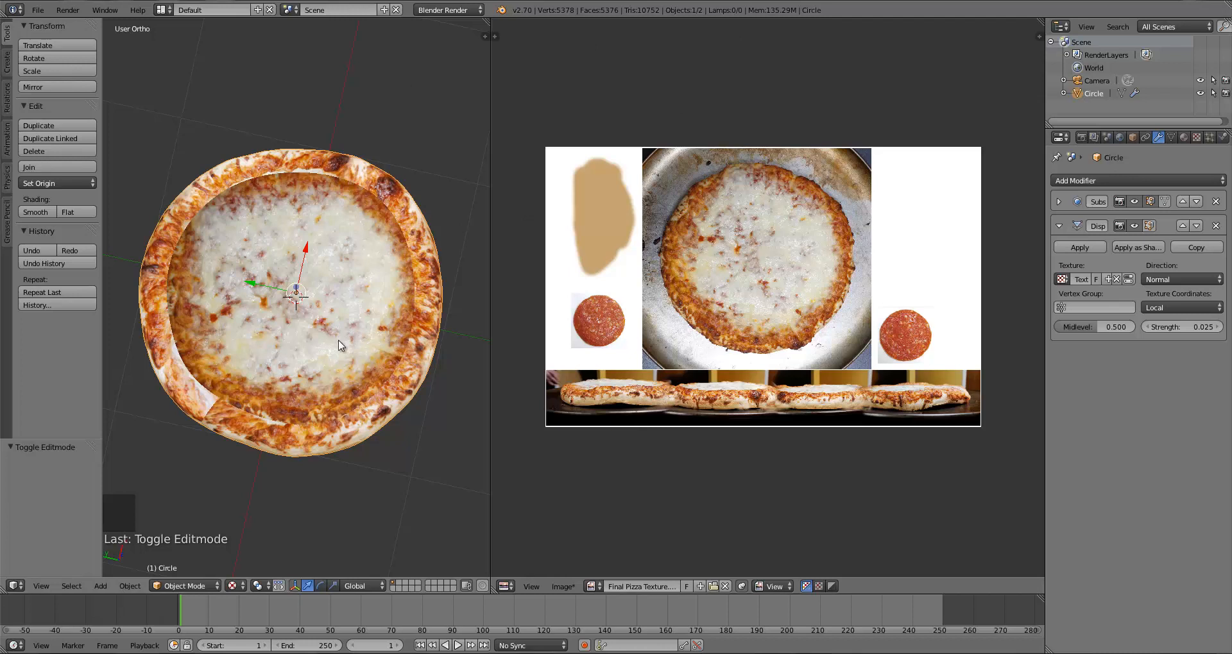
Save the pizza scene file
key(ctrl+s)
click(313, 290)
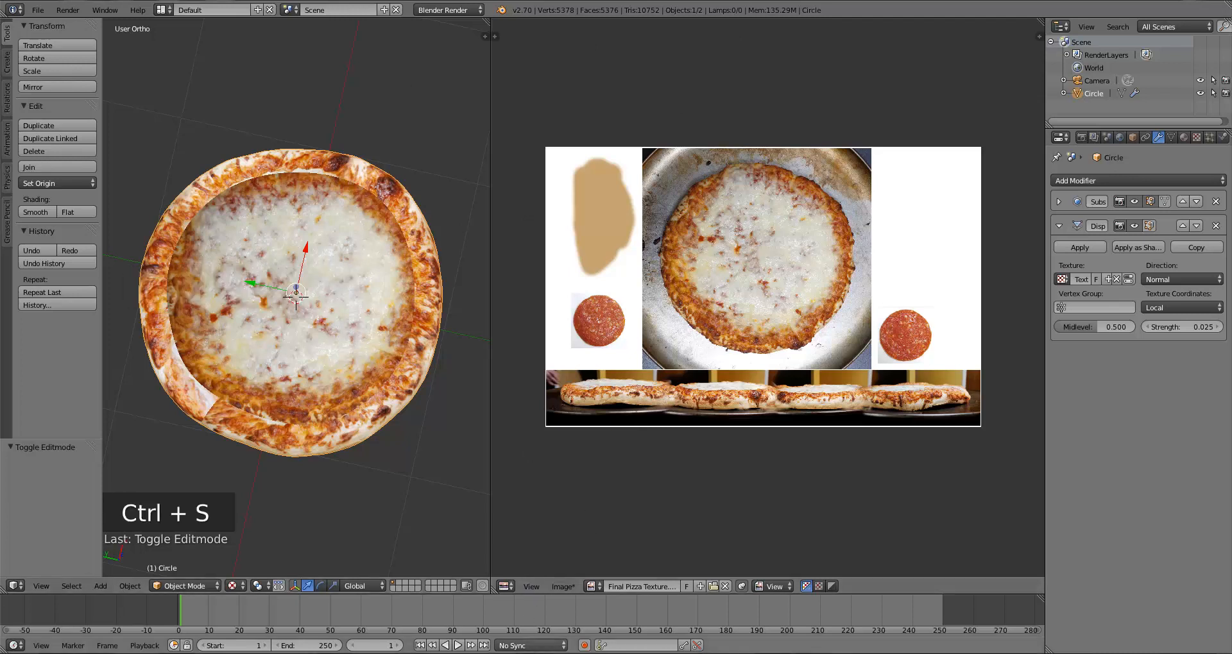
click(1204, 571)
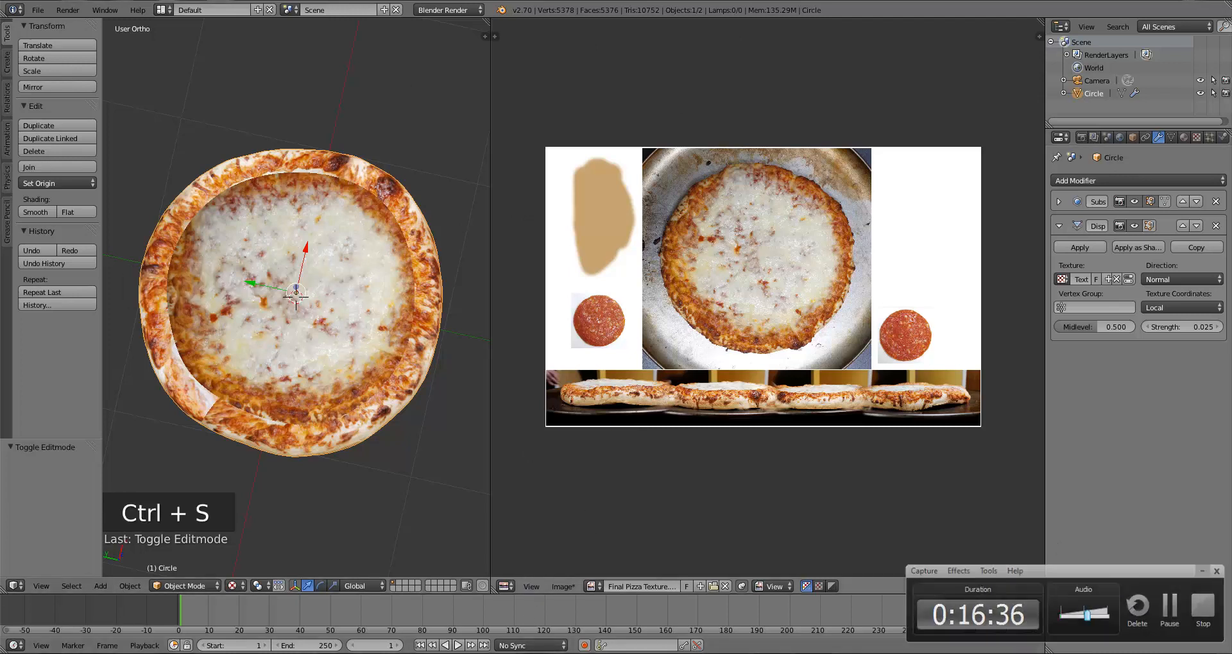
key(ctrl+s)
click(207, 261)
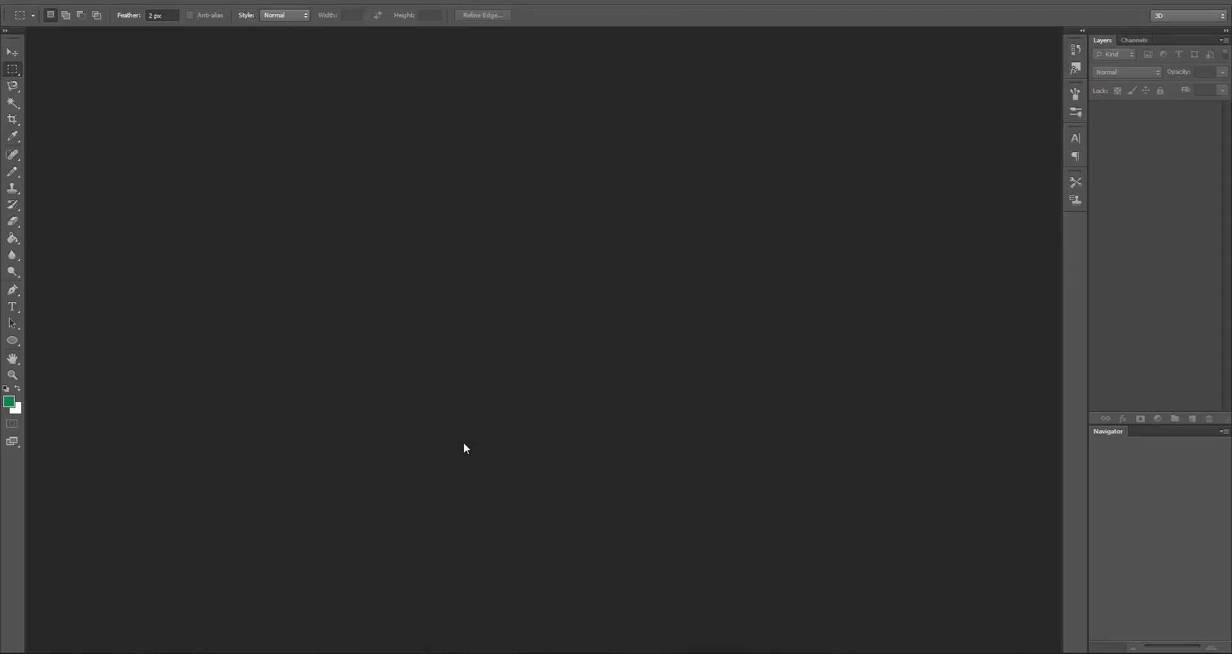
Switch to Photoshop and open the Final Pizza Texture image from the Pizza Textures folder
click(35, 2)
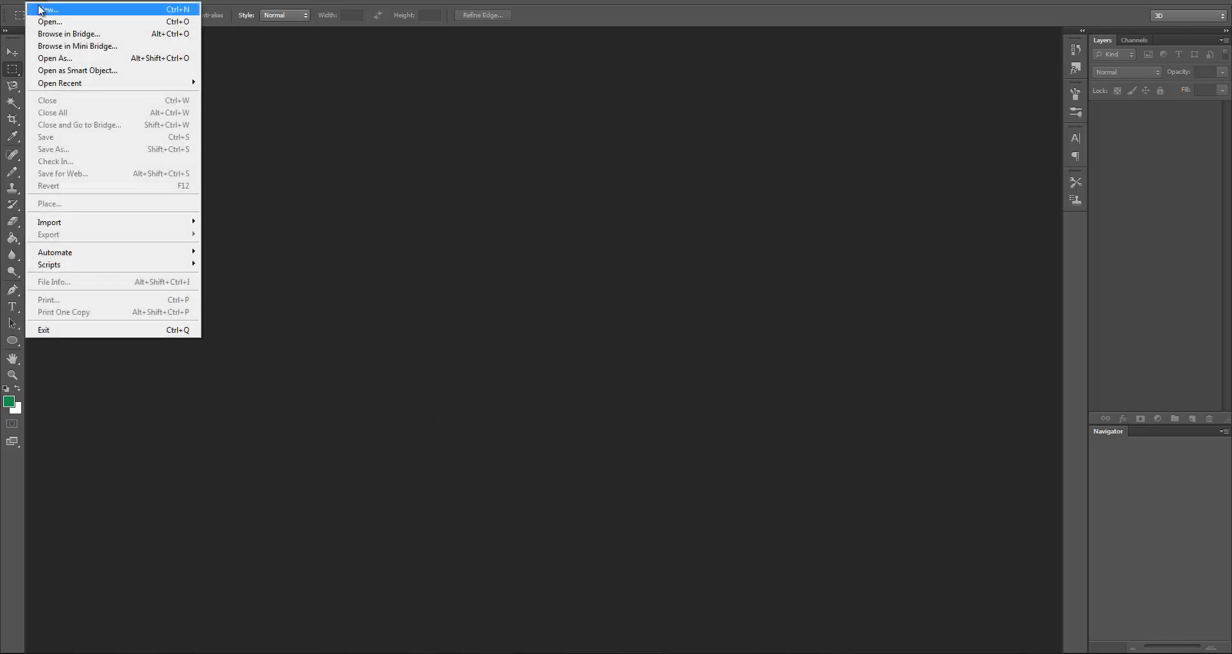
mouse_move(64, 84)
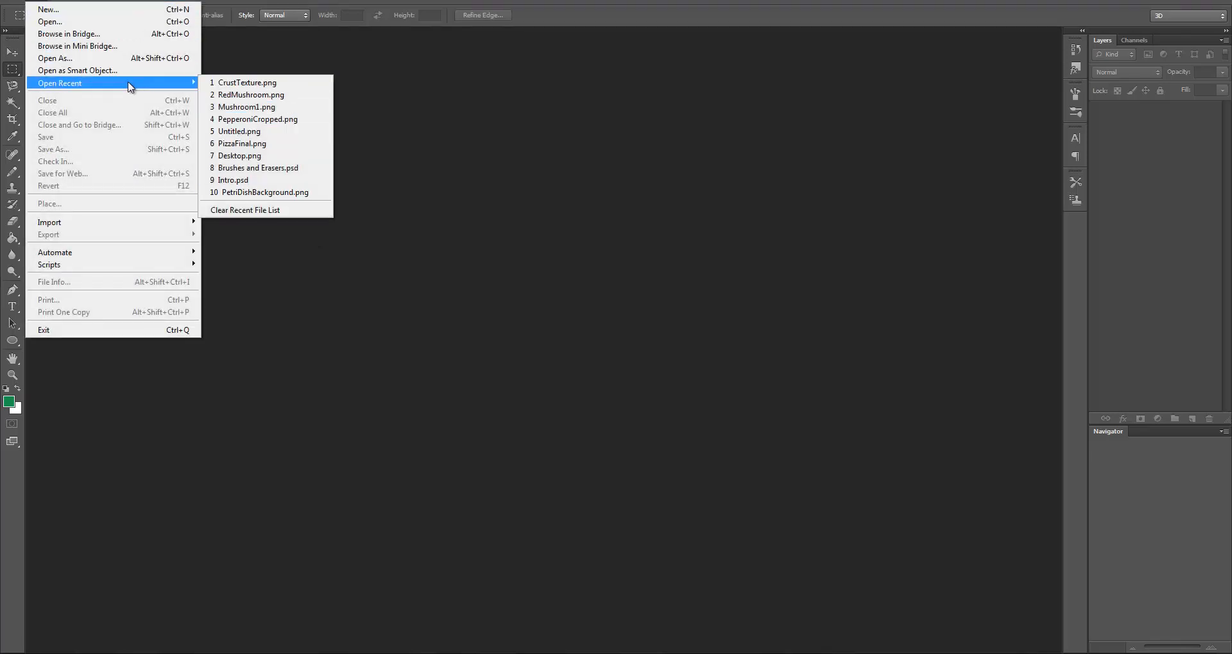
click(54, 21)
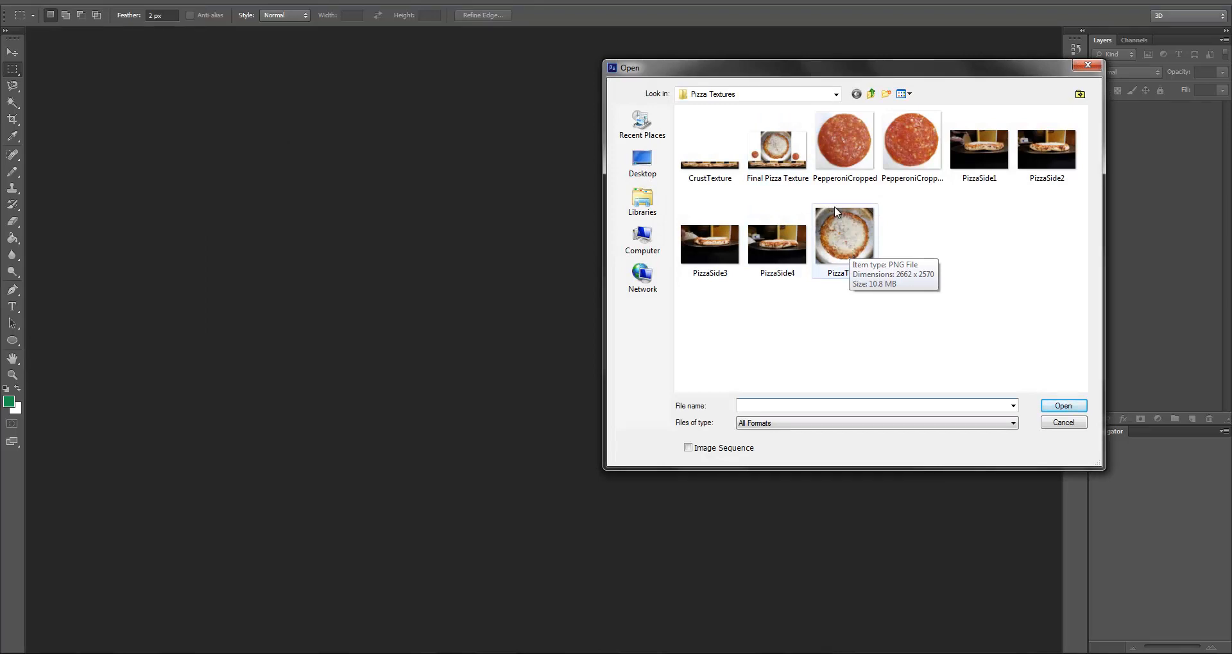
double_click(789, 154)
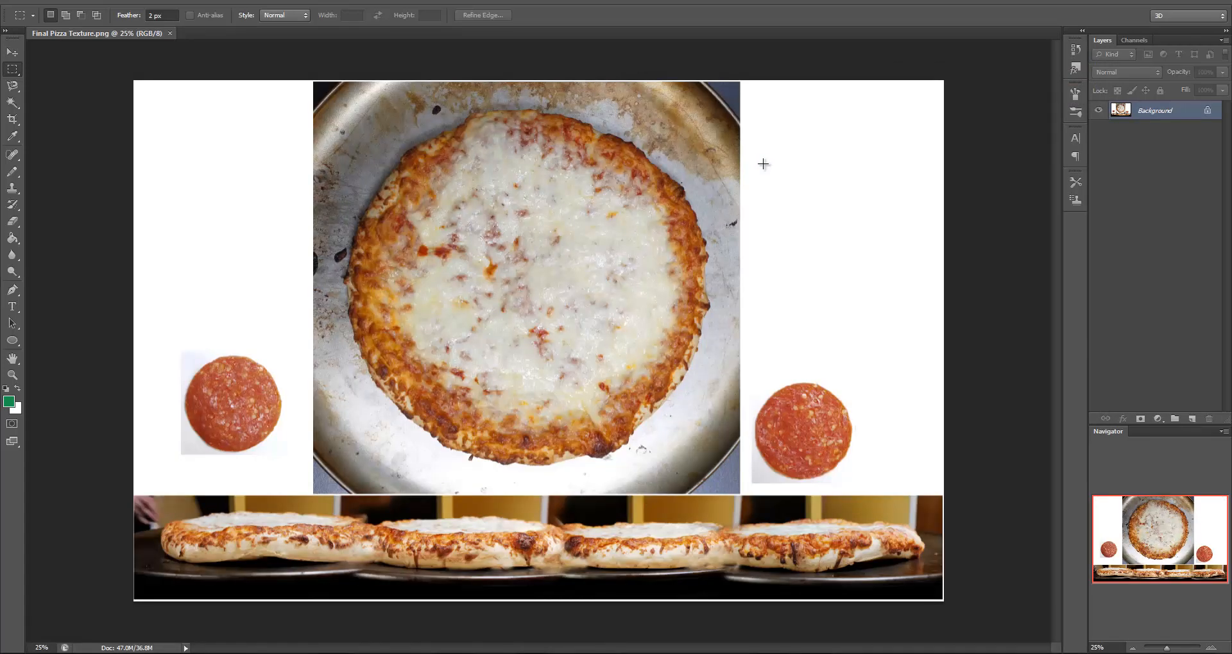
Duplicate the Background layer as Background copy and hide the copy
click(119, 0)
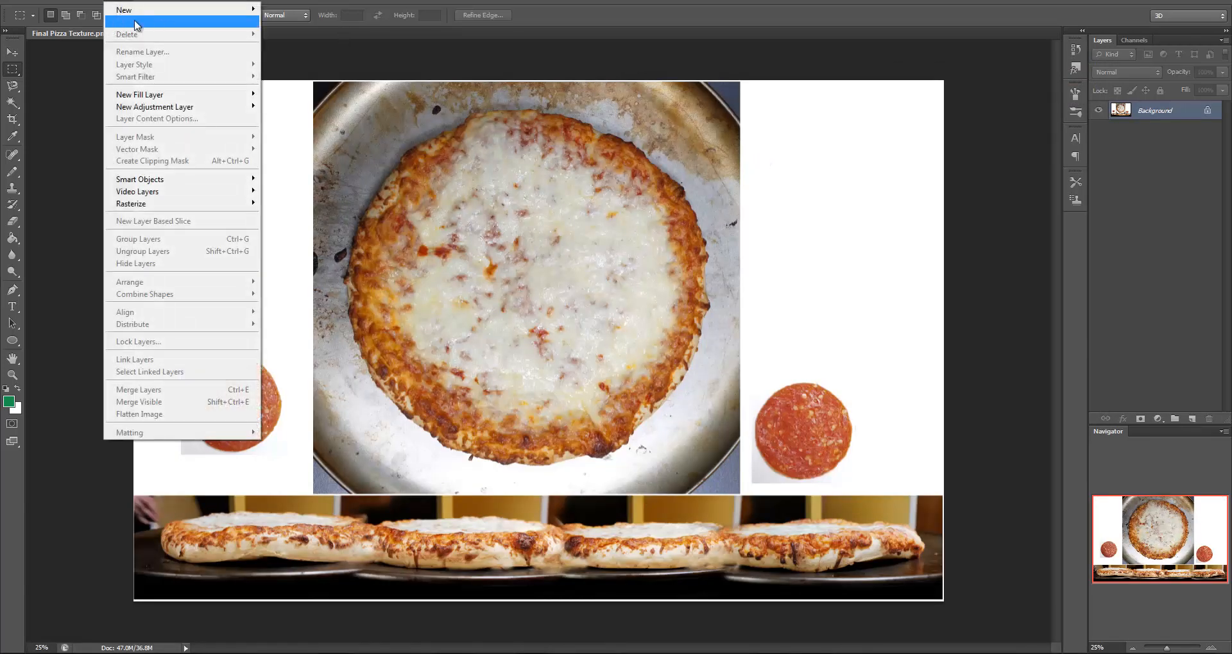
click(192, 24)
click(726, 197)
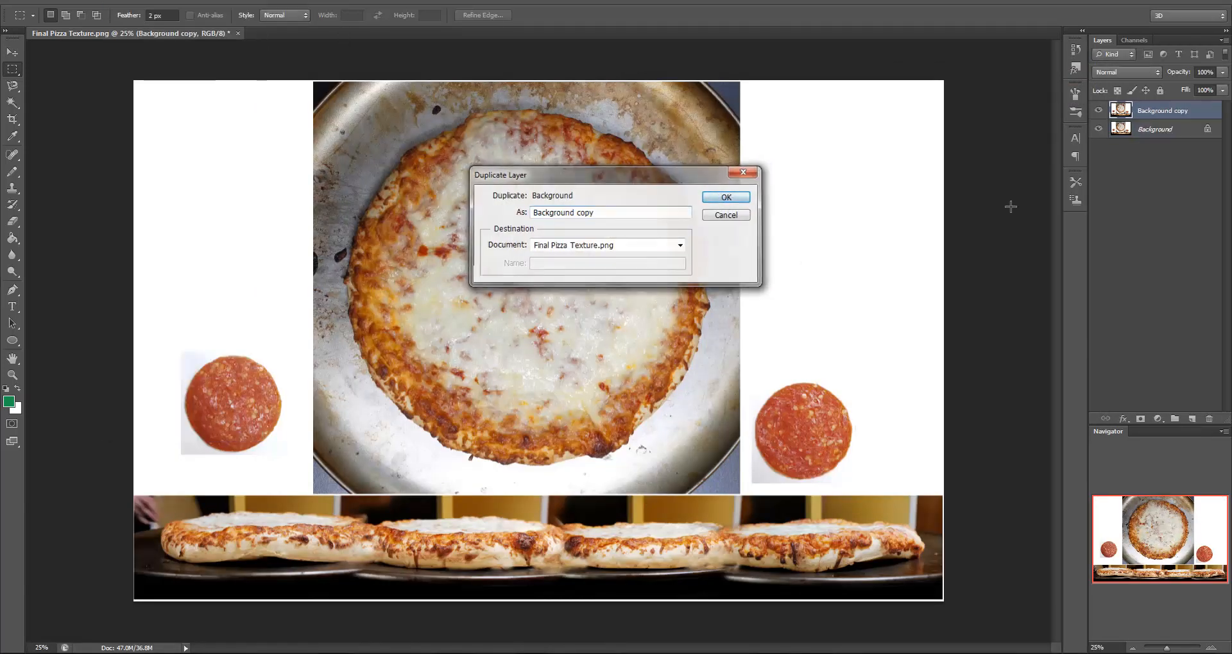
click(1097, 112)
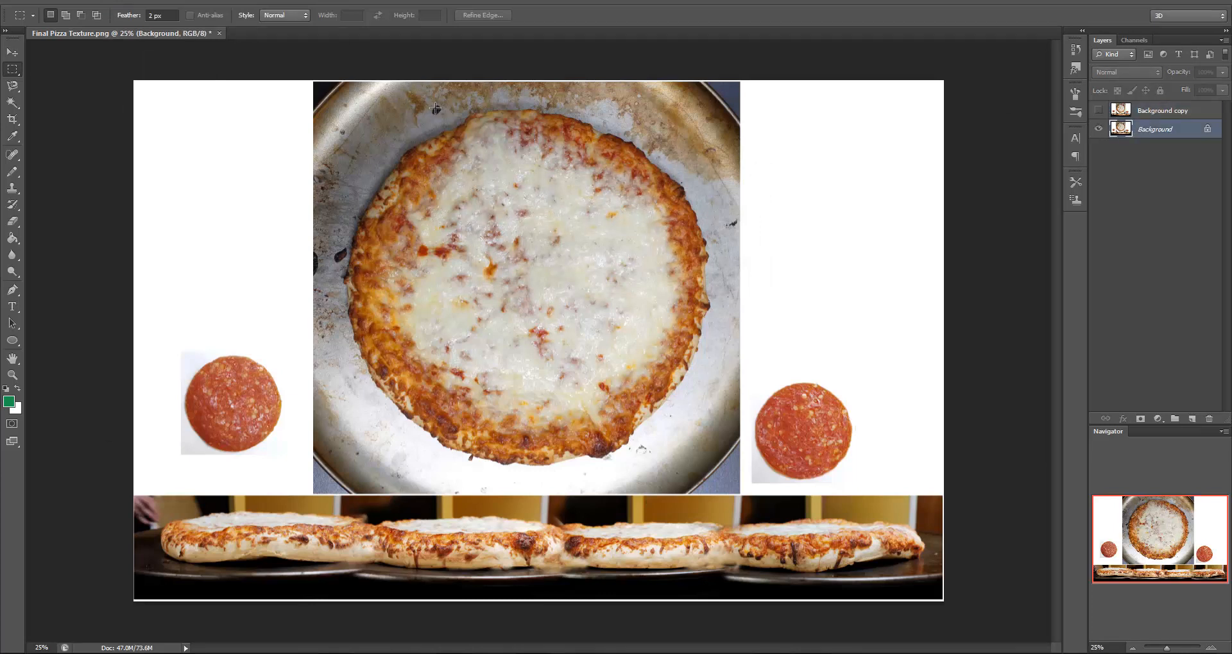
Raise the brightness of the Background layer to 11 with a Brightness/Contrast adjustment
click(98, 2)
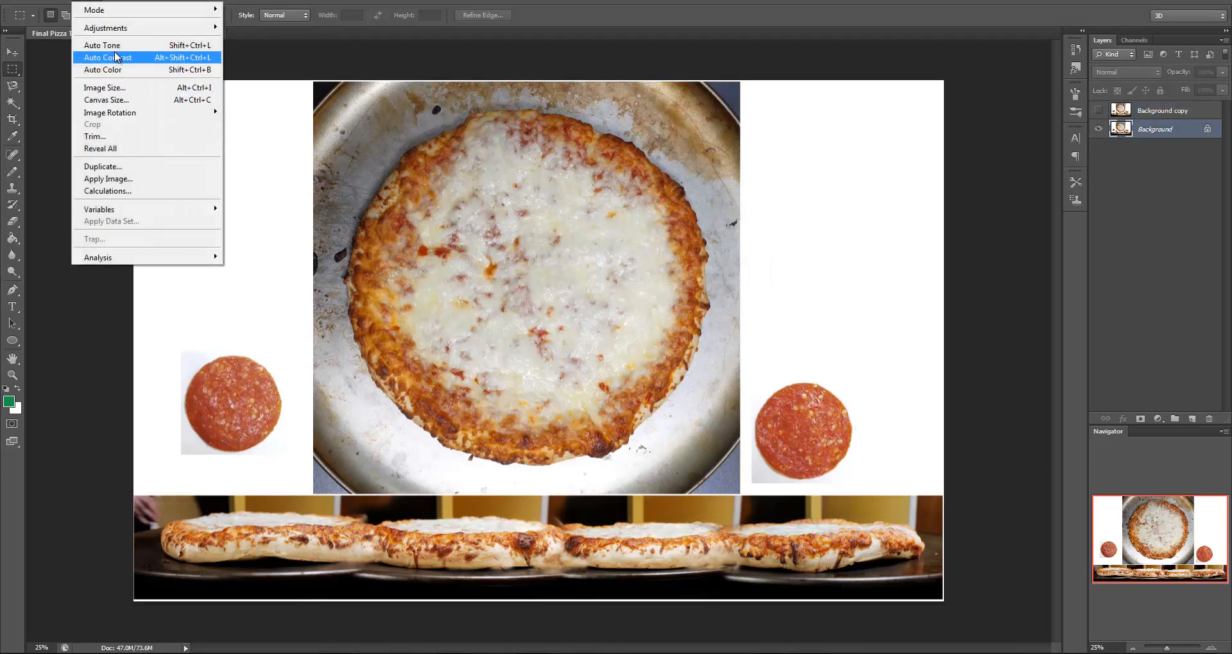
mouse_move(122, 30)
click(254, 31)
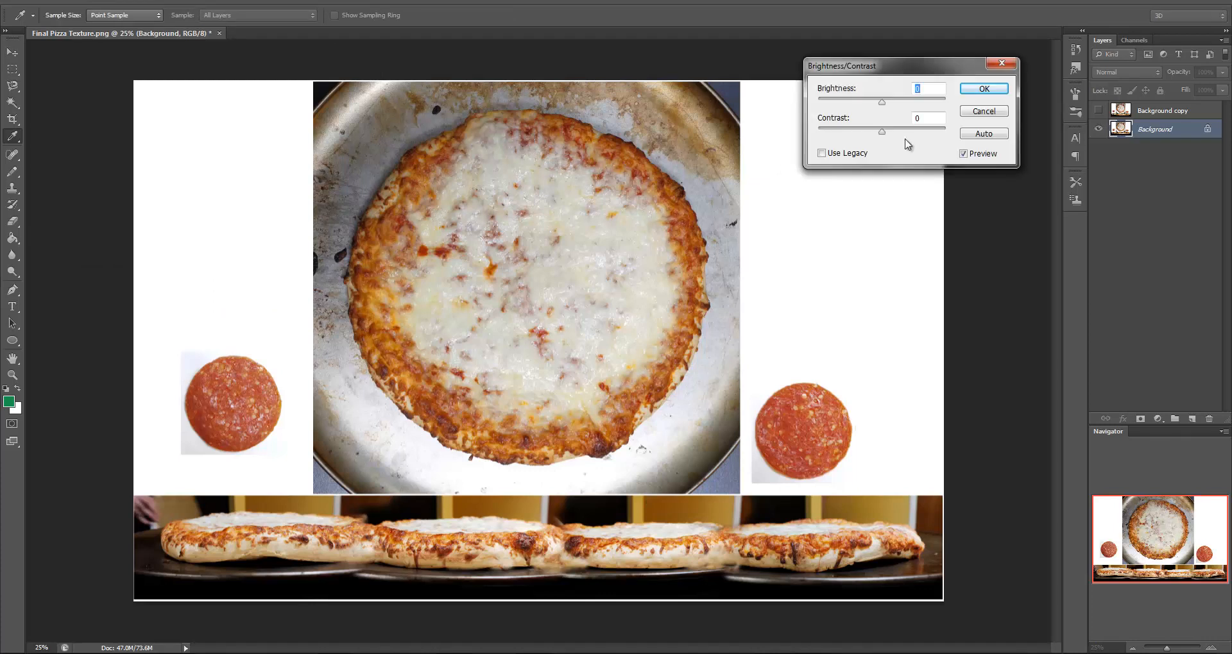
drag(876, 97, 888, 104)
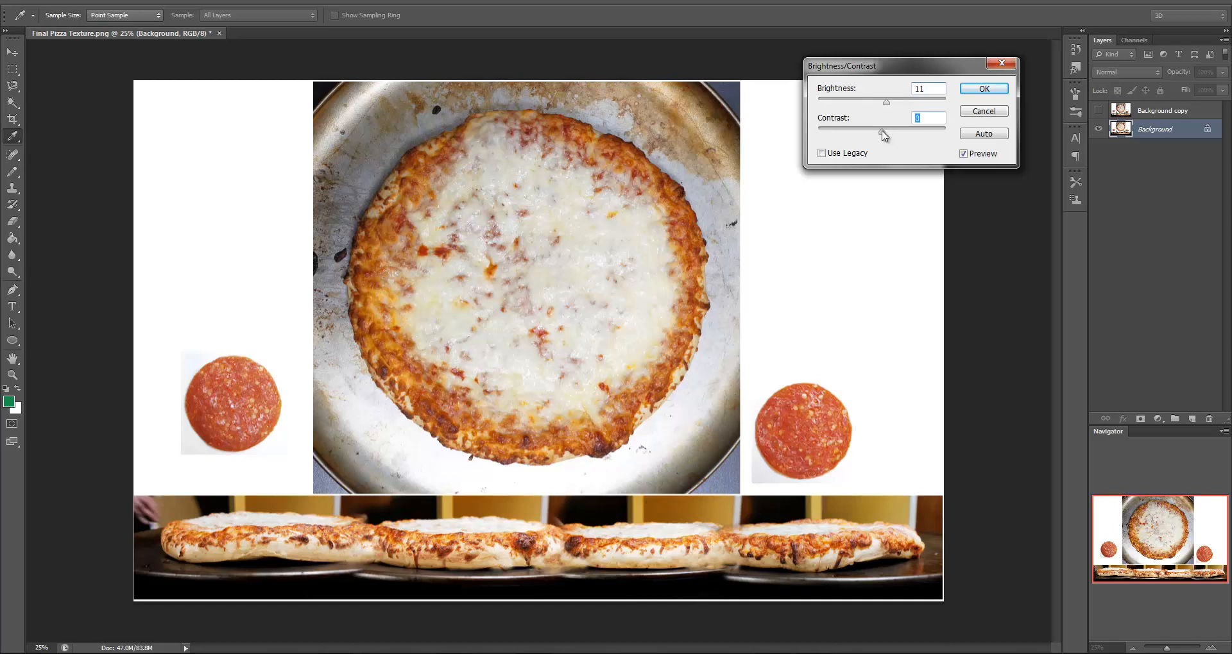
click(984, 90)
key(m)
Show the Background copy layer and erase its cheese area with a soft eraser brush of 360 px
click(1098, 110)
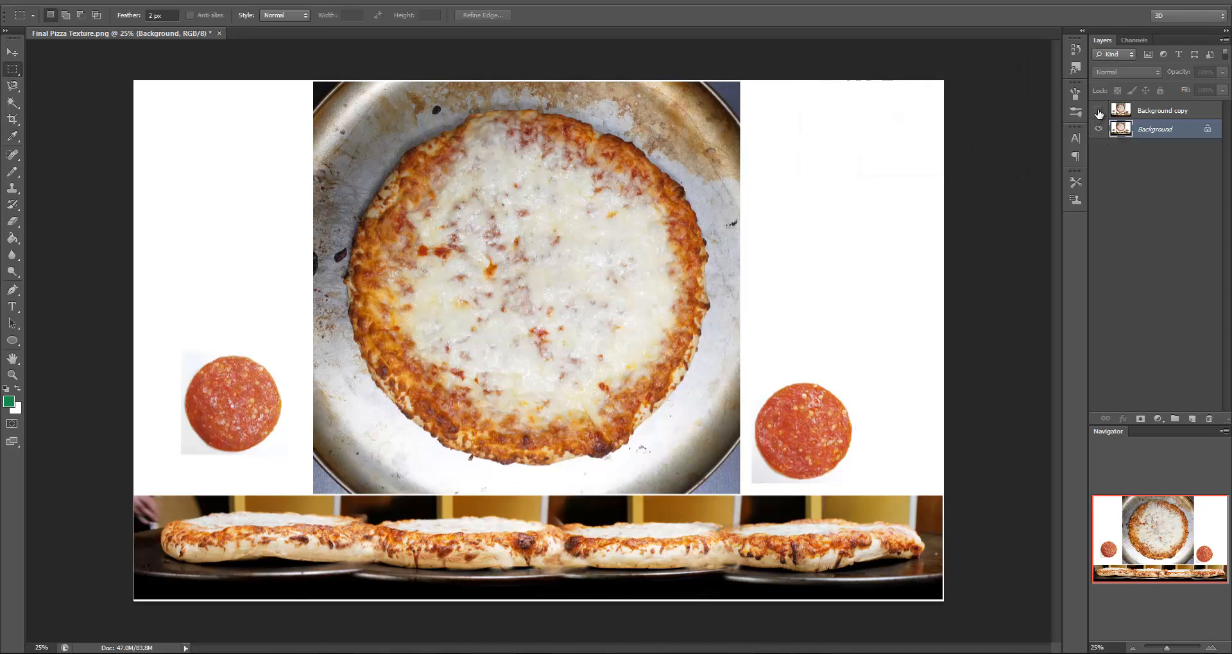
click(1155, 111)
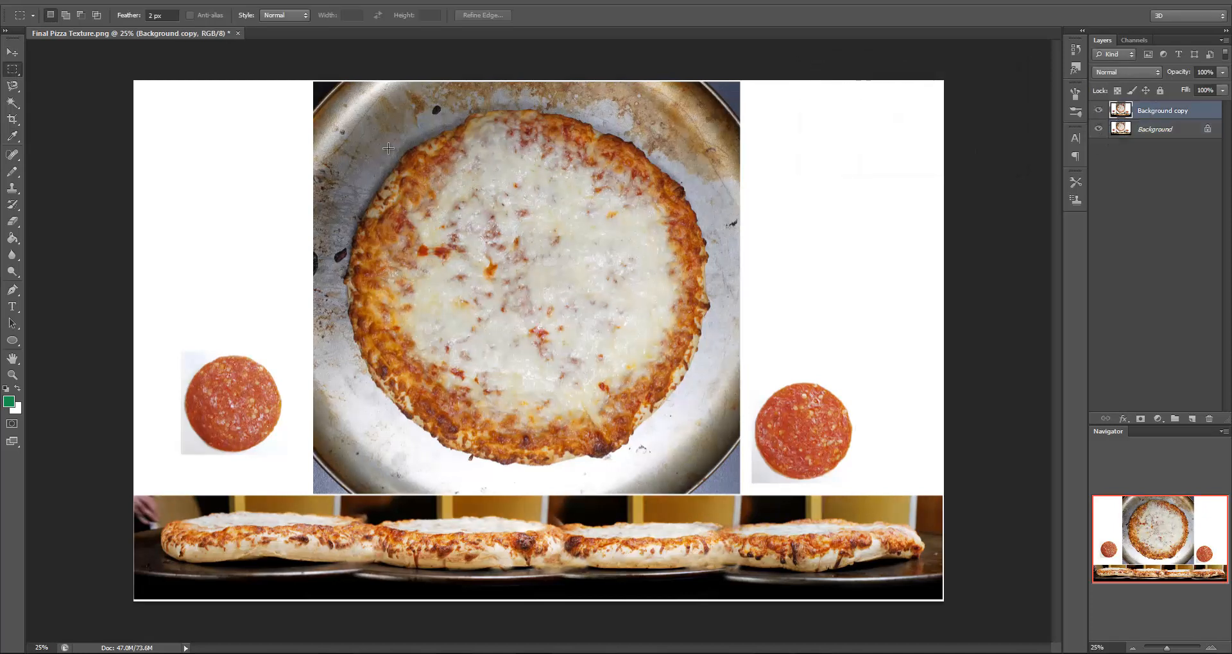
click(12, 221)
click(65, 15)
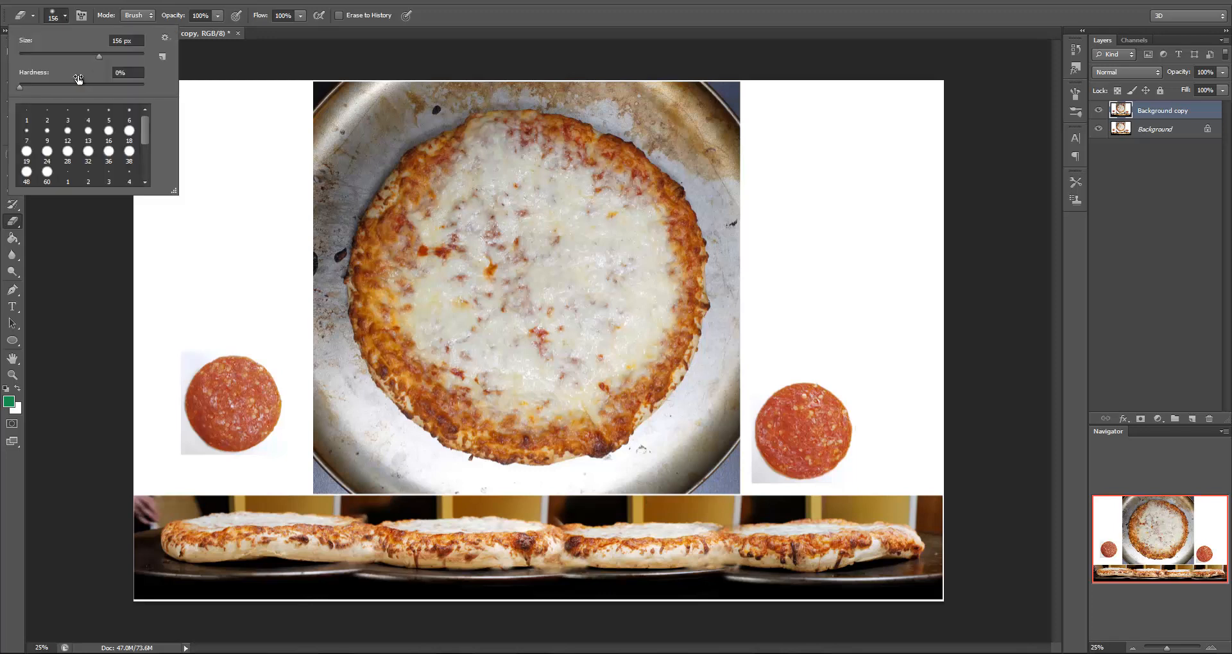
drag(121, 57, 122, 57)
click(514, 274)
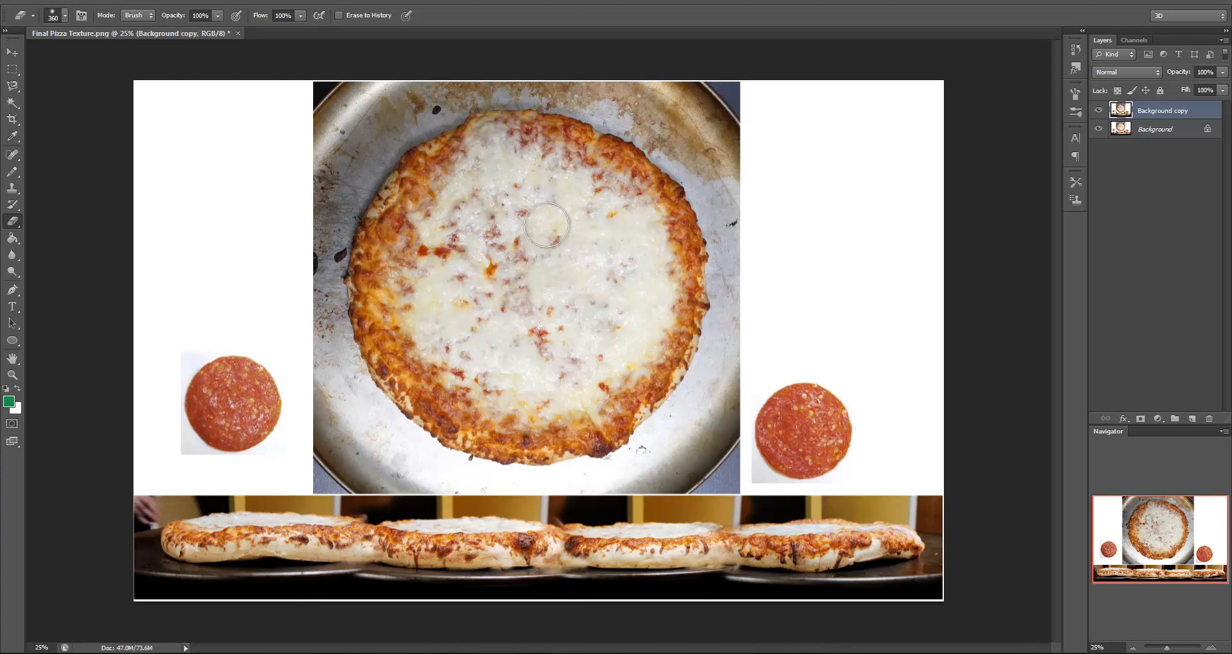
mouse_move(470, 421)
mouse_down()
mouse_move(433, 229)
mouse_move(435, 278)
mouse_up()
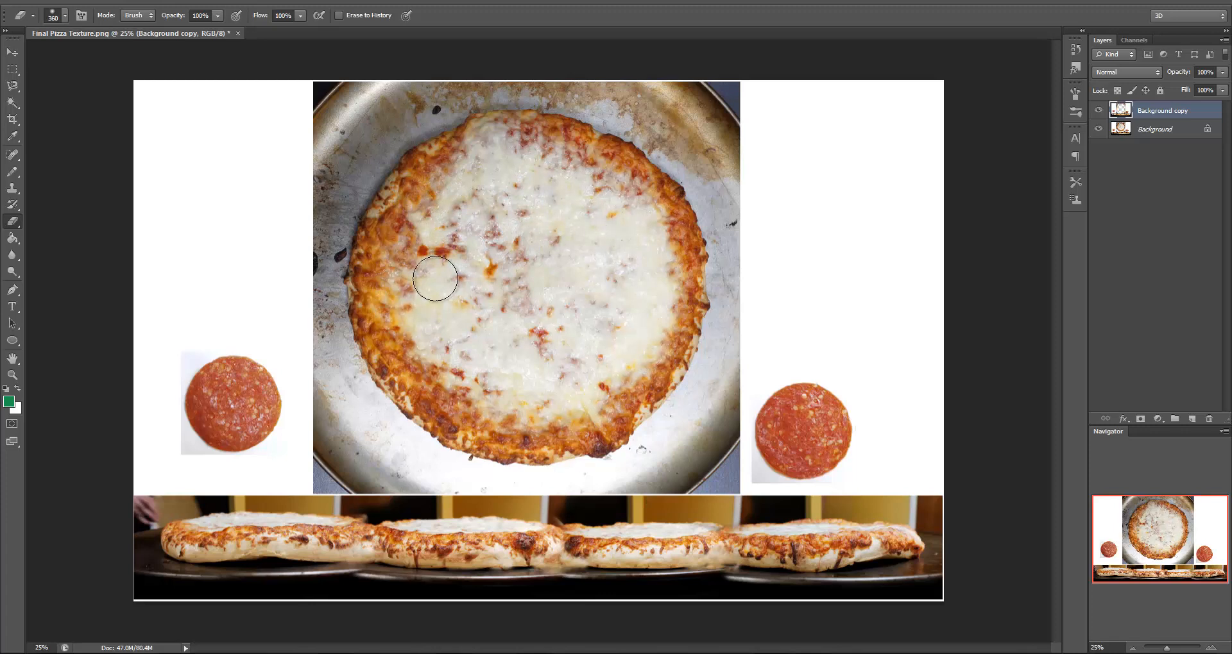
Toggle the visibility of the Background copy layer repeatedly to compare the crust and cheese brightness
click(1098, 112)
click(1098, 112)
click(1098, 113)
click(1097, 113)
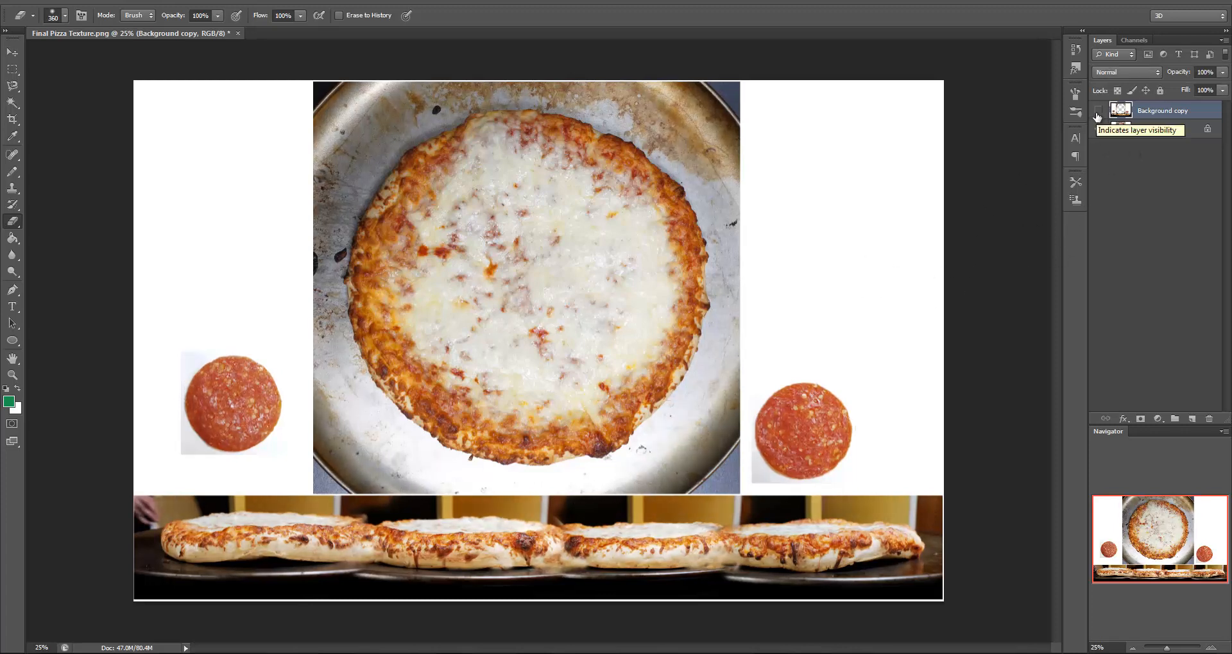
click(1097, 113)
click(1097, 113)
click(1097, 113)
click(1098, 113)
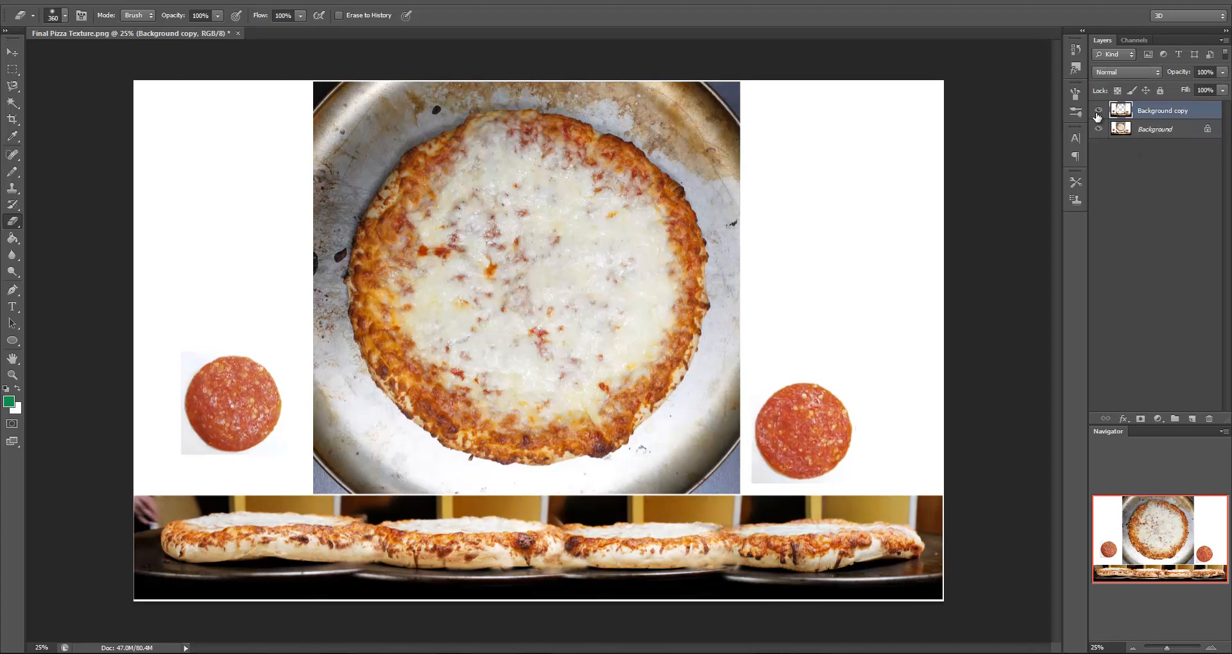
click(1098, 113)
click(1097, 113)
click(1097, 113)
click(1098, 113)
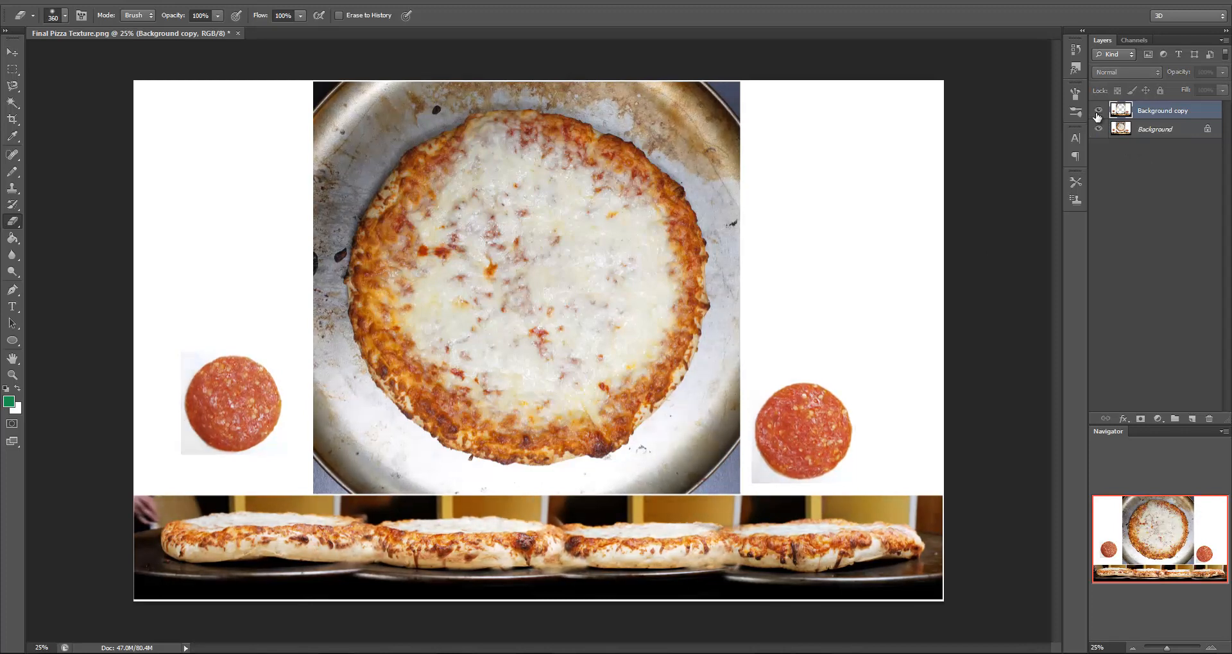
click(1098, 113)
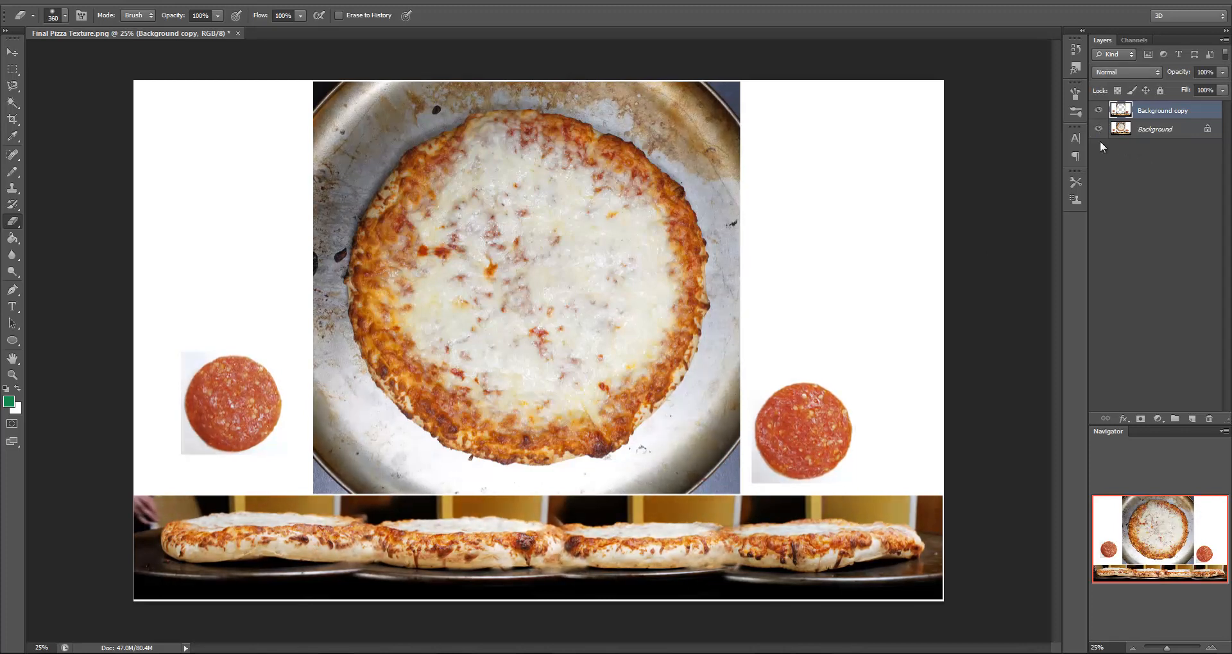
Merge the Background copy layer down into the Background layer
click(119, 3)
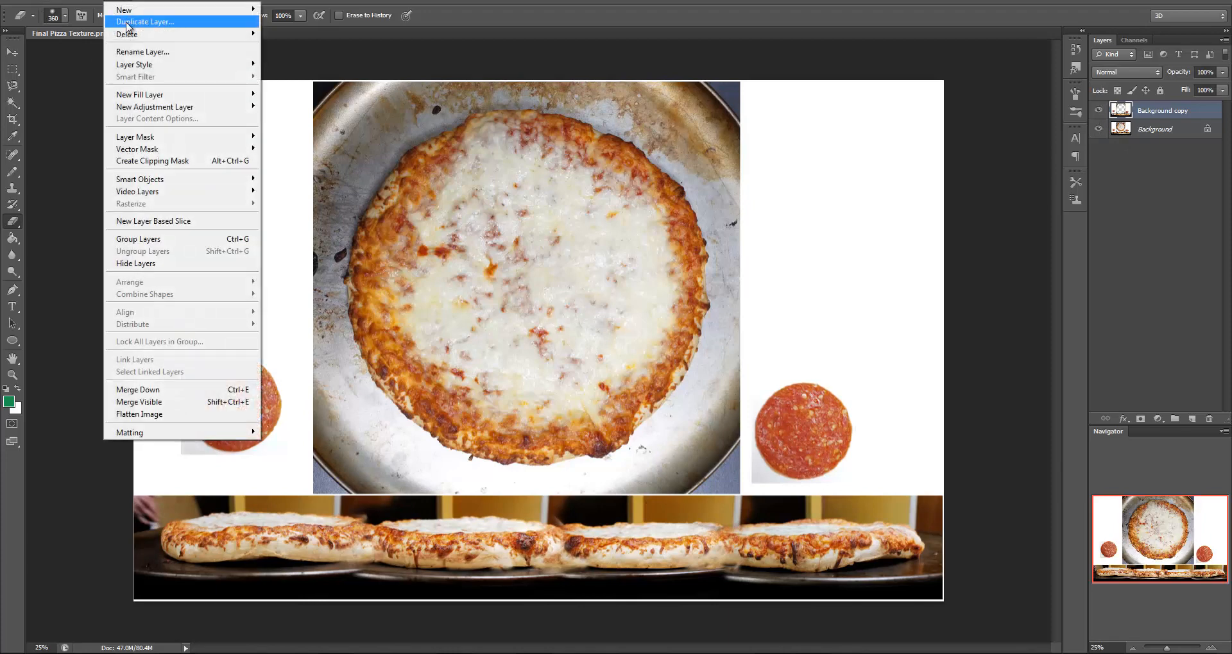
click(145, 391)
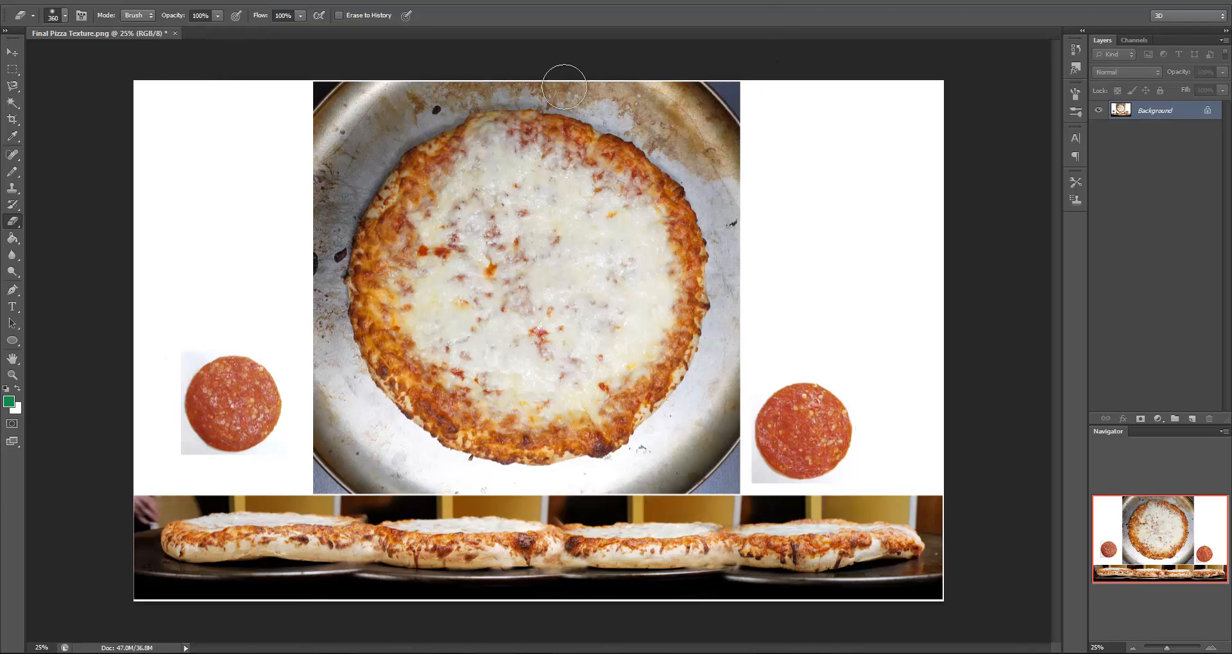
Save the brightened Final Pizza Texture.png under its existing name
click(40, 2)
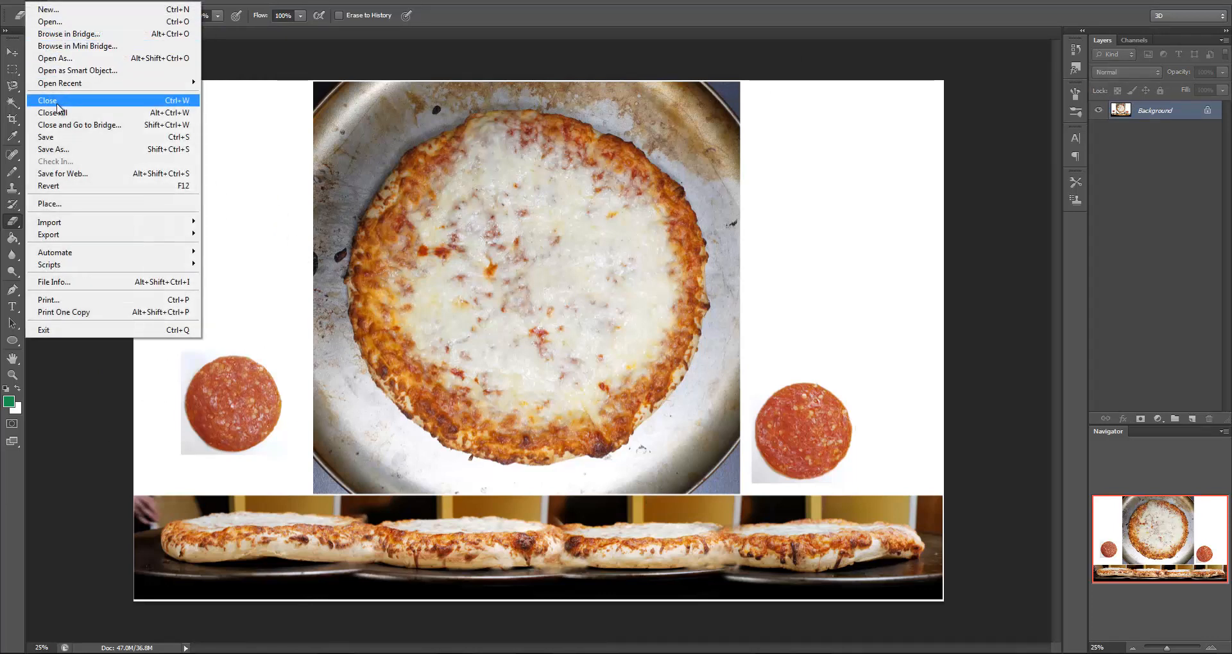
click(62, 138)
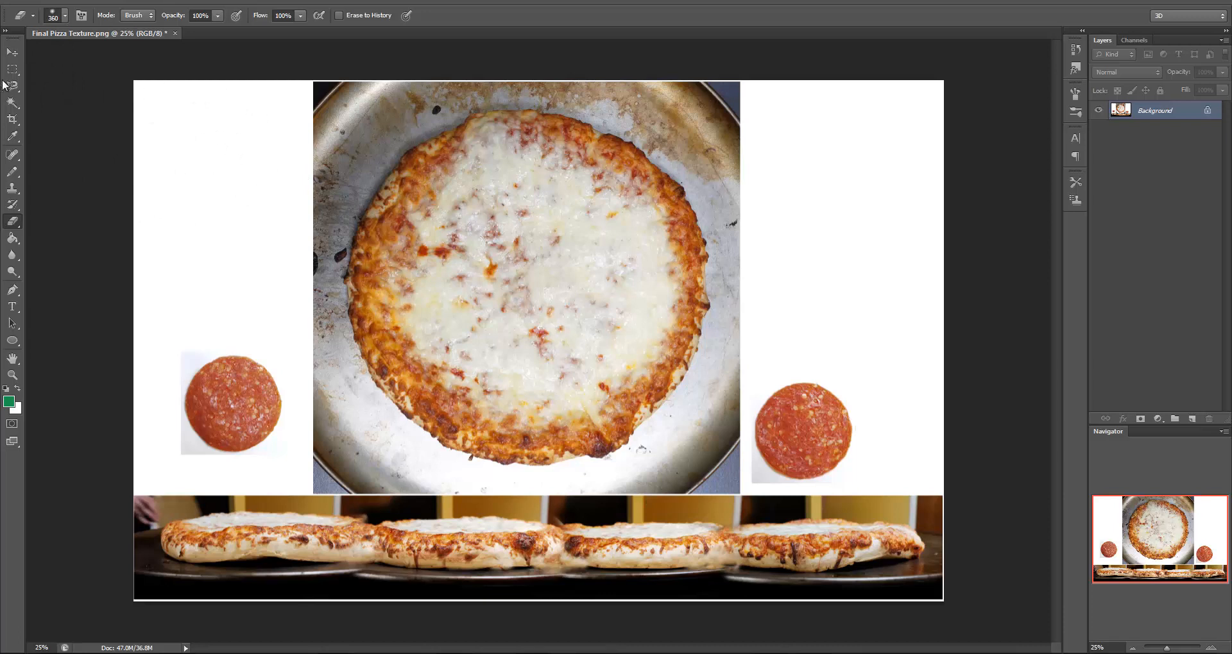
click(40, 2)
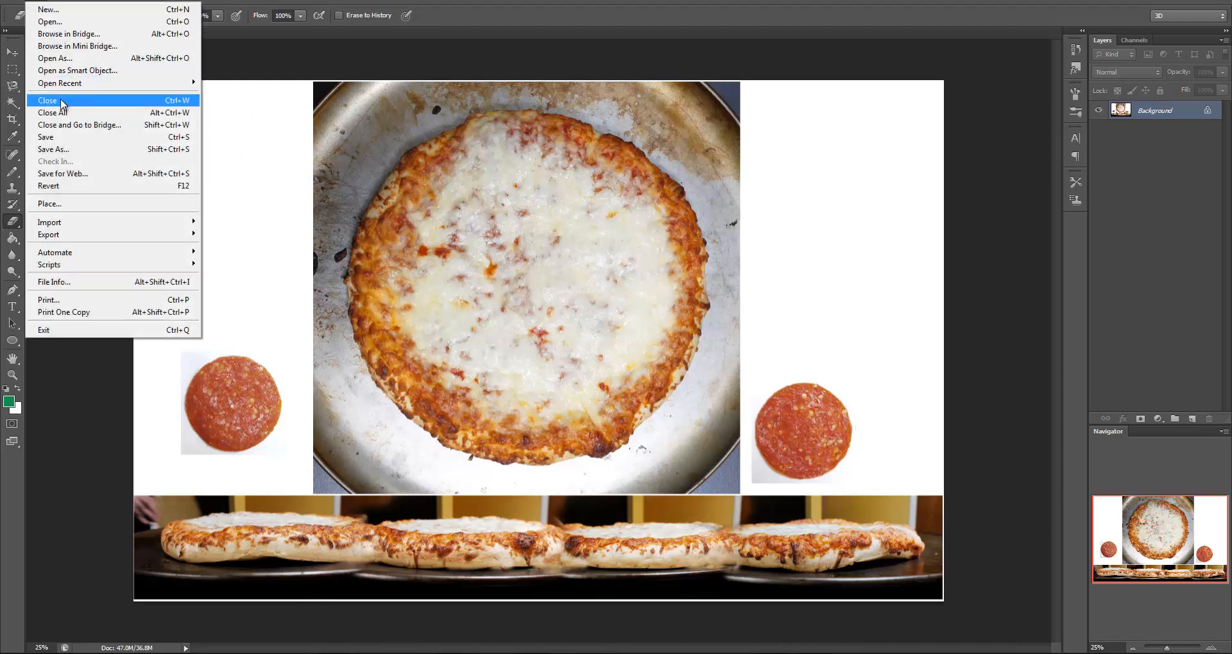
click(59, 136)
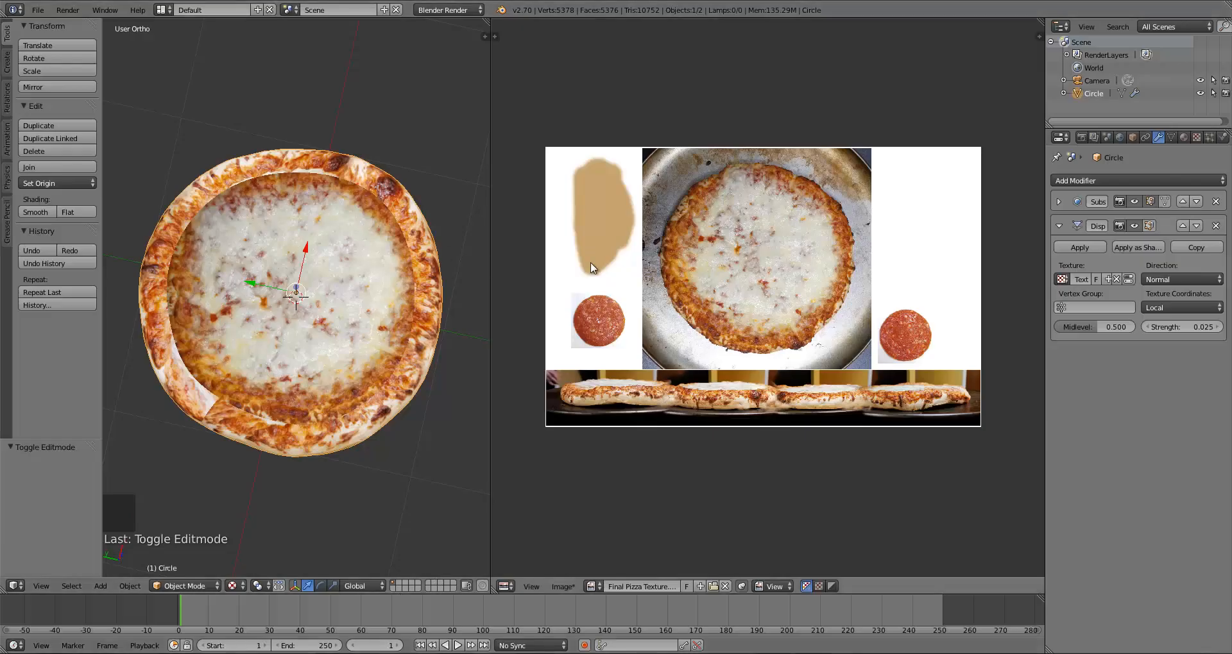
Switch to Blender and open the updated Final Pizza Texture.png from the Pizza Textures folder in the image editor
middle_drag(345, 394, 395, 434)
scroll(322, 360, up, 2)
scroll(322, 341, up, 3)
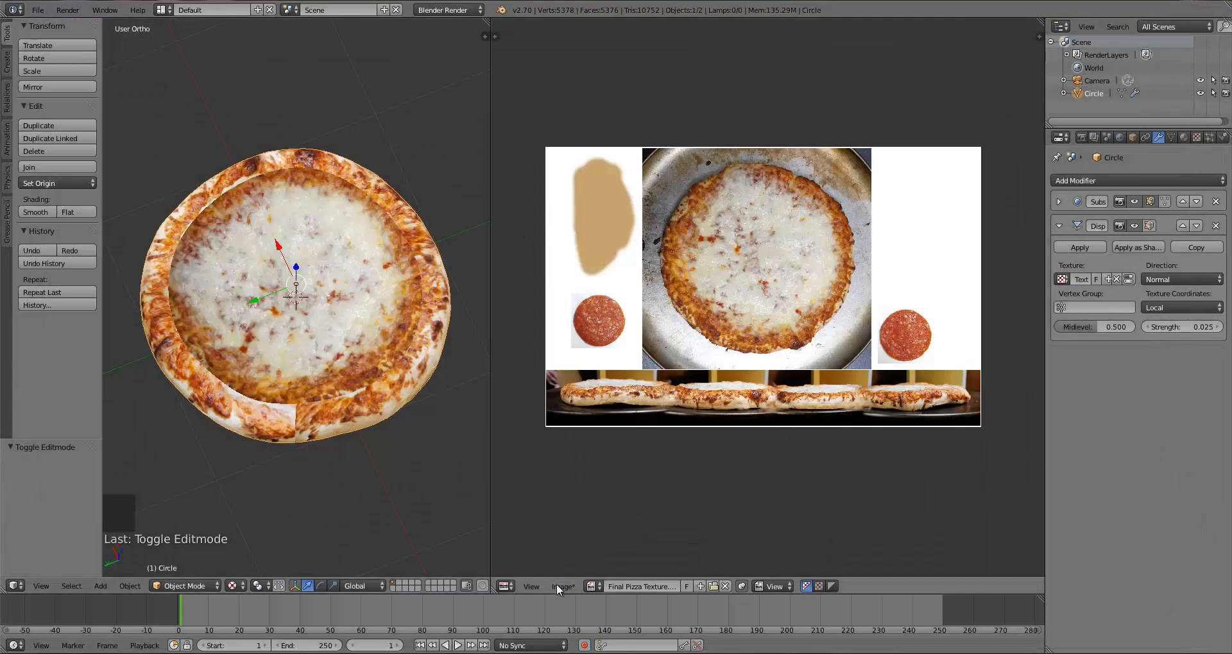
click(556, 584)
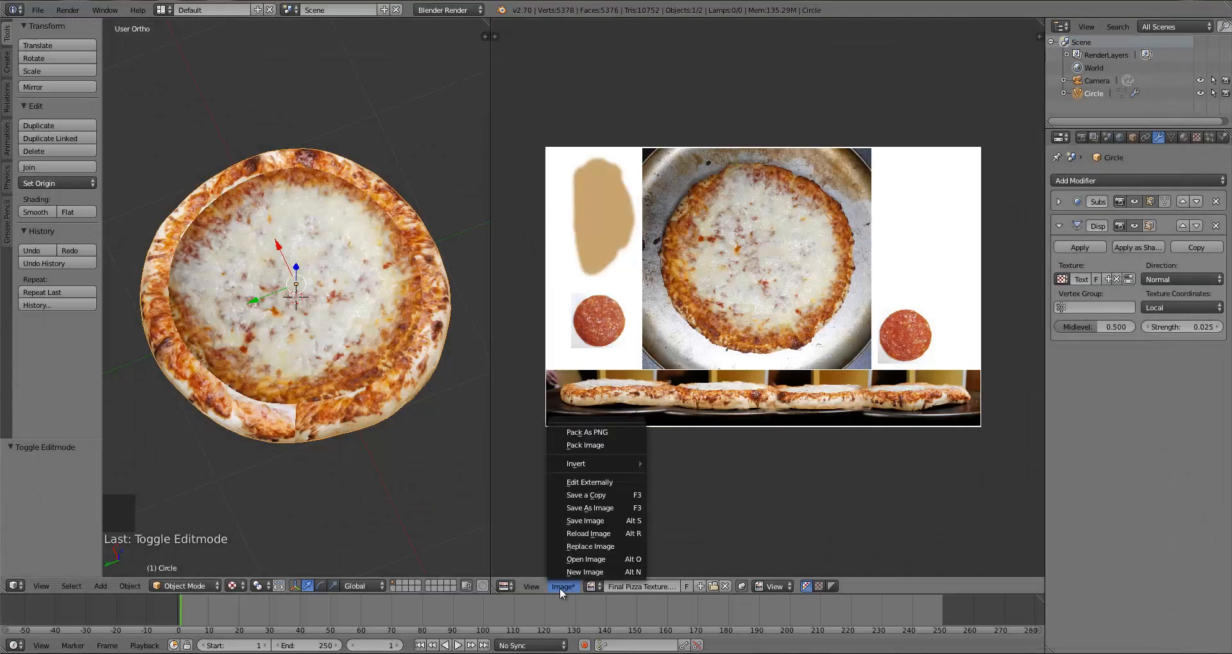
click(590, 586)
click(632, 450)
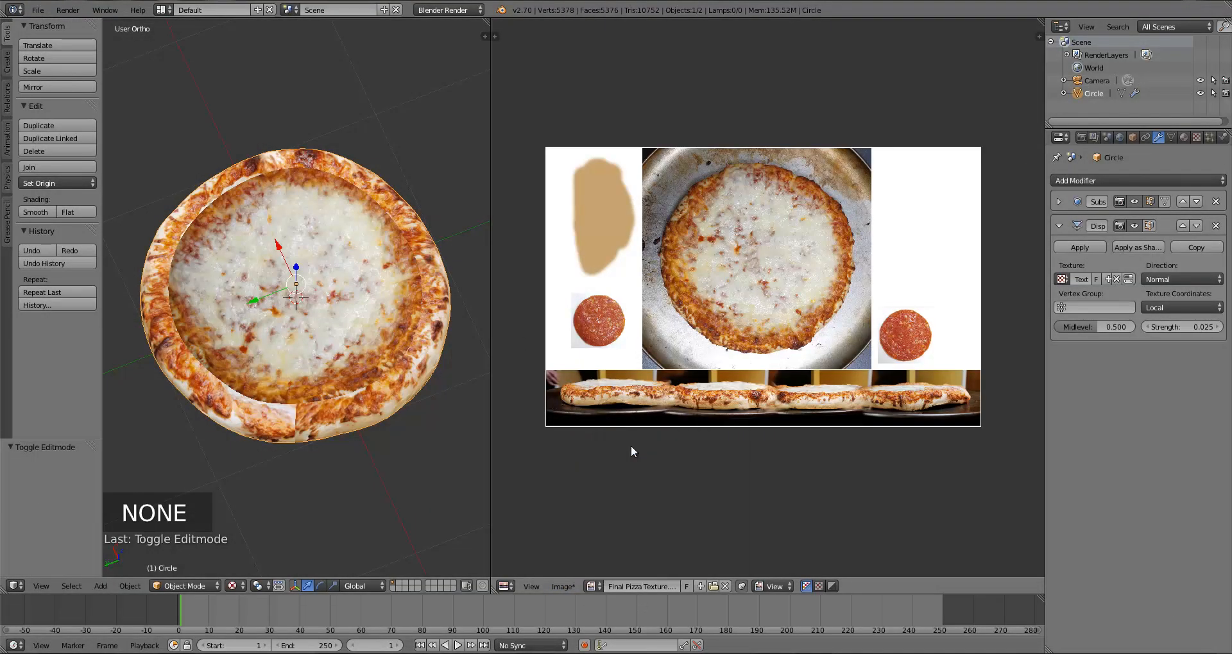
click(556, 586)
click(596, 559)
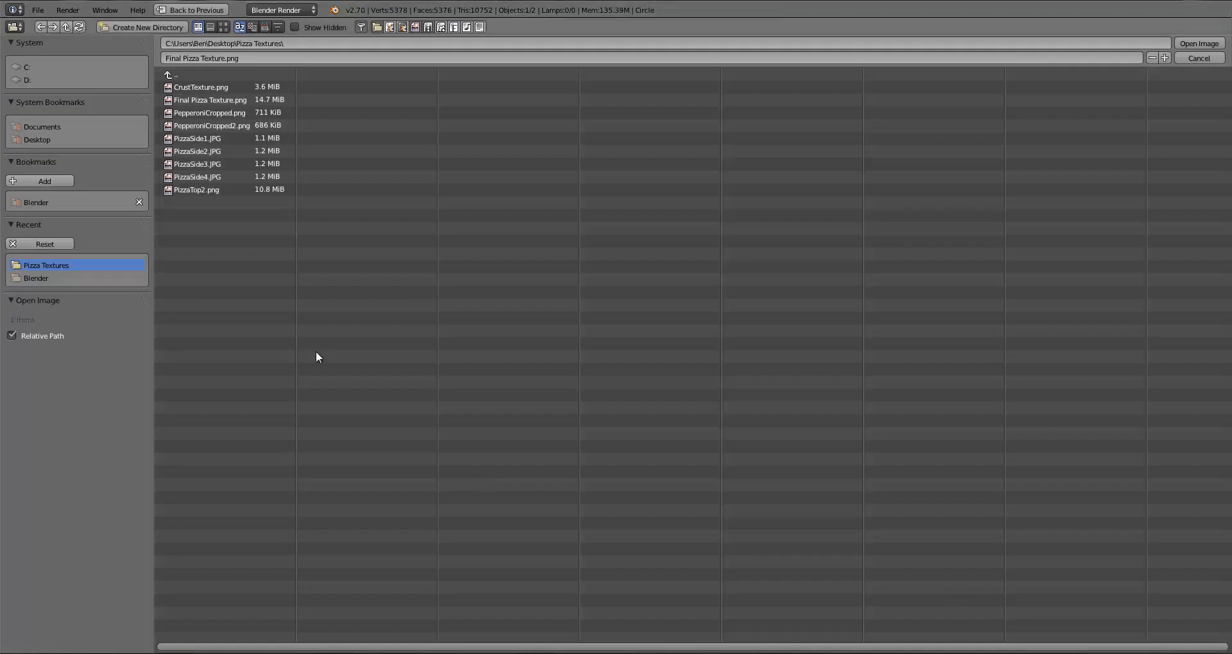
click(199, 99)
key(Return)
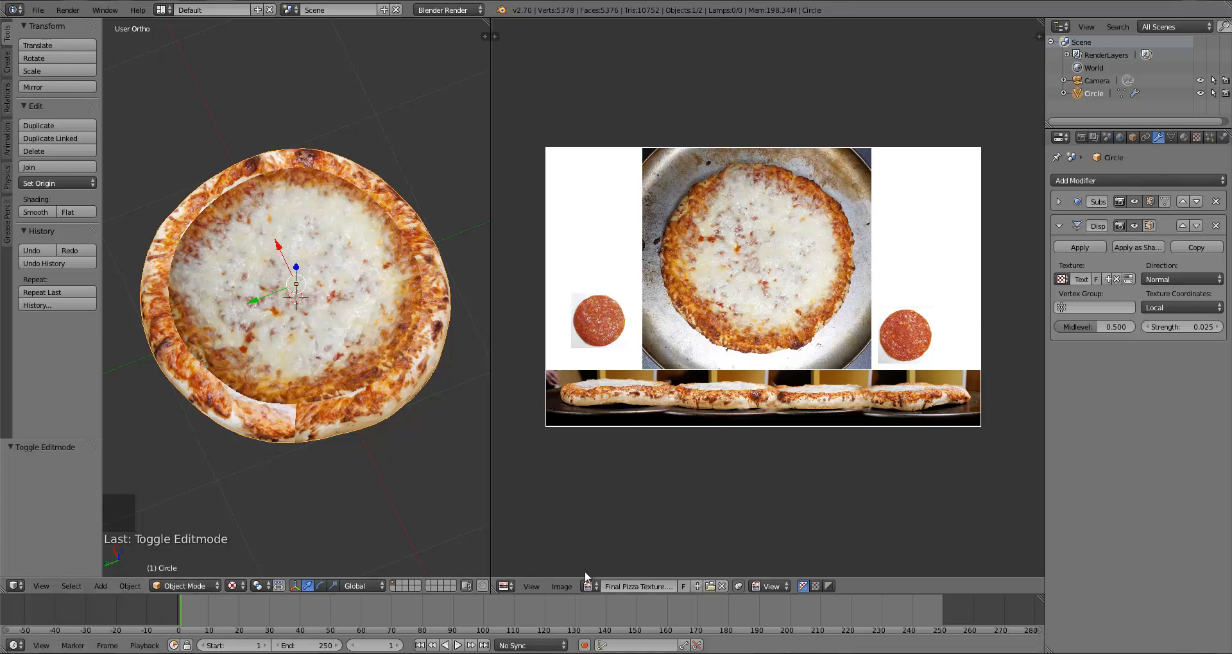
Set the image editor to Paint mode and paint a tan patch above the left pepperoni with the TexDraw brush at 145 px
click(787, 587)
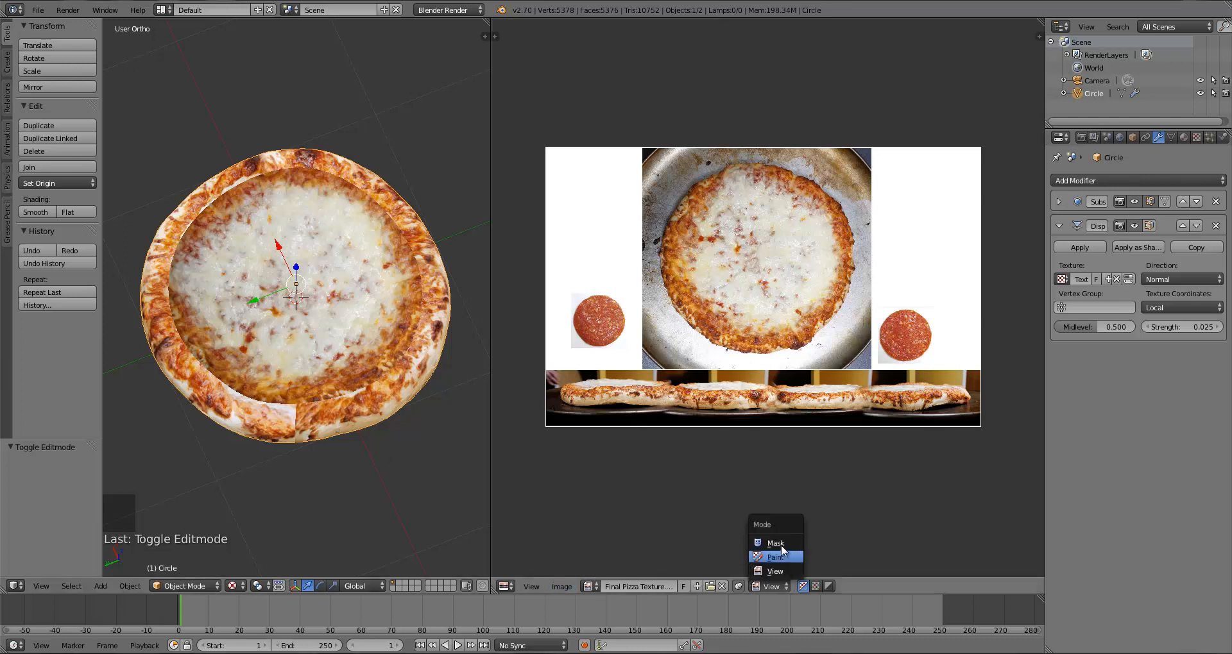
click(780, 557)
key(t)
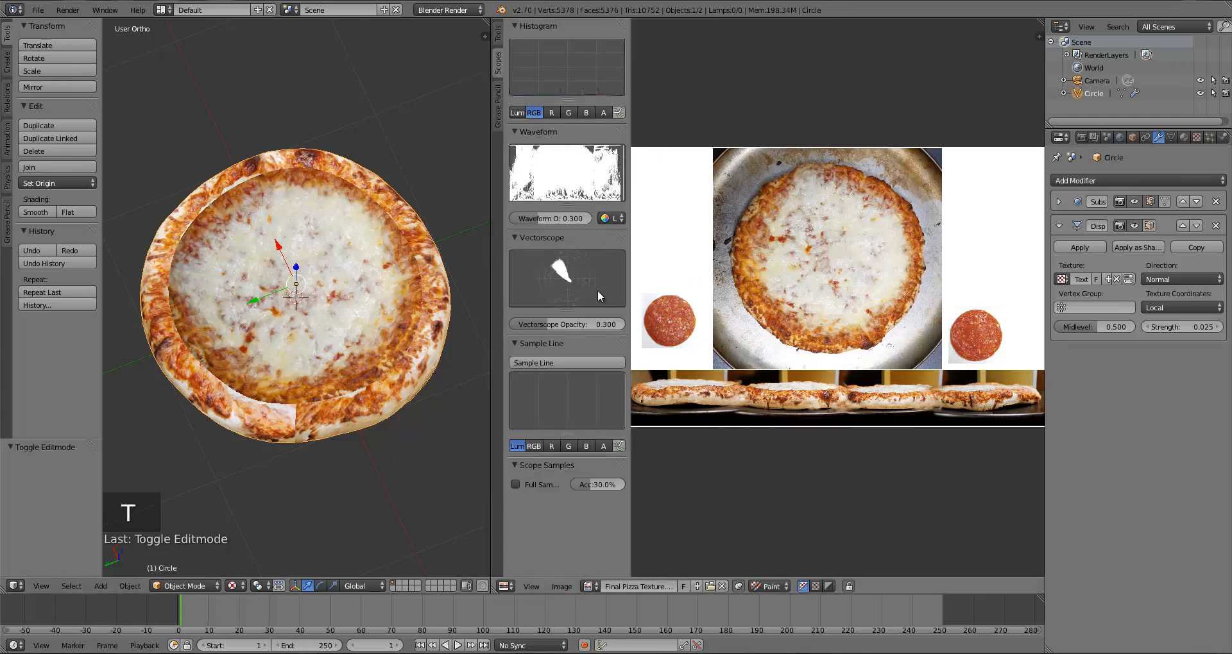
click(498, 36)
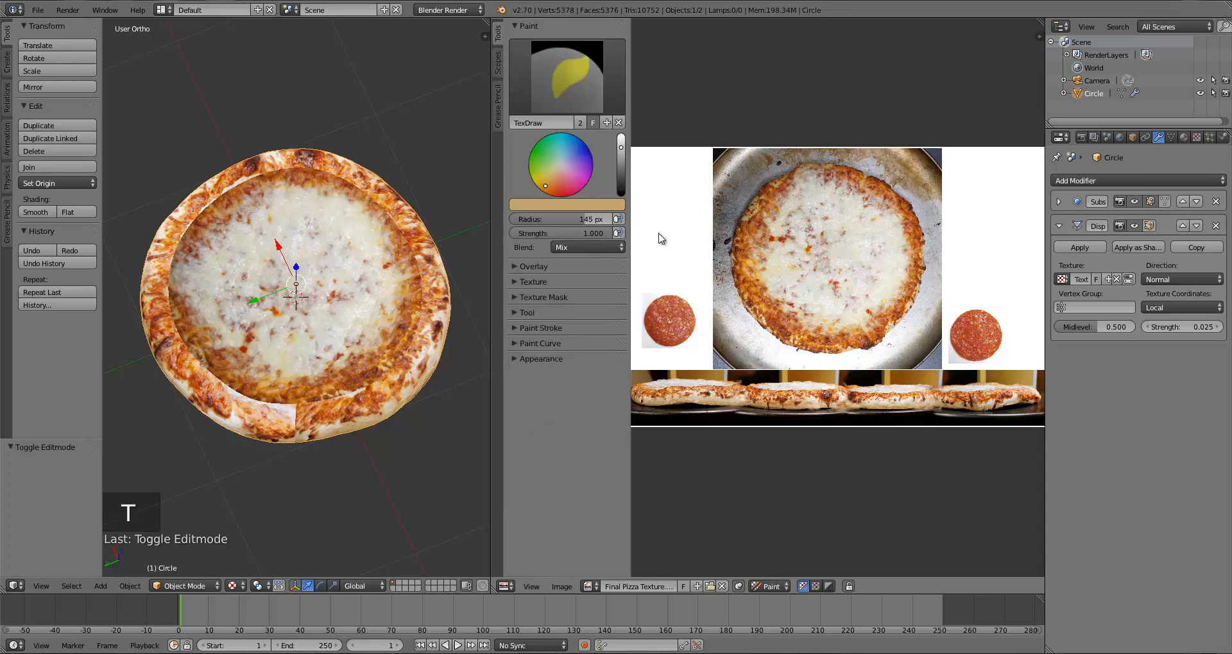
drag(637, 199, 672, 214)
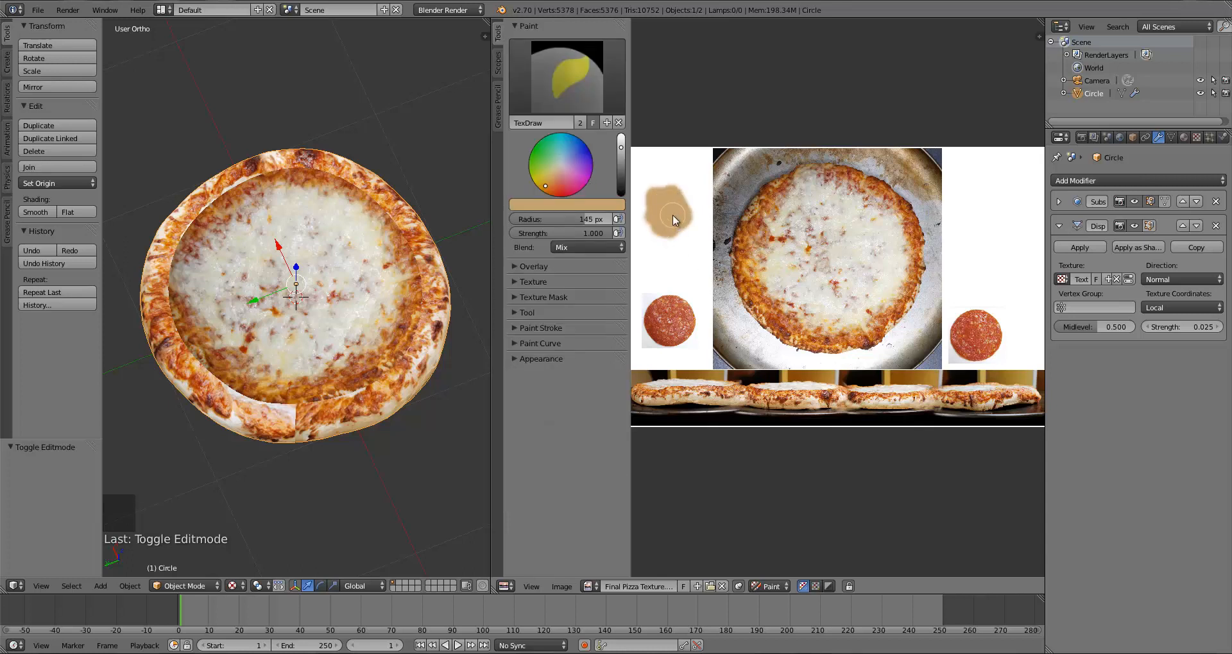
Save the painted texture image, return the image editor to View mode and hide its brush settings
click(571, 586)
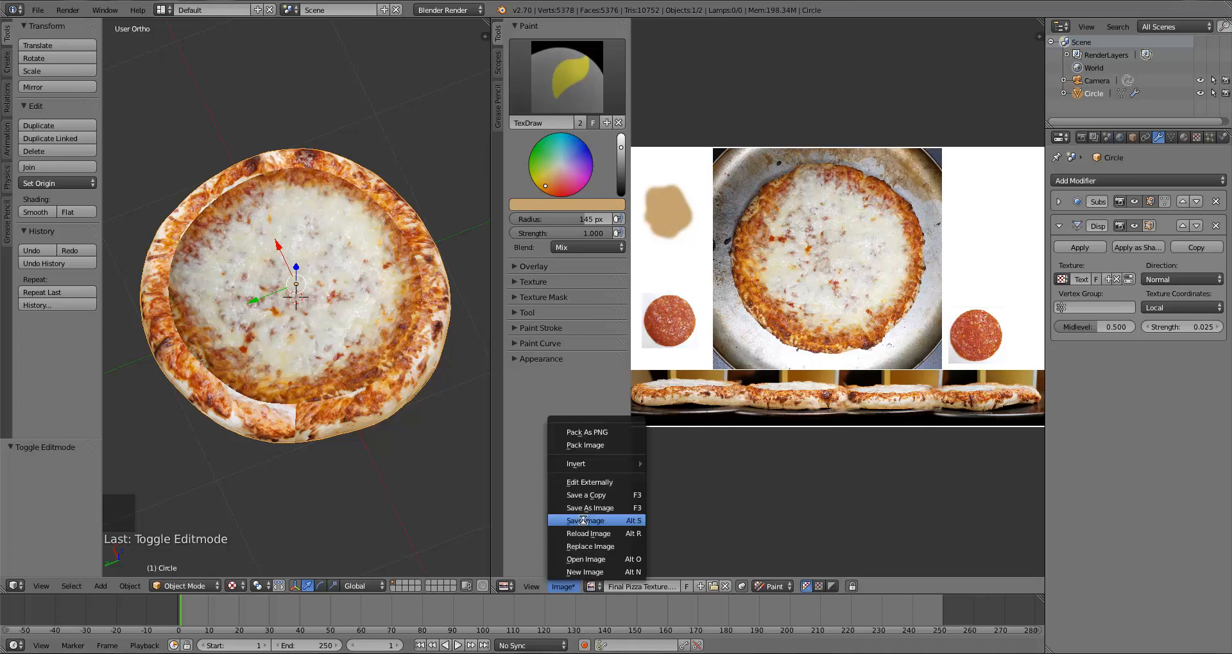
key(Return)
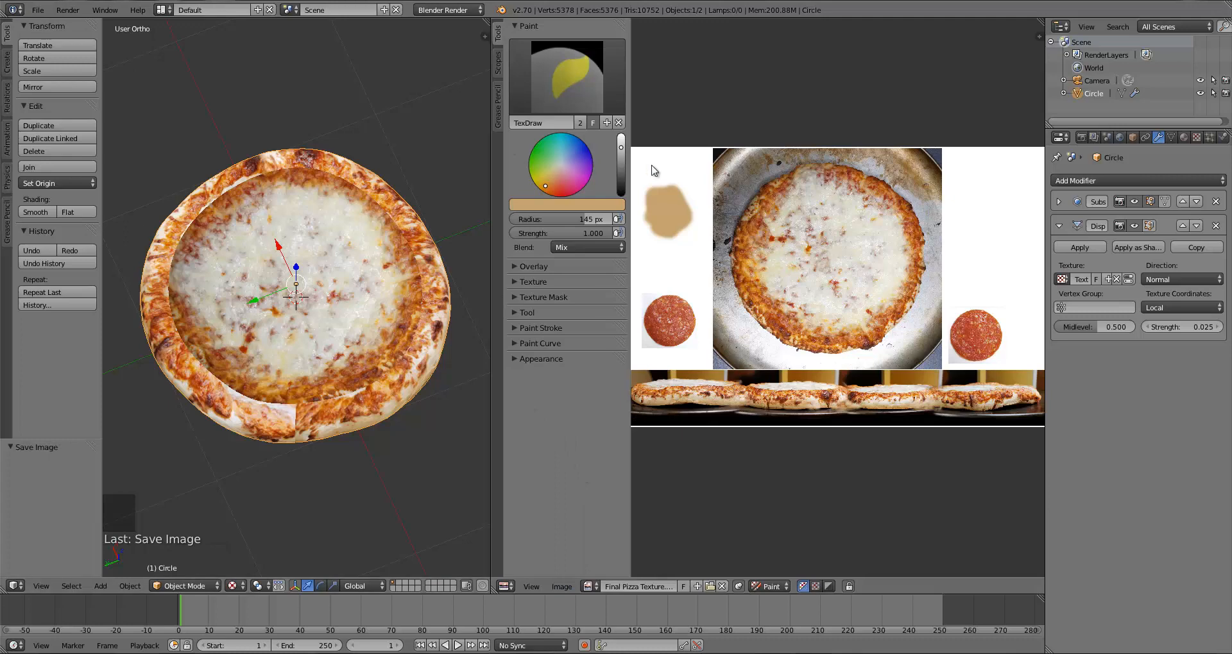
click(769, 586)
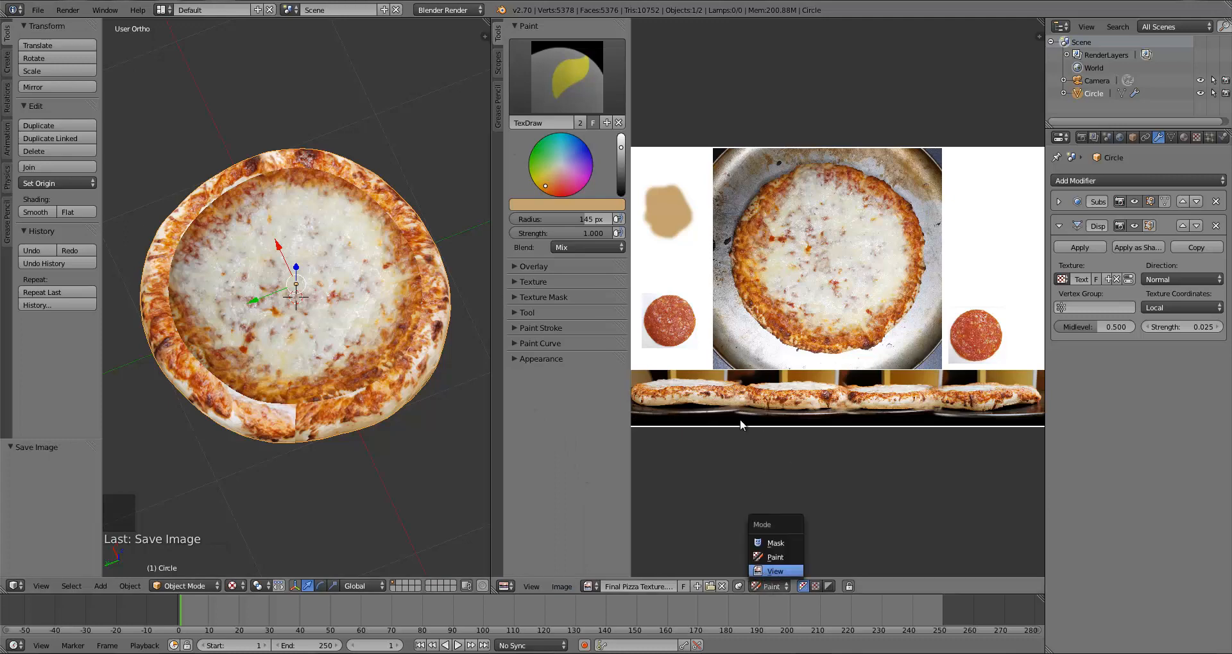
key(Return)
key(t)
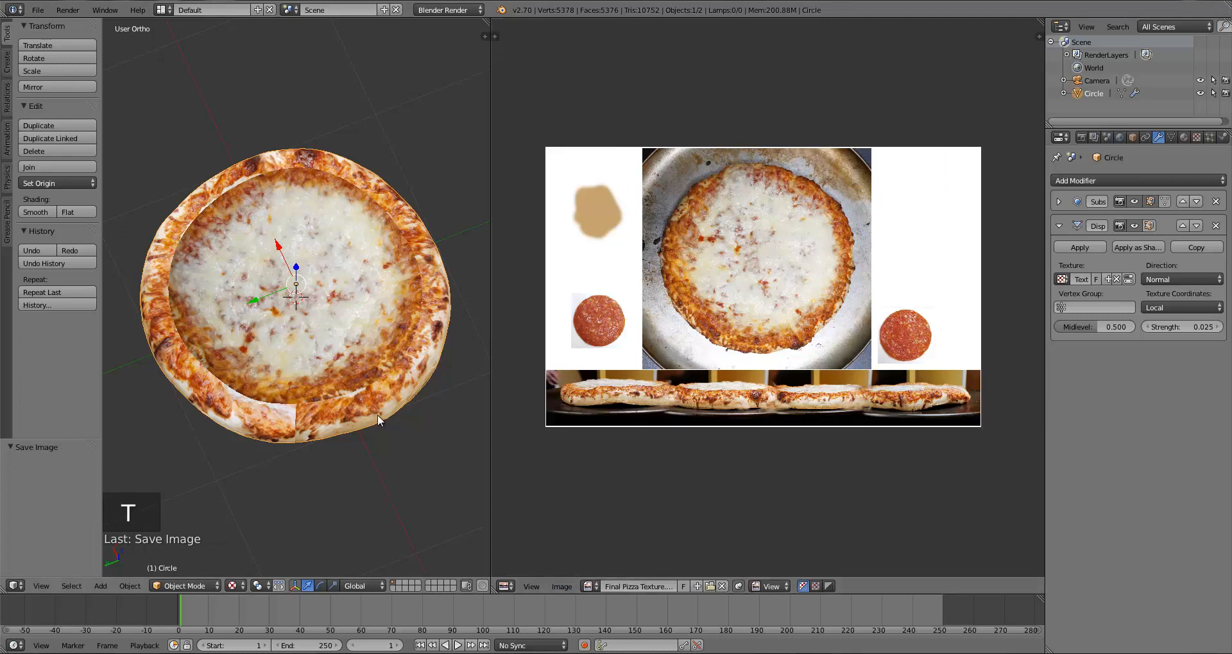
Move the UVs of the pizza's underside to the middle of the tan patch
middle_drag(377, 415, 373, 215)
key(Tab)
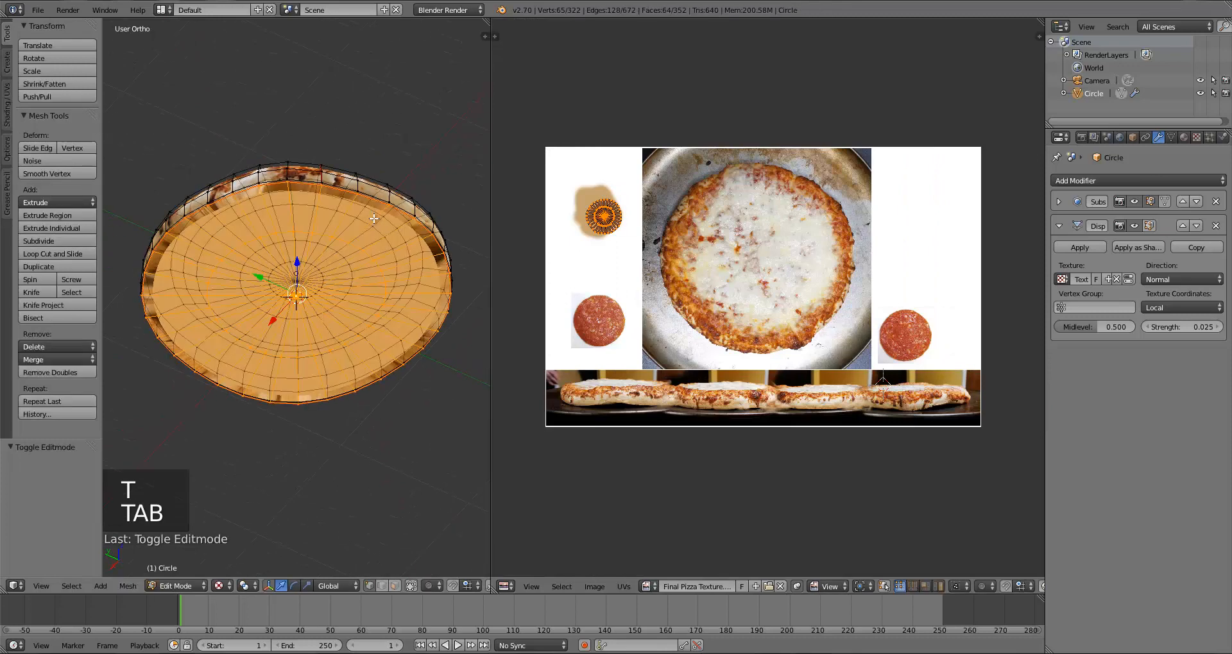
key(Tab)
key(Tab)
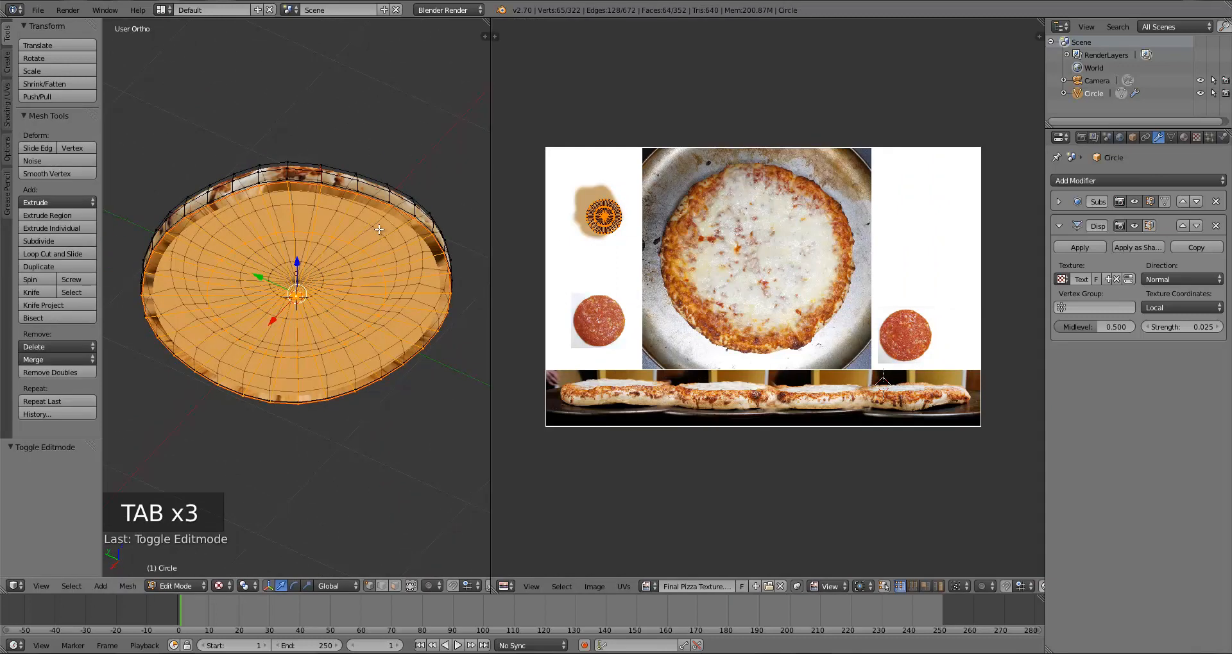
key(g)
click(608, 242)
key(Tab)
Select all faces of the pizza and assign the updated Final Pizza Texture image to them
middle_drag(390, 281, 370, 399)
key(Tab)
key(a)
key(a)
key(a)
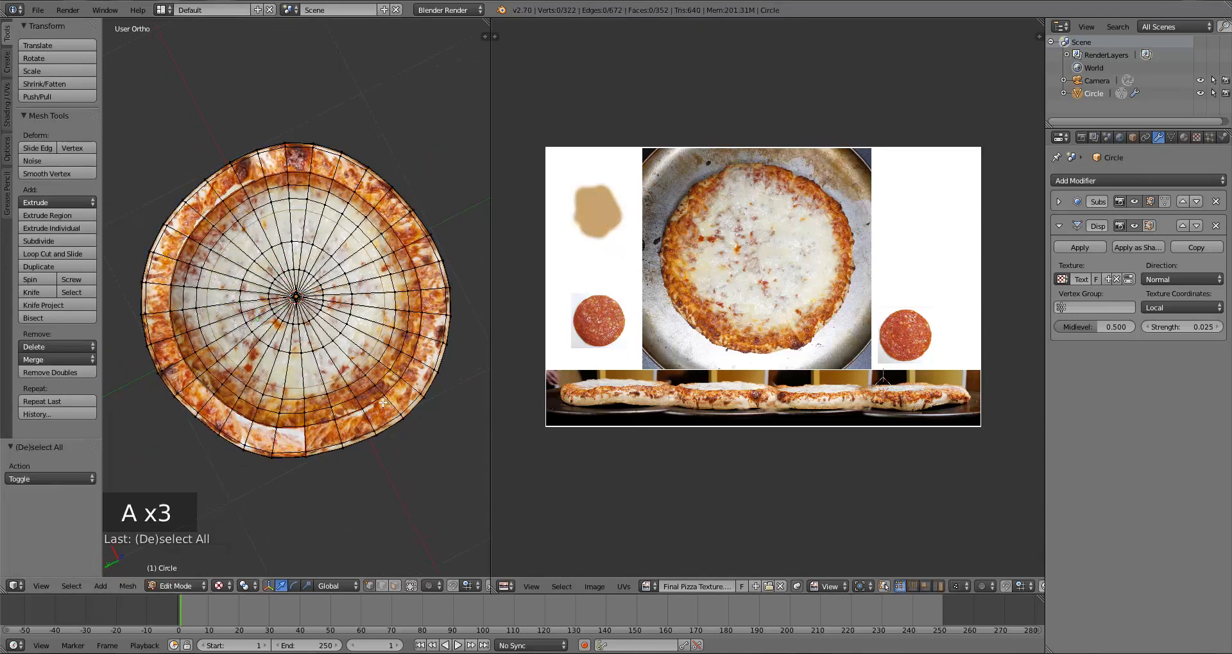
key(a)
key(a)
click(646, 586)
click(679, 463)
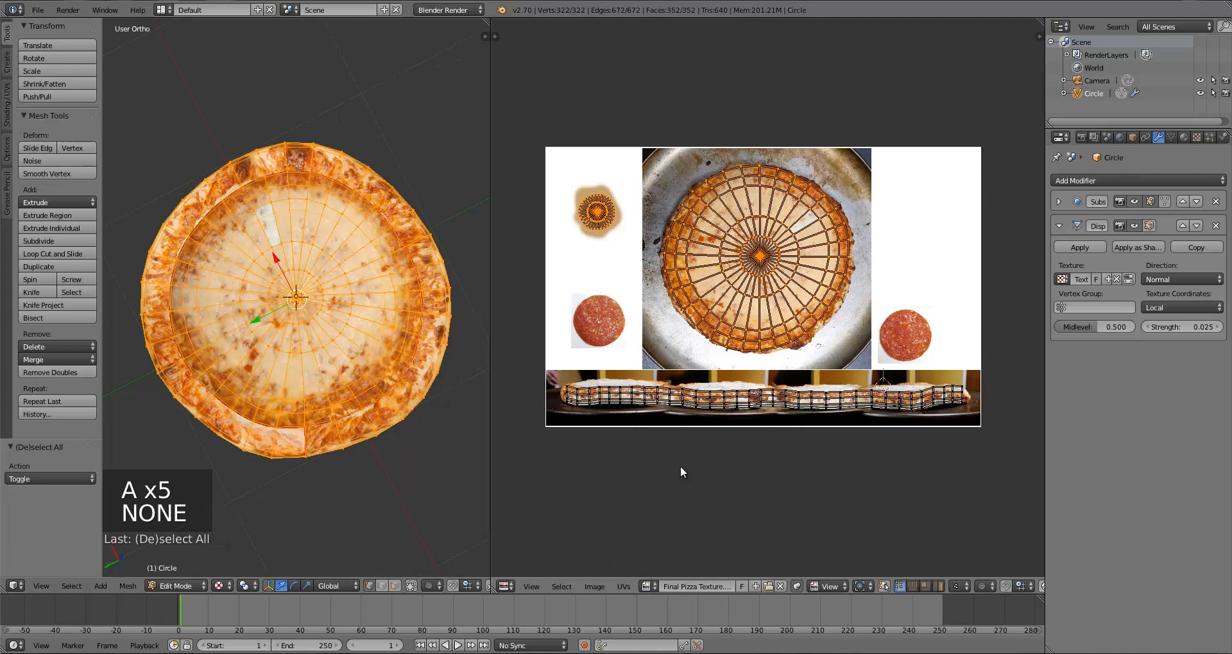
key(Tab)
Merge the image editor area into the 3D view so the pizza model is shown across the full width
middle_drag(301, 392, 281, 360)
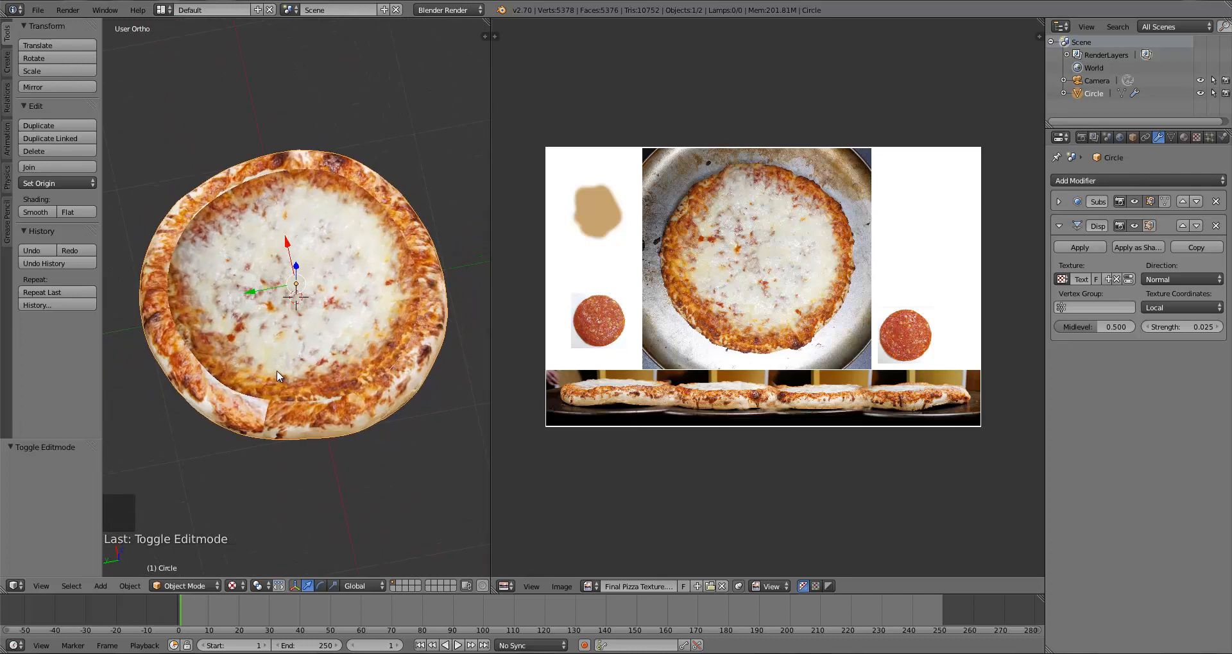
middle_drag(277, 377, 296, 319)
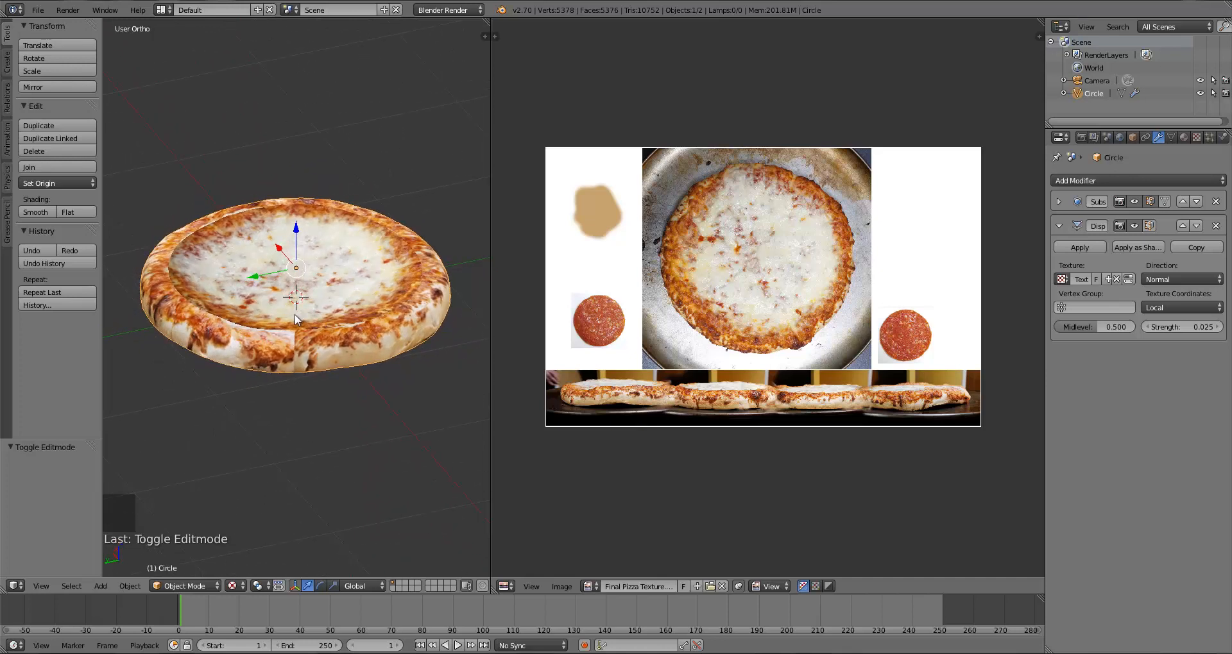
scroll(298, 337, up, 2)
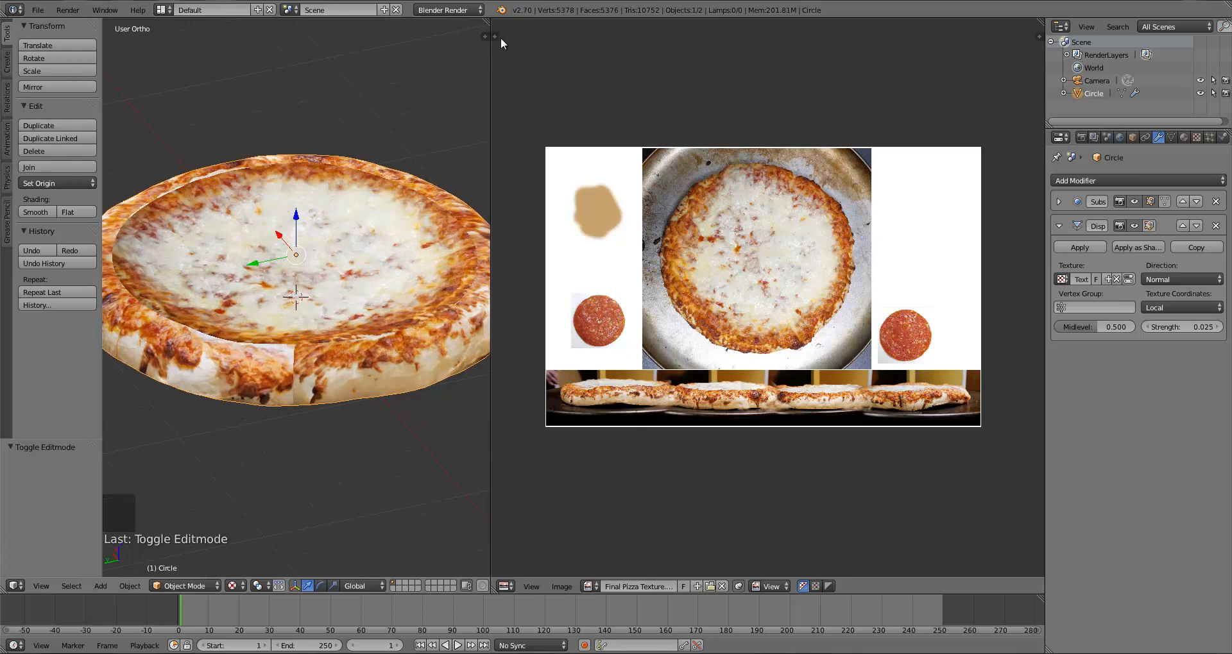
drag(487, 29, 649, 50)
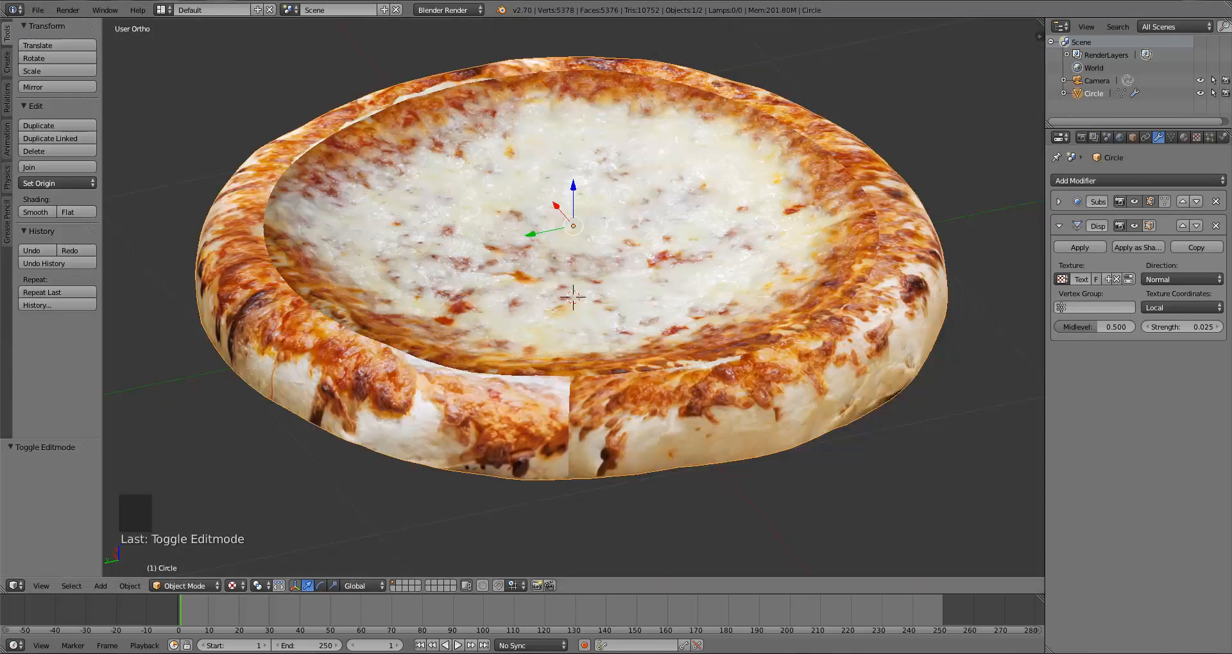
Examine the crust seam and the rim around the cheese from the side and from above
mouse_move(596, 409)
middle_down()
mouse_move(613, 372)
mouse_move(597, 392)
middle_up()
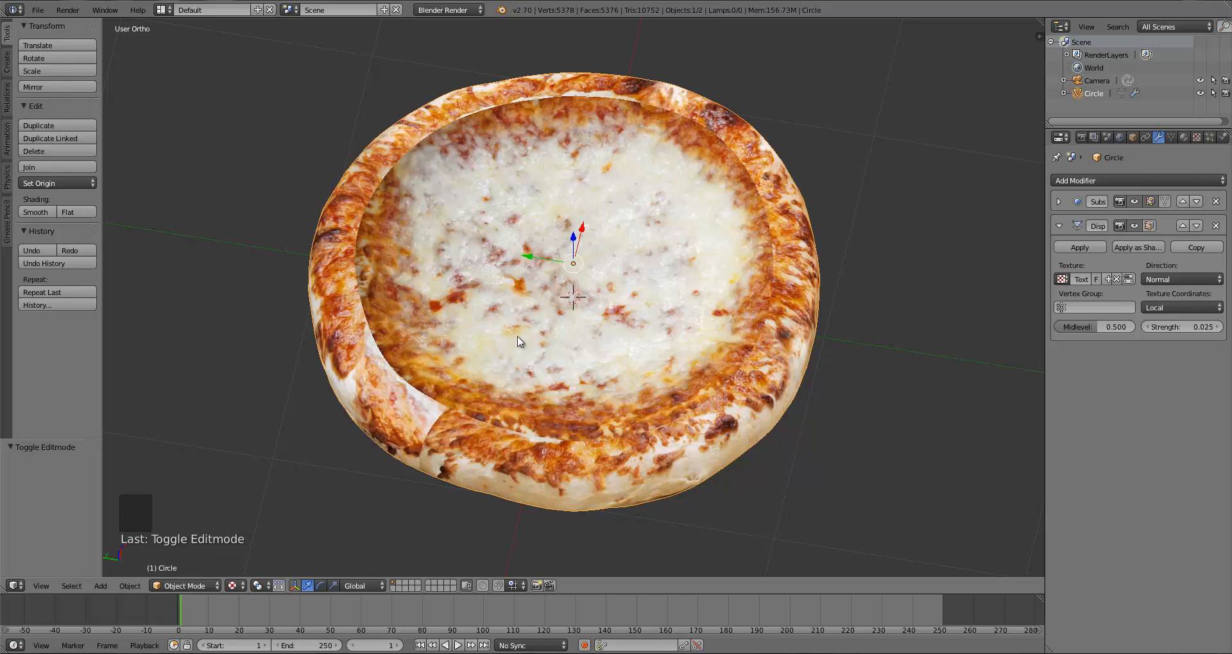
middle_drag(400, 374, 595, 299)
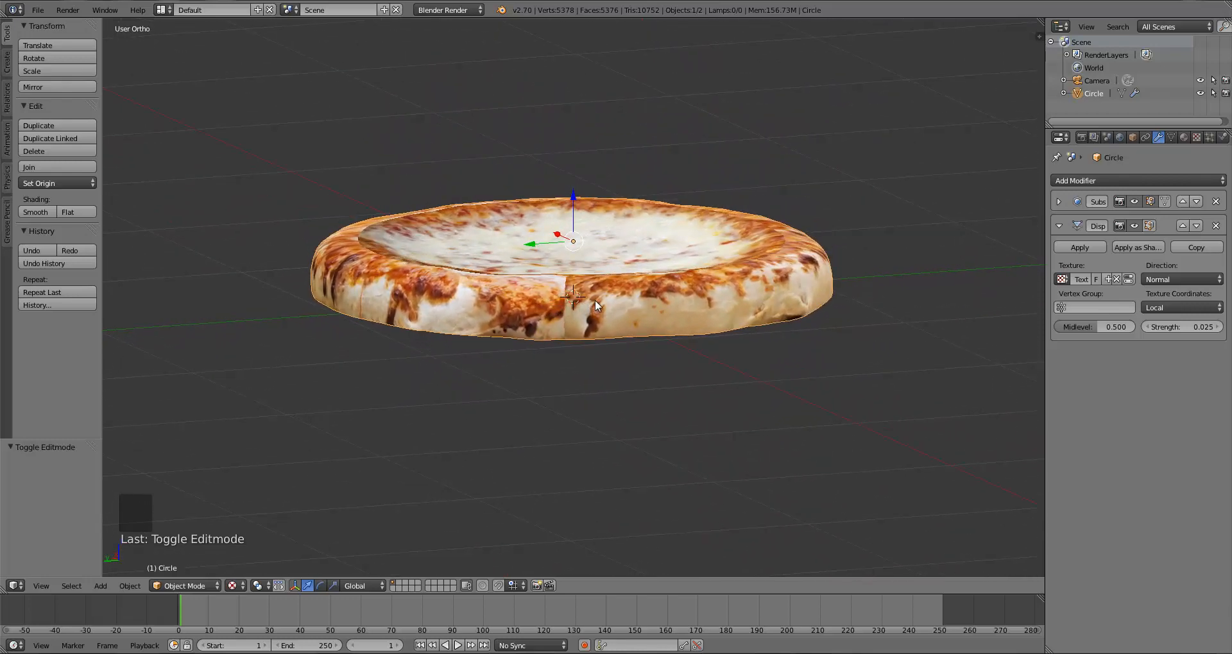
middle_drag(644, 317, 611, 325)
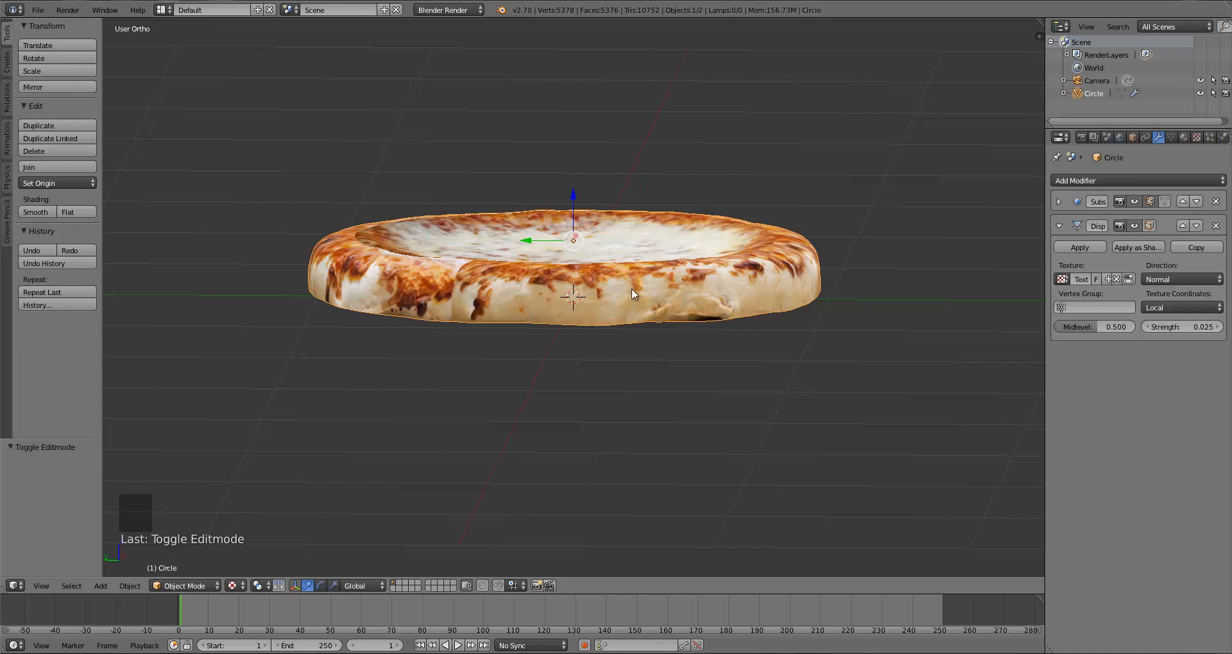
middle_drag(587, 308, 587, 306)
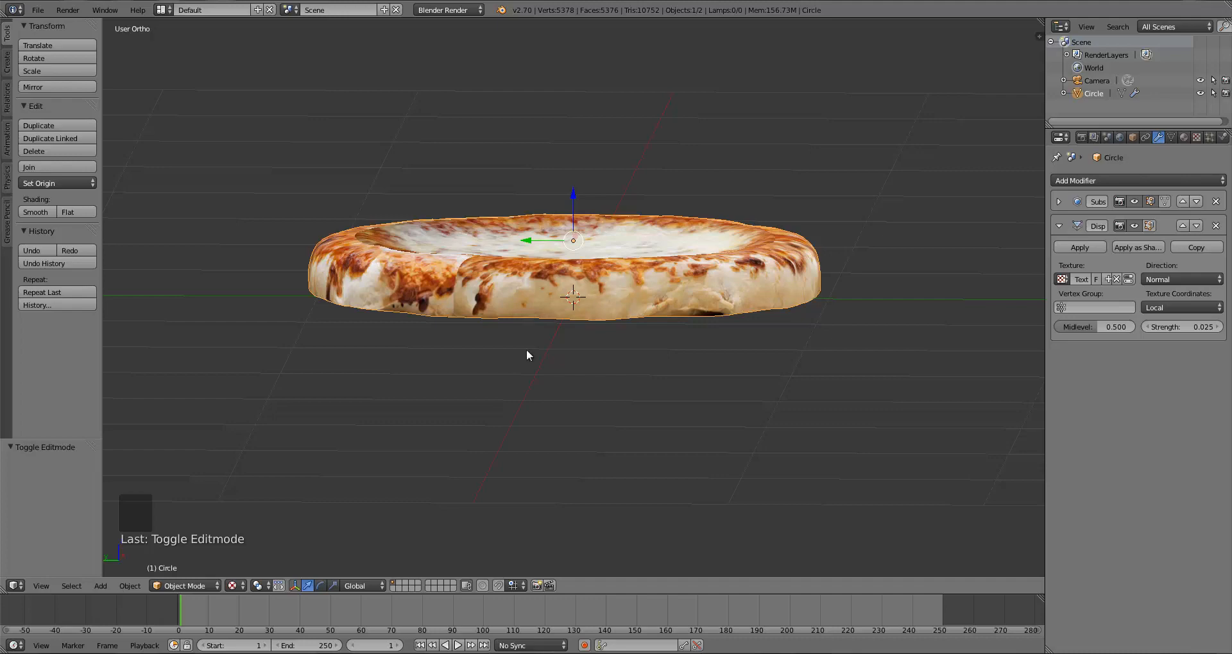
middle_drag(708, 234, 531, 423)
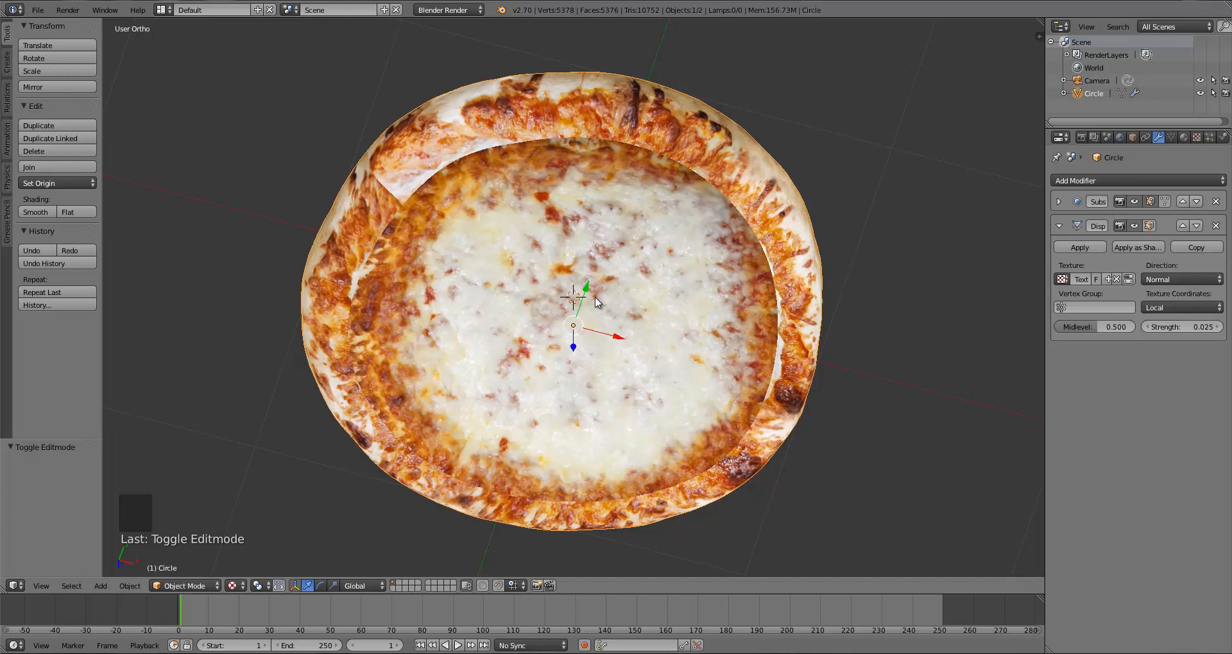
middle_drag(610, 365, 510, 405)
Switch the pizza to Texture Paint mode and choose the Clone brush
click(186, 586)
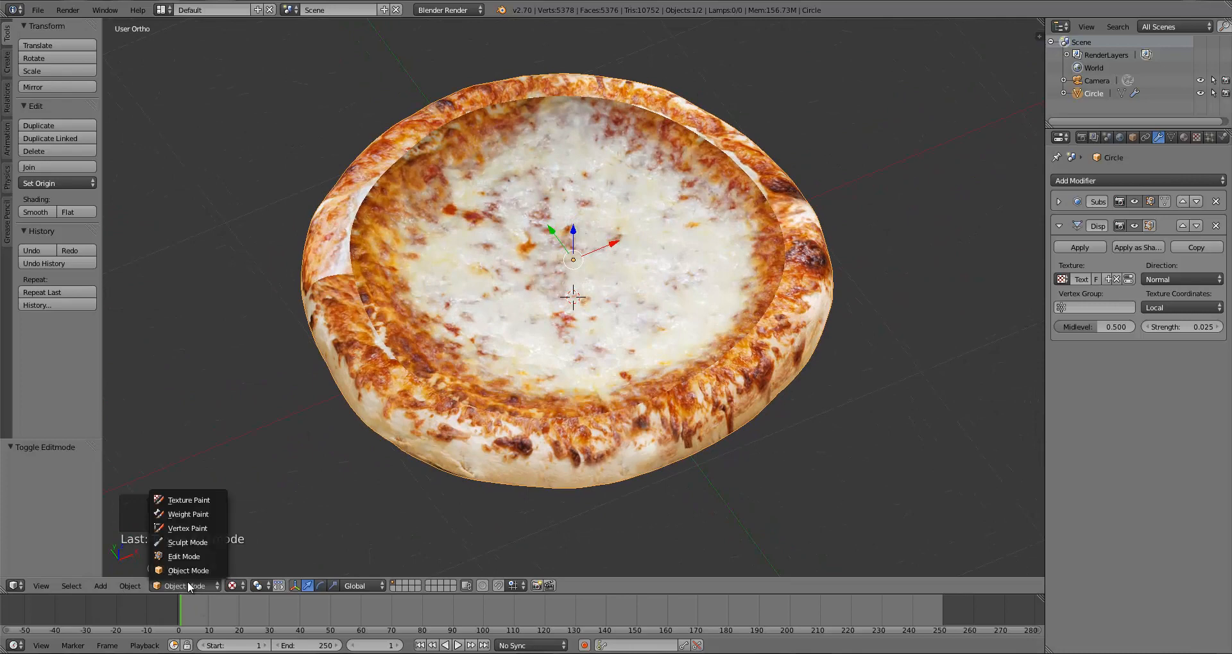
click(187, 500)
click(61, 77)
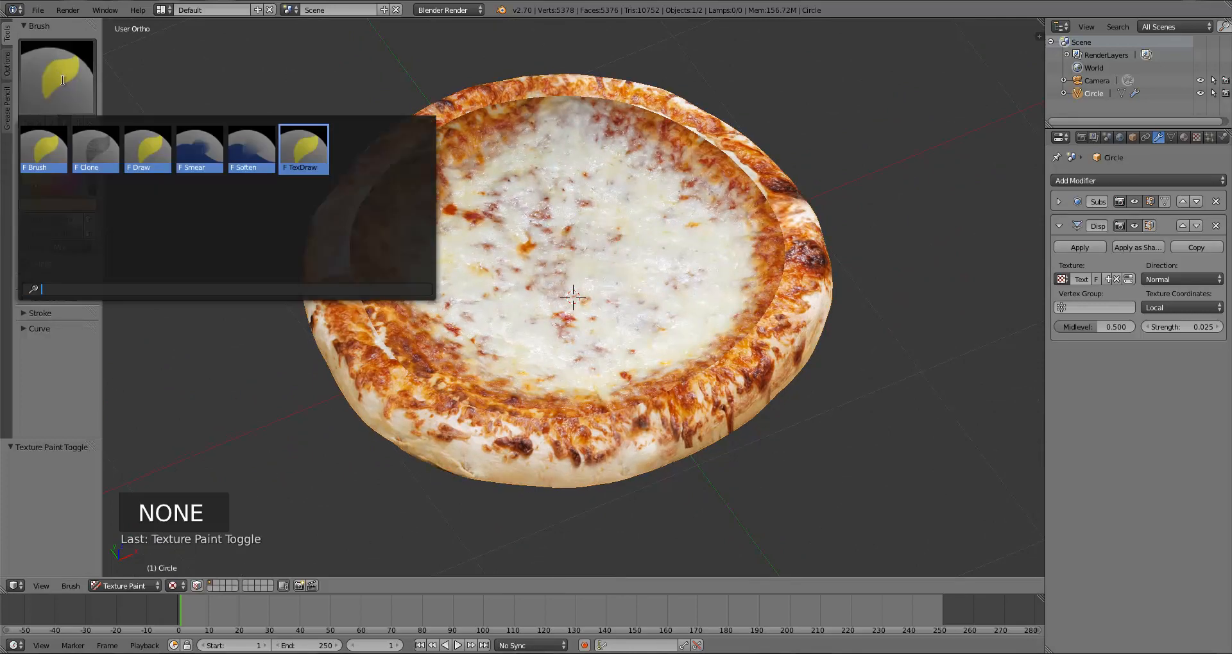
click(95, 149)
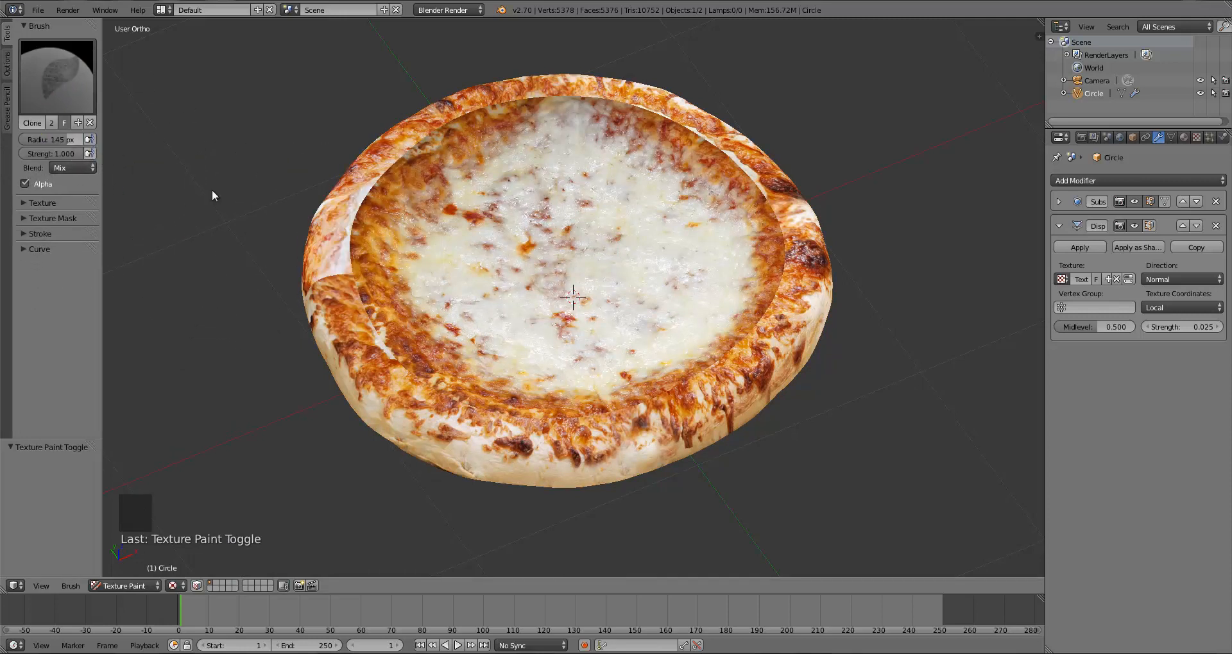
middle_drag(414, 334, 420, 358)
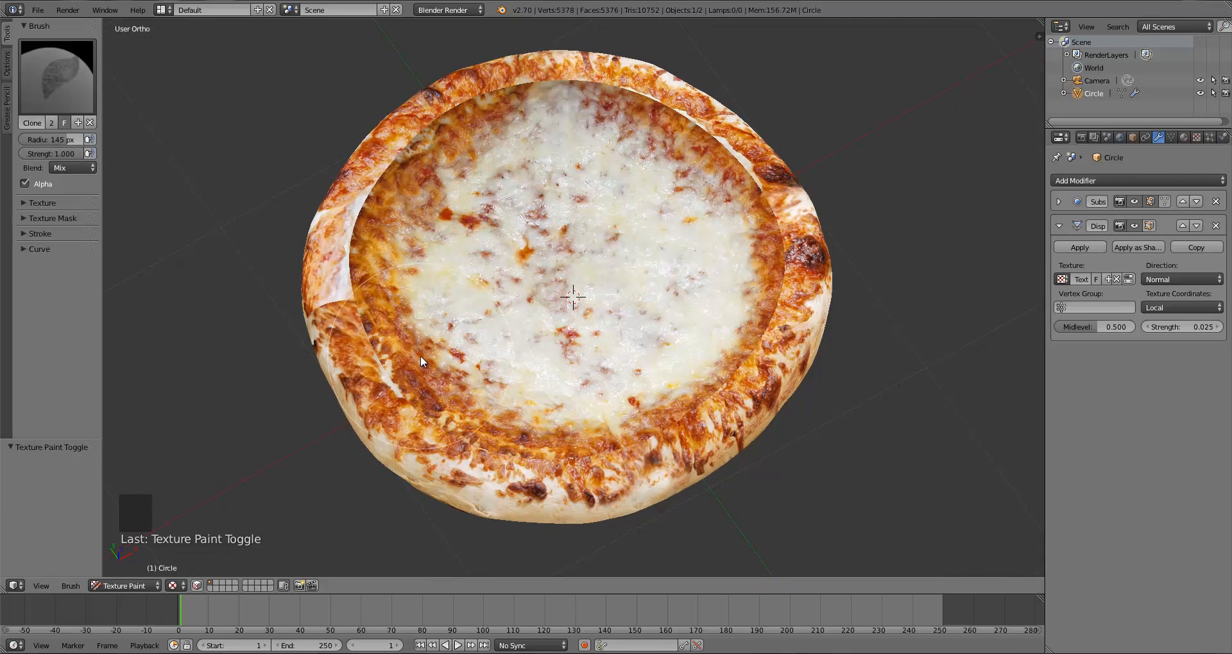
middle_drag(501, 334, 514, 277)
middle_drag(538, 332, 509, 357)
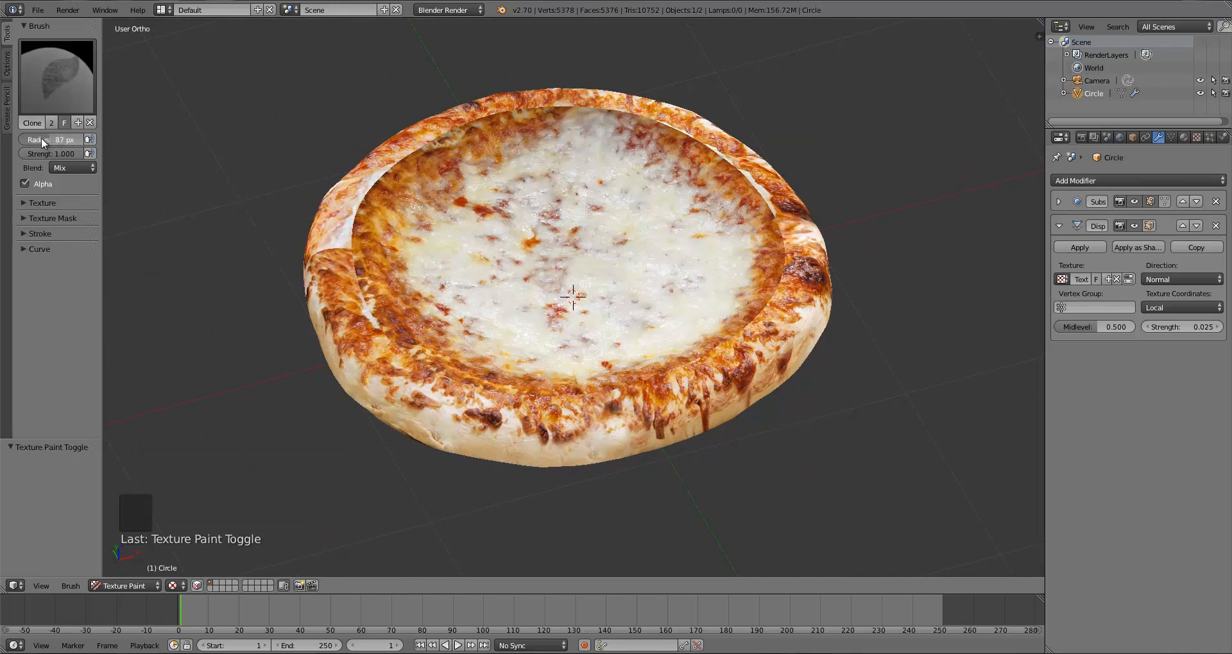
Reduce the Clone brush radius to 23 px and show the pizza in top view
drag(33, 139, 40, 140)
drag(32, 138, 30, 139)
mouse_move(411, 357)
middle_down()
mouse_move(430, 338)
mouse_move(478, 412)
middle_up()
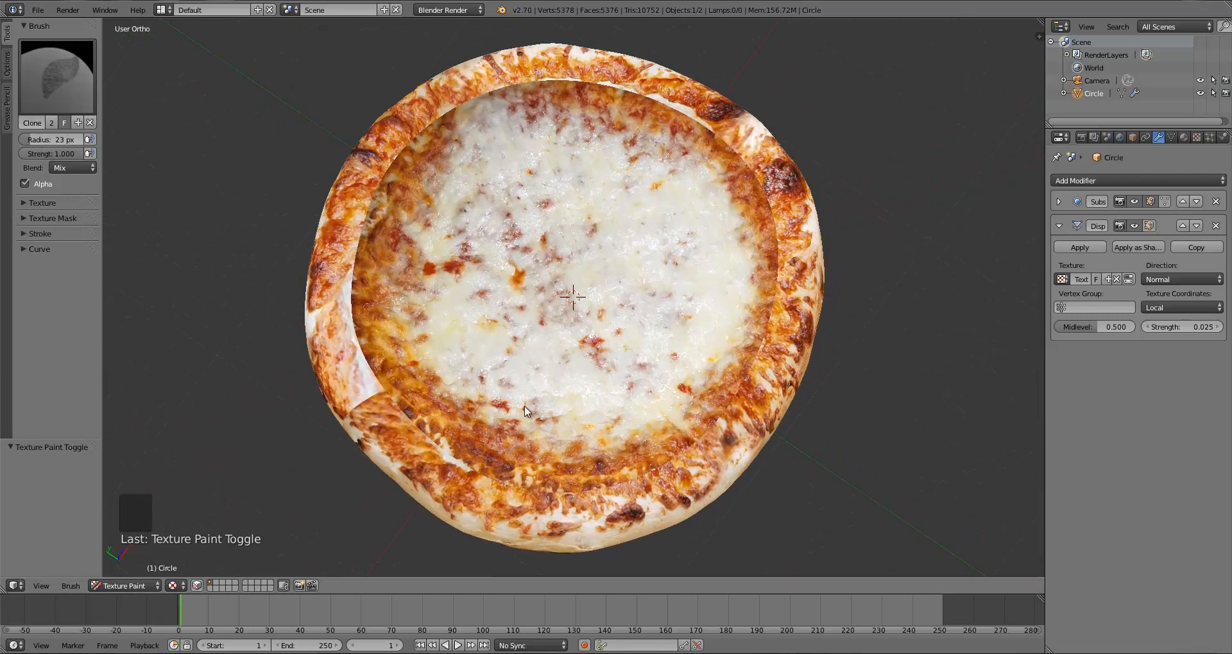
middle_drag(725, 404, 587, 379)
key(KP_7)
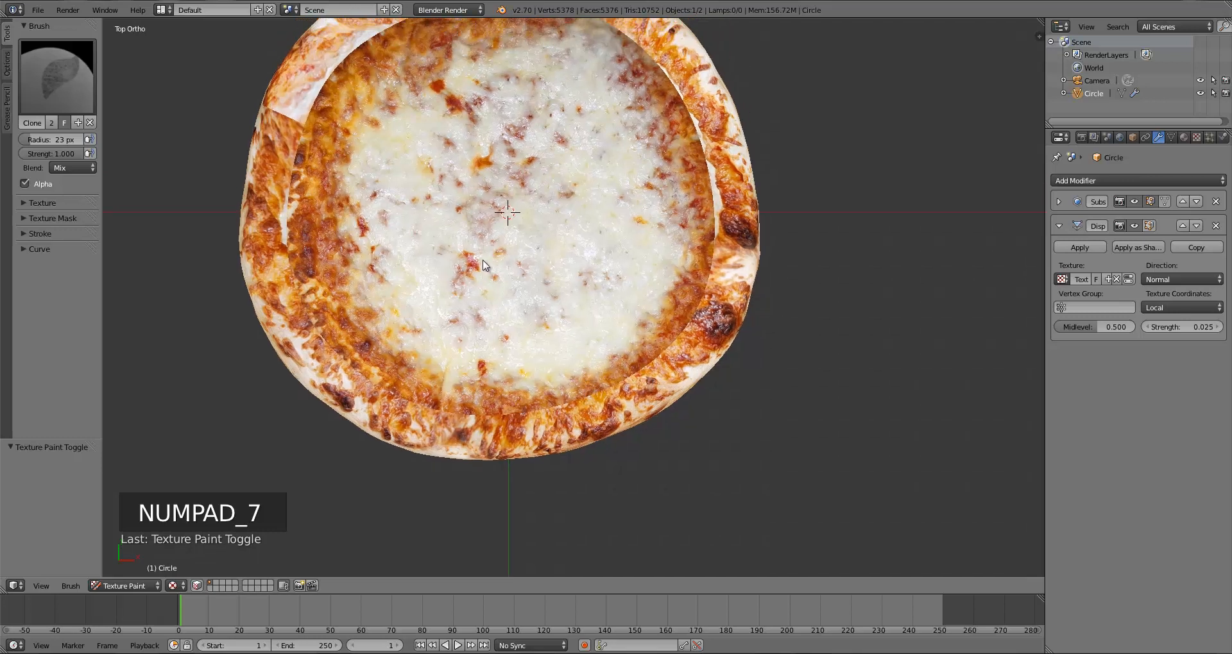
Place the 3D cursor on the sauce at the cheese's upper-left edge as clone source, and clone over the white gap along the inner crust
click(141, 585)
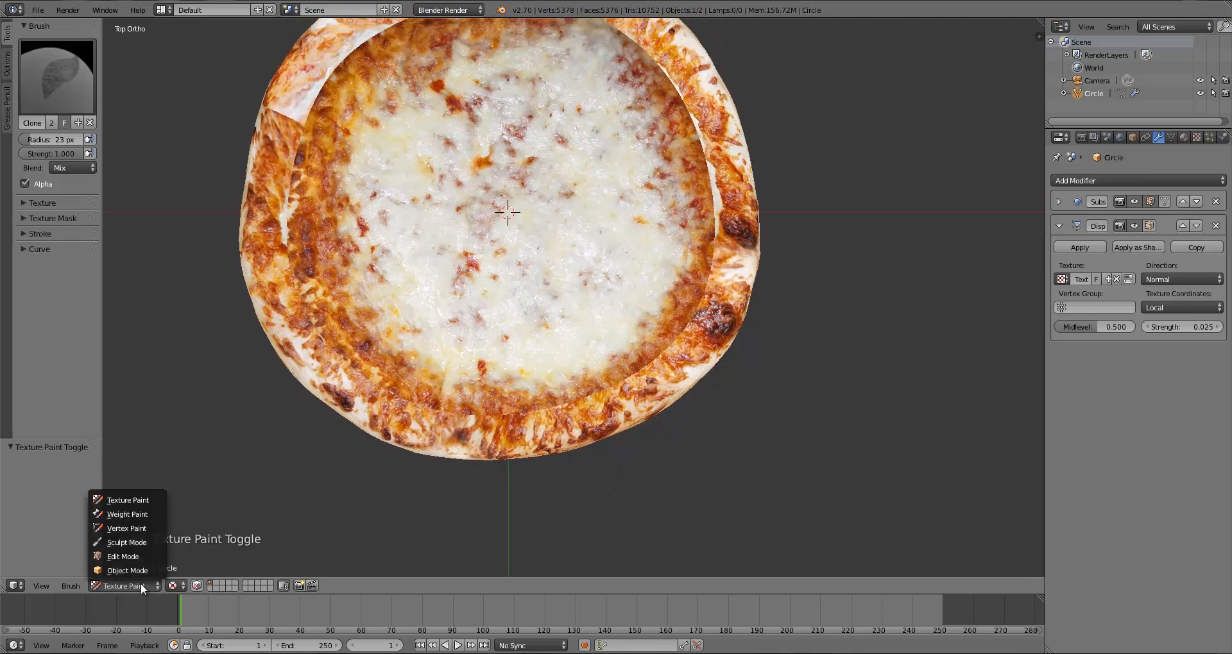
click(140, 572)
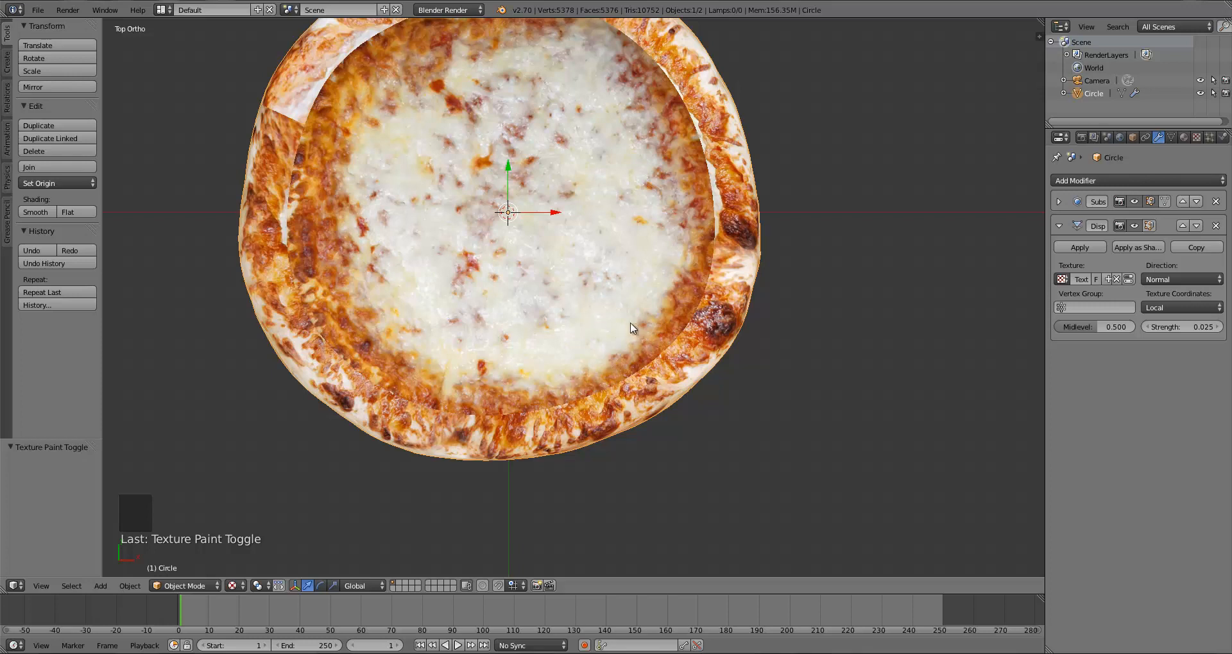
click(366, 76)
shift+middle_drag(373, 99, 482, 257)
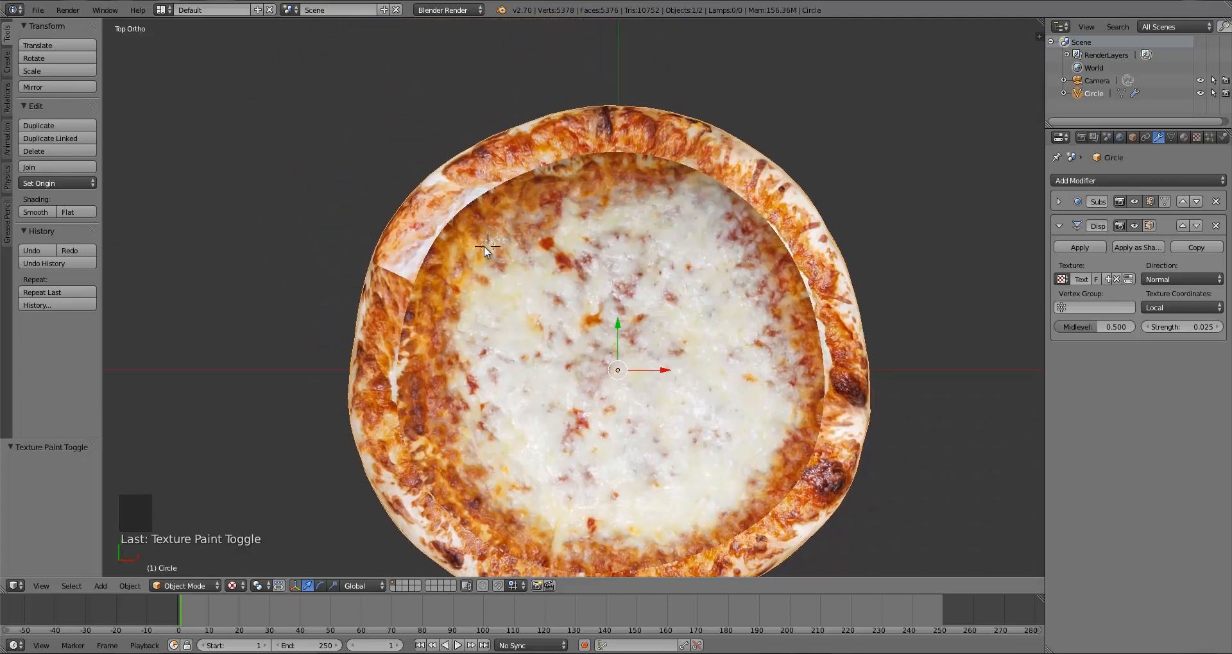
click(473, 242)
click(469, 247)
click(170, 586)
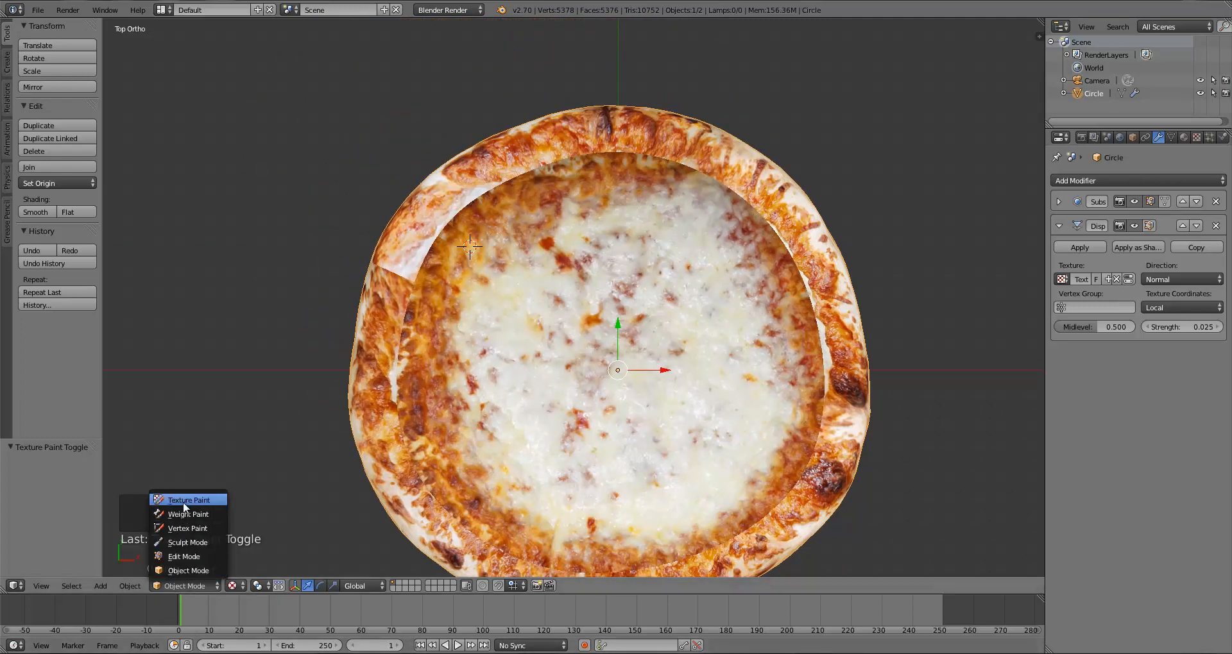
click(188, 500)
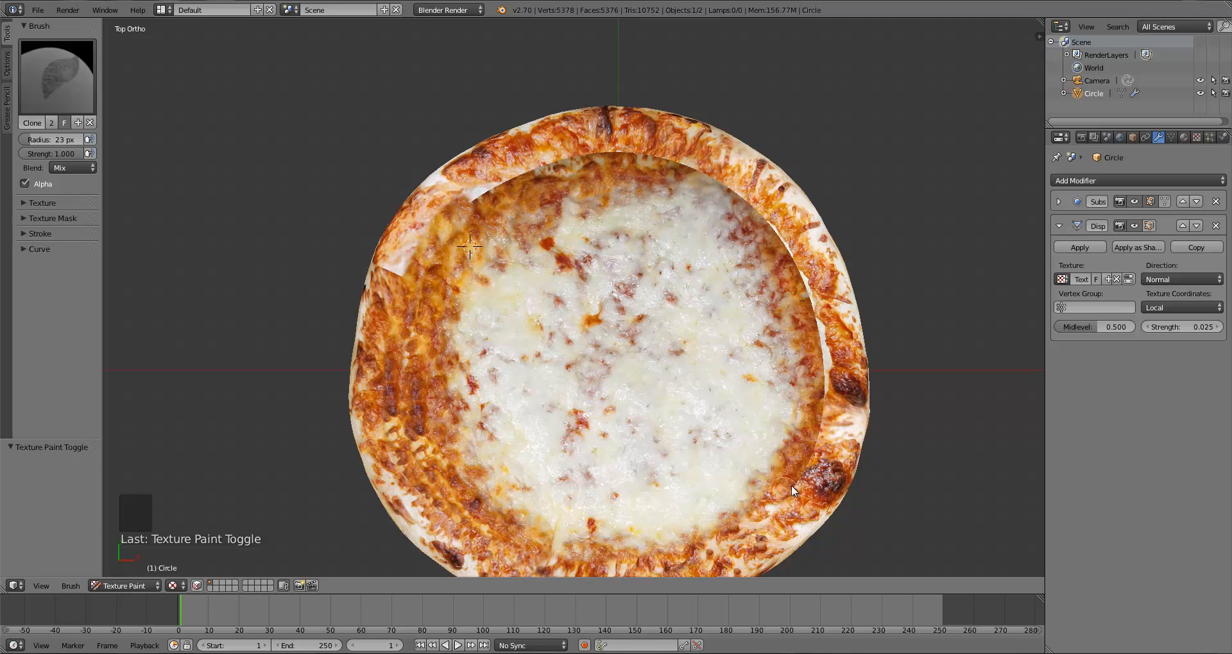
drag(816, 441, 826, 384)
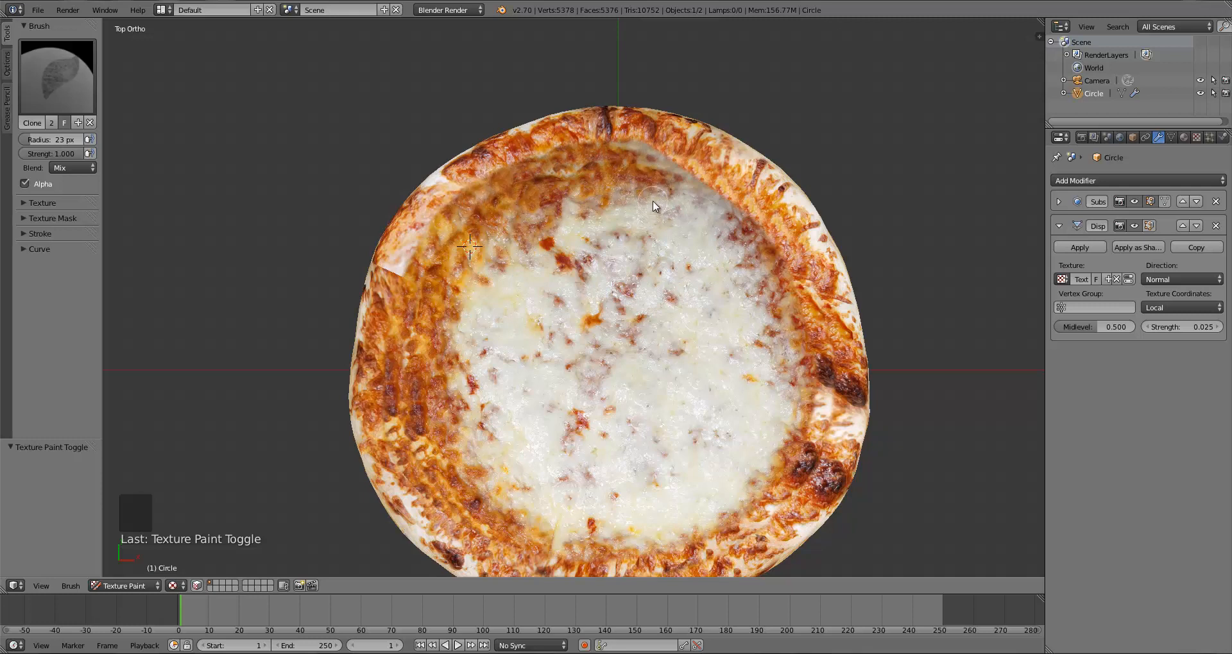
Lower the Clone brush strength to 0.6 and blend the cloned rim along the pizza's upper-right inner crust
click(48, 153)
key(BackSpace)
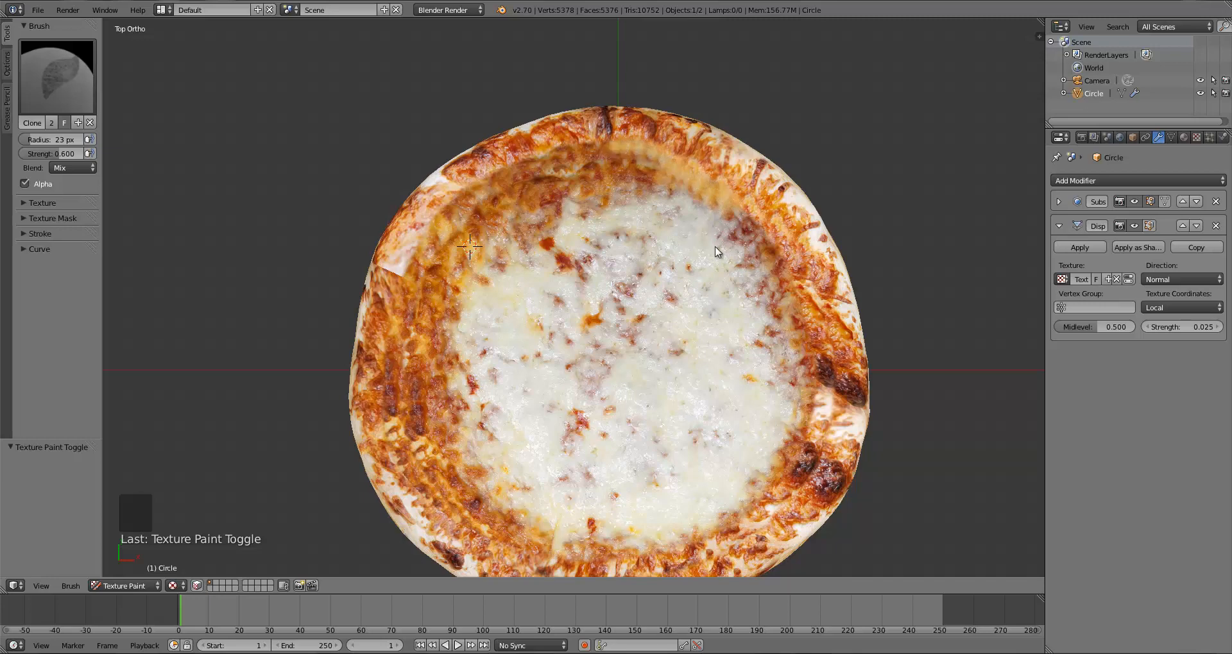
shift+middle_drag(585, 285, 579, 291)
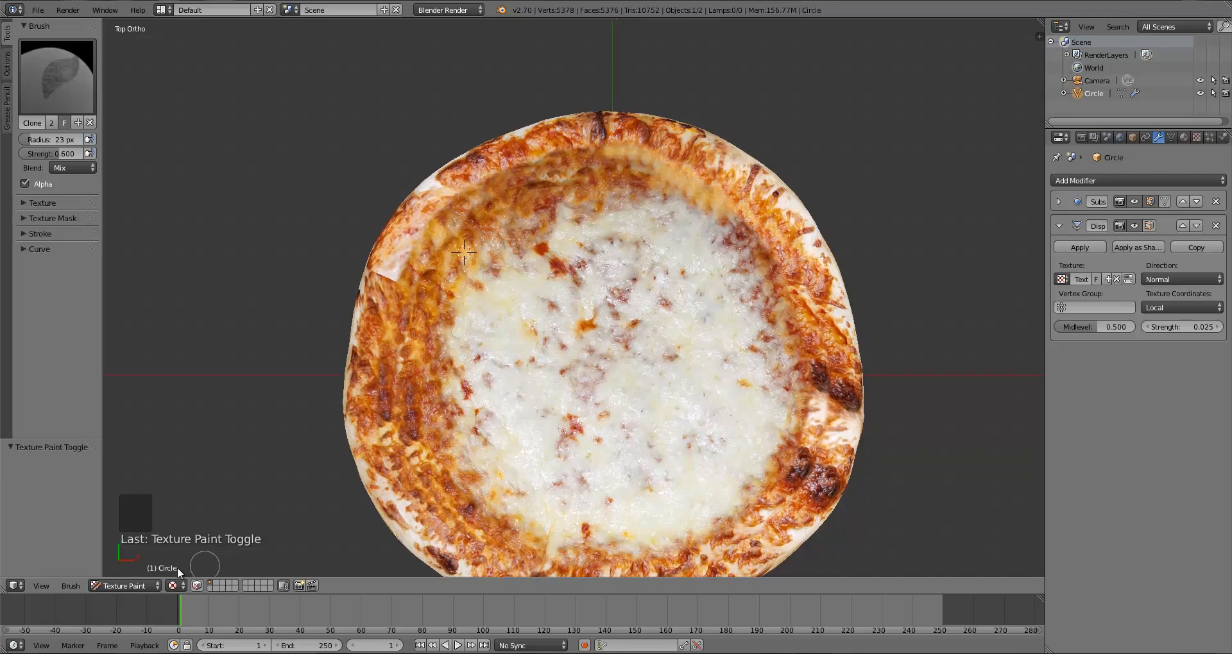
Clone from the left crust over the upper-left and upper-right inner rim, raising the brush strength to 0.783
click(135, 584)
click(135, 571)
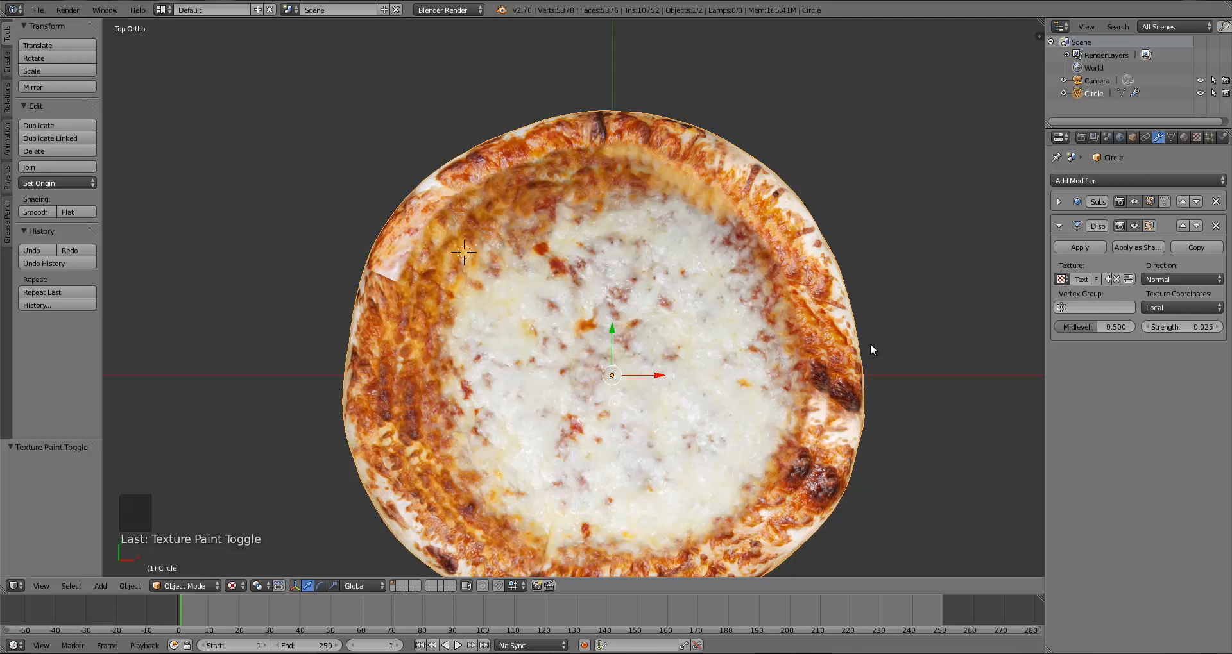
click(380, 392)
click(170, 585)
click(187, 501)
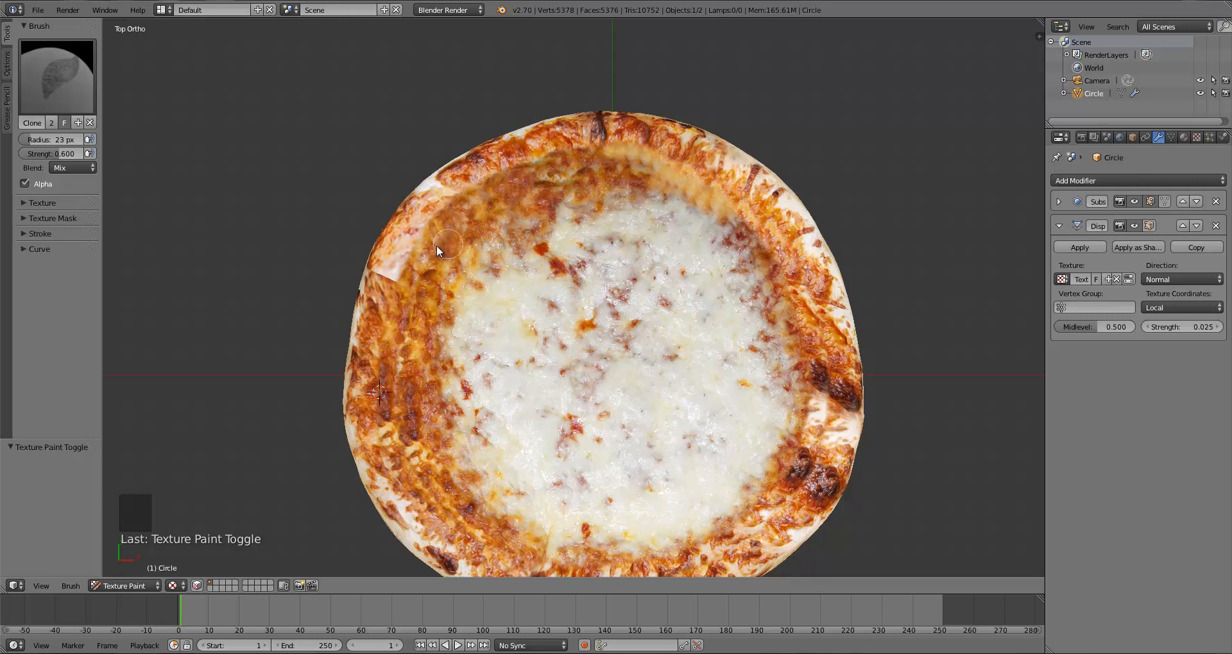
drag(55, 151, 65, 151)
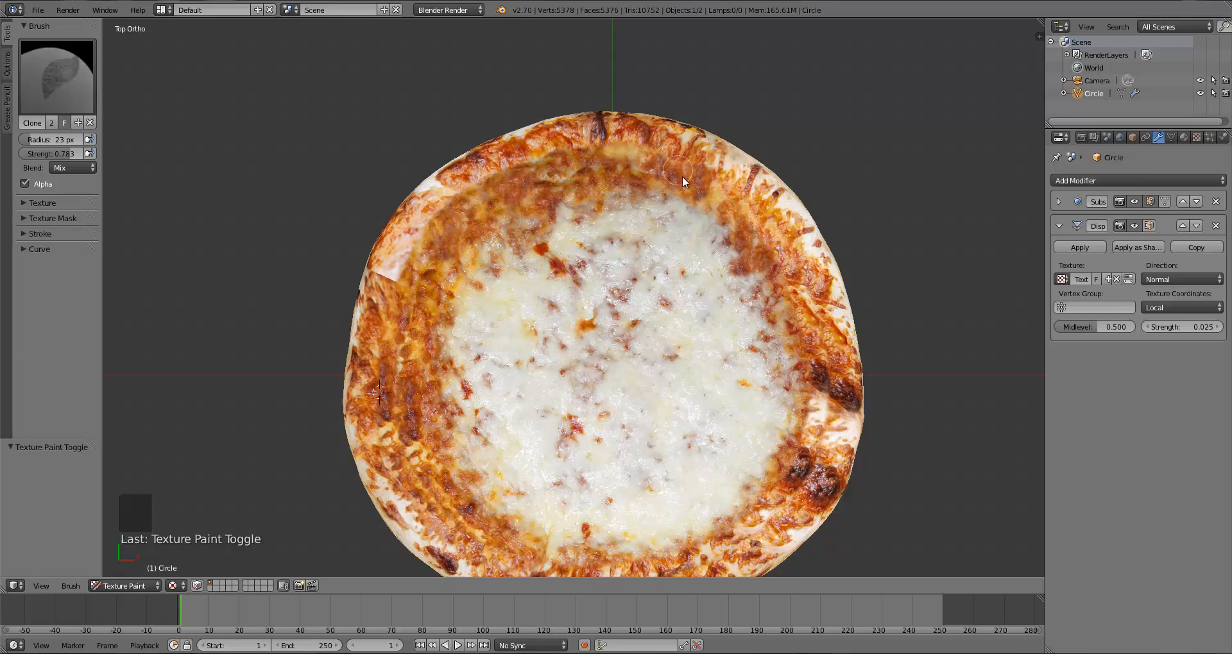
Set the clone source on the sauce at the cheese's upper-right edge and clone over the dark spots on the right inner crust
scroll(683, 176, down, 1)
scroll(573, 426, down, 1)
scroll(579, 400, down, 1)
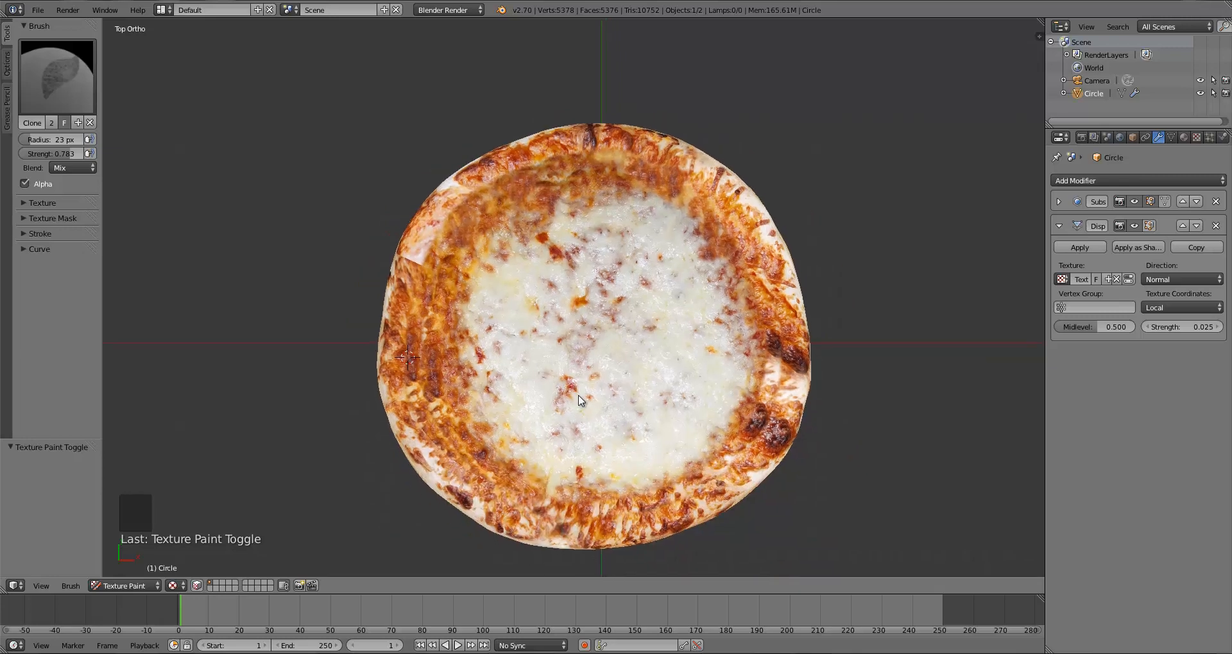
shift+middle_drag(580, 399, 581, 388)
scroll(580, 388, up, 2)
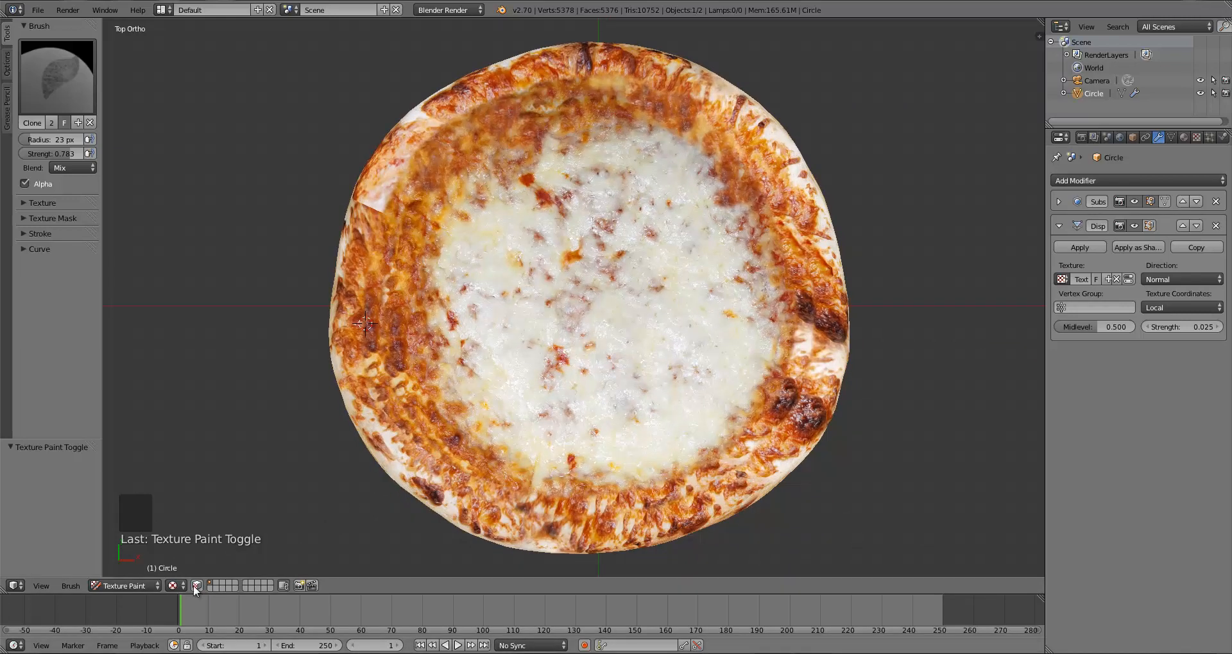
click(141, 586)
click(144, 562)
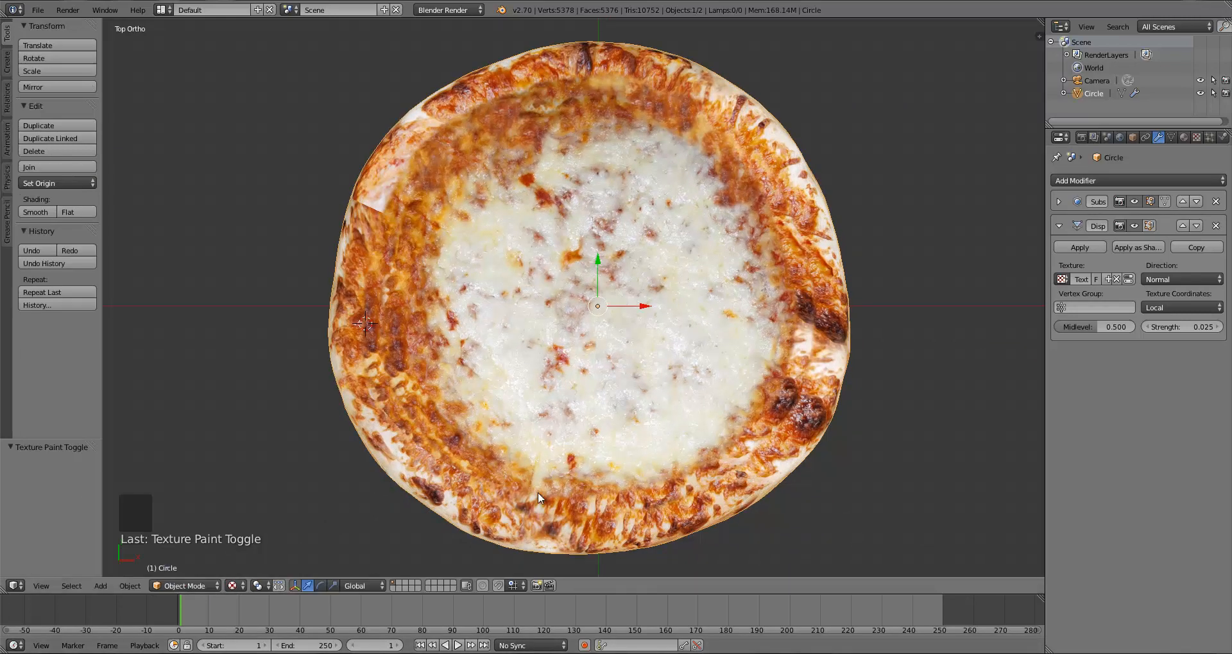
click(730, 198)
click(192, 586)
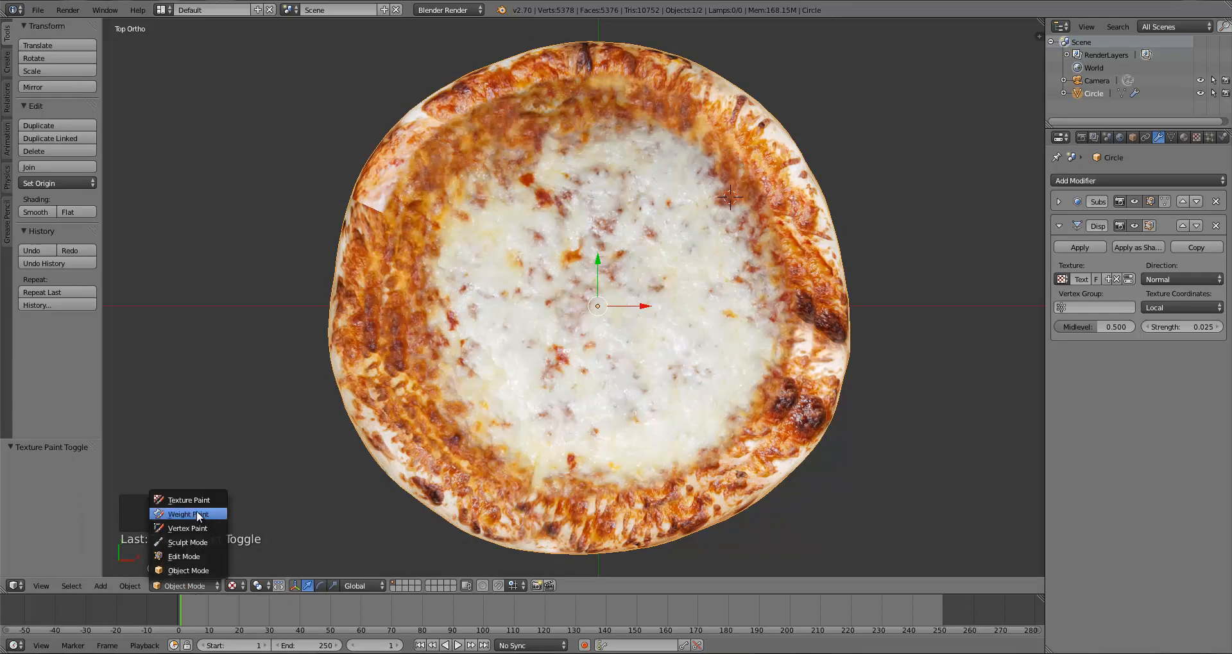
click(188, 500)
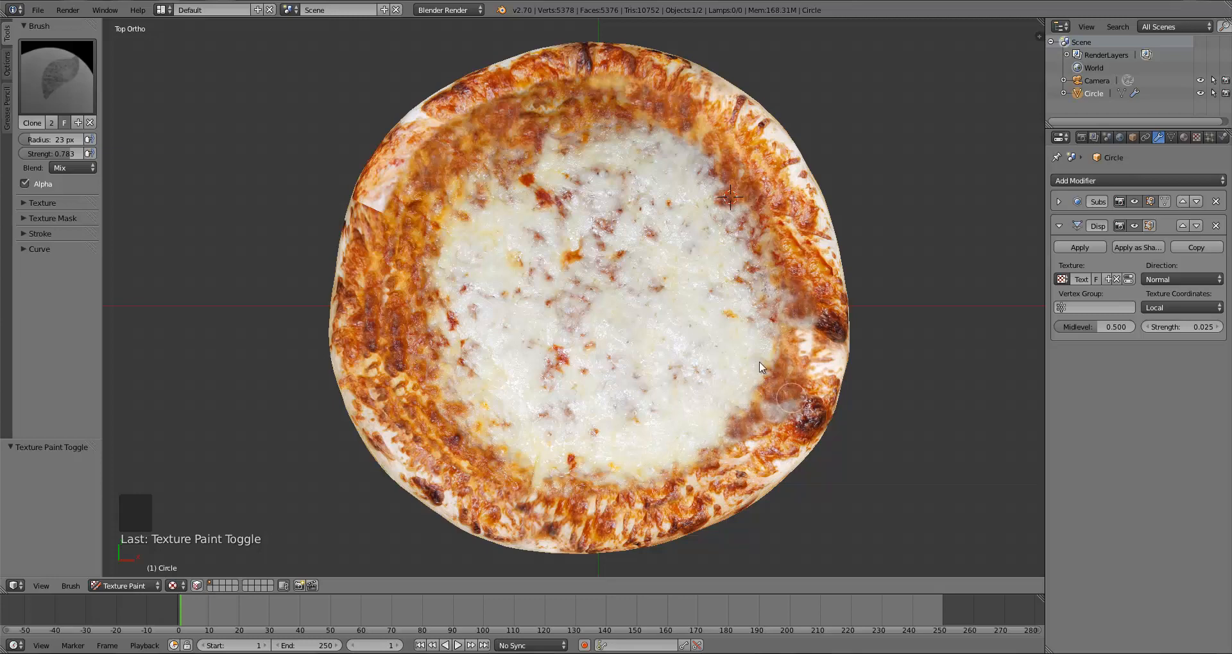
Move the clone source to the sauce just above the cheese's upper-left part and return to Texture Paint mode
click(142, 583)
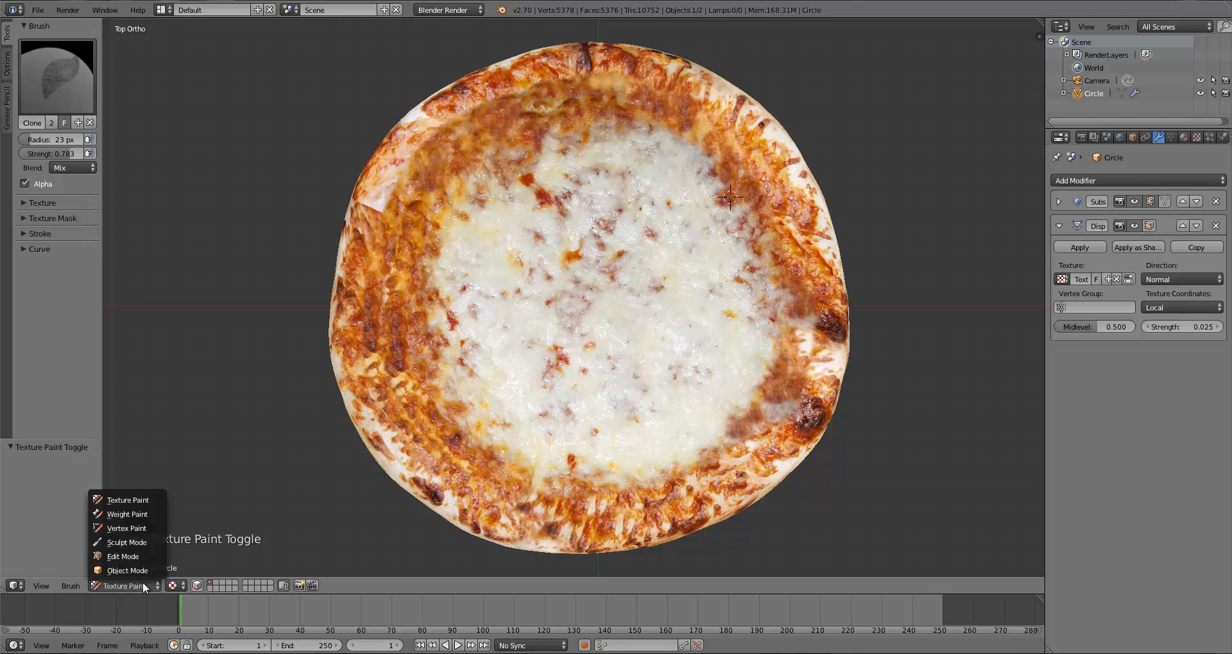
click(154, 575)
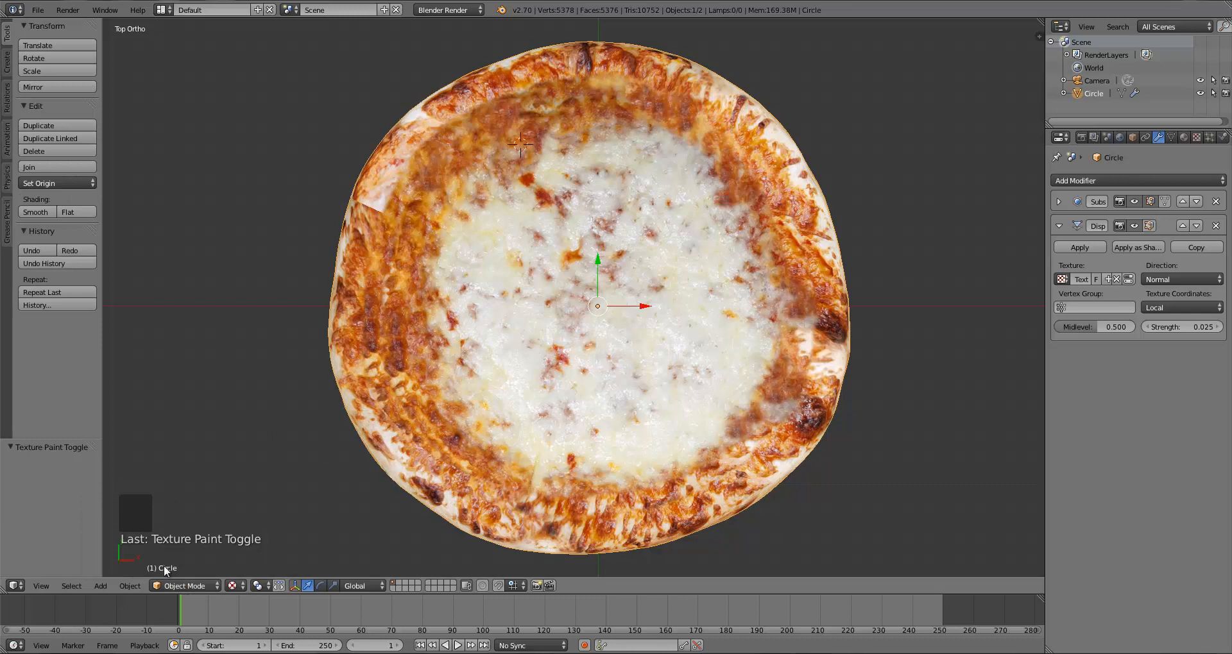
click(185, 585)
click(186, 499)
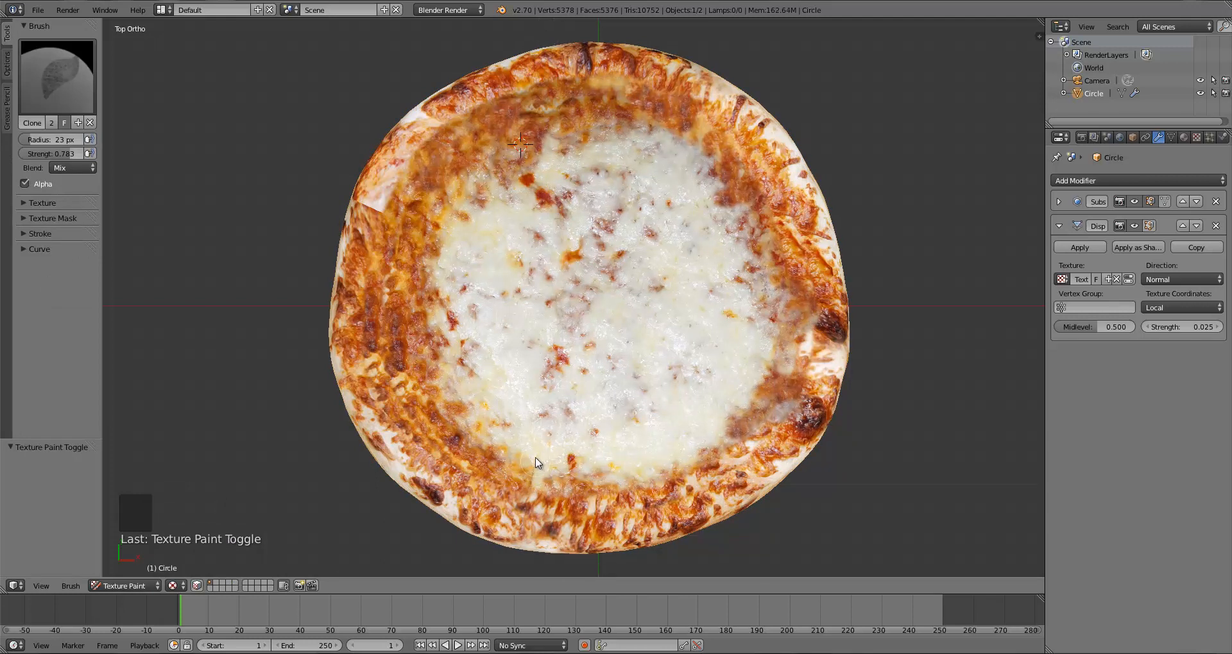
Set the clone source at the cheese's left edge and clone along the inner crust at the pizza's lower edge
click(122, 585)
click(127, 571)
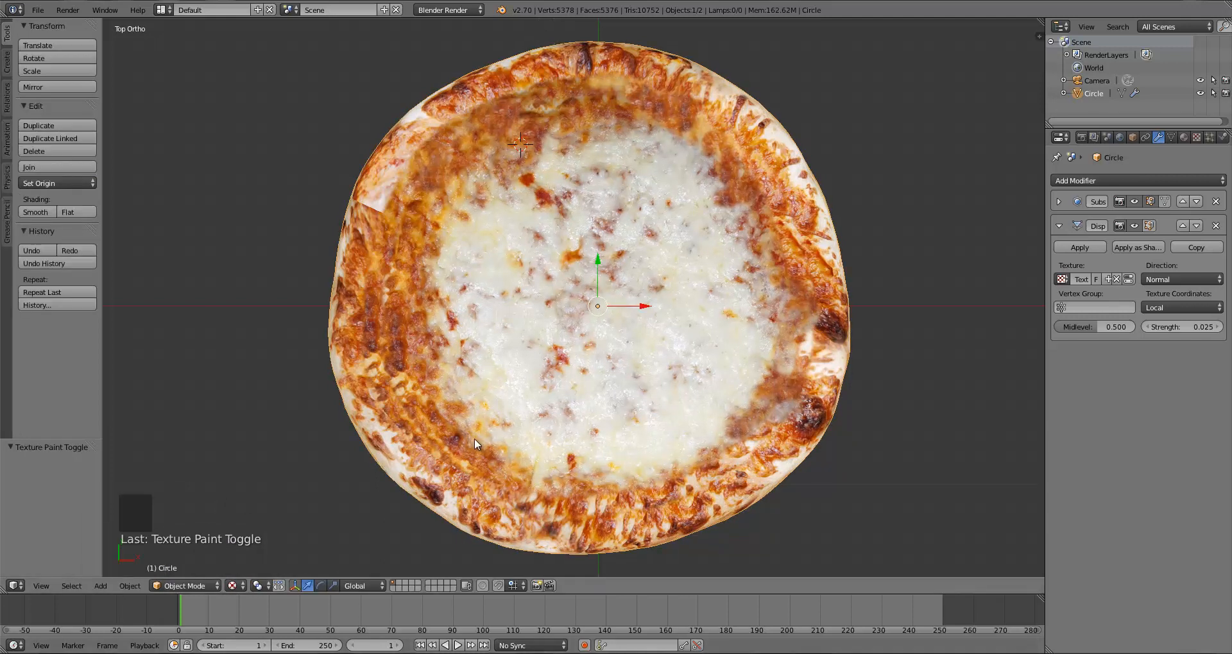
click(422, 342)
click(186, 586)
click(195, 499)
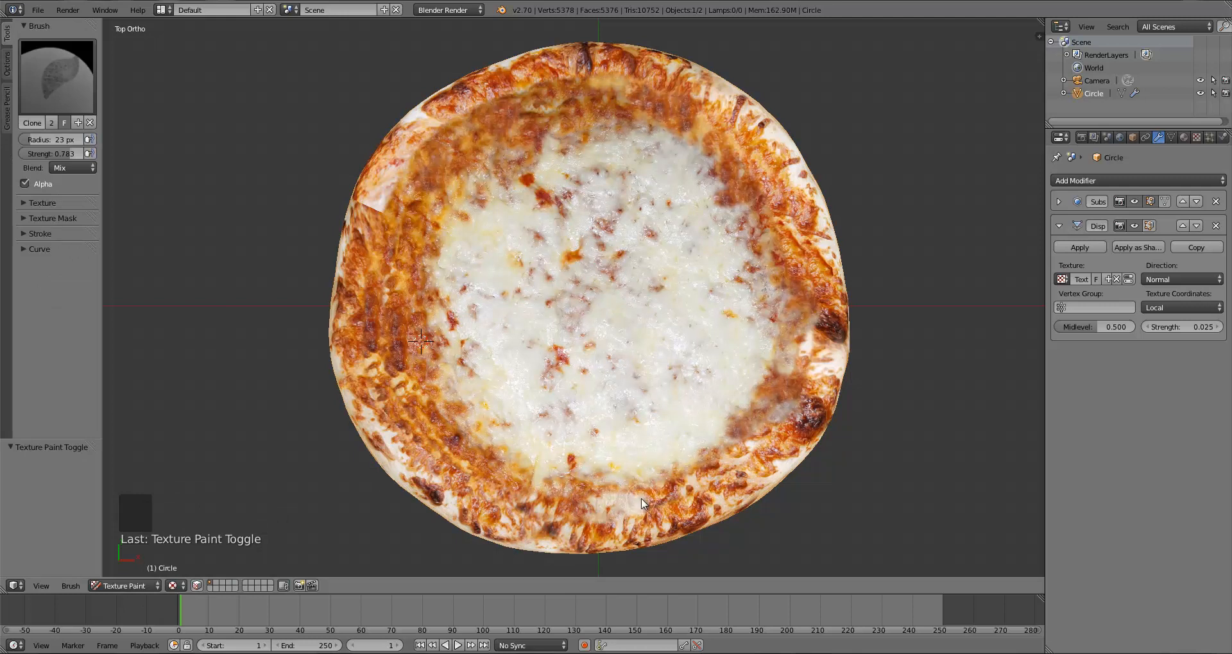
mouse_move(630, 498)
mouse_down()
mouse_move(595, 491)
mouse_move(671, 474)
mouse_up()
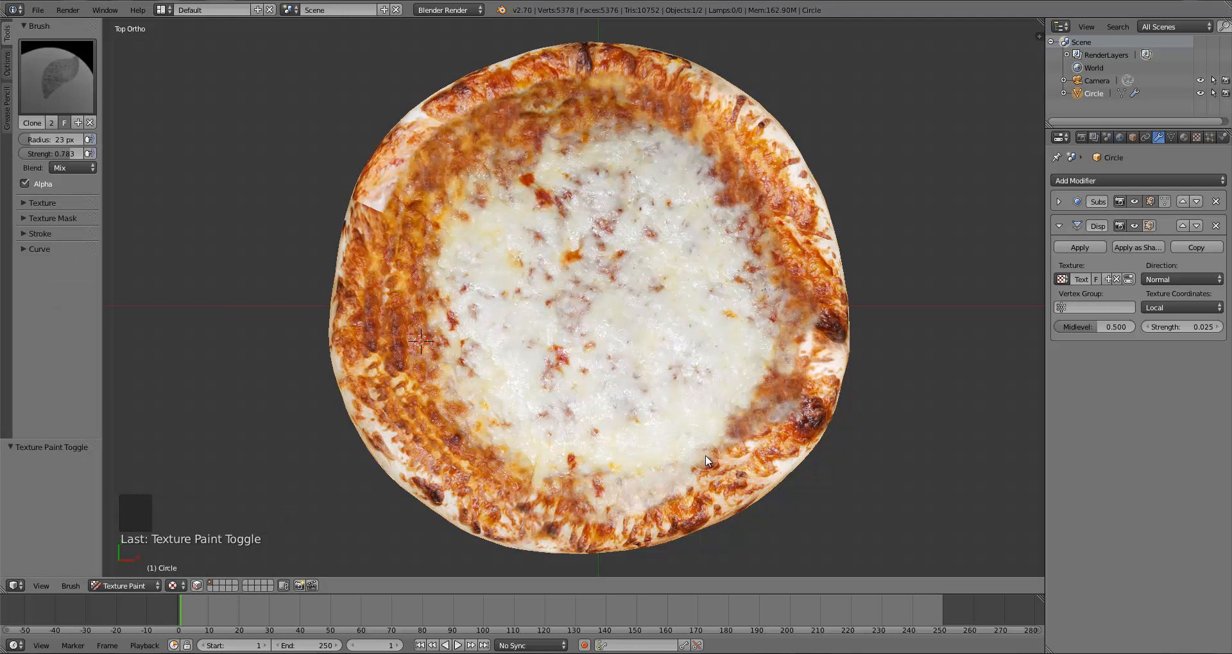
Set the clone source on the upper-left inner crust and clone over the repeated streaks on the left inner crust
click(133, 582)
click(128, 498)
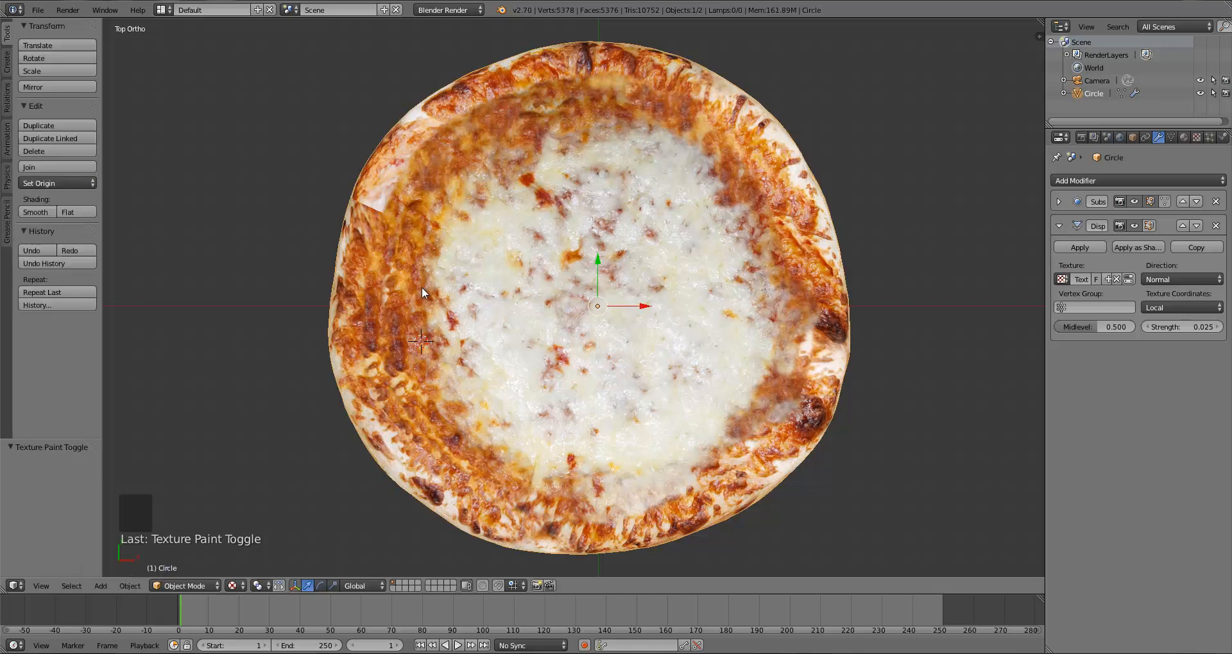
click(490, 122)
click(186, 585)
click(187, 494)
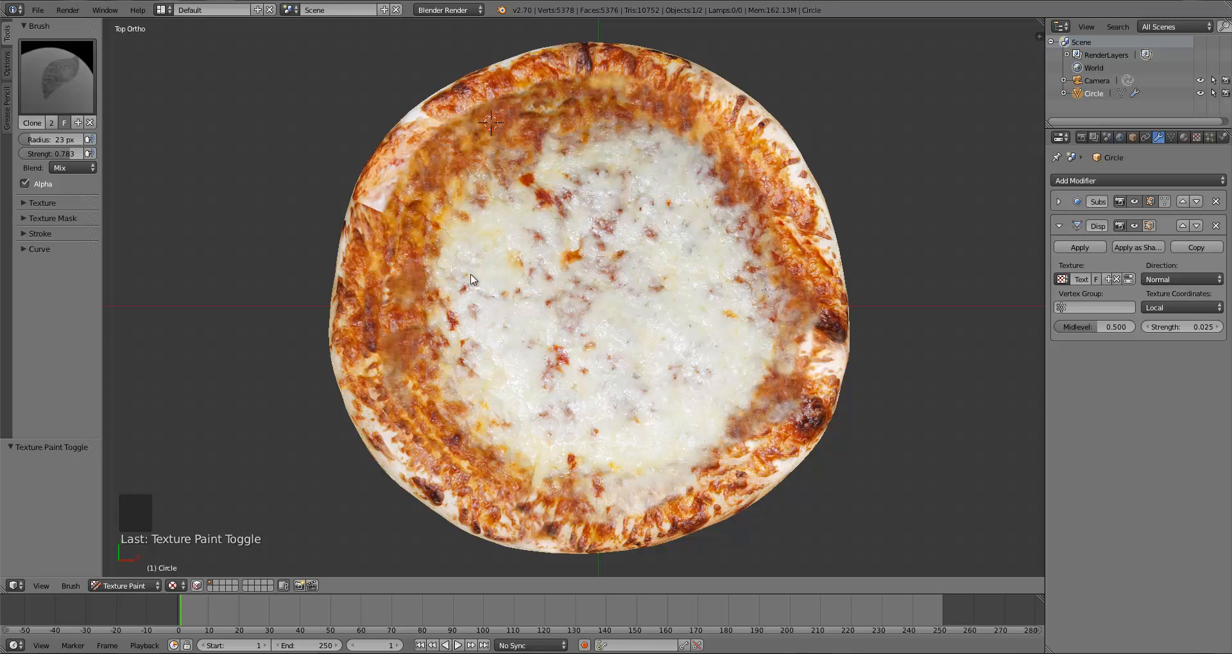
Move the clone source to the sauce beside the upper-left crust seam and clone over the streaks on the lower-left inner crust
click(142, 586)
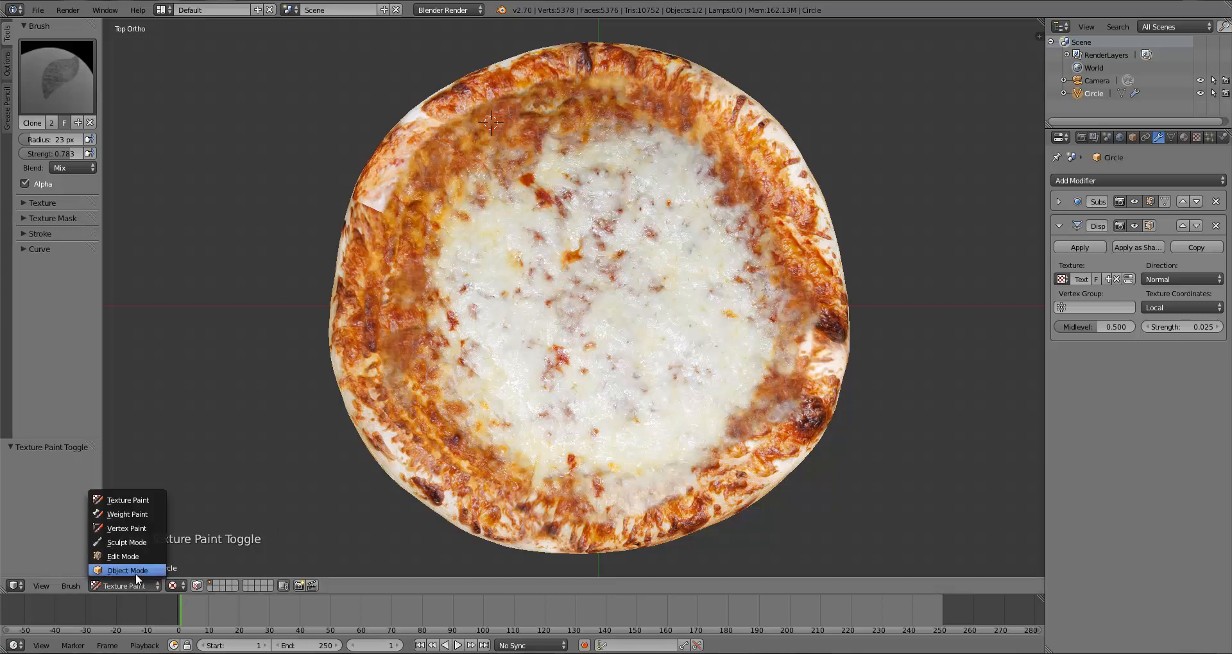
click(136, 572)
click(411, 225)
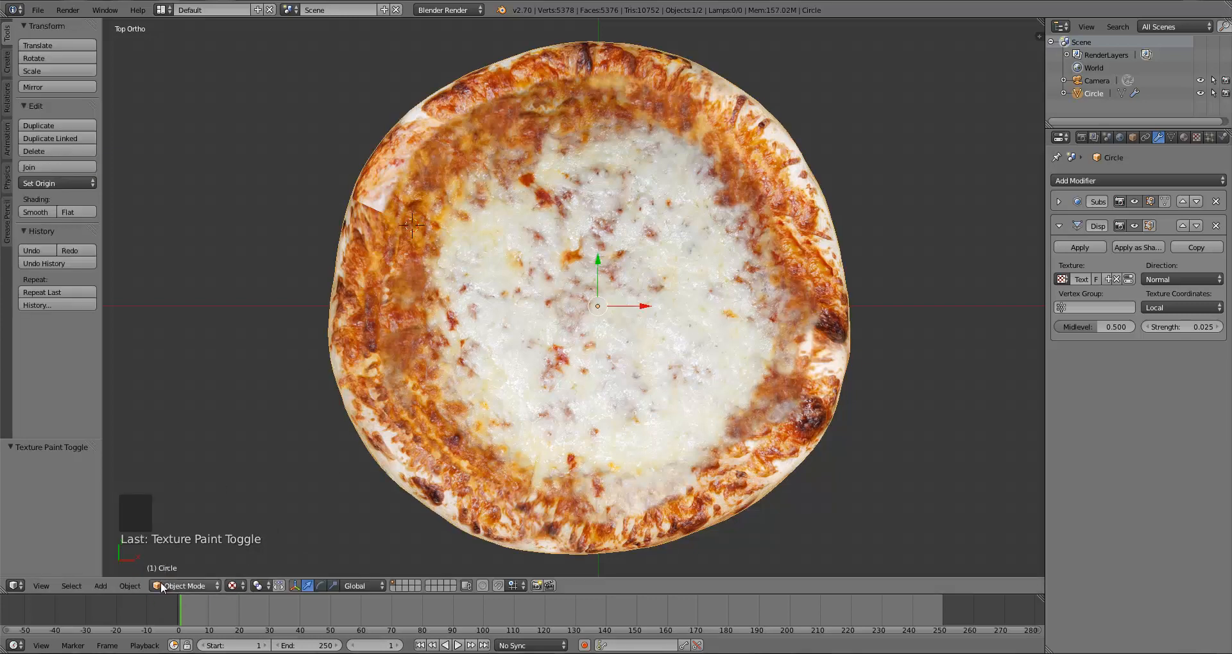
click(184, 586)
click(189, 501)
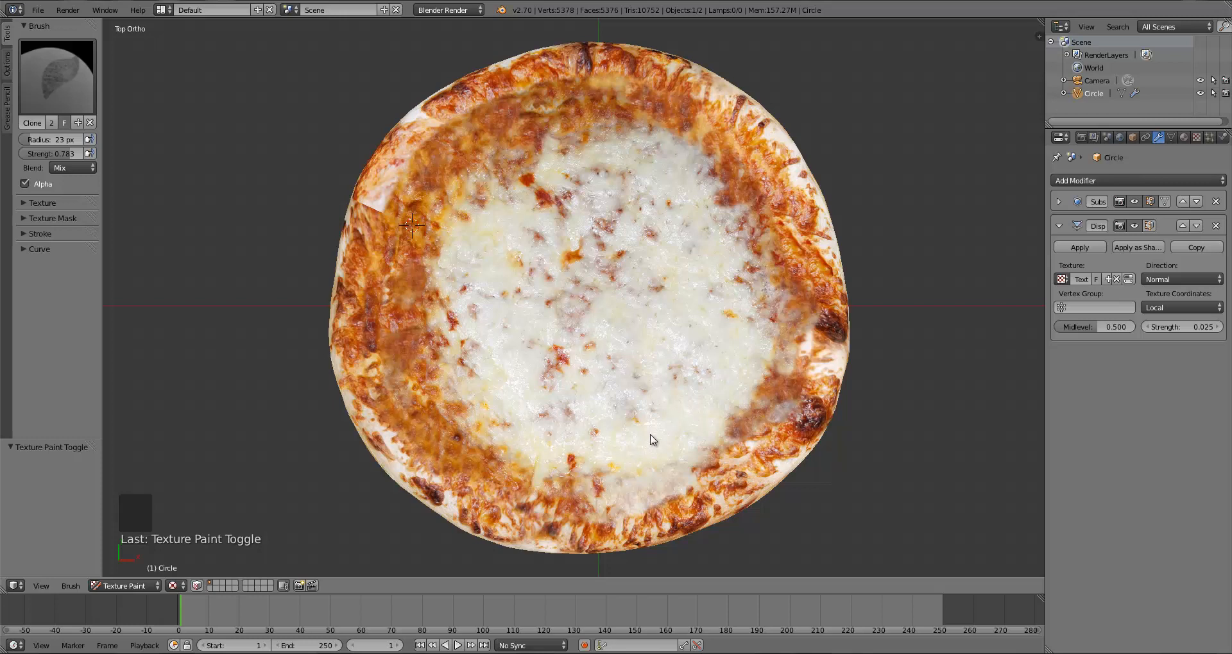
Set the clone source on the sauce above the crust seam and clone over the upper part of the right inner crust
click(143, 586)
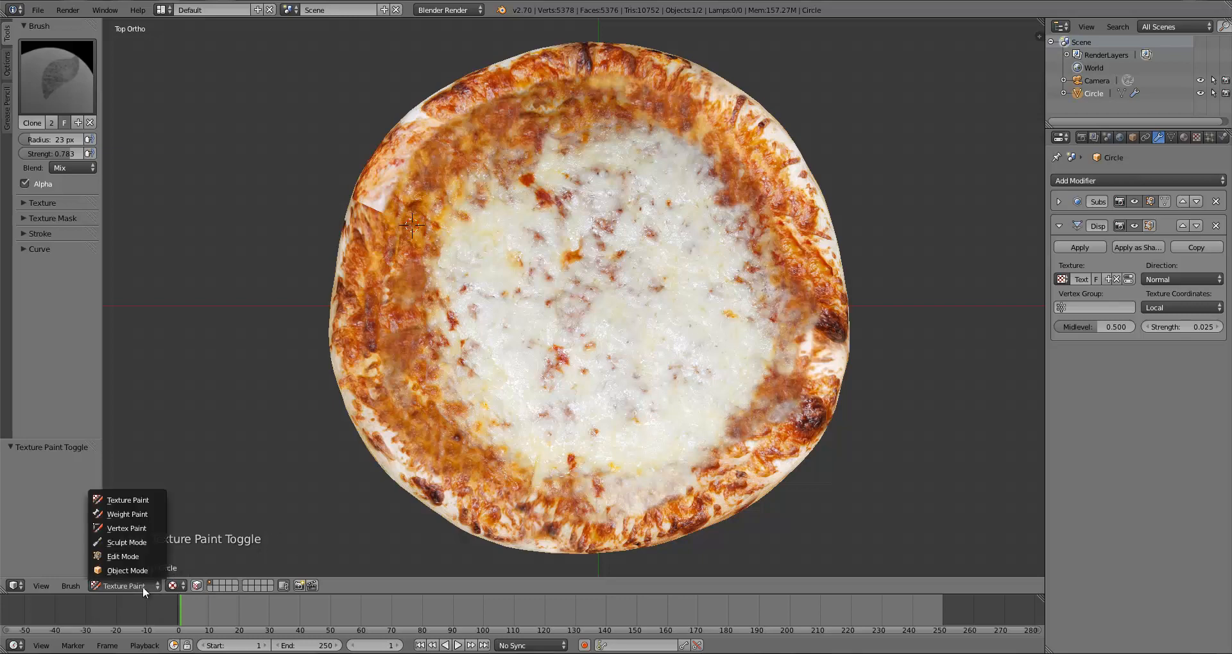
click(134, 571)
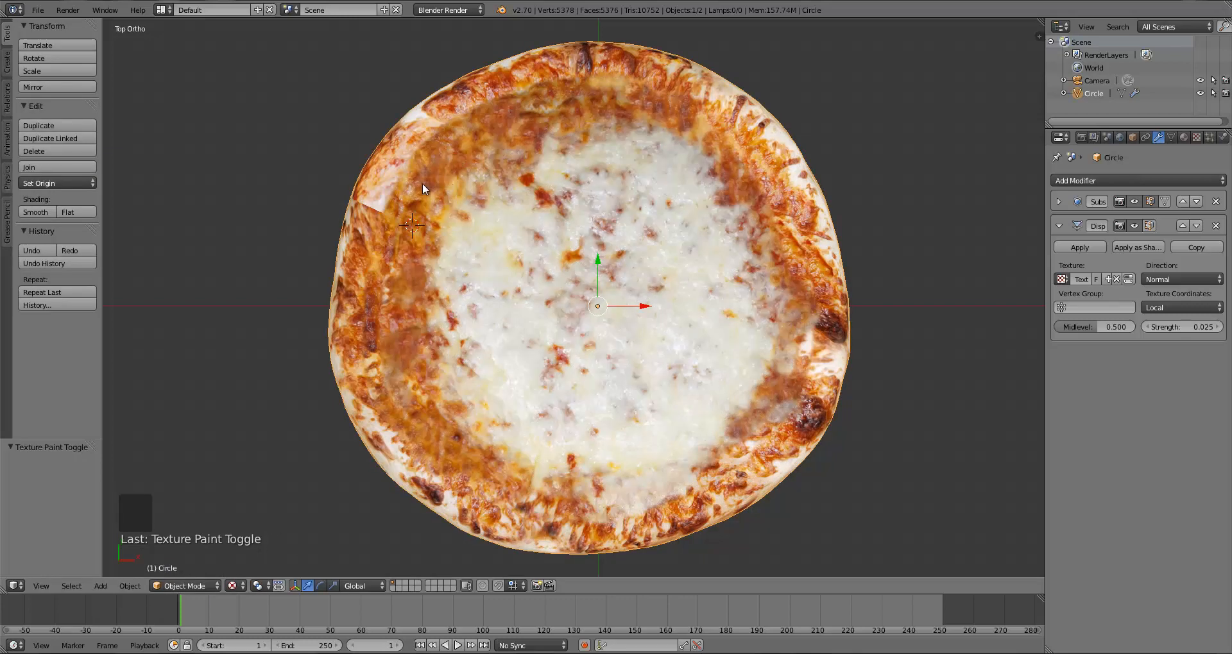
click(441, 172)
click(185, 586)
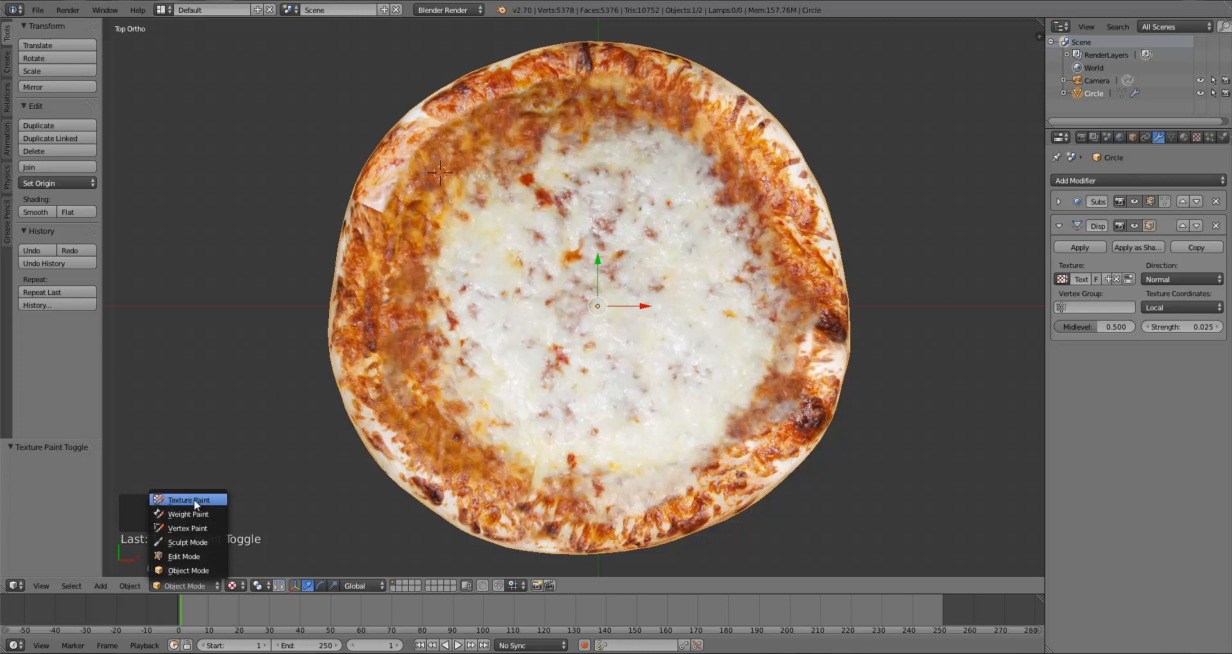
click(191, 499)
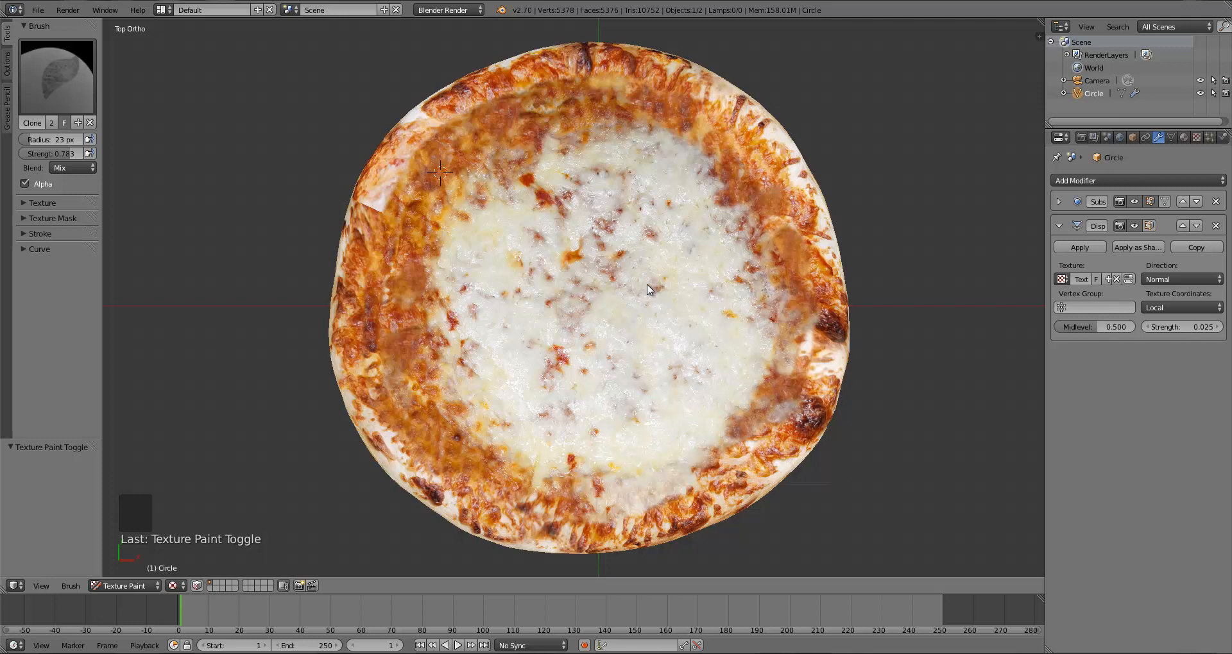
Set the clone source on the browned front crust and clone over the neighbouring crust top with a 42 px brush
mouse_move(551, 404)
middle_down()
mouse_move(516, 369)
mouse_move(540, 365)
mouse_move(558, 378)
mouse_move(495, 364)
mouse_move(544, 364)
mouse_move(527, 376)
mouse_move(545, 422)
mouse_move(552, 406)
mouse_move(543, 410)
middle_up()
scroll(542, 367, down, 2)
scroll(545, 419, up, 2)
scroll(536, 417, up, 1)
scroll(531, 423, down, 1)
mouse_move(475, 443)
middle_down()
mouse_move(555, 388)
mouse_move(490, 446)
middle_up()
click(126, 585)
click(124, 571)
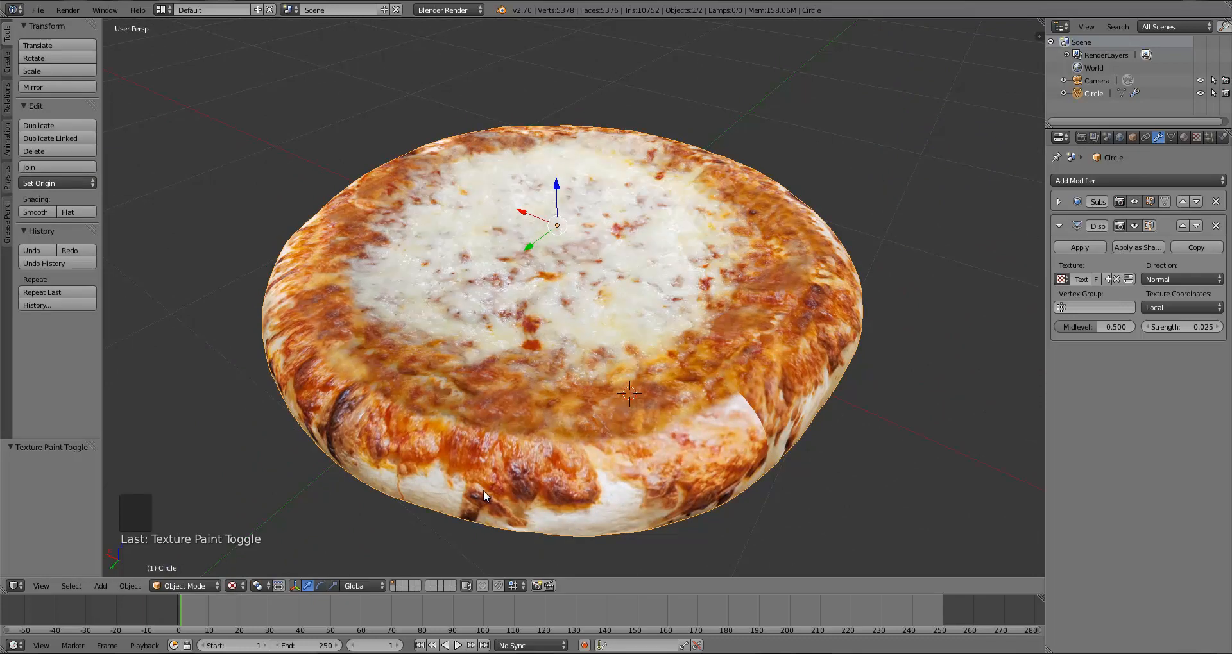
click(494, 464)
click(171, 585)
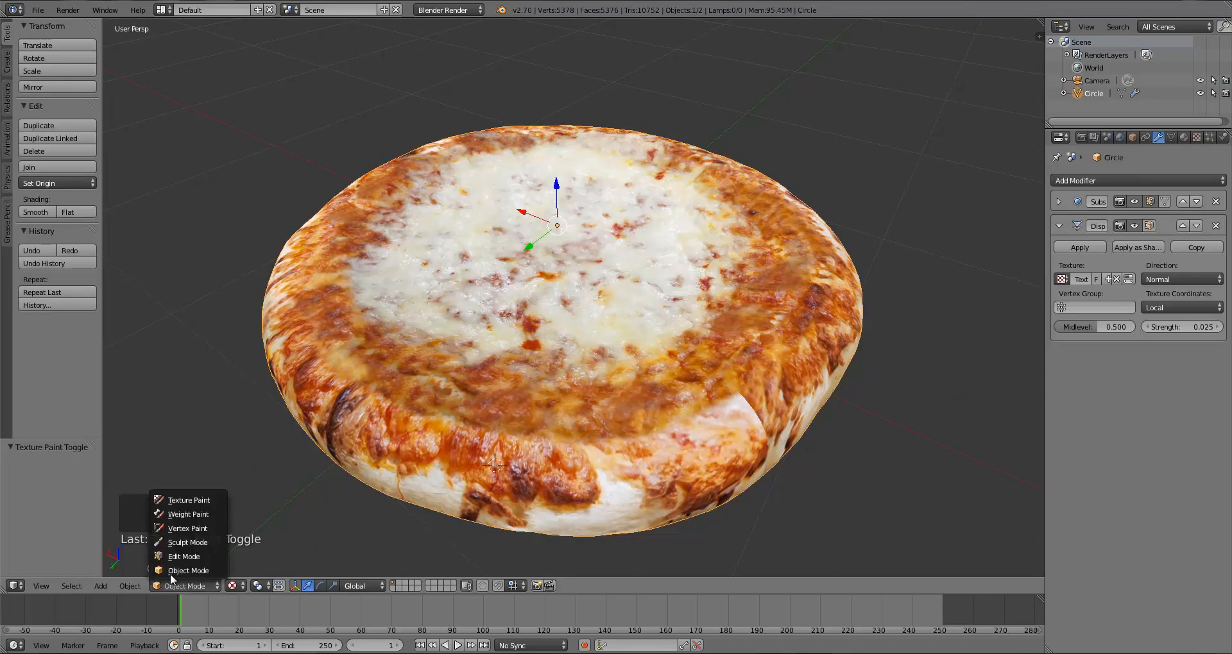
click(199, 500)
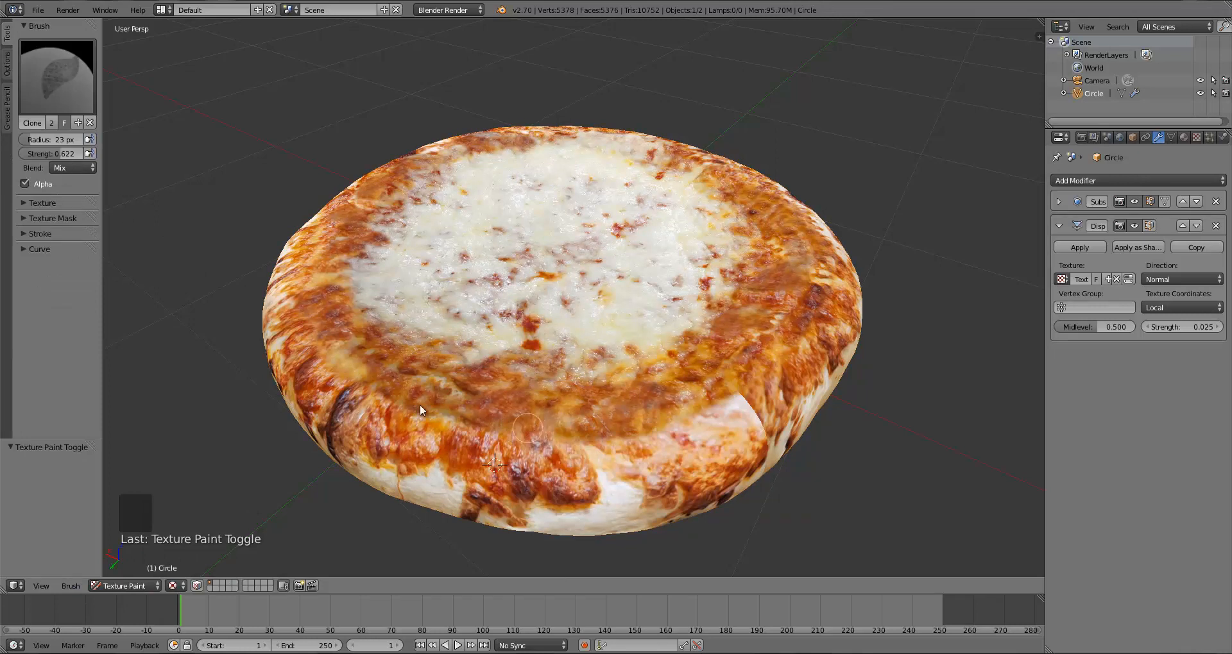
key(ctrl+z)
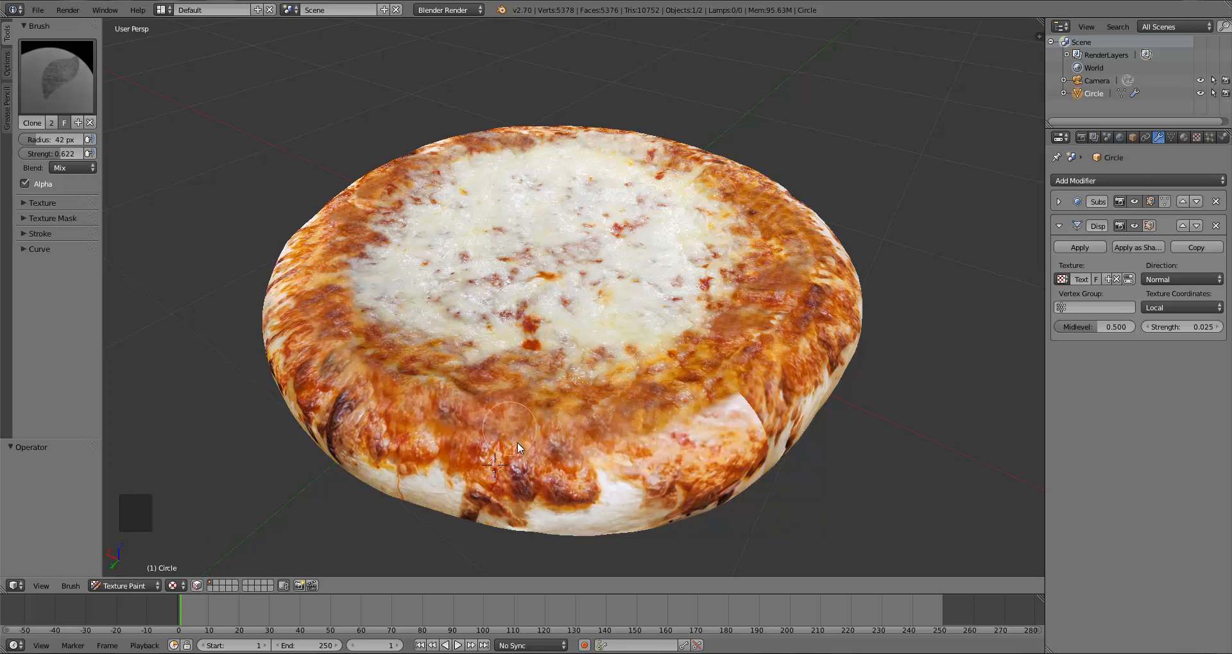
Switch to an orthographic view that shows the vertical seam in the outer crust up close
middle_drag(401, 444, 725, 455)
scroll(501, 465, down, 3)
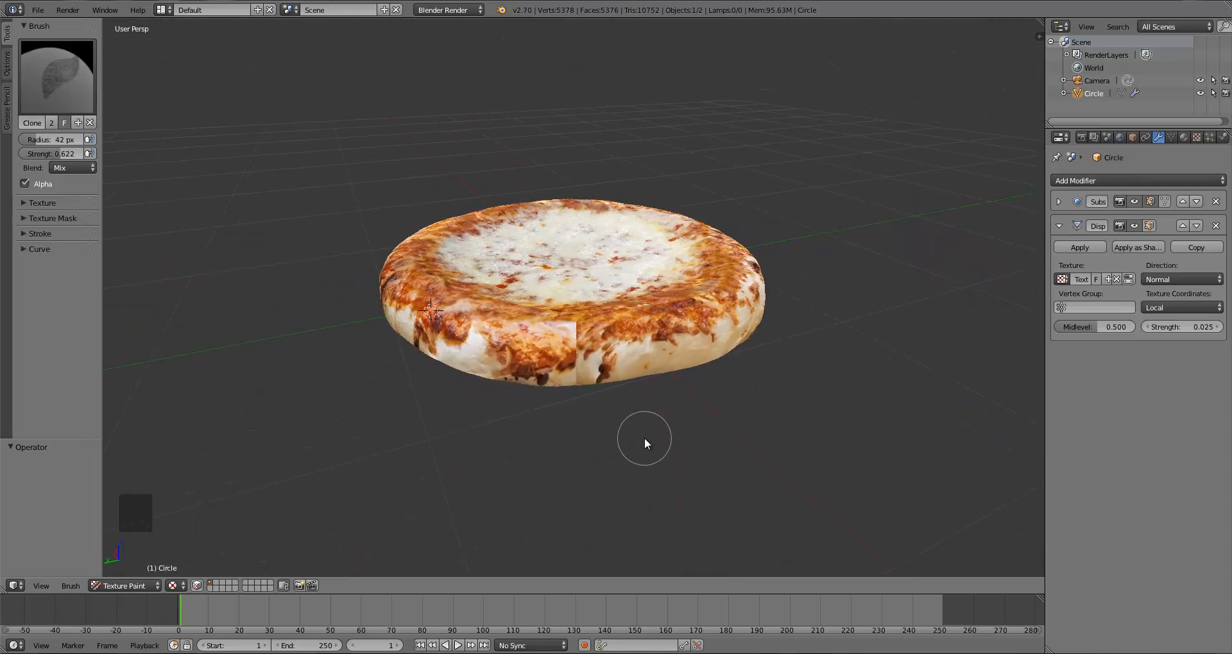
scroll(643, 440, up, 4)
scroll(606, 449, down, 1)
middle_drag(606, 446, 629, 420)
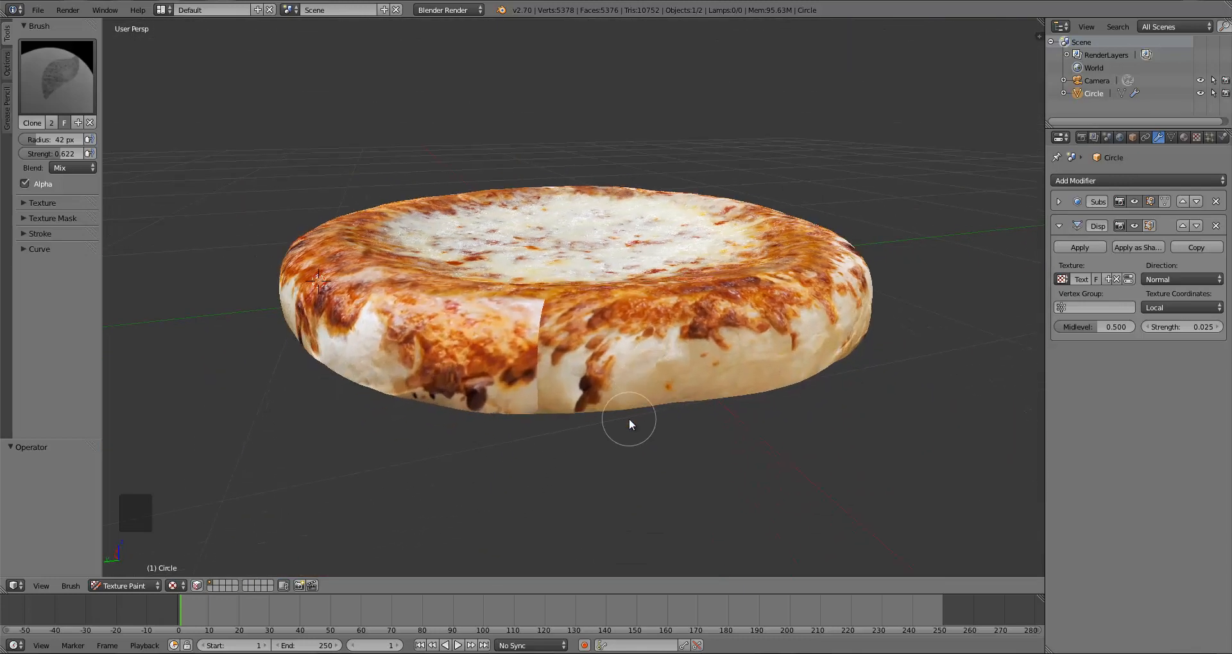
middle_drag(551, 379, 537, 418)
key(KP_5)
scroll(539, 420, up, 3)
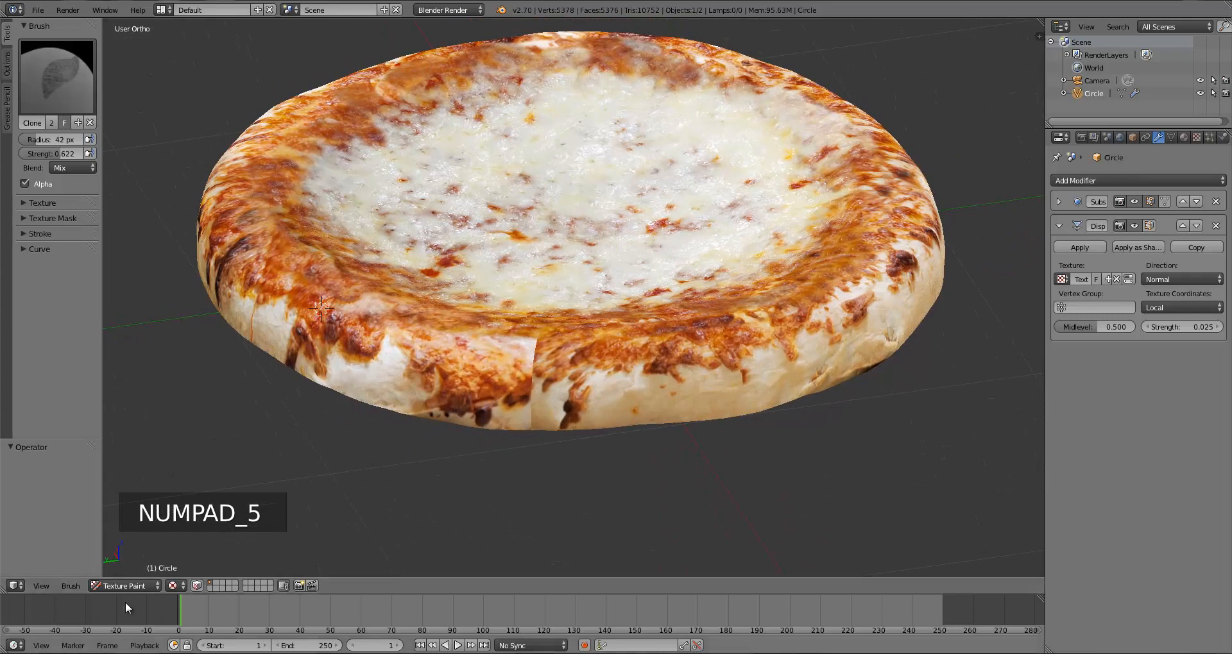
Set the clone source on the browned crust right of the vertical rim seam and clone over the seam at strength 1.000
click(128, 585)
click(109, 584)
click(108, 573)
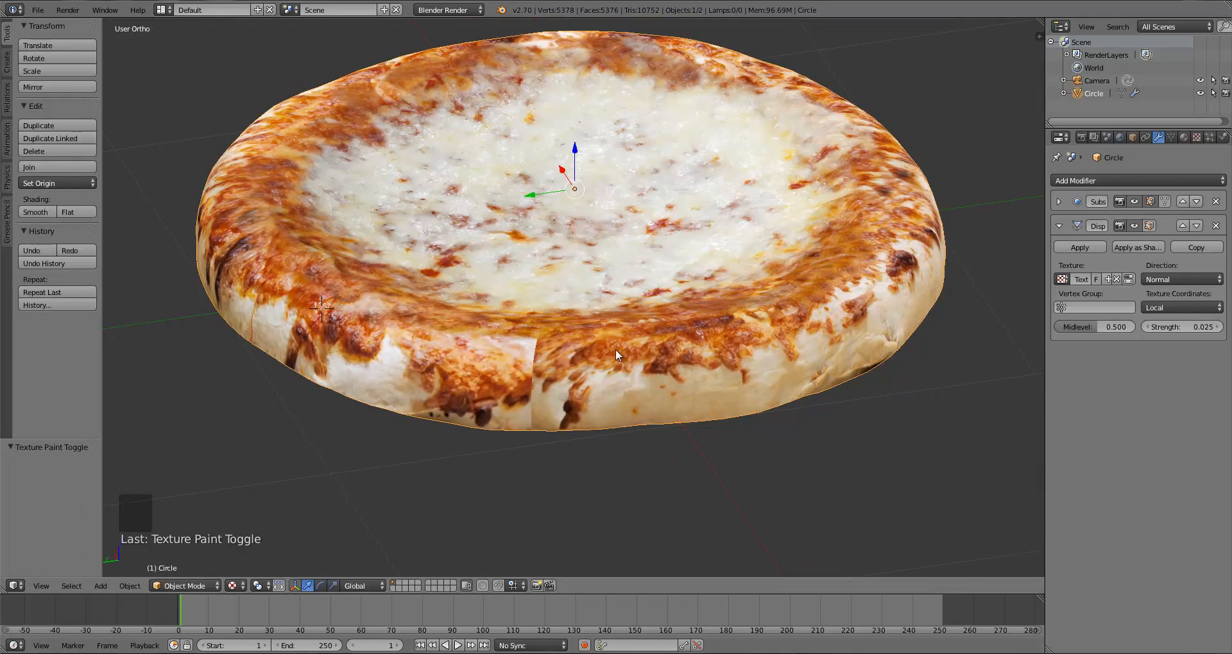
click(156, 584)
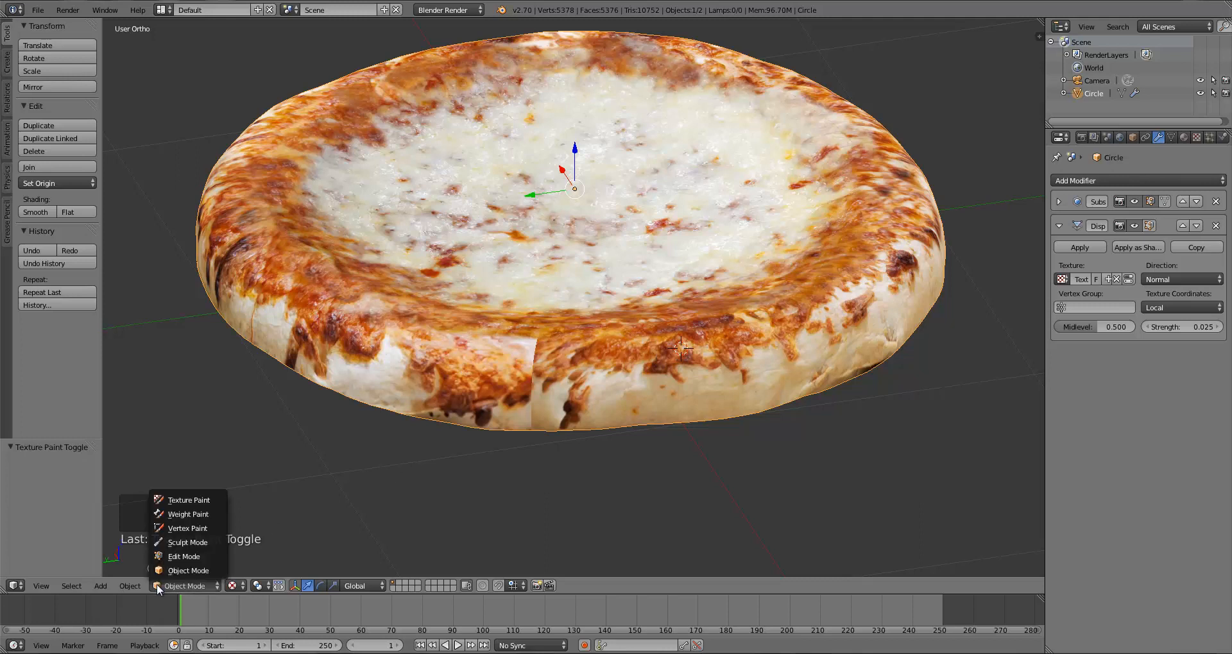
click(193, 512)
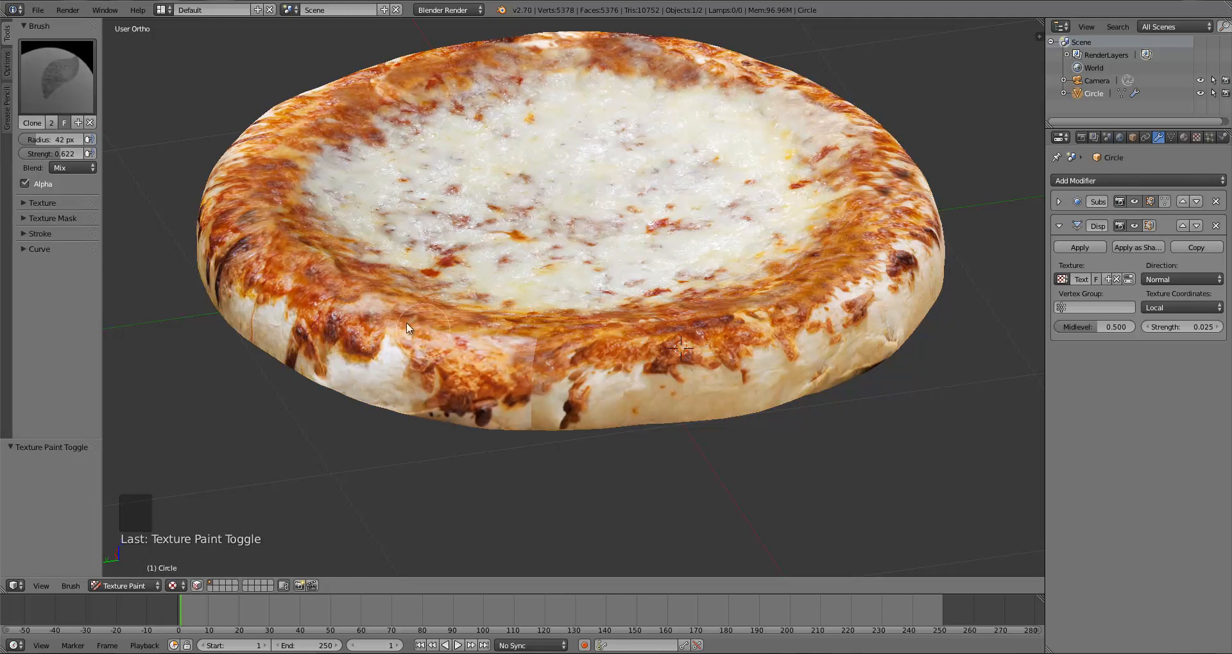
key(ctrl+z)
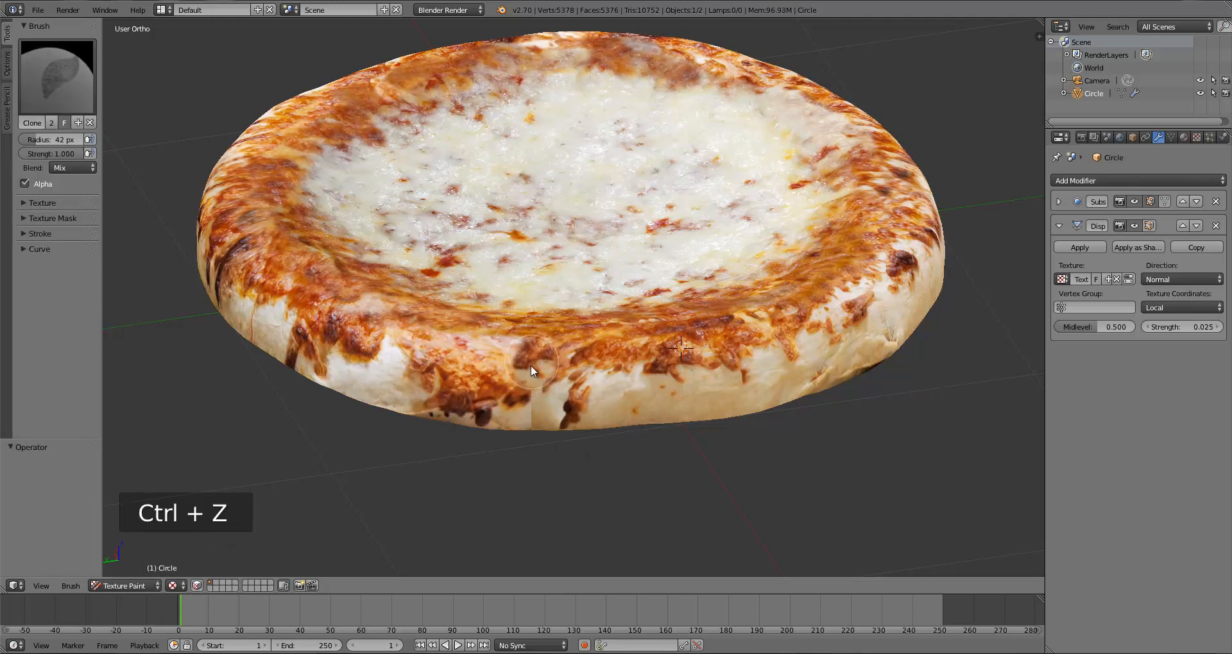
click(533, 418)
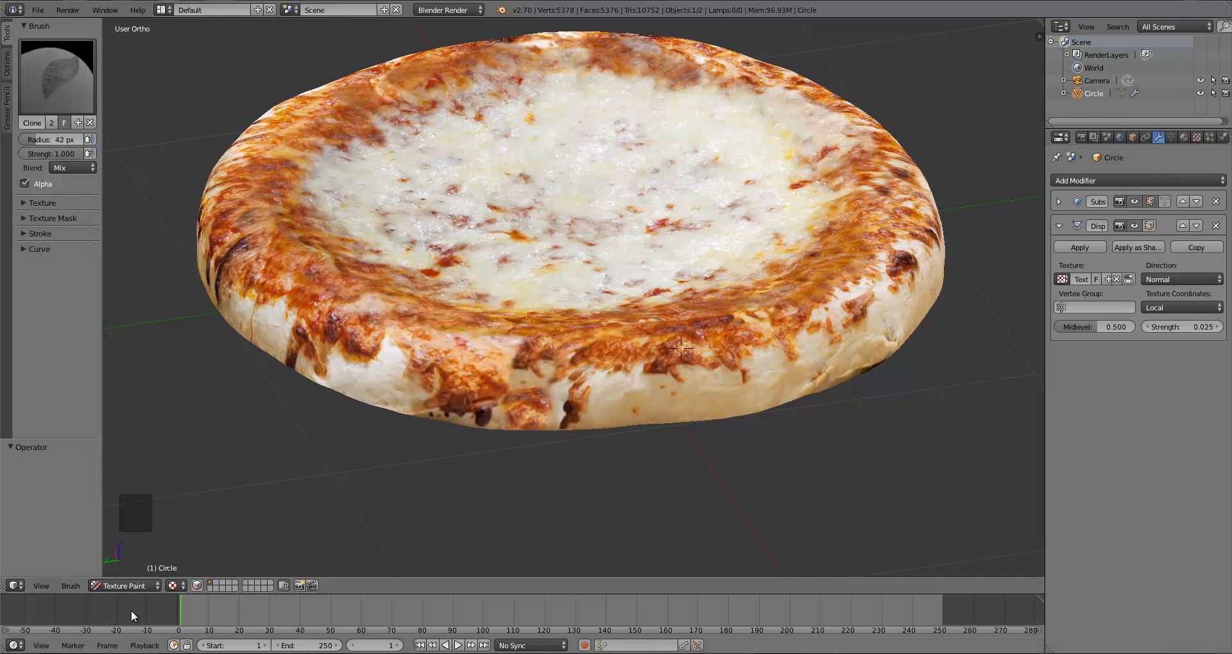
Move the clone source to the browned crust left of the former seam and clone over its remains at strength 0.624
click(128, 586)
click(122, 570)
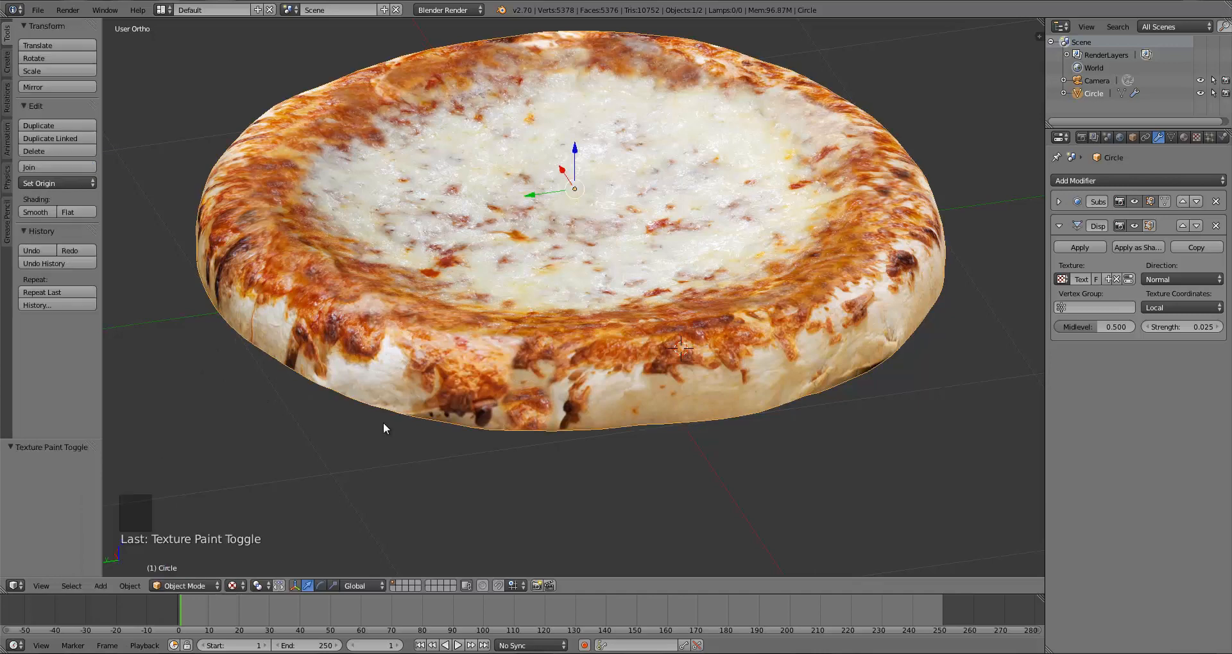
click(164, 586)
click(187, 501)
middle_drag(442, 469, 450, 472)
key(ctrl+z)
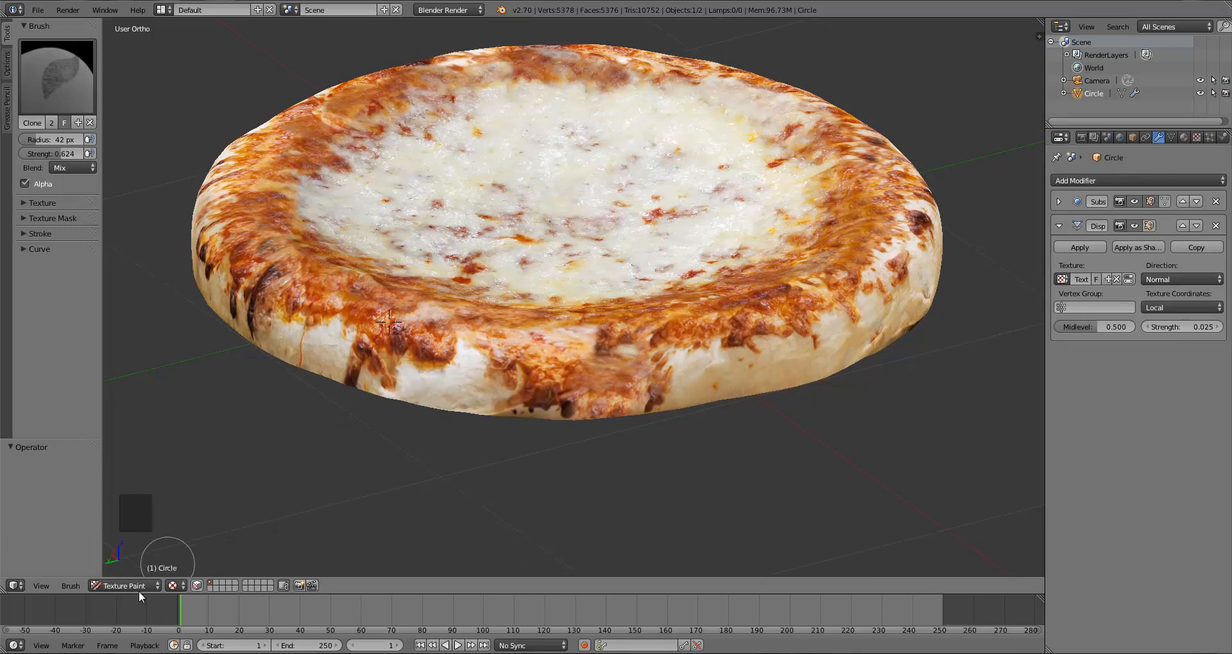
Set the clone source on the plain dough right of the patched seam and clone over the dark spots along the lower rim
click(139, 586)
click(140, 568)
middle_drag(618, 394, 644, 378)
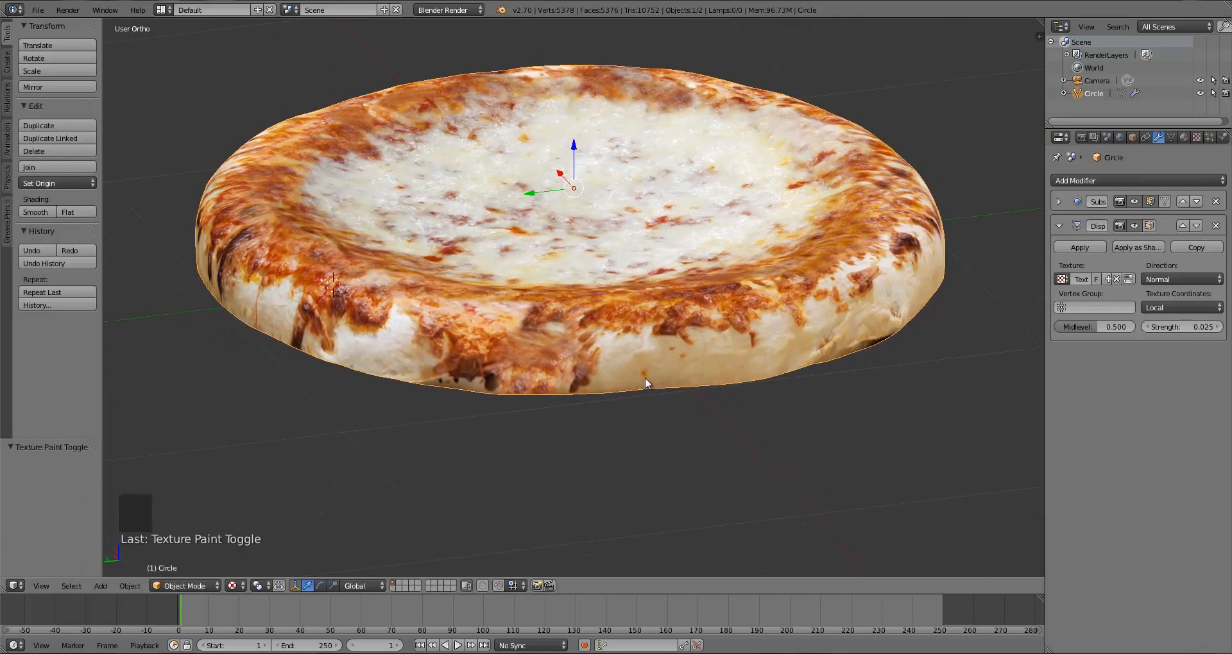
click(720, 367)
click(167, 585)
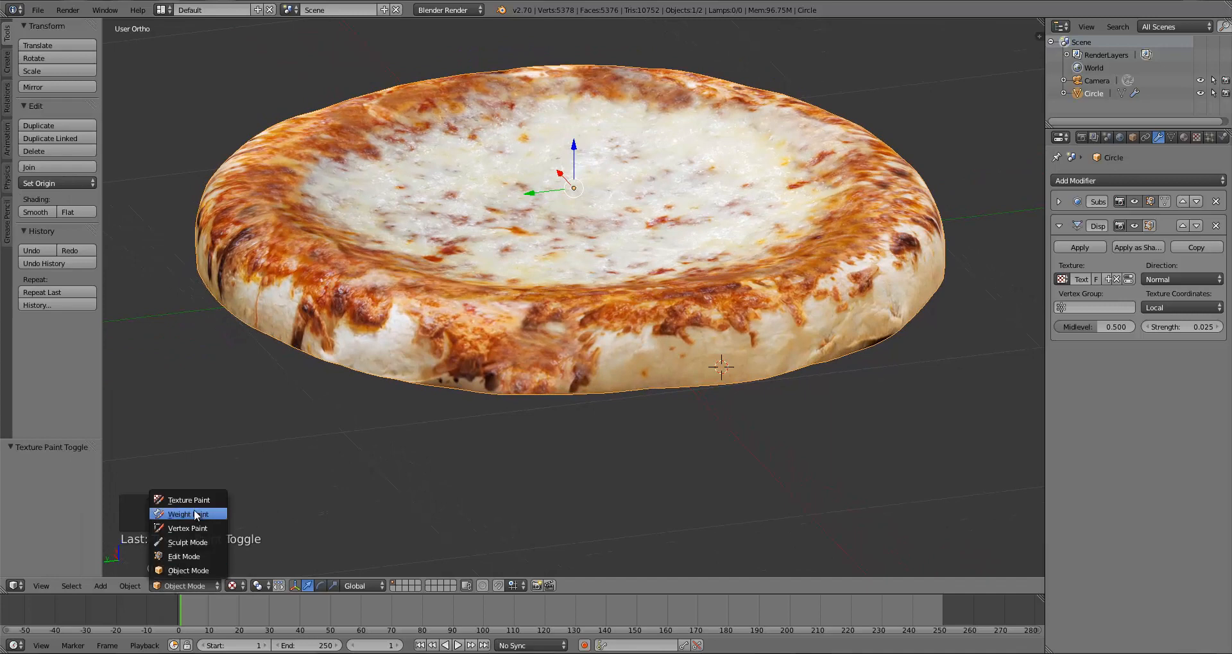
click(200, 500)
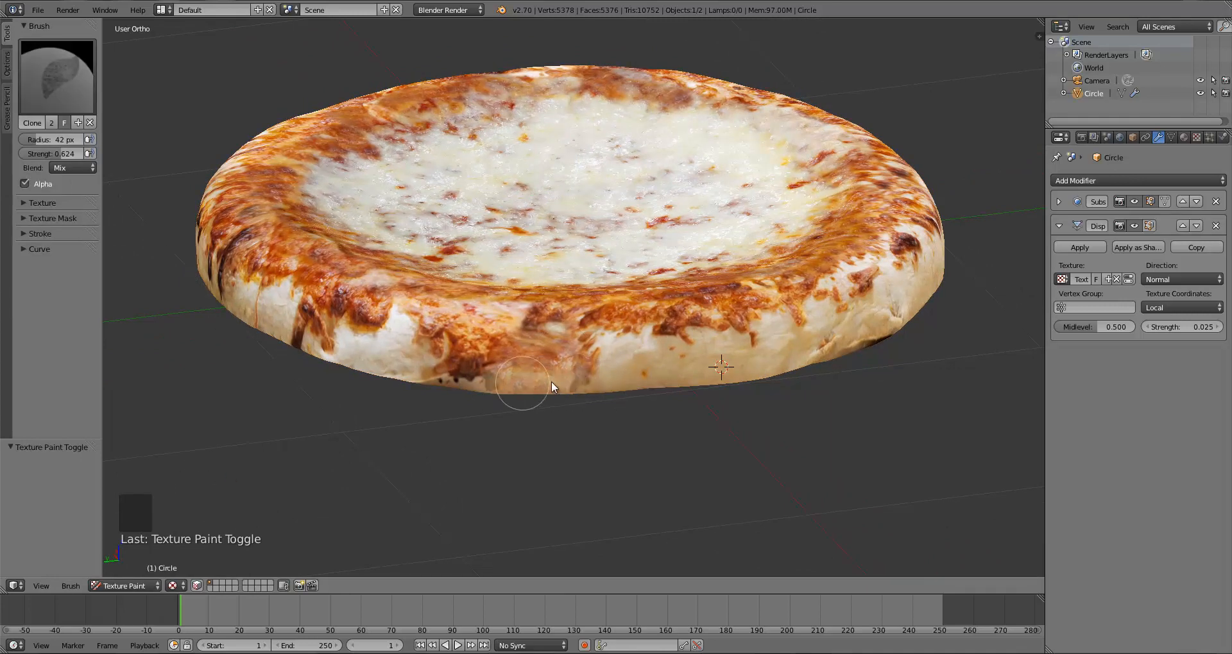
mouse_move(552, 381)
mouse_down()
mouse_move(444, 378)
mouse_move(568, 386)
mouse_move(404, 377)
mouse_move(479, 376)
mouse_up()
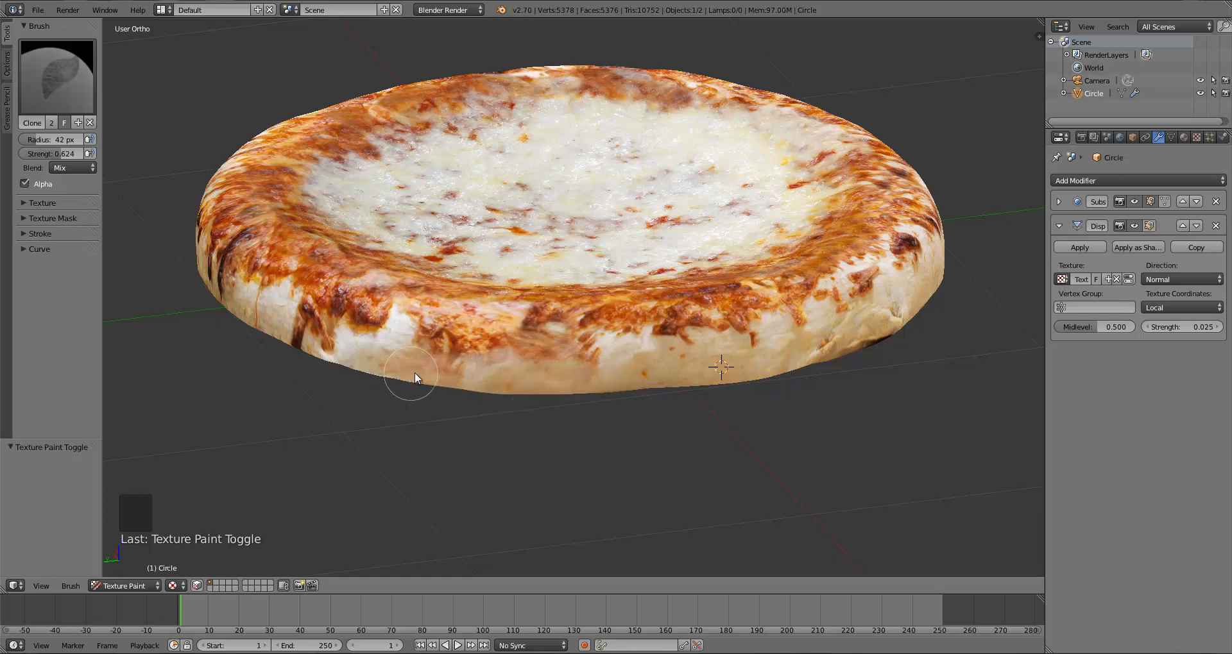
Try to clone plain dough from the left part of the opposite rim over the long sauce drip
mouse_move(622, 408)
middle_down()
mouse_move(648, 418)
mouse_move(571, 381)
mouse_move(520, 383)
mouse_move(641, 399)
mouse_move(583, 397)
mouse_move(602, 388)
middle_up()
scroll(645, 410, down, 2)
scroll(555, 395, up, 3)
middle_drag(521, 386, 534, 370)
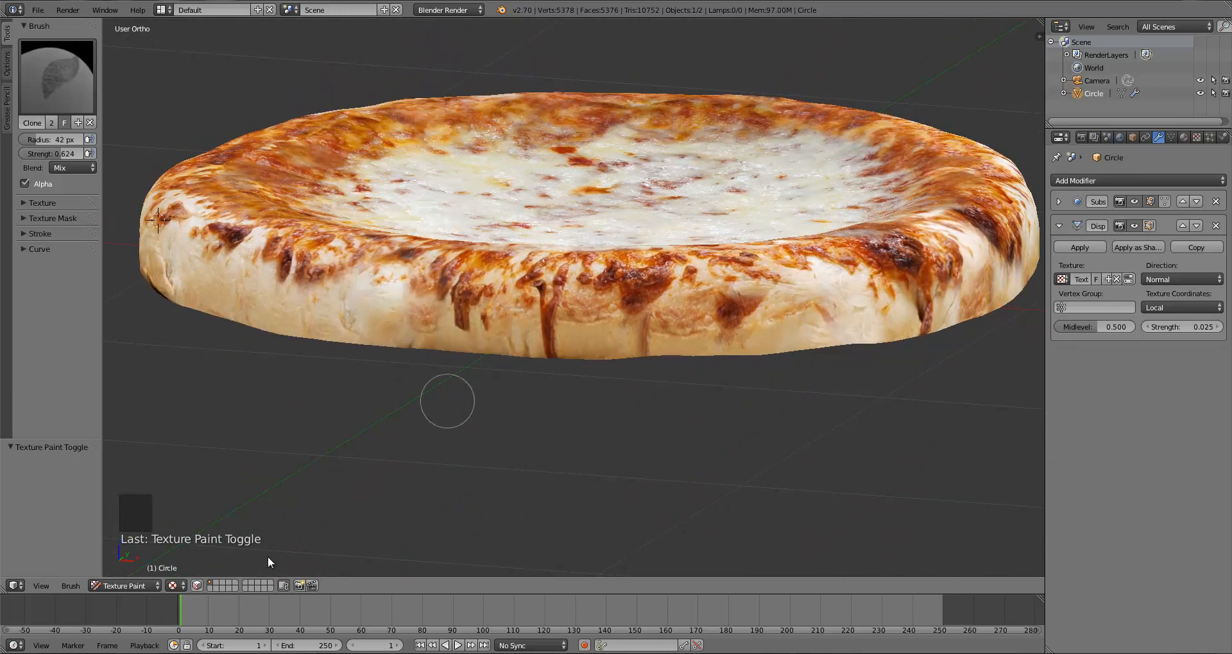
click(156, 586)
click(135, 567)
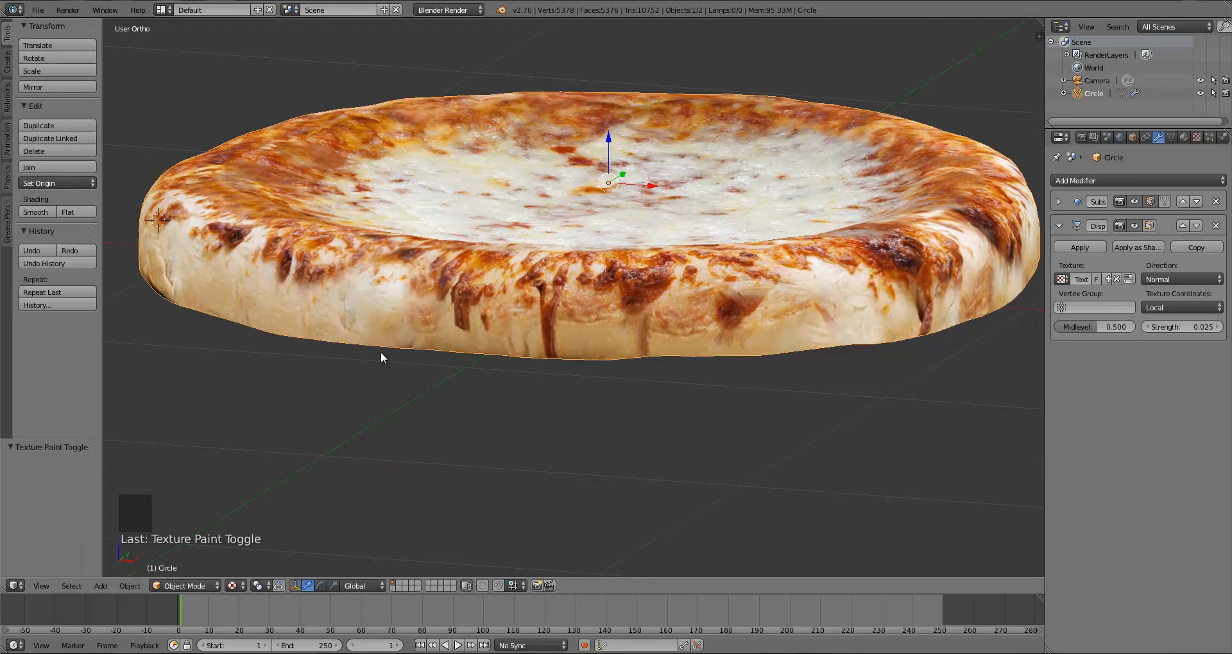
click(176, 585)
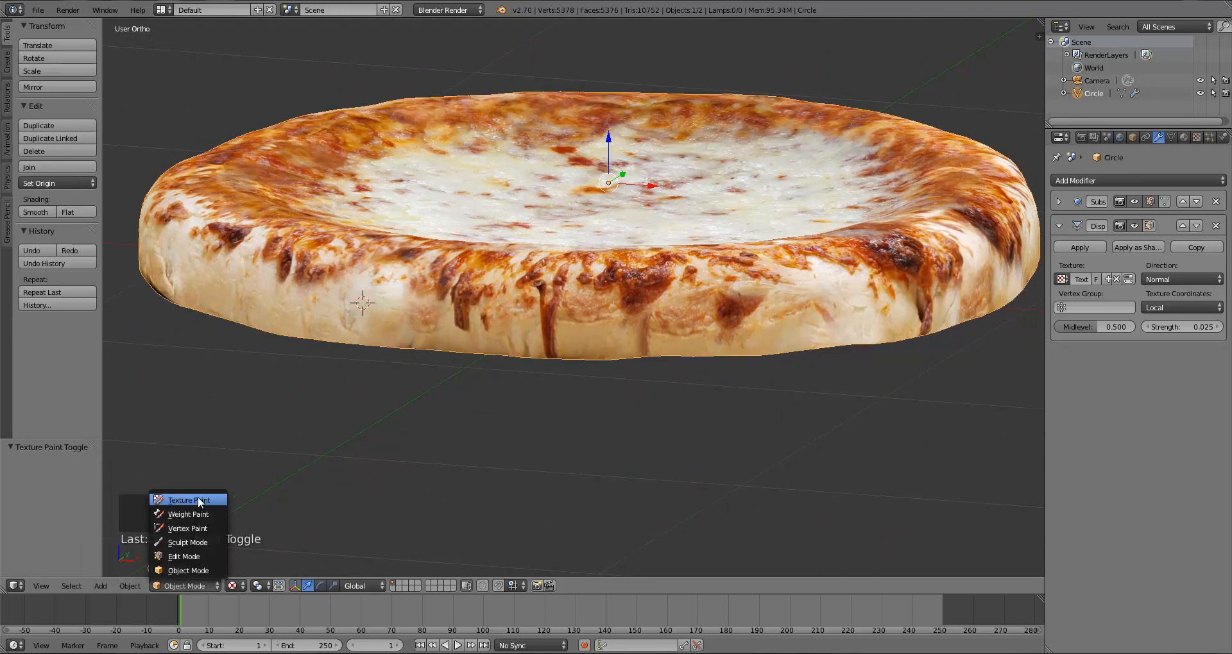
click(189, 500)
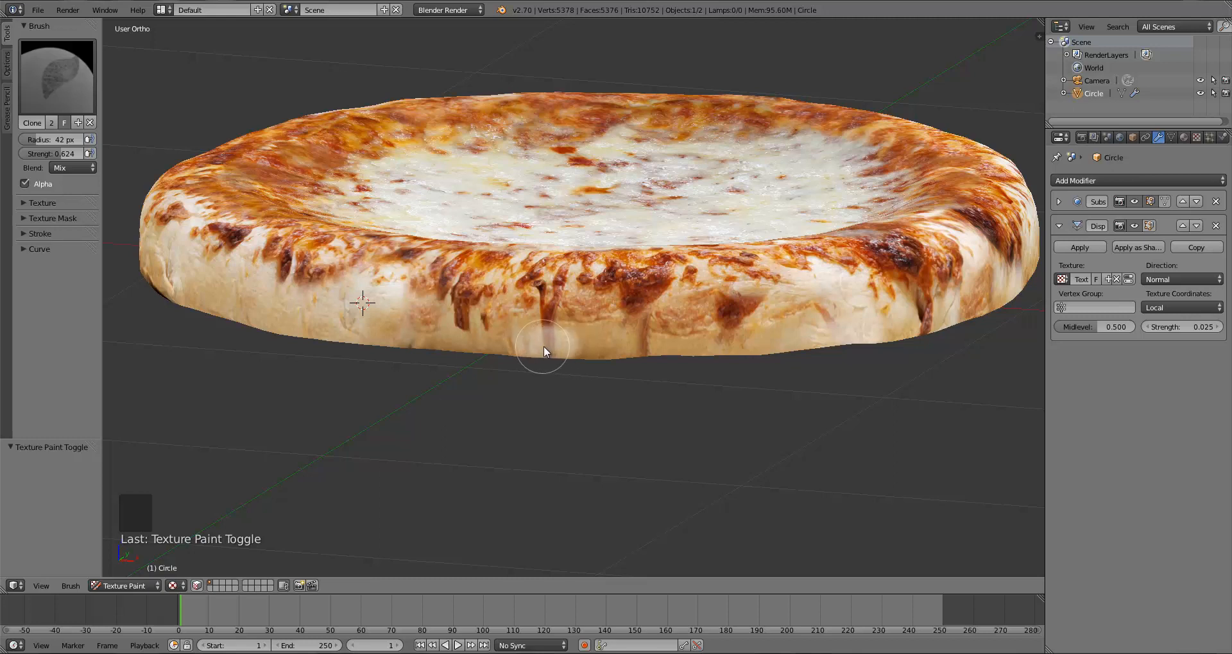
key(ctrl+z)
Set the clone source on the lower rim just left of the long sauce drip and clone plain dough over the drip's lower end
click(173, 586)
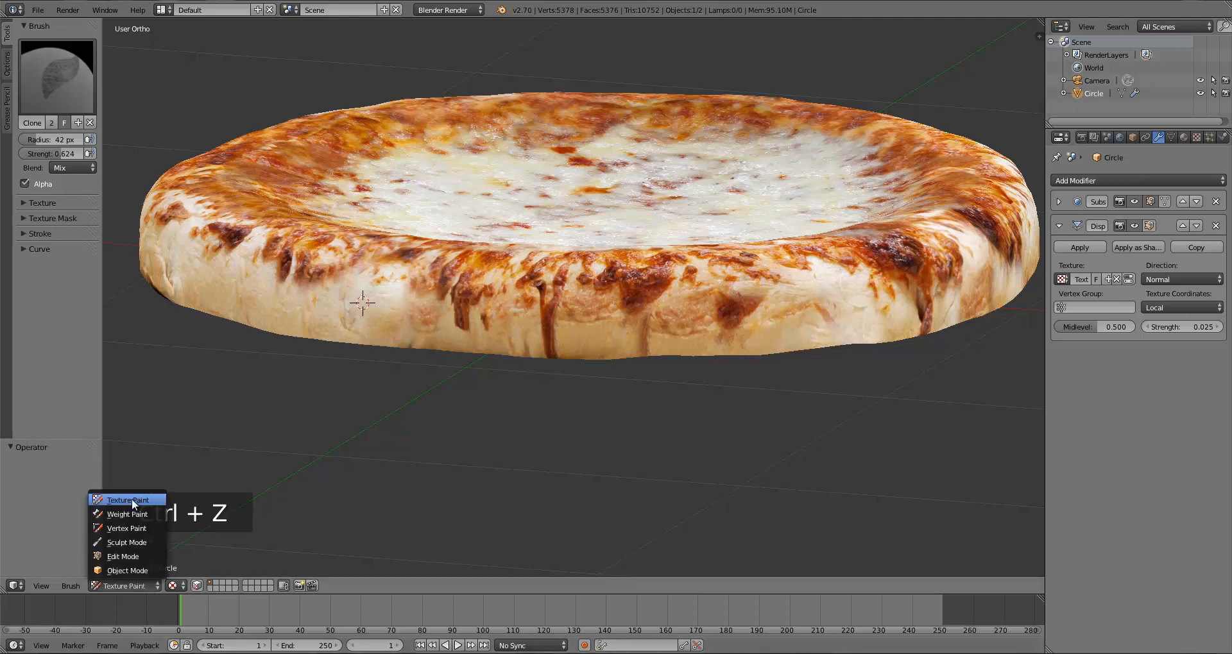
click(135, 586)
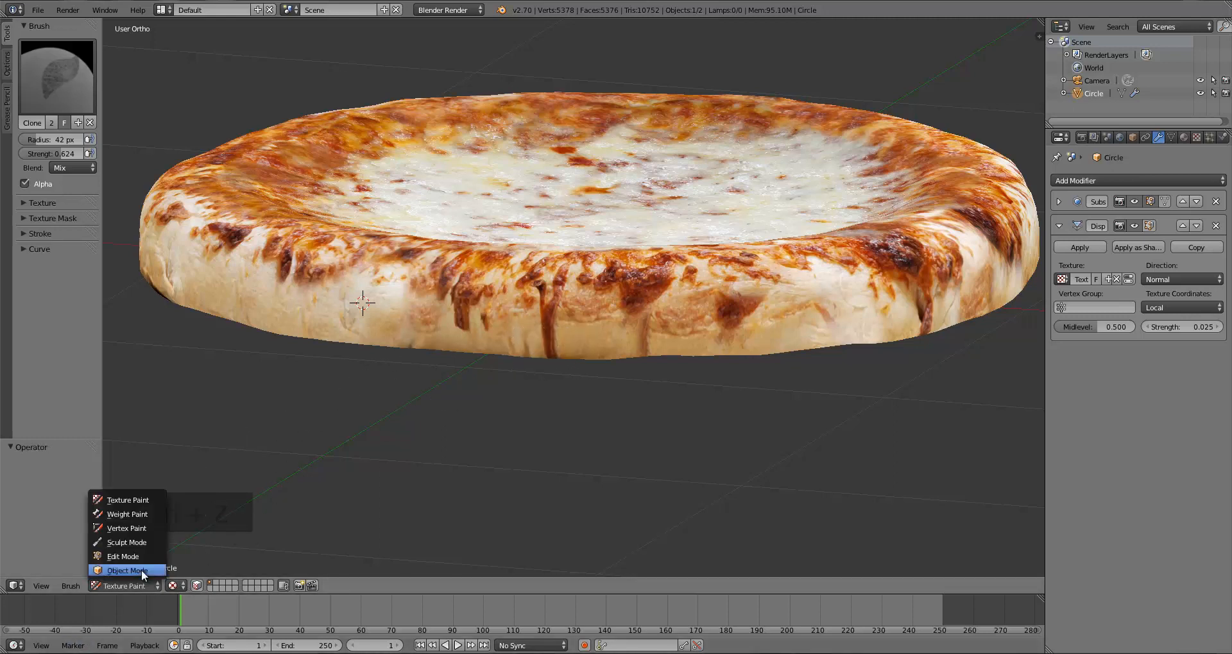
click(141, 570)
click(484, 343)
click(184, 585)
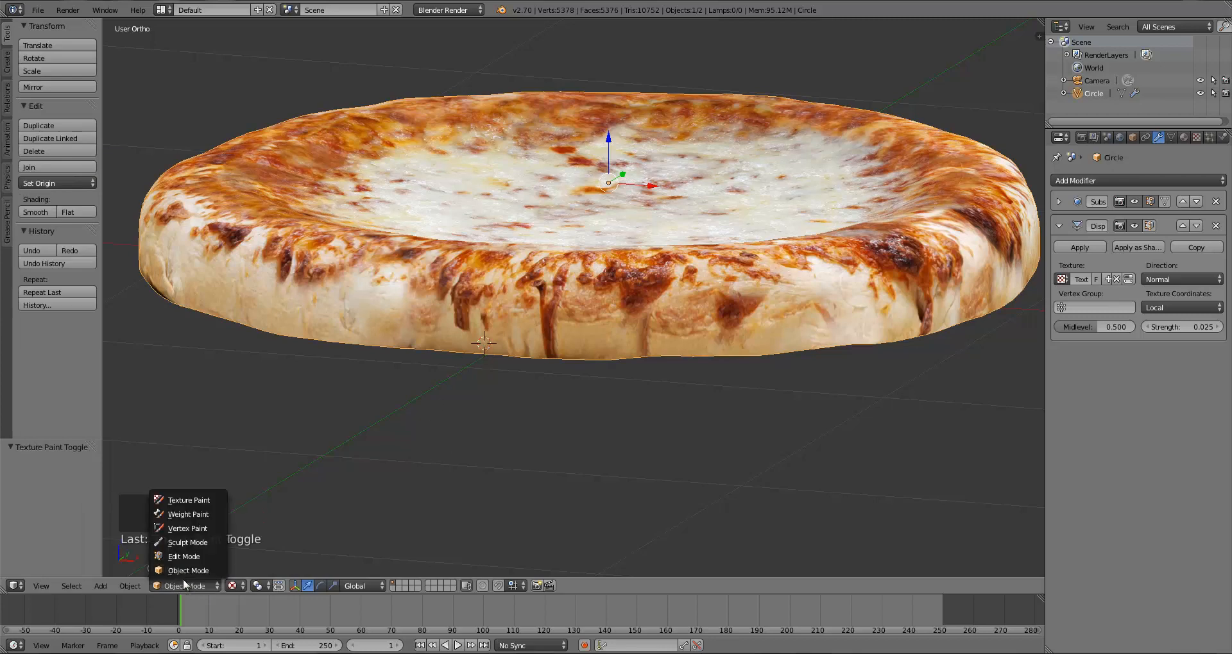
click(188, 501)
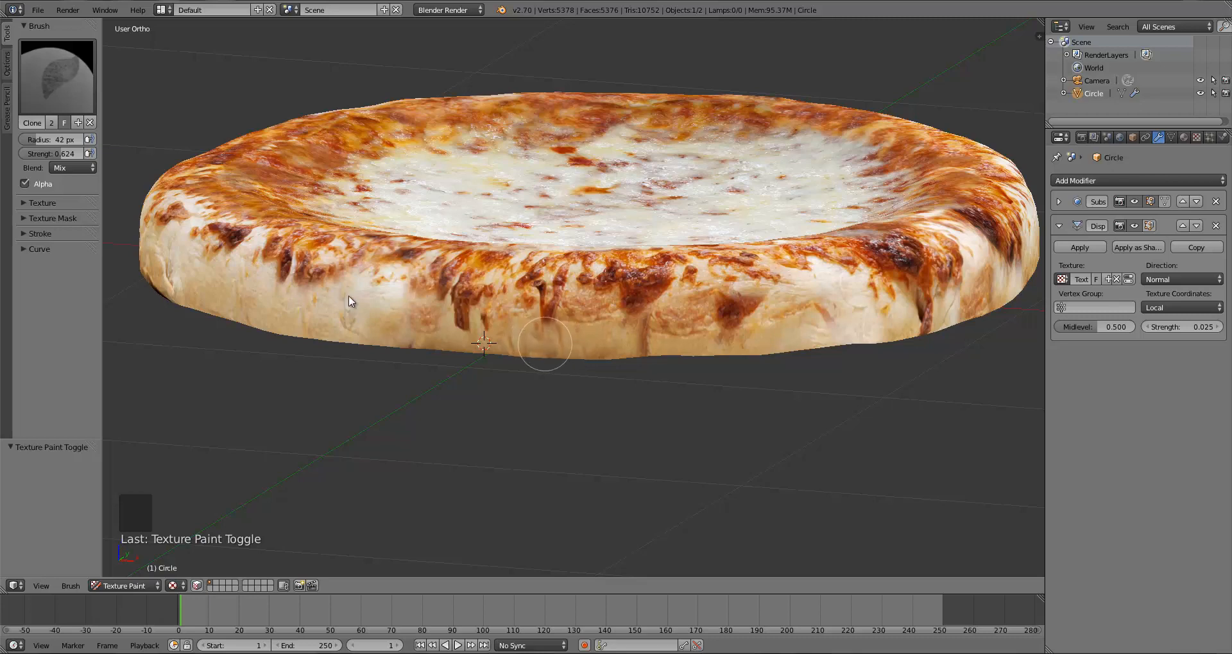
Set the clone source on the right inner crust and clone sauce over the pale upper part of the left inner crust
scroll(363, 335, down, 1)
middle_drag(366, 338, 505, 351)
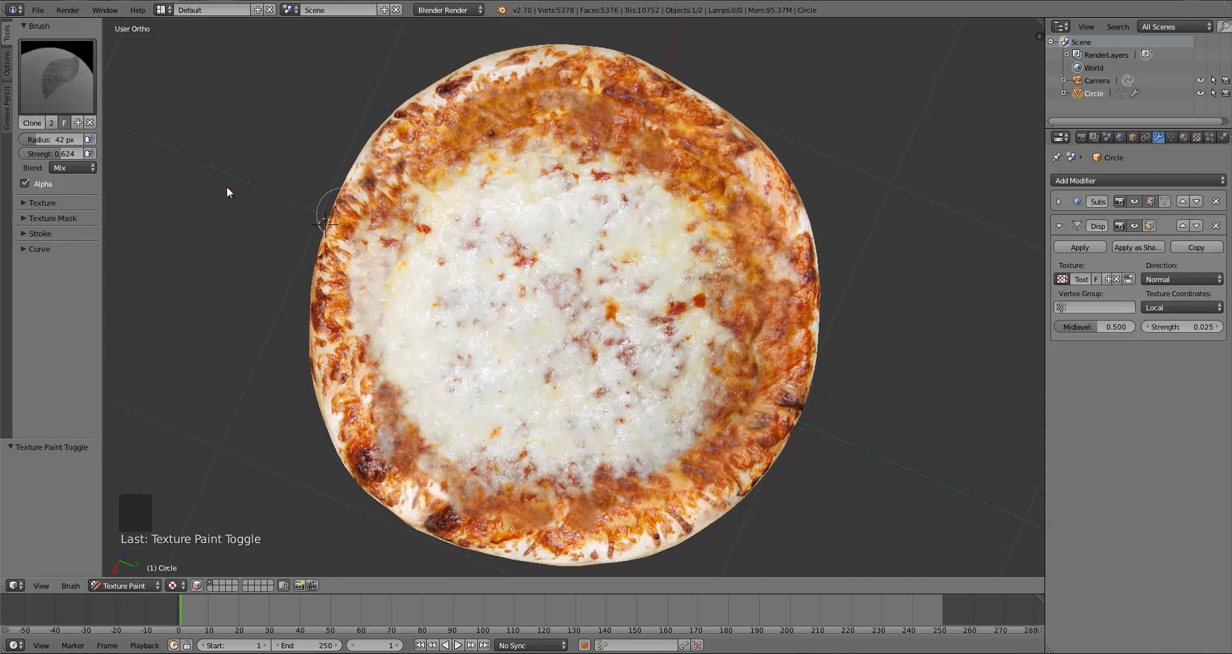
click(129, 580)
click(122, 571)
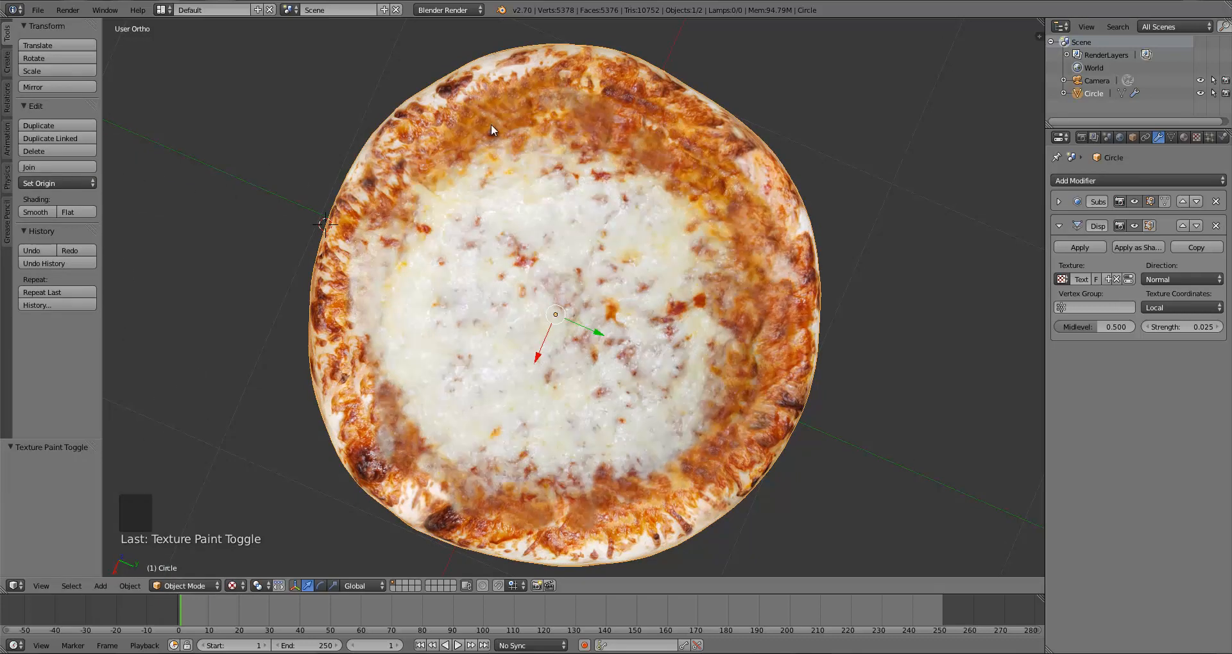
click(485, 111)
click(185, 585)
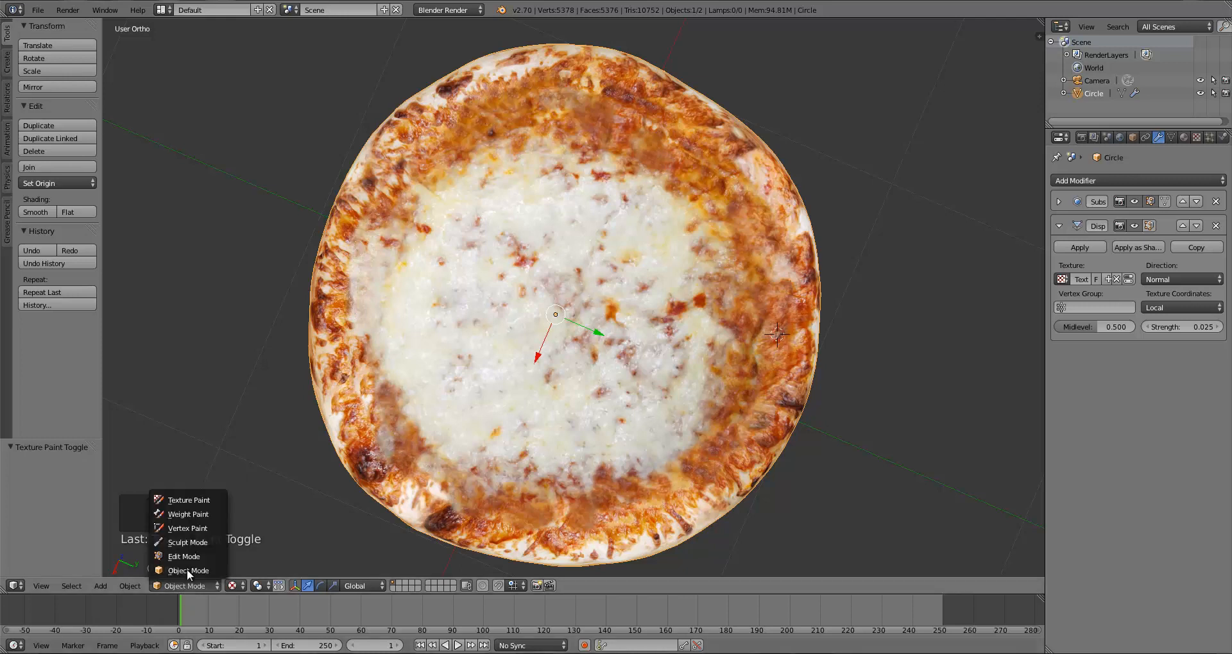
click(184, 499)
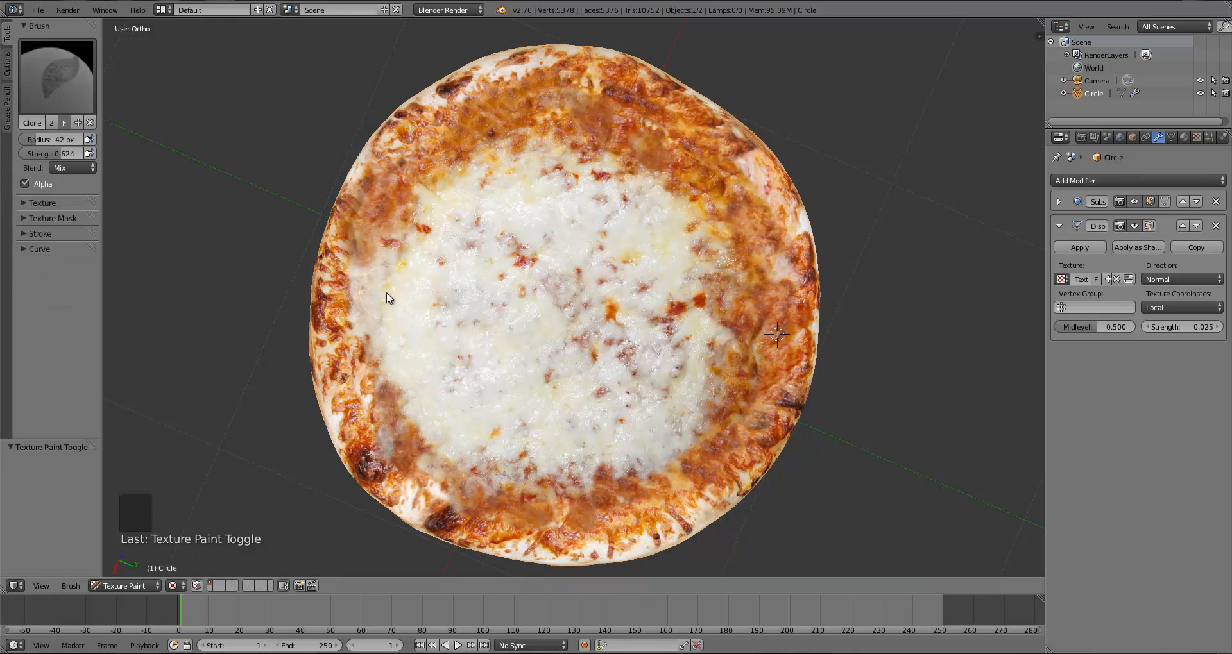
Set the clone source on the cheese's left edge and clone cheese over the nearby upper-left inner crust
click(133, 585)
click(127, 570)
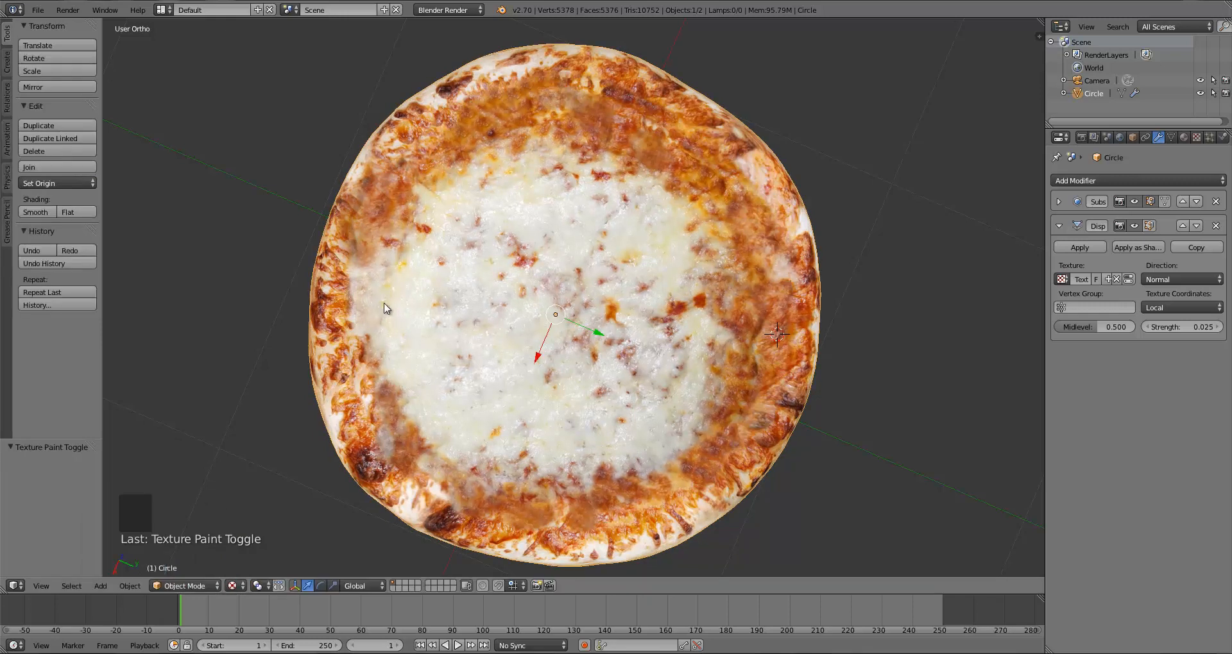
click(398, 306)
click(170, 584)
click(189, 500)
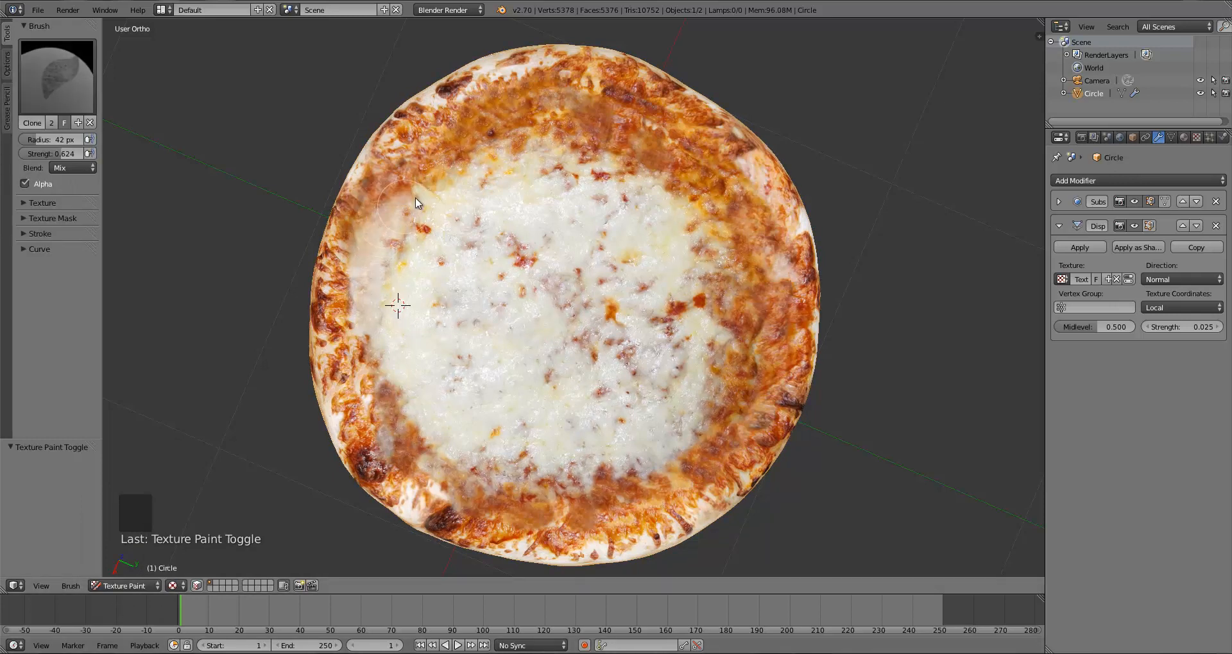
Set the Clone brush strength to 1.000 and clone plain dough over the streaked rim all around the pizza's underside
mouse_move(555, 367)
middle_down()
mouse_move(592, 363)
mouse_move(572, 398)
mouse_move(525, 321)
mouse_move(542, 267)
mouse_move(496, 248)
middle_up()
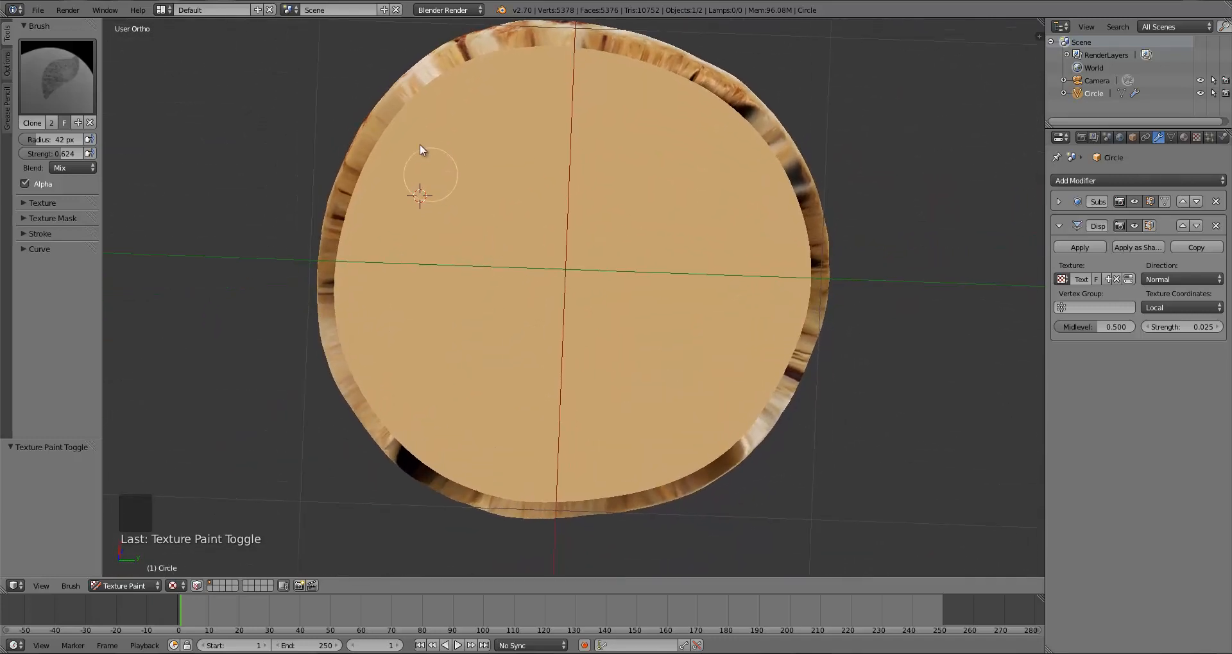
drag(48, 153, 558, 170)
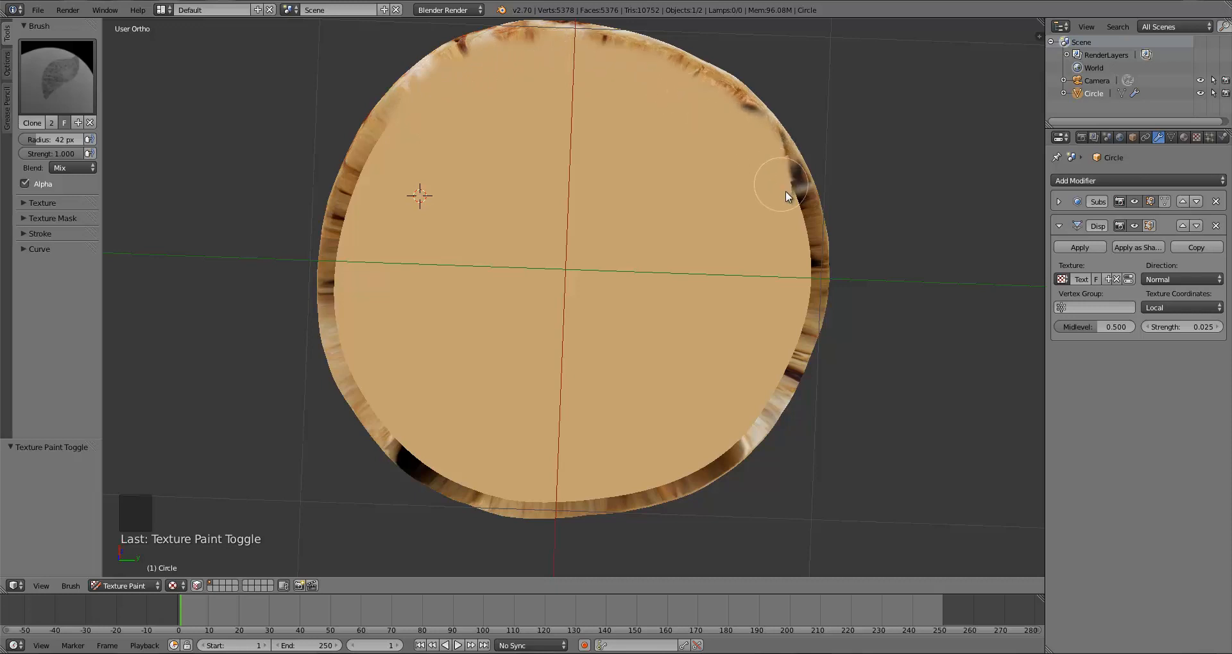
middle_drag(769, 256, 753, 251)
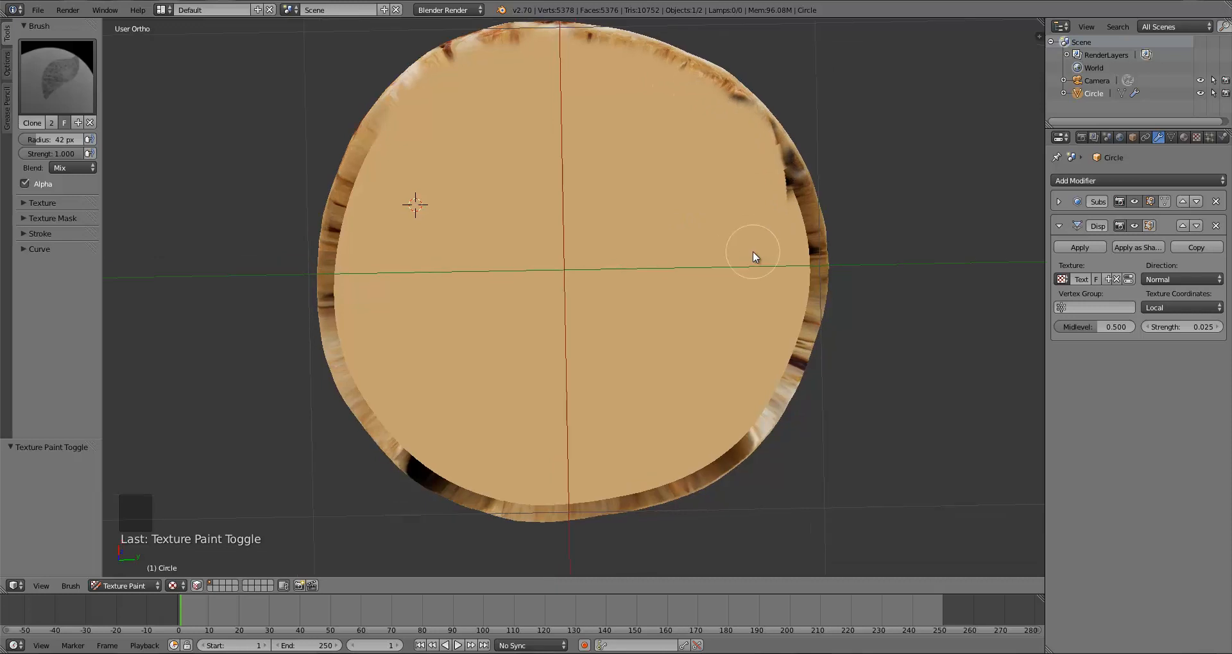
mouse_move(776, 187)
mouse_down()
mouse_move(800, 253)
mouse_move(798, 220)
mouse_move(801, 282)
mouse_up()
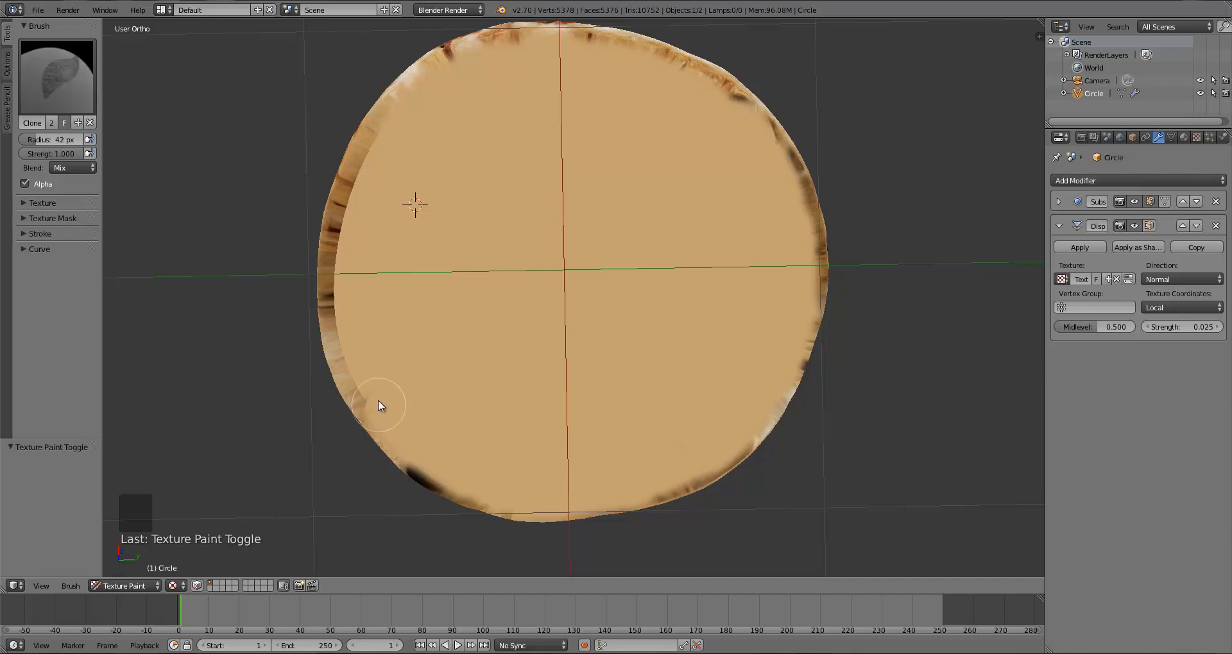
drag(373, 390, 351, 351)
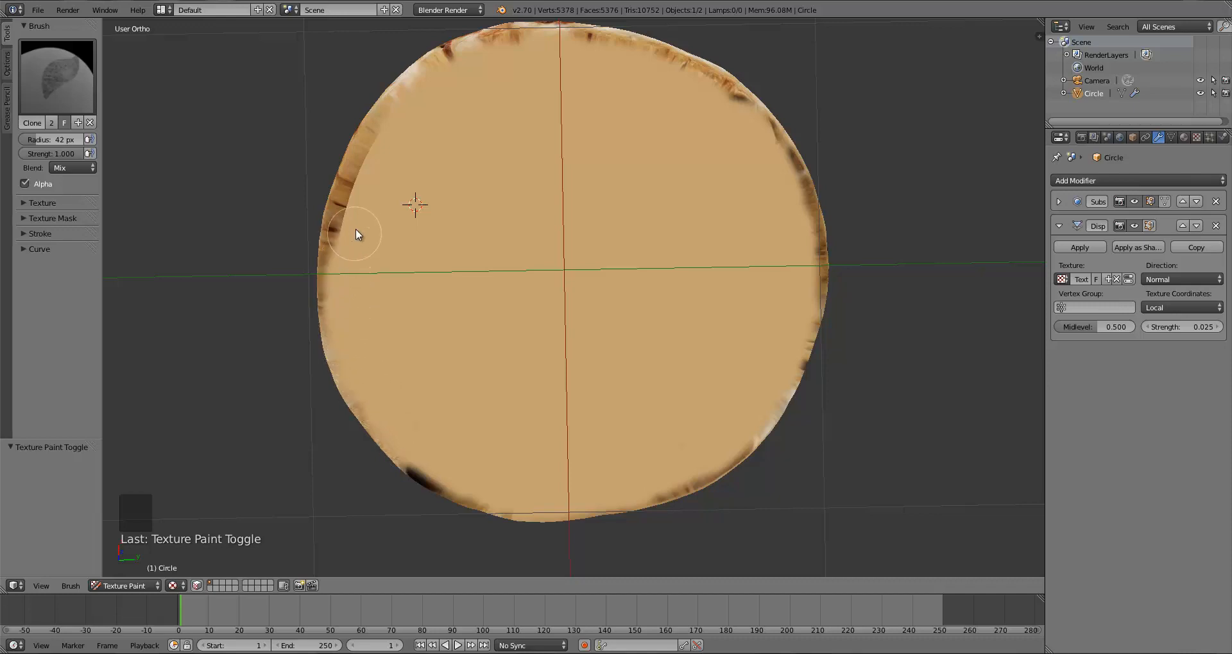
drag(340, 257, 349, 218)
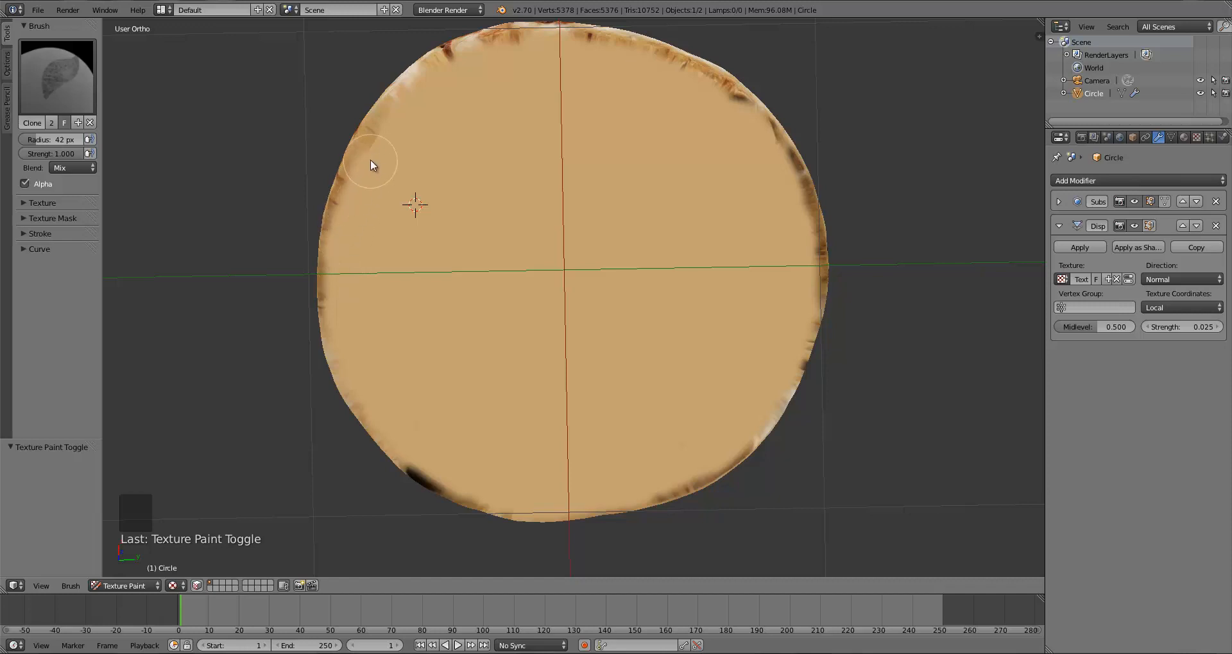
Check the repainted underside edge and return the pizza to Object Mode
middle_drag(406, 113, 542, 284)
scroll(608, 345, up, 4)
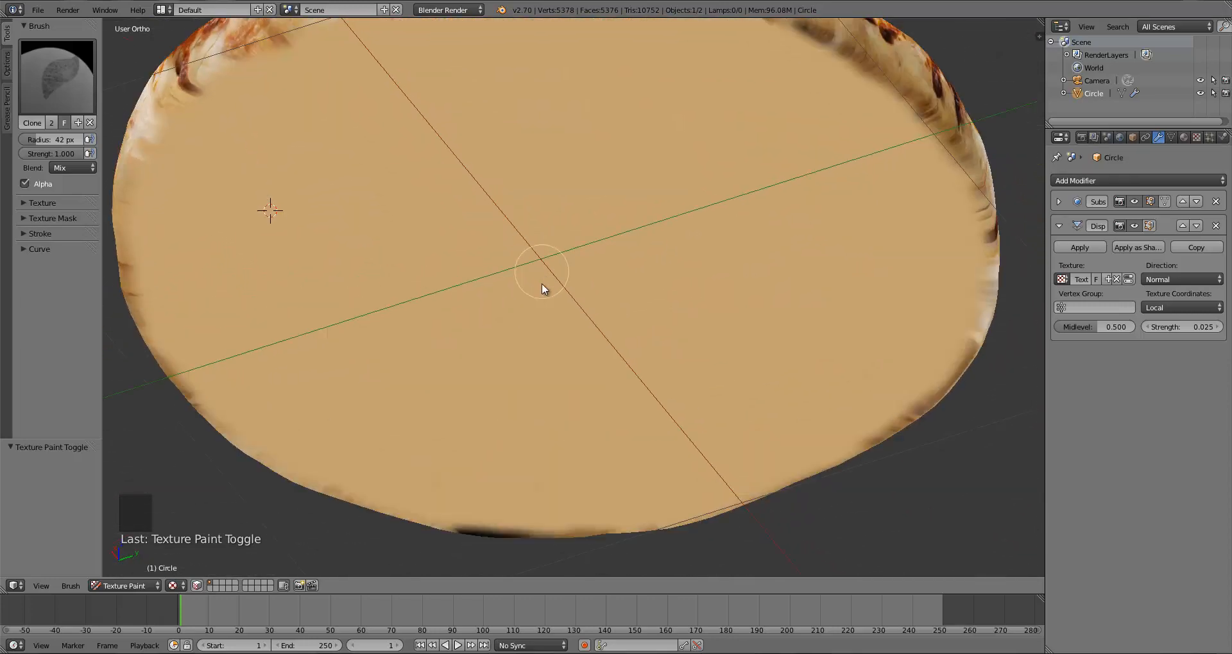
scroll(557, 289, down, 4)
middle_drag(573, 241, 578, 376)
click(117, 585)
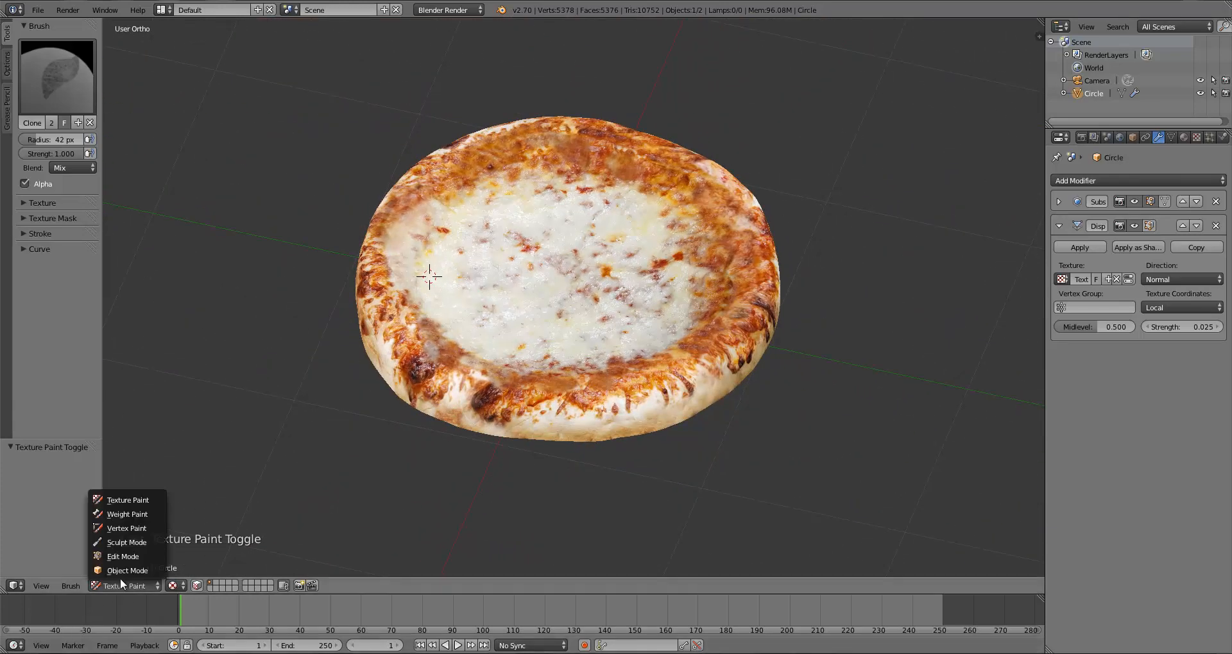
click(121, 572)
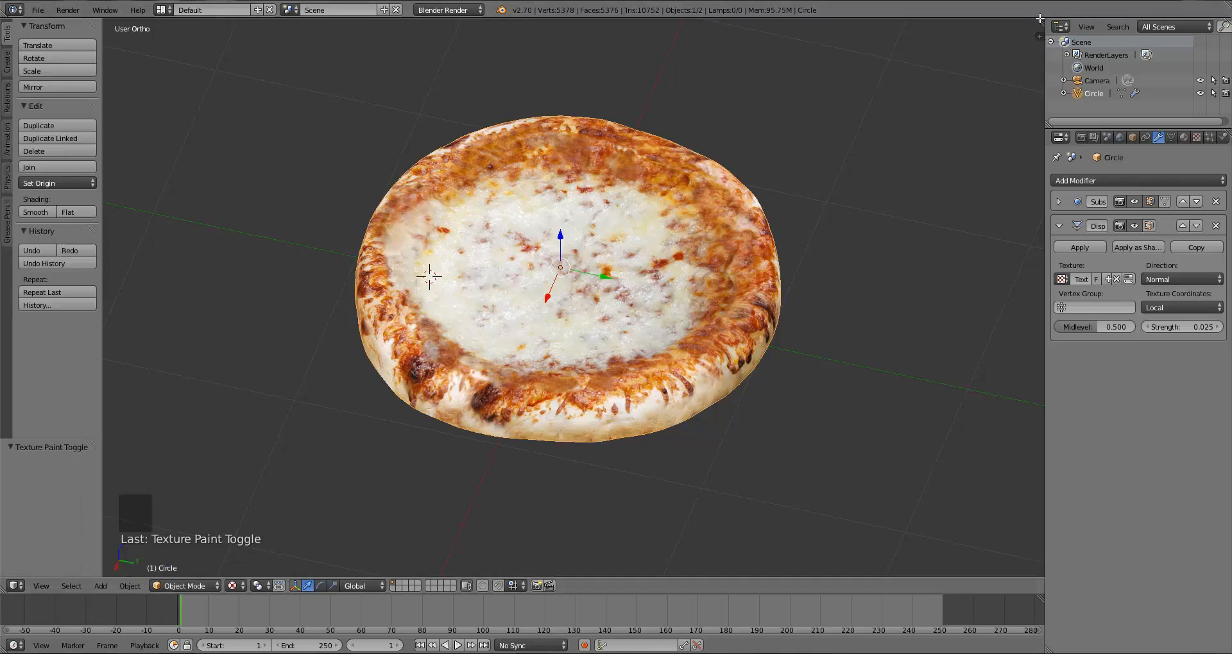
Split the 3D view, make the new area a UV/Image Editor and display Final Pizza Texture.png
drag(1040, 27, 642, 129)
click(657, 586)
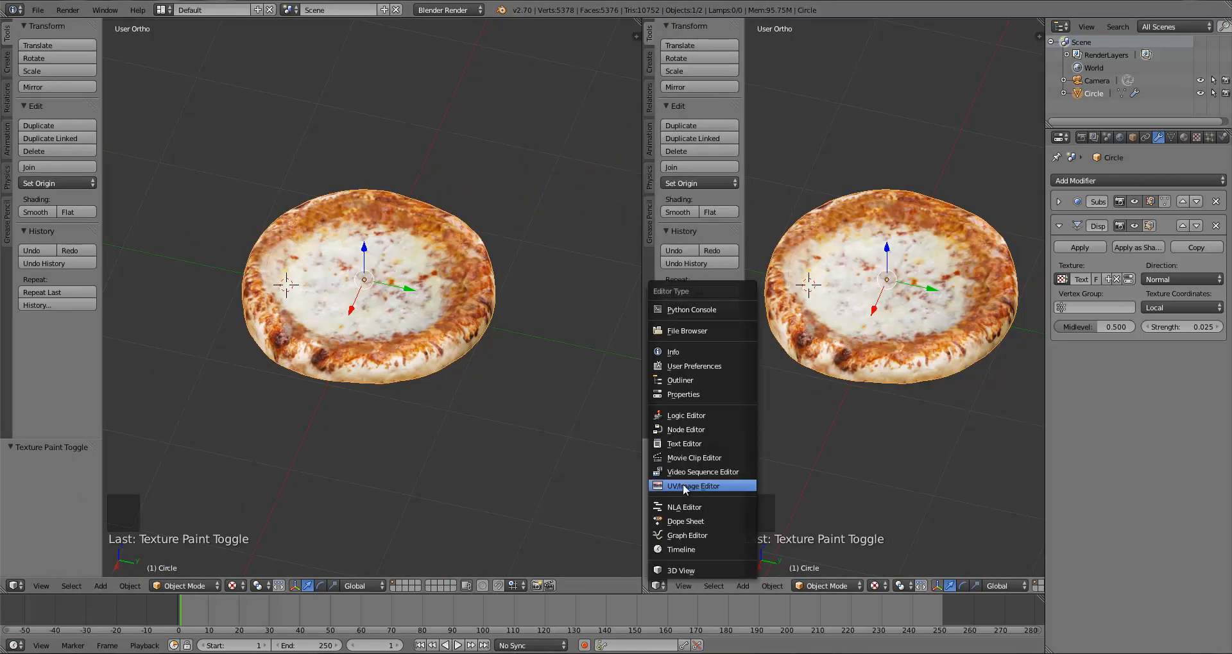
click(682, 486)
click(739, 586)
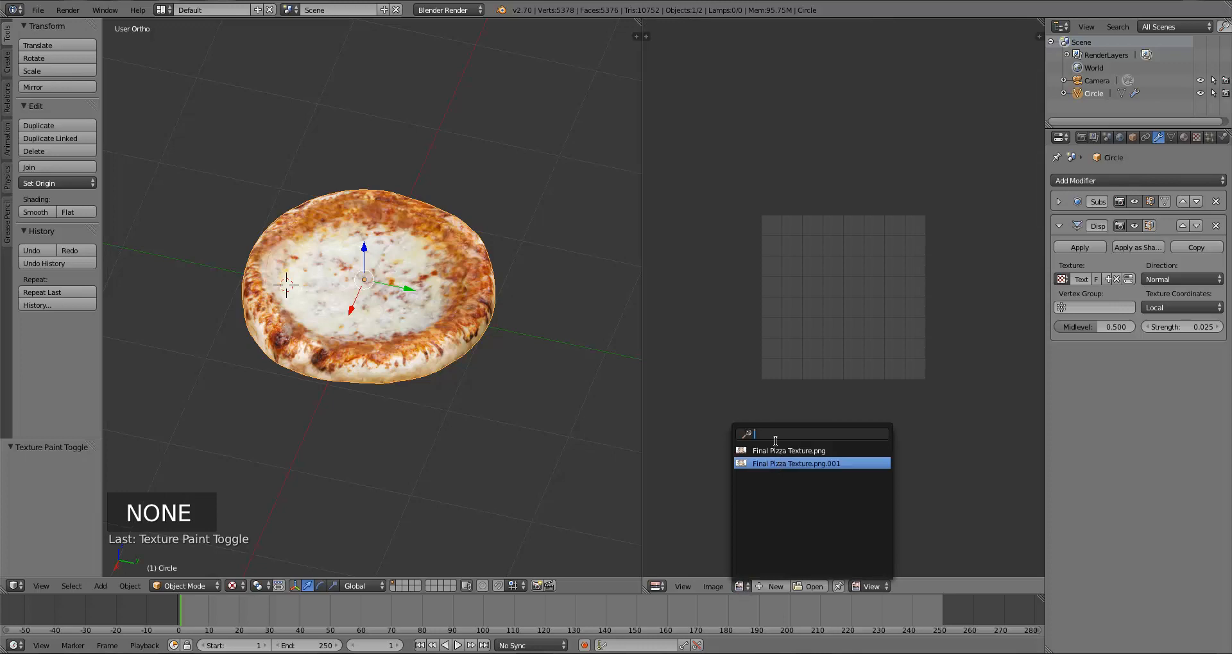
click(776, 450)
scroll(776, 421, down, 5)
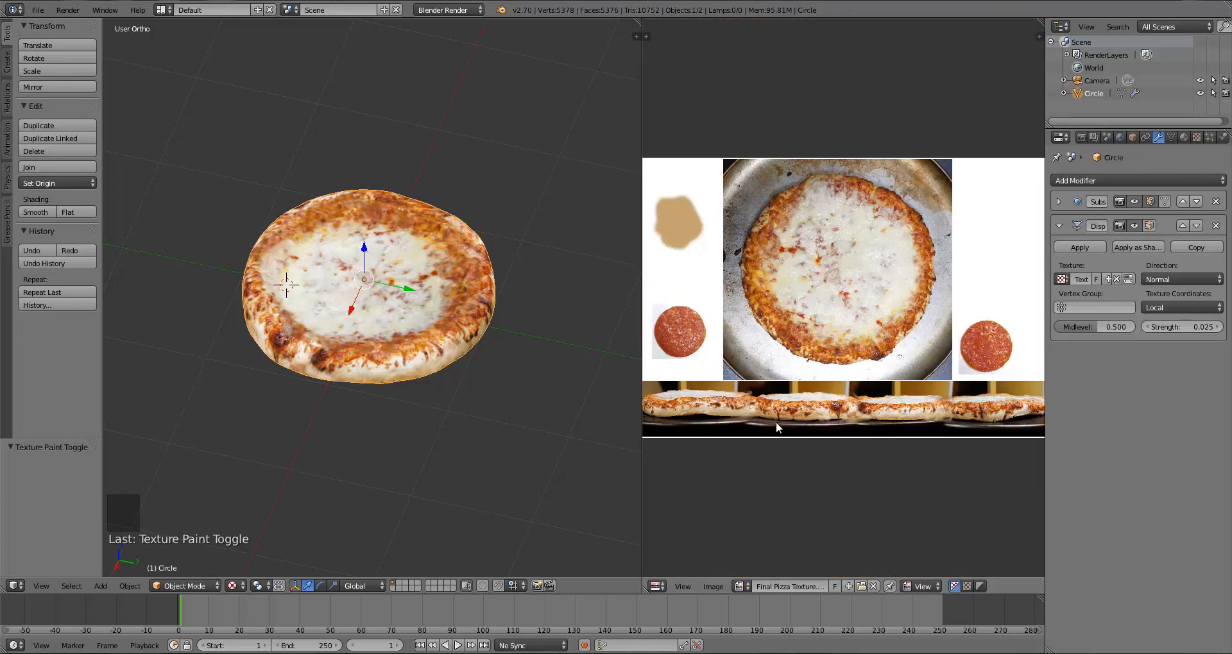
scroll(775, 421, up, 1)
Display the painted image Final Pizza Texture.png.001 in the image editor and save it
click(739, 585)
click(764, 464)
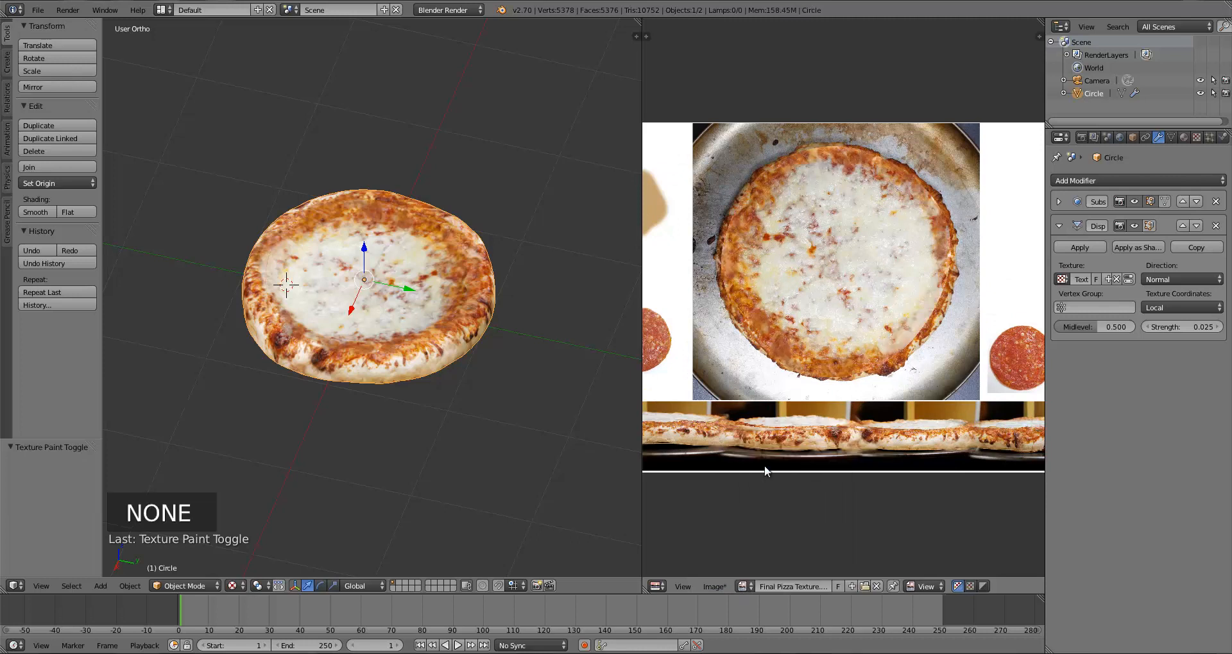
middle_drag(790, 394, 823, 387)
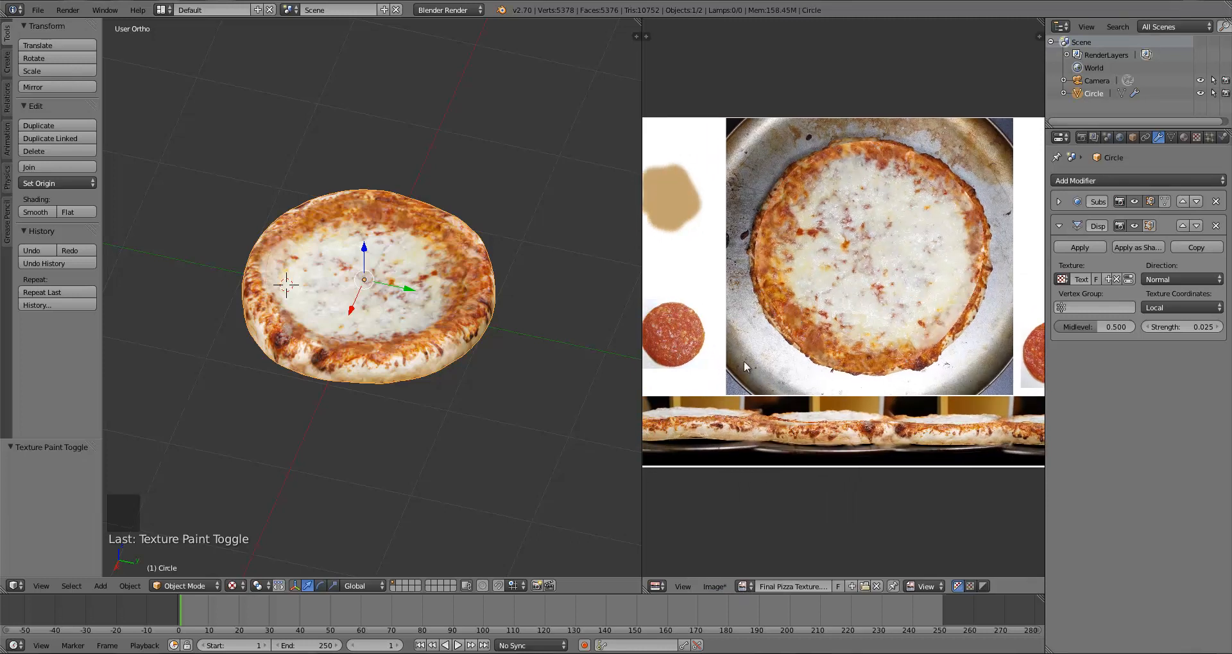
click(706, 587)
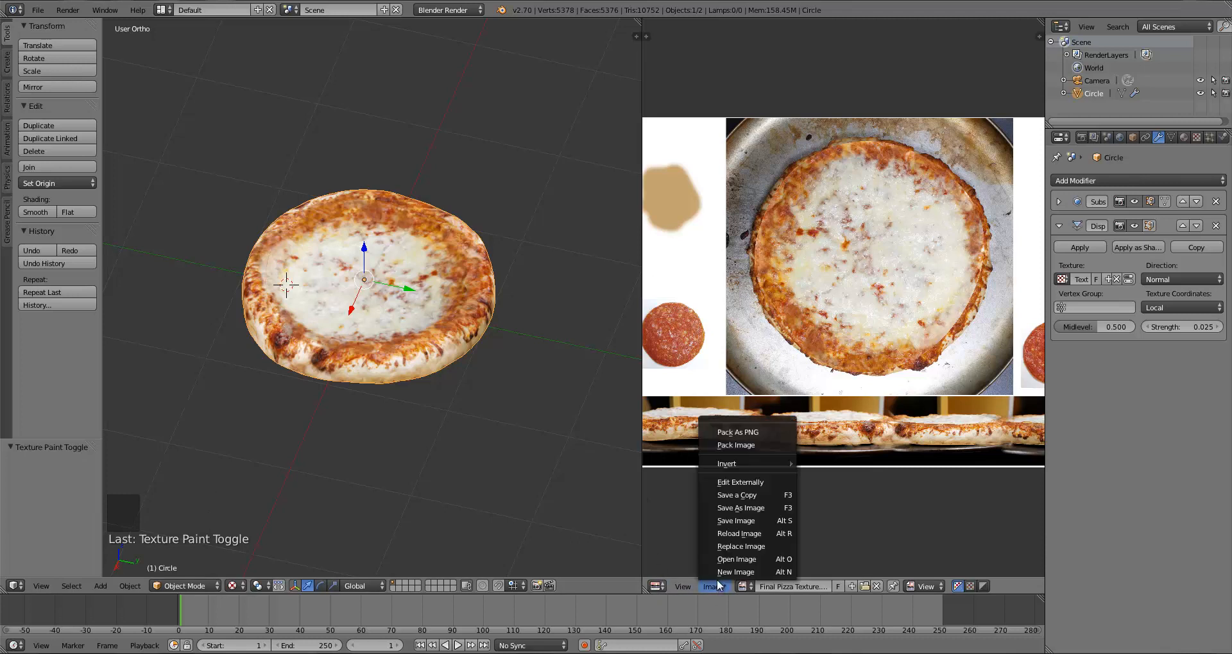
click(740, 521)
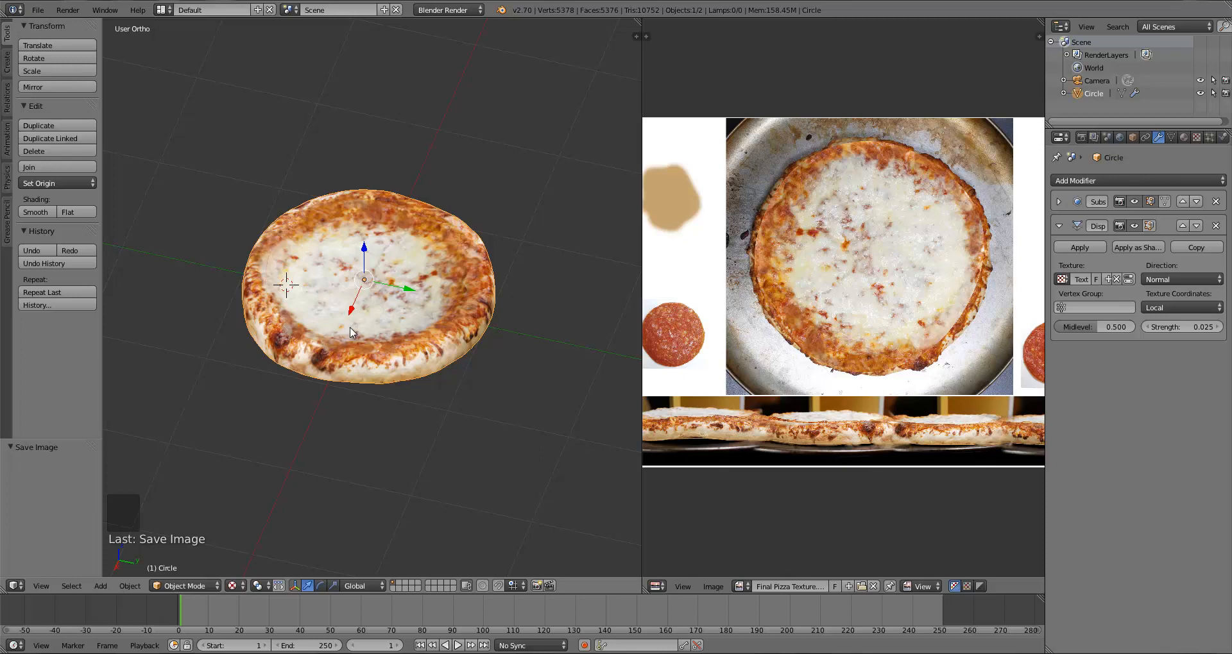
Examine the painted pizza model's top, underside and outer crust from several angles and from the front
middle_drag(393, 367, 393, 422)
scroll(395, 410, up, 5)
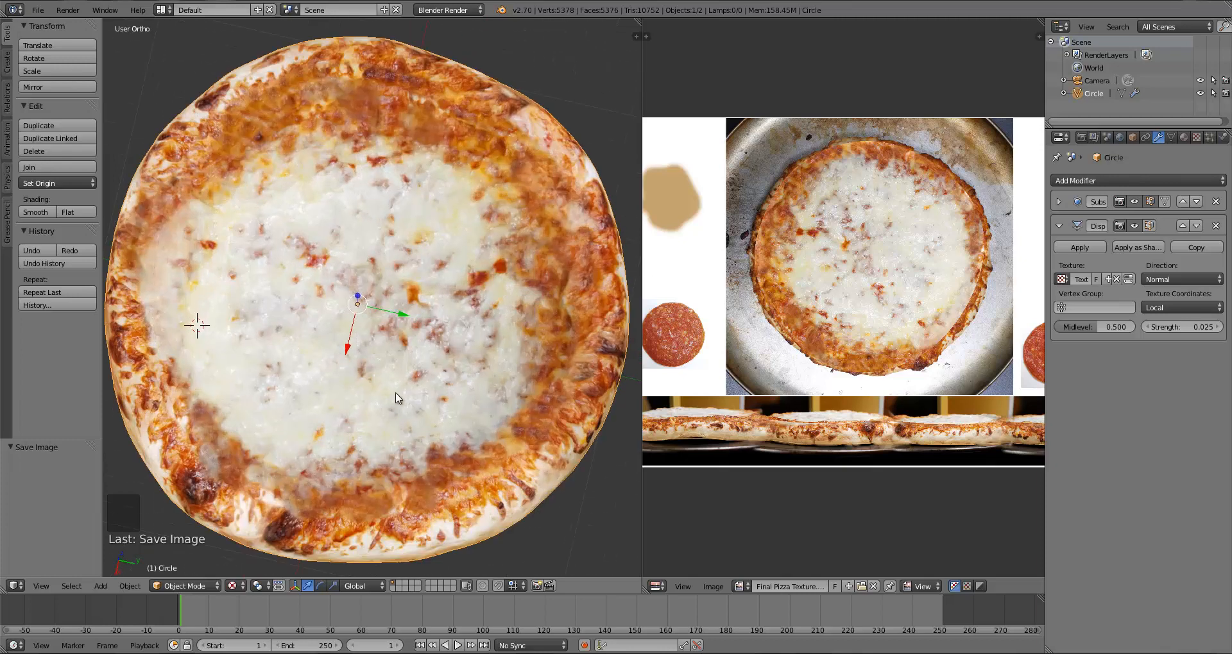
scroll(398, 398, down, 2)
middle_drag(400, 396, 444, 287)
middle_drag(517, 254, 505, 268)
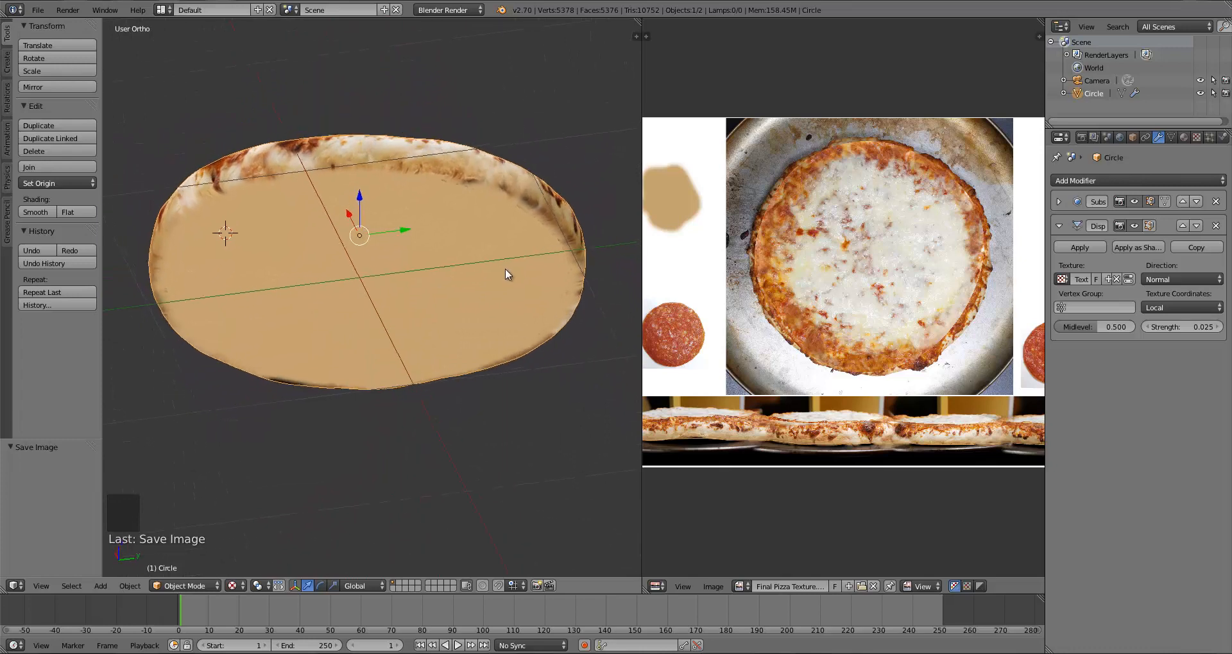
scroll(536, 247, up, 2)
middle_drag(581, 213, 384, 374)
scroll(483, 328, down, 2)
scroll(388, 323, up, 4)
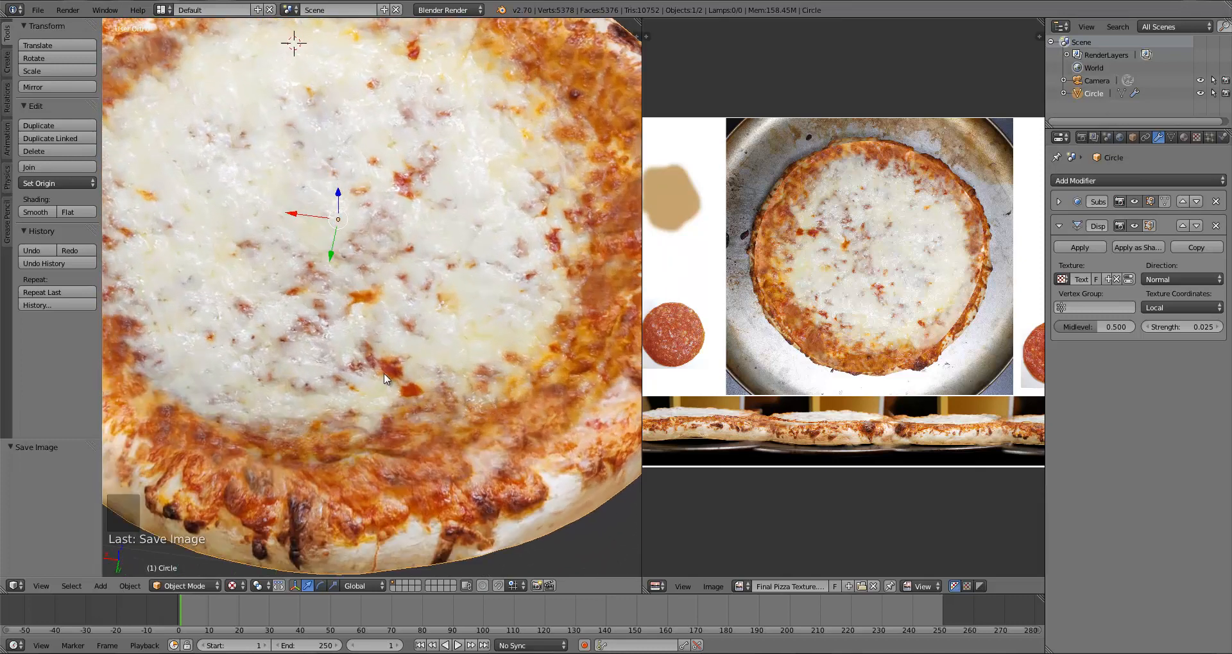
scroll(377, 383, down, 3)
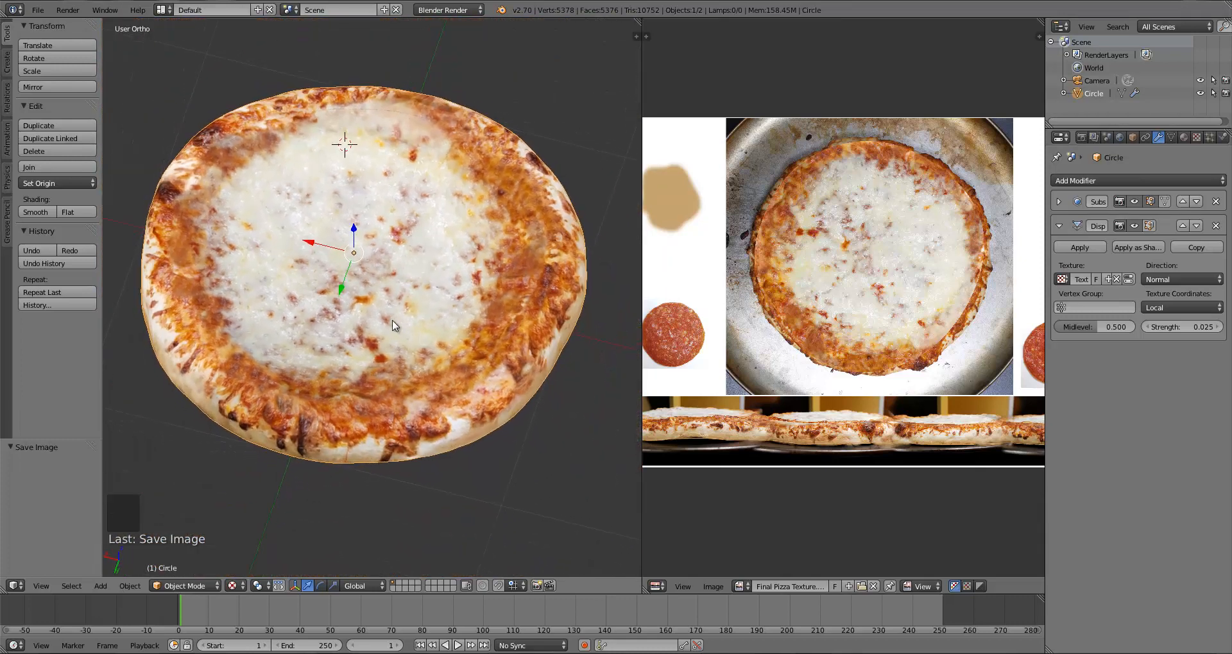
middle_drag(392, 326, 287, 315)
key(KP_1)
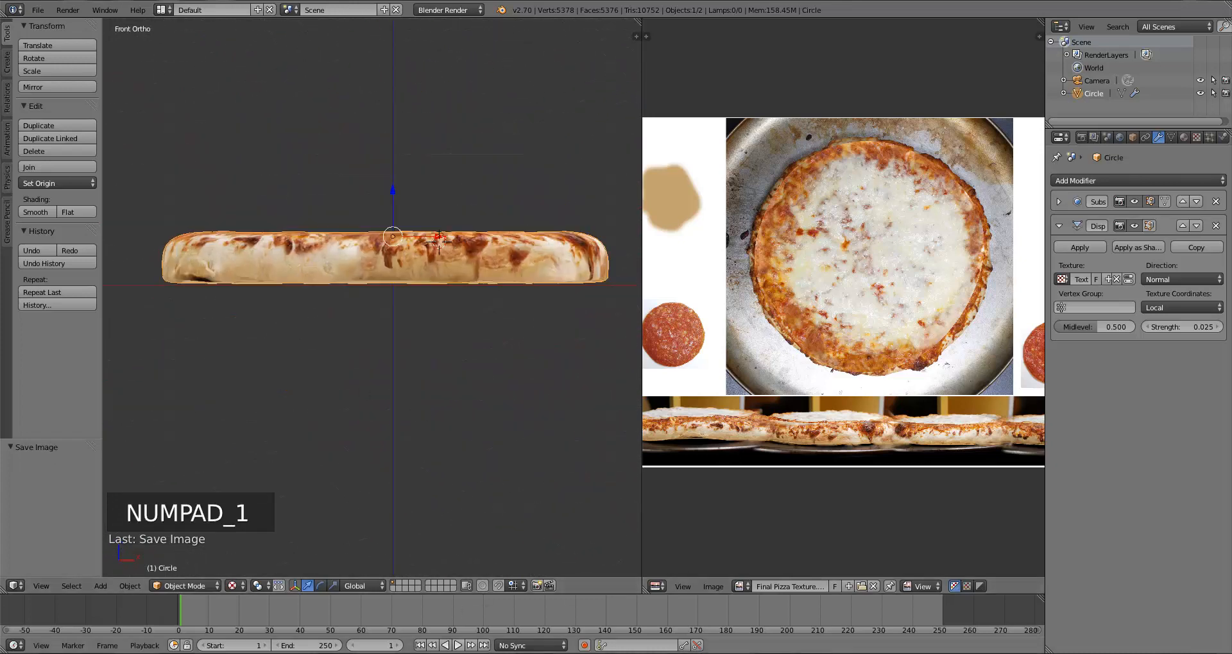
click(521, 653)
click(1203, 571)
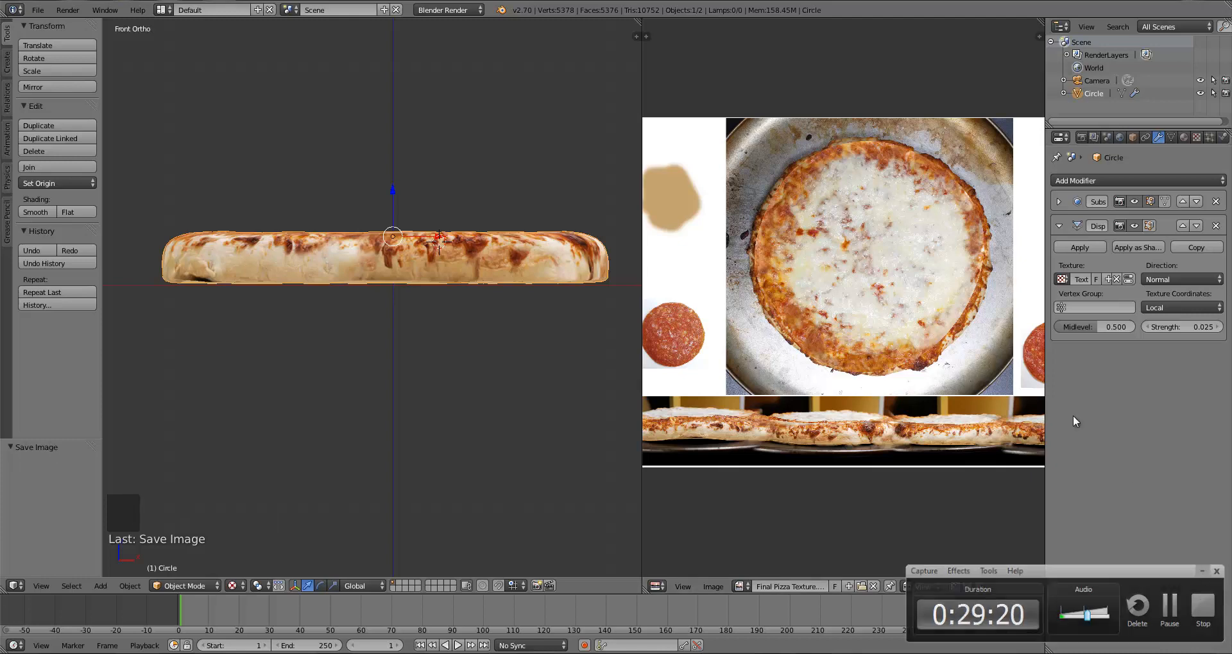
Add a mesh circle in the top view and set its vertices to 16
middle_drag(433, 268, 512, 327)
scroll(400, 315, down, 5)
key(KP_5)
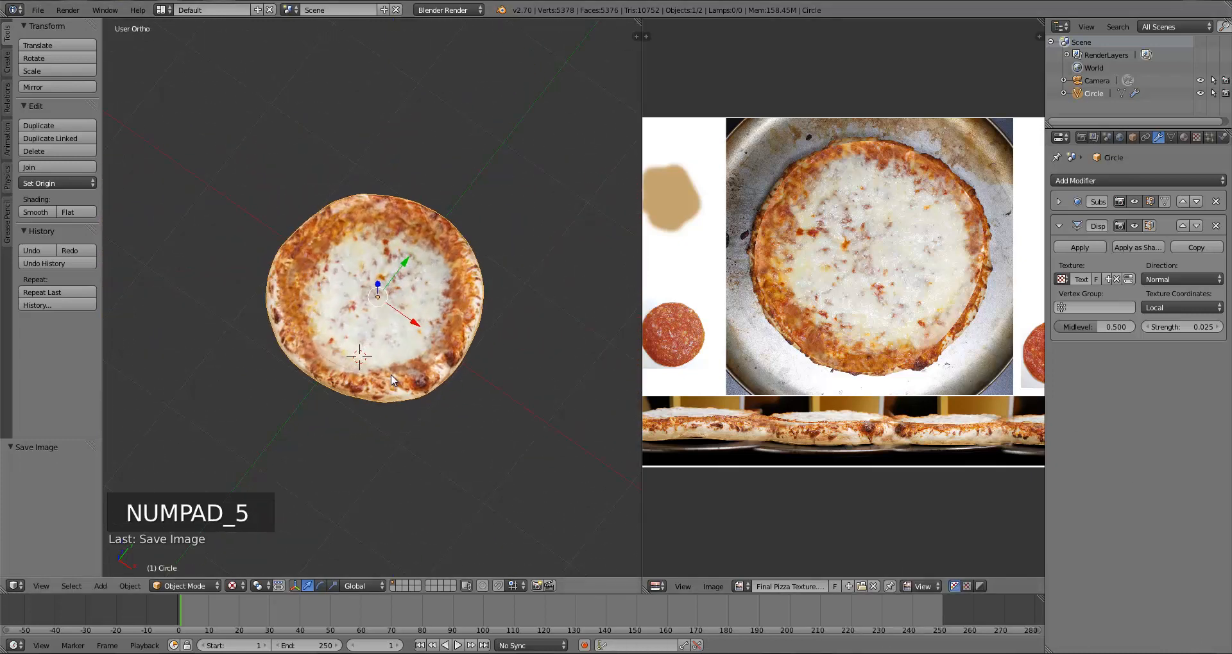
key(KP_7)
key(shift+a)
mouse_move(510, 272)
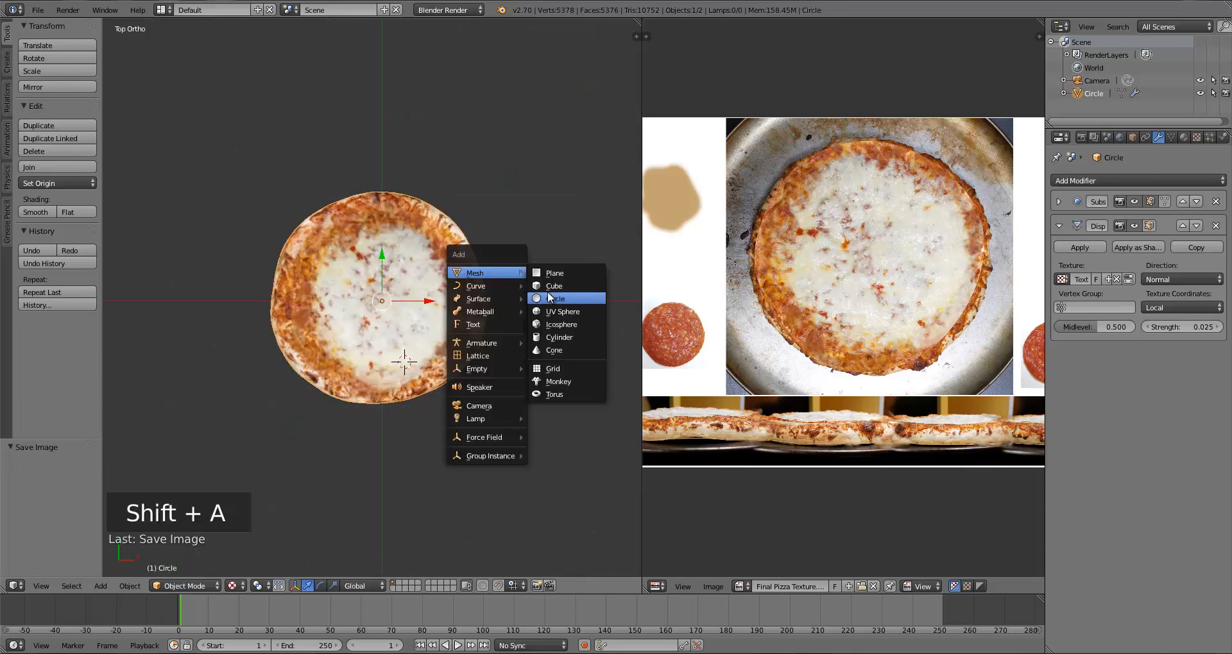
click(548, 299)
shift+middle_drag(465, 375, 352, 391)
click(67, 476)
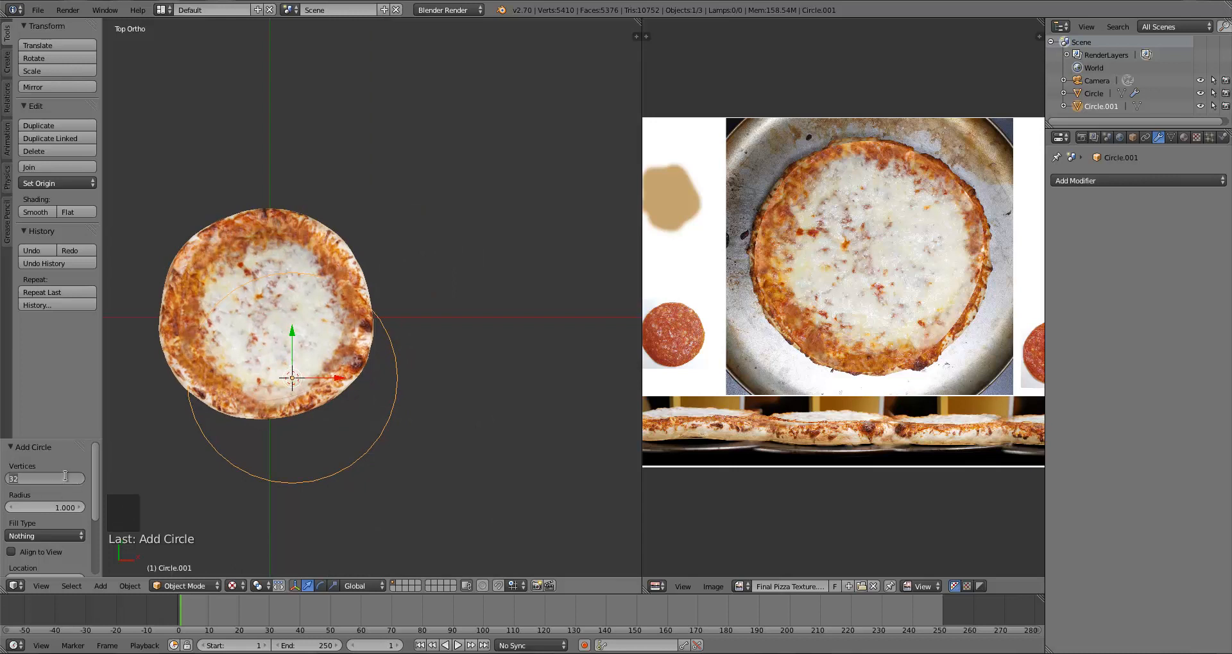
text(16)
key(Return)
Place the new circle to the right of the pizza and scale it down to roughly 60 percent of the pizza's width
key(f)
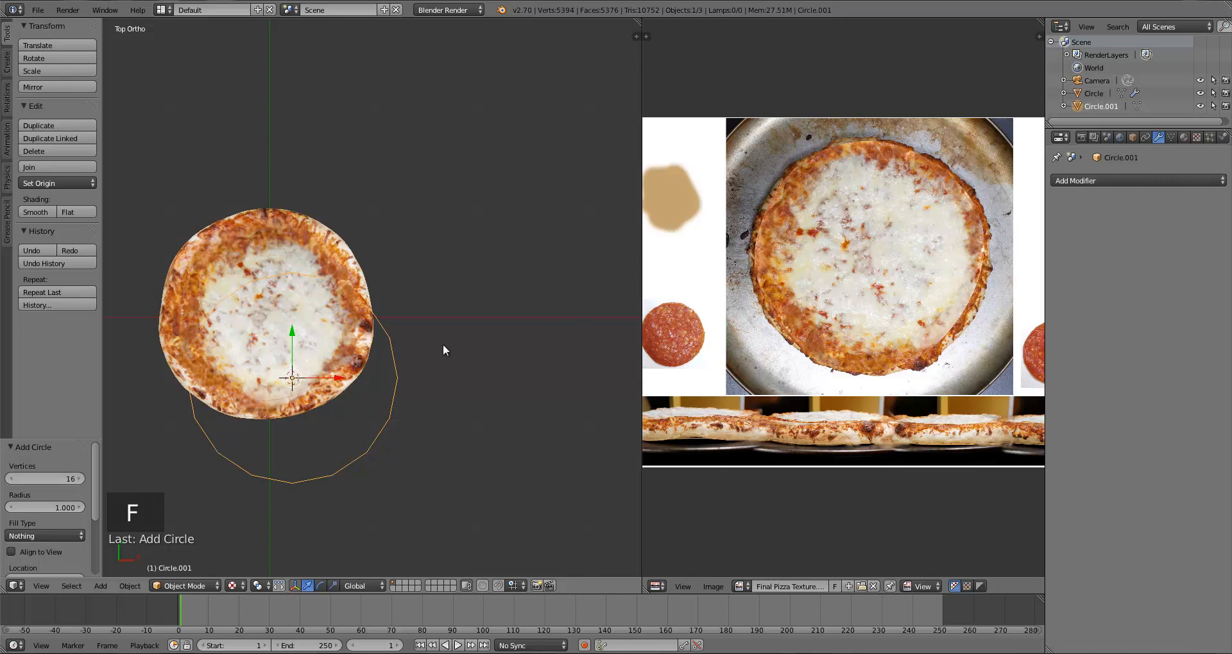
key(g)
click(490, 288)
key(s)
click(505, 364)
Fill the circle by extruding its vertices in place and merging them at the center
key(Tab)
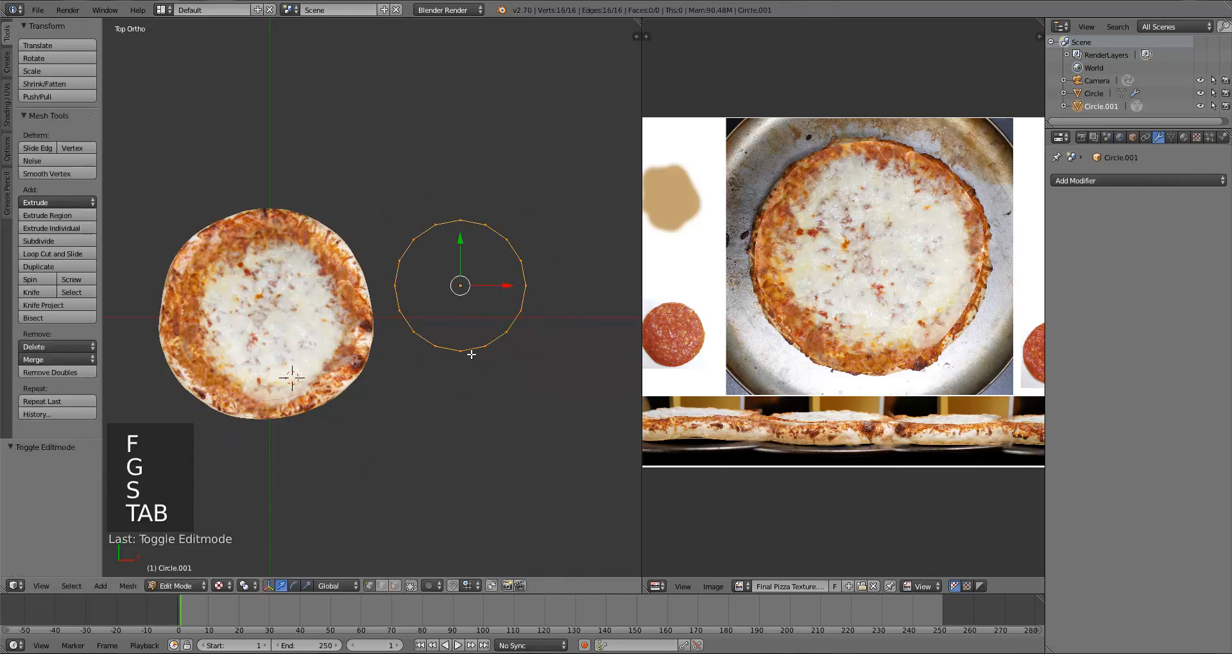
key(e)
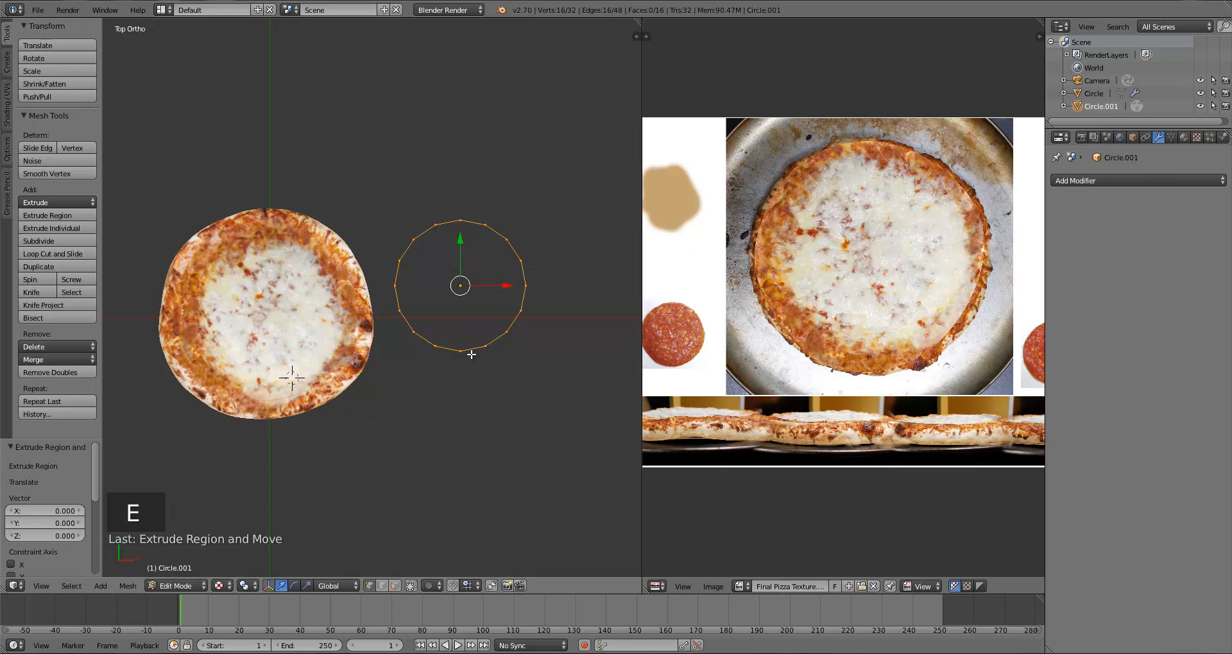
key(alt+m)
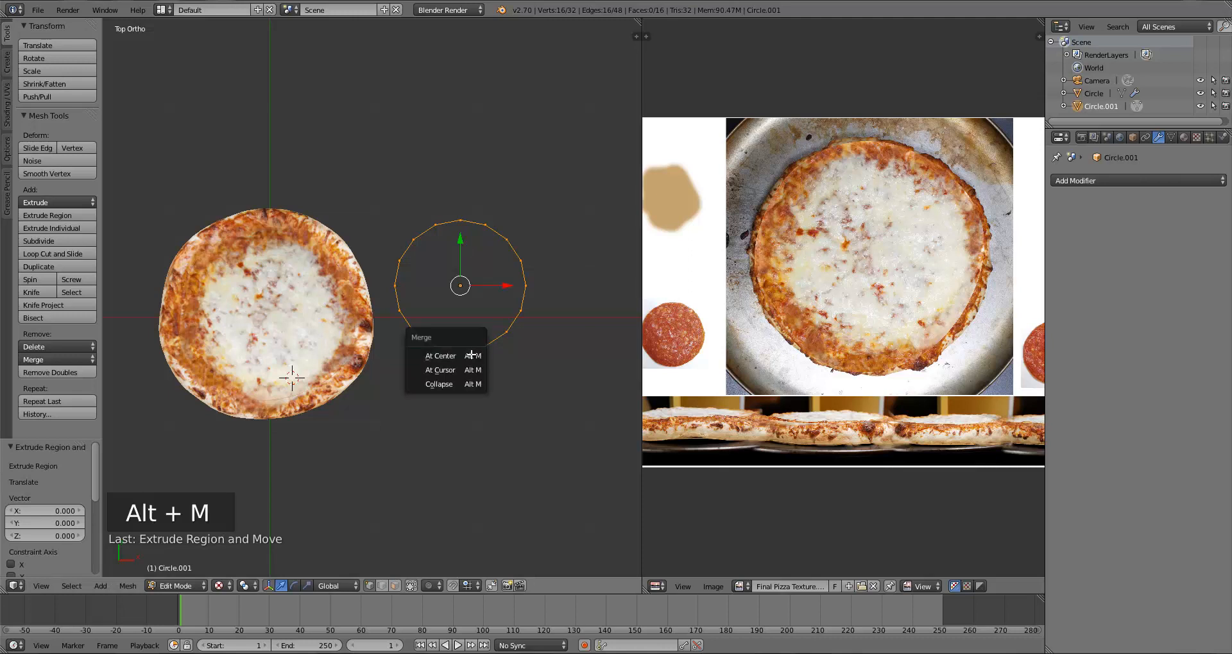
click(440, 355)
key(a)
key(Tab)
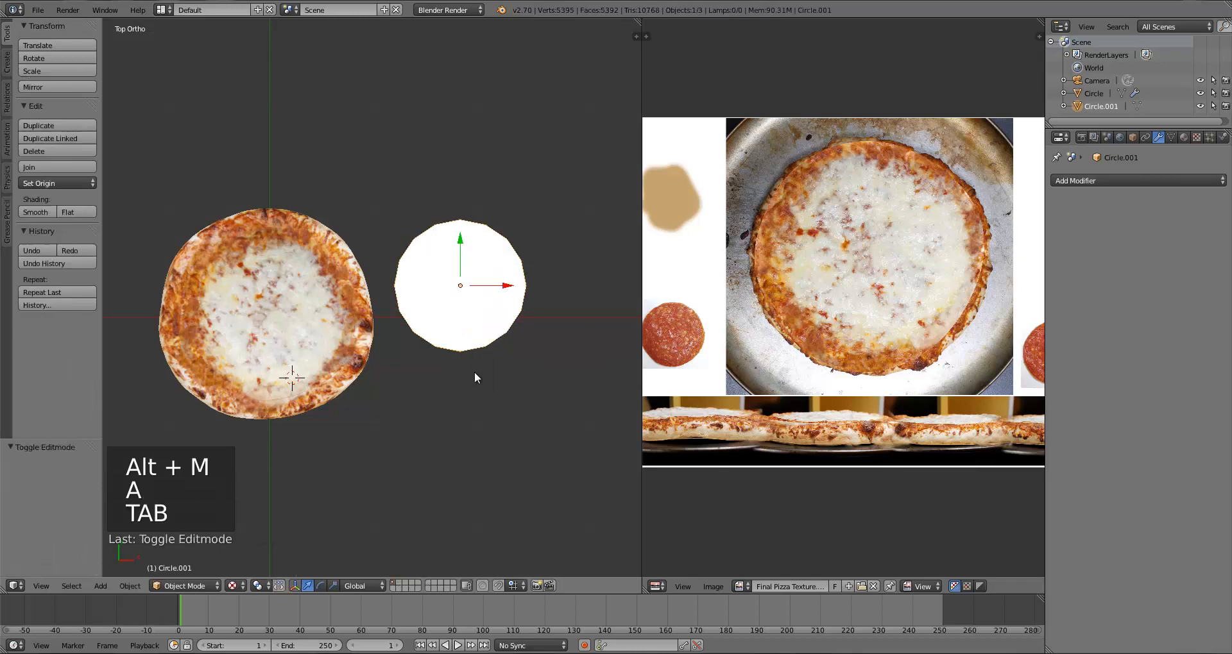
Give the filled disc thickness by extruding all of it about 0.013 downward along Z in the front view
middle_drag(475, 371, 350, 422)
click(241, 584)
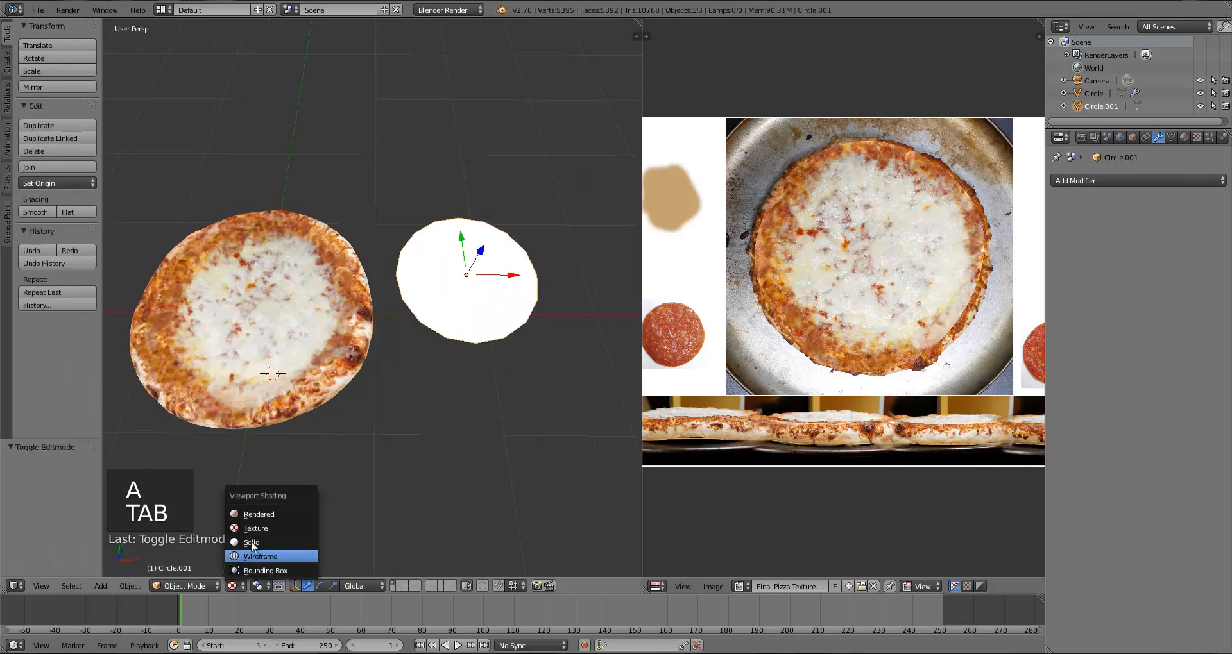
middle_drag(537, 340, 456, 341)
key(KP_1)
key(Tab)
key(a)
key(a)
key(e)
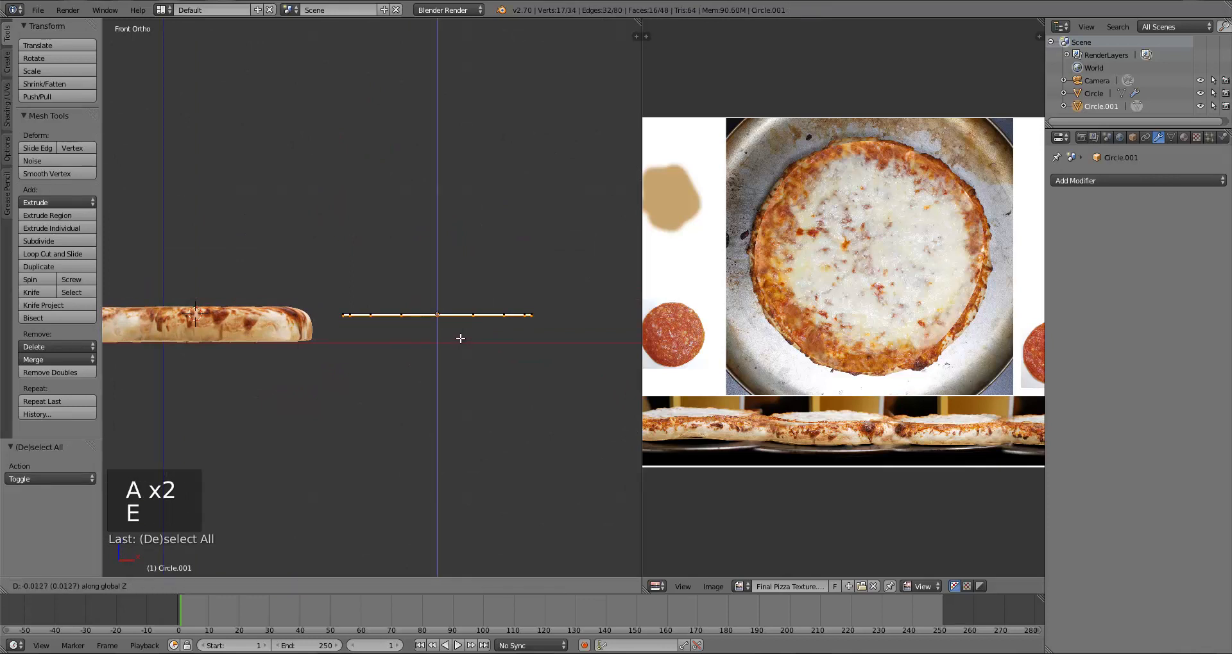
click(461, 338)
key(a)
key(Tab)
middle_drag(531, 317, 423, 338)
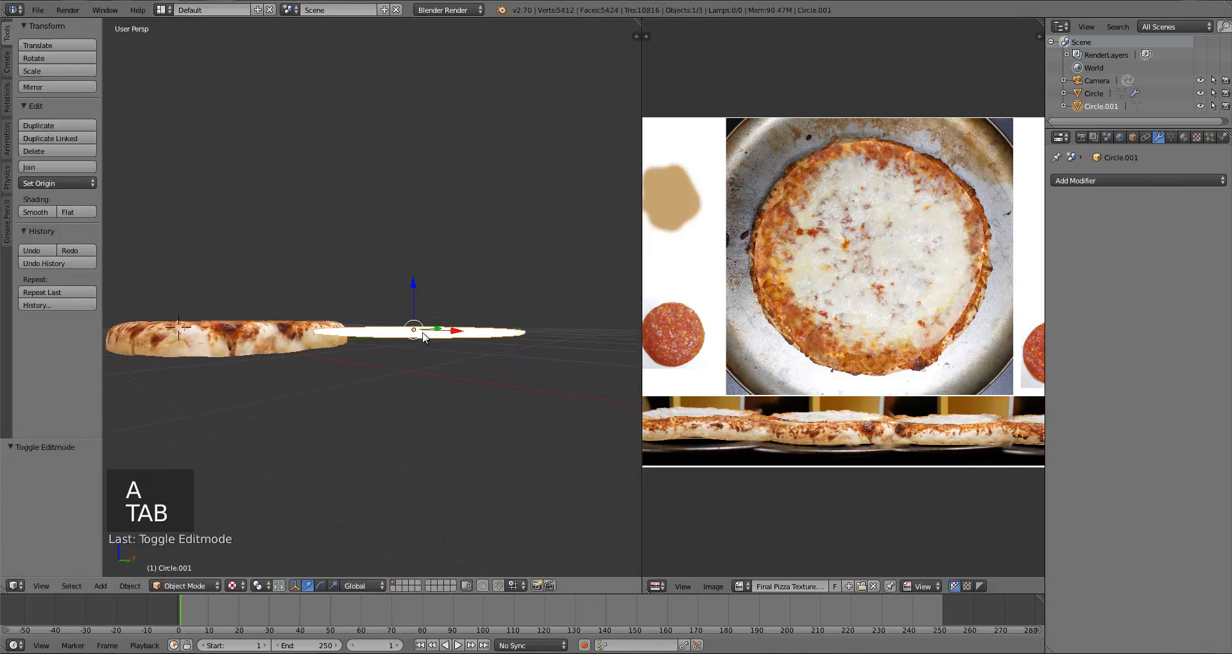
Undo the disc's extrusion and center fill, and open the plain circle in Edit Mode
key(KP_1)
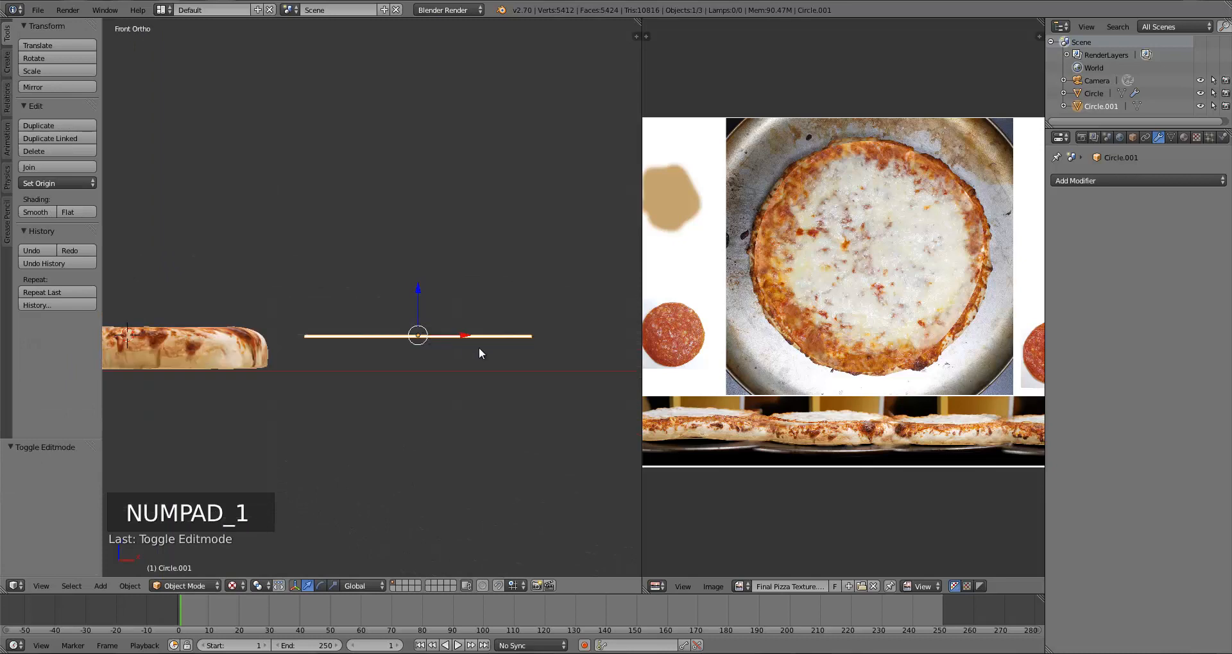
key(ctrl+z)
key(ctrl+z)
key(Tab)
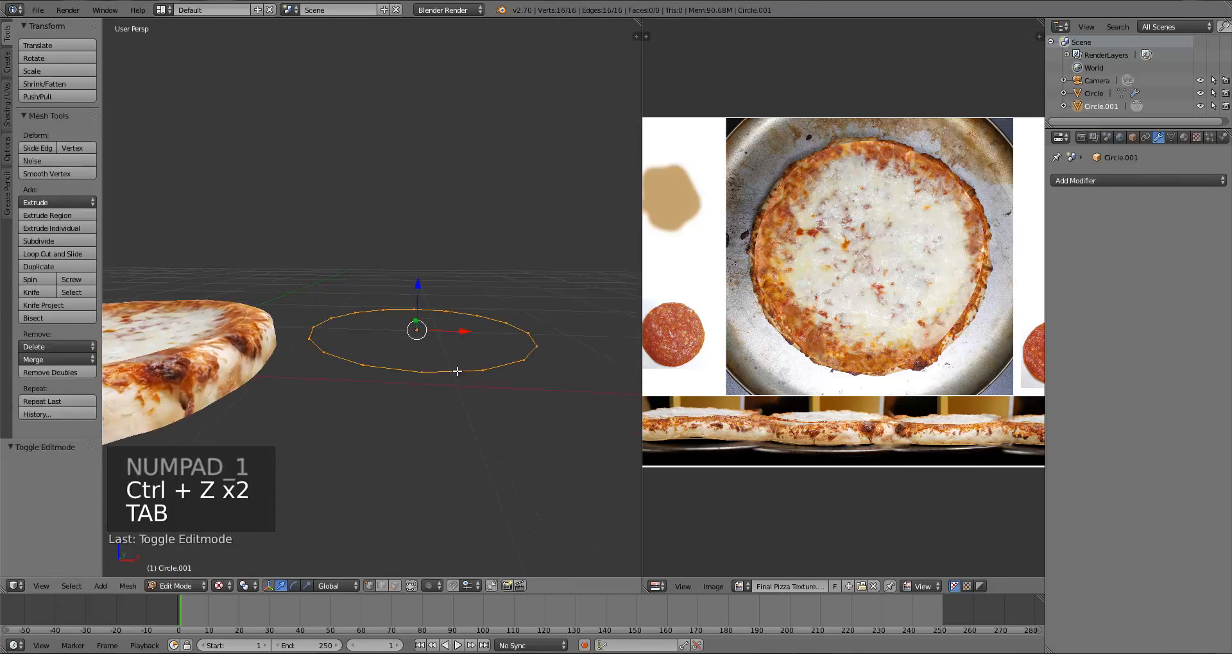
Fill the circle by extruding its vertices in place and merging them at the center, and leave Edit Mode
key(e)
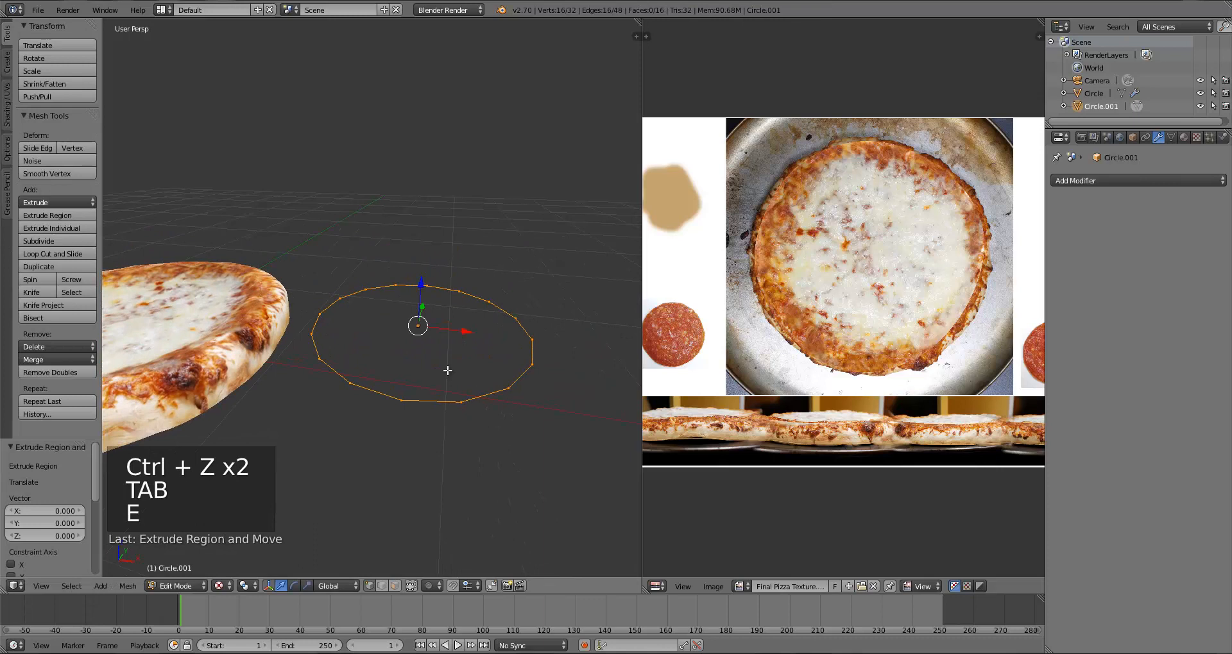
key(alt+m)
click(447, 372)
key(a)
key(Tab)
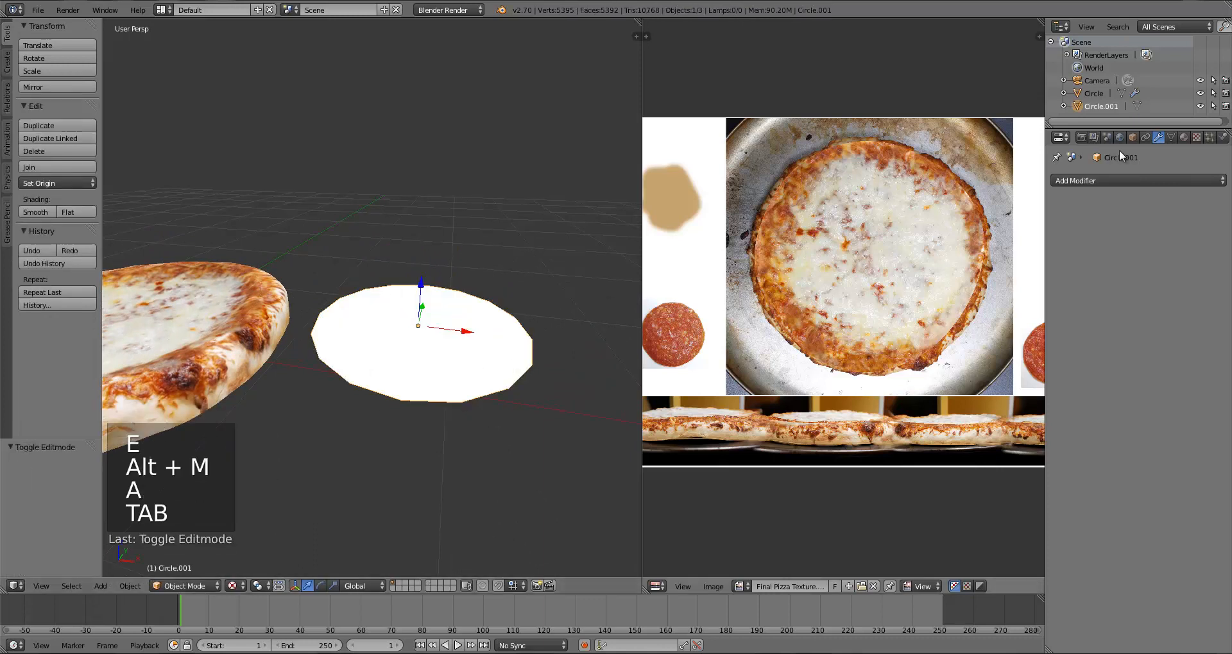
Show the viewport in Solid shading and add a Solidify modifier with a thickness of 0.025 to the disc
click(233, 585)
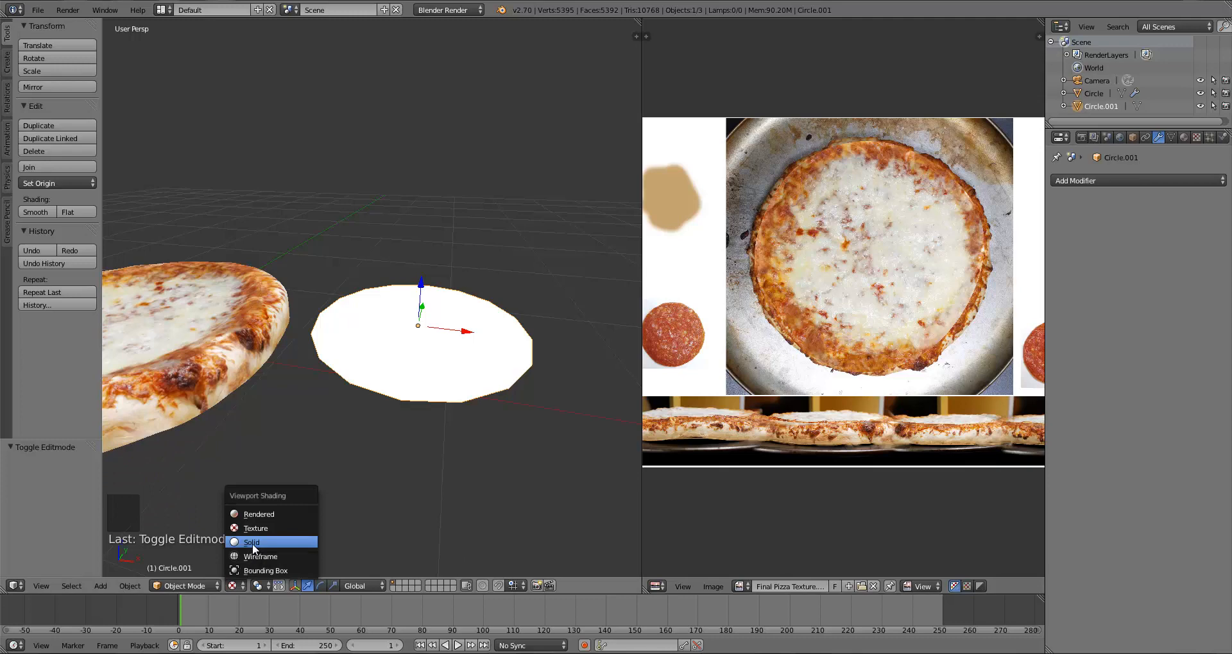
click(252, 544)
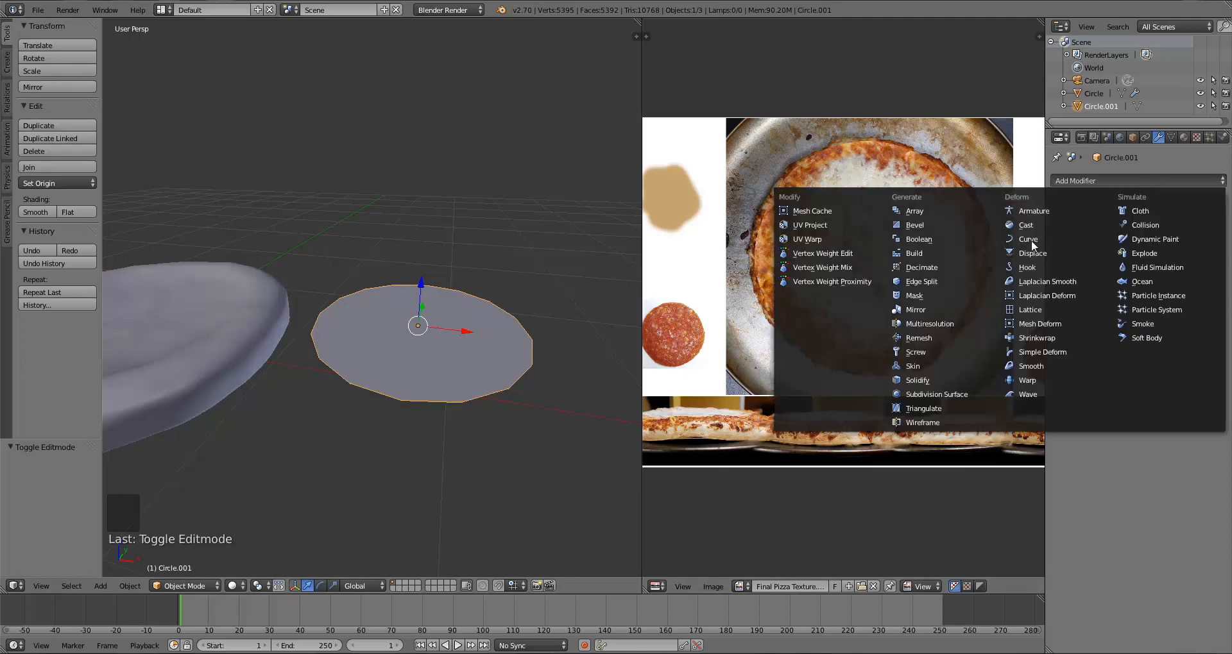
click(930, 379)
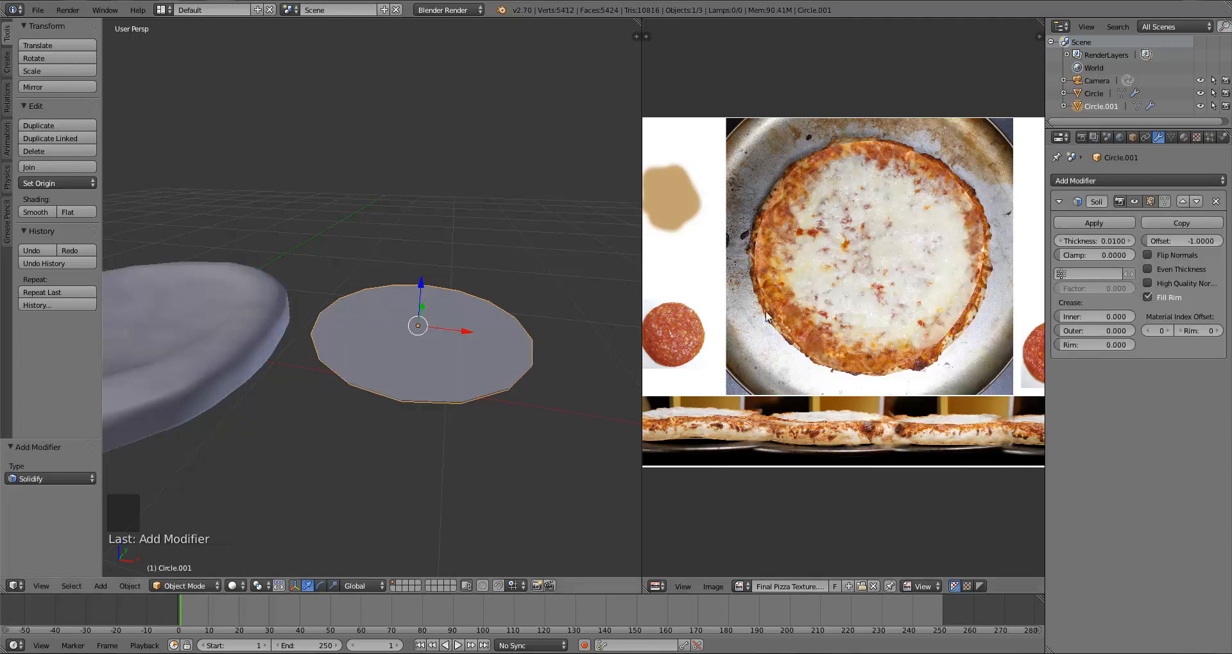
middle_drag(512, 385, 414, 385)
key(KP_5)
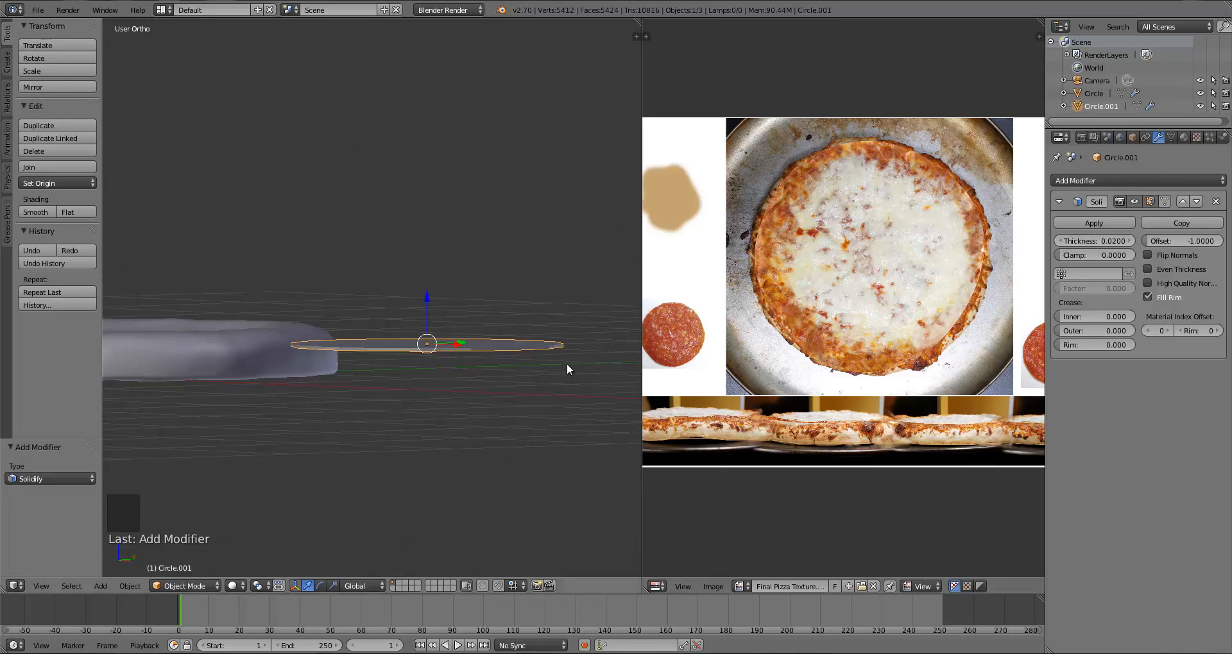
middle_drag(567, 363, 523, 391)
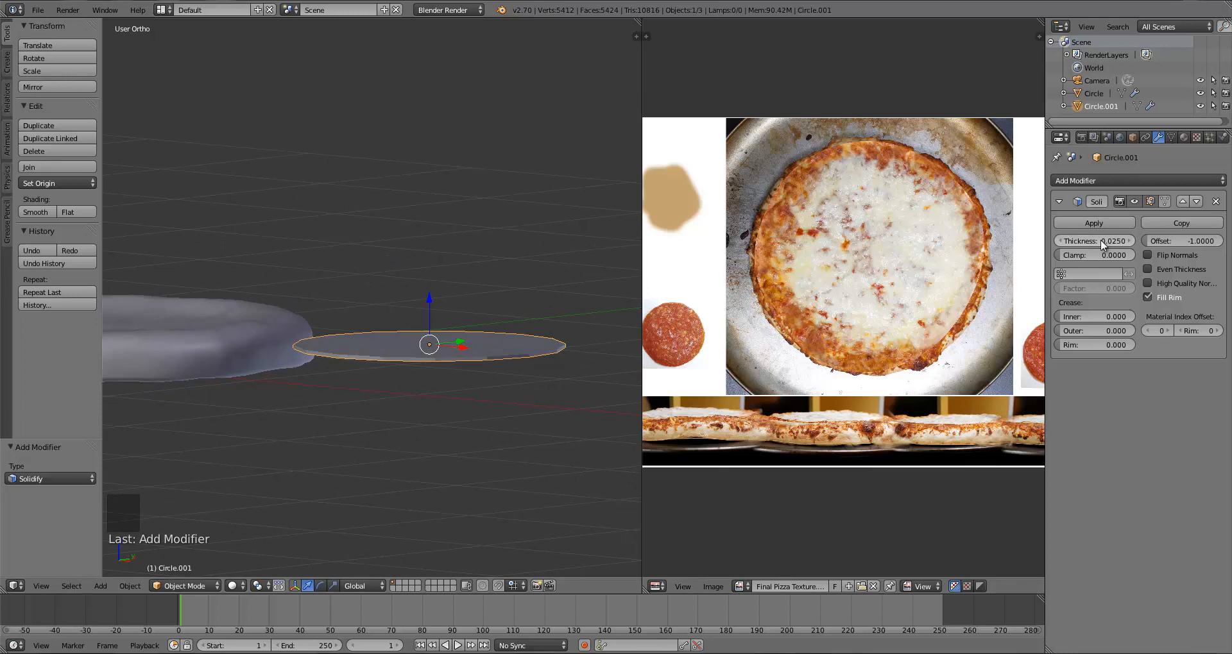
Add a Subdivision Surface modifier with 2 view and 2 render subdivisions to the disc and shade it smooth
click(1061, 202)
click(1066, 183)
click(941, 391)
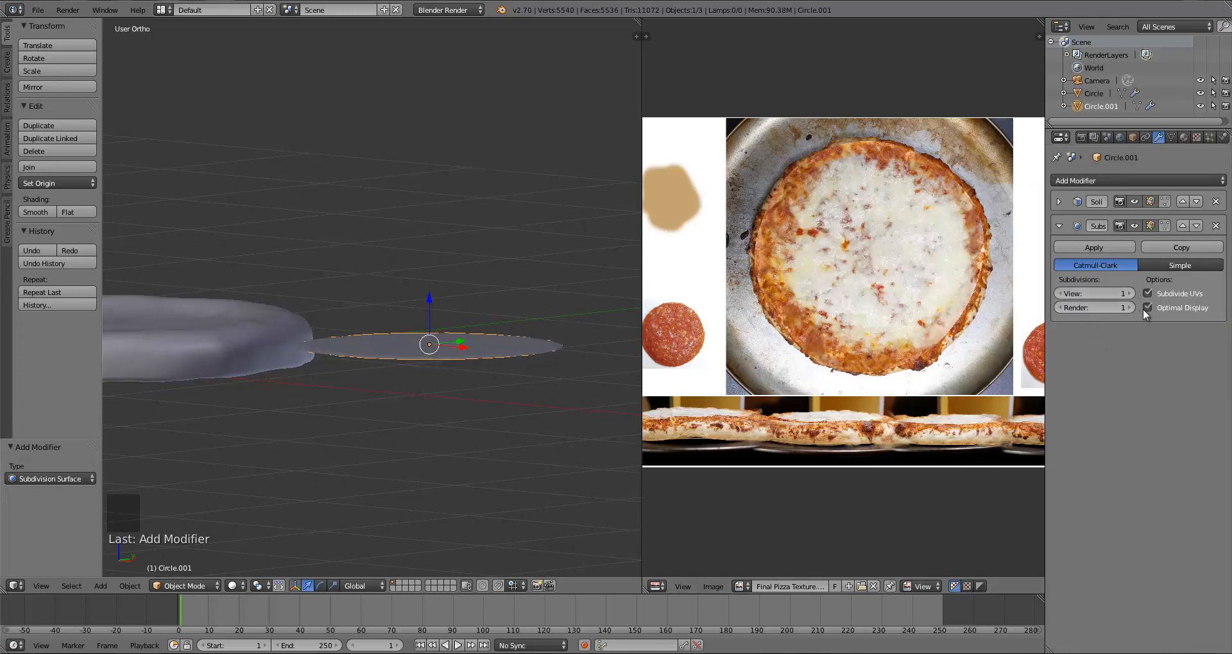
middle_drag(421, 332, 406, 463)
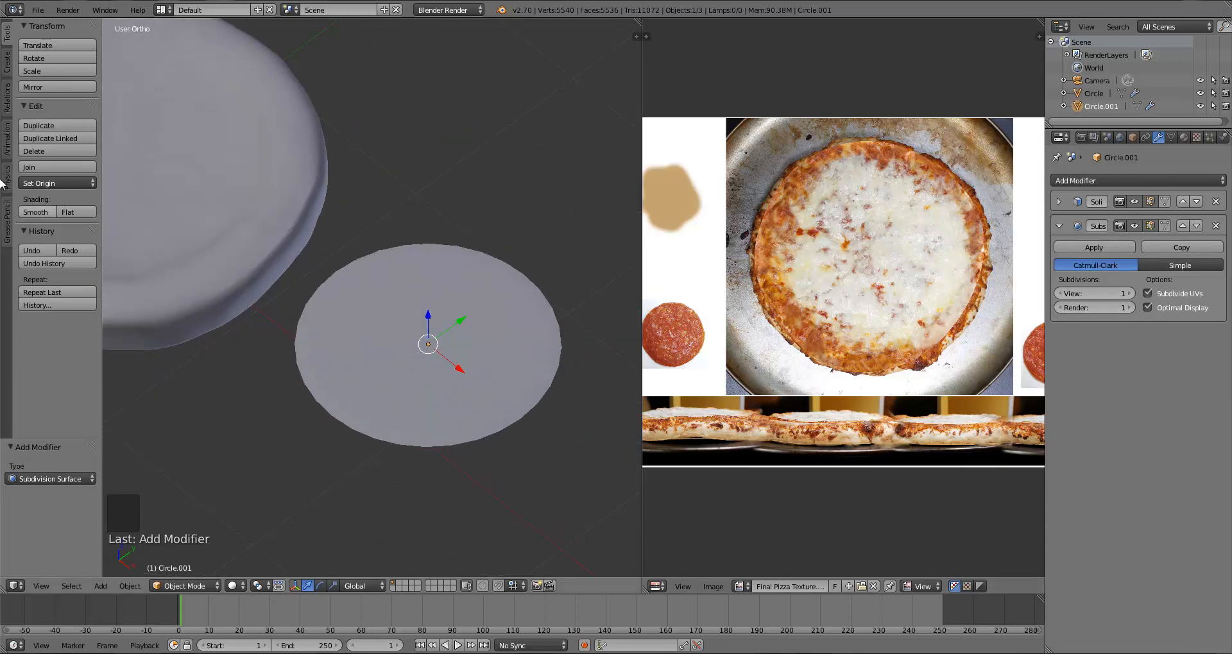
click(35, 212)
click(1129, 297)
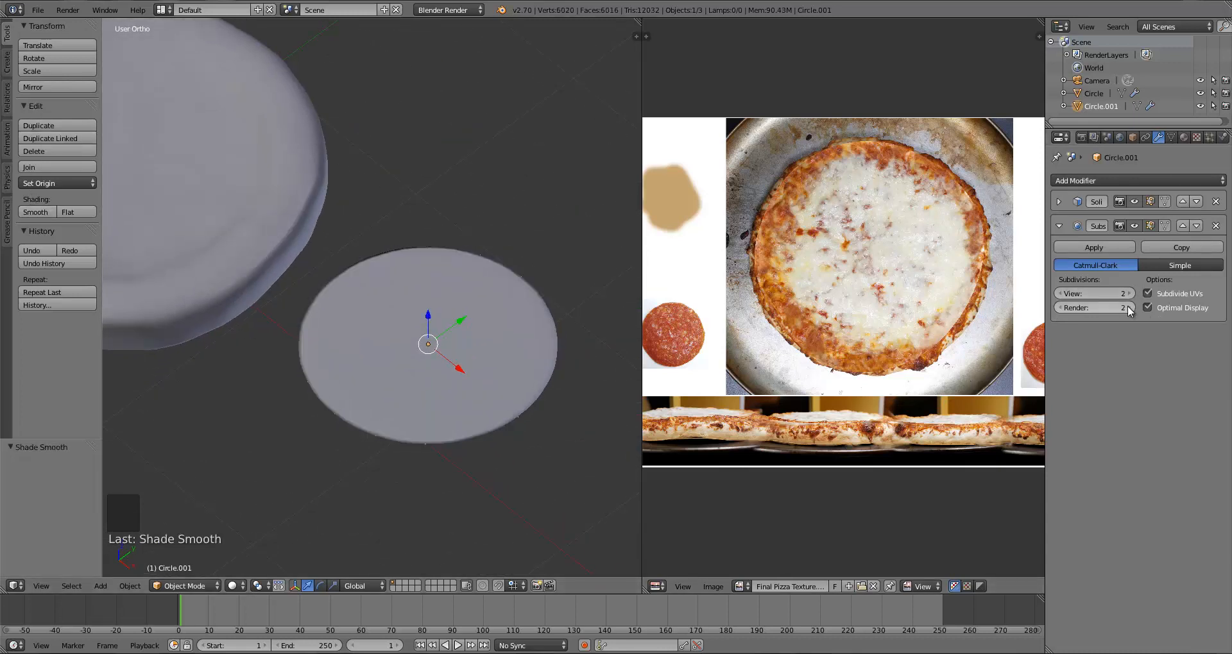
Open the disc in Edit Mode and try to add a loop cut across its radial edges
key(Tab)
key(ctrl+r)
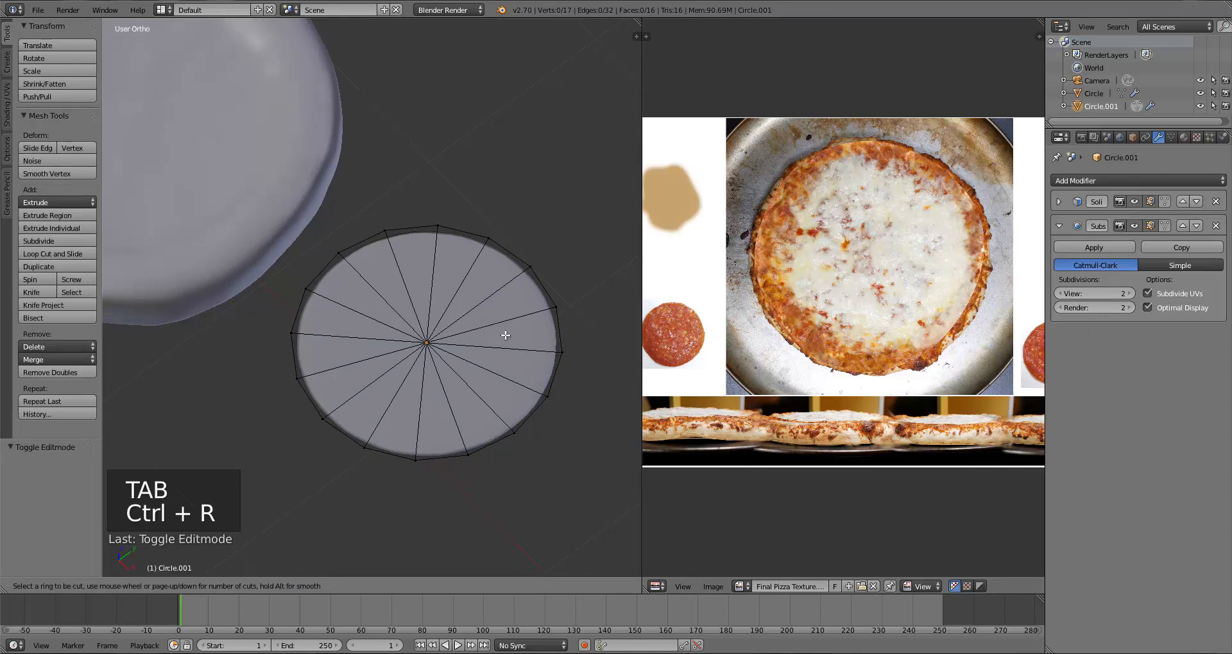
click(497, 313)
key(ctrl+z)
key(ctrl+z)
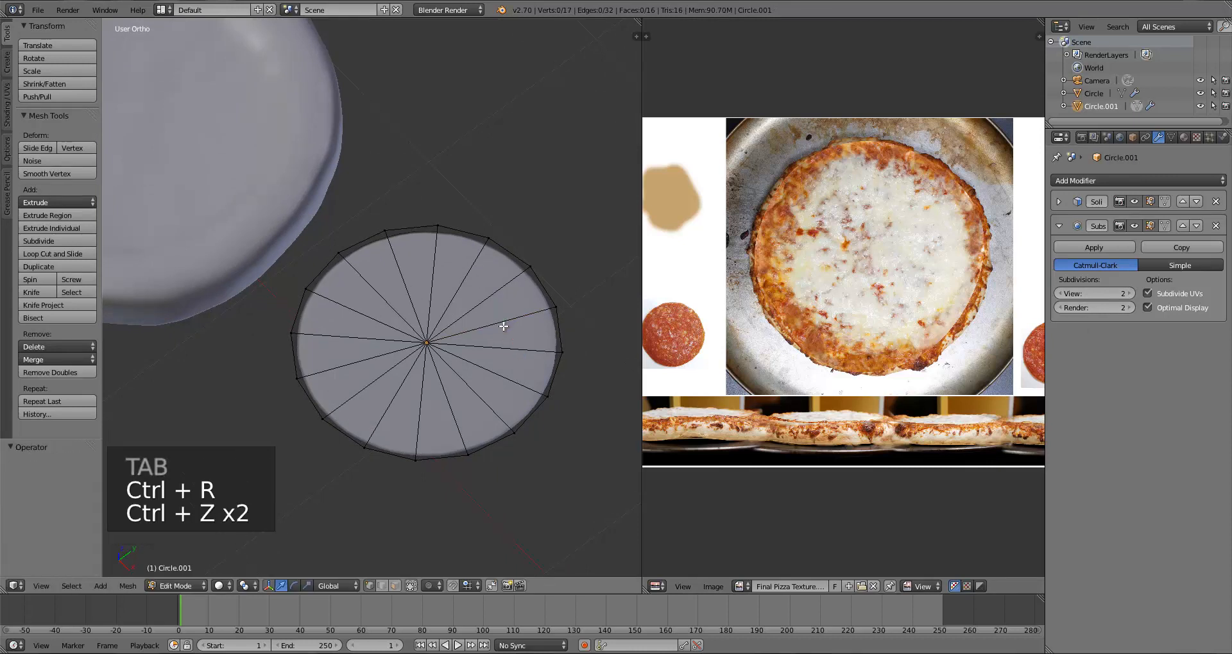
Select the disc's radial edges around the center and subdivide them once to form an inner ring
key(ctrl+Tab)
key(e)
key(b)
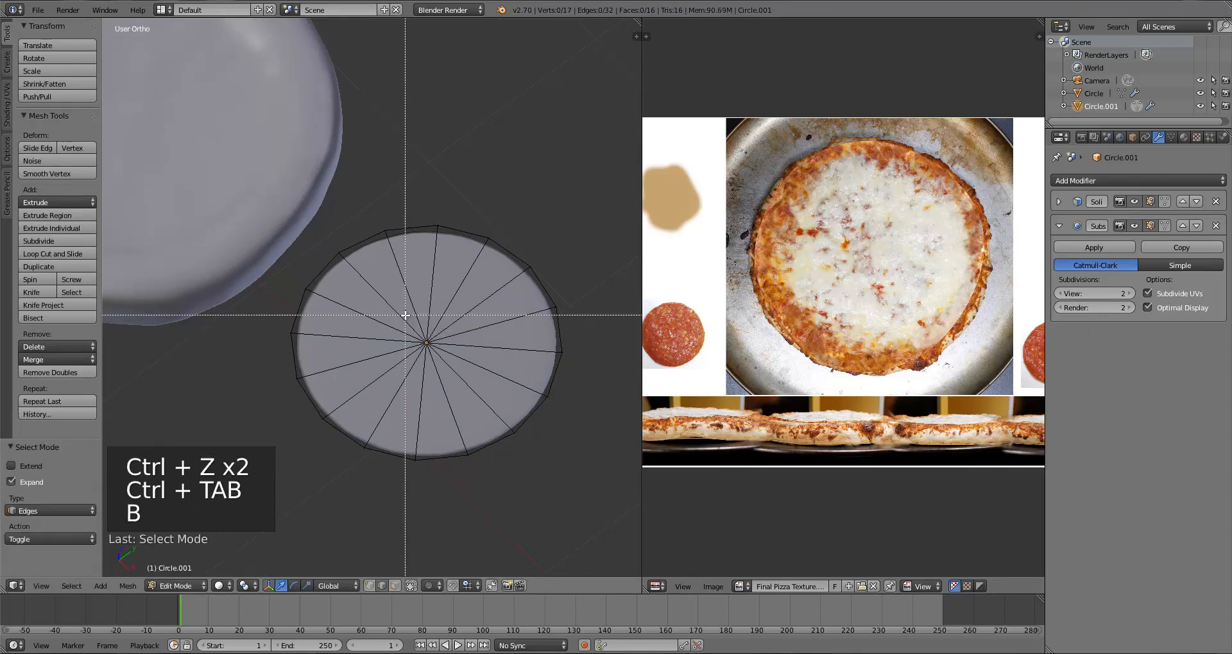
drag(405, 315, 451, 345)
key(w)
click(452, 345)
key(ctrl+Tab)
click(453, 331)
key(a)
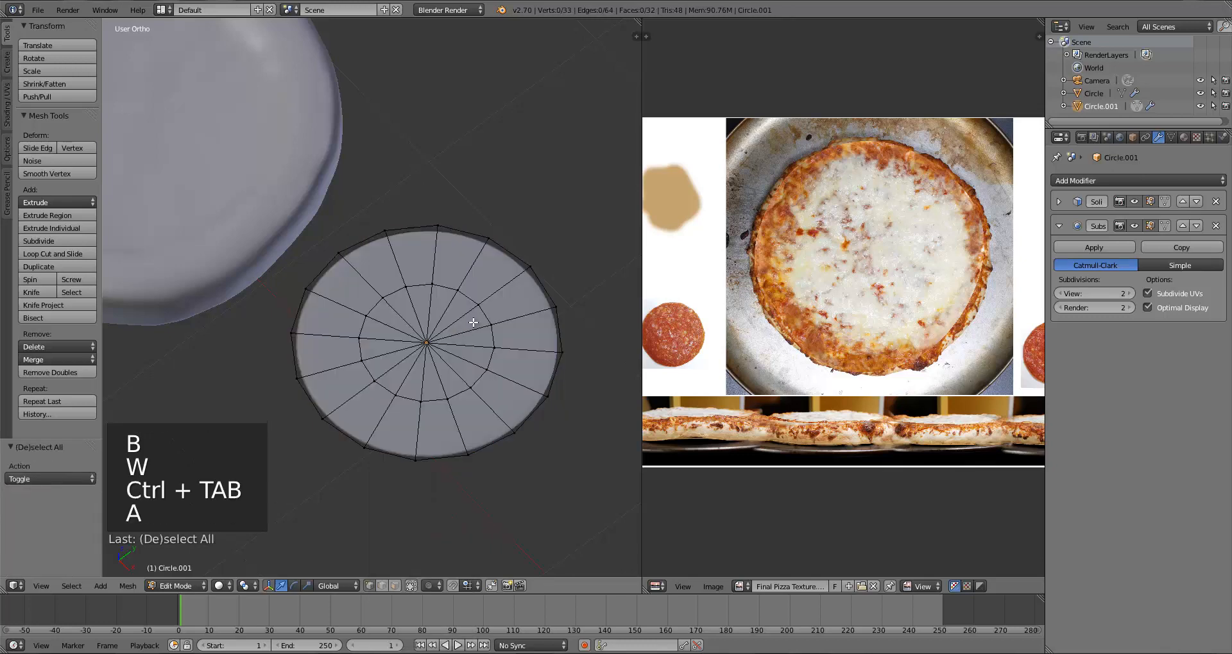
Scale the inner edge ring up by about 1.9 so it sits just inside the rim, and leave Edit Mode
alt+right_click(481, 315)
key(s)
click(611, 343)
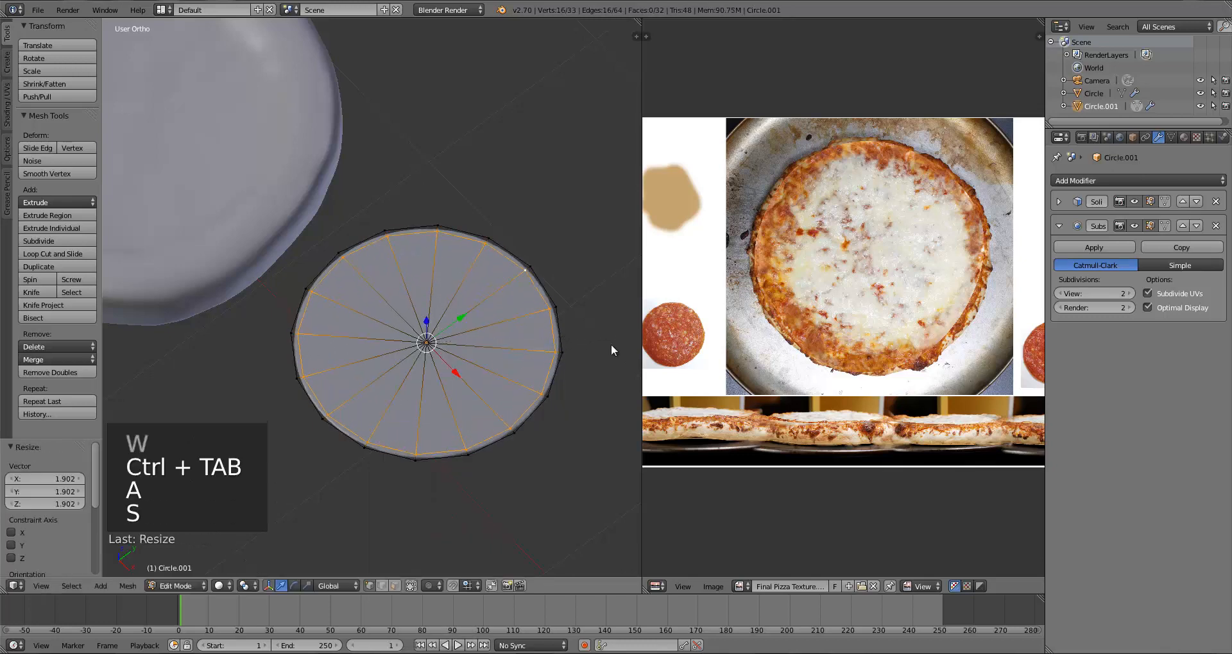
key(Tab)
middle_drag(538, 334, 427, 327)
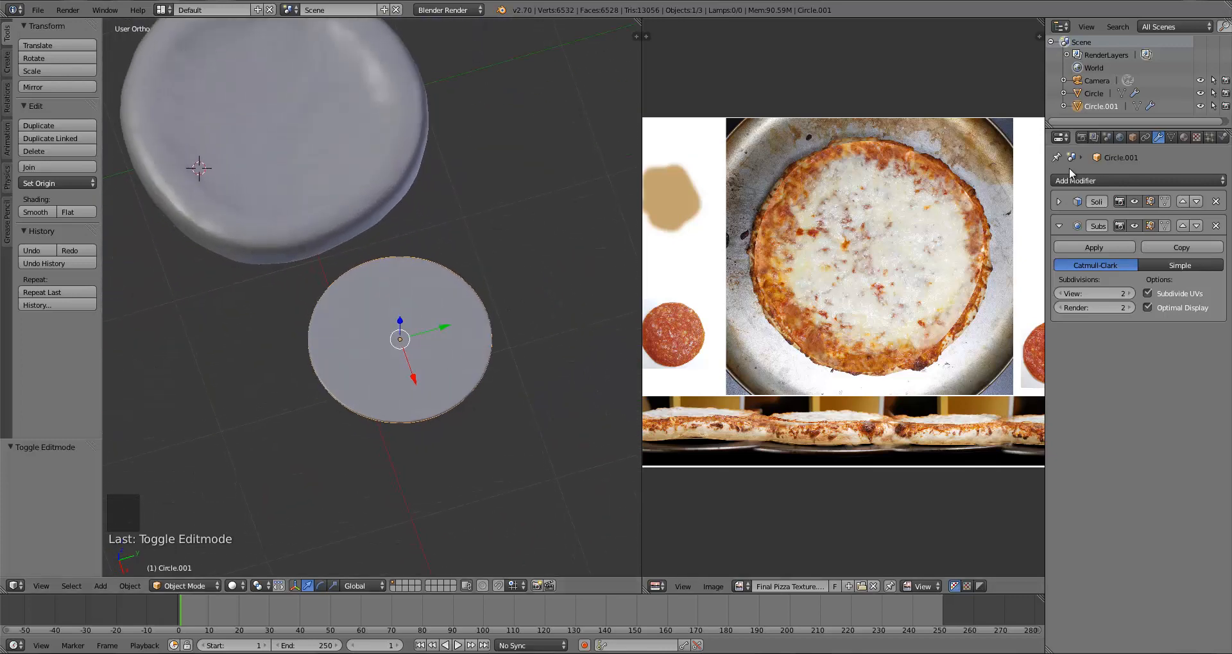
Set the disc's Solidify thickness to 0.015
click(1059, 201)
click(1088, 241)
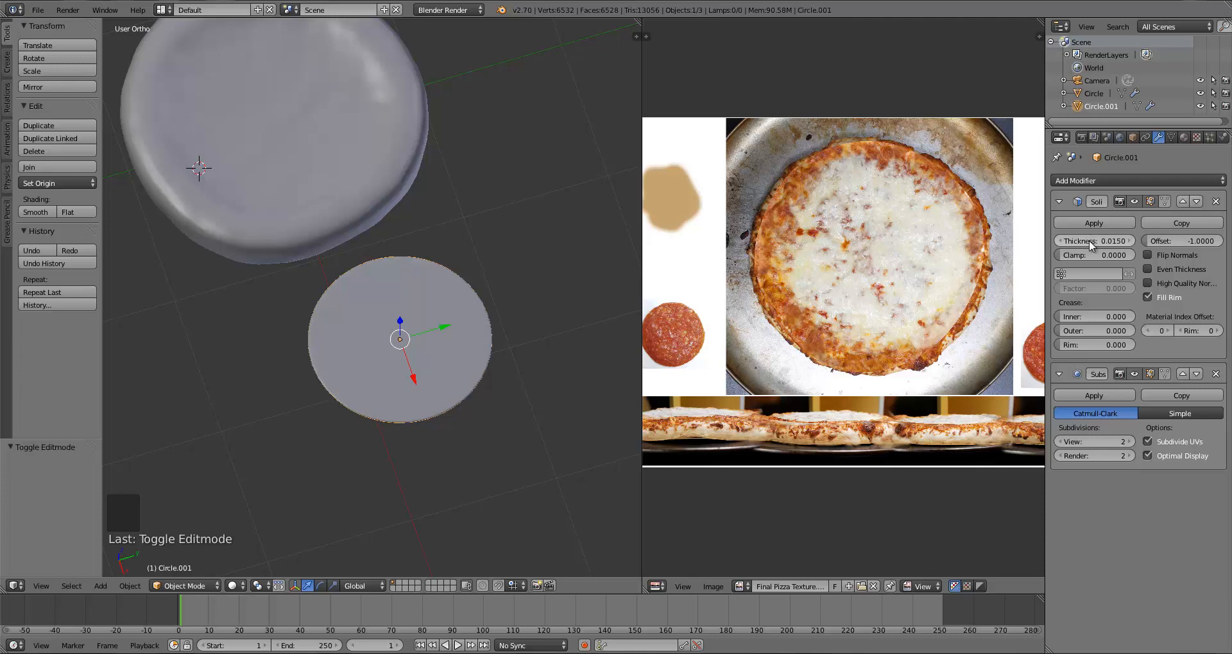
middle_drag(456, 454, 498, 402)
Show textures in the viewport and UV-map the whole disc with Project From View in the top view
key(KP_7)
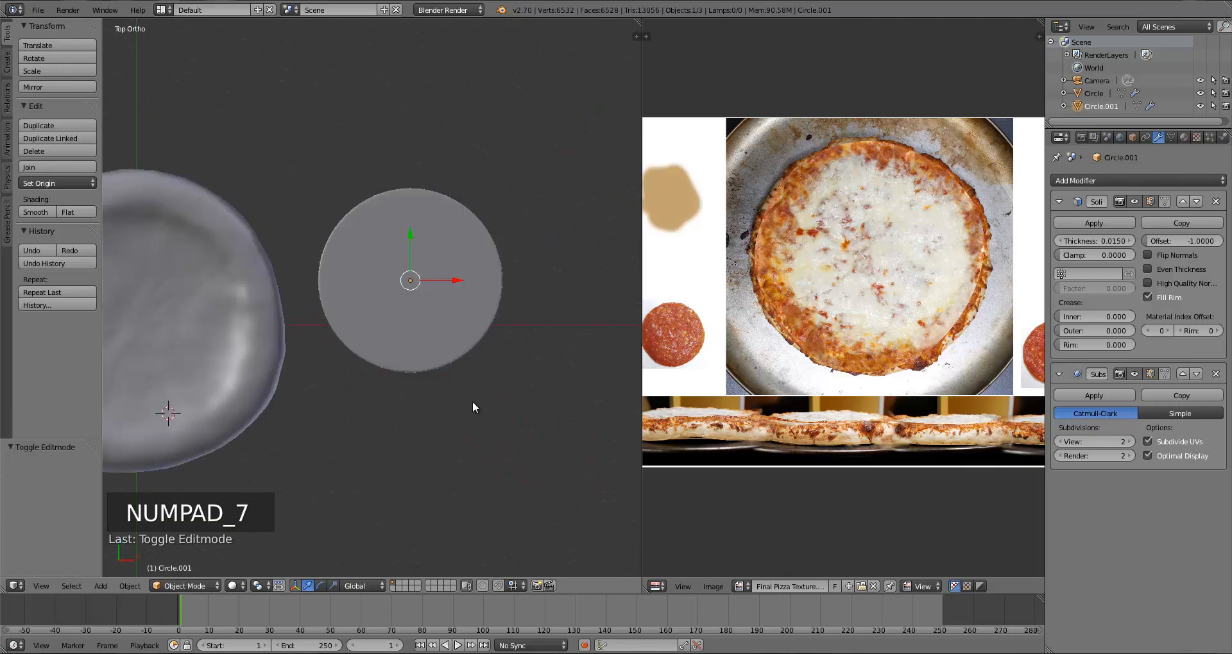
click(234, 585)
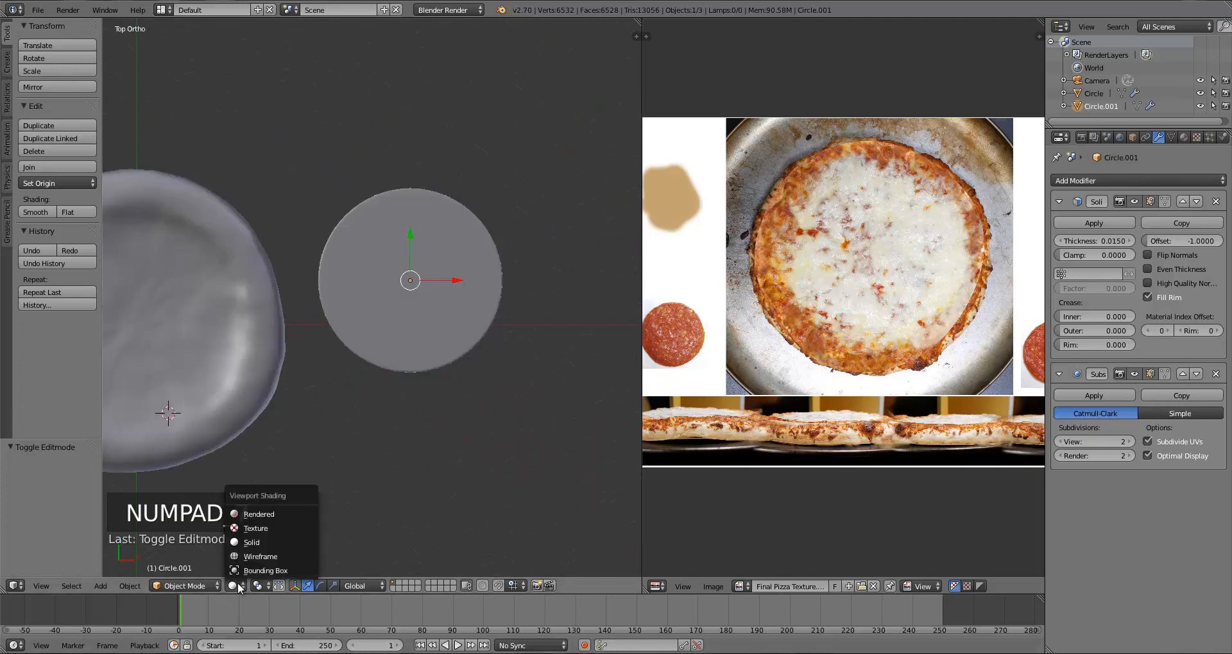
click(255, 529)
key(Tab)
key(a)
key(a)
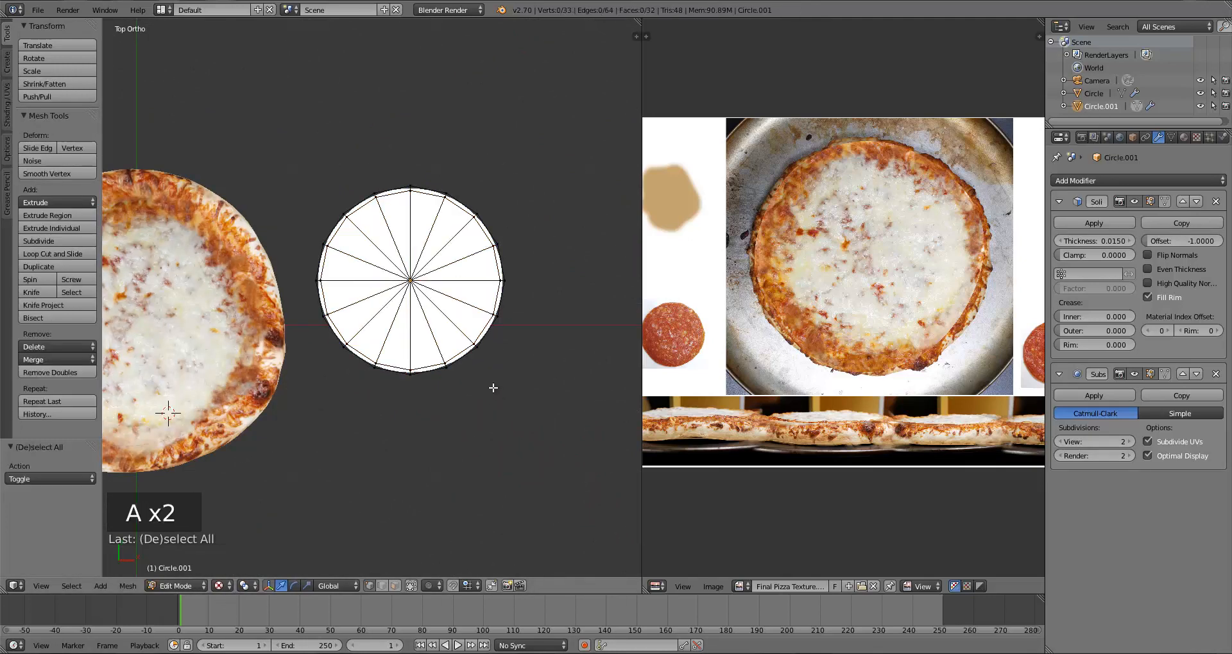
key(a)
key(a)
key(u)
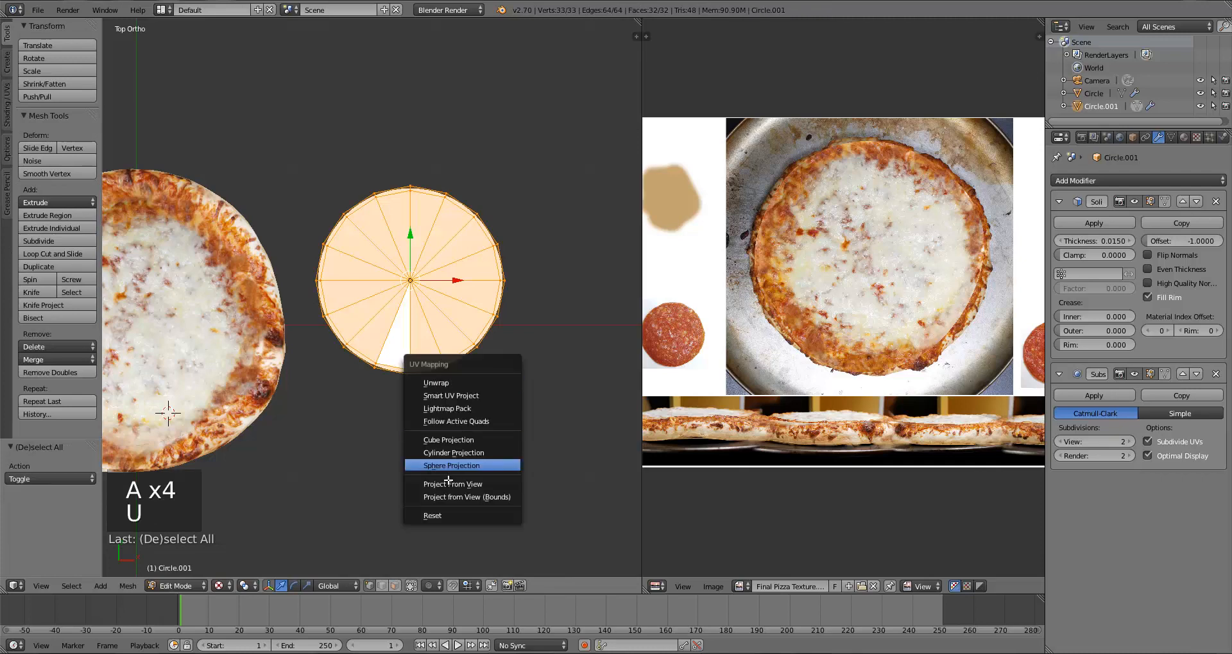
click(449, 485)
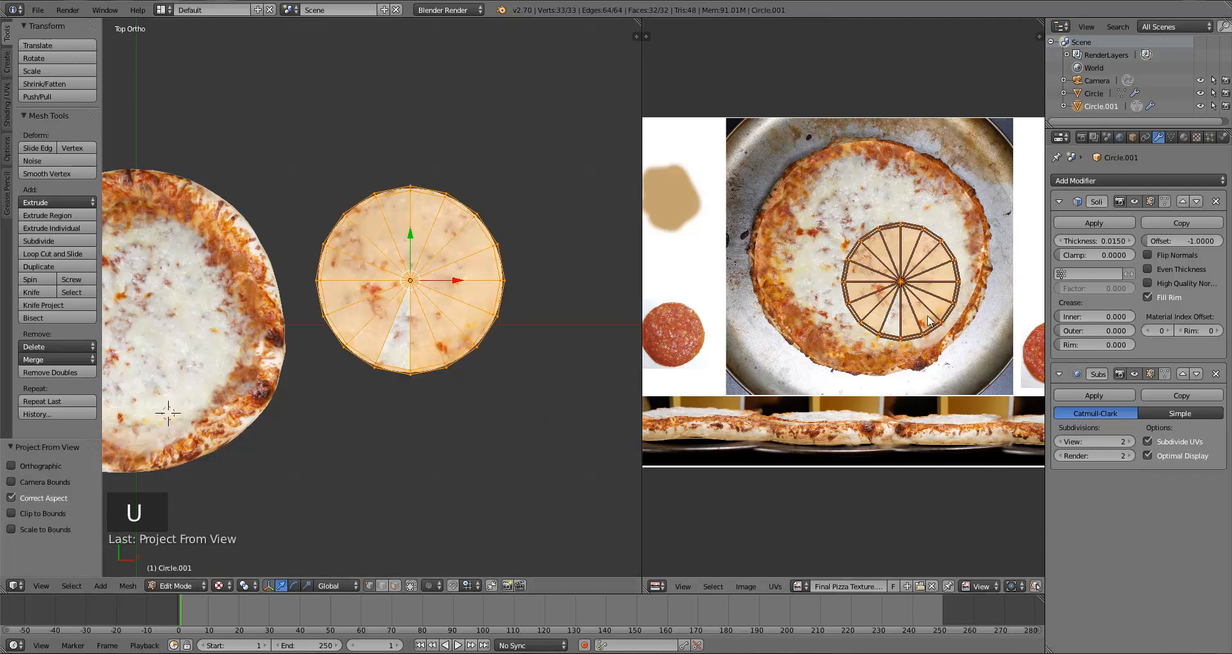
Move the disc's UVs onto the pepperoni photo in the texture and scale them down to roughly its size
key(g)
click(819, 348)
middle_drag(819, 349, 899, 331)
key(g)
click(809, 347)
key(s)
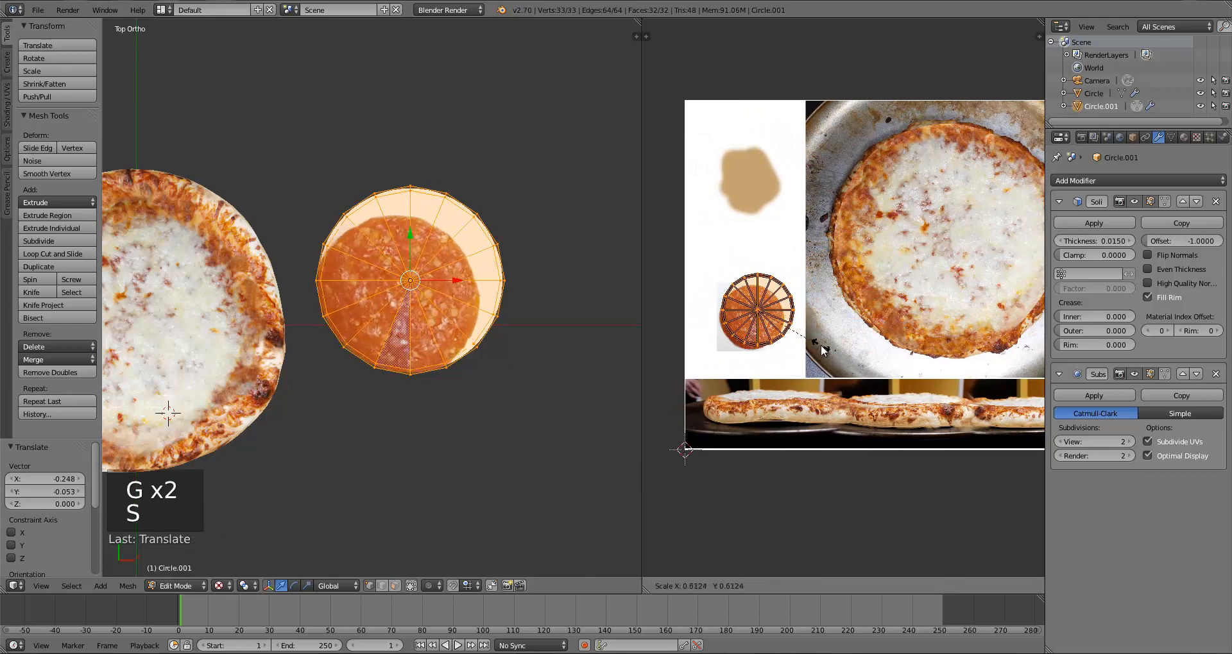
click(817, 346)
Fine-tune the UVs' position and scale until they fit just within the pepperoni's edge, and leave Edit Mode
middle_drag(818, 346, 911, 364)
scroll(857, 350, up, 3)
key(g)
click(845, 361)
scroll(866, 362, up, 3)
key(s)
click(846, 390)
key(g)
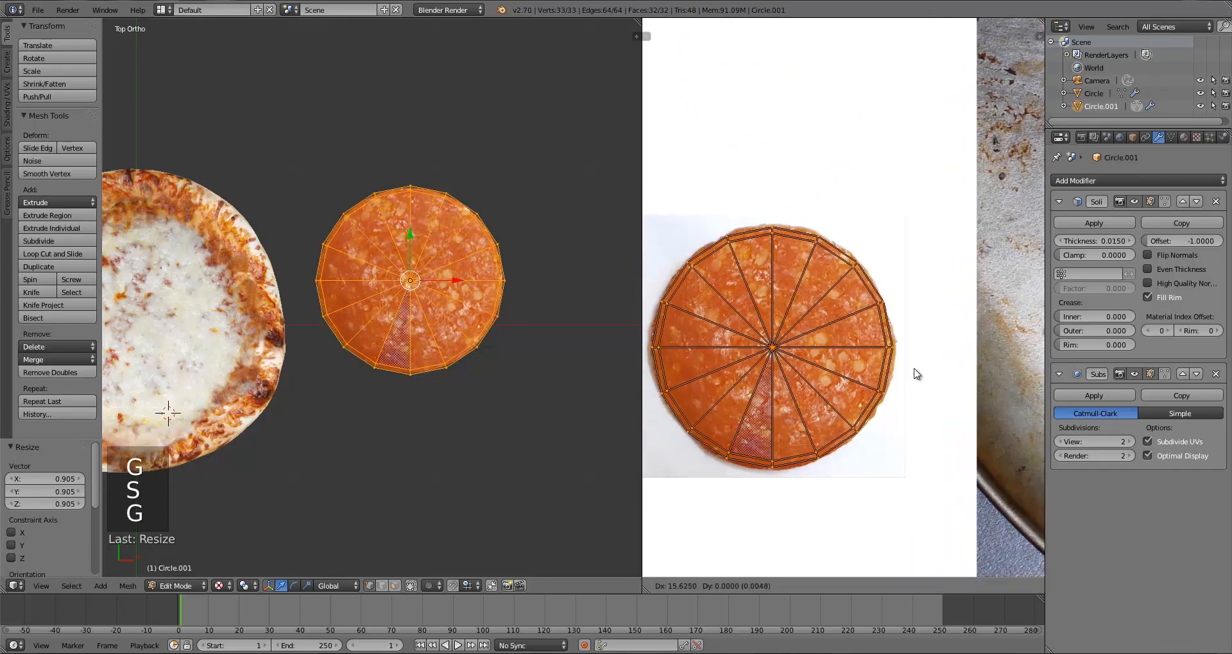
click(916, 373)
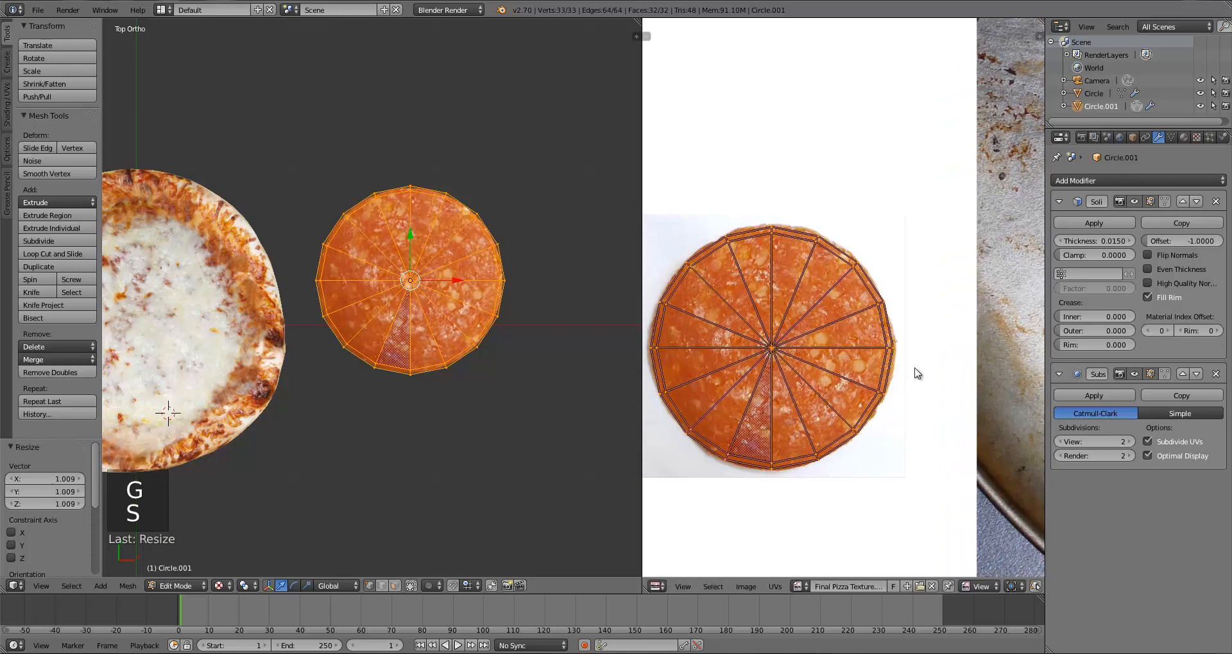
key(Tab)
scroll(447, 383, down, 2)
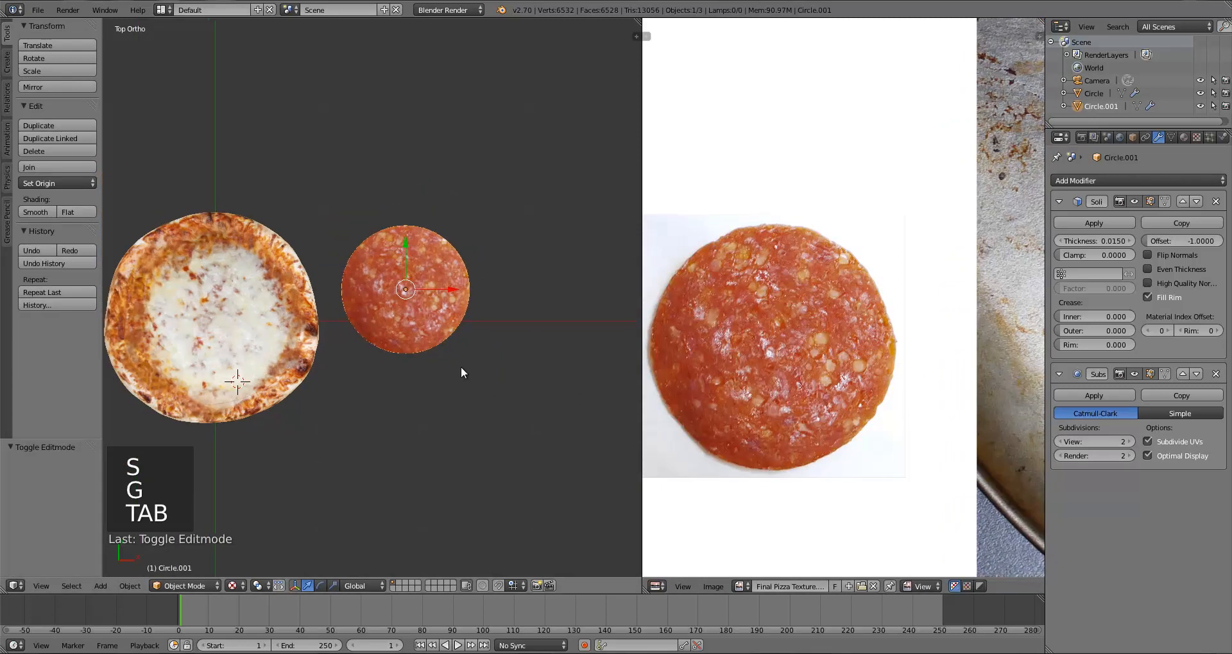
Turn on proportional editing in Edit Mode and nudge the disc's upper-left rim vertices outward with a moderate falloff
key(Tab)
key(a)
key(a)
key(a)
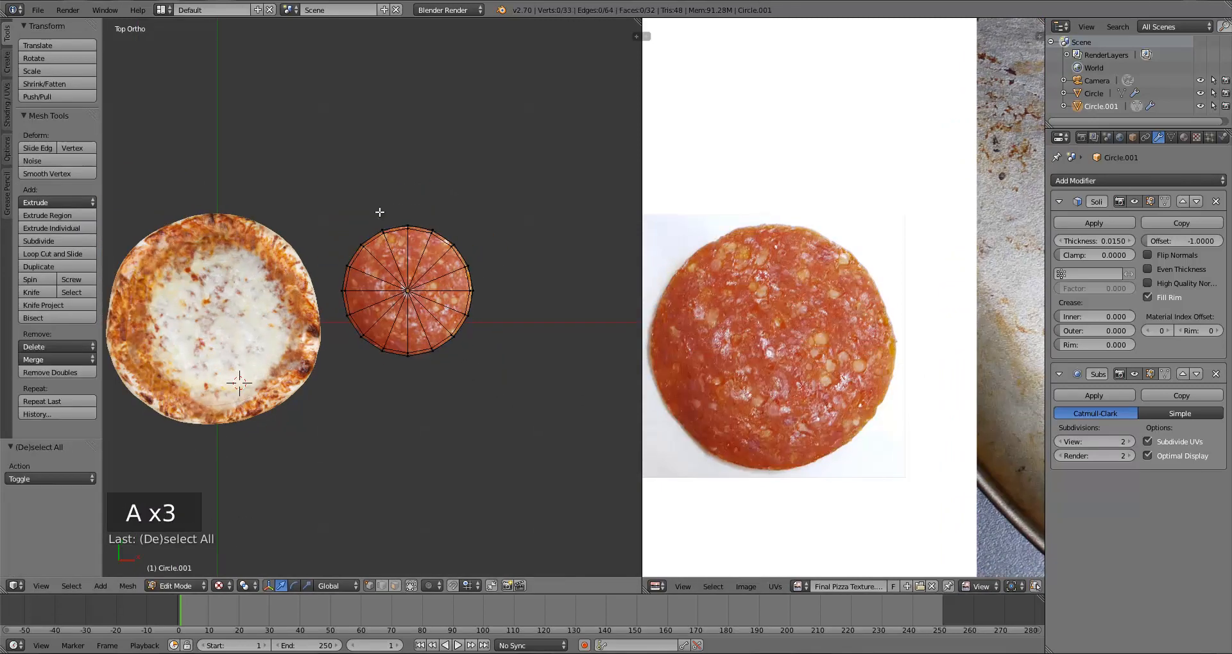
key(o)
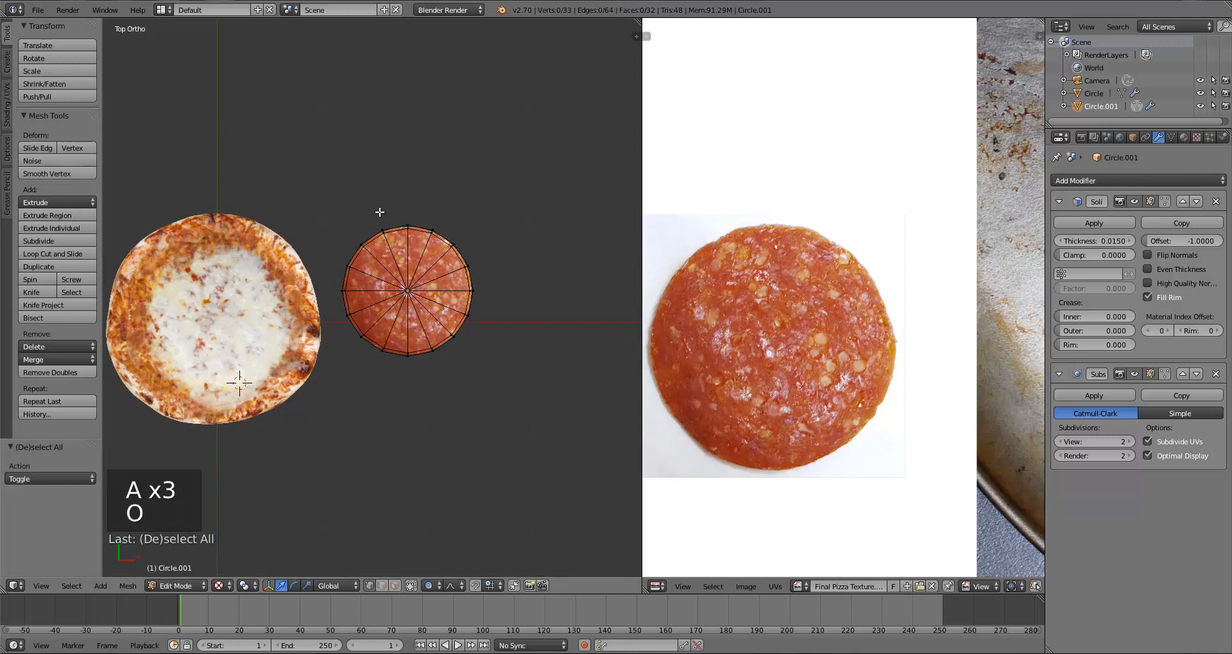
key(b)
drag(363, 217, 390, 231)
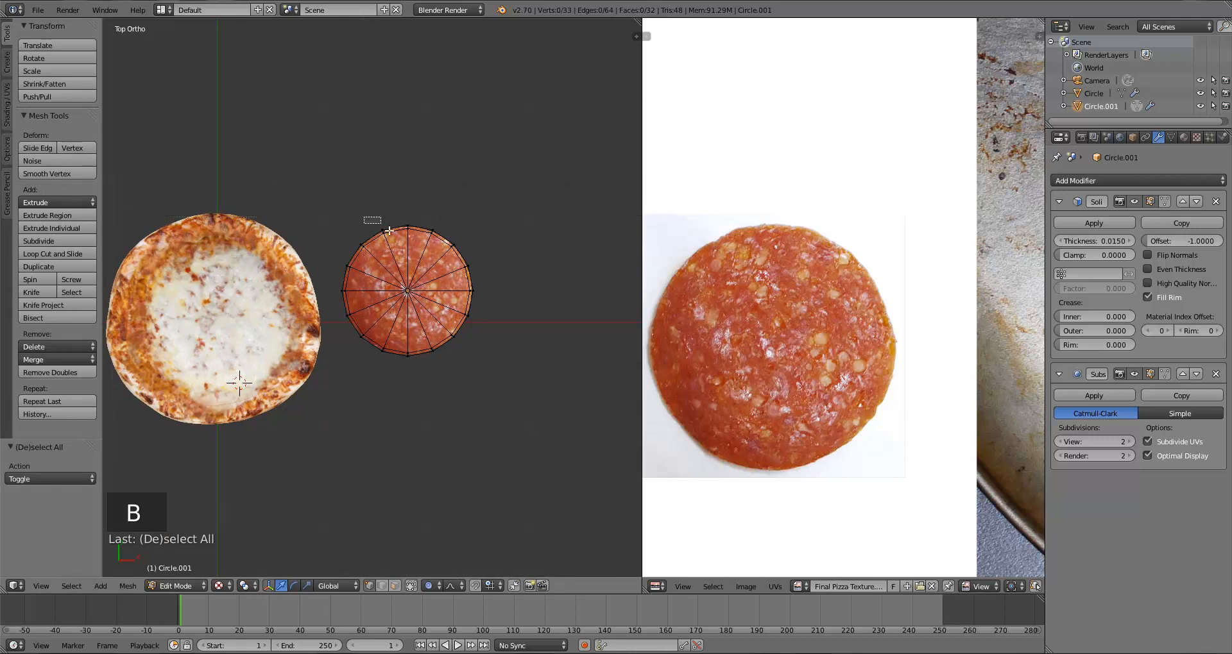
key(g)
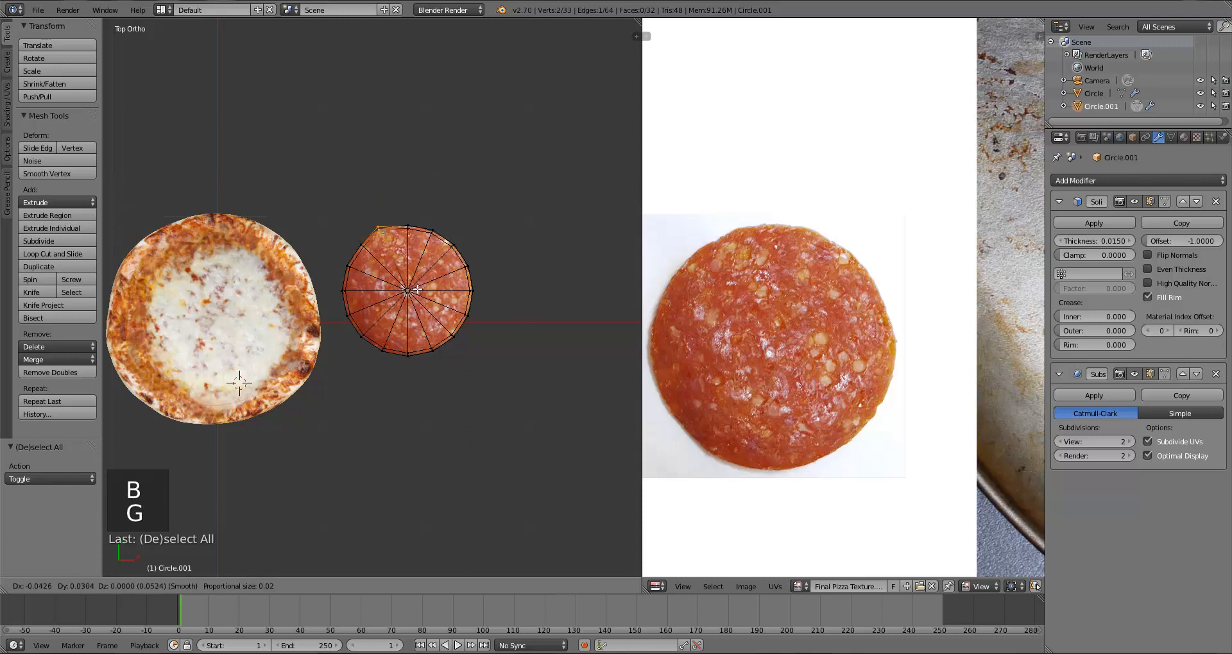
scroll(419, 289, down, 6)
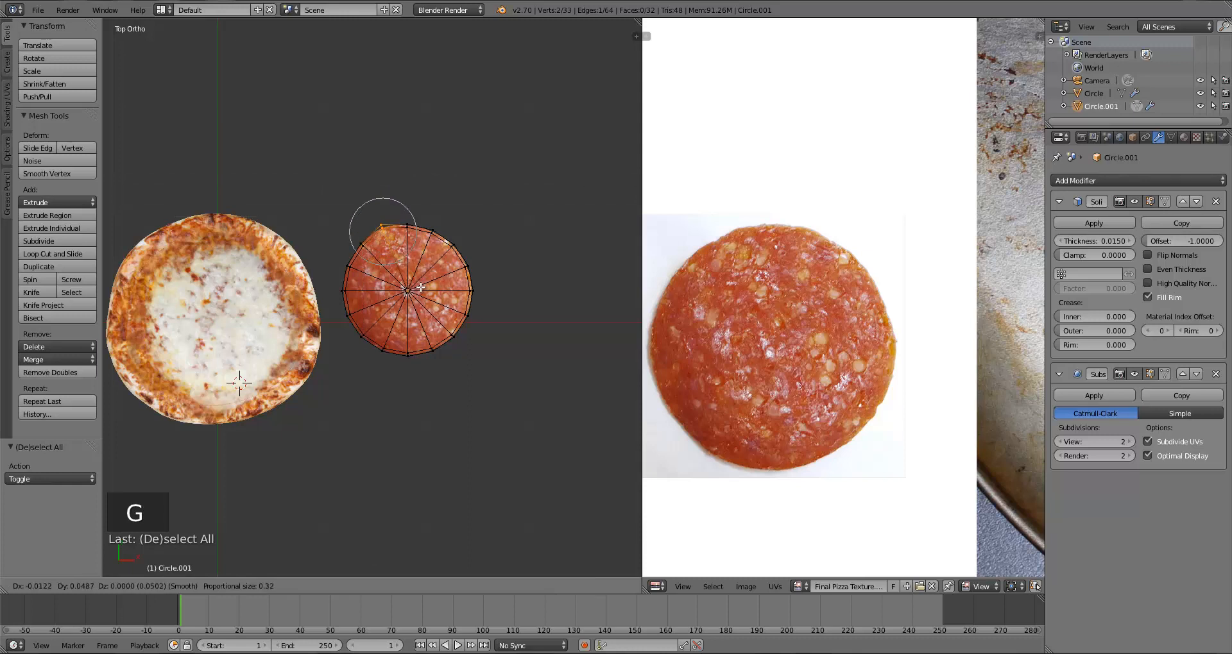
click(420, 287)
Pull the disc's right rim and then its lower-right rim slightly inward with proportional editing to make the outline irregular
key(a)
key(b)
drag(465, 261, 480, 275)
key(g)
click(476, 276)
key(a)
key(b)
drag(418, 339, 432, 364)
key(g)
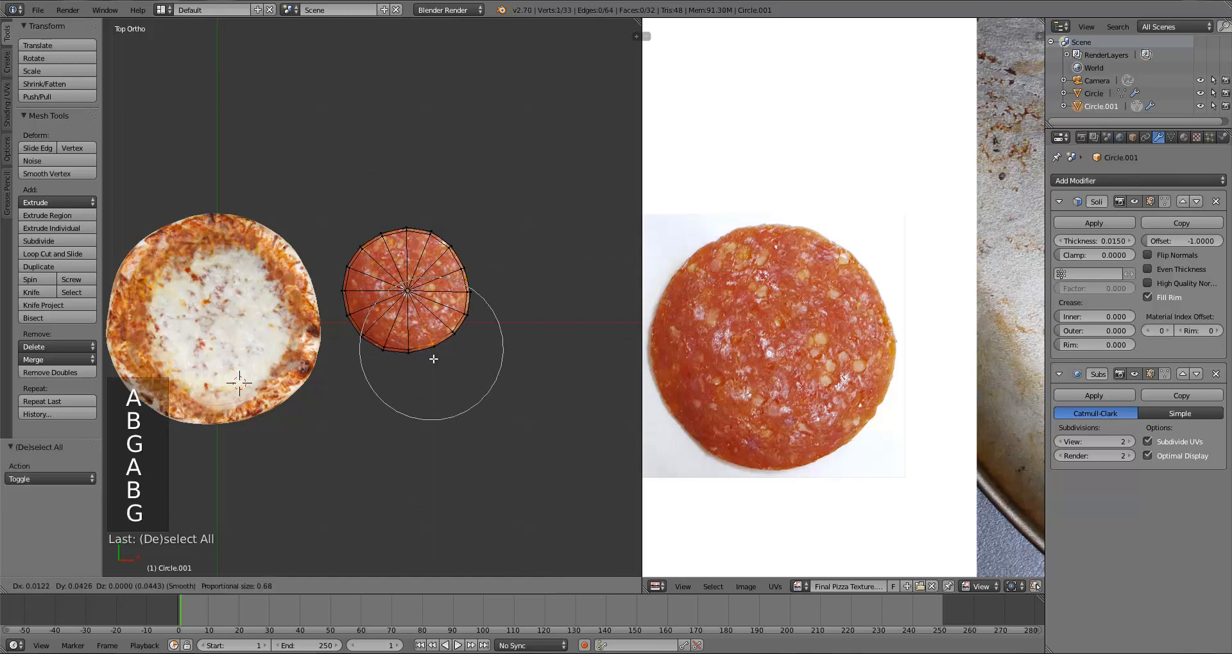
click(432, 355)
Nudge the disc's lower-left rim vertices slightly inward with proportional editing
key(a)
key(b)
drag(345, 311, 357, 324)
key(g)
click(359, 323)
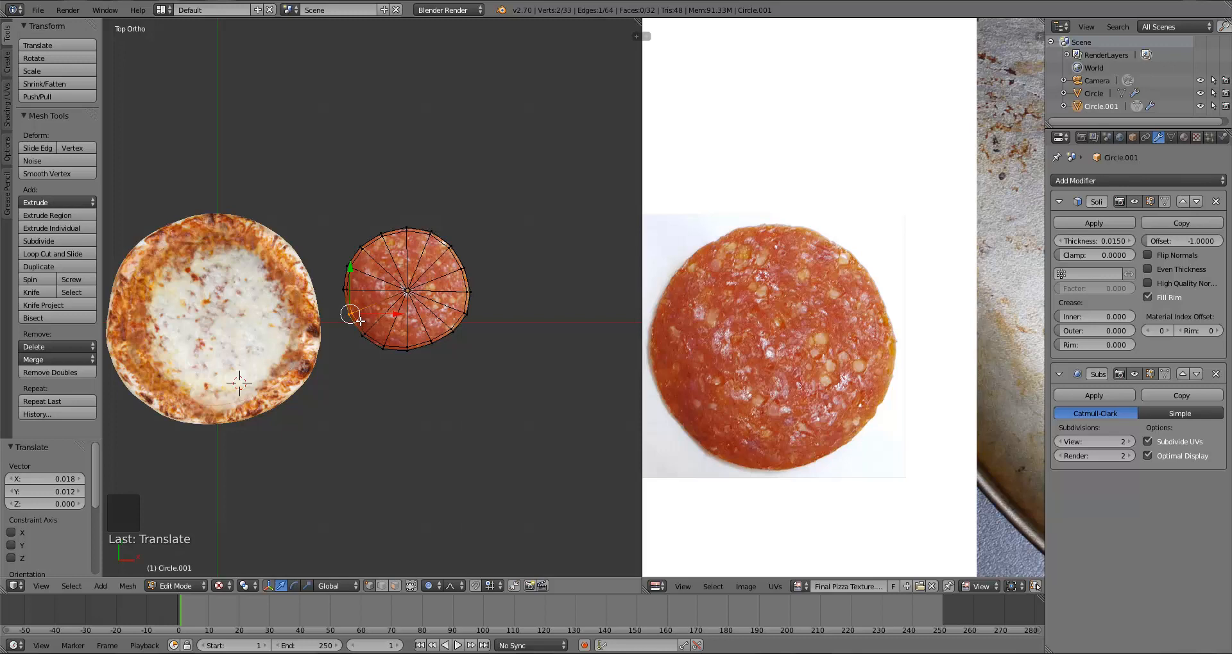
key(g)
click(377, 344)
Raise the disc's left rim vertices 0.017 along Z and lower a front rim vertex 0.03 along Z
middle_drag(376, 344, 394, 278)
key(KP_5)
key(g)
key(z)
click(394, 277)
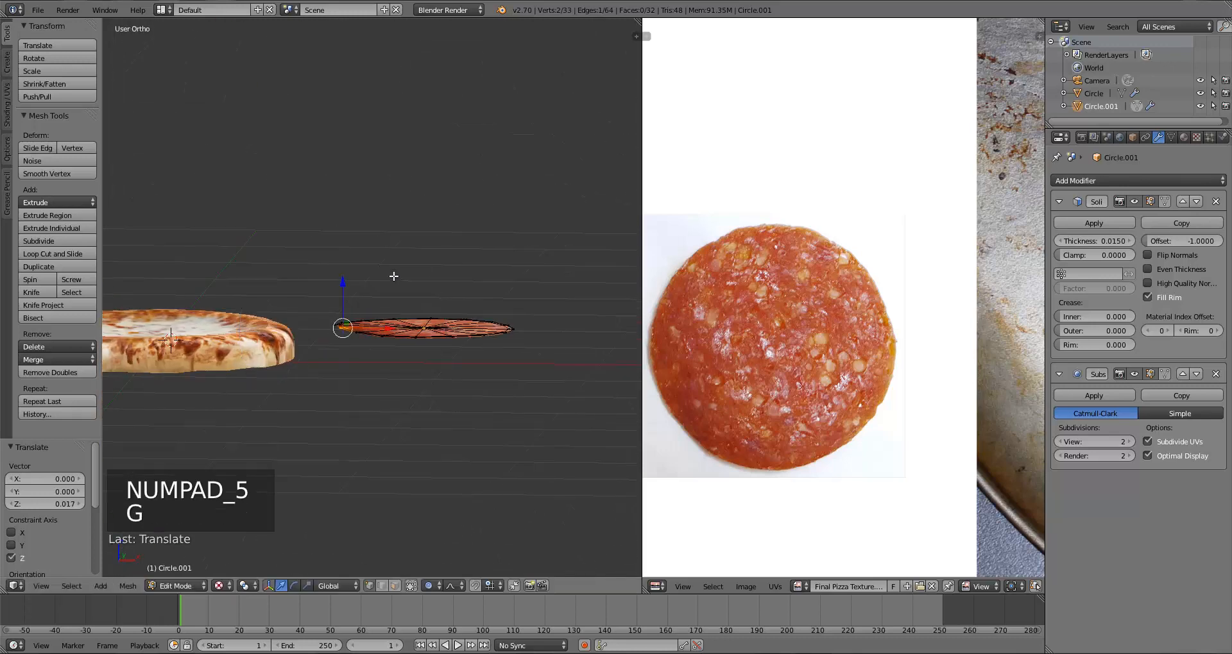
key(g)
click(506, 335)
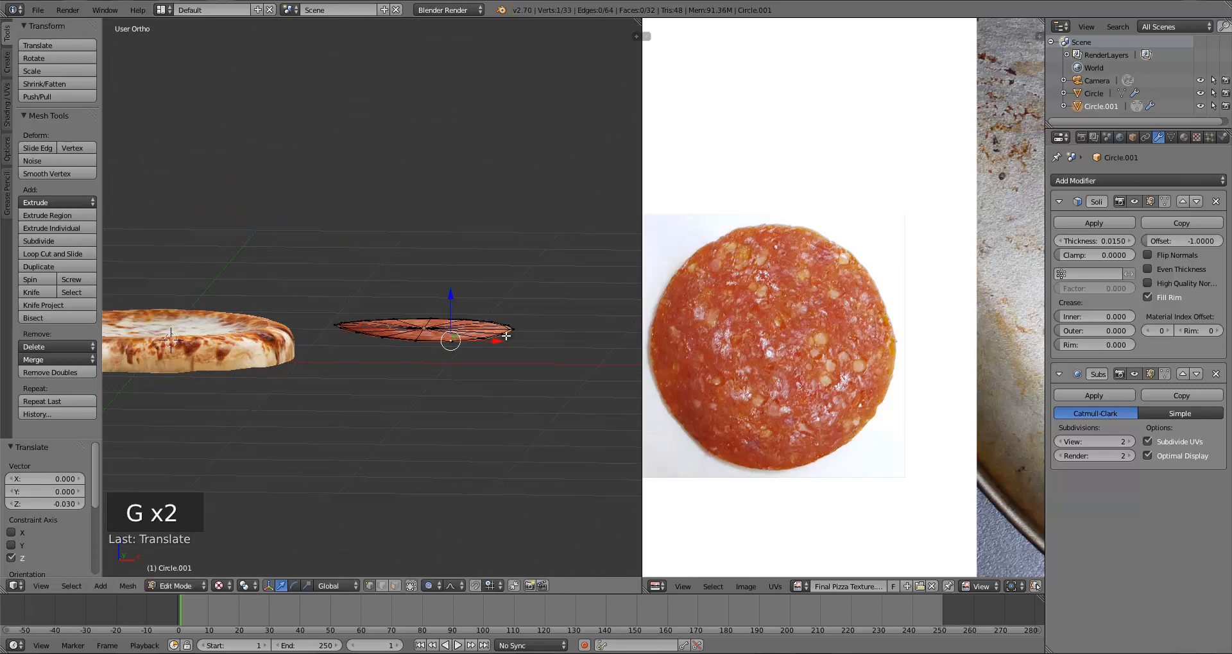
Move a vertex of the first slice 0.021 along Z, adjust its height once more and return to Object Mode
key(g)
click(436, 318)
key(g)
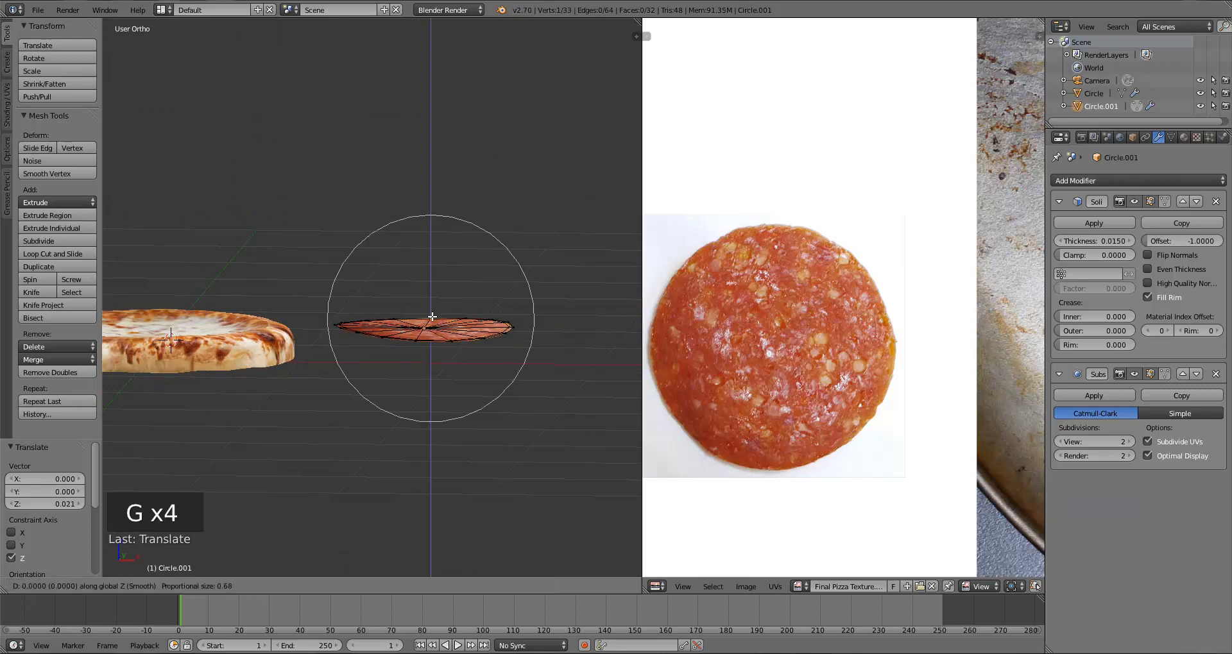
click(458, 349)
key(a)
key(Tab)
Duplicate the pepperoni slice along X and place the copy on the side away from the pizza
key(KP_7)
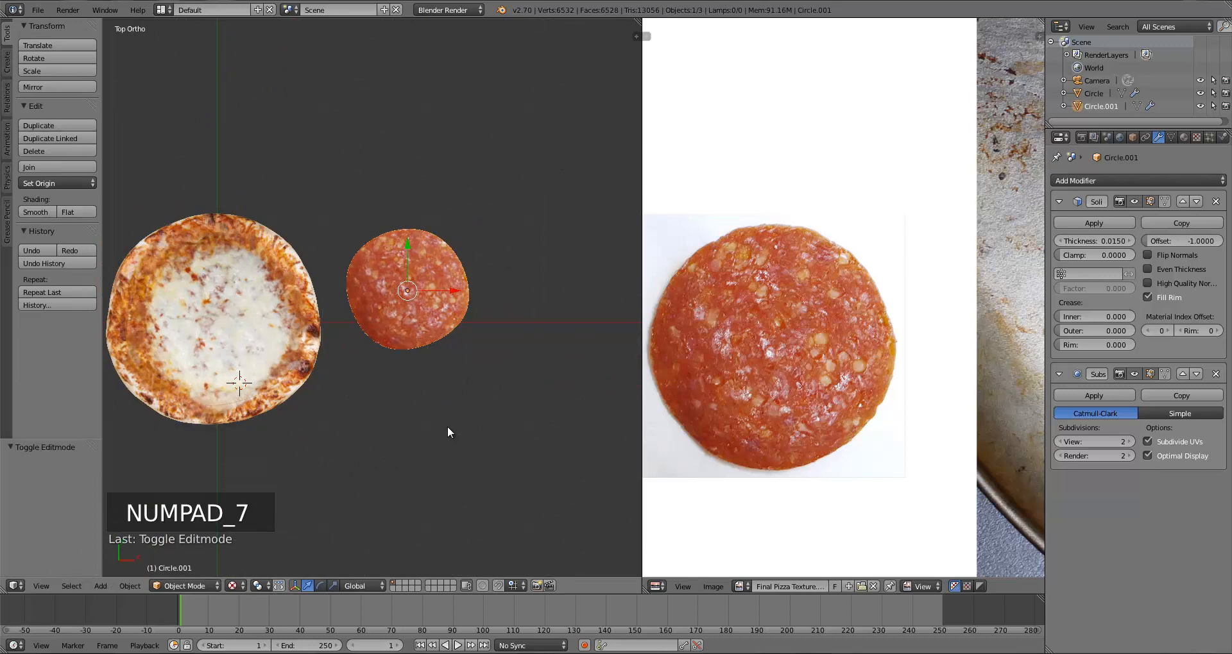
key(shift+d)
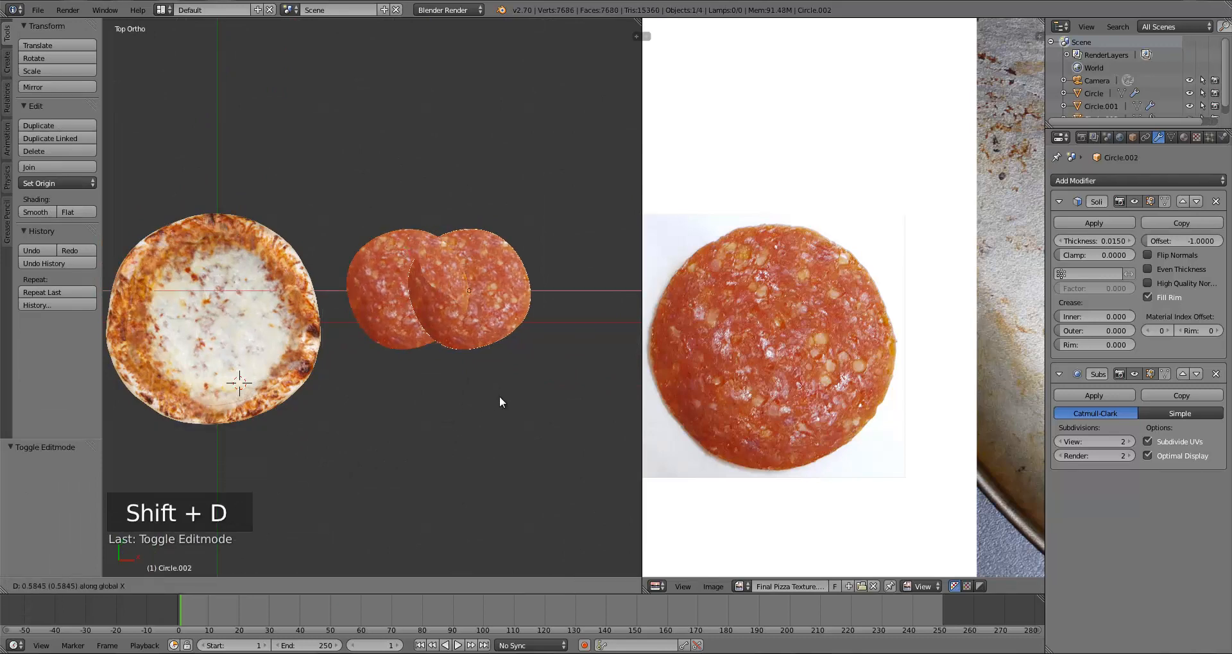
click(575, 380)
shift+middle_drag(574, 380, 503, 334)
In Edit Mode on the copied slice, move rim vertices 0.016 and 0.018 along Z with proportional editing
key(Tab)
key(g)
click(497, 328)
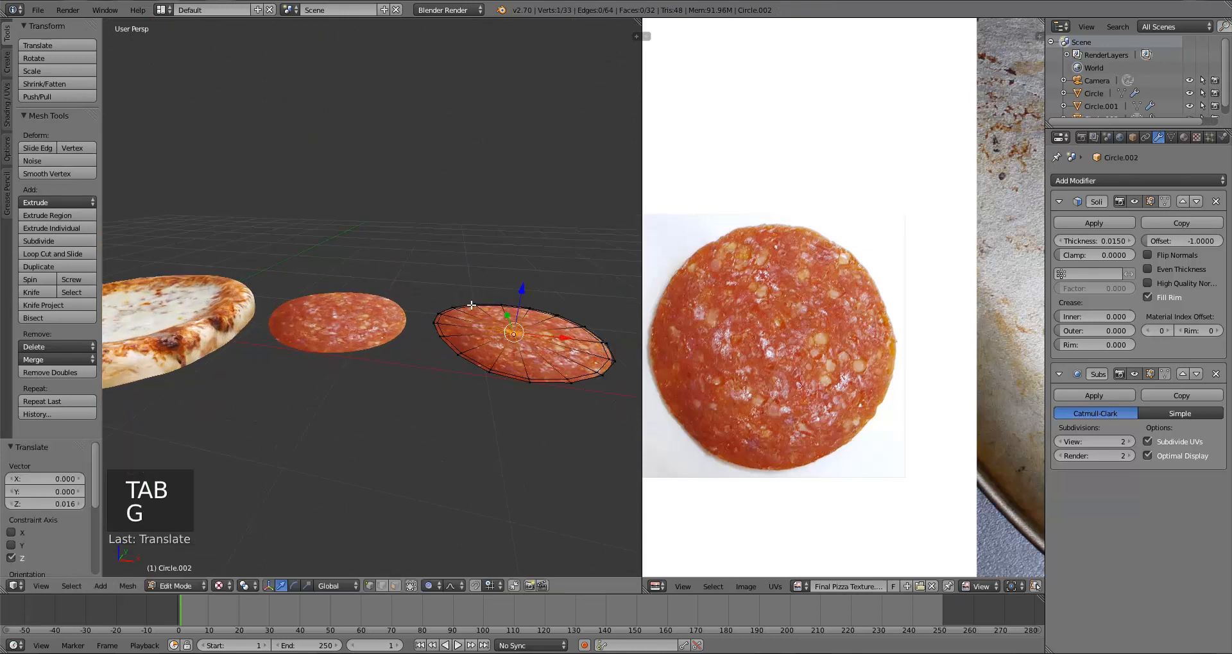
key(g)
right_click(483, 323)
key(g)
click(532, 372)
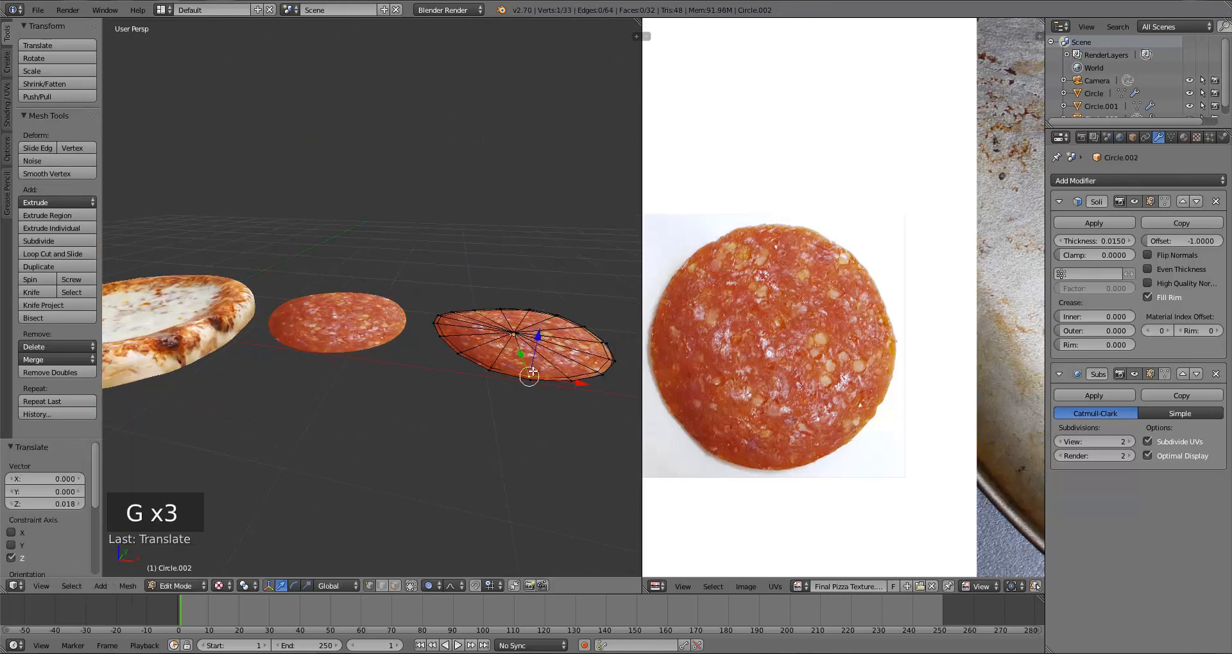
Lower the copied slice's front rim 0.013 along Z and adjust the height of its right rim
key(g)
click(589, 352)
key(g)
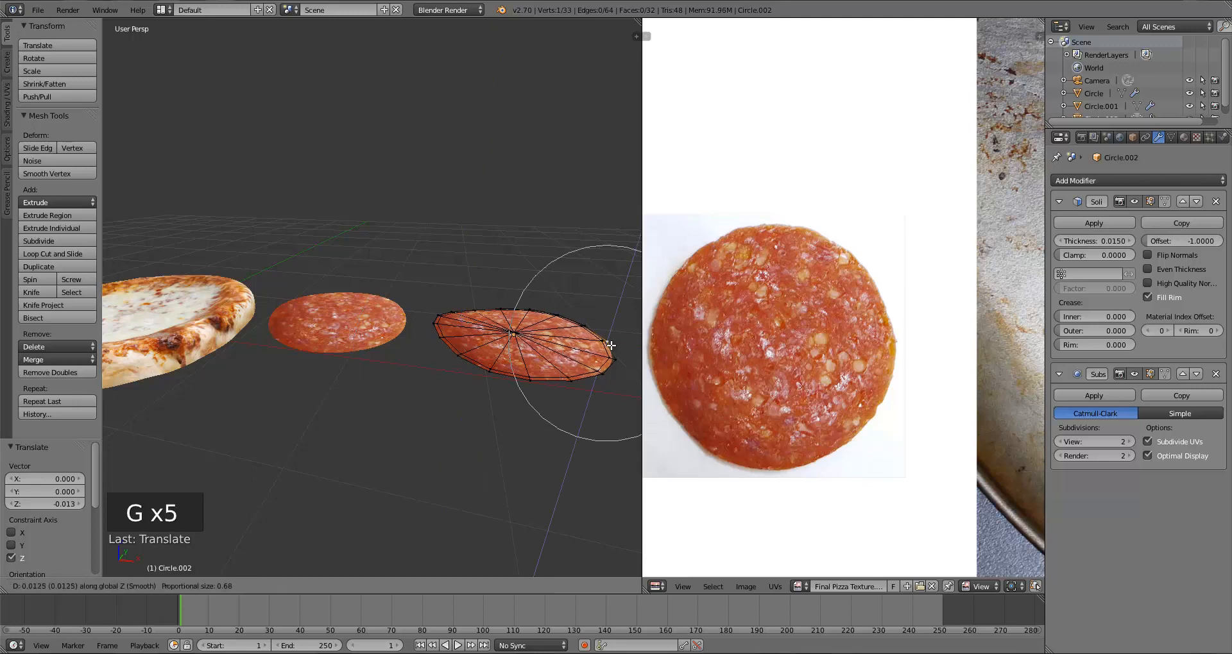
click(600, 352)
From the top view, shift the copy's right rim by -0.041 in X and 0.025 in Y, and nudge its upper rim inward
key(KP_7)
key(g)
click(596, 326)
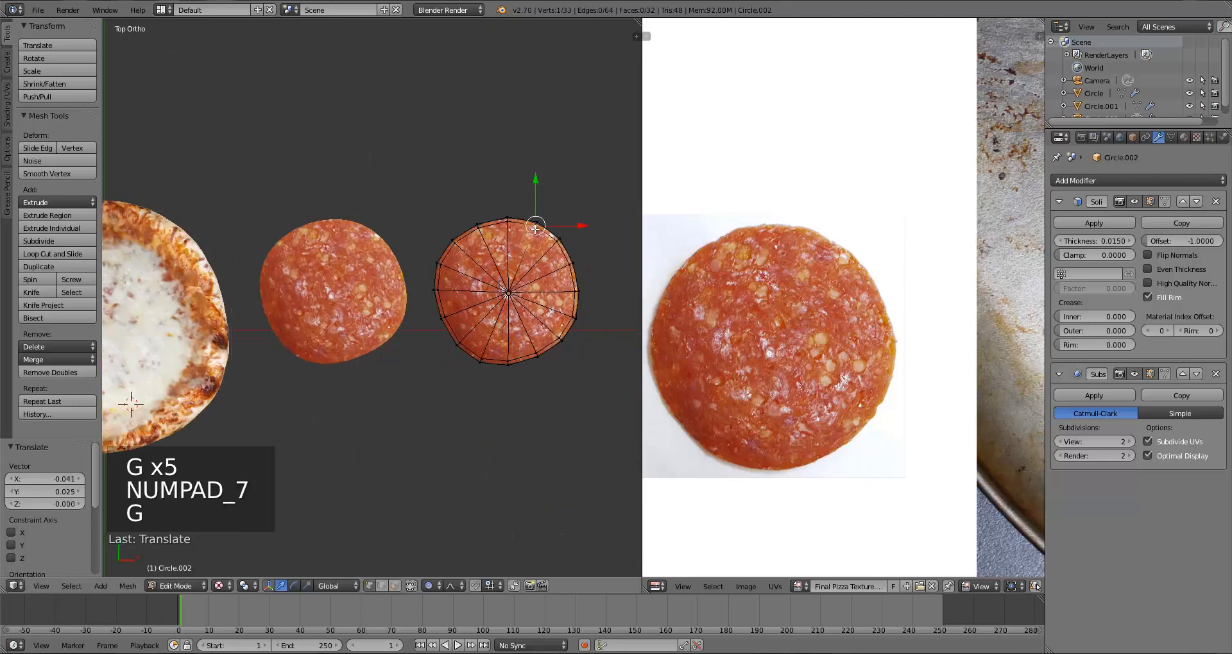
key(g)
click(505, 323)
Push the copy's lower rim inward 0.041 along Y, nudge its upper-left rim inward and return to Object Mode
key(g)
click(480, 356)
right_click(438, 263)
key(g)
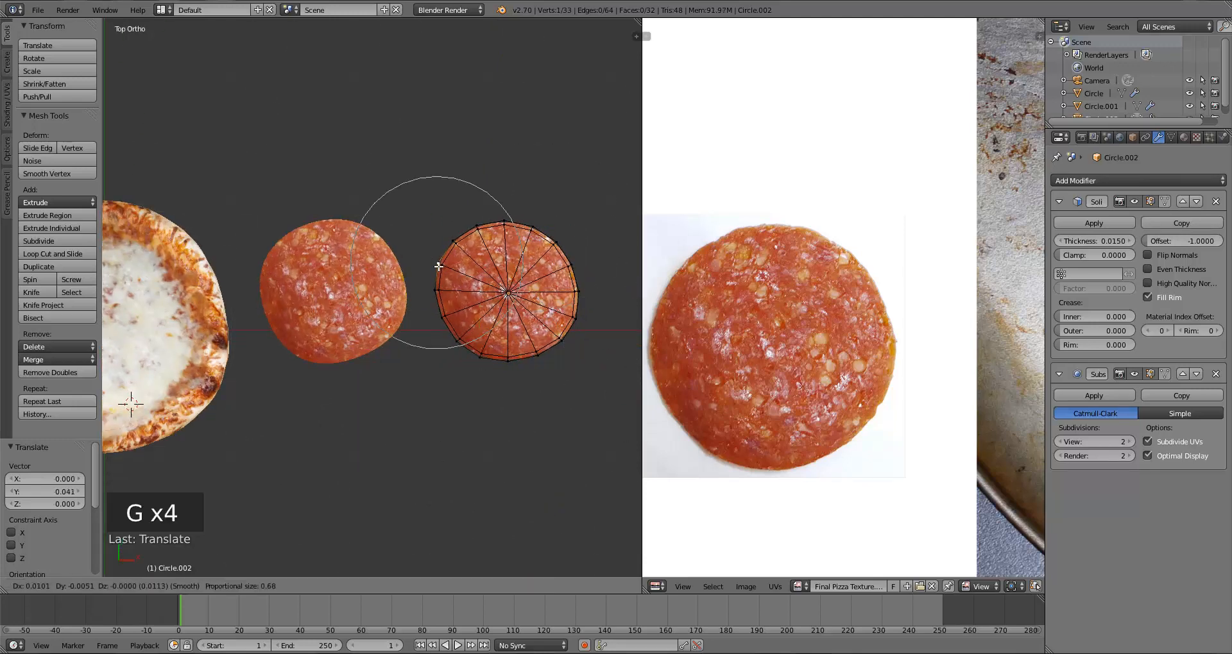
click(444, 271)
key(a)
key(Tab)
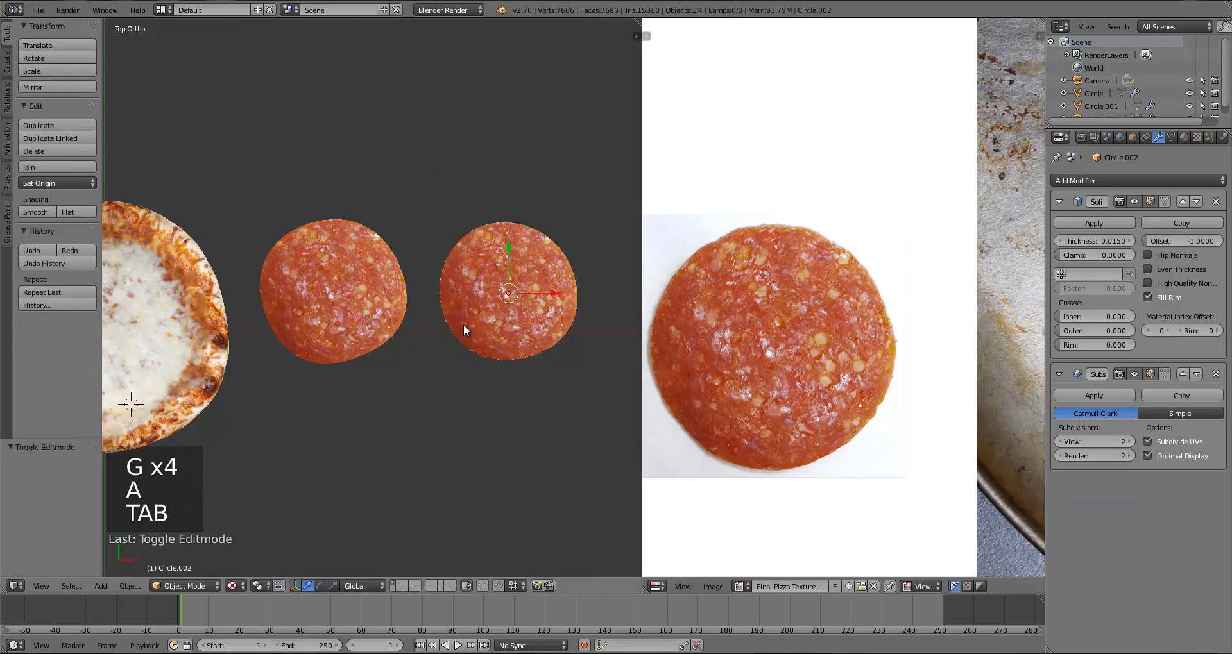
UV-unwrap the entire copied slice and move its UVs toward the other pepperoni photo beside the pizza pan in the texture
scroll(791, 389, down, 6)
middle_drag(786, 355, 696, 349)
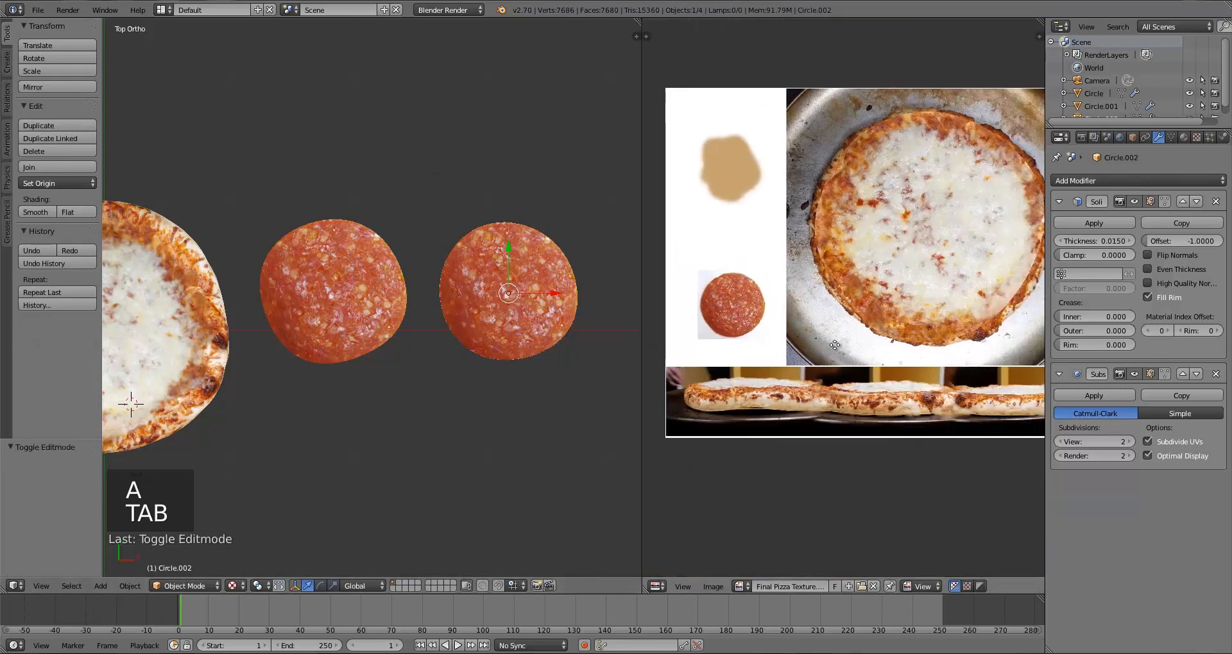
middle_drag(872, 347, 732, 348)
middle_drag(834, 347, 823, 348)
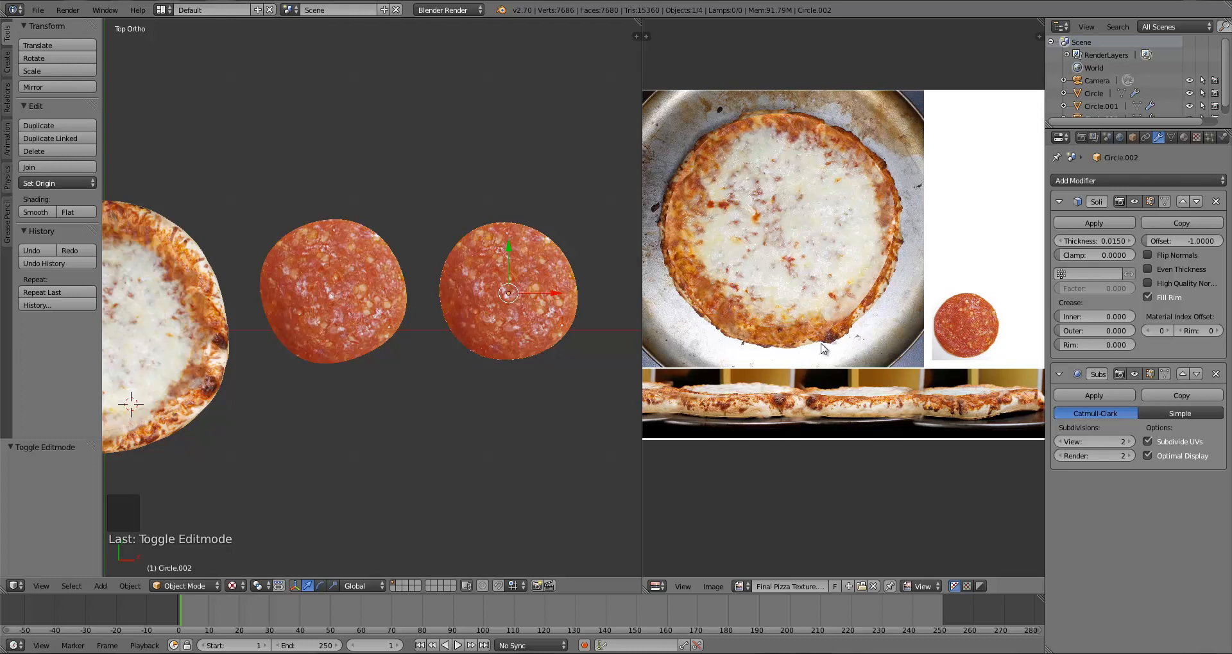
key(Tab)
key(a)
key(a)
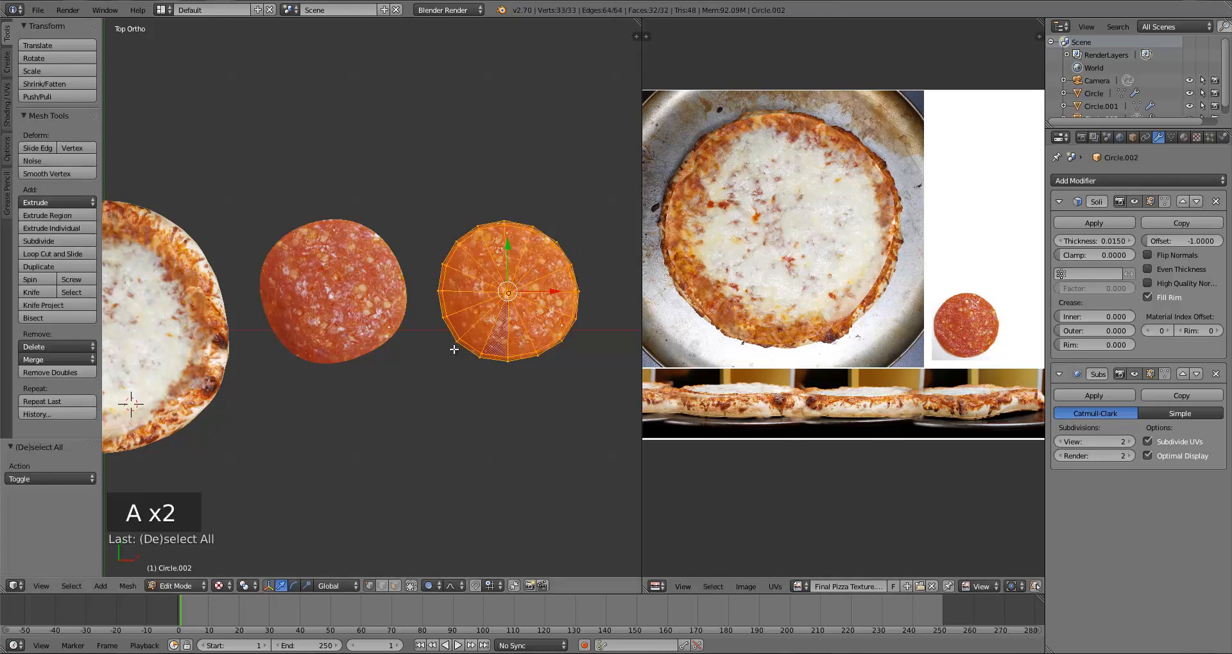
key(u)
click(457, 342)
key(g)
click(986, 356)
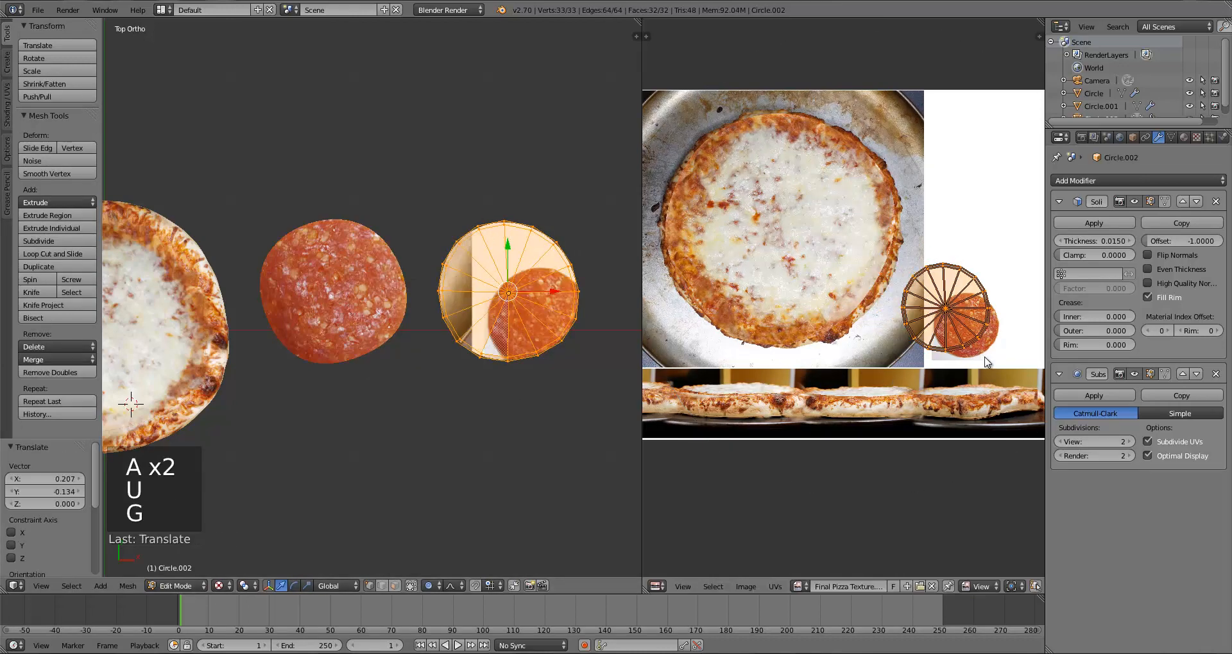
Rescale and reposition the copy's UV layout so it roughly covers the second pepperoni photo
middle_drag(975, 350, 860, 343)
scroll(853, 342, up, 2)
scroll(852, 338, up, 1)
key(s)
click(841, 315)
key(g)
click(873, 347)
key(s)
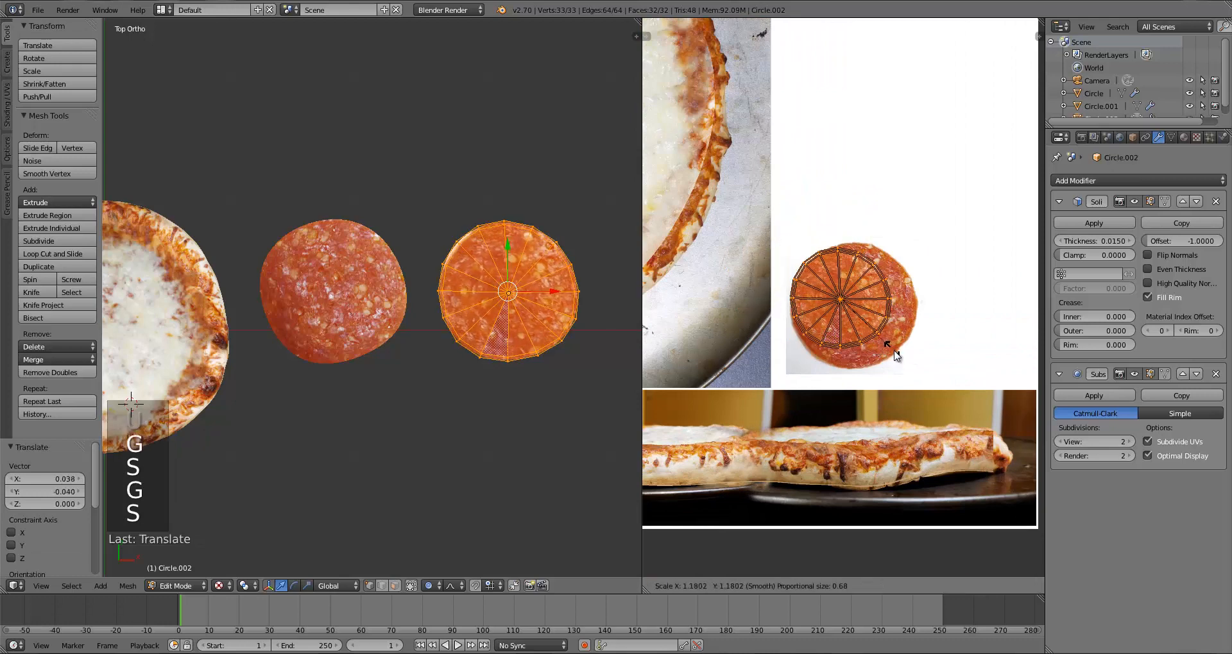
click(898, 356)
Fine-tune the UV layout's position and size to match the pepperoni's outline, and return to Object Mode
key(g)
click(911, 364)
key(s)
click(915, 366)
key(g)
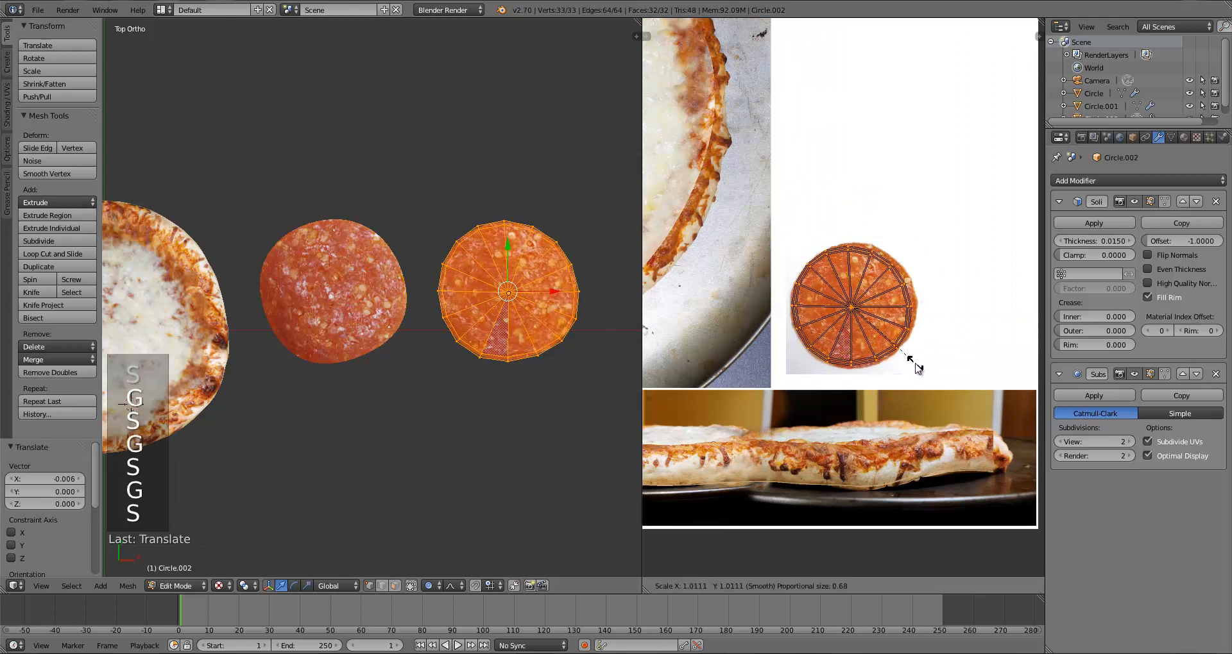
click(918, 368)
key(Tab)
Select both pepperoni slices, scale them by 0.572 and move them over the pizza
scroll(399, 386, down, 3)
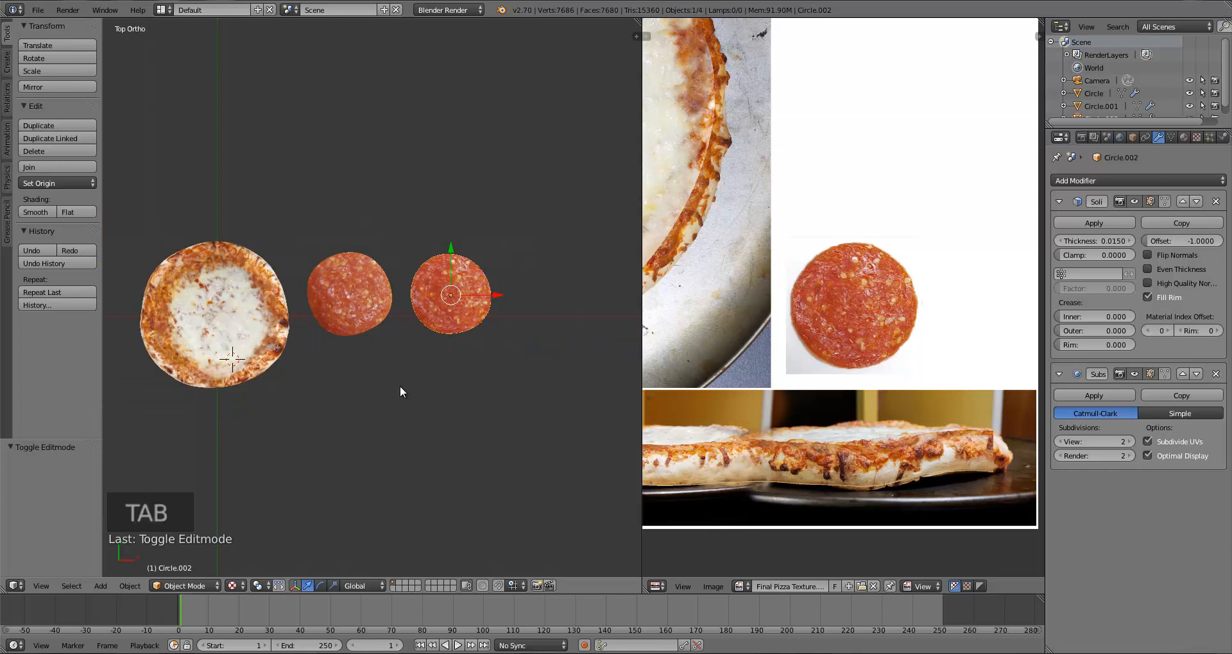
shift+middle_drag(433, 343, 477, 353)
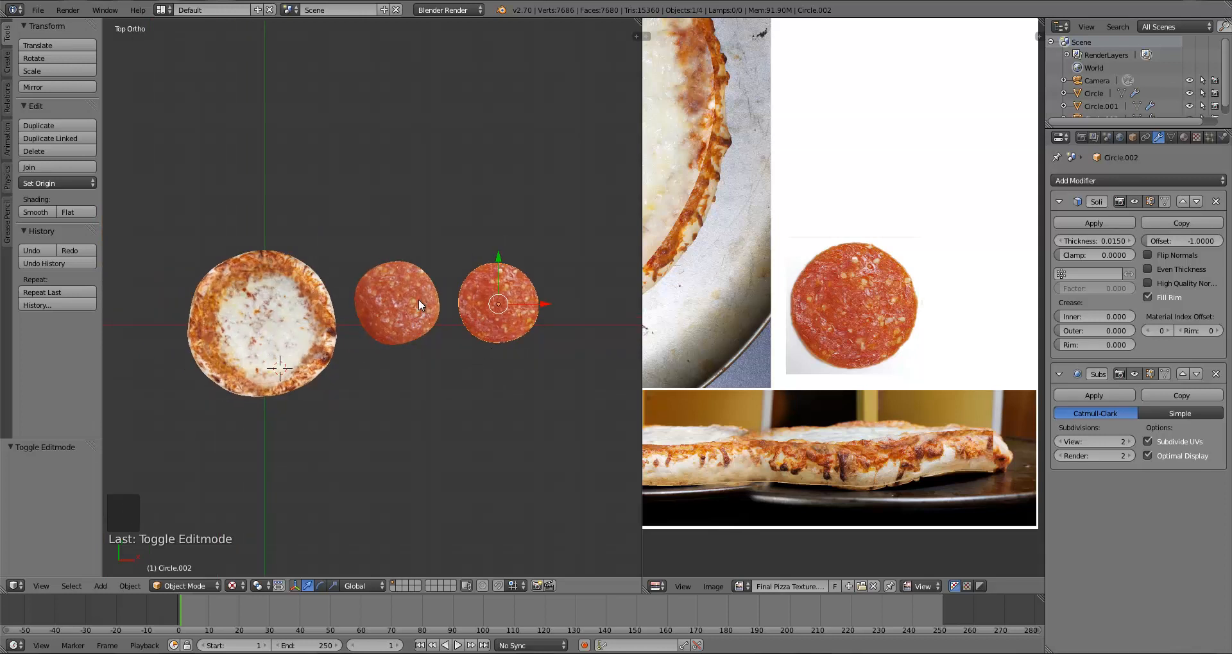
shift+right_click(418, 321)
key(s)
click(472, 358)
key(g)
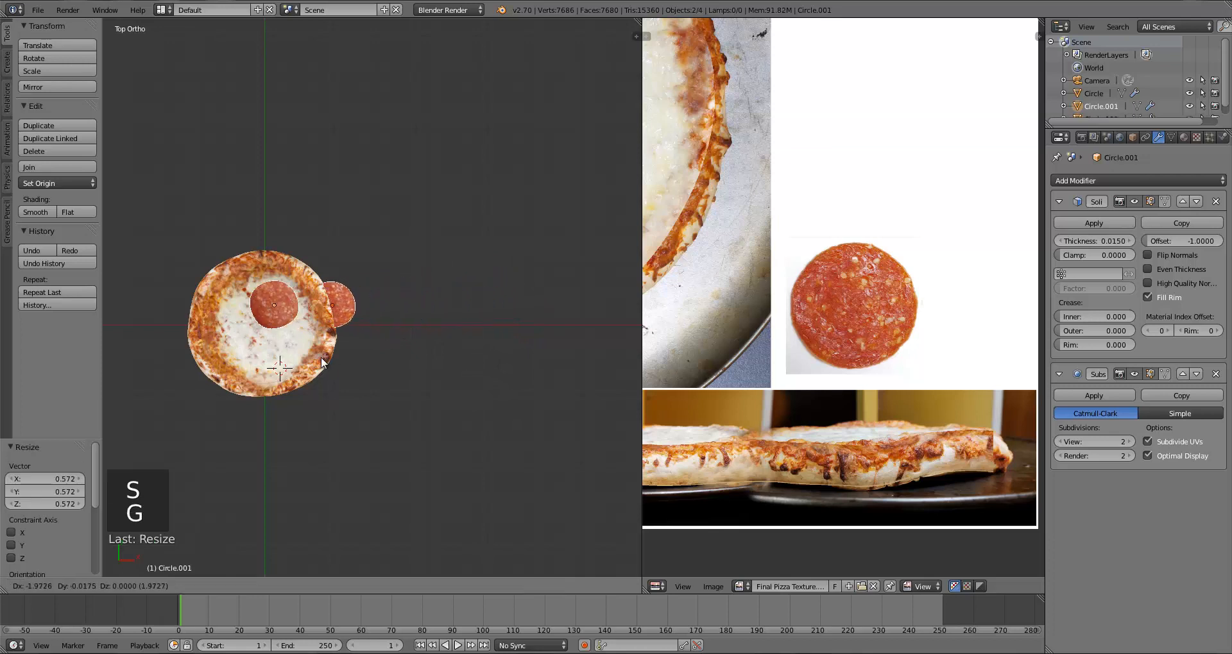
click(310, 355)
Move both slices onto the cheese, scale them down to about 0.6, and shift them -0.012 in X and 0.103 in Y
shift+middle_drag(399, 361, 506, 360)
scroll(481, 362, up, 2)
key(g)
click(414, 386)
key(s)
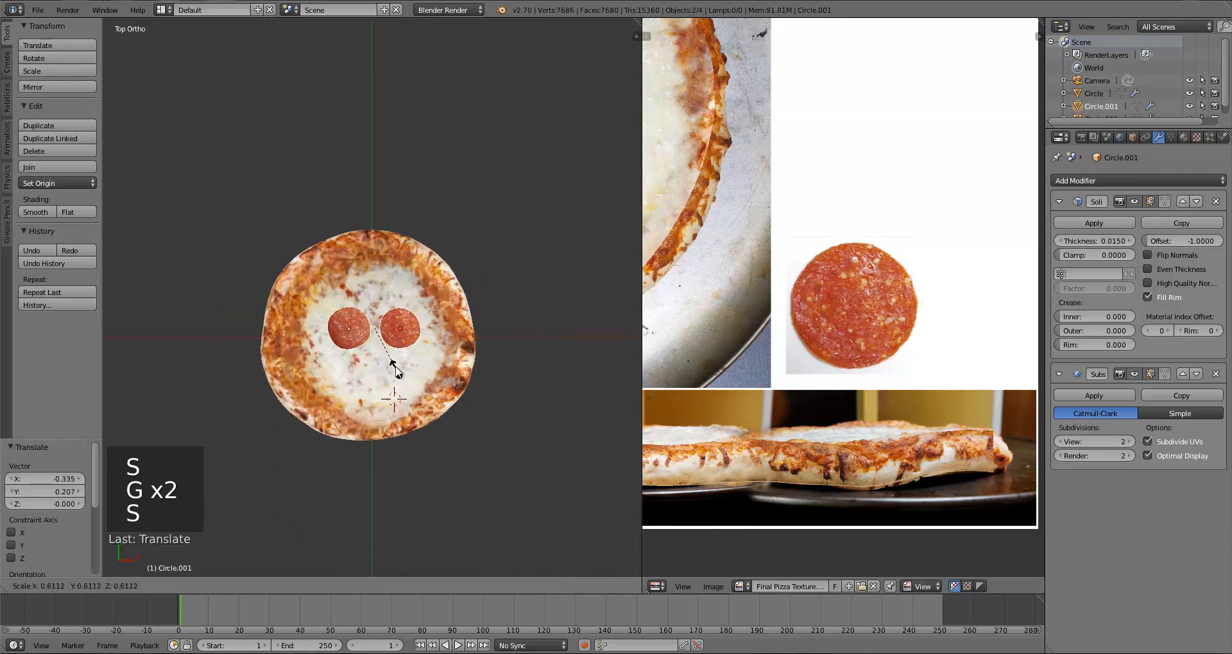
click(388, 356)
key(g)
click(391, 350)
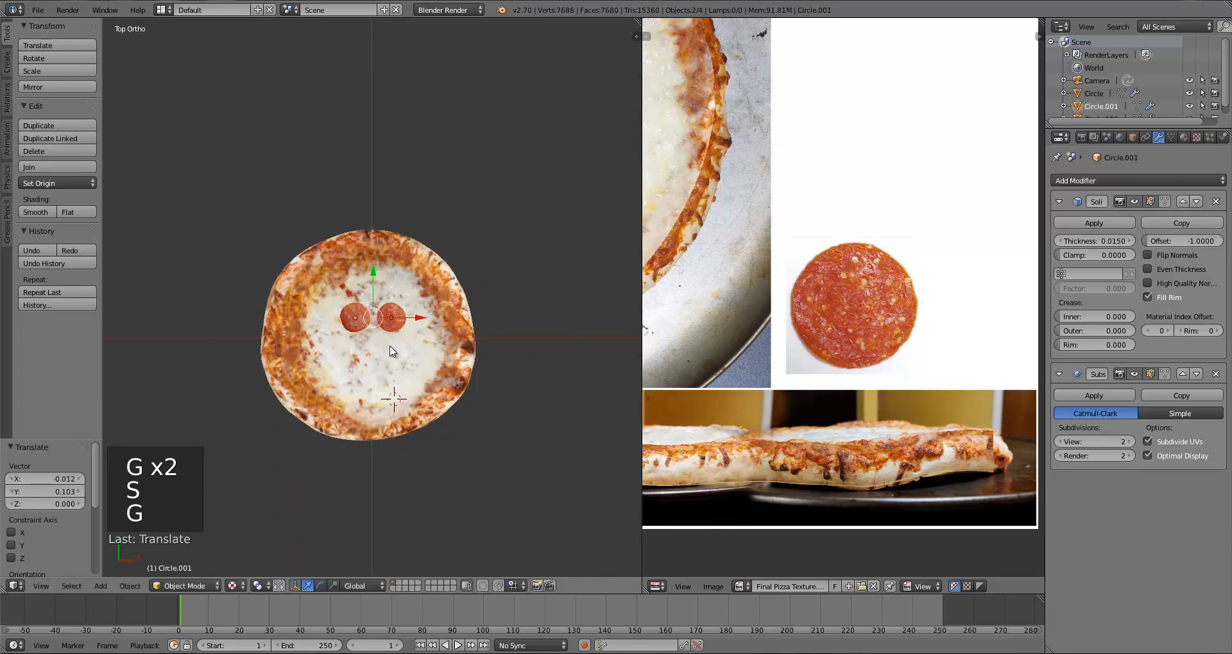
Fine-tune the size of both slices by scaling them 1.195 and 0.959
key(s)
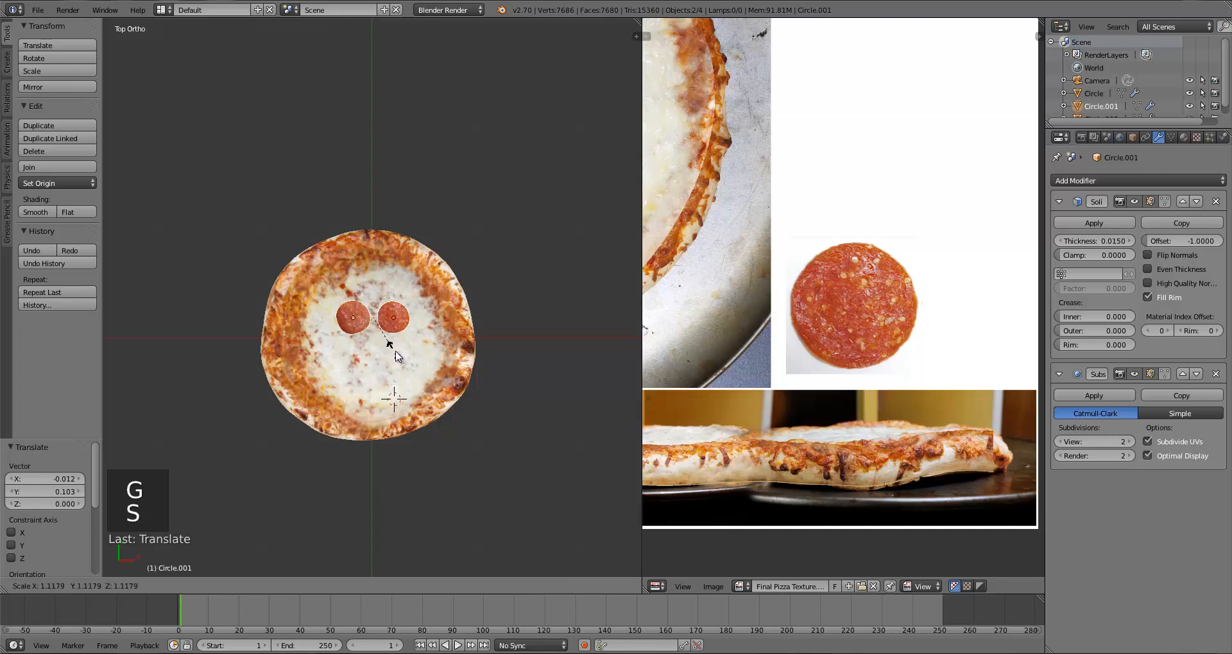
click(399, 356)
scroll(410, 359, up, 3)
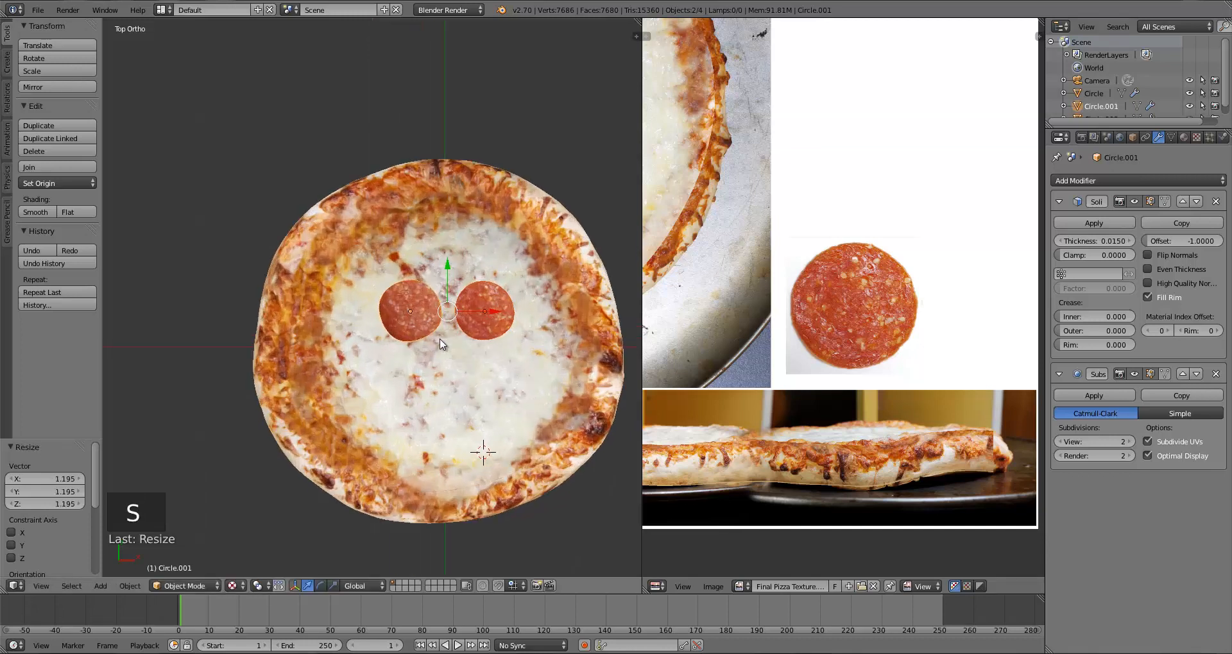
key(s)
click(424, 359)
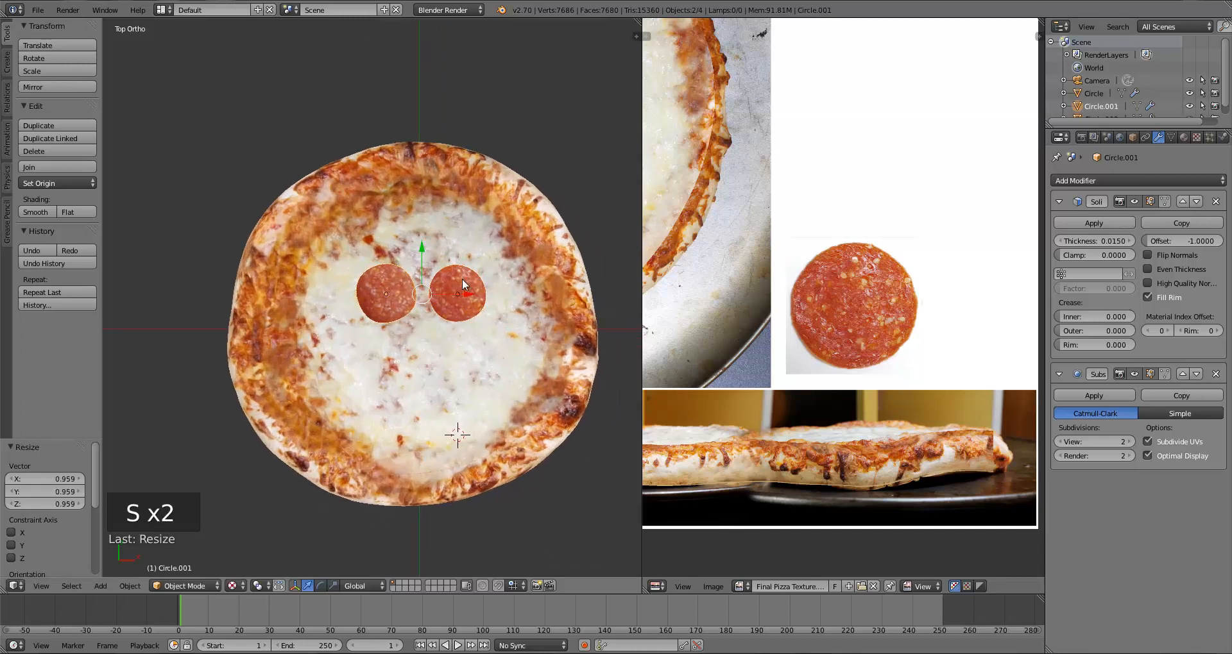
Move only the right pepperoni slice 0.007 in X and 0.123 in Y
right_click(462, 279)
key(g)
click(469, 285)
Lower the right slice 0.015 along Z onto the cheese and tilt it 7.259° about its local X axis
middle_drag(469, 285, 440, 337)
key(KP_5)
key(g)
middle_click(421, 379)
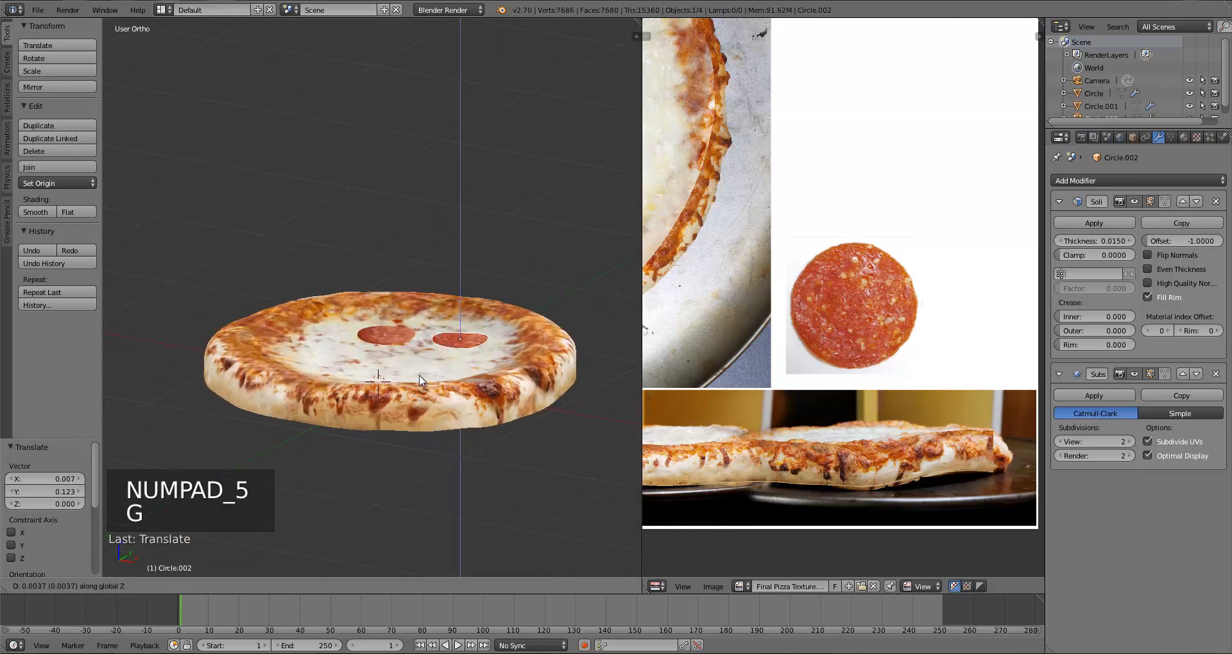
click(420, 383)
middle_drag(488, 369, 518, 379)
key(r)
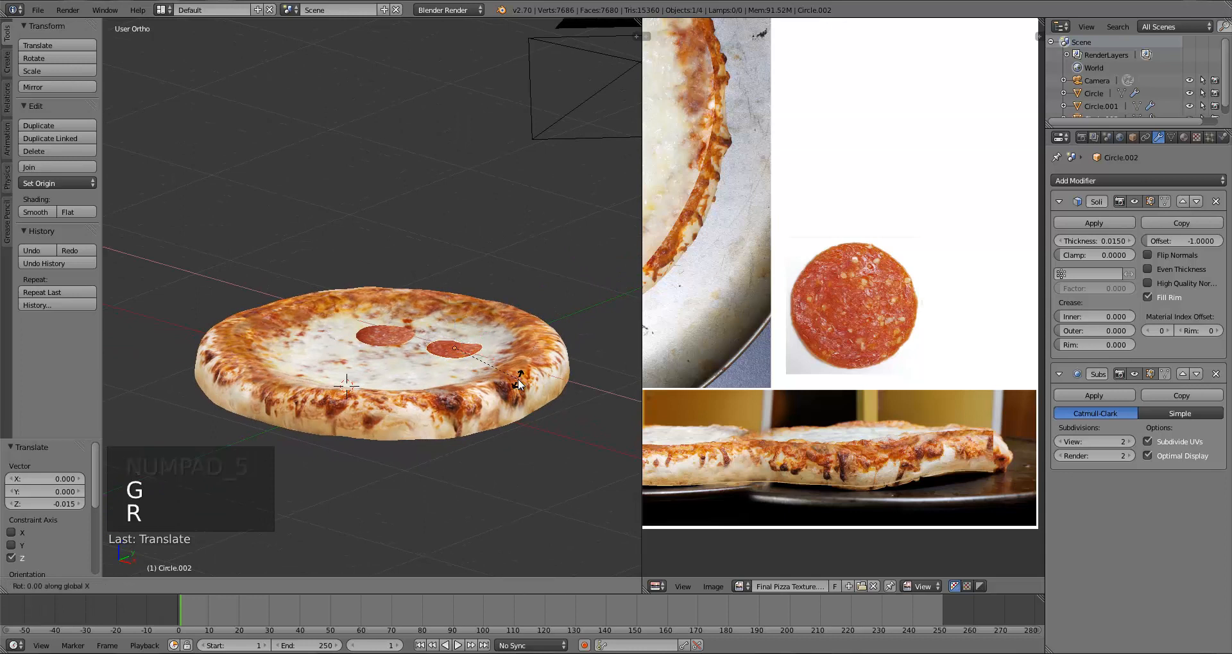
click(521, 371)
Lower the left pepperoni slice along Z onto the cheese, and raise it 0.004 to correct its height
right_click(387, 337)
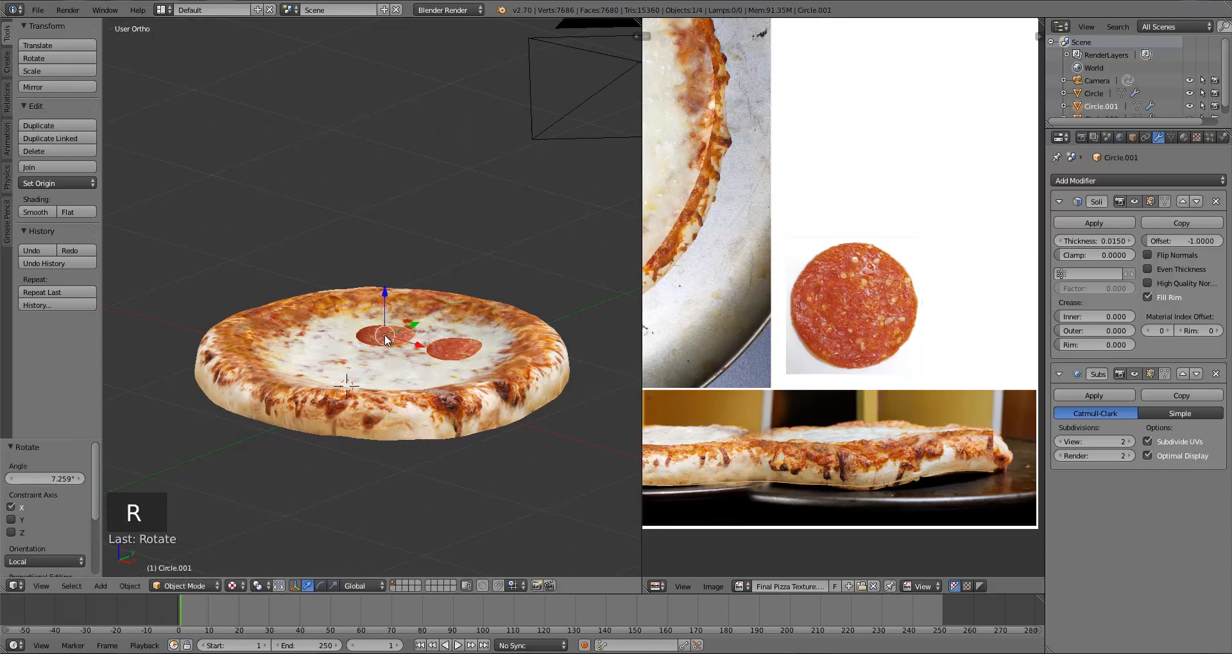
key(g)
key(g)
middle_click(384, 343)
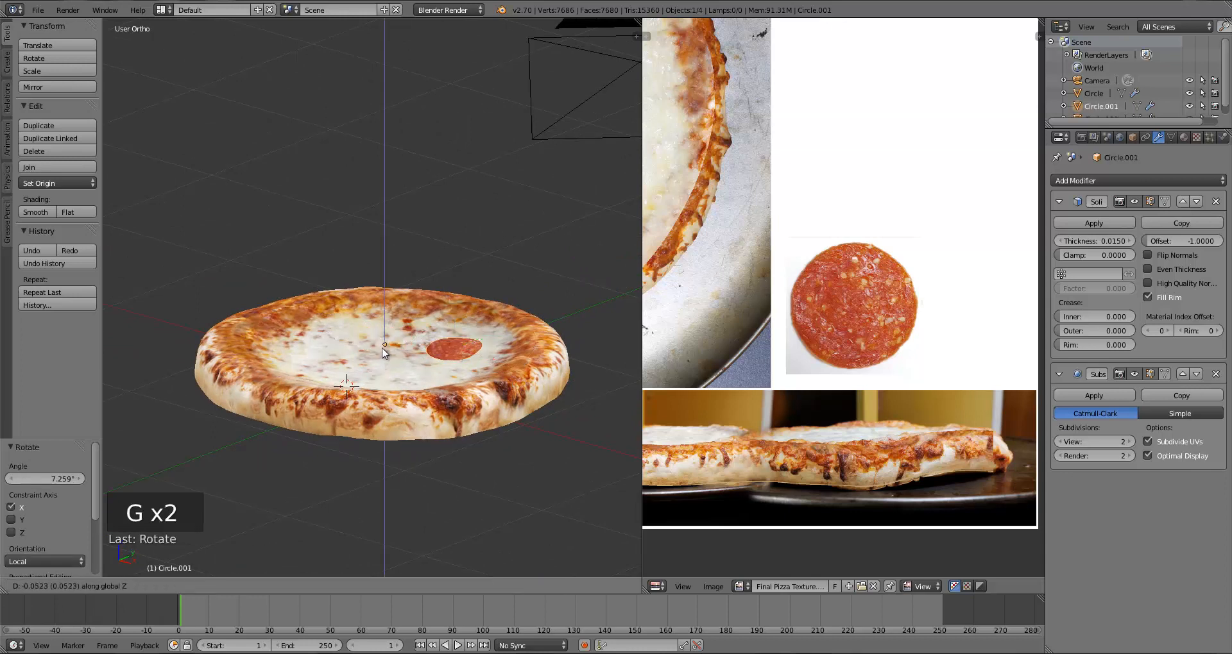
click(383, 348)
key(KP_7)
middle_drag(383, 347, 396, 284)
key(g)
key(z)
click(397, 280)
From the top view, move the left slice -0.049 in X and 0.067 in Y
key(KP_7)
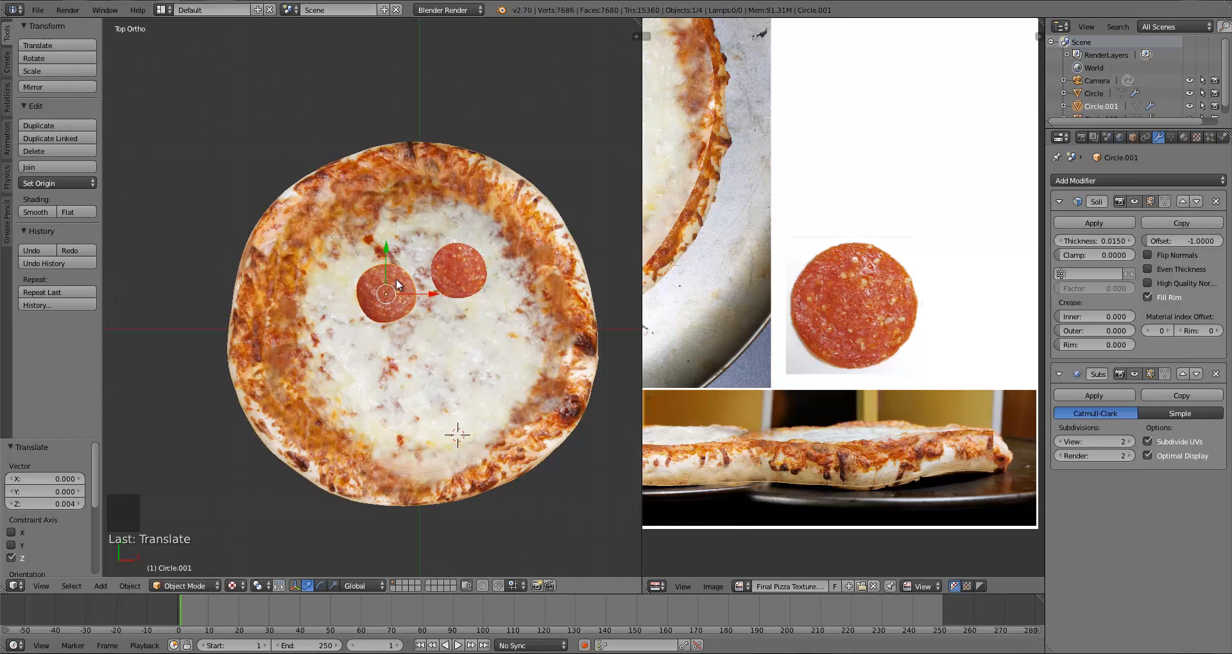
key(KP_7)
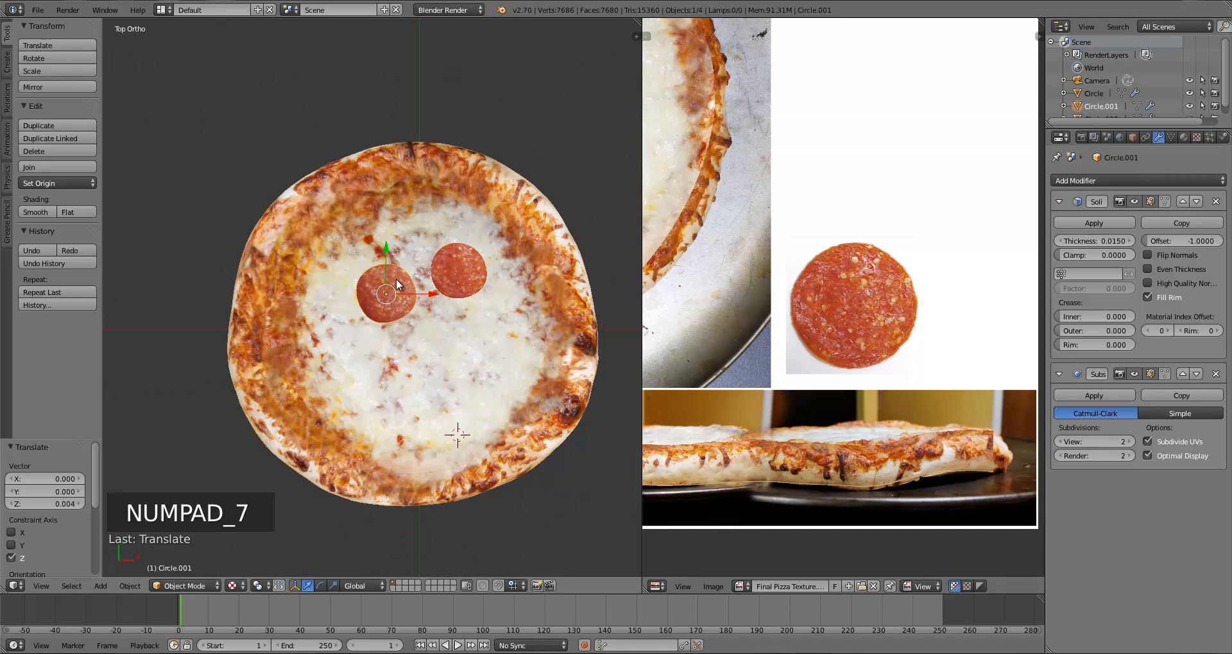
key(g)
click(425, 316)
Duplicate the left slice -0.060 in X and -0.373 in Y, rotate the copy and shift it 0.042 in X
key(shift+d)
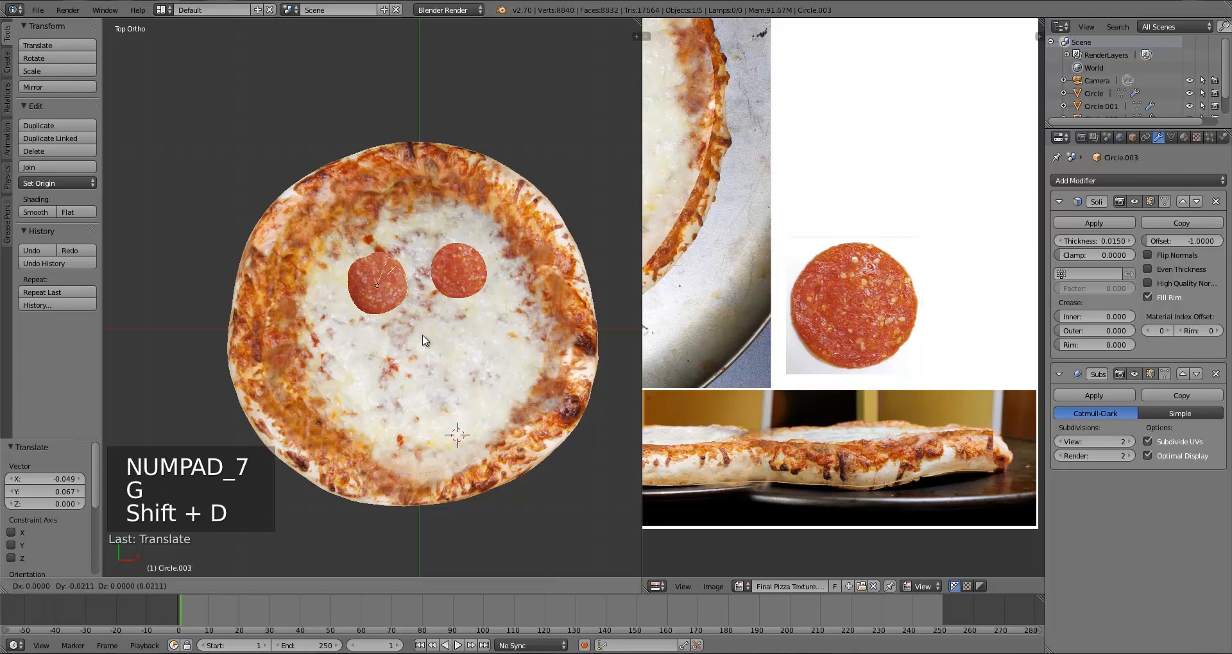
click(415, 386)
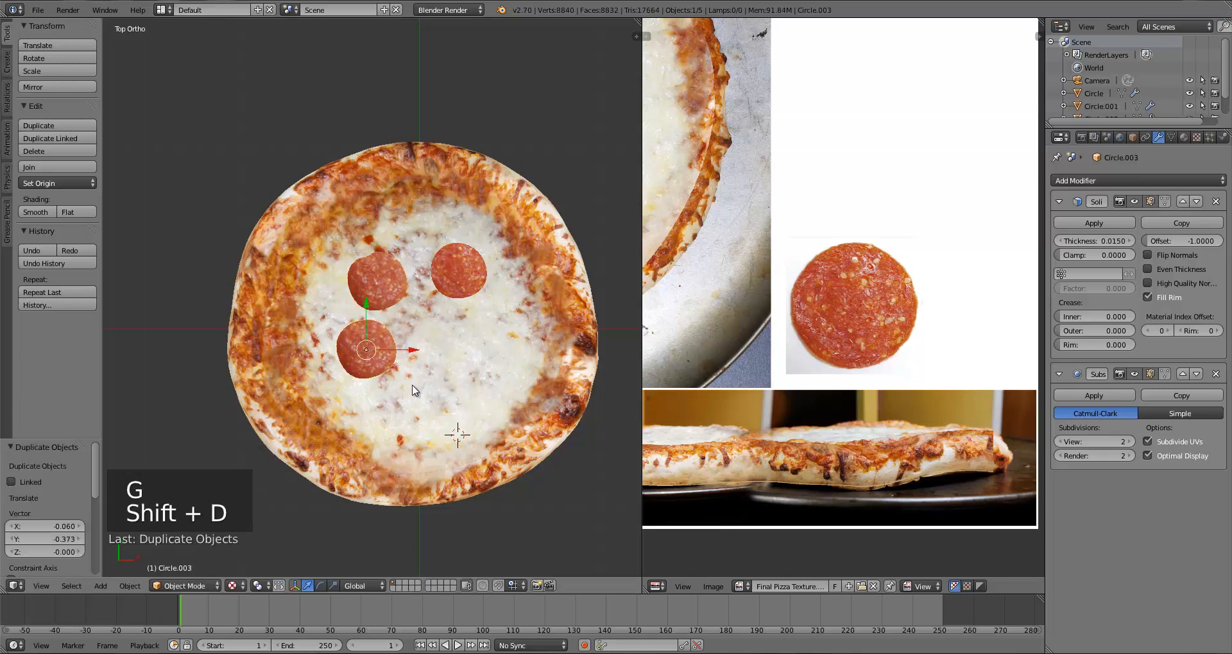
key(KP_7)
key(r)
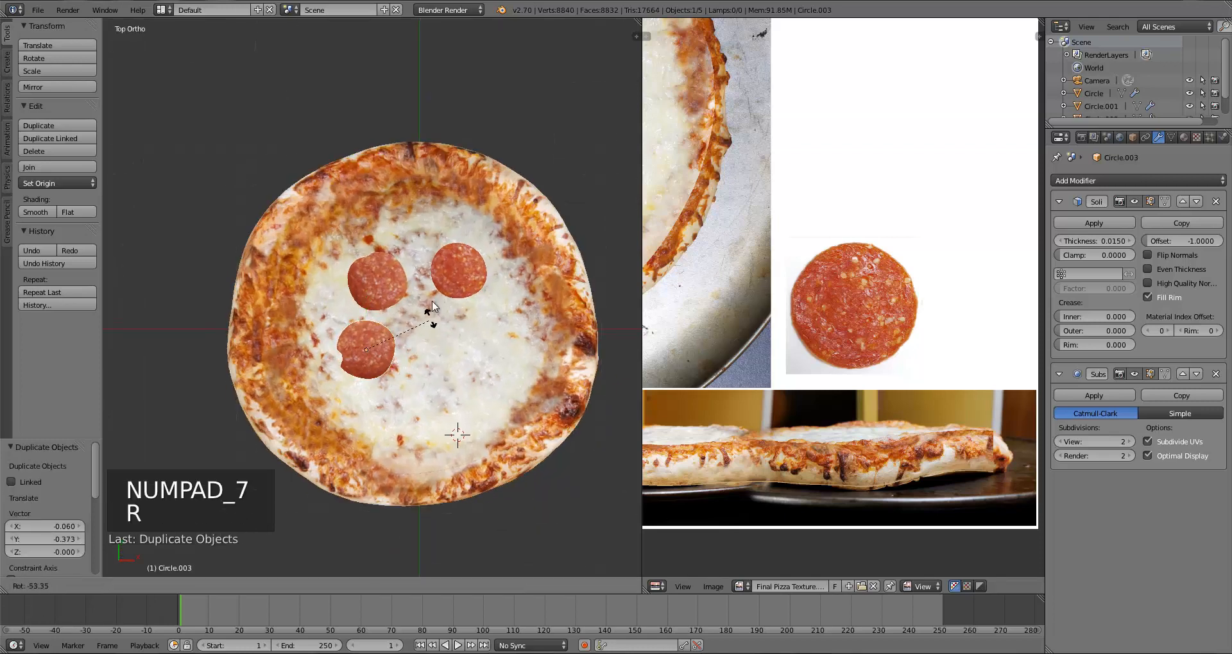
click(429, 310)
key(g)
click(425, 381)
Duplicate the lower-left slice to the right side of the cheese and rotate the copy 28.072°
key(shift+d)
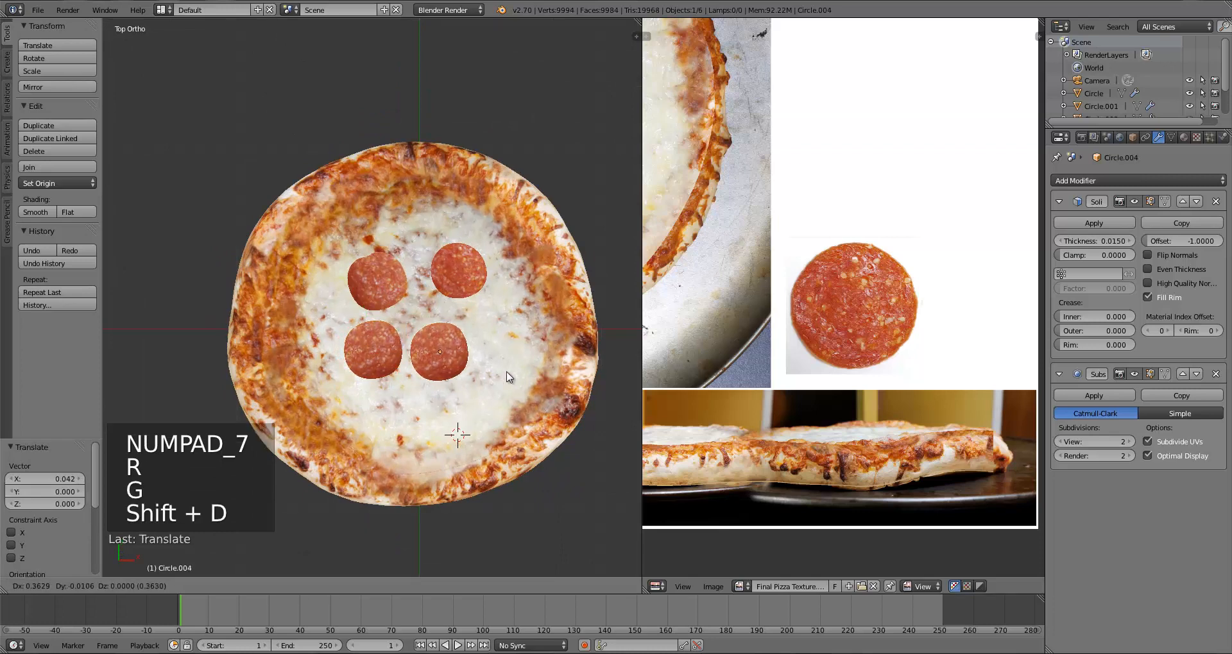
click(538, 380)
key(r)
click(524, 390)
Adjust the newest slice's height and tilt it with a trackball rotation of -3.438° and 4.011° to follow the cheese
key(KP_1)
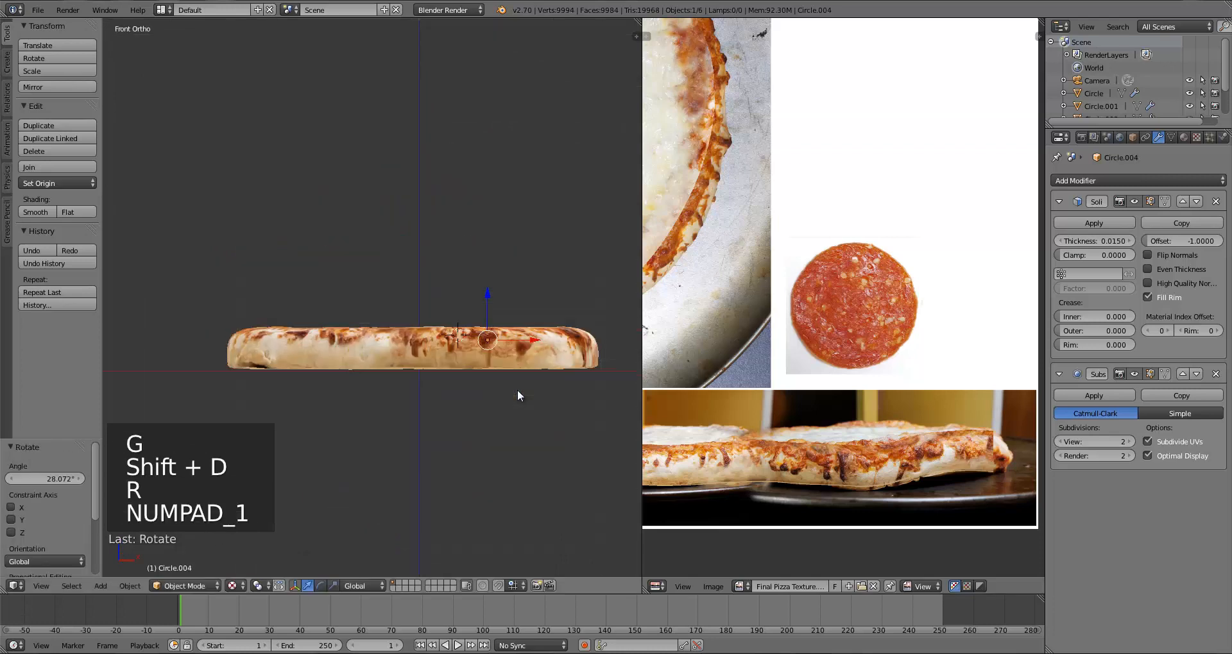
key(g)
click(518, 385)
middle_drag(517, 384, 475, 431)
key(r)
key(r)
click(546, 408)
key(KP_5)
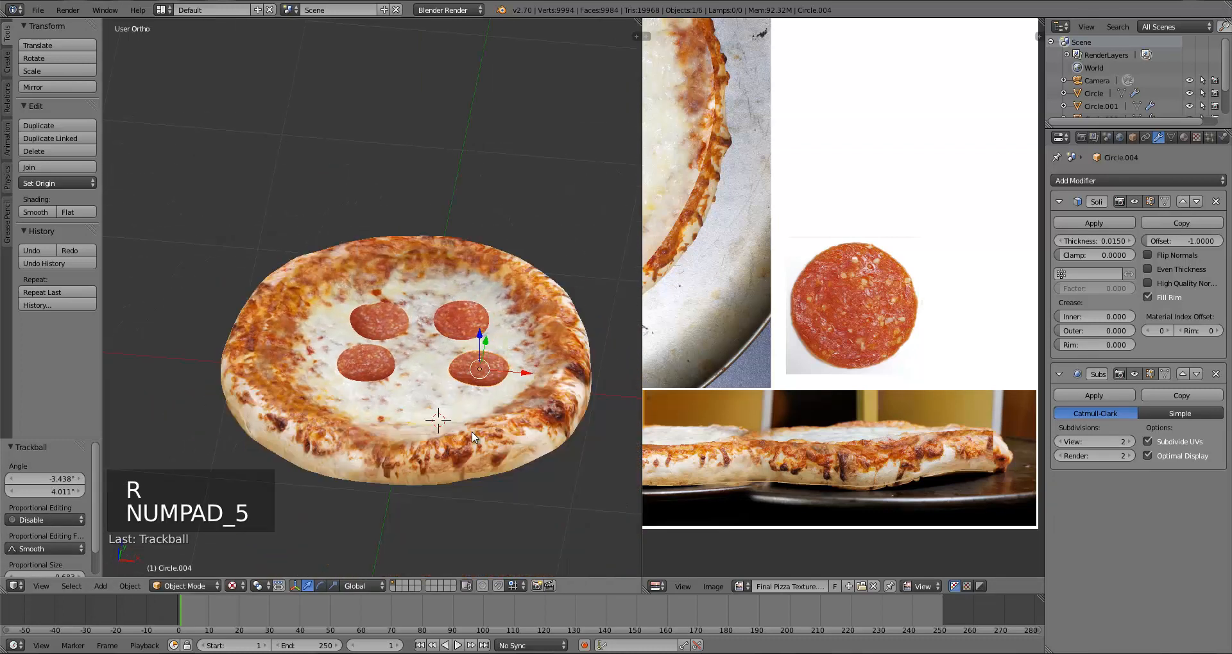
From the top view, duplicate the right slice to the lower middle of the cheese, and duplicate that copy to the center
key(KP_7)
key(shift+d)
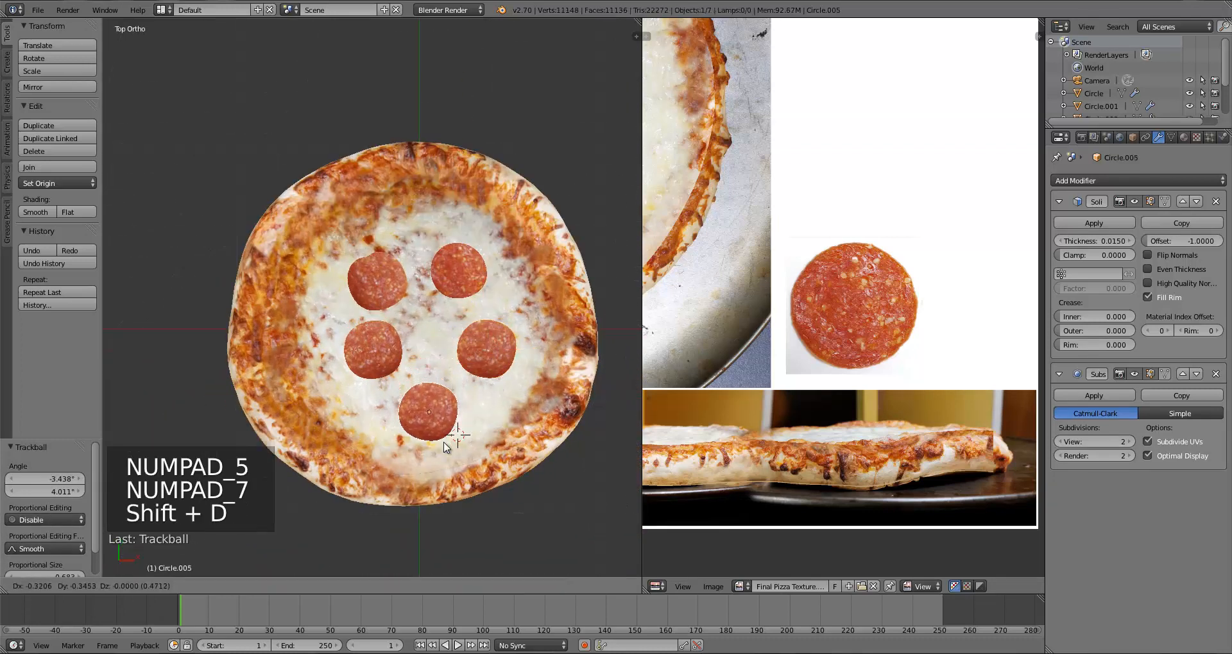
click(444, 451)
key(shift+d)
click(446, 371)
Move the left slice -0.081 in X and -0.070 in Y to clear space around the center slice
right_click(368, 356)
key(g)
click(367, 370)
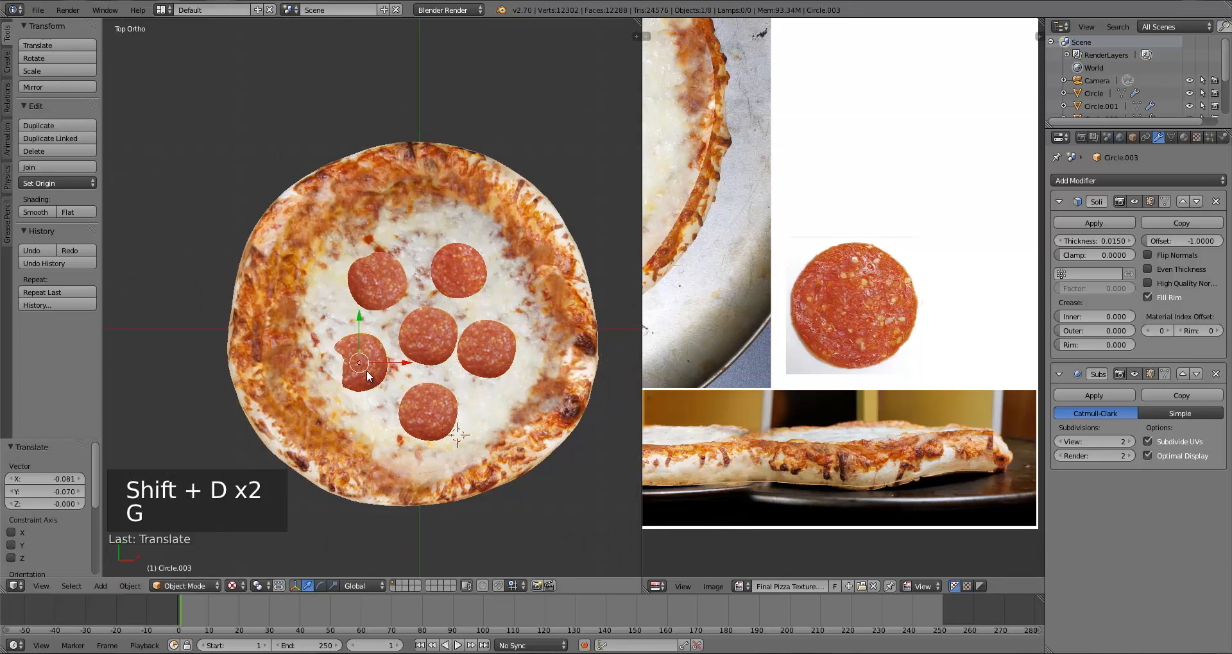
Tilt the left slice 4.024° about its local X axis, plus a trackball rotation of -4.011° and 1.719°, to follow the cheese
middle_drag(367, 371, 379, 249)
key(r)
key(x)
key(x)
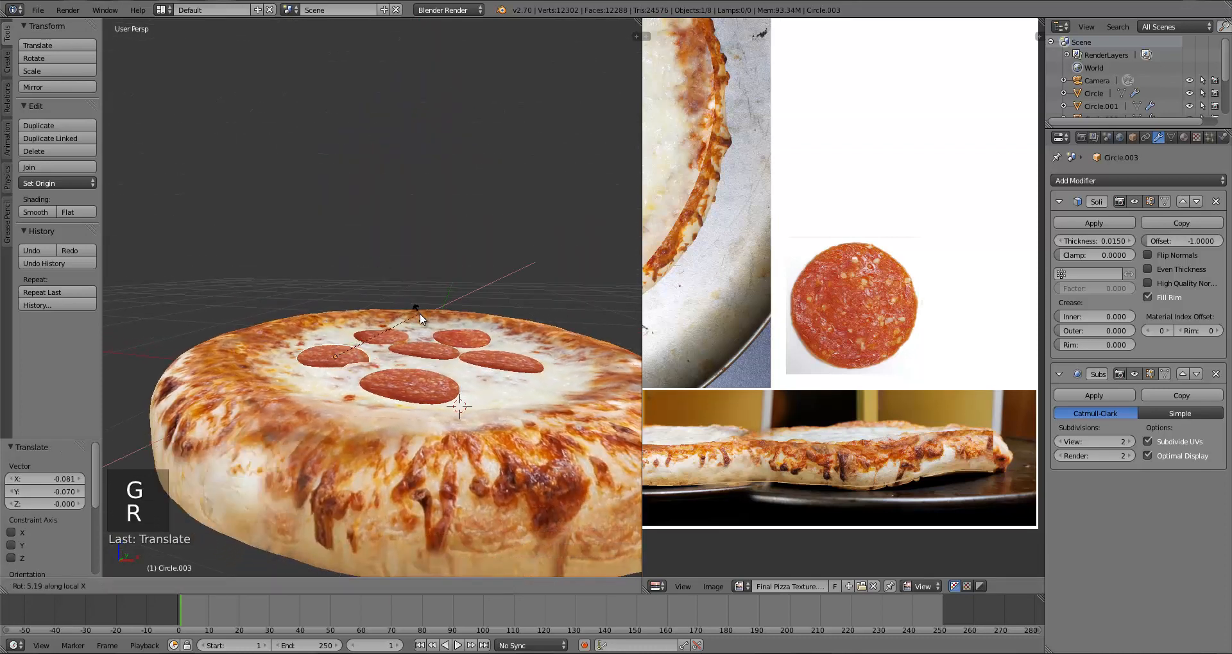
click(421, 310)
key(r)
key(r)
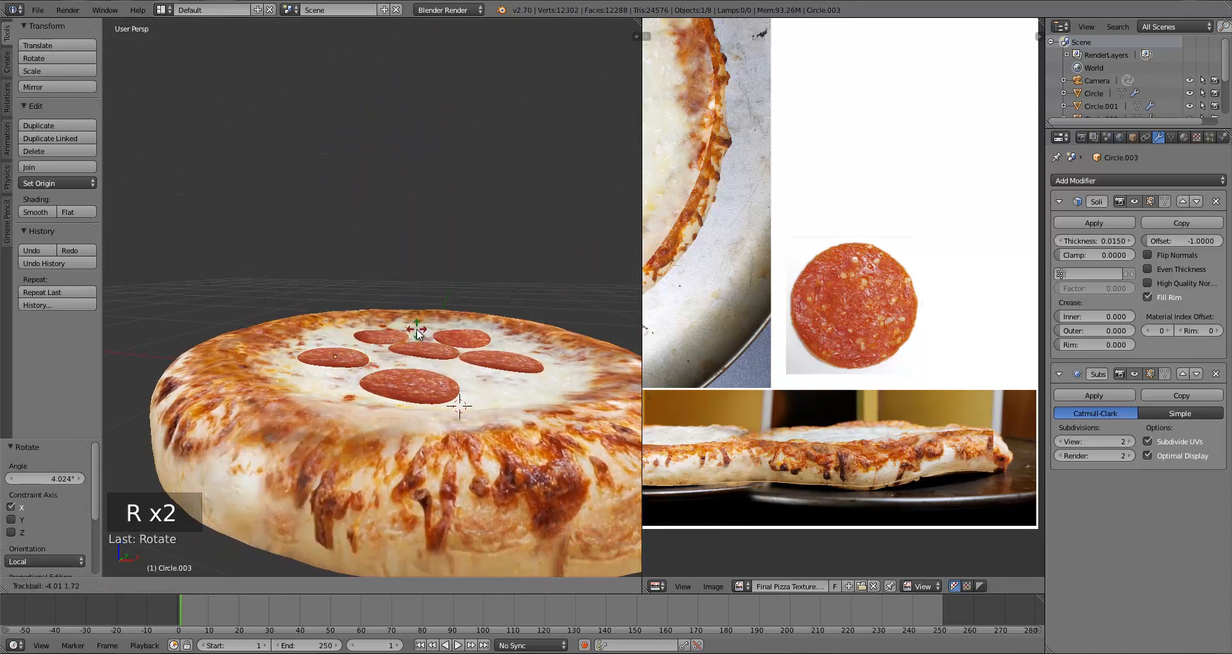
click(416, 333)
Duplicate the left slice up toward the left crust and adjust the copy's height along Z
key(KP_7)
key(KP_5)
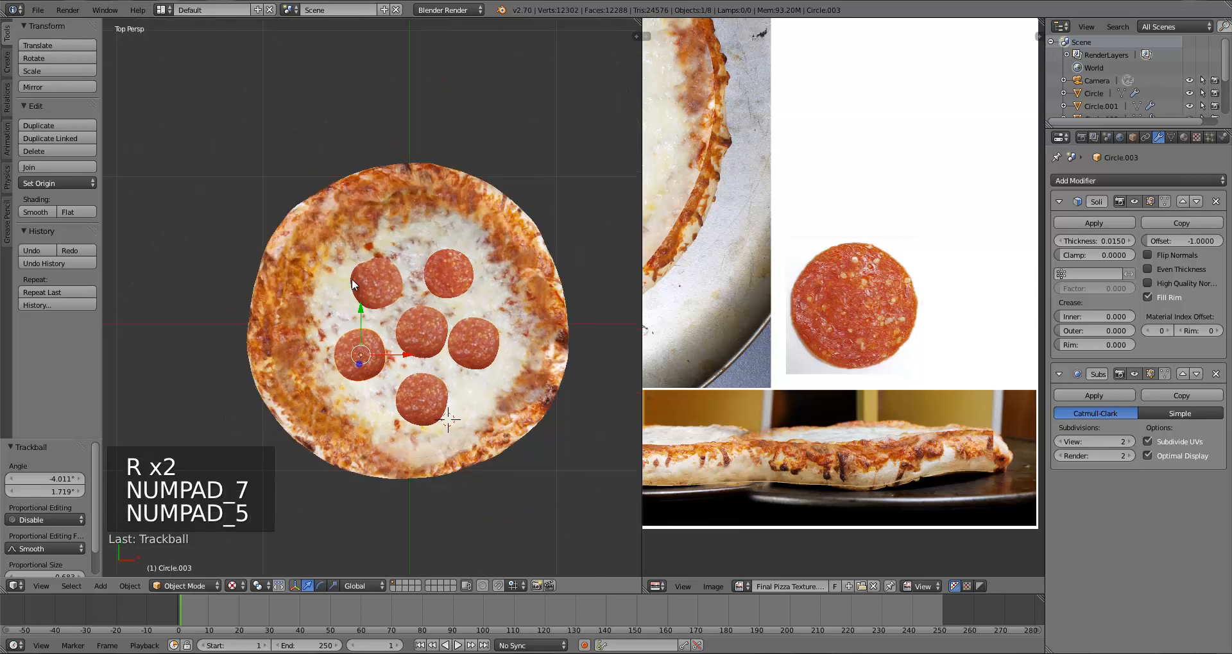
key(shift+d)
click(320, 314)
middle_drag(325, 324, 418, 426)
key(g)
key(z)
click(356, 263)
Tilt the new leftmost slice with a trackball rotation and move it -0.011 along Z onto the cheese
key(r)
key(r)
click(440, 337)
key(g)
key(z)
click(435, 381)
Rotate the bottom slice about the global Z axis to vary its texture, and deselect everything
right_click(418, 426)
key(r)
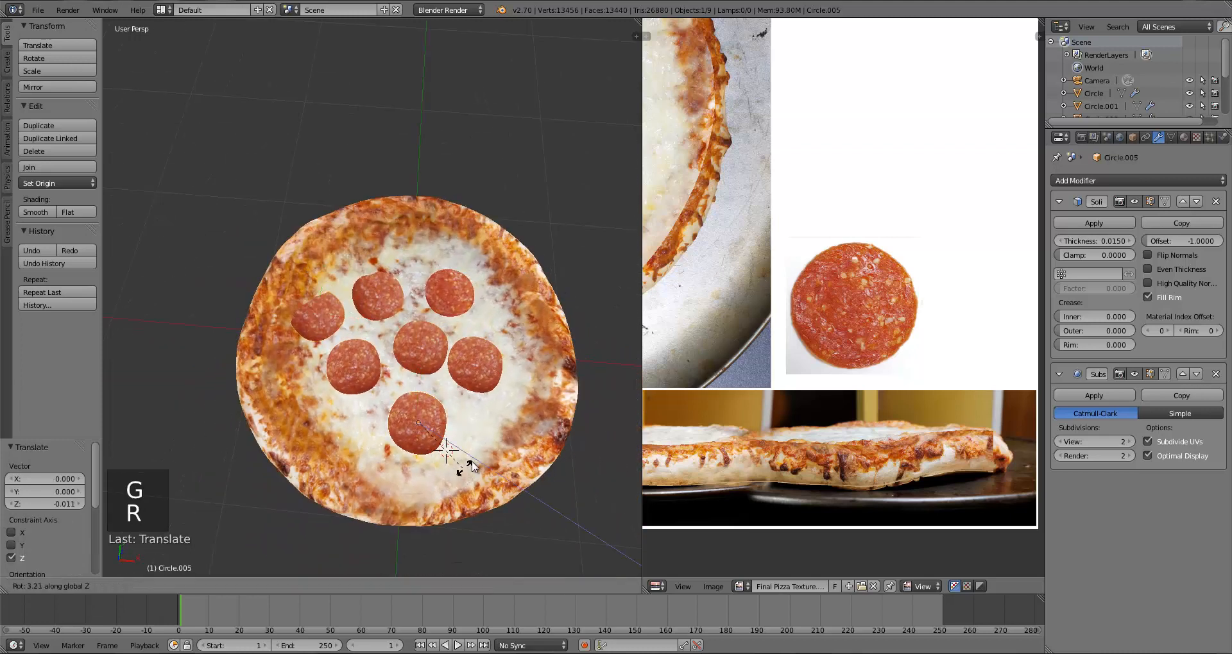
key(z)
click(493, 441)
key(KP_7)
key(a)
key(a)
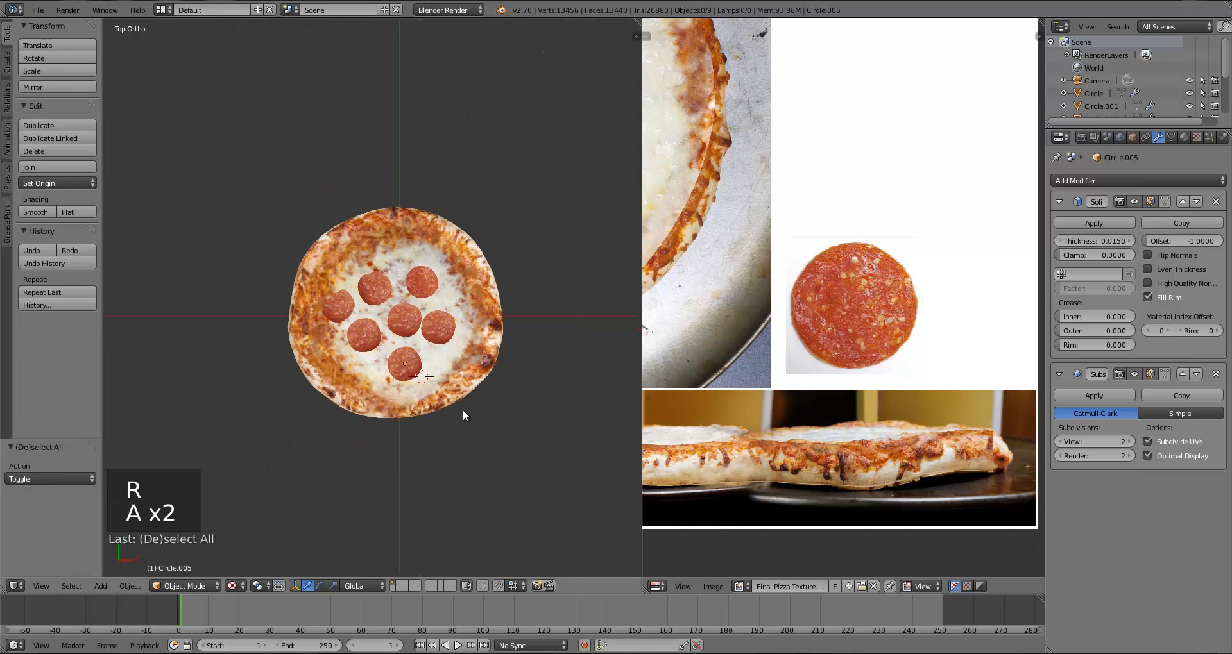
From the top view, move the right slice 0.038 in X and -0.070 in Y
scroll(461, 410, down, 3)
scroll(459, 410, up, 3)
middle_drag(459, 410, 449, 385)
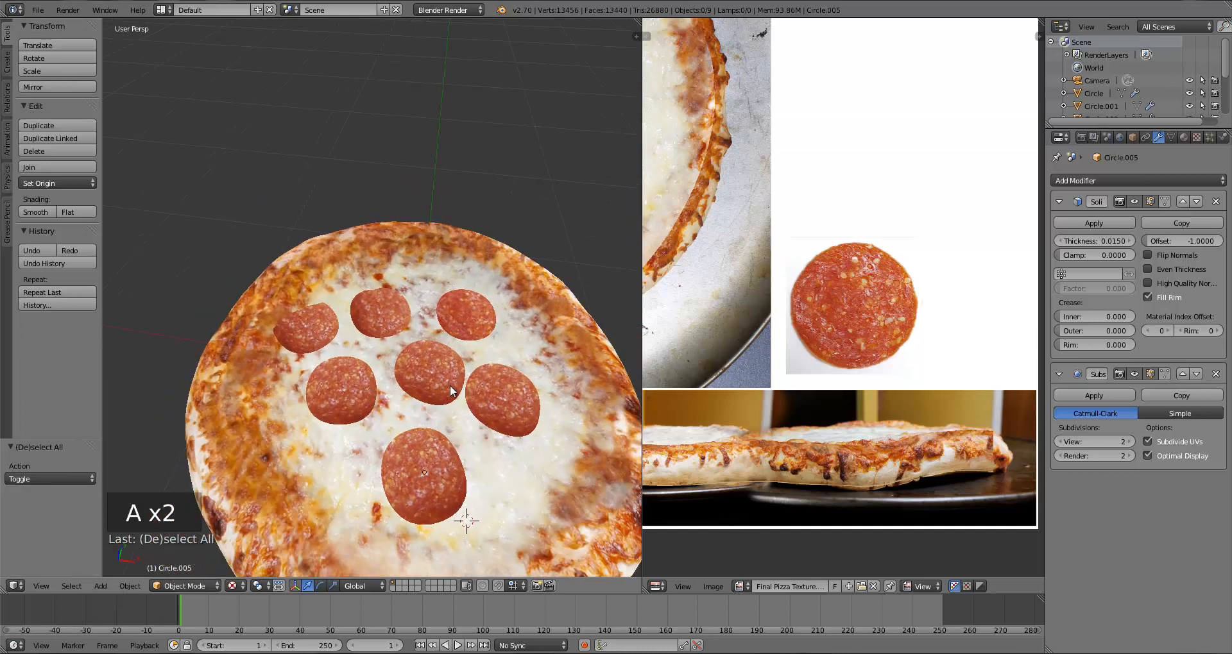
key(KP_7)
right_click(503, 401)
key(g)
click(503, 391)
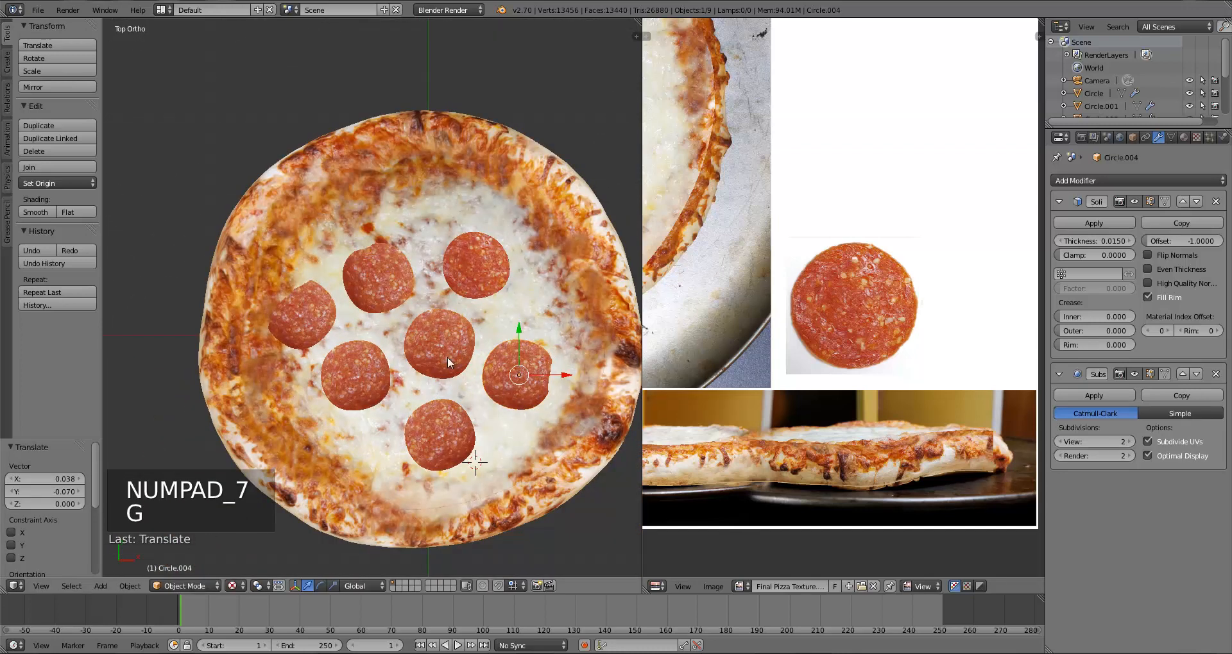
Move the upper-right slice 0.044 in X and 0.138 in Y, and the upper-left slice 0.006 in X and 0.167 in Y
right_click(476, 272)
key(g)
click(485, 242)
right_click(406, 282)
key(g)
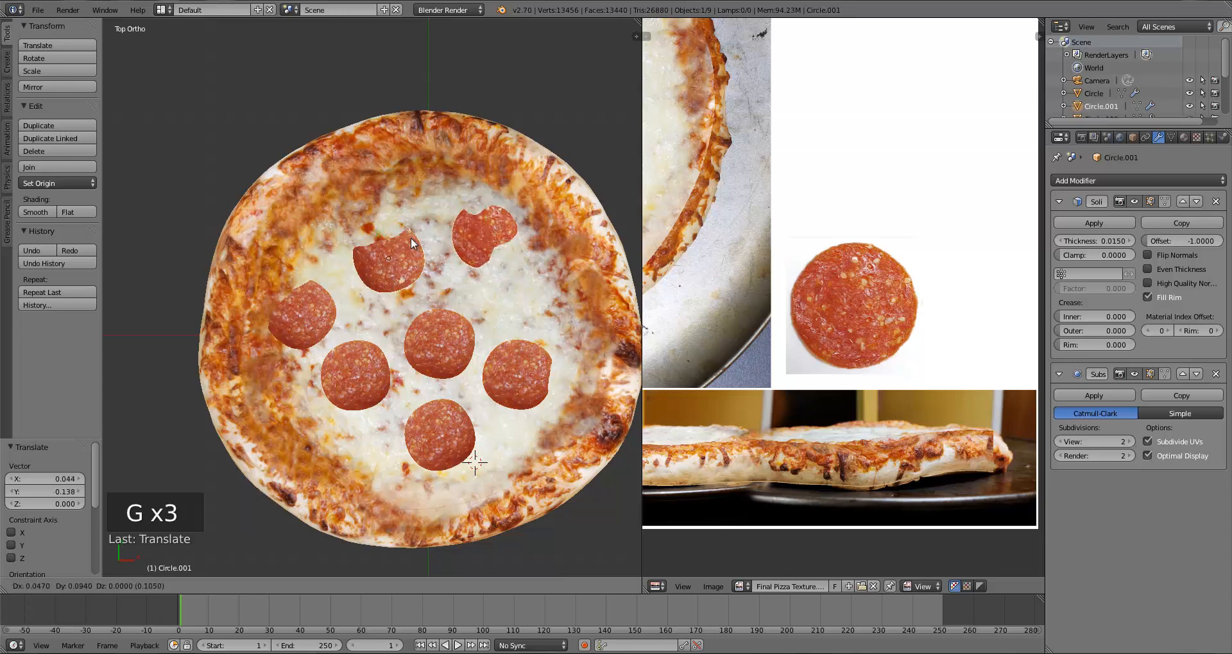
click(407, 247)
Raise the upper-left slice 0.021 along the Z axis so it clears the cheese
middle_drag(455, 353, 545, 222)
key(g)
key(z)
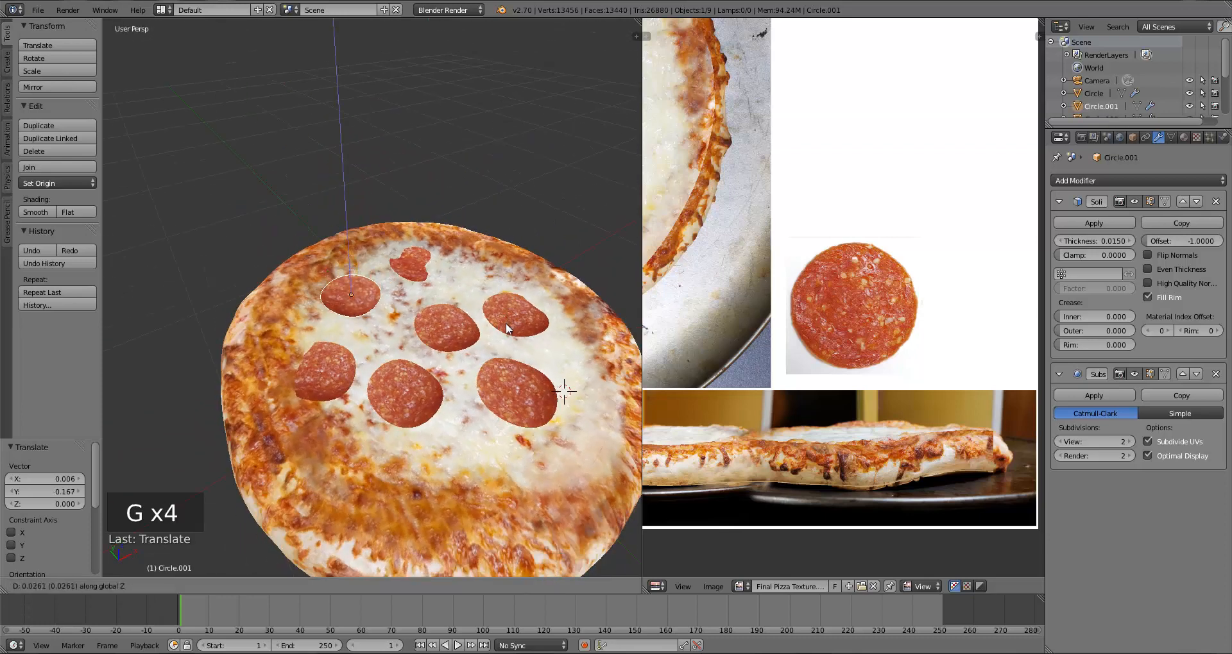
click(404, 278)
Raise the upper-right slice along the Z axis and fine-tune its height above the cheese
right_click(406, 282)
middle_drag(406, 283, 494, 324)
key(g)
key(z)
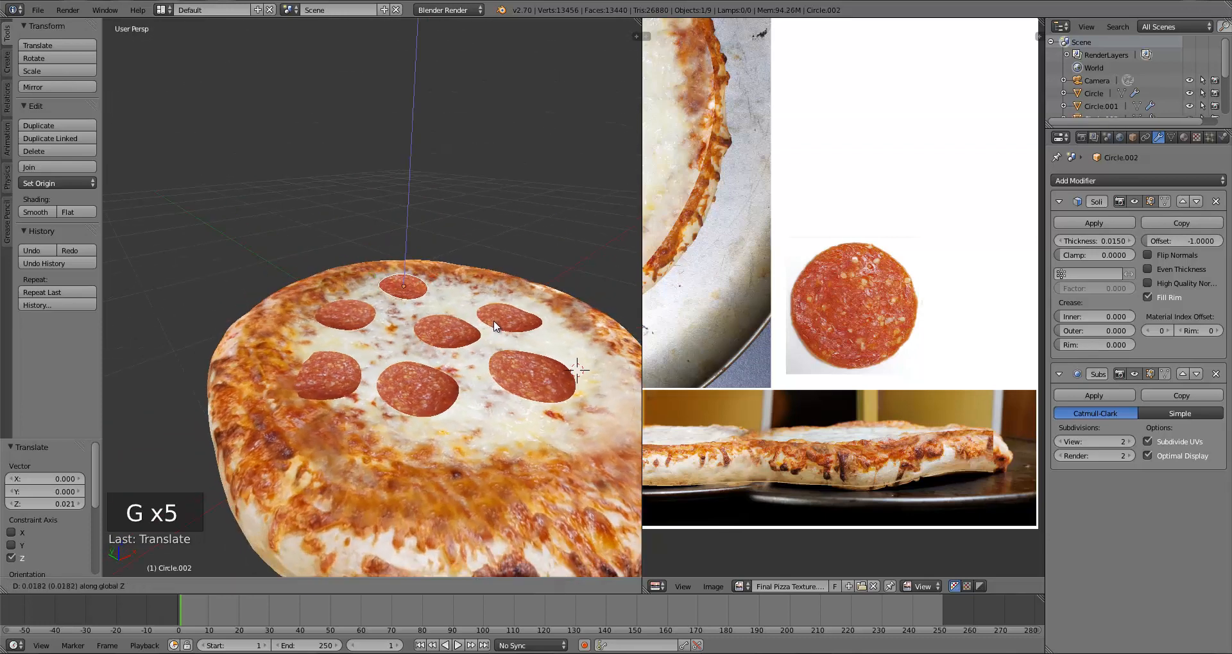
click(489, 328)
key(g)
key(z)
click(491, 324)
Raise the right slice 0.004 along the Z axis so its edge clears the cheese
right_click(471, 334)
right_click(504, 328)
key(g)
key(z)
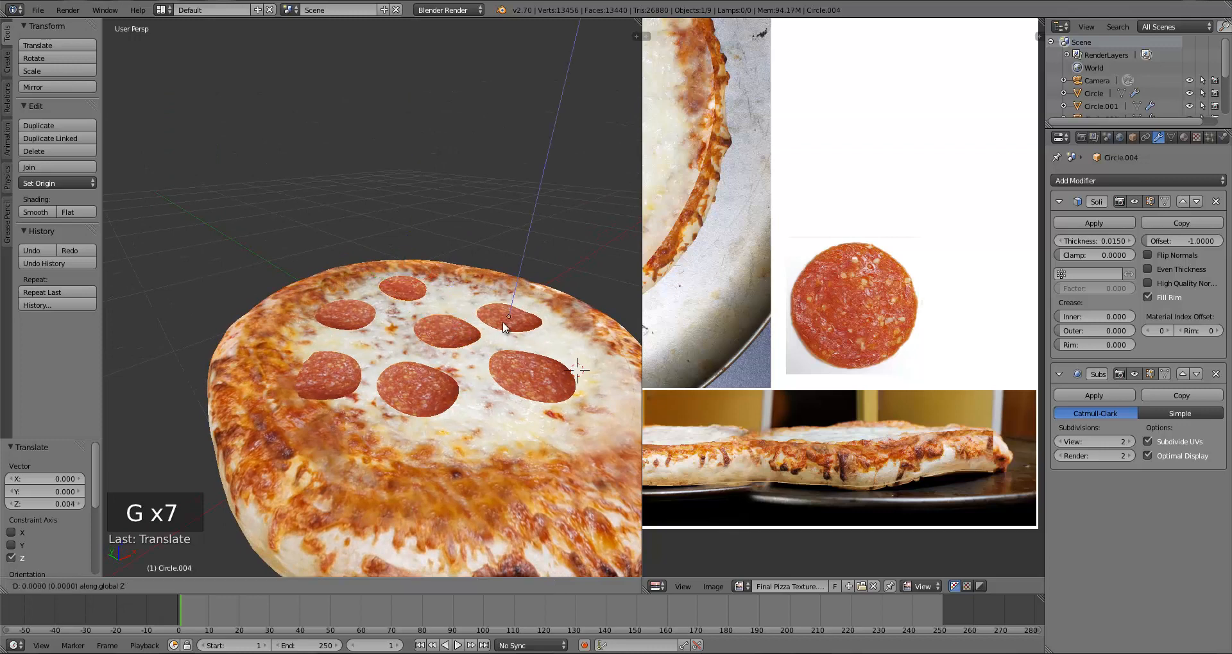
click(504, 329)
From the top view, shift the center slice toward the upper slices and move the left inner slice 0.050 in X and 0.094 in Y
middle_drag(504, 328, 456, 402)
key(KP_7)
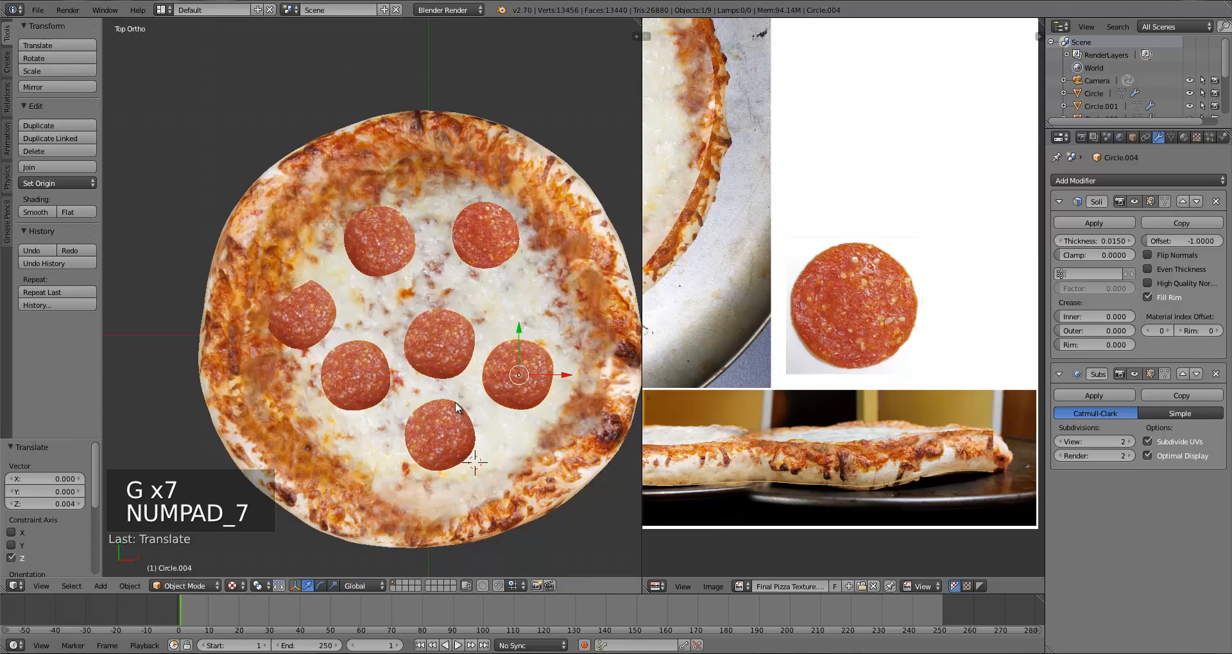
right_click(421, 340)
key(g)
click(425, 319)
right_click(374, 366)
key(g)
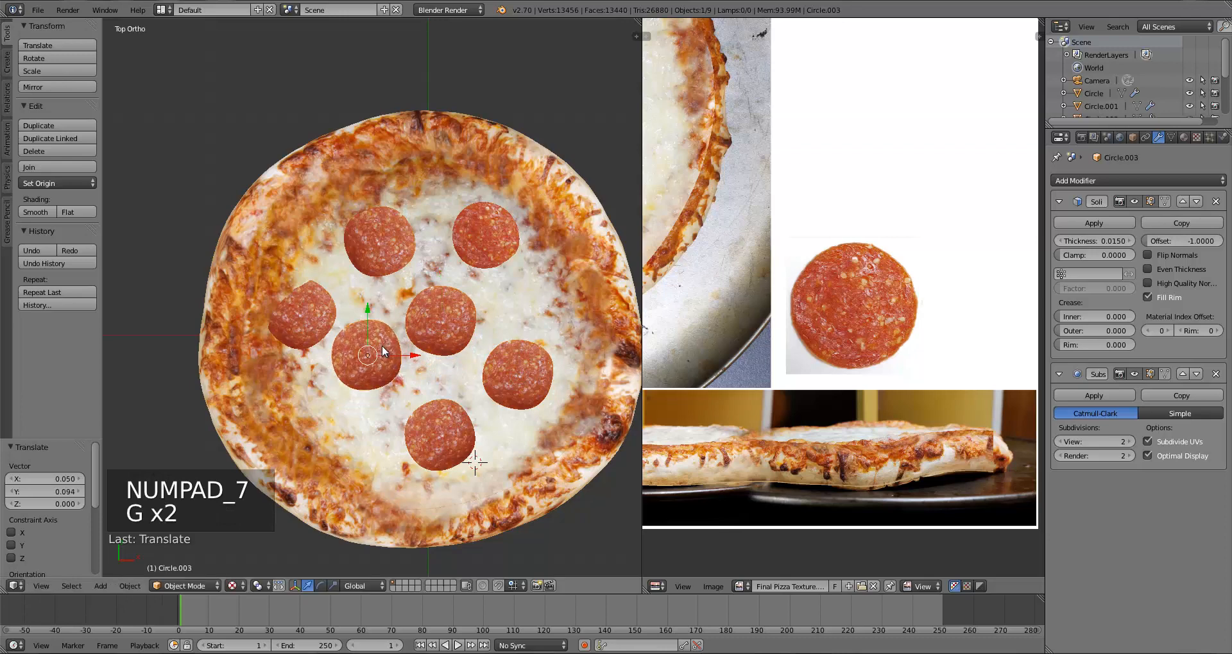
click(382, 345)
Duplicate the left inner slice -0.023 in X and -0.373 in Y, raise the copy along Z, and deselect everything
key(shift+d)
click(371, 433)
middle_drag(371, 433, 407, 344)
key(g)
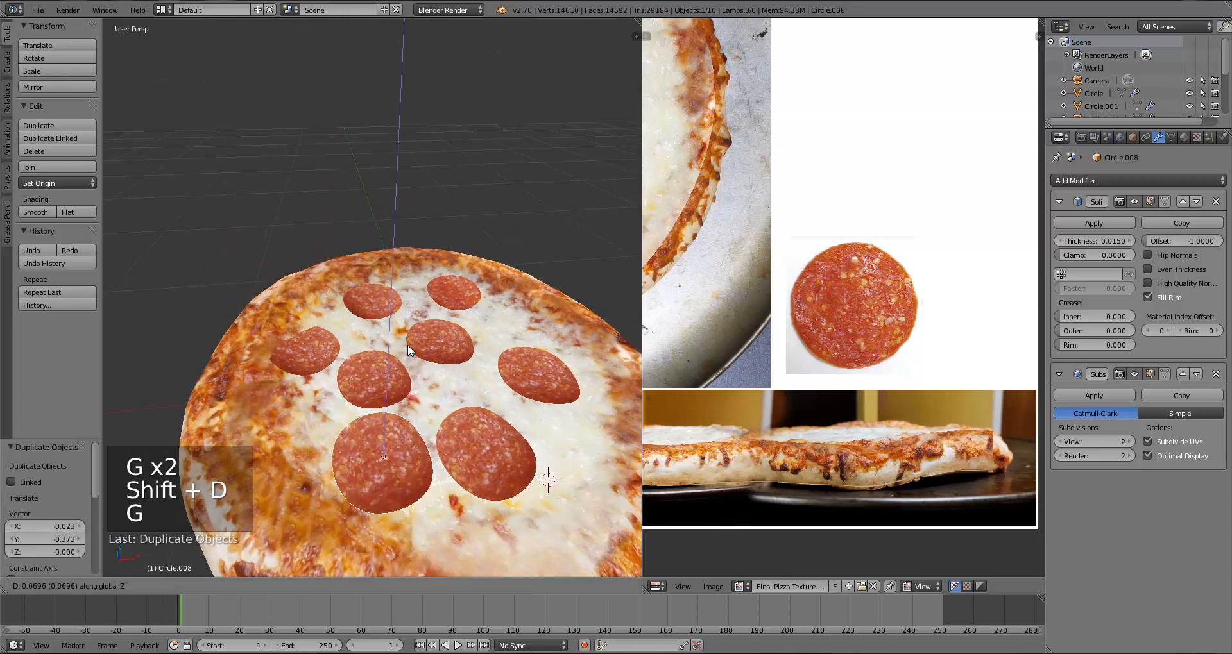
key(z)
click(407, 354)
key(a)
Tilt the leftmost slice with a trackball rotation to match the slope near the crust, and clear the selection
scroll(410, 385, down, 3)
middle_drag(413, 411, 394, 464)
key(KP_5)
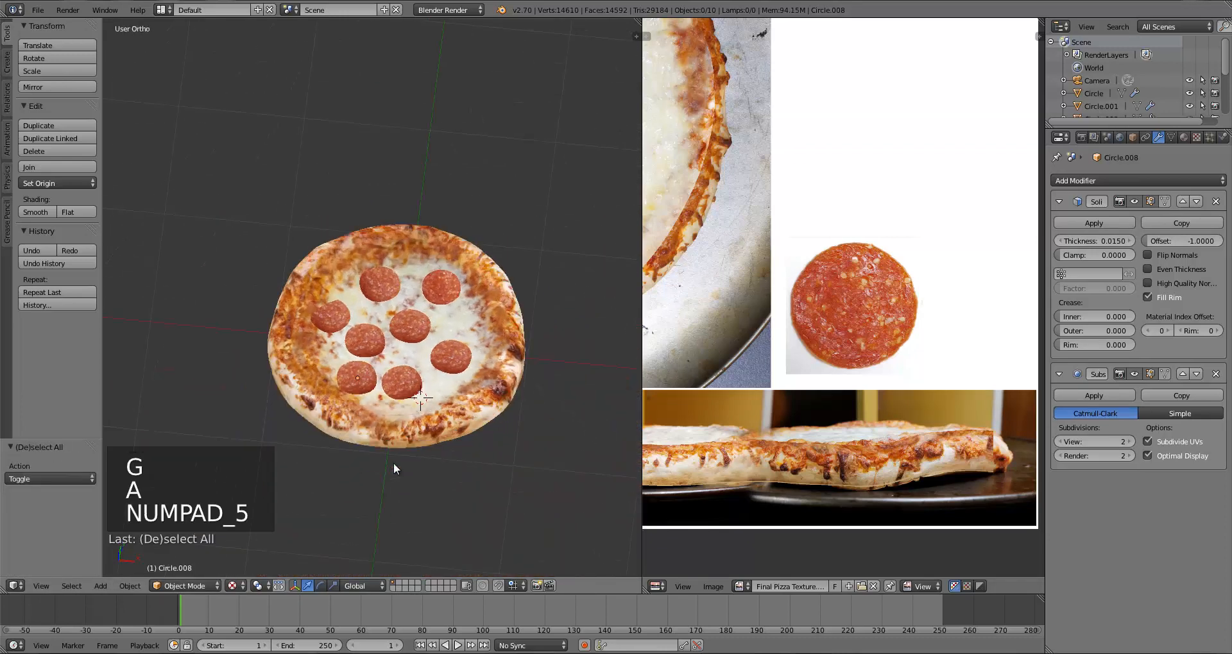
middle_drag(352, 418, 394, 330)
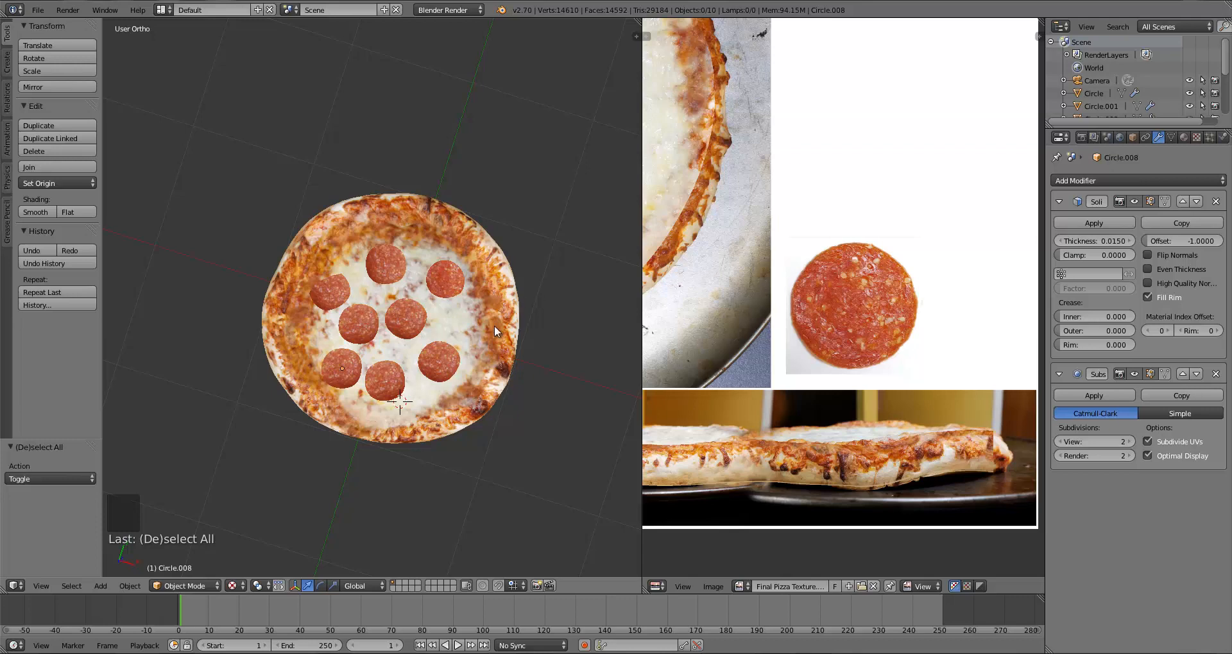
middle_drag(495, 326, 488, 280)
right_click(321, 310)
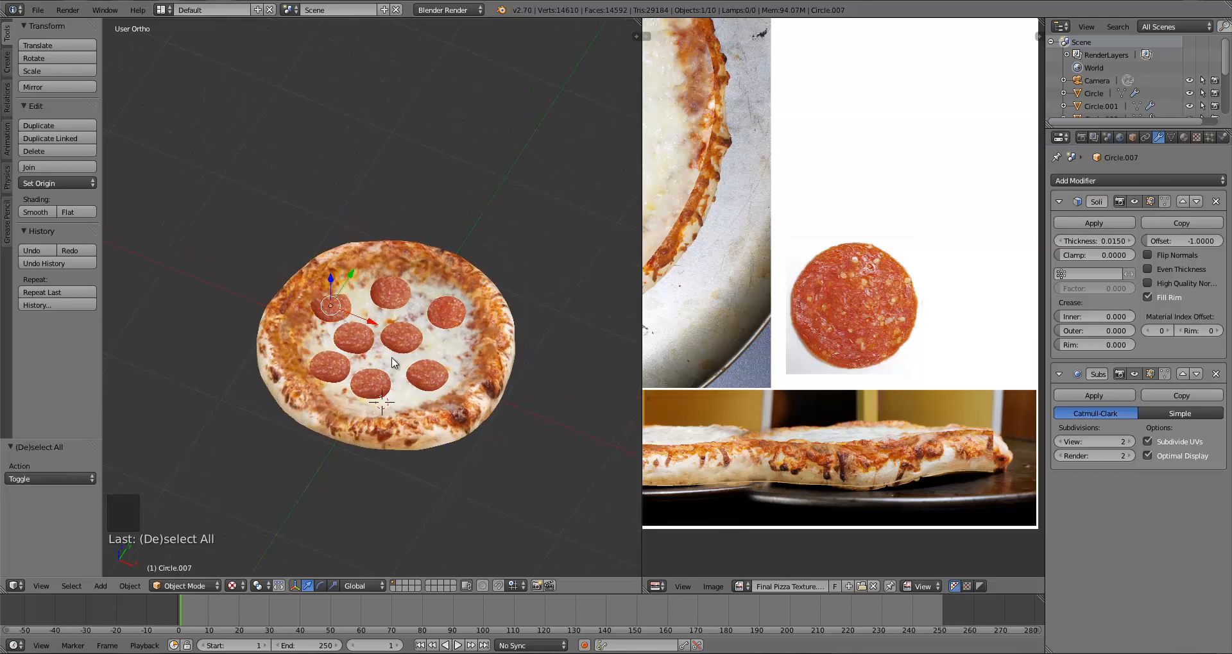
middle_drag(392, 357, 392, 388)
key(r)
key(r)
click(431, 335)
key(a)
Save the Blender file with the pizza in top view, and save the Final Pizza Texture image
key(KP_7)
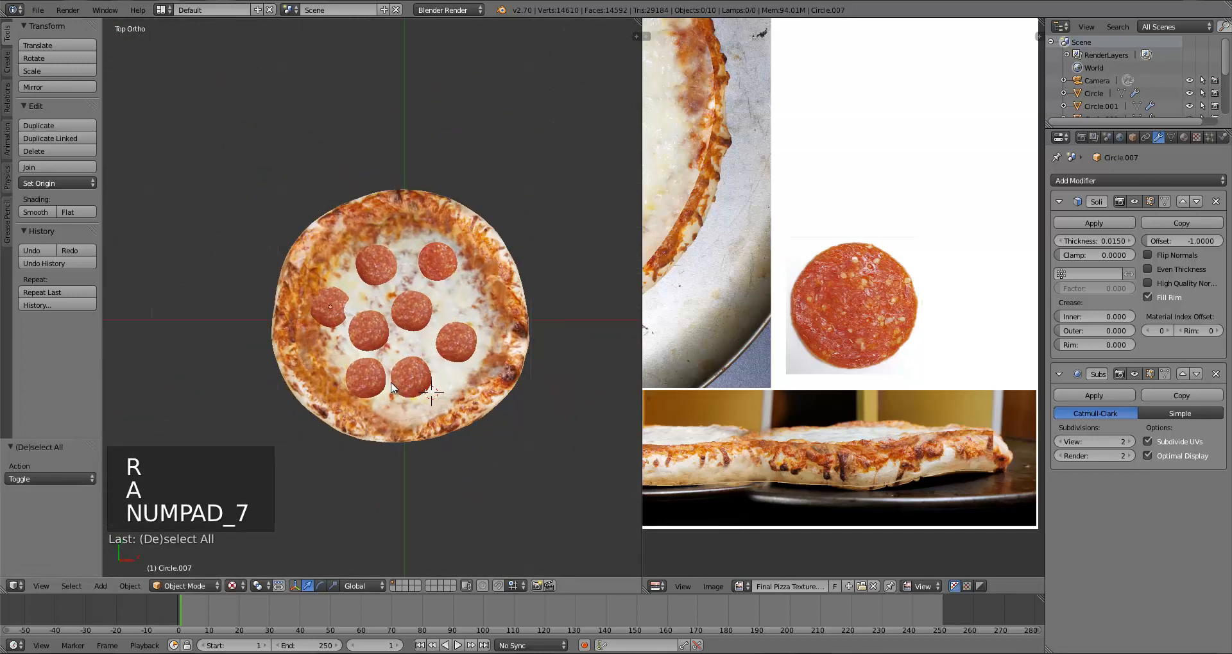
scroll(393, 347, up, 2)
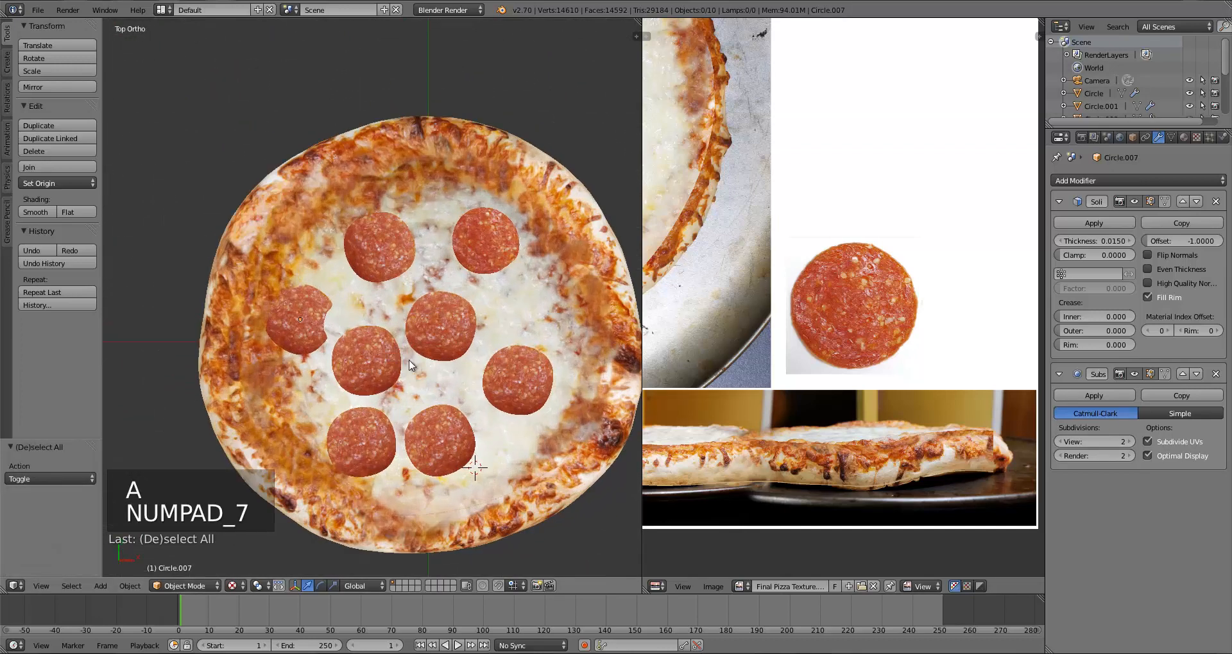
key(ctrl+s)
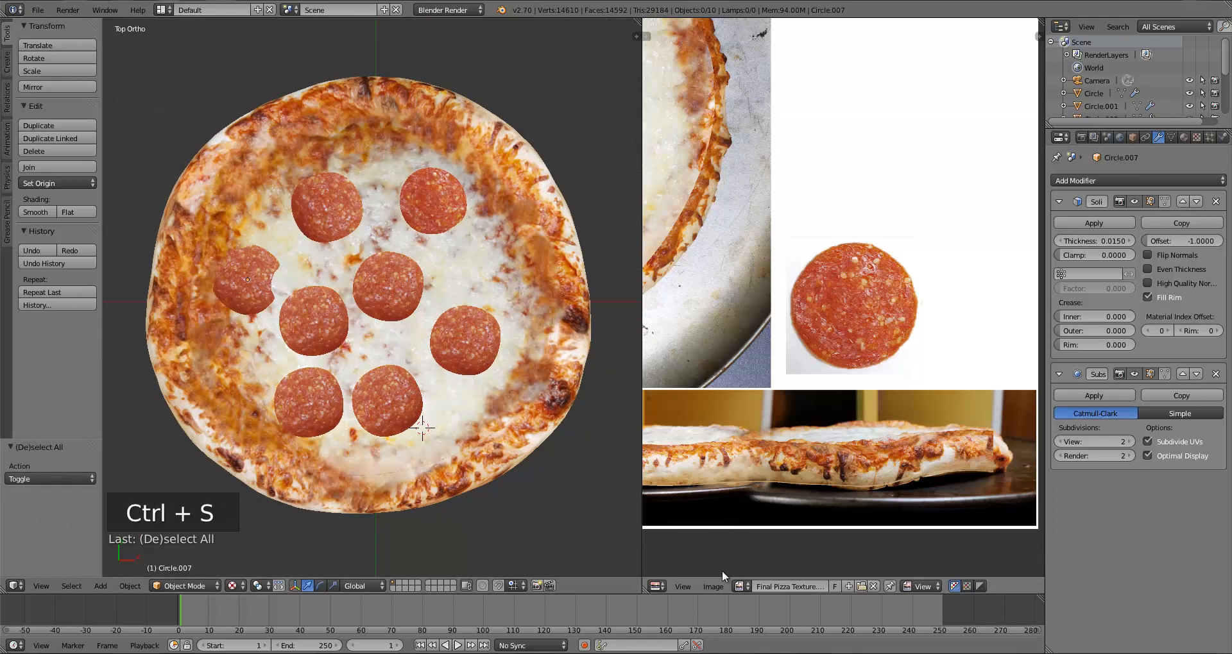
click(712, 586)
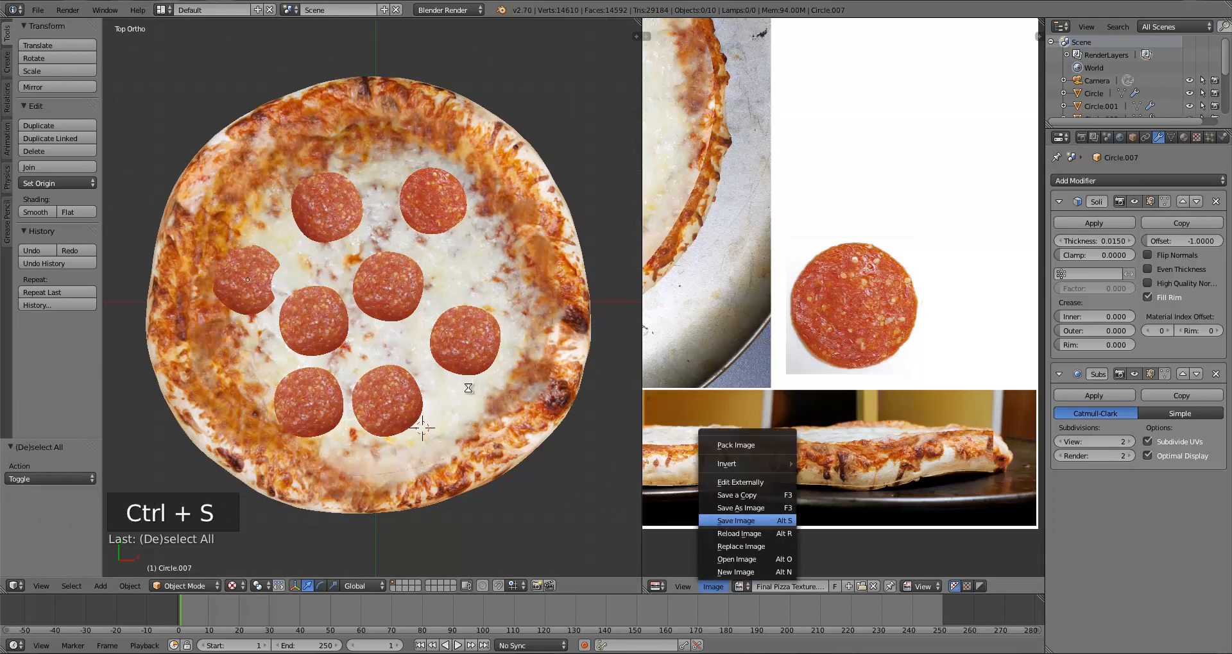